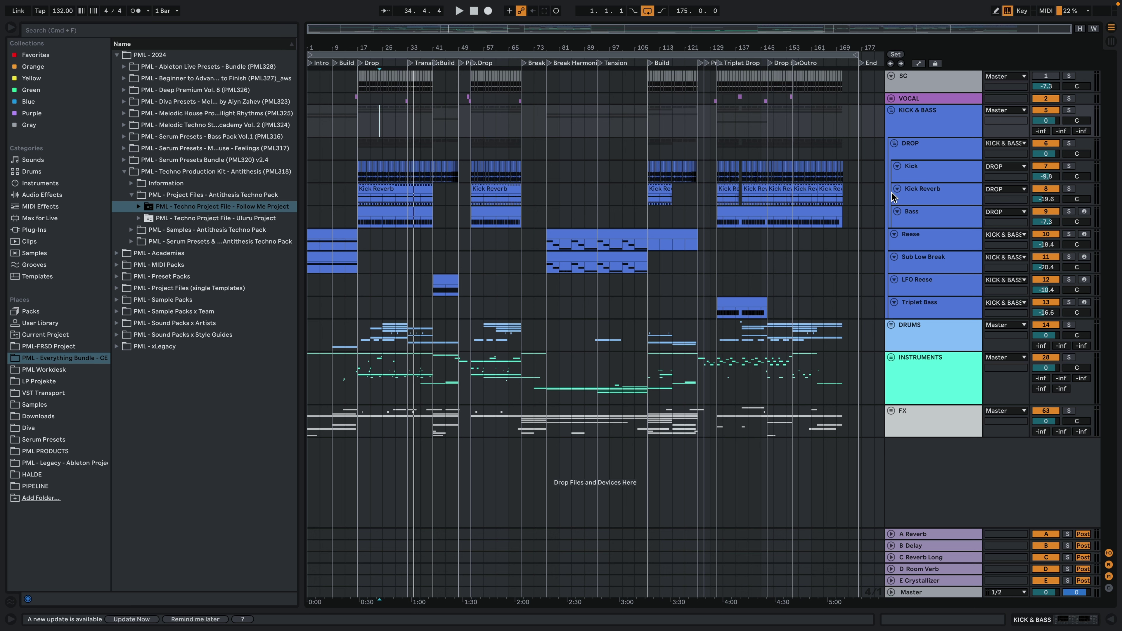
Audition the arrangement from bar 1, then from bar 9 (Build) and bar 17 (Drop).
{"action": "left_click", "coordinate": [869, 203]}
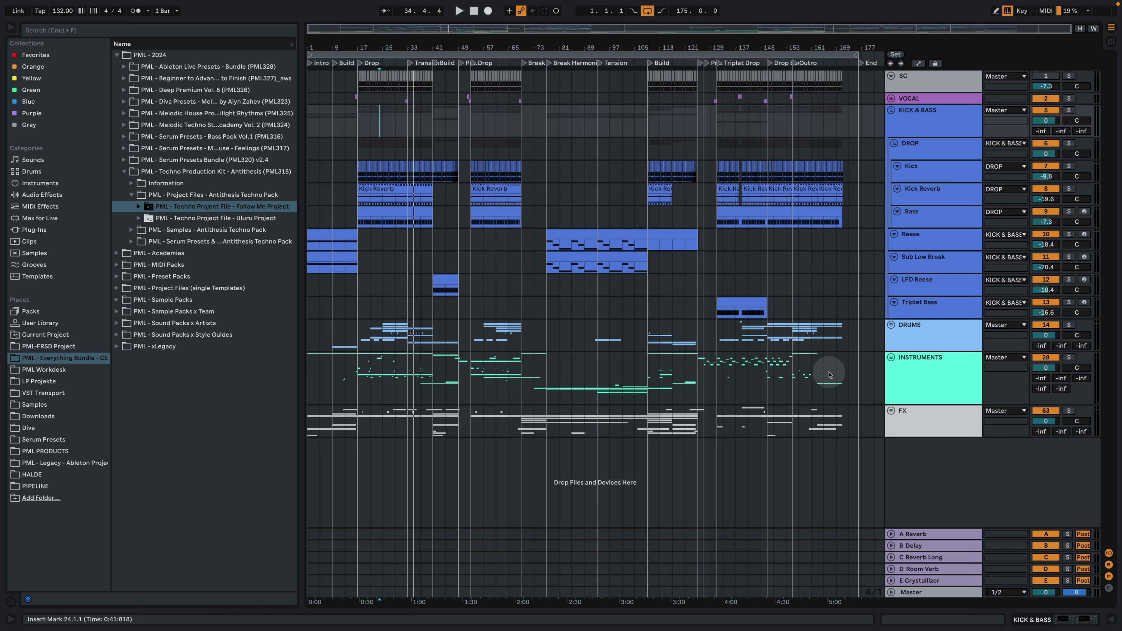
{"action": "left_click", "coordinate": [311, 167]}
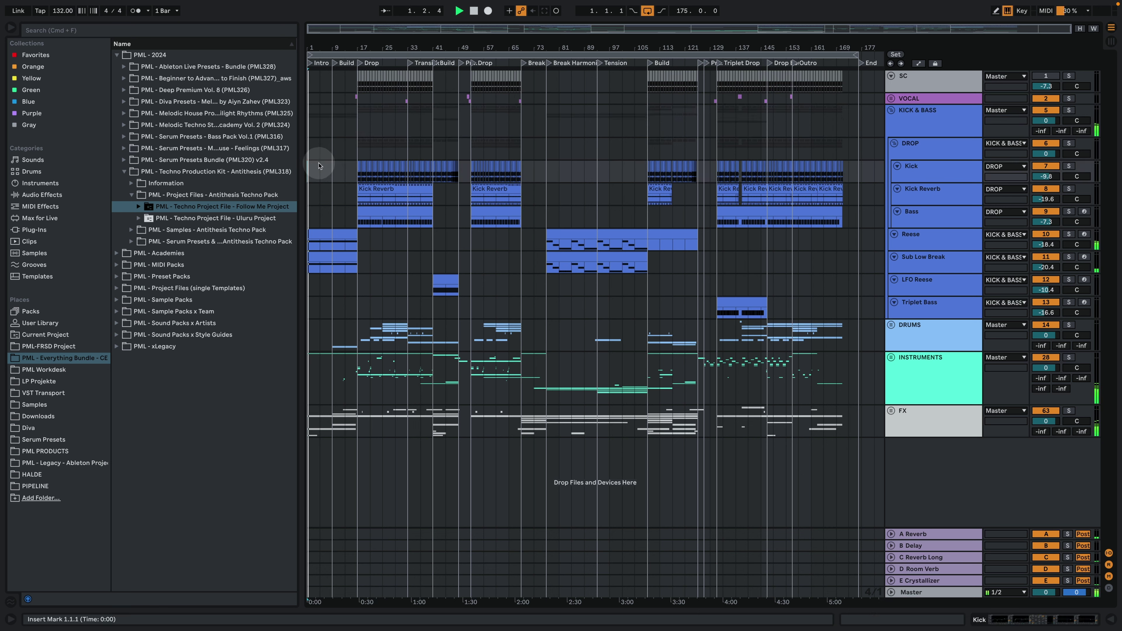
{"action": "left_click", "coordinate": [332, 148]}
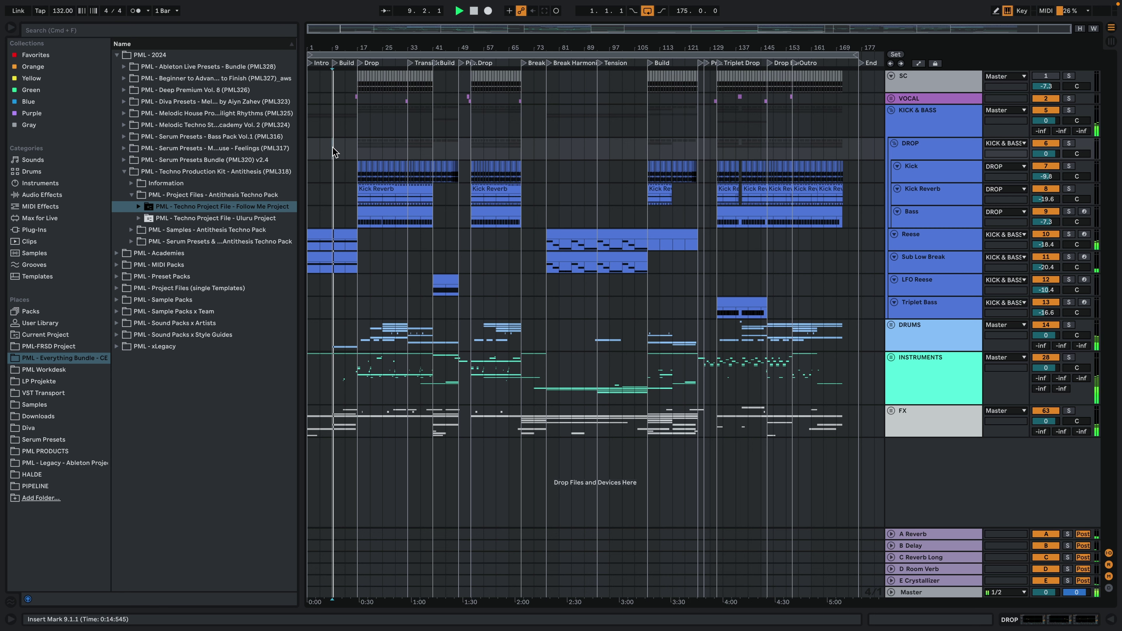
{"action": "left_click", "coordinate": [359, 134]}
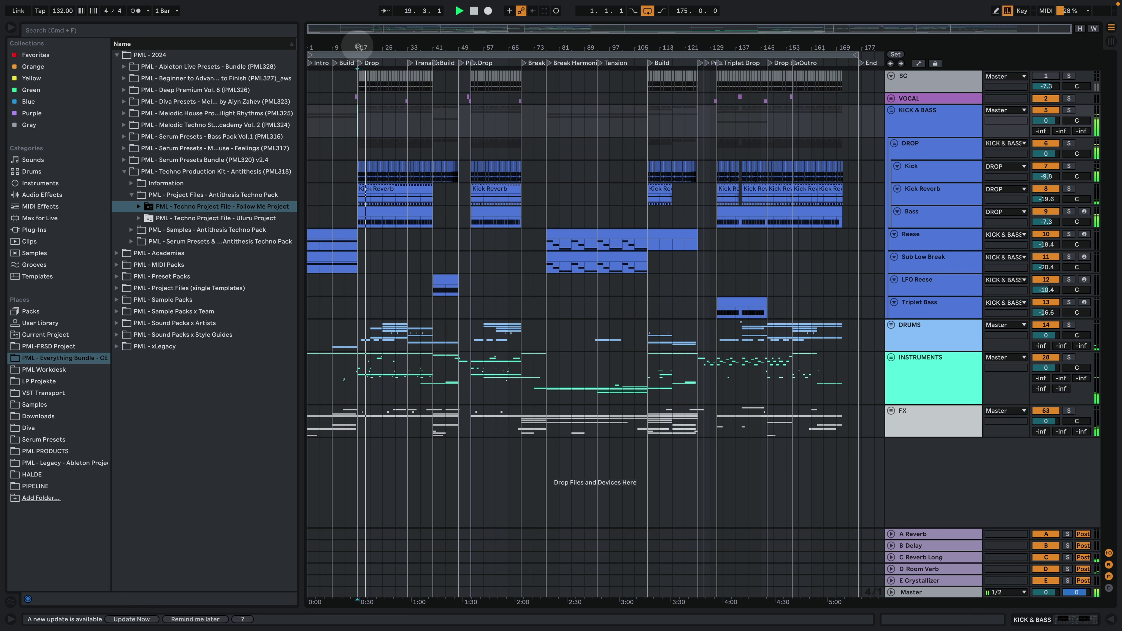
Stop and restart at bar 17, then play from bar 33 (Transition) and bar 41 (second Build).
{"action": "key", "text": "space"}
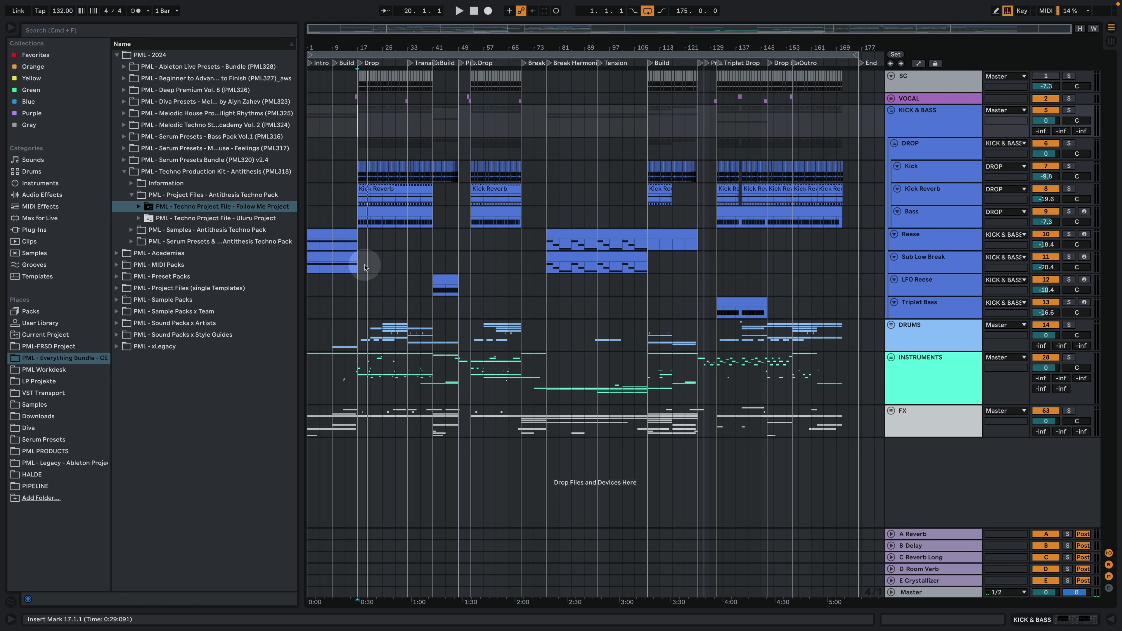
{"action": "key", "text": "space"}
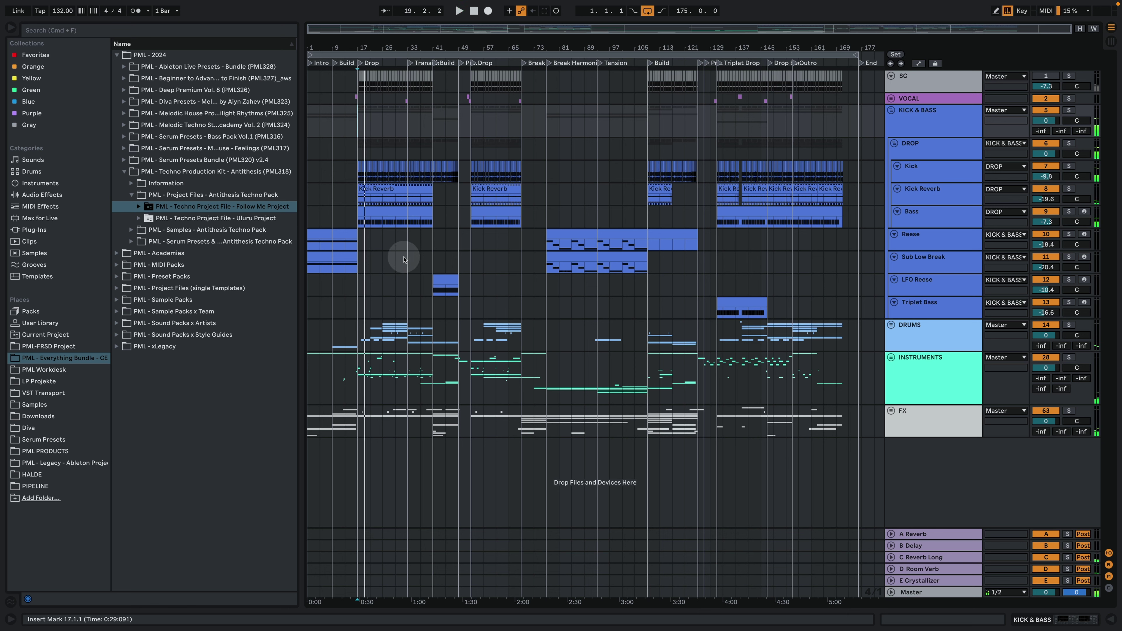
{"action": "left_click", "coordinate": [407, 243]}
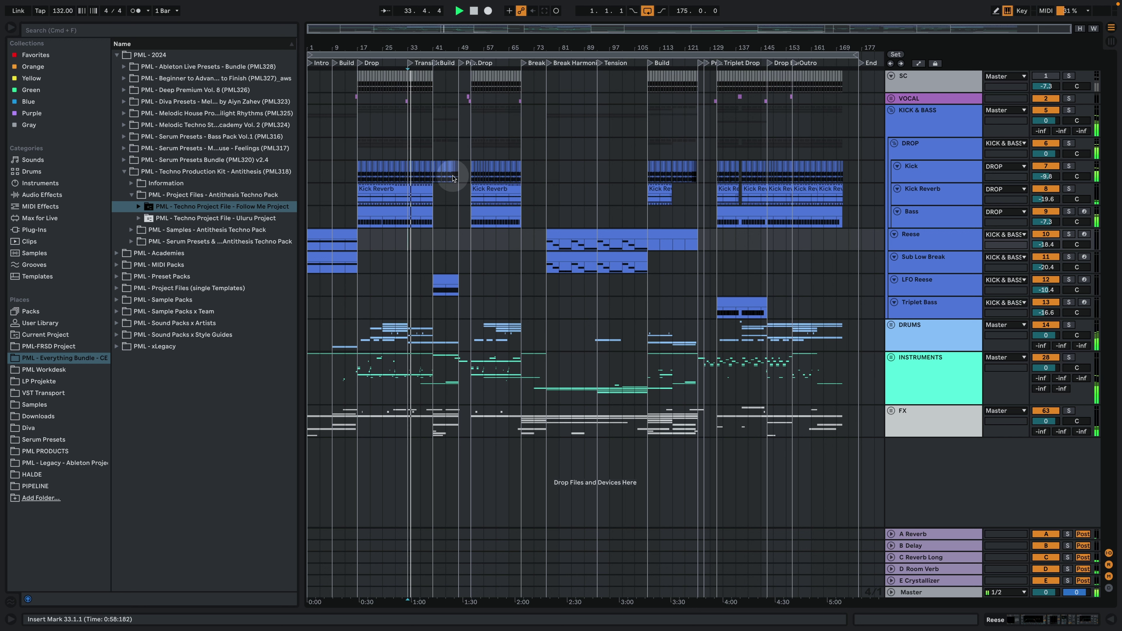
{"action": "left_click", "coordinate": [434, 120]}
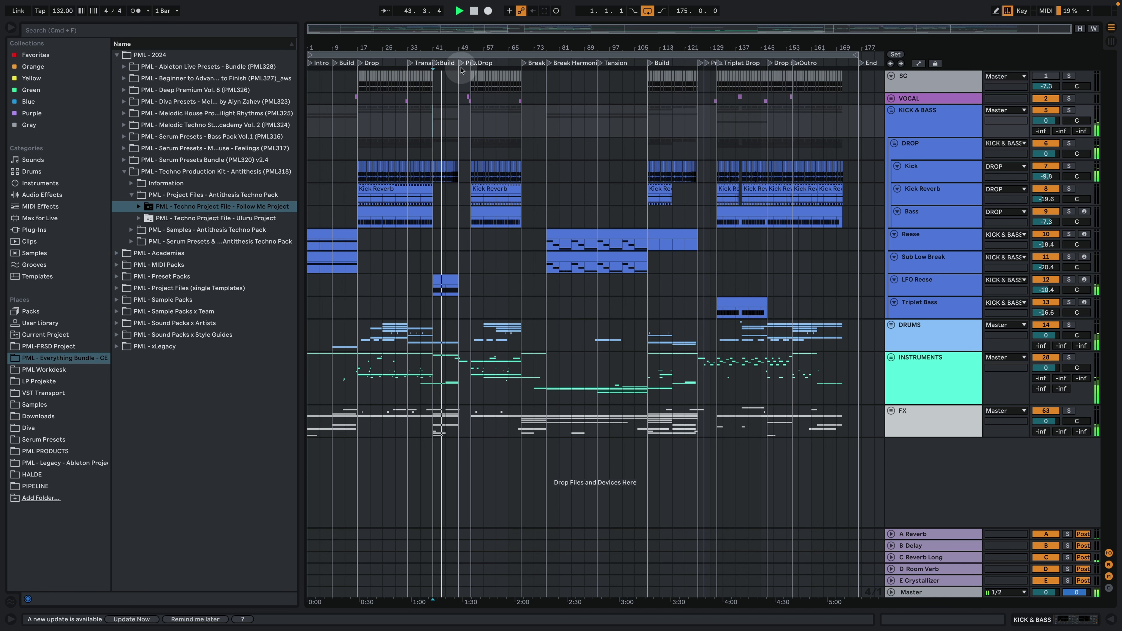
Zoom in on the Drop around bar 53, then back out to bars 37–85.
{"action": "left_click_drag", "start_coordinate": [462, 46], "coordinate": [460, 168]}
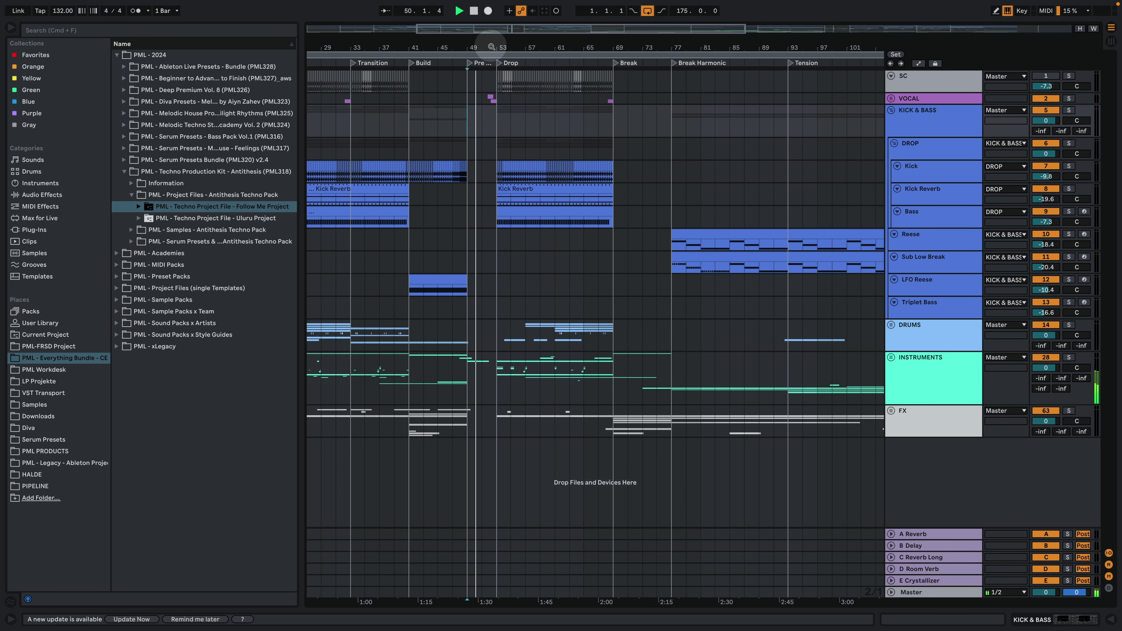
{"action": "left_click_drag", "start_coordinate": [491, 46], "coordinate": [510, 57]}
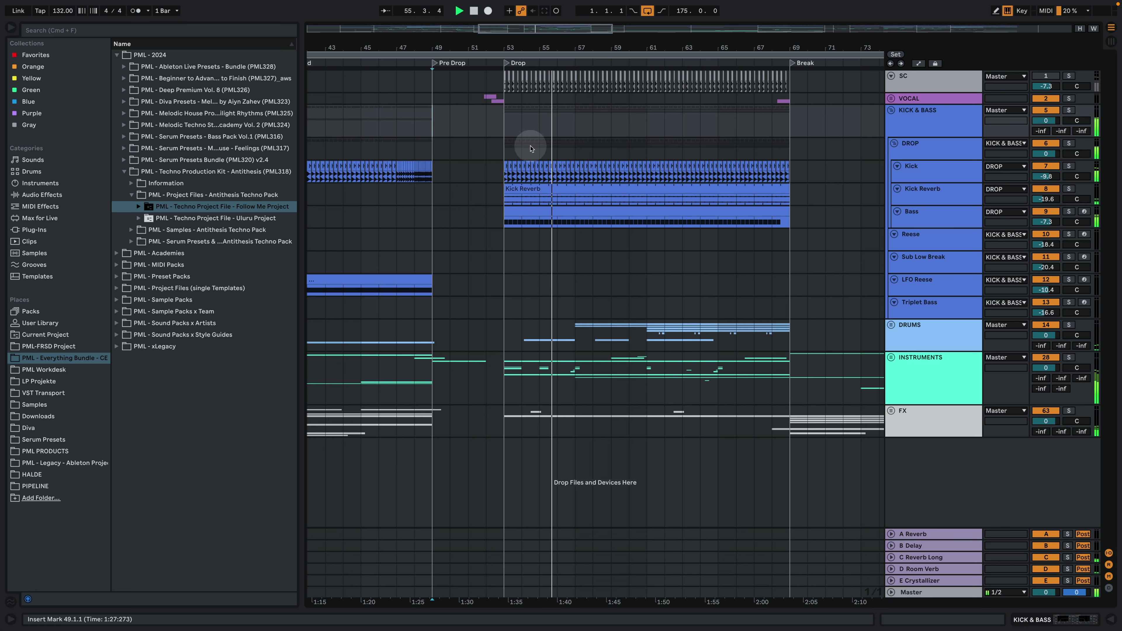
{"action": "left_click_drag", "start_coordinate": [545, 45], "coordinate": [529, 46]}
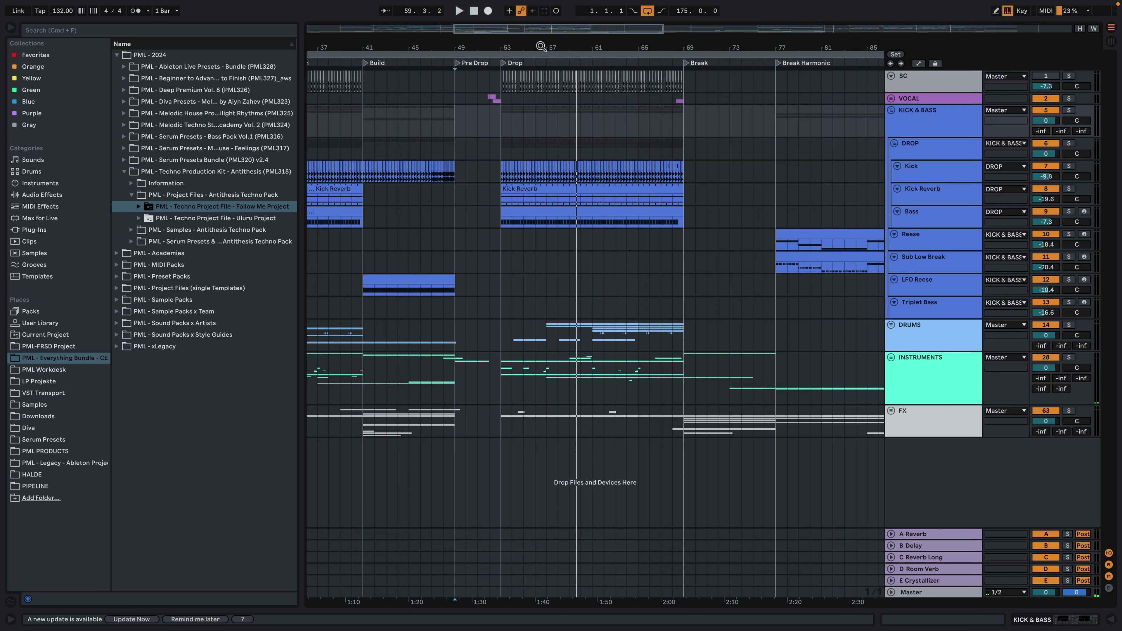
{"action": "left_click_drag", "start_coordinate": [541, 46], "coordinate": [418, 30]}
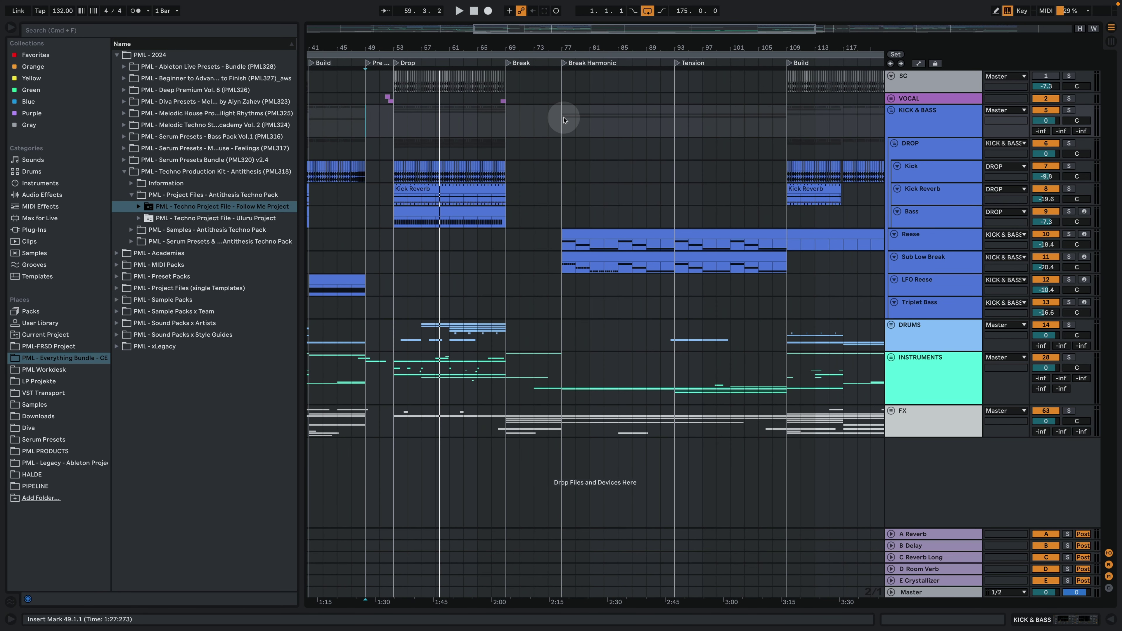
Play the Break Harmonic from bar 77, stop near bar 81, and zoom out.
{"action": "key", "text": "space"}
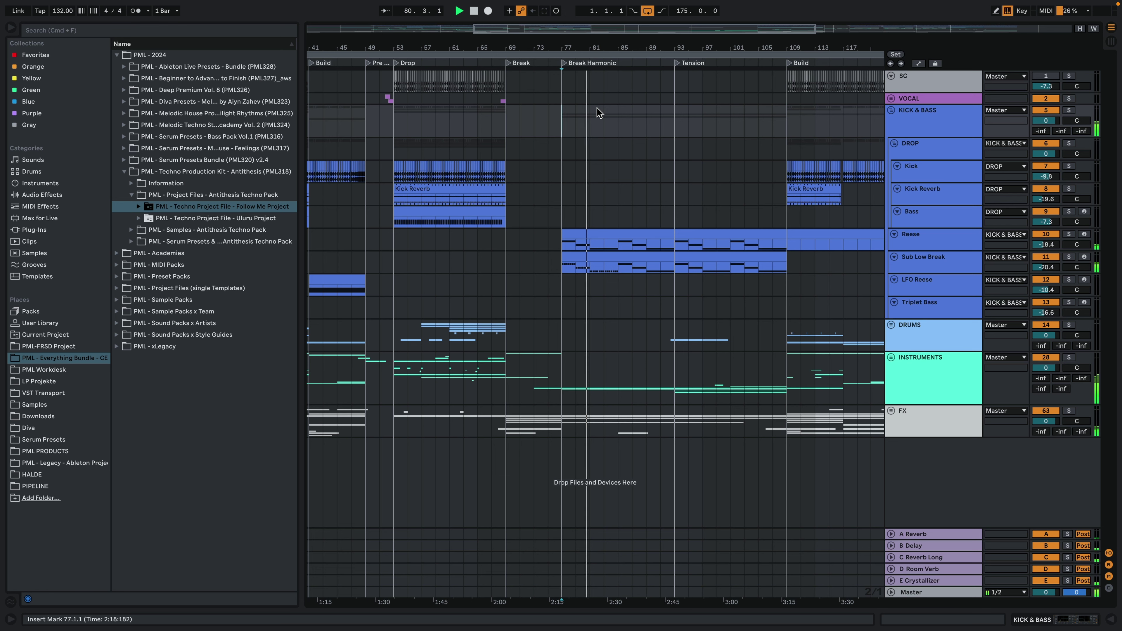
{"action": "key", "text": "space"}
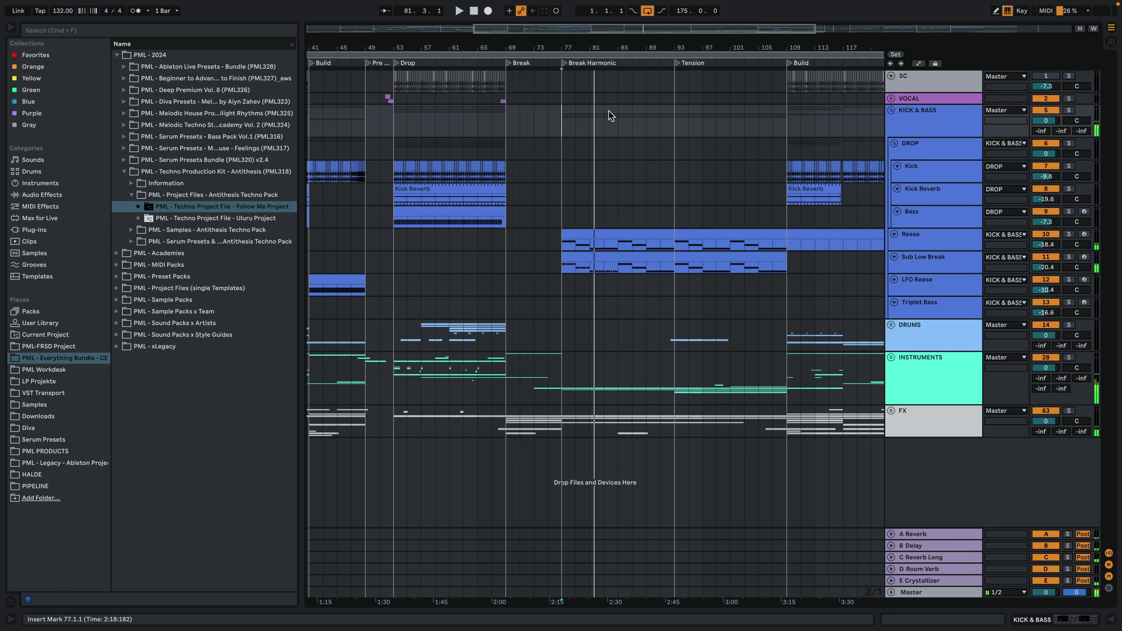
{"action": "left_click_drag", "start_coordinate": [599, 48], "coordinate": [577, 31]}
{"action": "scroll", "coordinate": [494, 81], "scroll_direction": "right", "scroll_amount": 5}
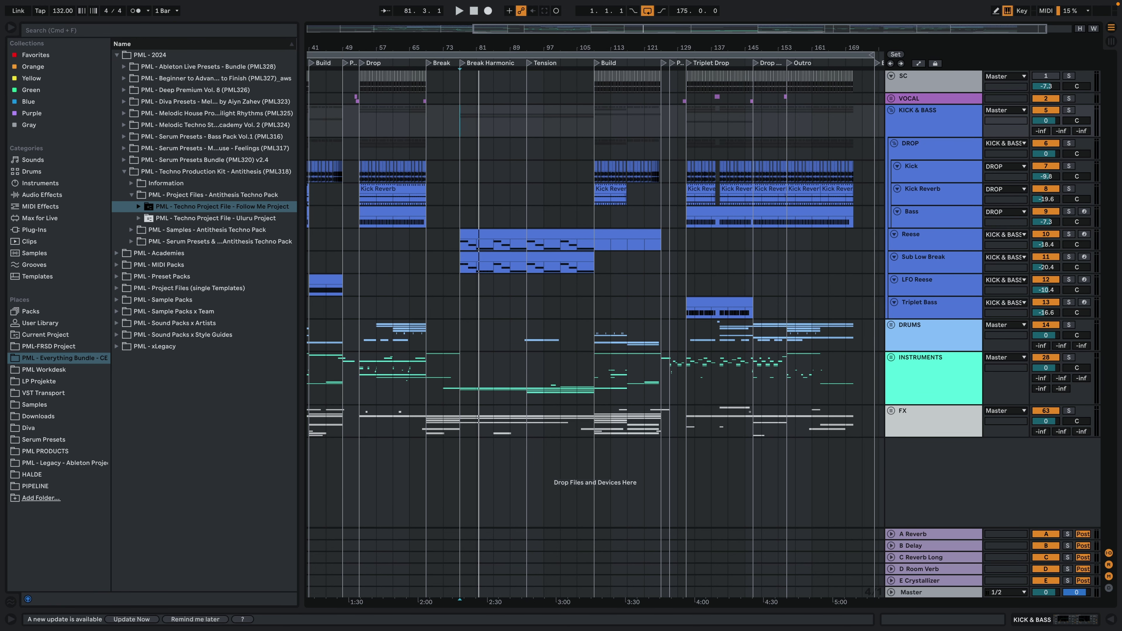
Play the Build from bar 109, then jump ahead to around bar 116.
{"action": "left_click_drag", "start_coordinate": [666, 47], "coordinate": [666, 45]}
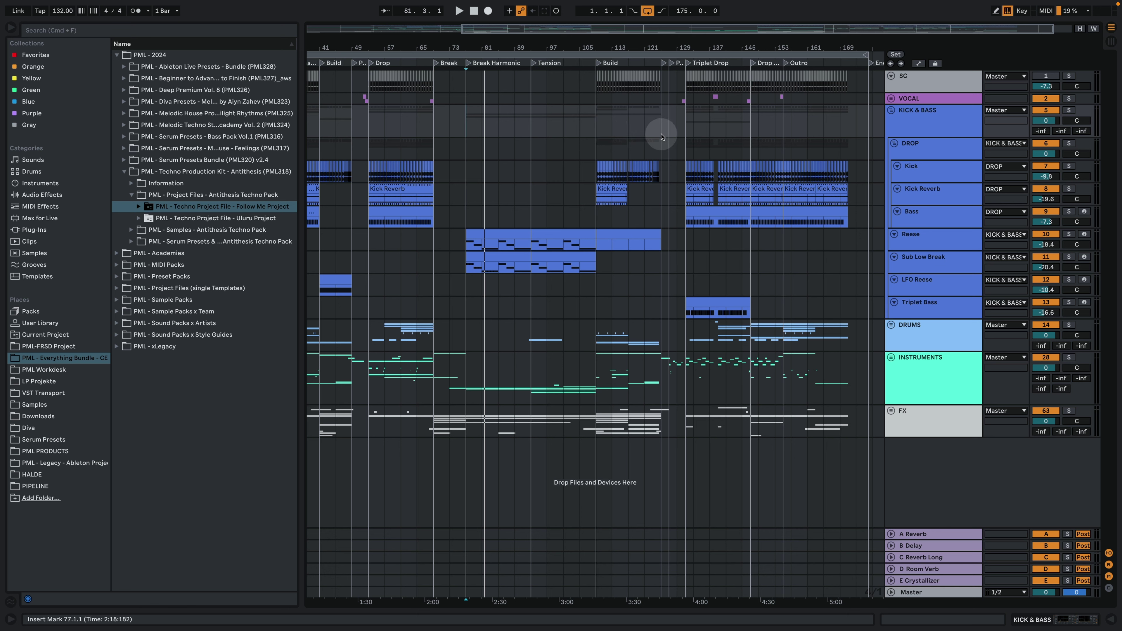
{"action": "left_click", "coordinate": [600, 122]}
{"action": "key", "text": "space"}
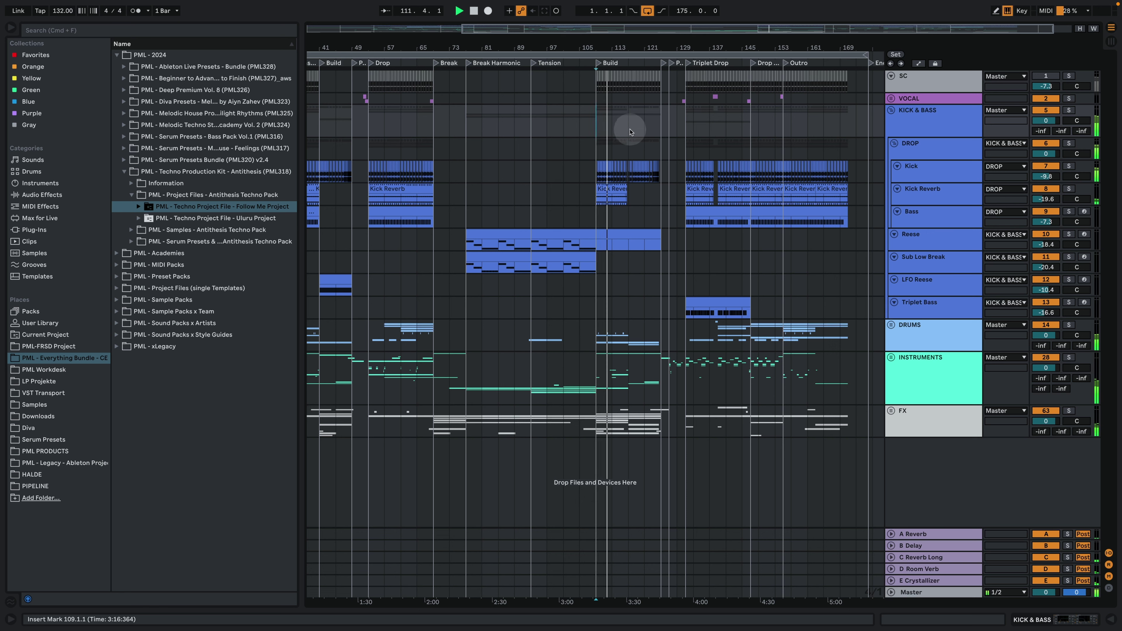
{"action": "left_click", "coordinate": [628, 123]}
Zoom to bars 119–151, play the Pre Drop from bar 127, and check the Triplet Bass clip length.
{"action": "left_click_drag", "start_coordinate": [670, 47], "coordinate": [654, 119]}
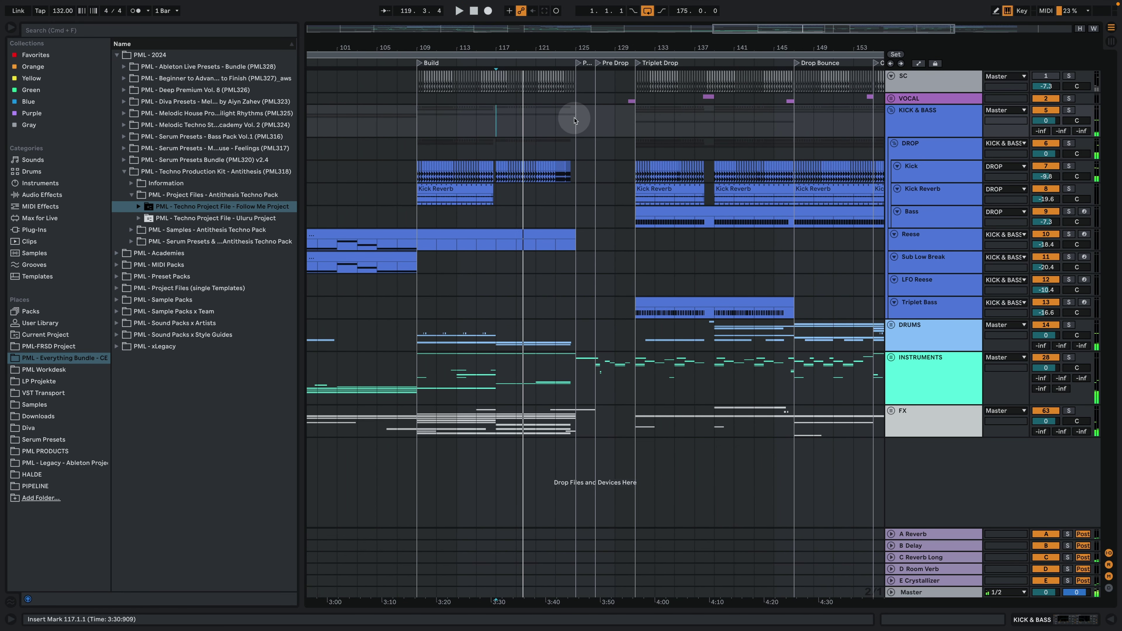
{"action": "left_click", "coordinate": [595, 120]}
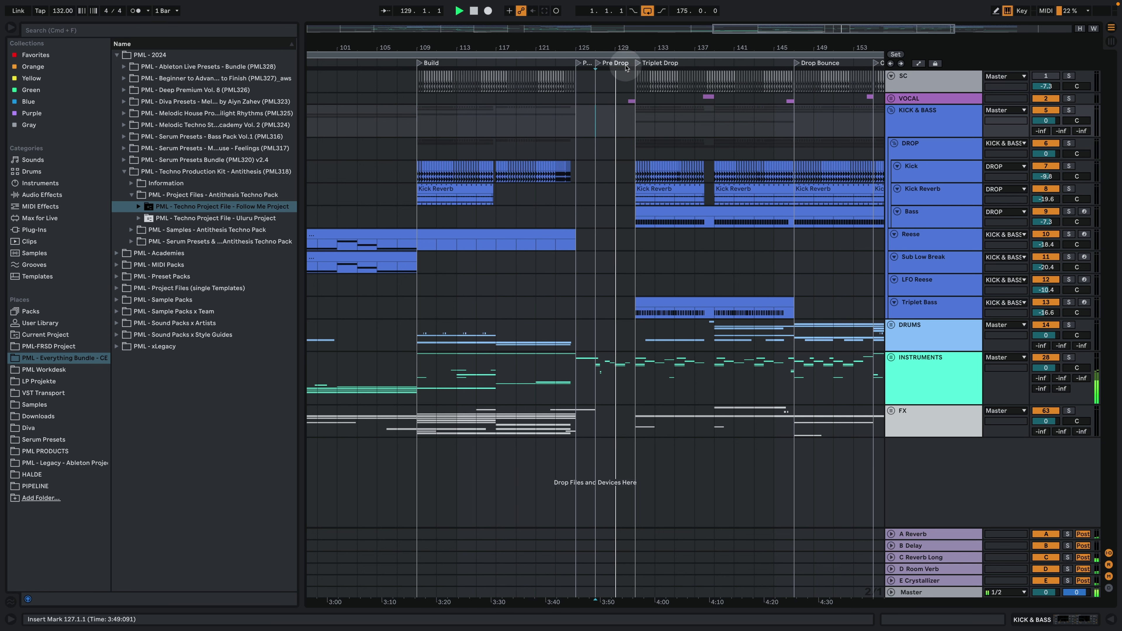
{"action": "left_click_drag", "start_coordinate": [630, 45], "coordinate": [605, 88]}
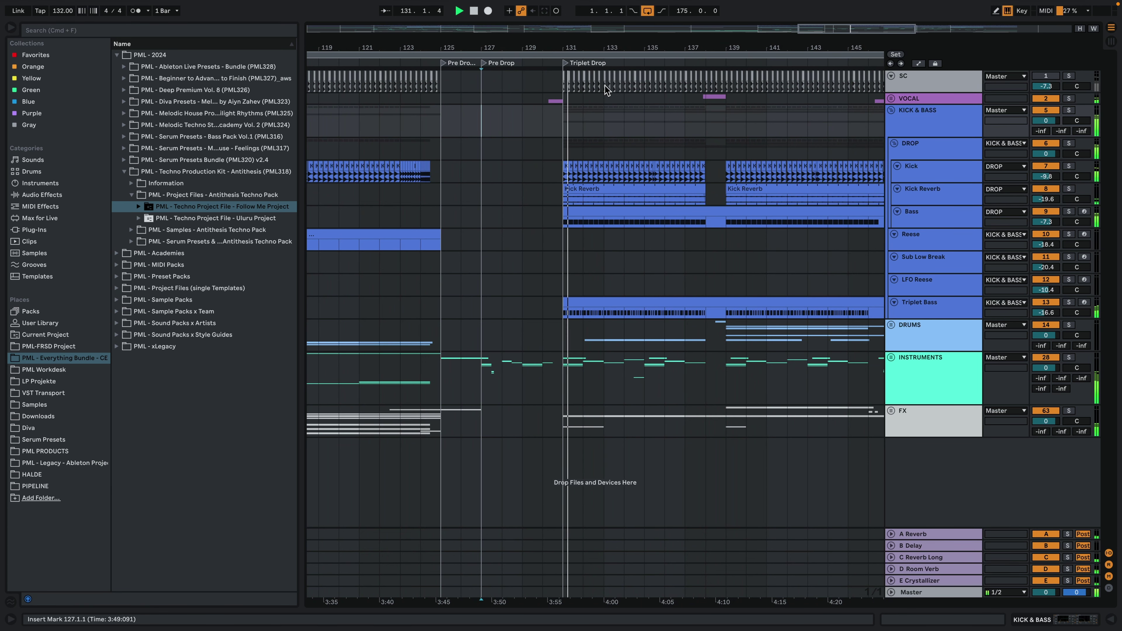
{"action": "left_click_drag", "start_coordinate": [597, 44], "coordinate": [538, 43]}
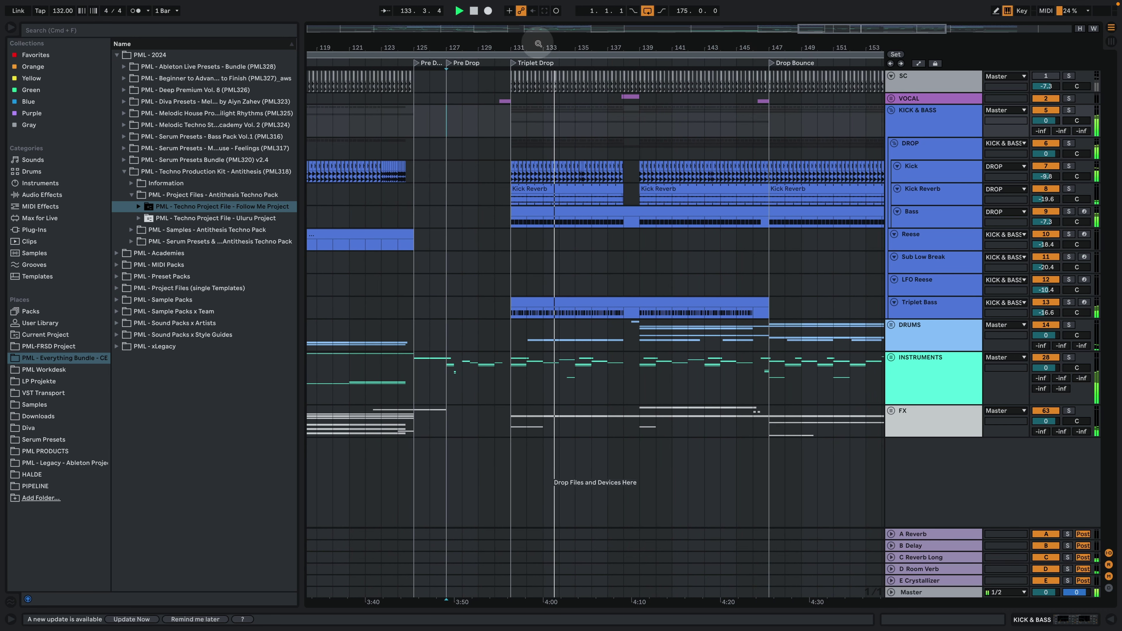
{"action": "left_click", "coordinate": [565, 88]}
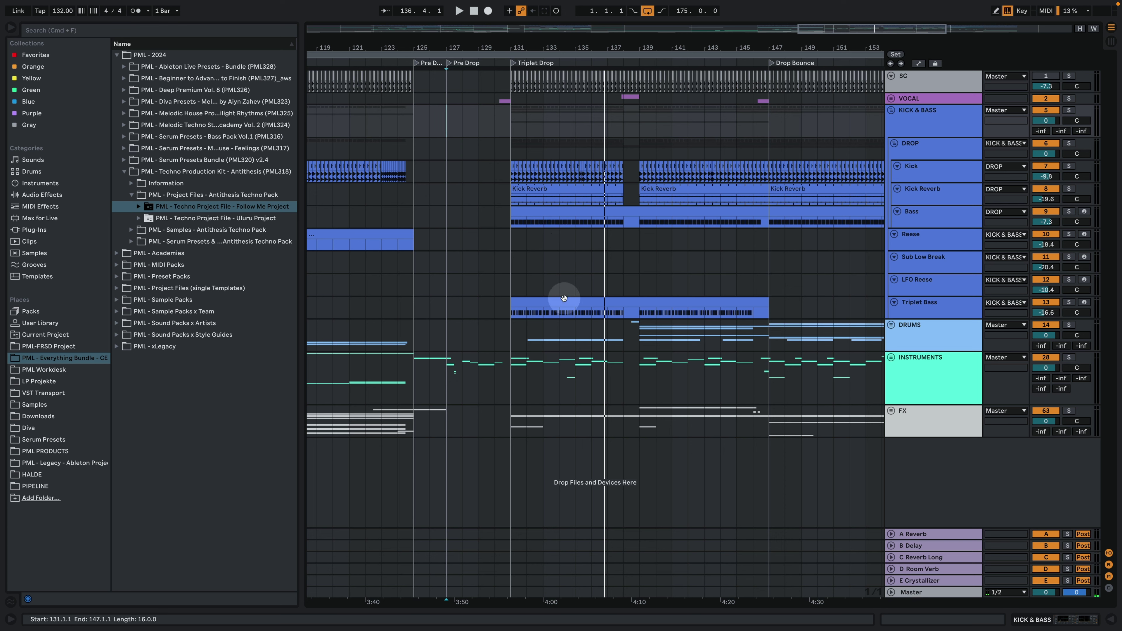
{"action": "left_click_drag", "start_coordinate": [589, 47], "coordinate": [721, 14]}
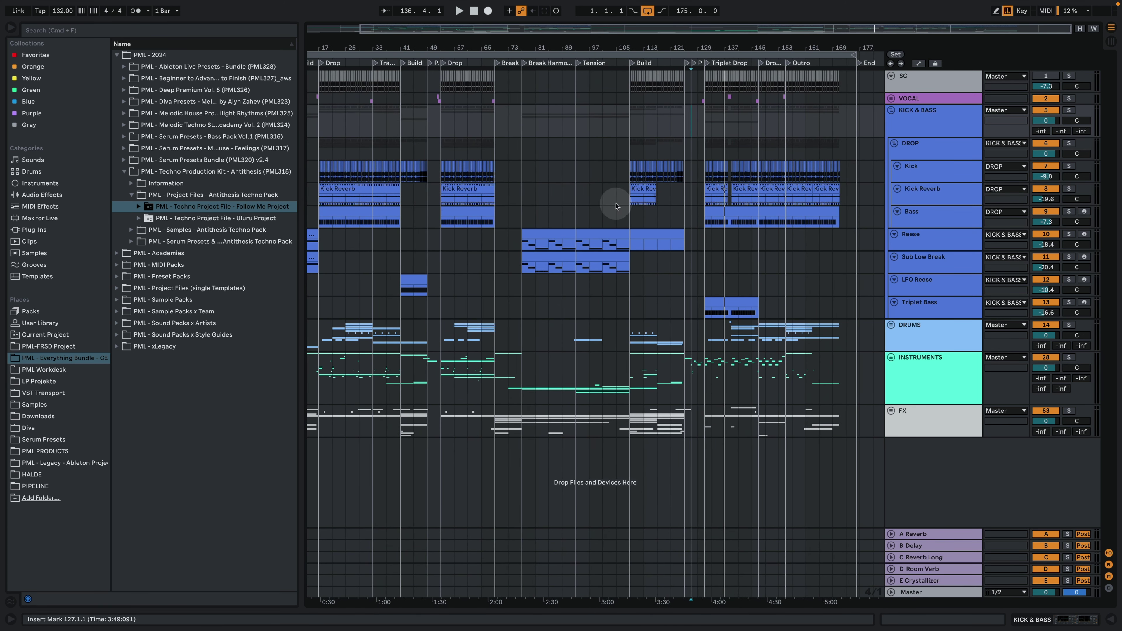
Play the Drop Bounce from bar 147, zooming in around bar 153, then stop.
{"action": "left_click", "coordinate": [759, 123]}
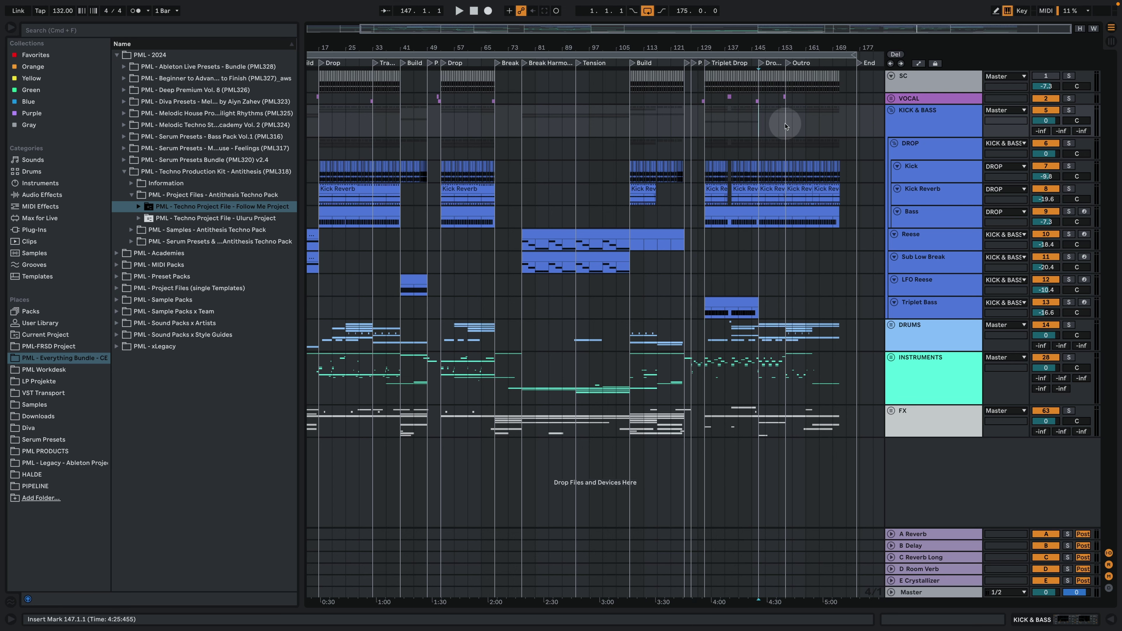
{"action": "key", "text": "space"}
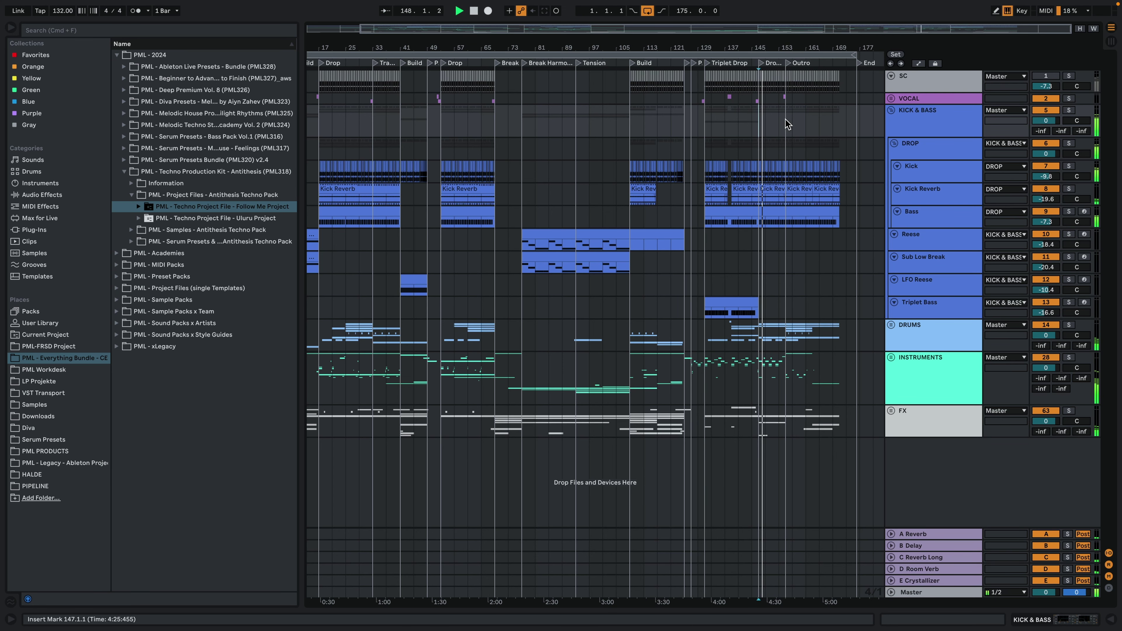
{"action": "left_click_drag", "start_coordinate": [780, 44], "coordinate": [780, 69]}
{"action": "key", "text": "space"}
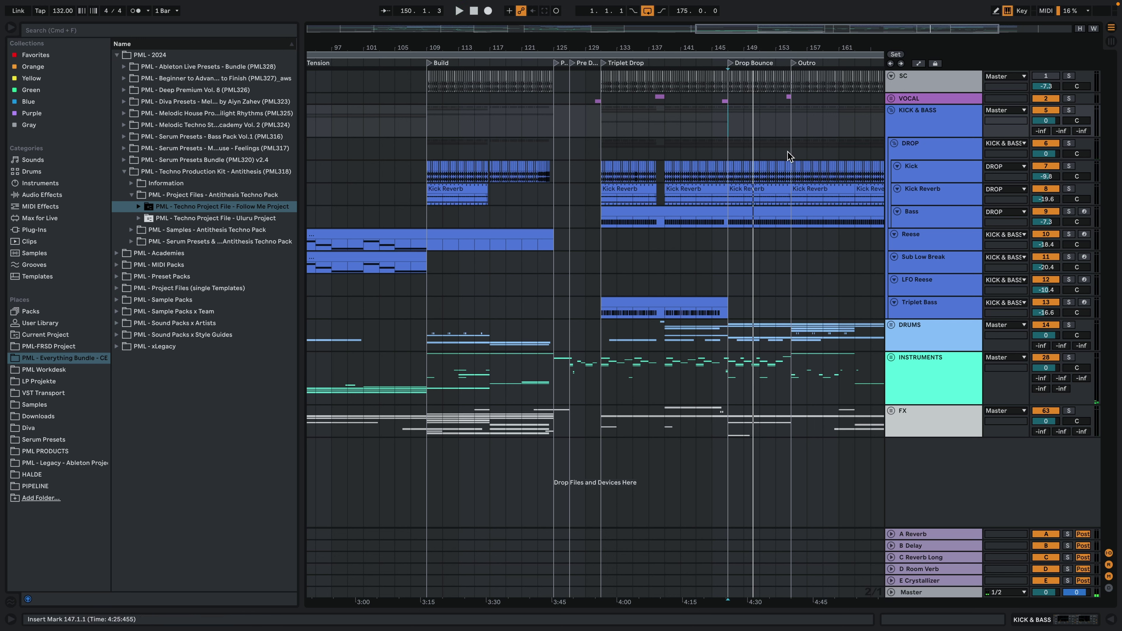
Play the Outro from bar 155, zoom out slightly, and select the VOCAL track.
{"action": "left_click", "coordinate": [790, 122]}
{"action": "key", "text": "space"}
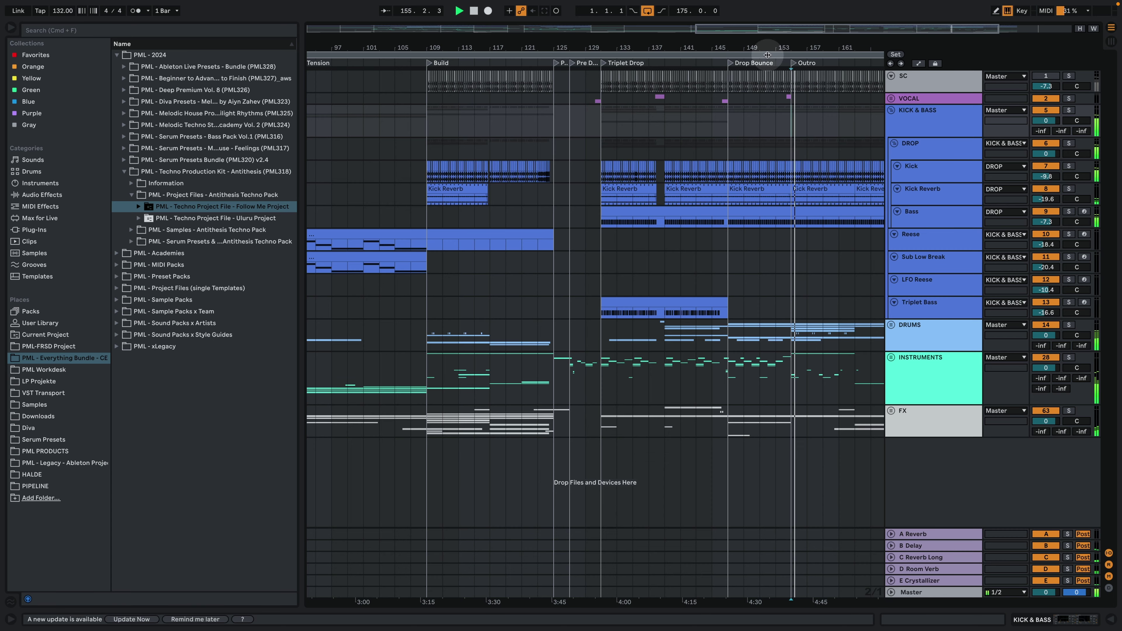
{"action": "left_click_drag", "start_coordinate": [767, 43], "coordinate": [769, 18]}
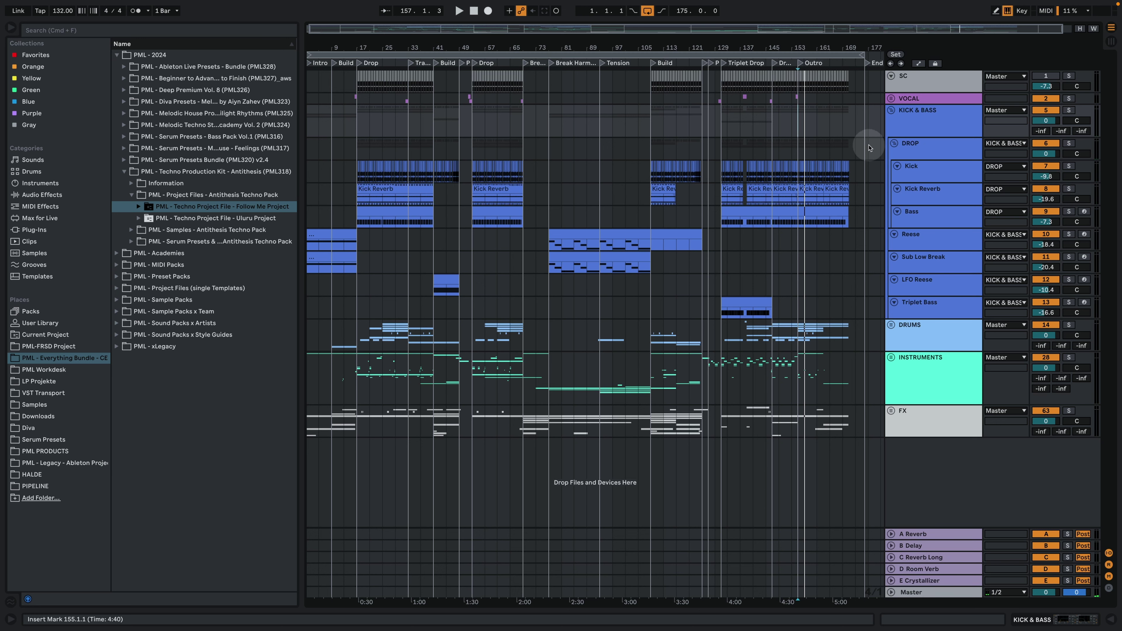
{"action": "left_click", "coordinate": [946, 100]}
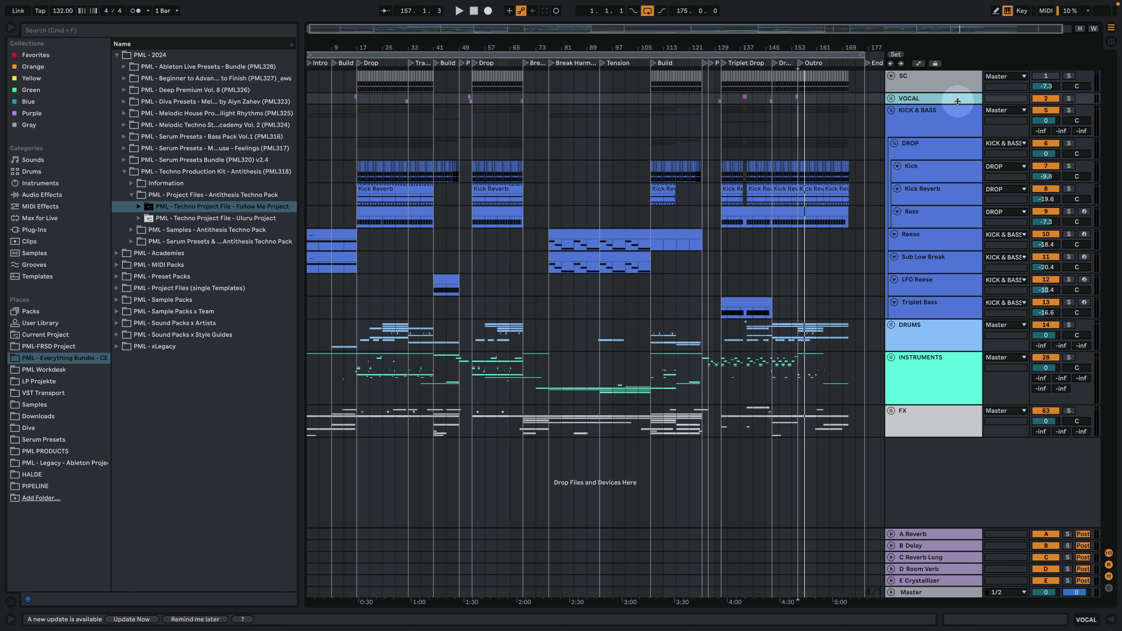
Jump to the Triplet Drop and check the KICK & BASS sends to B Delay and A Reverb.
{"action": "left_click", "coordinate": [919, 122]}
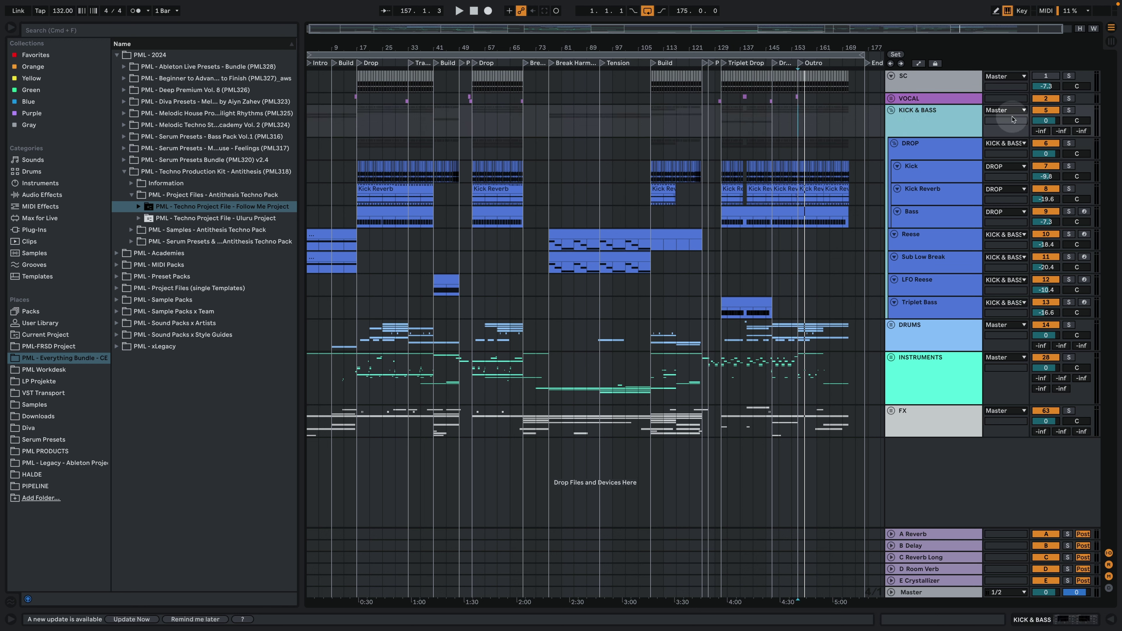
{"action": "left_click", "coordinate": [724, 63]}
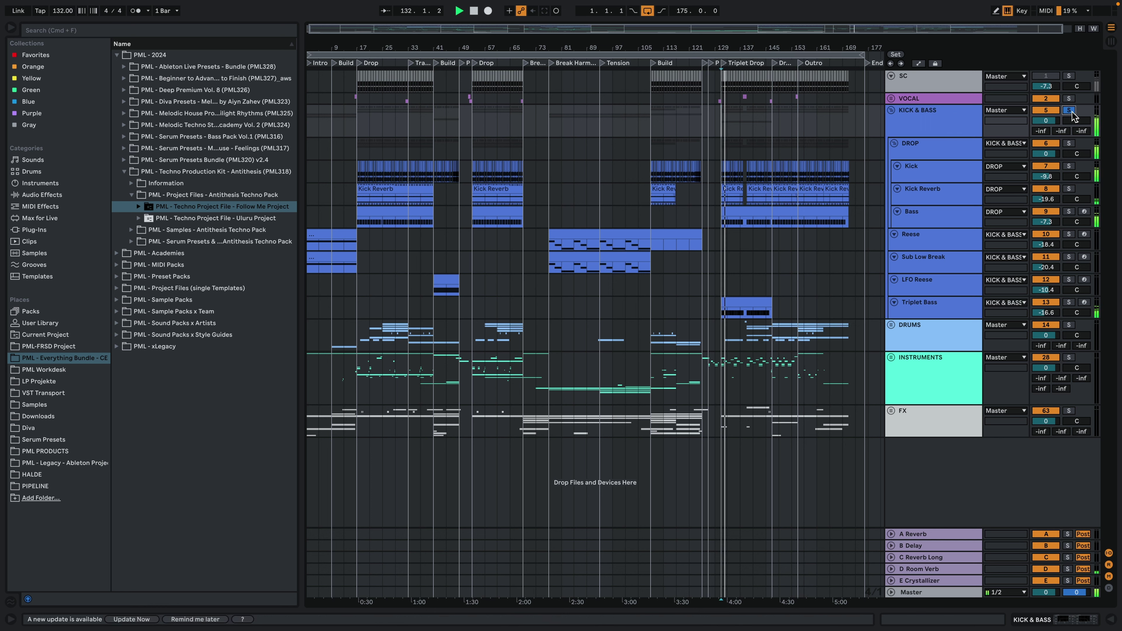
{"action": "left_click", "coordinate": [1060, 129]}
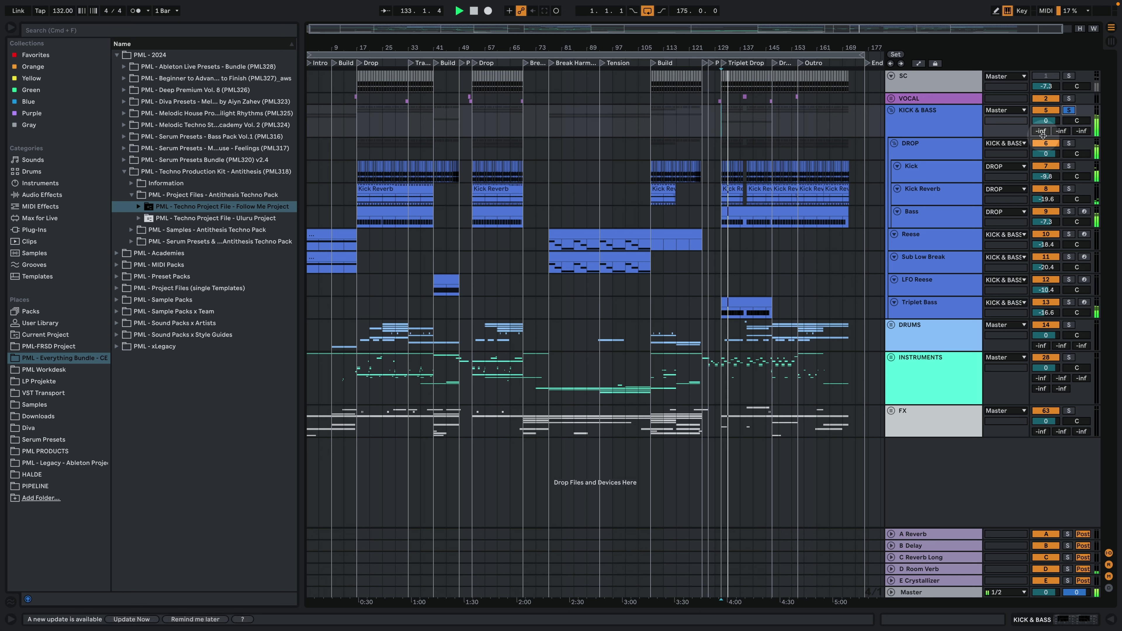
{"action": "left_click", "coordinate": [1033, 131]}
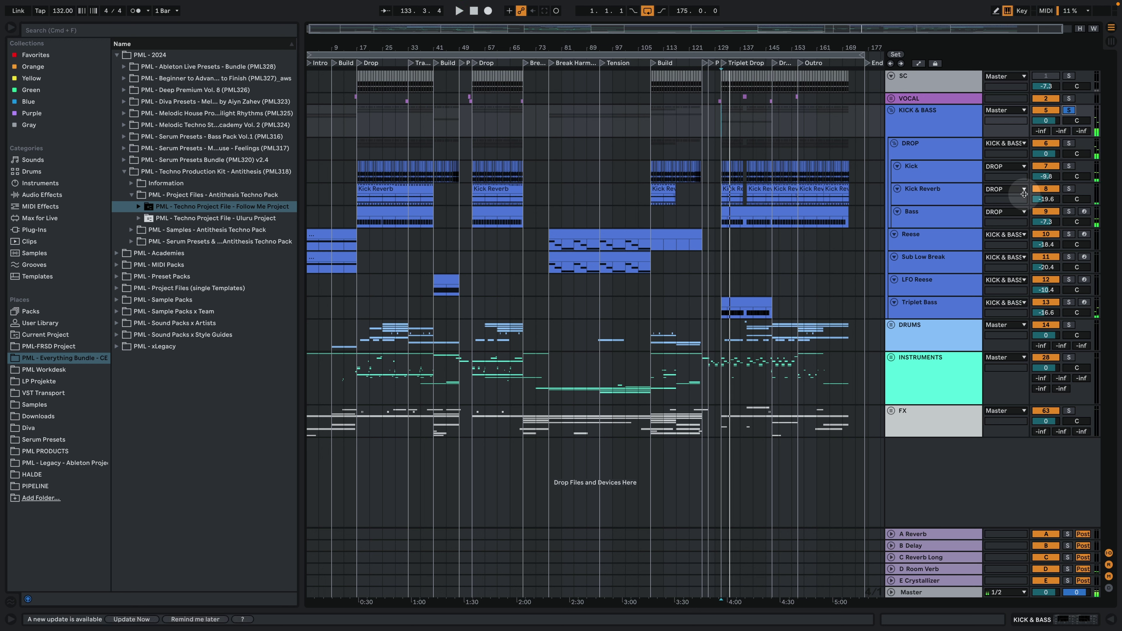
Solo the DRUMS group and play it back.
{"action": "left_click", "coordinate": [917, 338]}
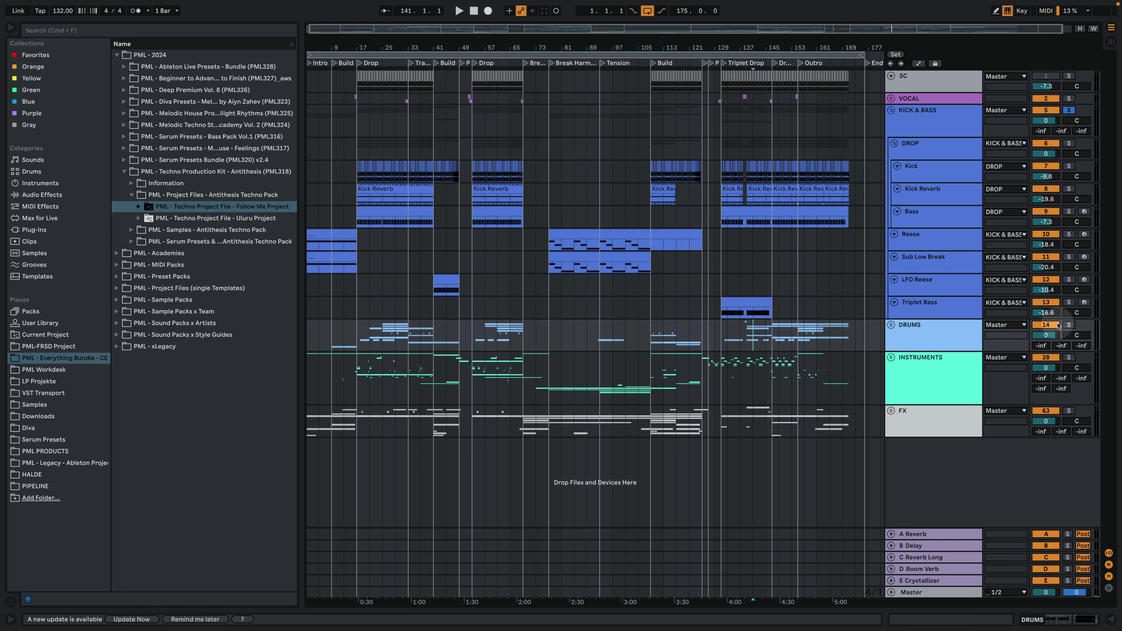
{"action": "left_click", "coordinate": [1069, 325]}
{"action": "key", "text": "space"}
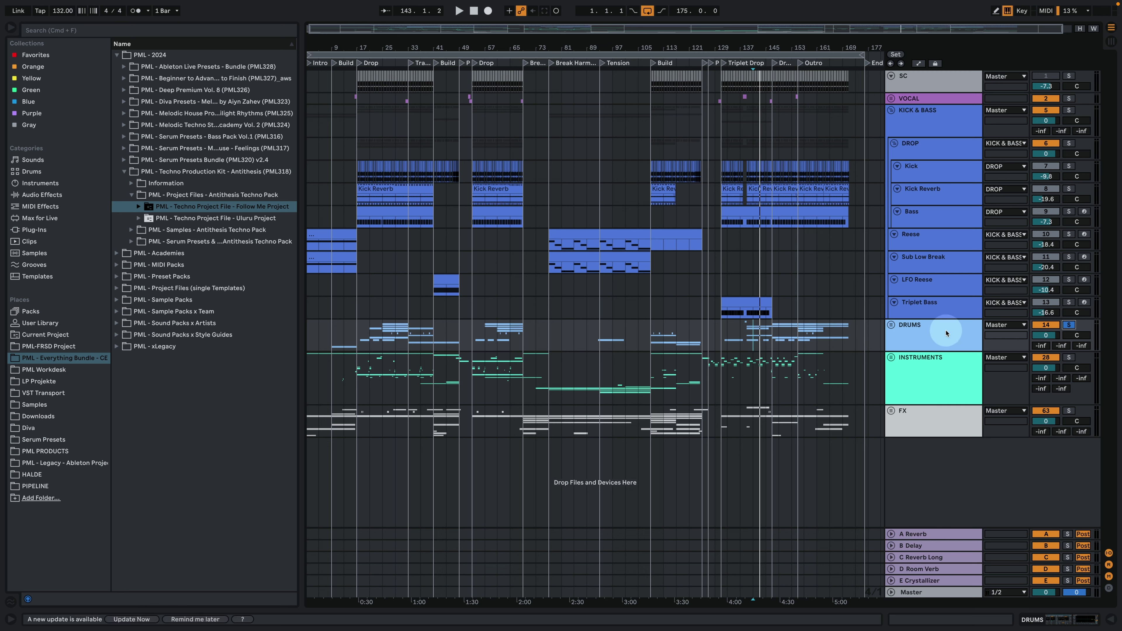
Solo the INSTRUMENTS group and listen to it playing.
{"action": "left_click", "coordinate": [925, 358]}
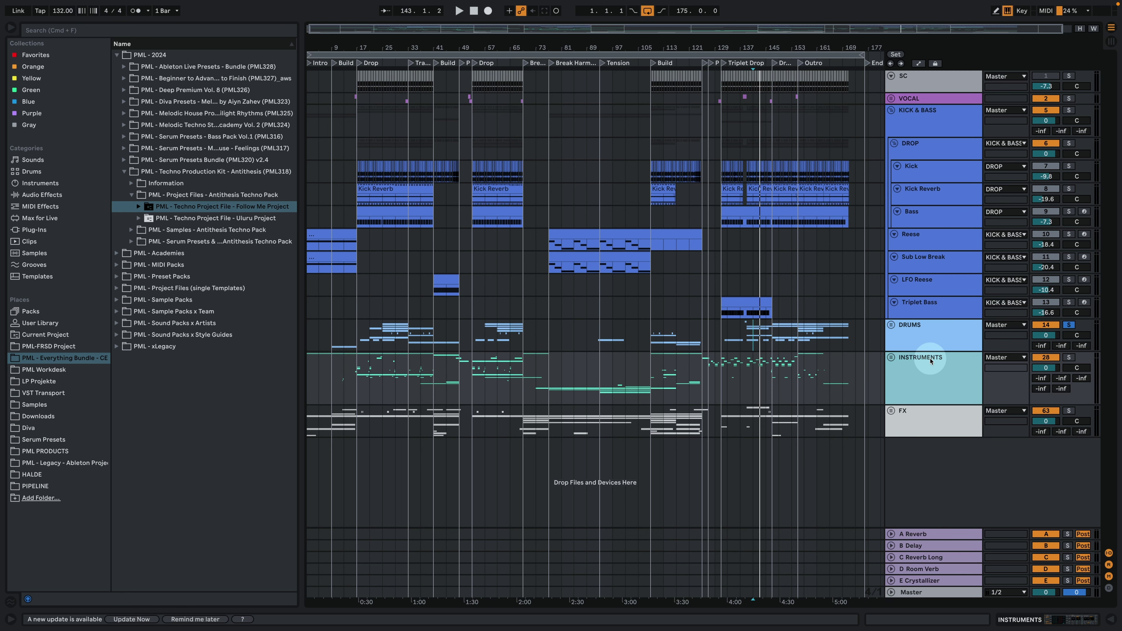
{"action": "left_click", "coordinate": [1072, 358]}
{"action": "key", "text": "space"}
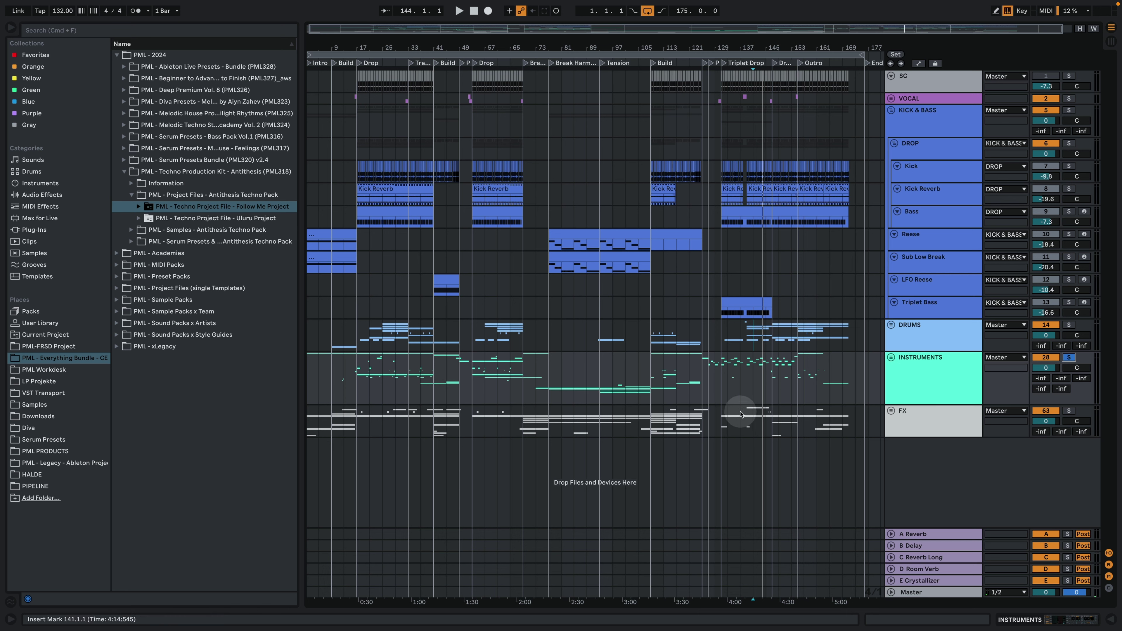
{"action": "left_click", "coordinate": [926, 342]}
{"action": "left_click", "coordinate": [927, 372]}
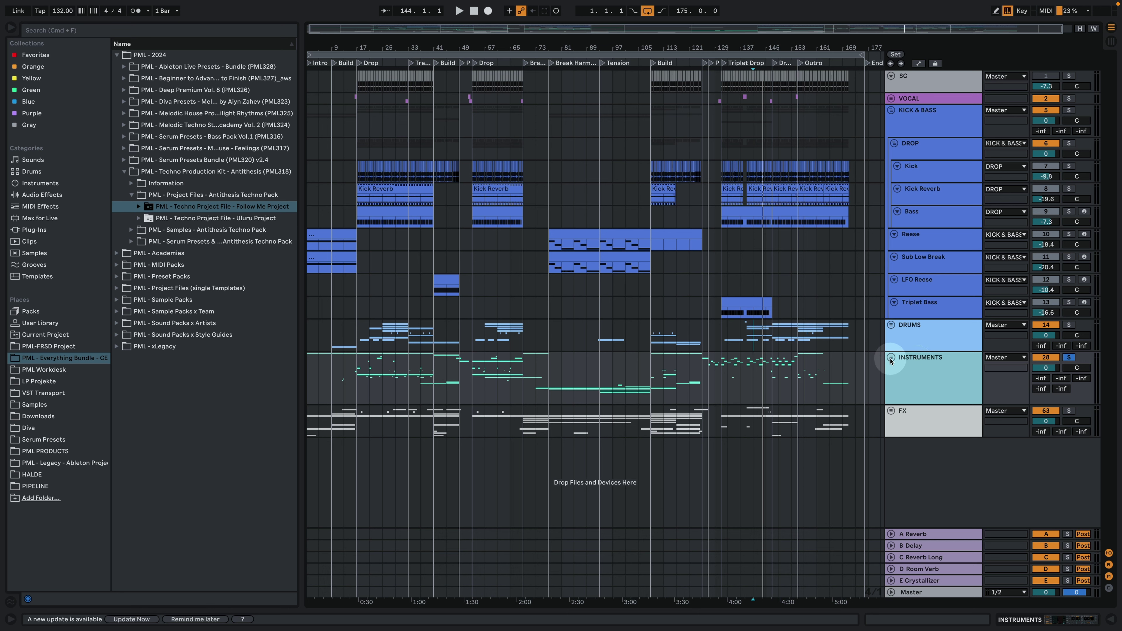
Unfold the FX group into Laser, Brass Stab, Breath and Riser Filler, and solo it.
{"action": "left_click", "coordinate": [889, 410]}
{"action": "left_click", "coordinate": [890, 411]}
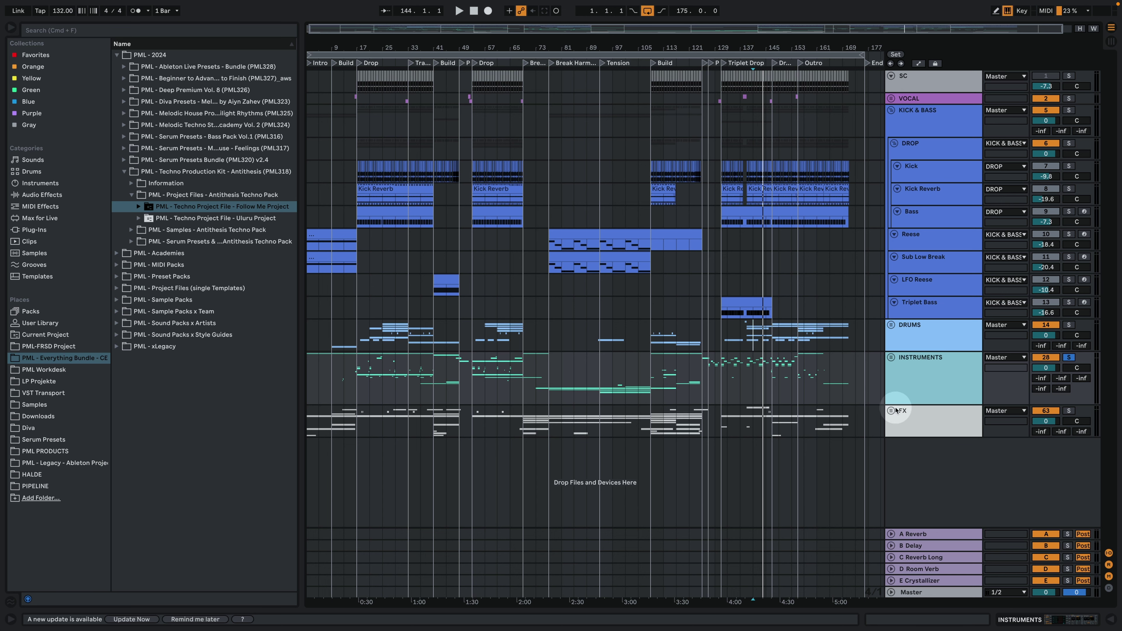
{"action": "left_click", "coordinate": [889, 411]}
{"action": "left_click", "coordinate": [1068, 410]}
{"action": "left_click", "coordinate": [1041, 421]}
Play the soloed FX from bar 109, then fold the FX group and turn off its solo.
{"action": "key", "text": "space"}
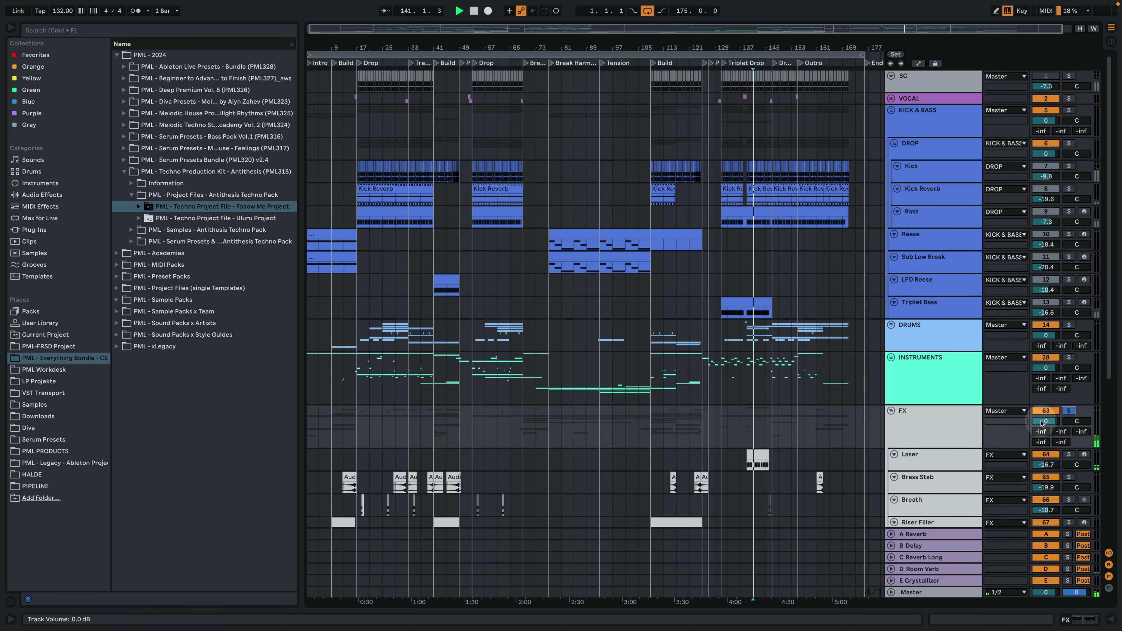
{"action": "scroll", "coordinate": [952, 296], "scroll_direction": "down", "scroll_amount": 10}
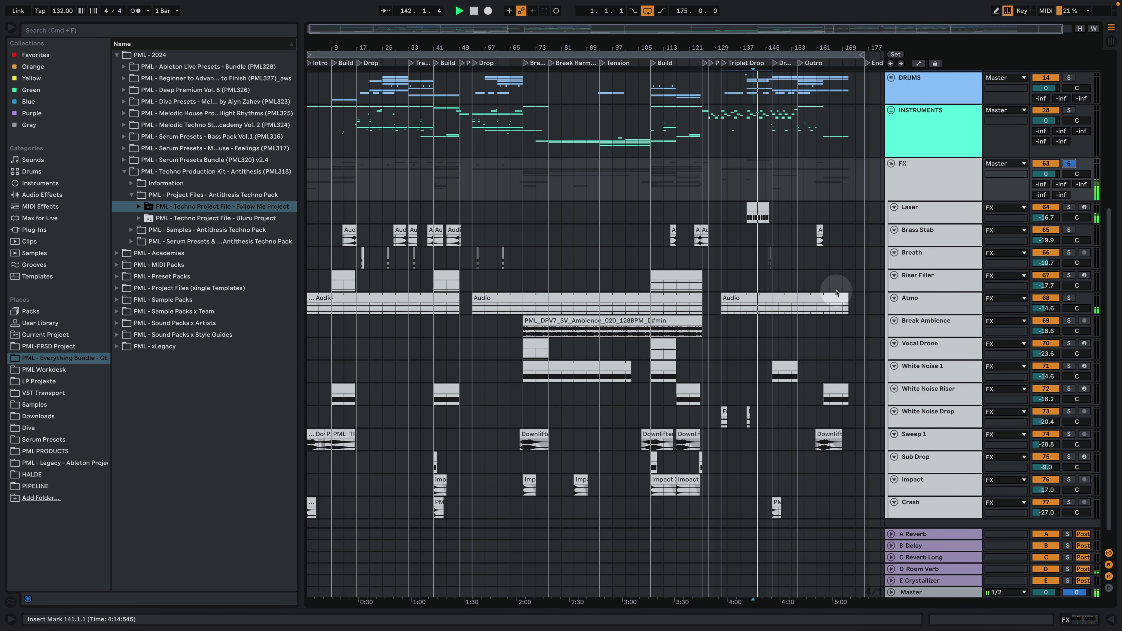
{"action": "scroll", "coordinate": [824, 265], "scroll_direction": "down", "scroll_amount": 1}
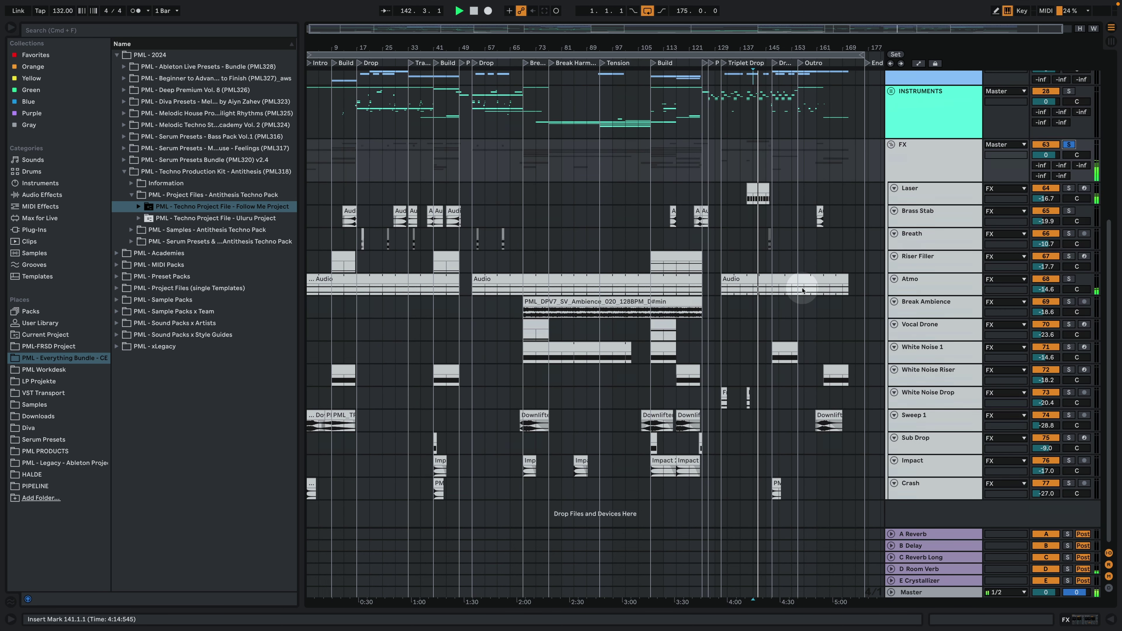
{"action": "left_click", "coordinate": [652, 224]}
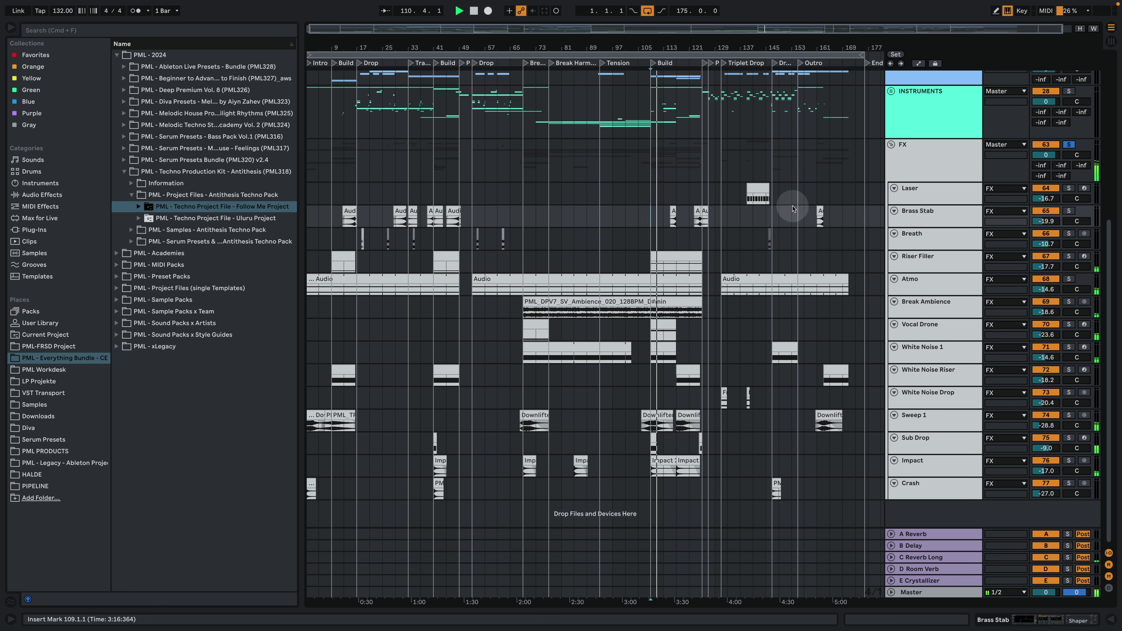
{"action": "left_click", "coordinate": [891, 144]}
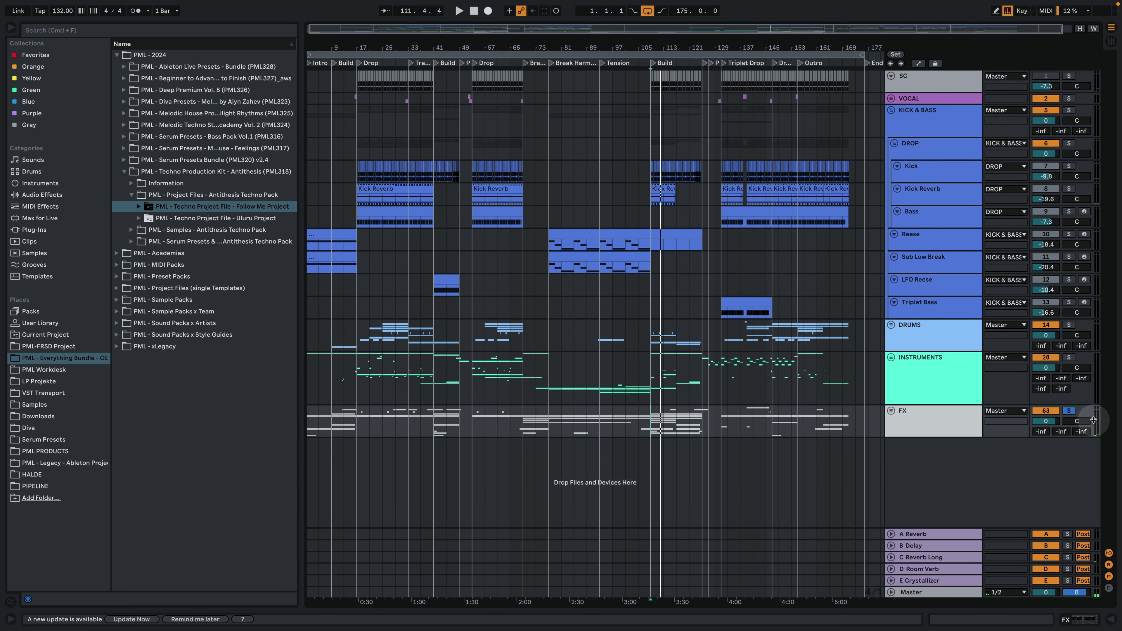
{"action": "left_click", "coordinate": [1067, 411]}
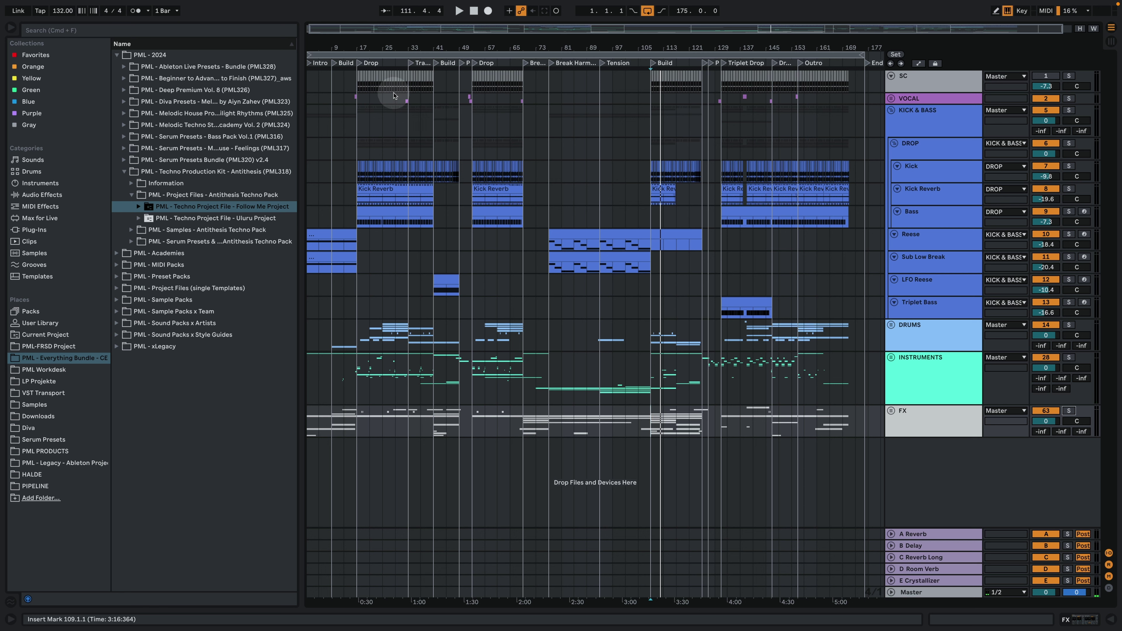
Play the Drop from bar 17, then stop.
{"action": "left_click", "coordinate": [359, 108]}
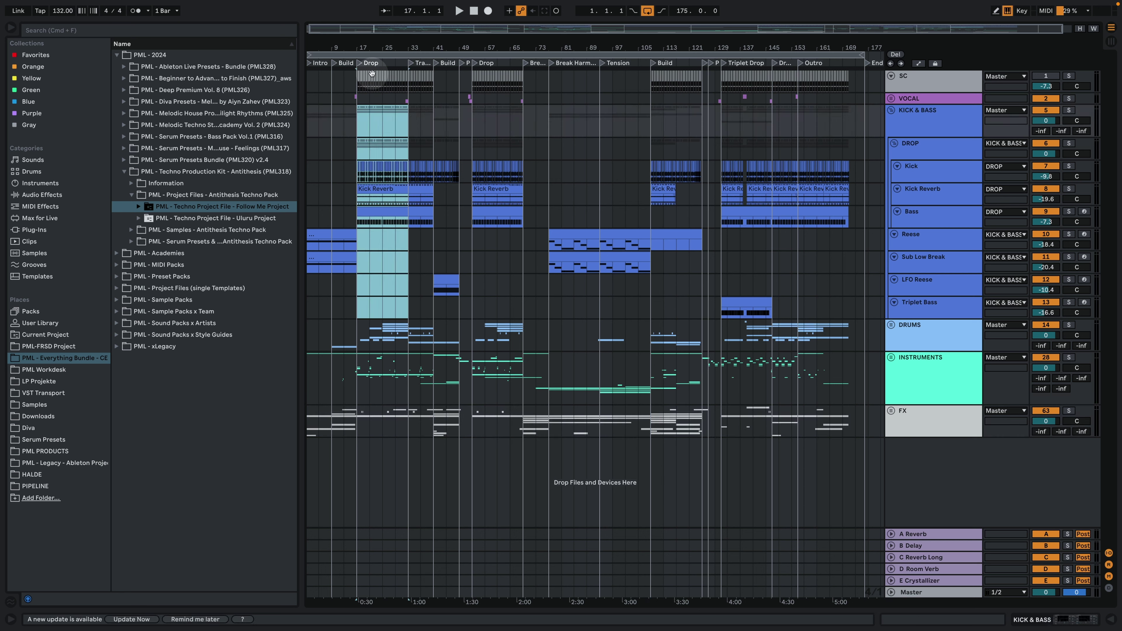
{"action": "left_click", "coordinate": [361, 129]}
{"action": "key", "text": "space"}
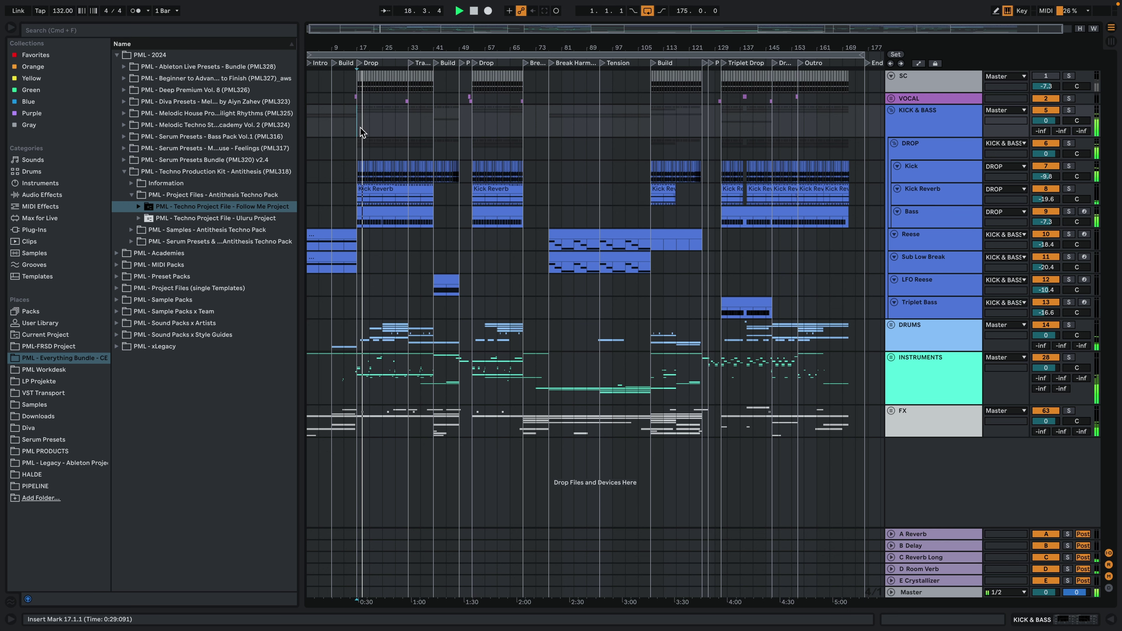
{"action": "key", "text": "space"}
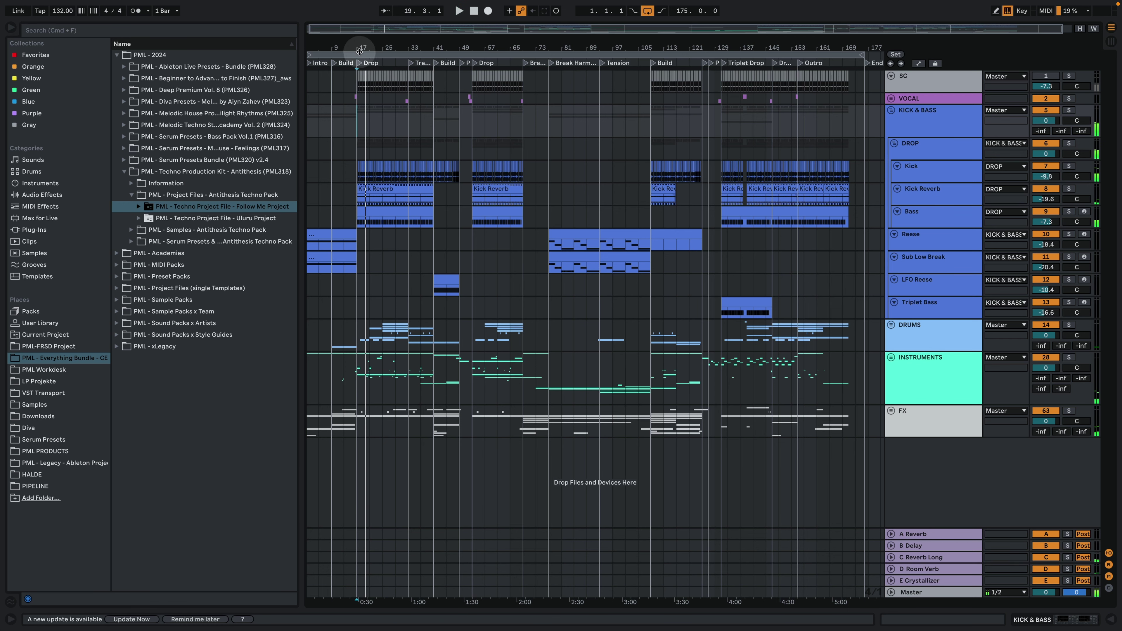
Zoom to bars 14–30 and solo the Kick track inside KICK & BASS > DROP.
{"action": "left_click_drag", "start_coordinate": [359, 47], "coordinate": [466, 99]}
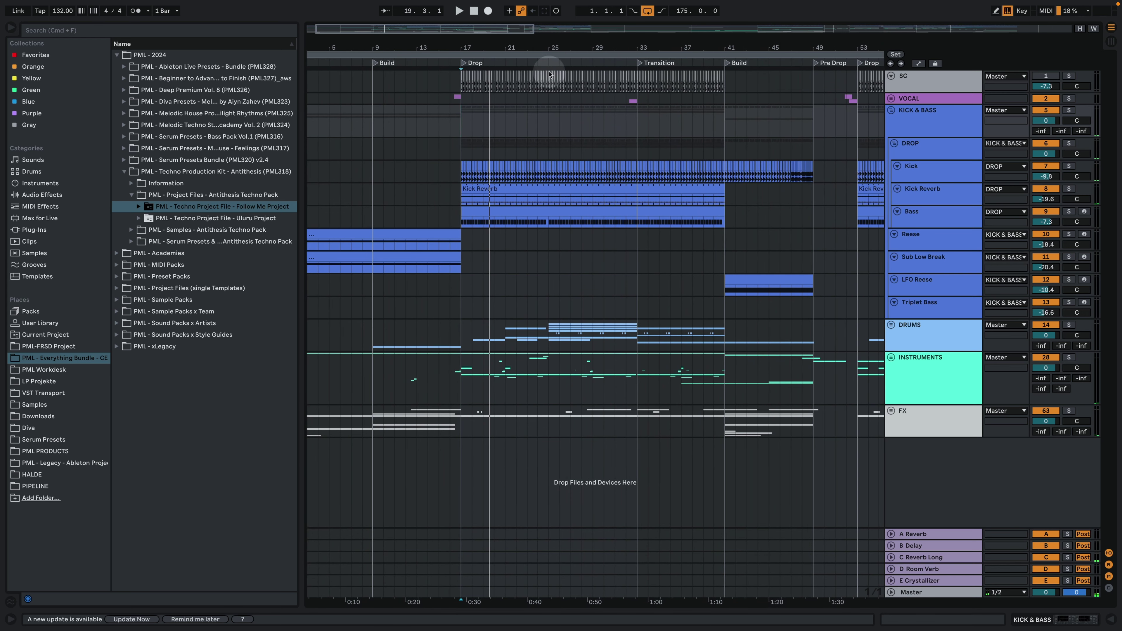
{"action": "left_click", "coordinate": [905, 126]}
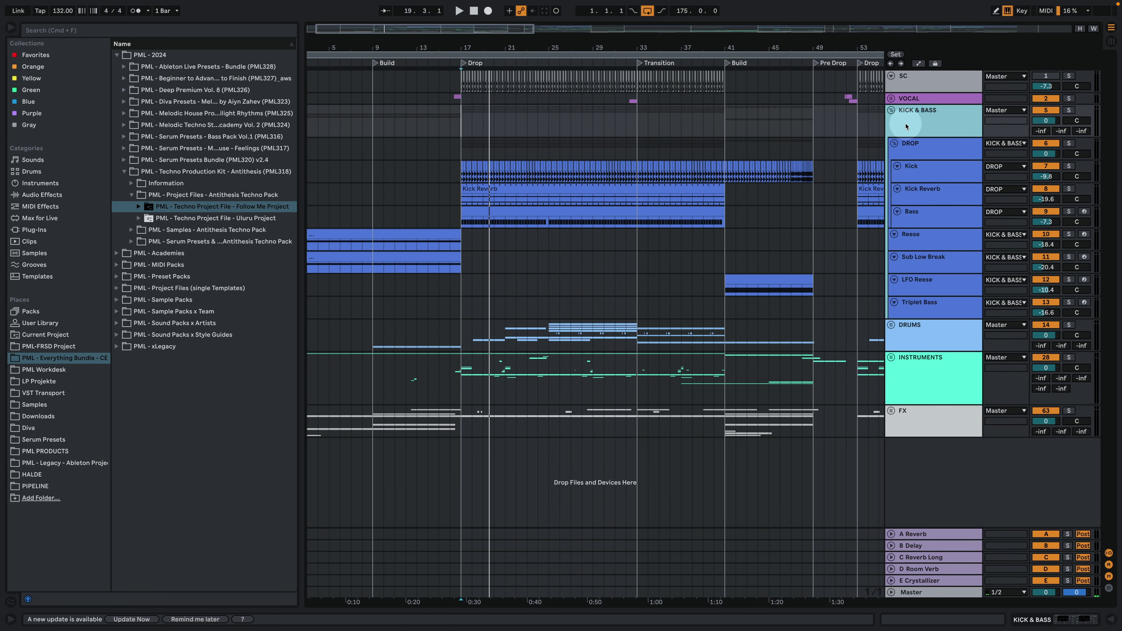
{"action": "left_click", "coordinate": [919, 151]}
{"action": "left_click", "coordinate": [937, 166]}
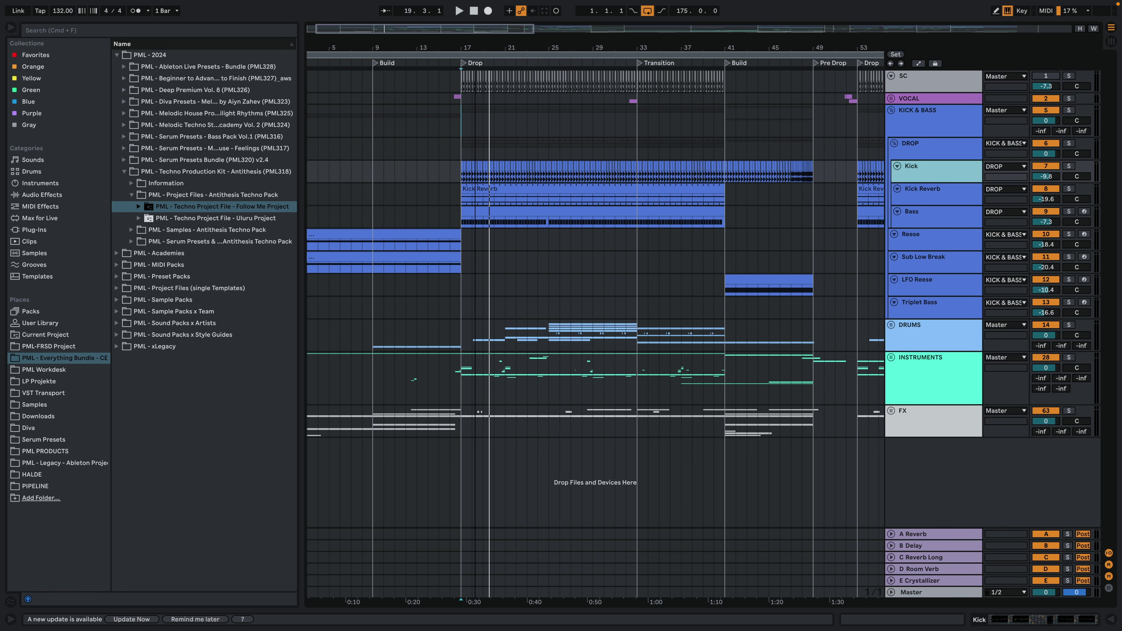
{"action": "left_click_drag", "start_coordinate": [488, 49], "coordinate": [513, 57]}
{"action": "left_click", "coordinate": [1068, 168]}
Open the Kick track's effect chain in Device View.
{"action": "key", "text": "space"}
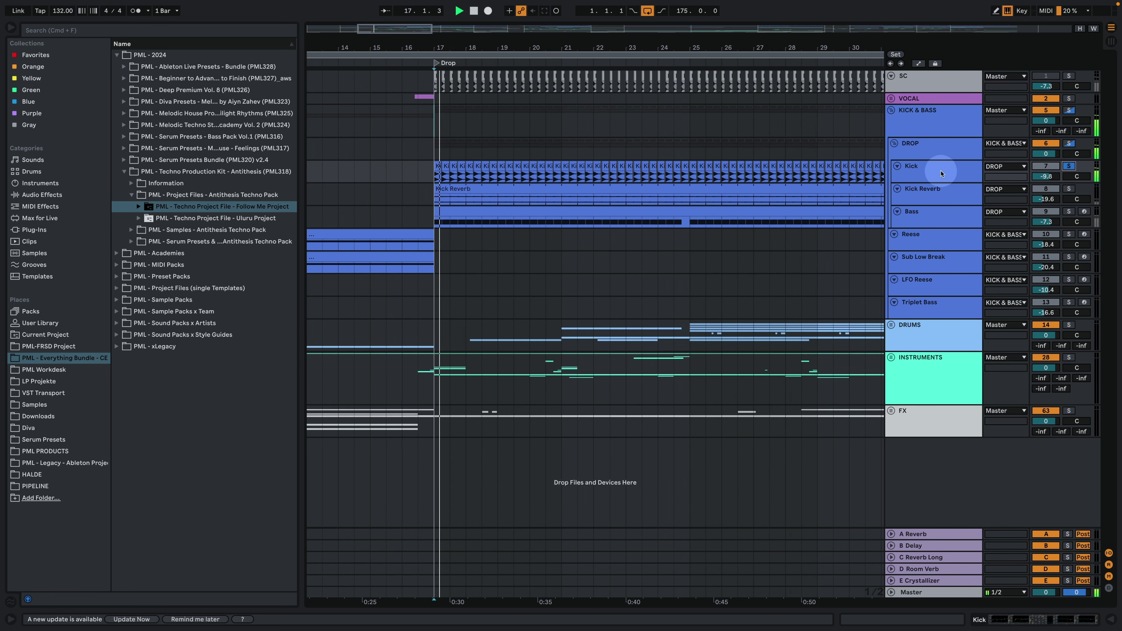
{"action": "double_click", "coordinate": [937, 171]}
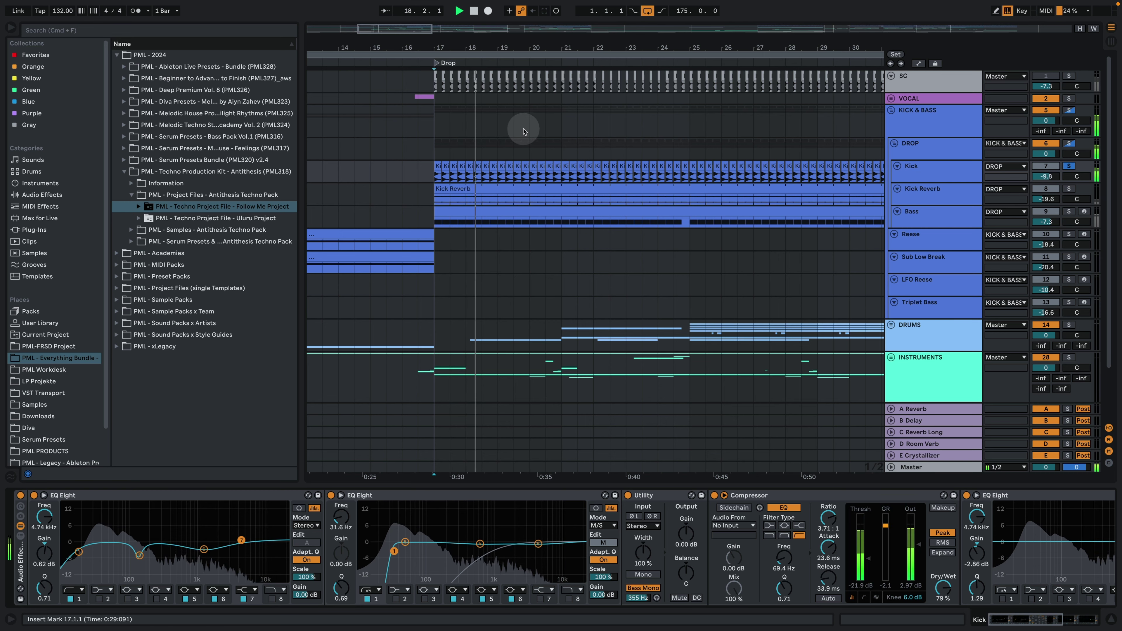
{"action": "key", "text": "space"}
Zoom the timeline to bars 16.2–20.4 and make the Kick track taller.
{"action": "left_click_drag", "start_coordinate": [451, 48], "coordinate": [451, 66]}
{"action": "left_click_drag", "start_coordinate": [937, 183], "coordinate": [937, 266]}
{"action": "left_click_drag", "start_coordinate": [431, 46], "coordinate": [429, 71]}
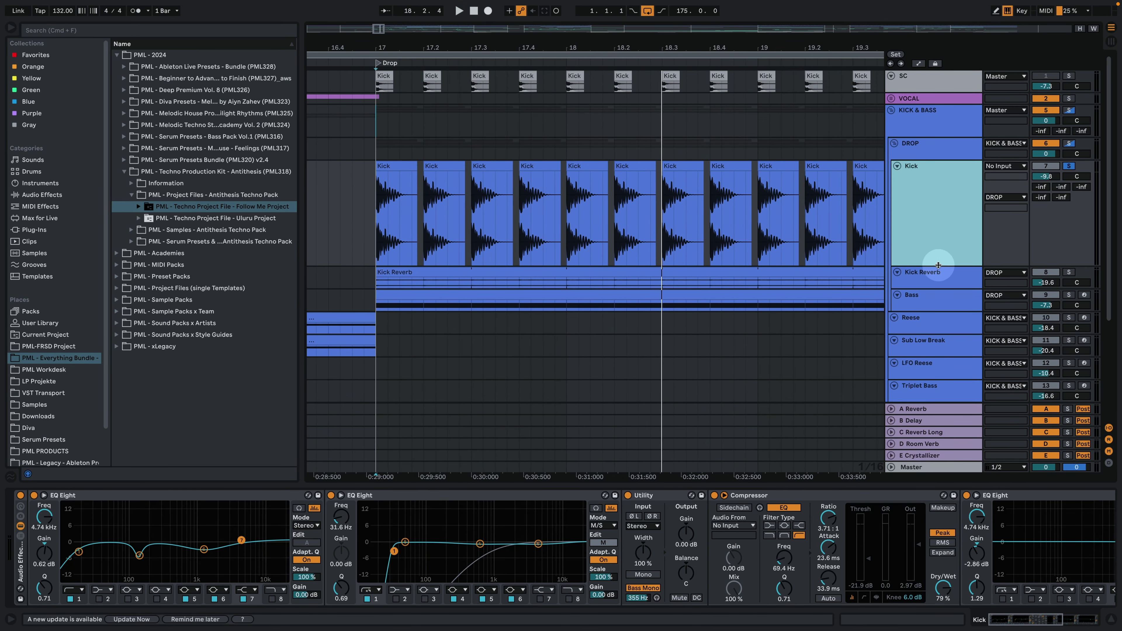
{"action": "left_click_drag", "start_coordinate": [937, 266], "coordinate": [939, 232]}
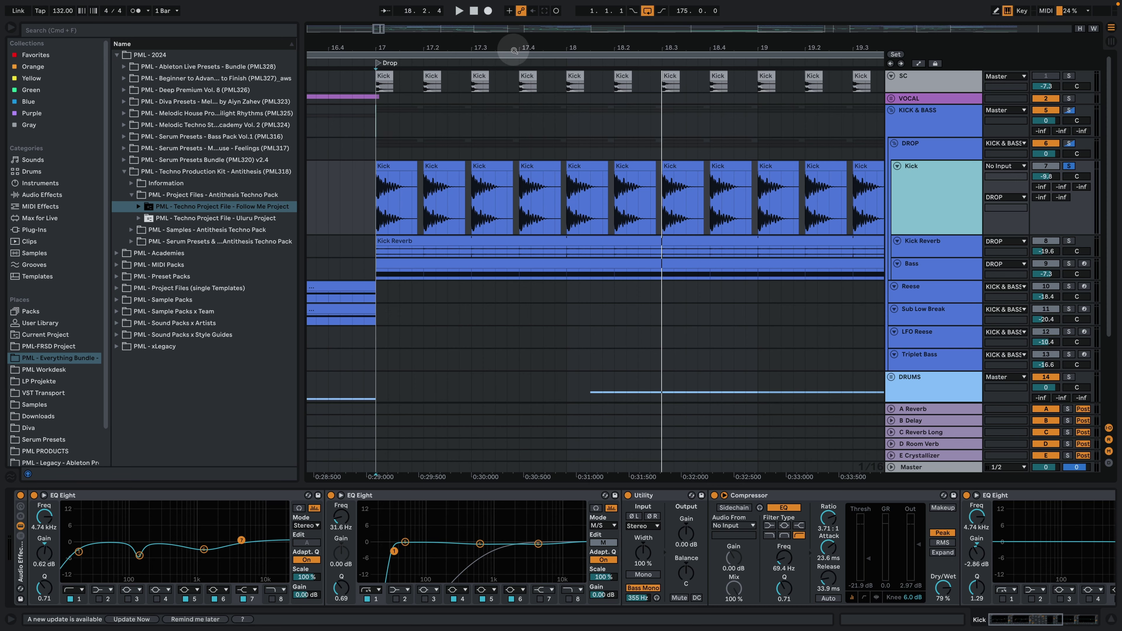
{"action": "mouse_move", "coordinate": [513, 44]}
{"action": "left_mouse_down"}
{"action": "mouse_move", "coordinate": [513, 17]}
{"action": "mouse_move", "coordinate": [495, 47]}
{"action": "left_mouse_up"}
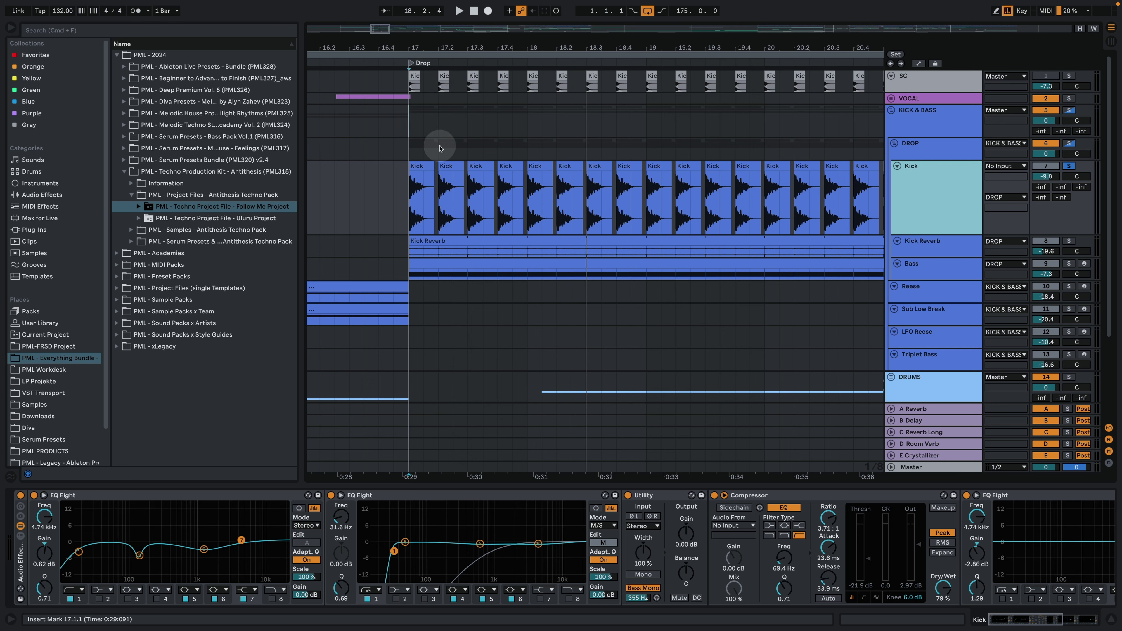
Zoom in tightly on the first Kick clip's fades and play from bar 17.
{"action": "mouse_move", "coordinate": [420, 47]}
{"action": "left_mouse_down"}
{"action": "mouse_move", "coordinate": [420, 63]}
{"action": "mouse_move", "coordinate": [436, 46]}
{"action": "left_mouse_up"}
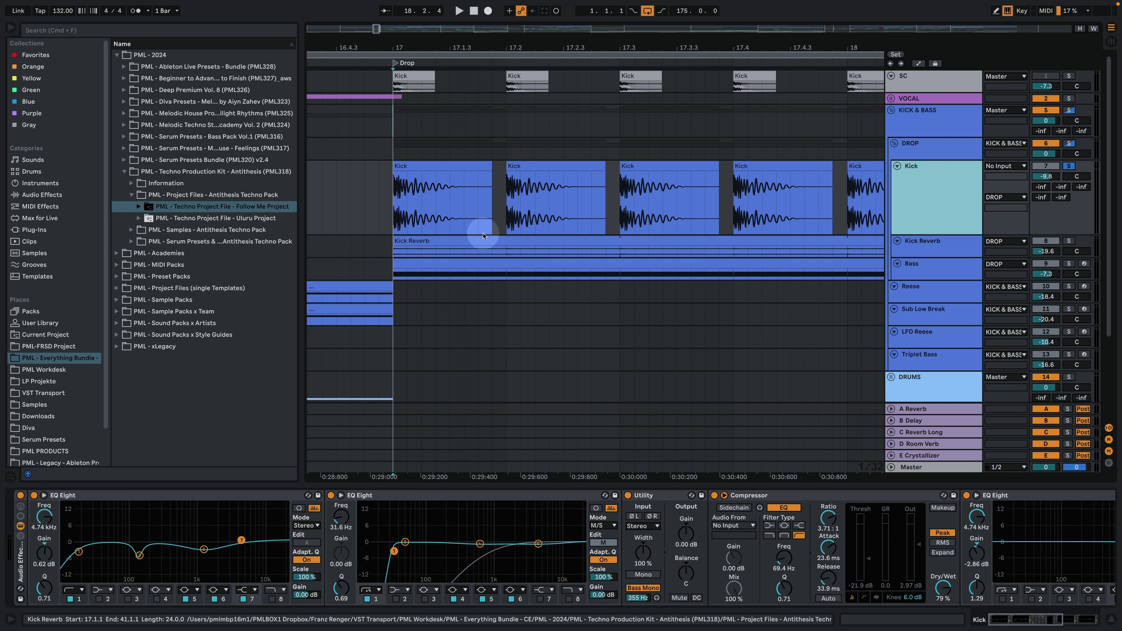
{"action": "left_click", "coordinate": [490, 175]}
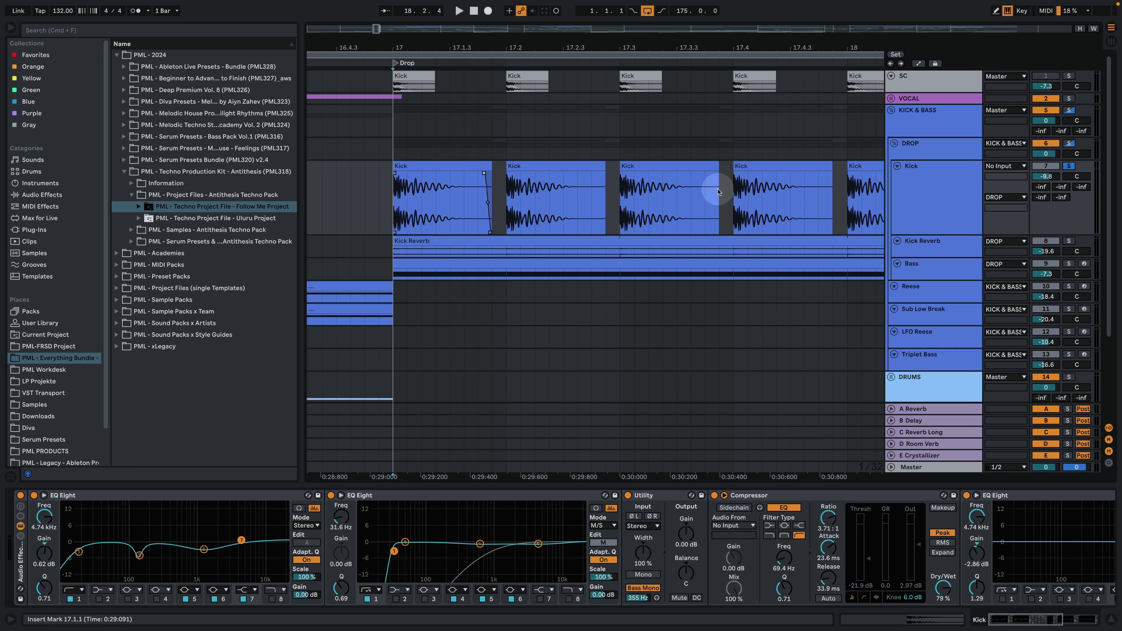
{"action": "key", "text": "space"}
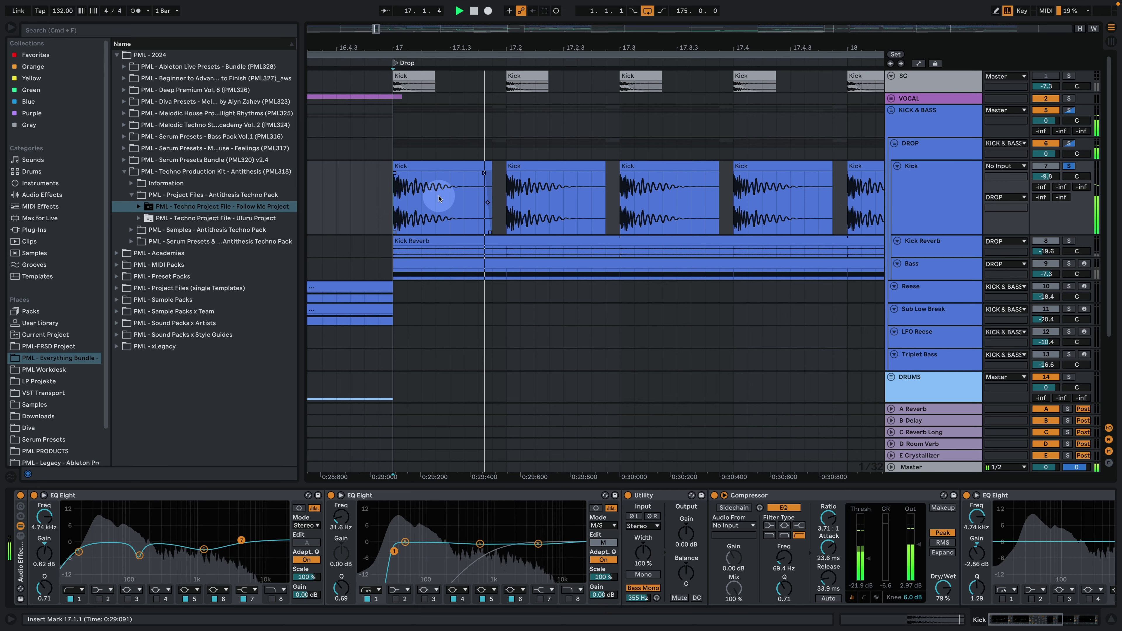
Compare the drop with the Kick's effect rack bypassed, then switch the rack on.
{"action": "left_click", "coordinate": [21, 495]}
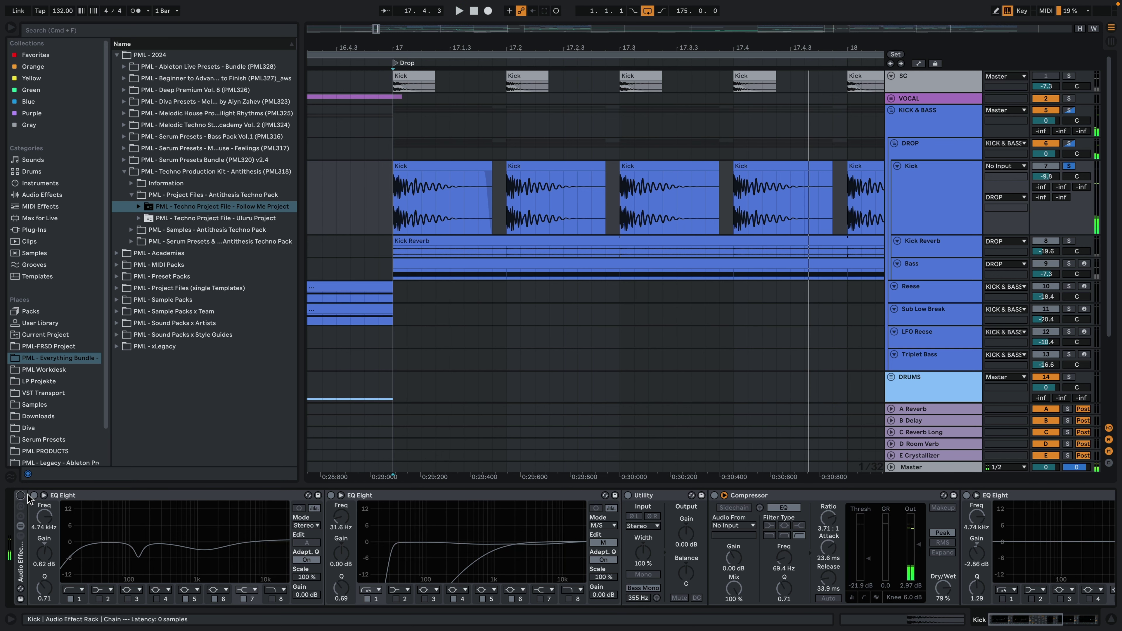
{"action": "left_click_drag", "start_coordinate": [486, 46], "coordinate": [476, 19]}
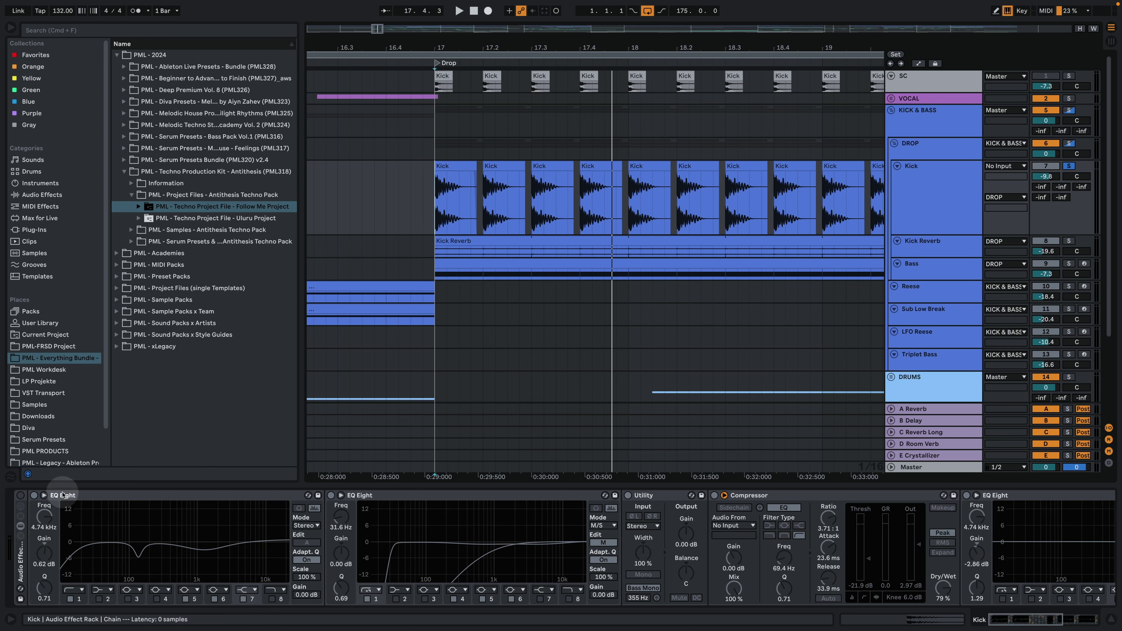
{"action": "key", "text": "space"}
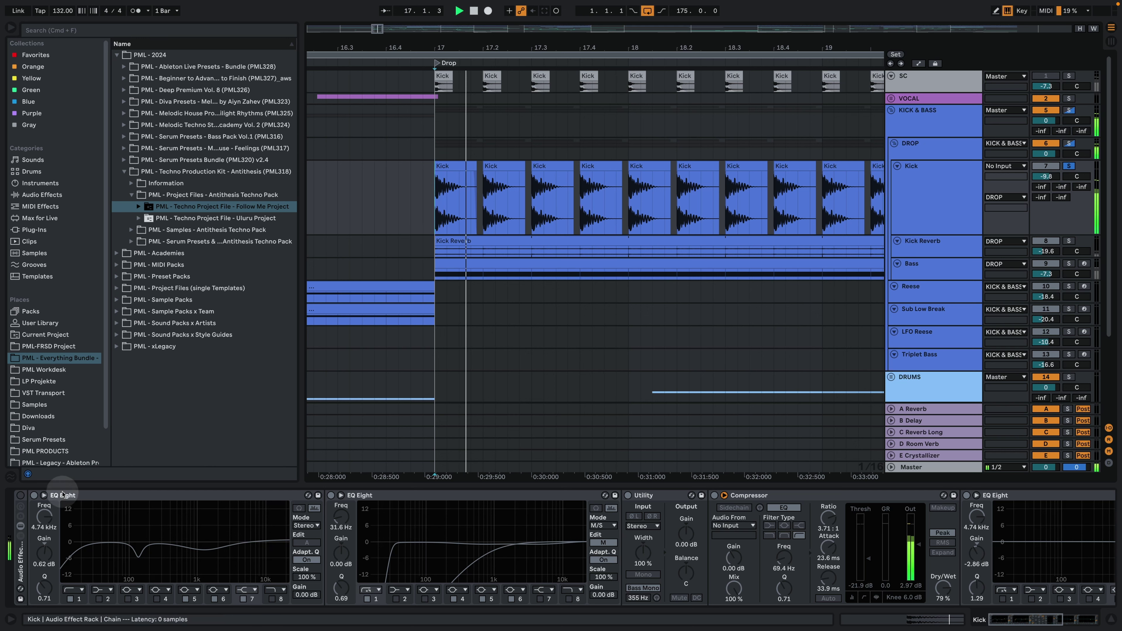
{"action": "key", "text": "space"}
{"action": "left_click", "coordinate": [21, 495]}
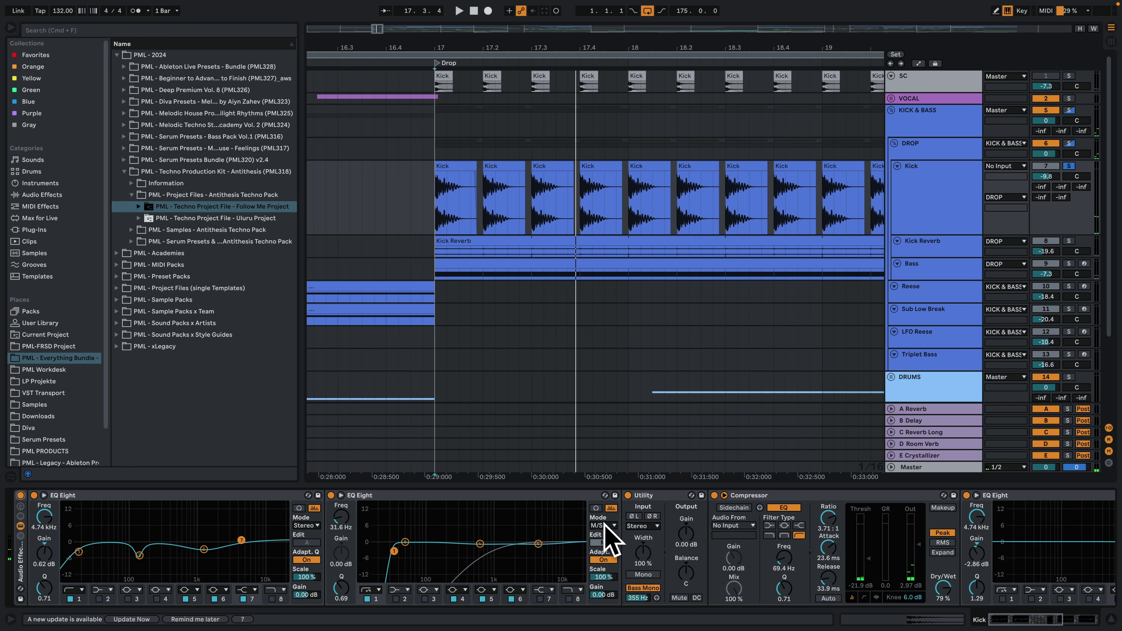
Switch the EQ between side and mid editing and audition the kick from bar 17.
{"action": "left_click", "coordinate": [610, 544]}
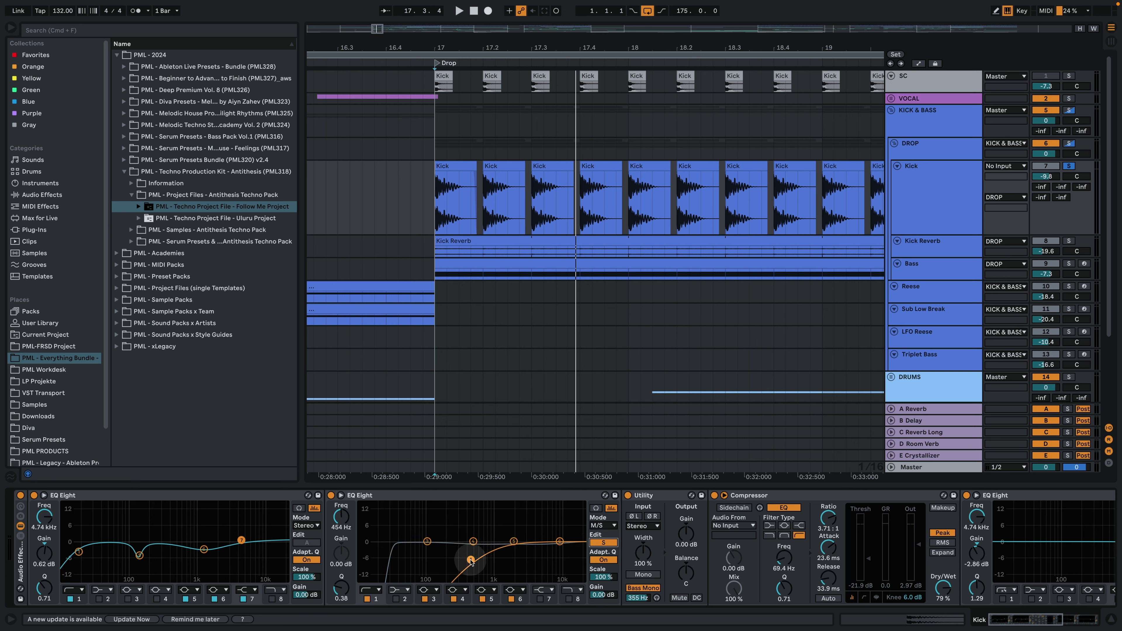
{"action": "left_click", "coordinate": [615, 544]}
{"action": "key", "text": "space"}
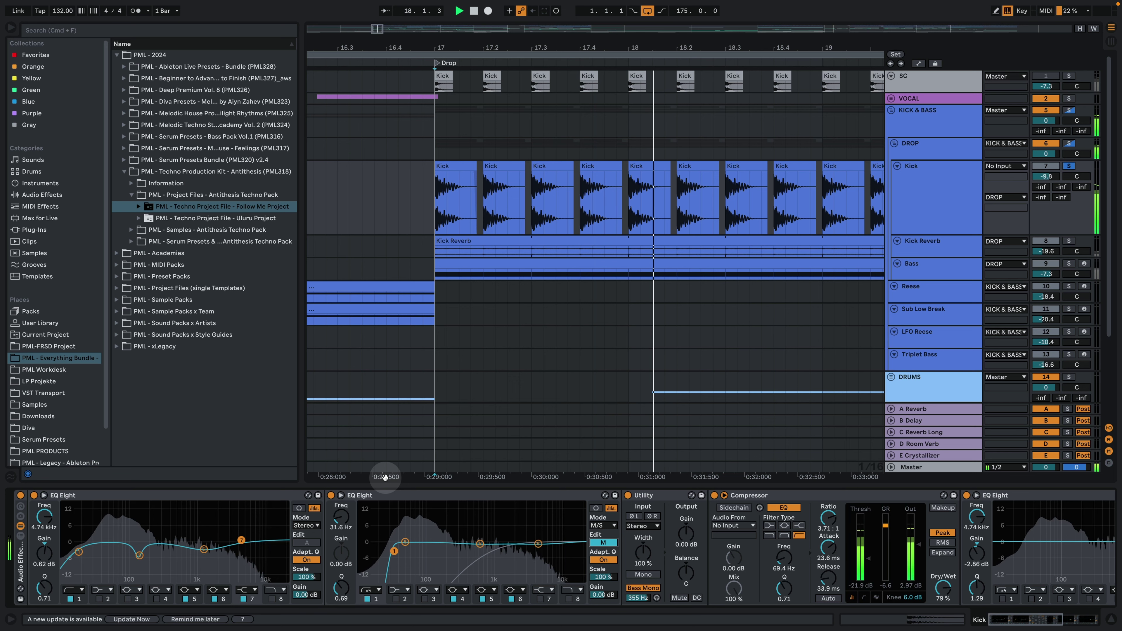
{"action": "key", "text": "space"}
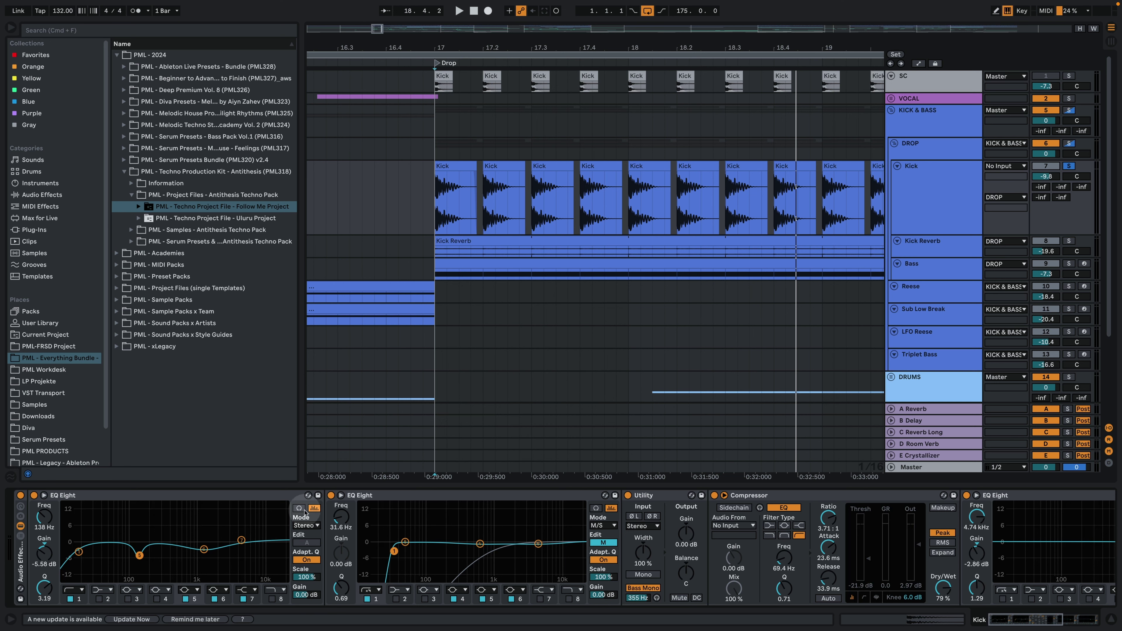
{"action": "key", "text": "space"}
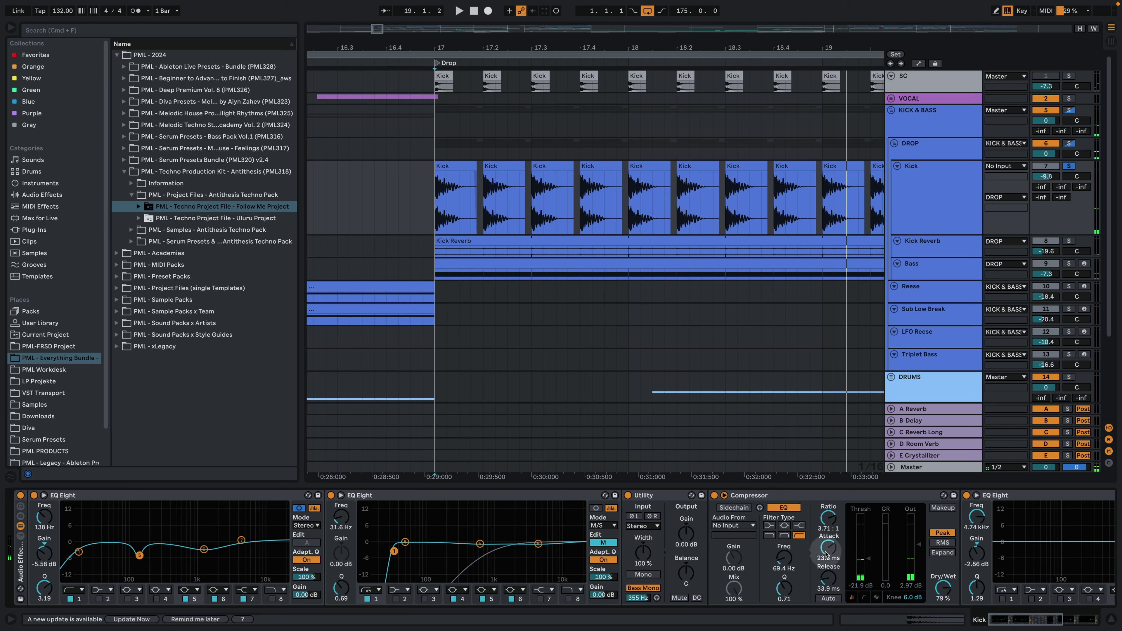
{"action": "key", "text": "space"}
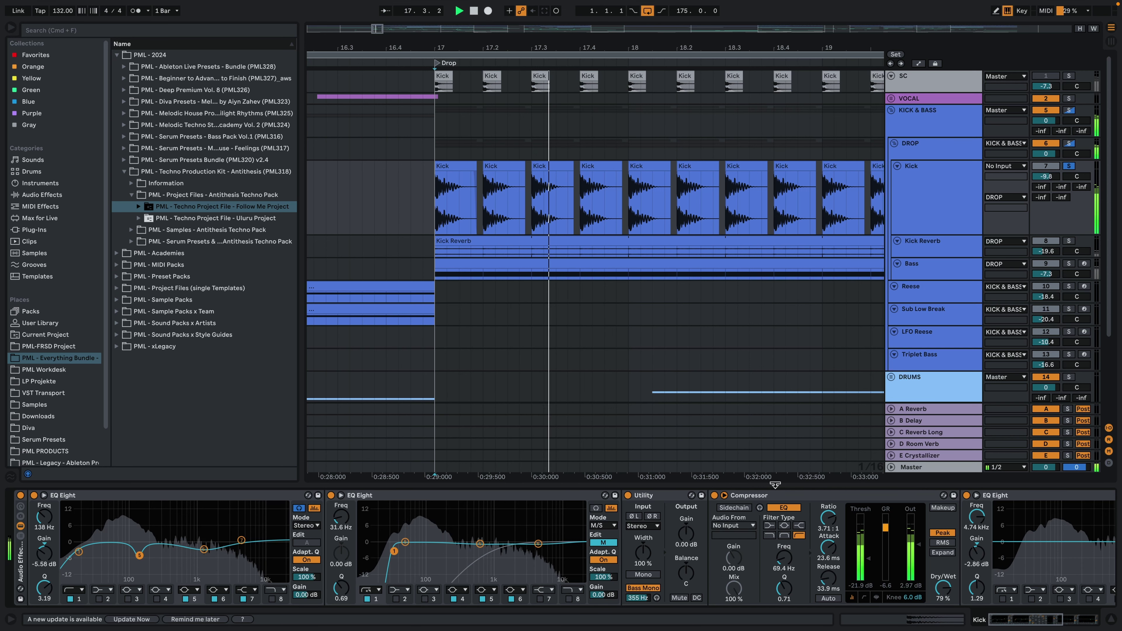
{"action": "key", "text": "space"}
A/B the Compressor by bypassing and re-enabling it during playback, then scroll the chain.
{"action": "left_click", "coordinate": [715, 496]}
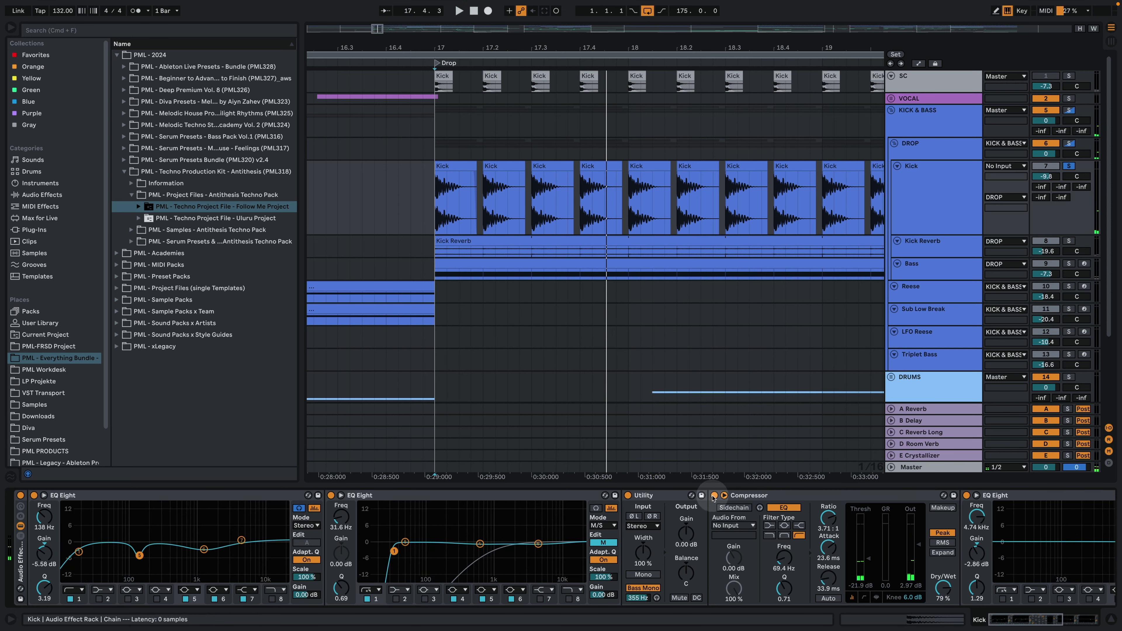
{"action": "key", "text": "space"}
{"action": "left_click", "coordinate": [715, 496]}
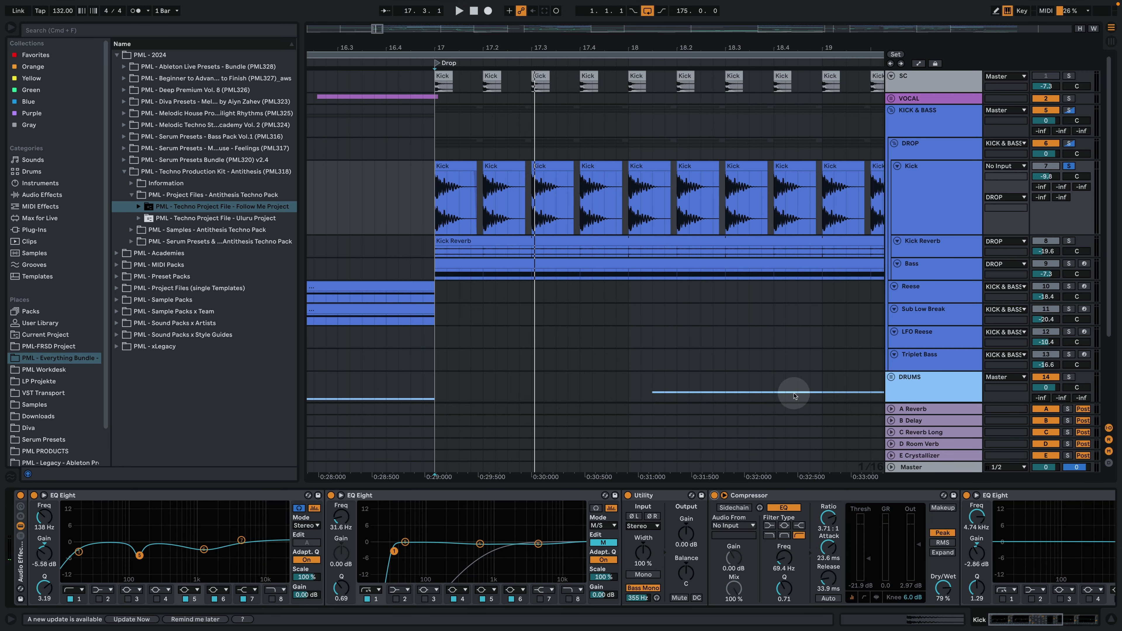
{"action": "key", "text": "space"}
{"action": "left_click", "coordinate": [715, 495]}
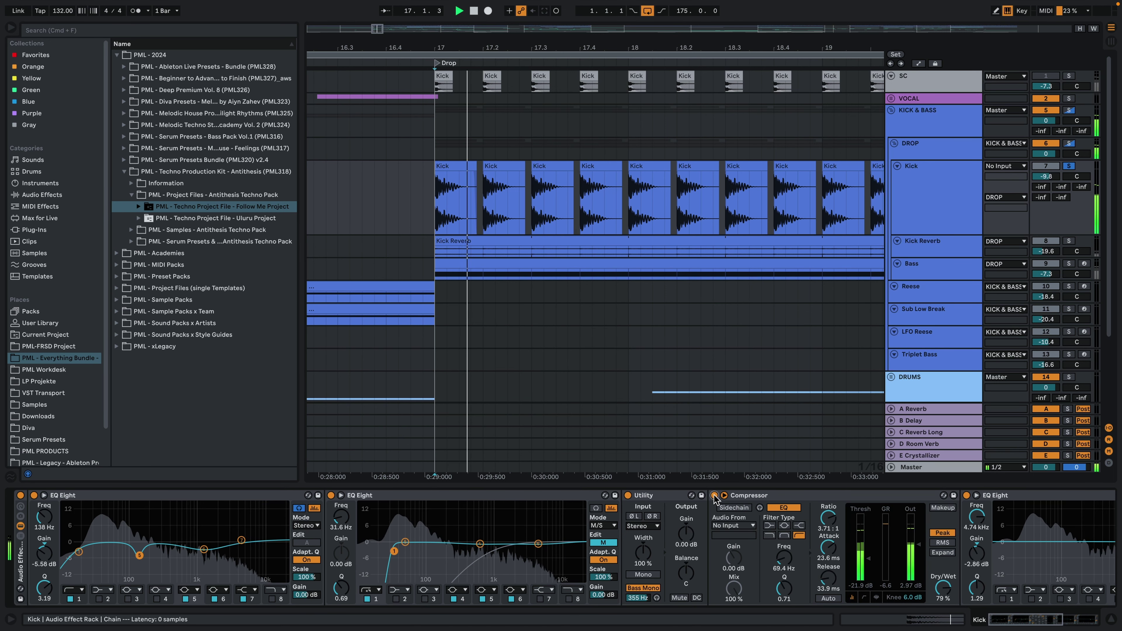
{"action": "left_click", "coordinate": [714, 496]}
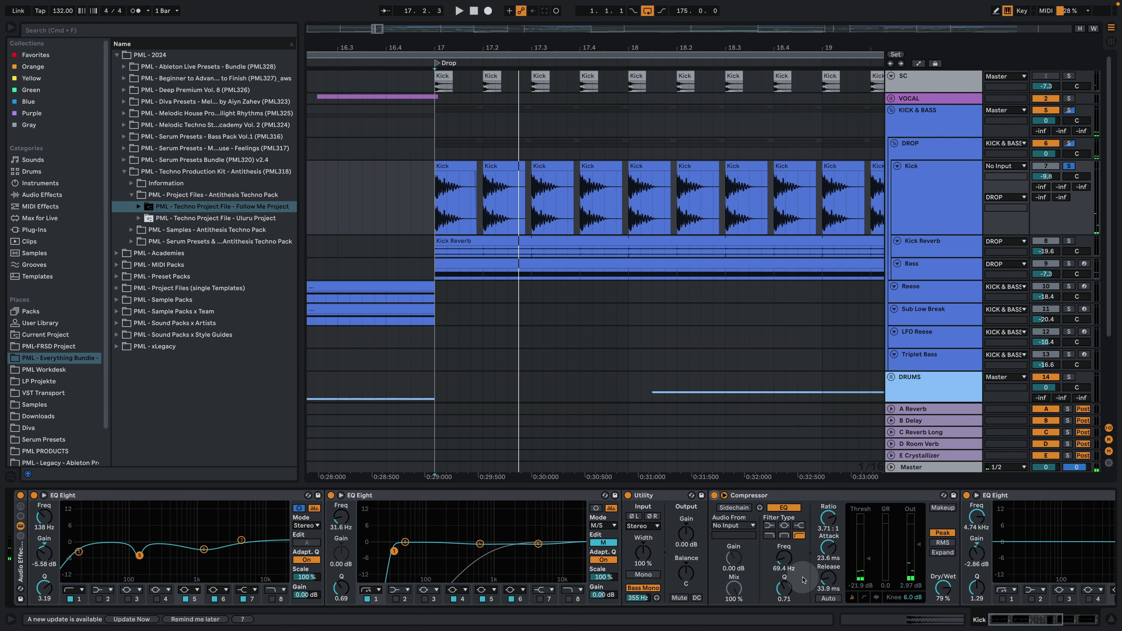
{"action": "left_click_drag", "start_coordinate": [996, 613], "coordinate": [1046, 623]}
Play briefly, then view the DROP, Kick, DROP and KICK & BASS device chains in turn.
{"action": "key", "text": "space"}
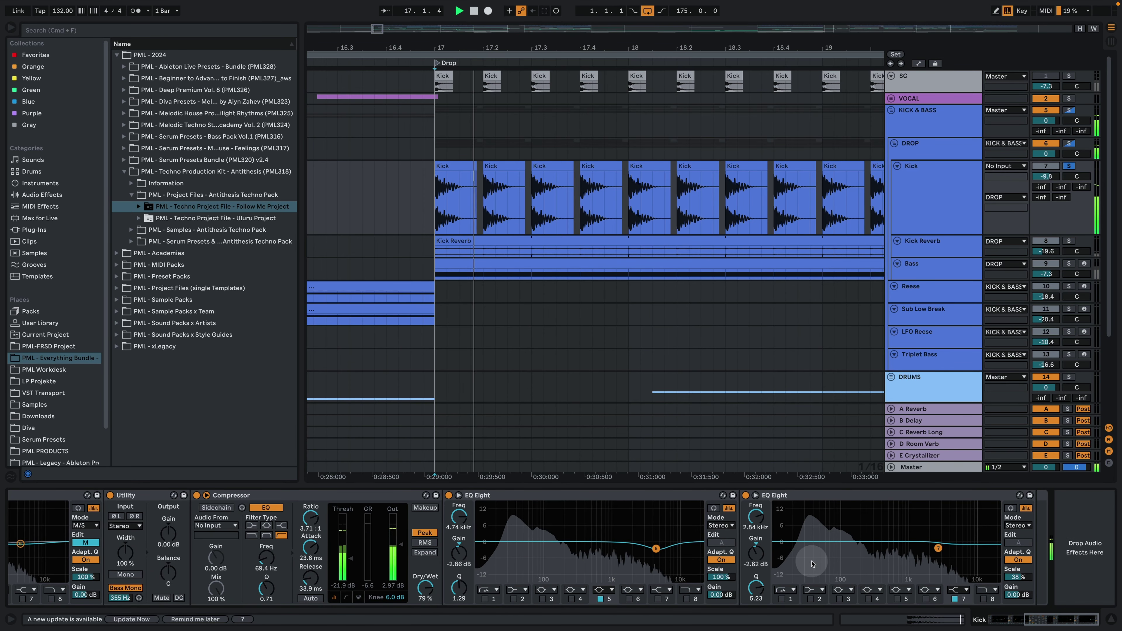
{"action": "key", "text": "space"}
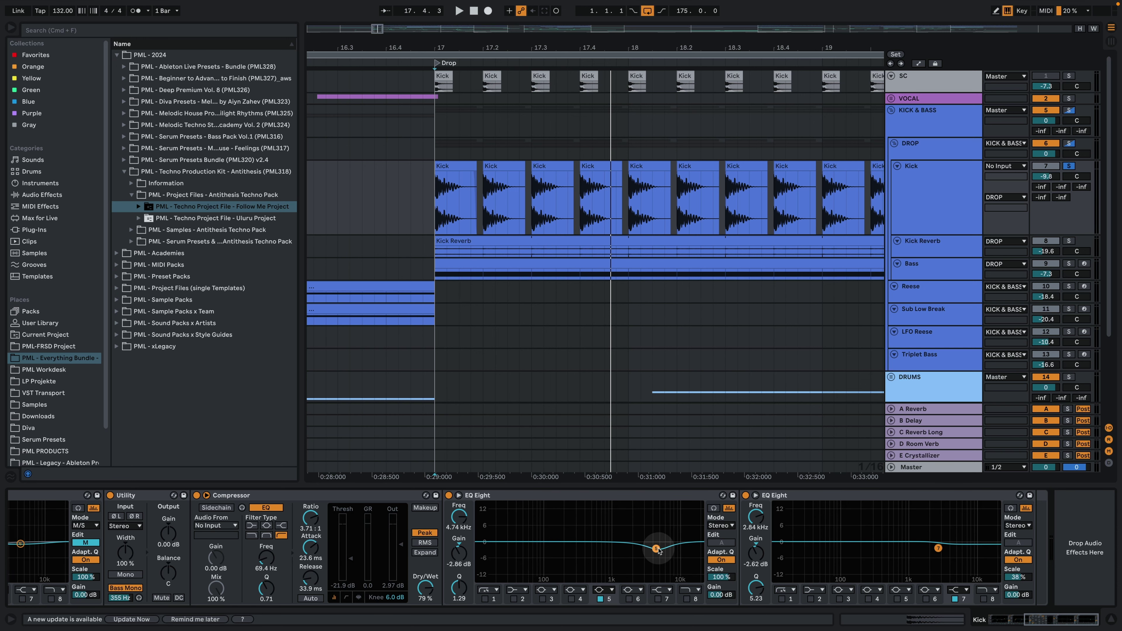
{"action": "left_click", "coordinate": [927, 149]}
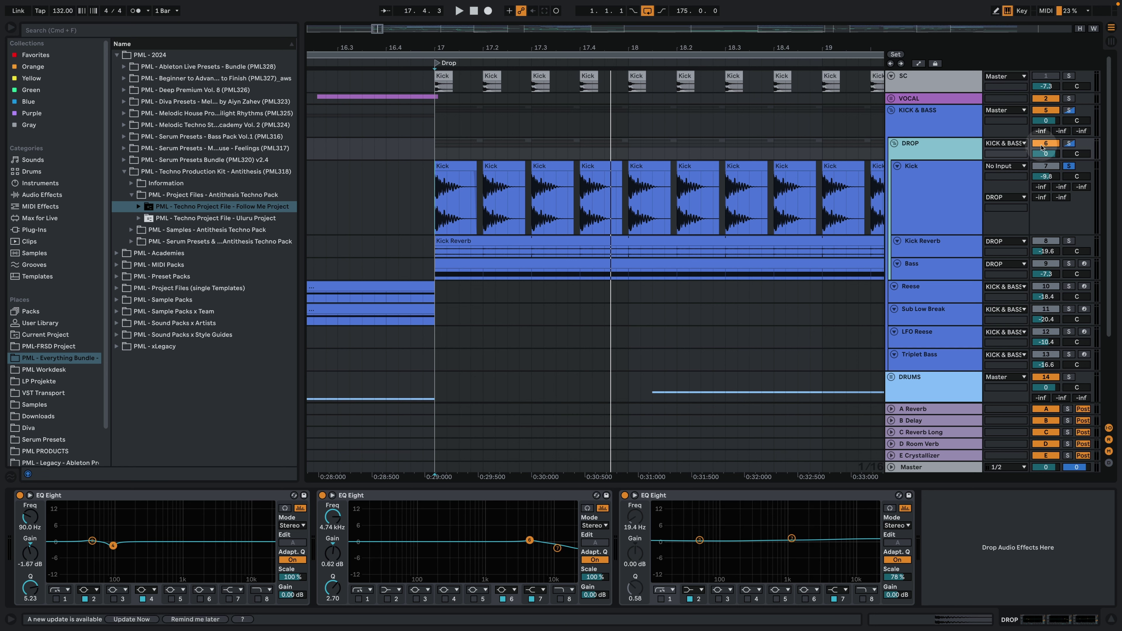
{"action": "left_click", "coordinate": [949, 186]}
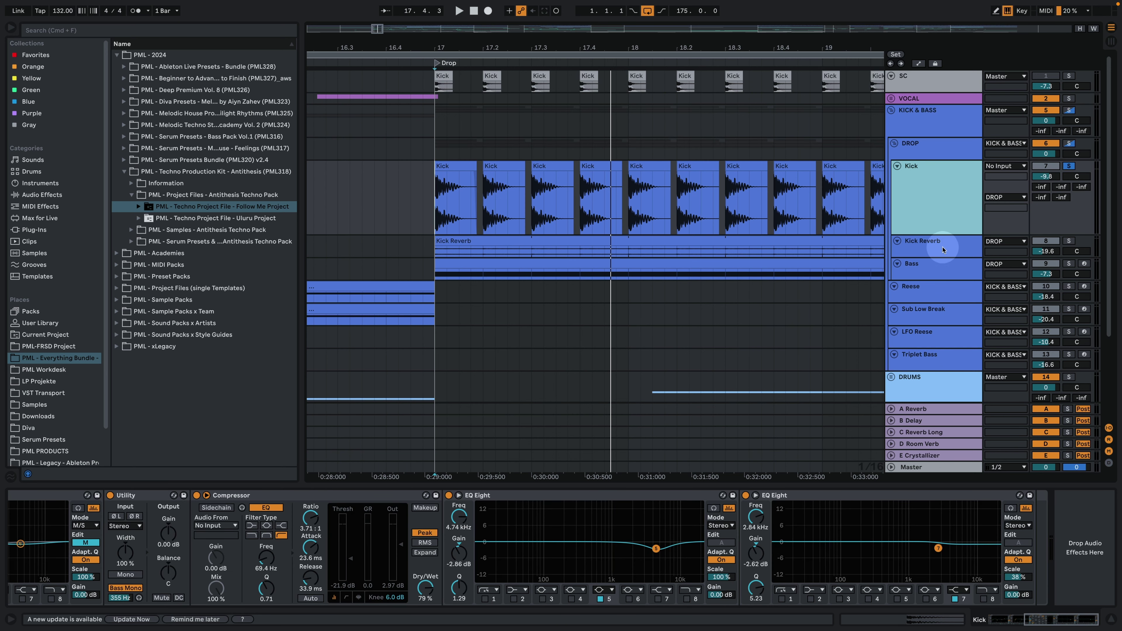
{"action": "left_click", "coordinate": [940, 150]}
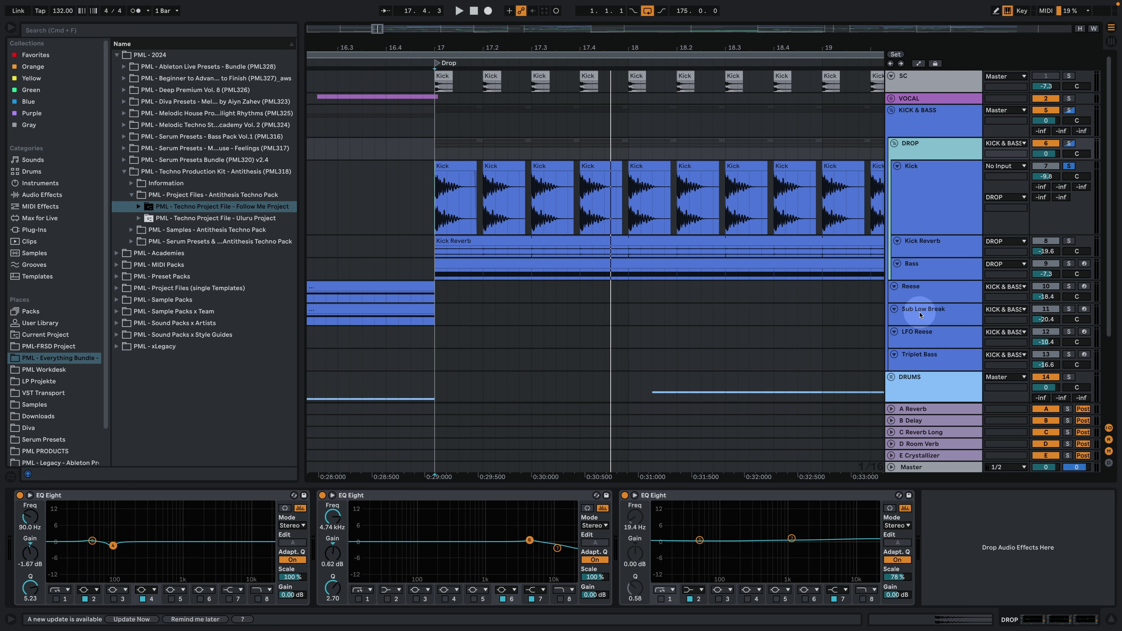
{"action": "left_click", "coordinate": [937, 125]}
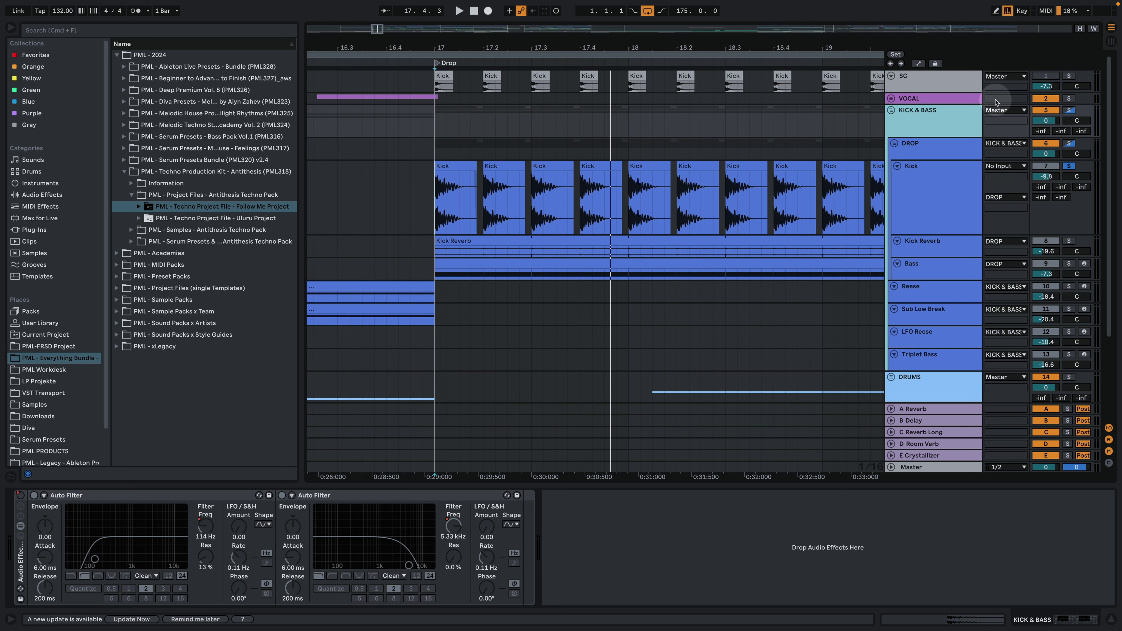
Step through the DROP and Kick chains to show the Kick Reverb track's effects.
{"action": "left_click", "coordinate": [951, 148]}
{"action": "left_click", "coordinate": [934, 203]}
{"action": "left_click", "coordinate": [945, 248]}
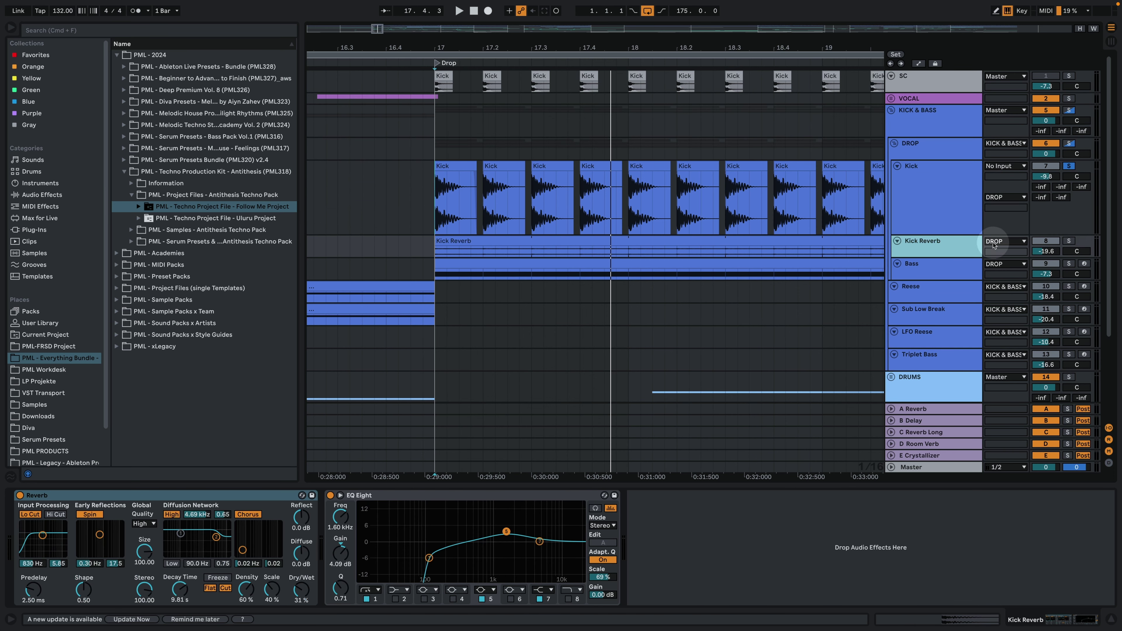
Solo and enlarge Kick Reverb, play from its clip start, and zoom the arrangement out.
{"action": "left_click", "coordinate": [1069, 241]}
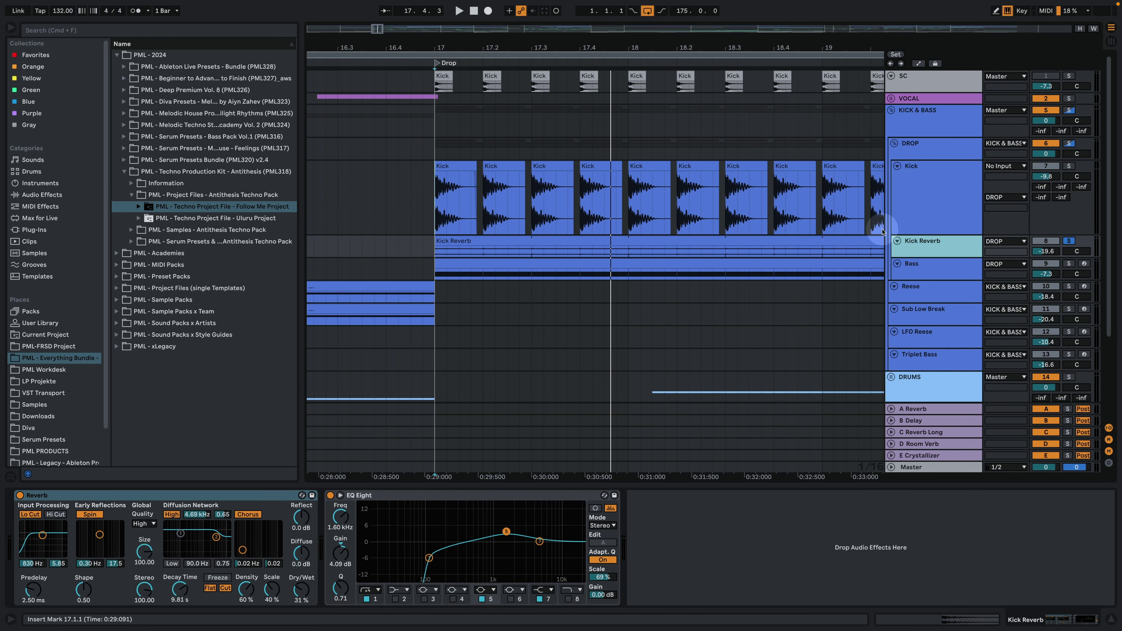
{"action": "left_click_drag", "start_coordinate": [930, 258], "coordinate": [936, 298]}
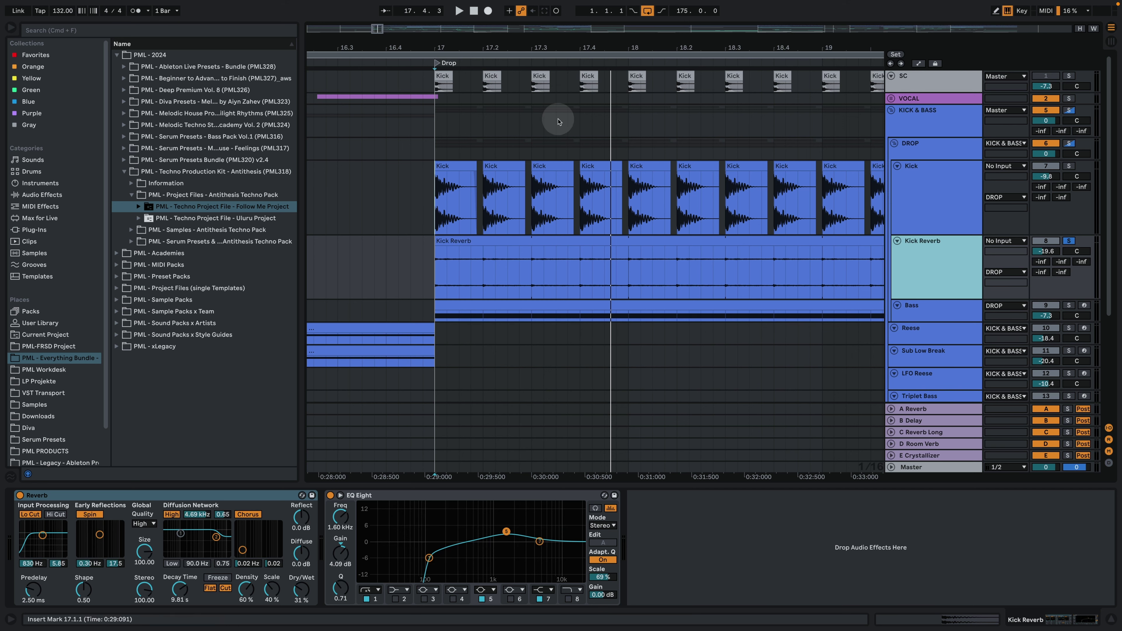
{"action": "left_click", "coordinate": [439, 254]}
{"action": "key", "text": "space"}
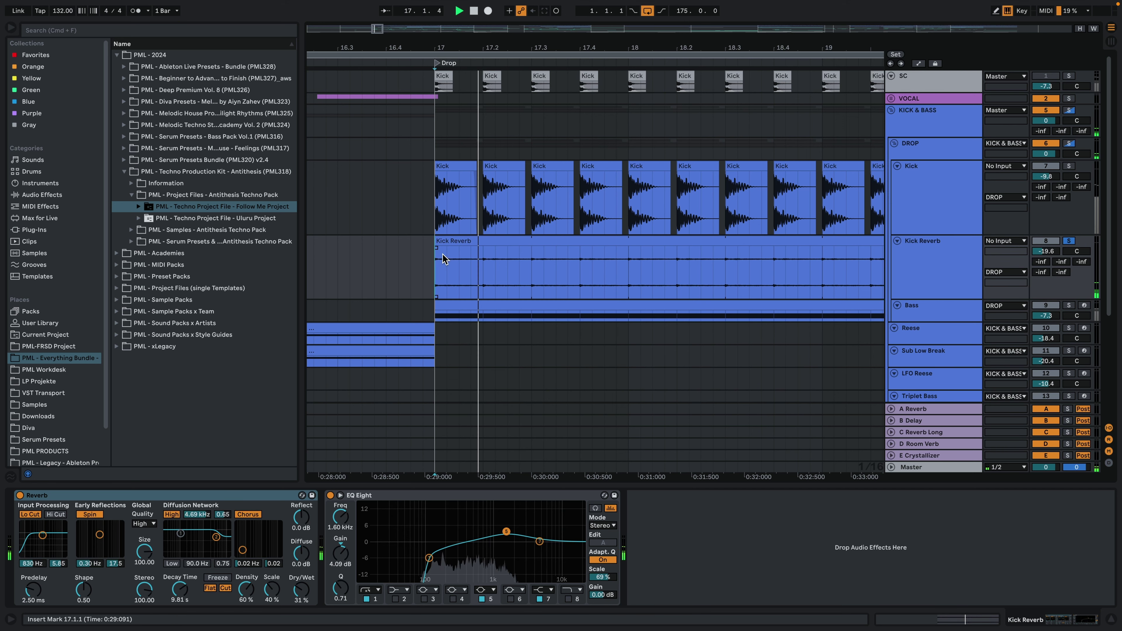
{"action": "left_click_drag", "start_coordinate": [515, 47], "coordinate": [434, 32]}
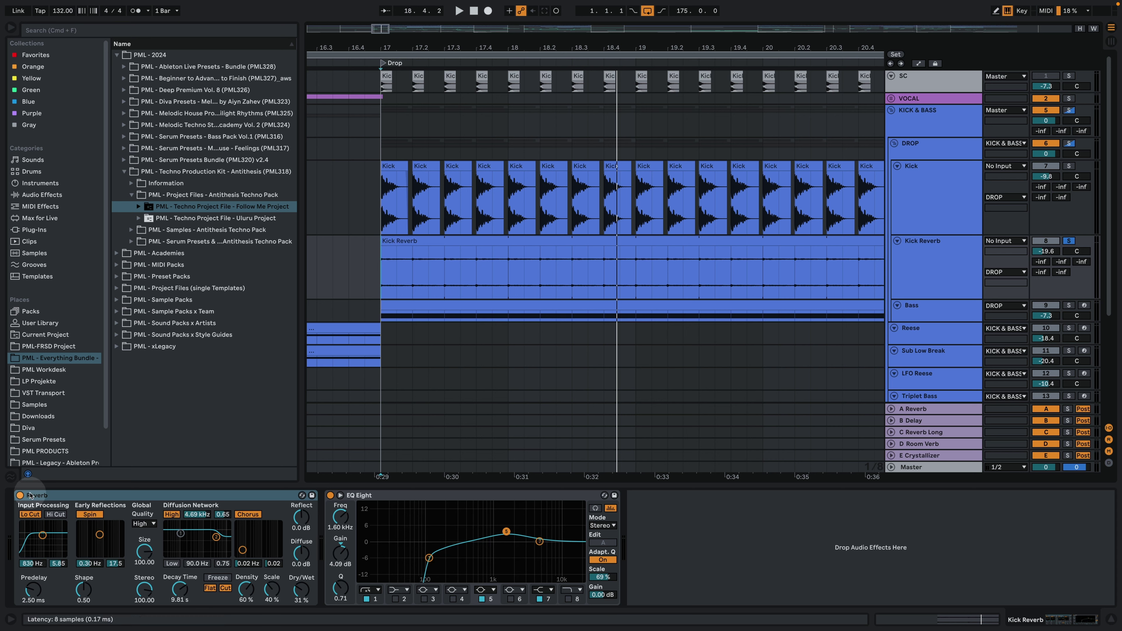
Bypass Kick Reverb's Reverb and EQ Eight and play from the clip start to compare.
{"action": "left_click", "coordinate": [19, 495]}
{"action": "left_click", "coordinate": [331, 496]}
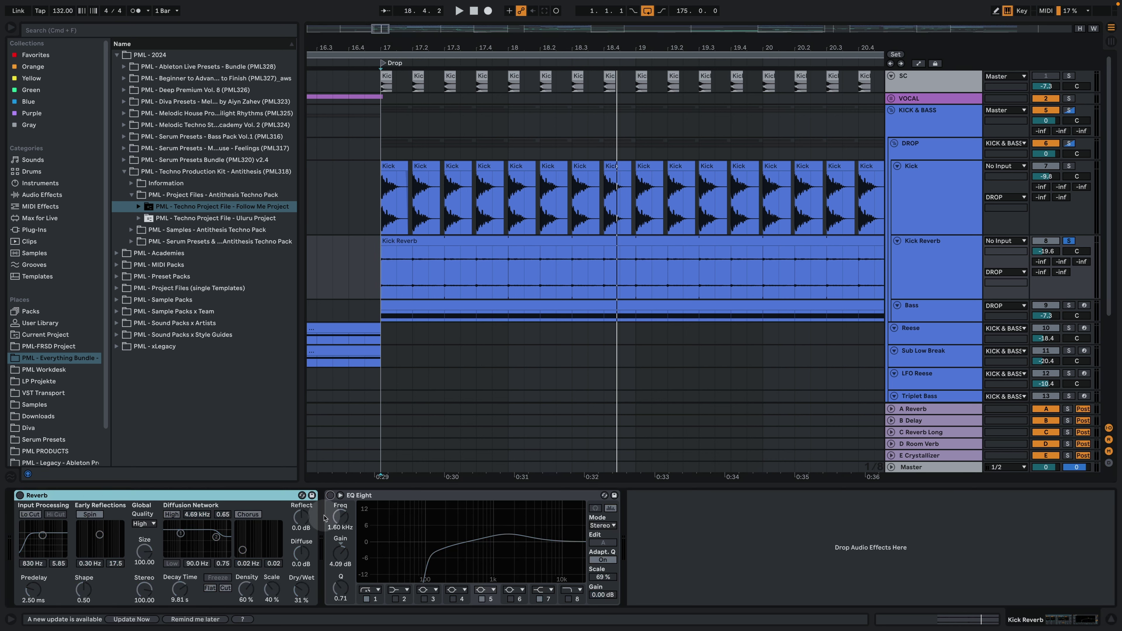
{"action": "key", "text": "space"}
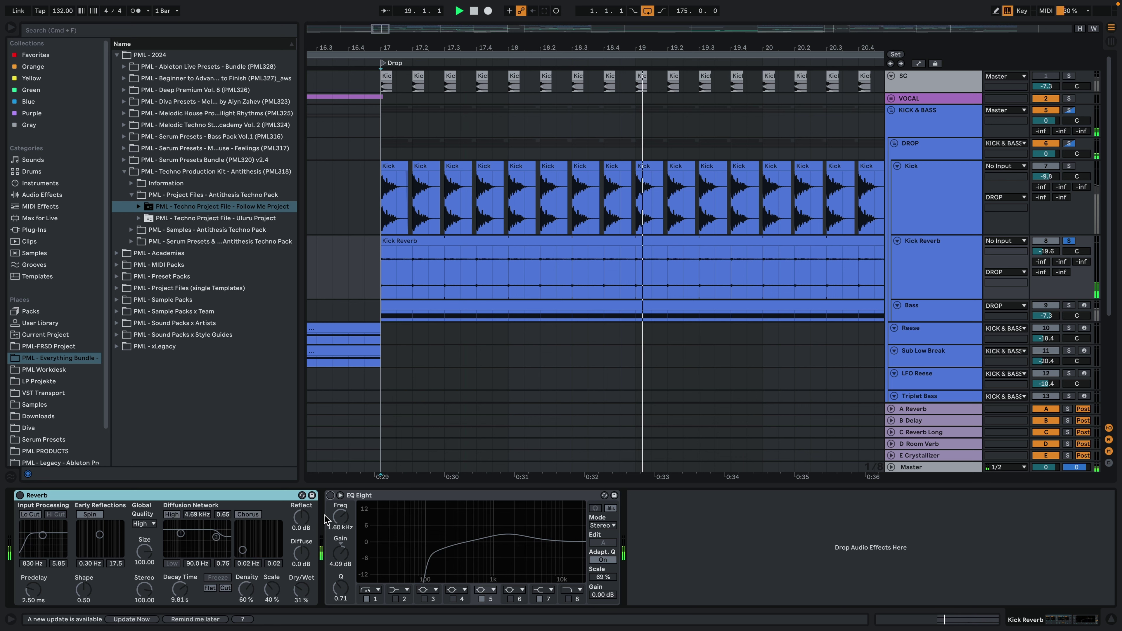
{"action": "left_click", "coordinate": [431, 282]}
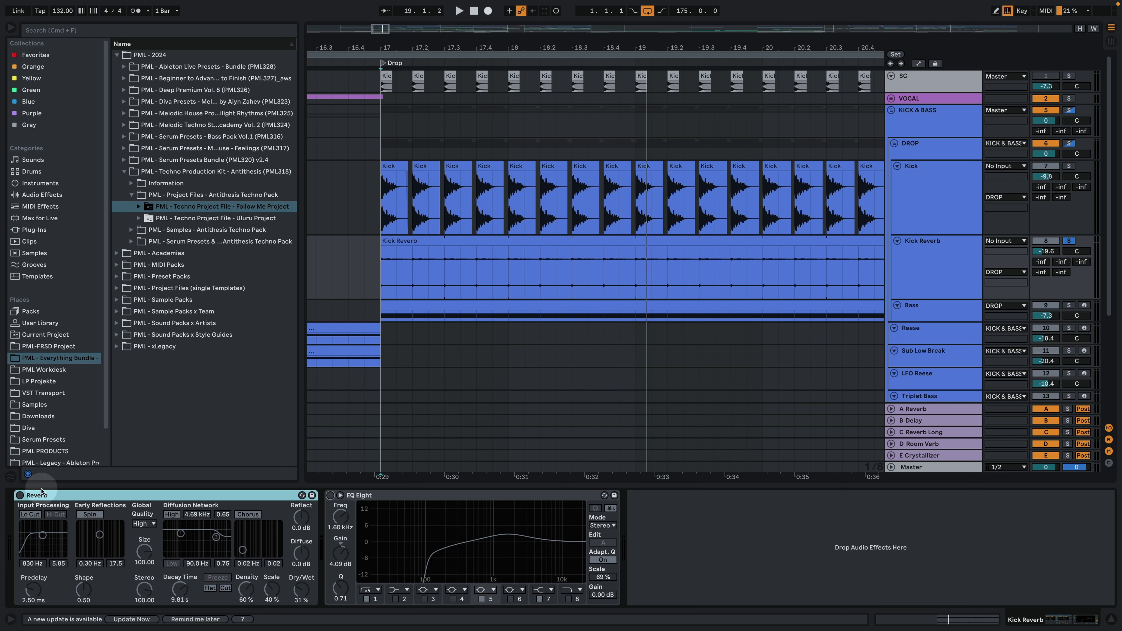
{"action": "key", "text": "space"}
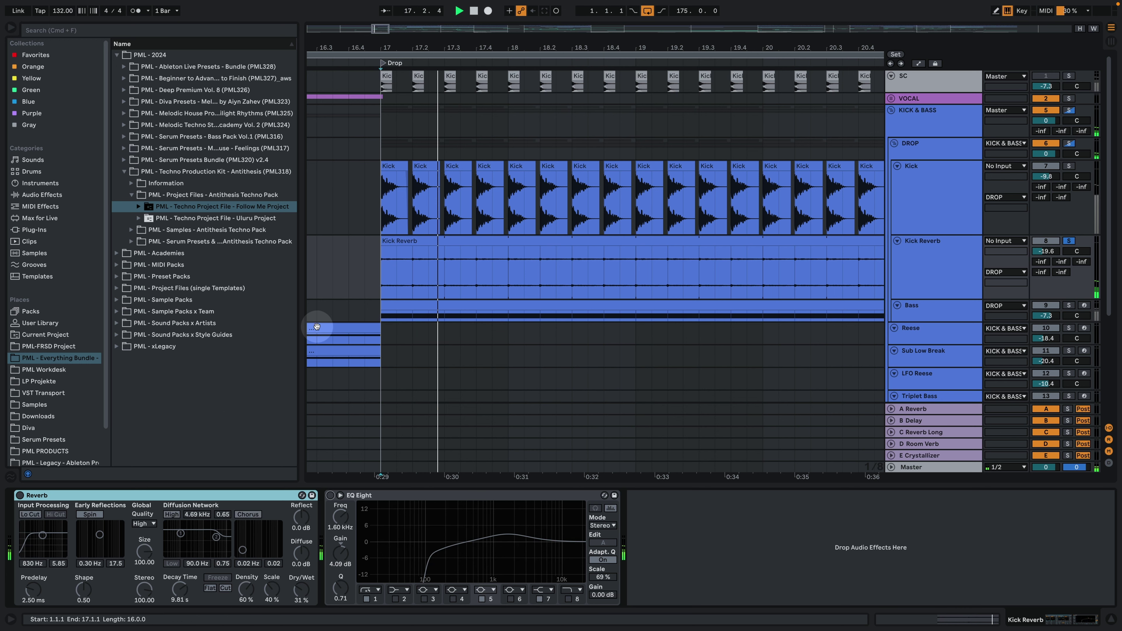
Solo Kick too, re-enable Reverb and EQ Eight, replay, then show the Bass chain.
{"action": "left_click", "coordinate": [1068, 165]}
{"action": "key", "text": "space"}
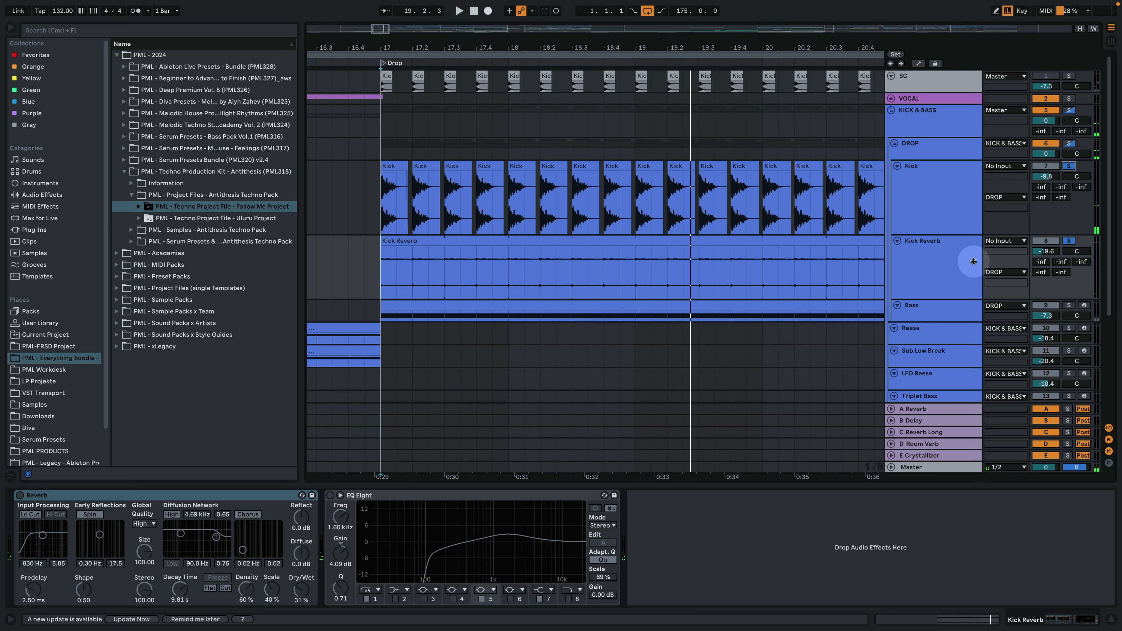
{"action": "left_click", "coordinate": [137, 497]}
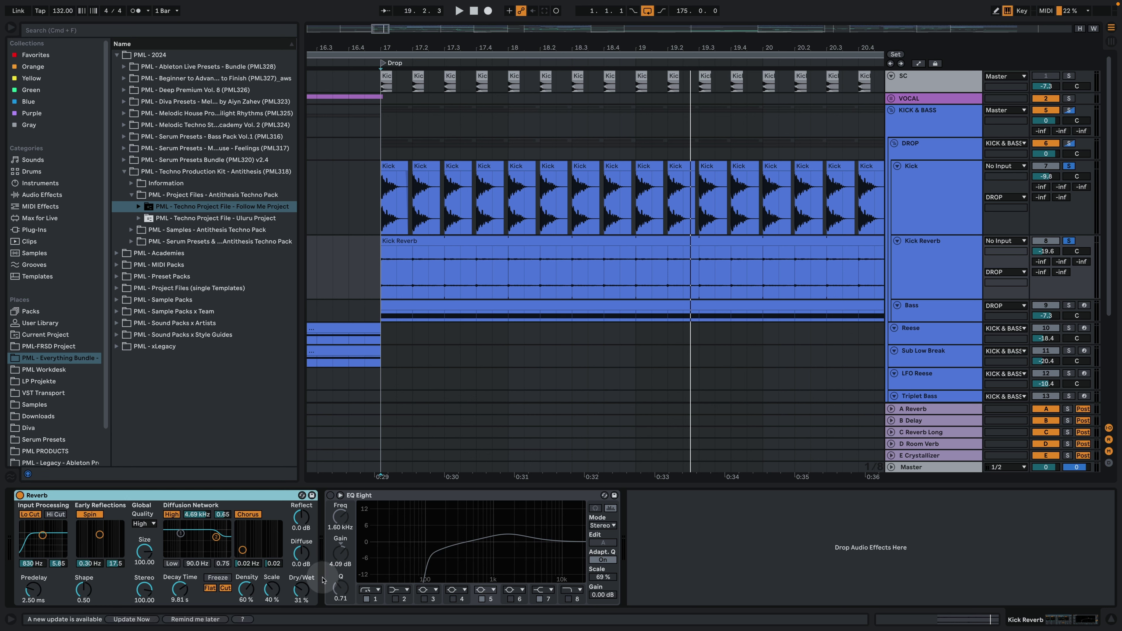
{"action": "left_click", "coordinate": [330, 495]}
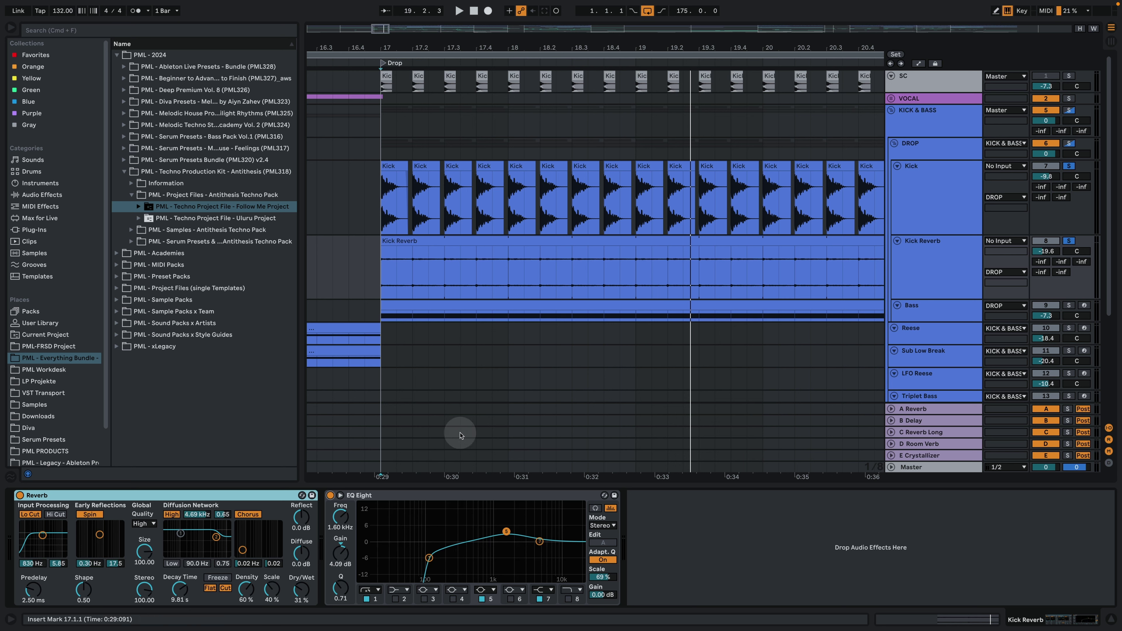
{"action": "key", "text": "space"}
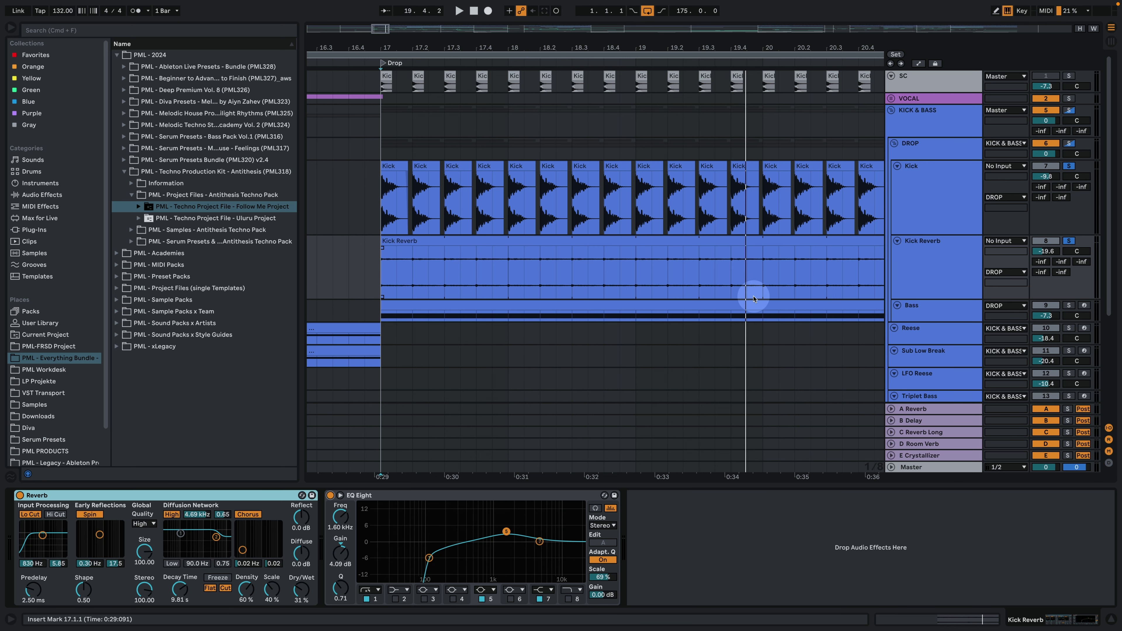
{"action": "left_click", "coordinate": [909, 320]}
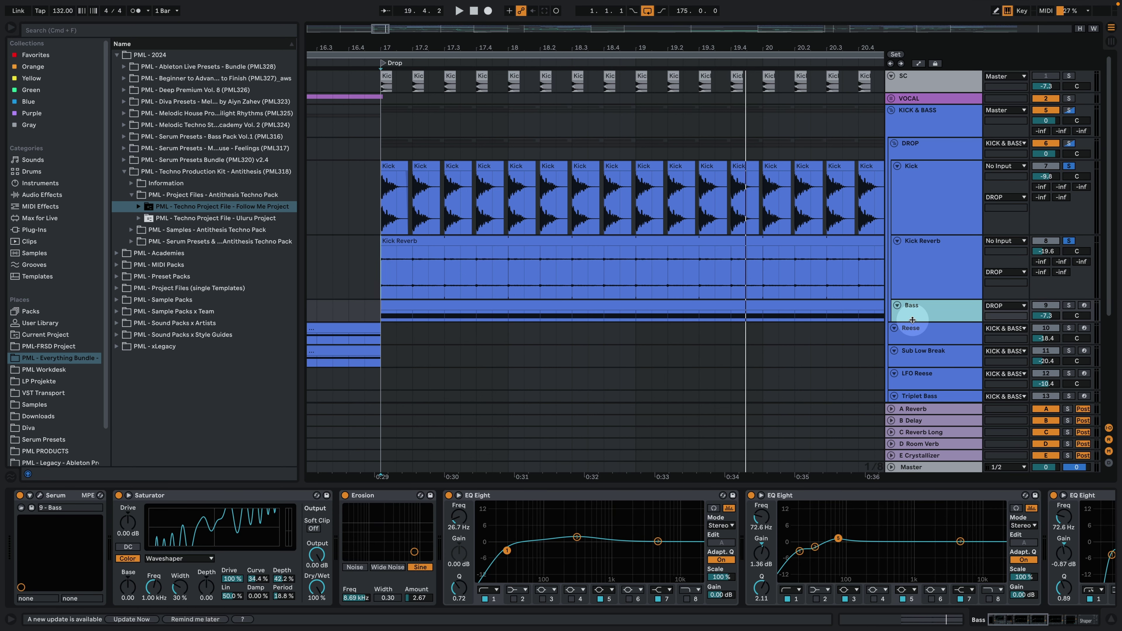
Make the Bass lane taller, solo Bass and play from bar 17.
{"action": "left_click_drag", "start_coordinate": [912, 321], "coordinate": [912, 341]}
{"action": "left_click", "coordinate": [1069, 305]}
{"action": "key", "text": "space"}
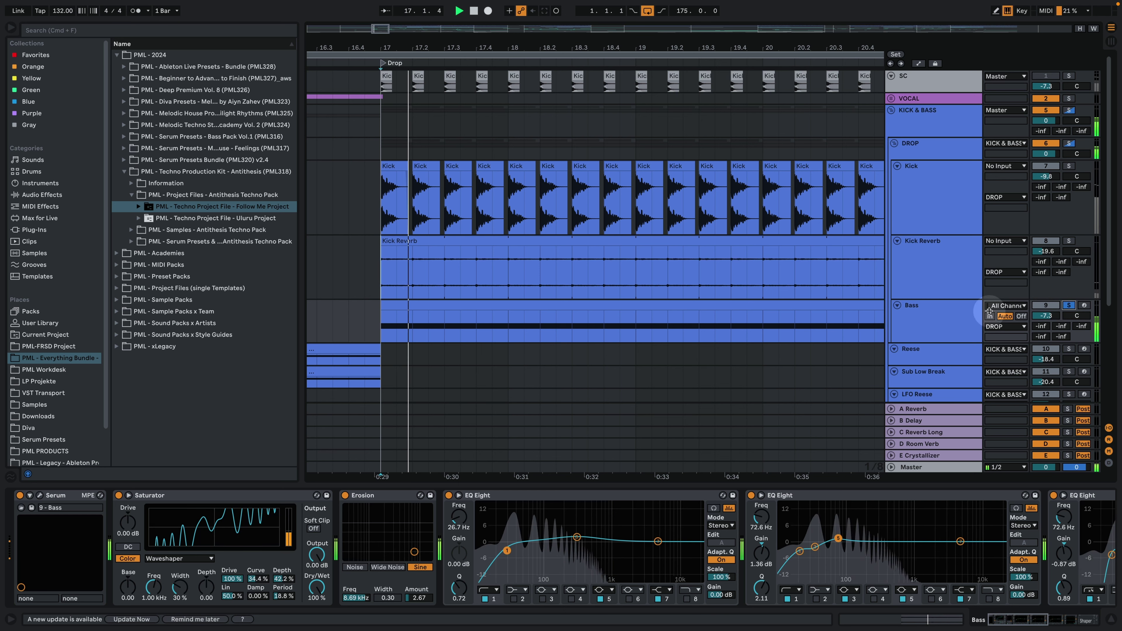
{"action": "left_click", "coordinate": [956, 309]}
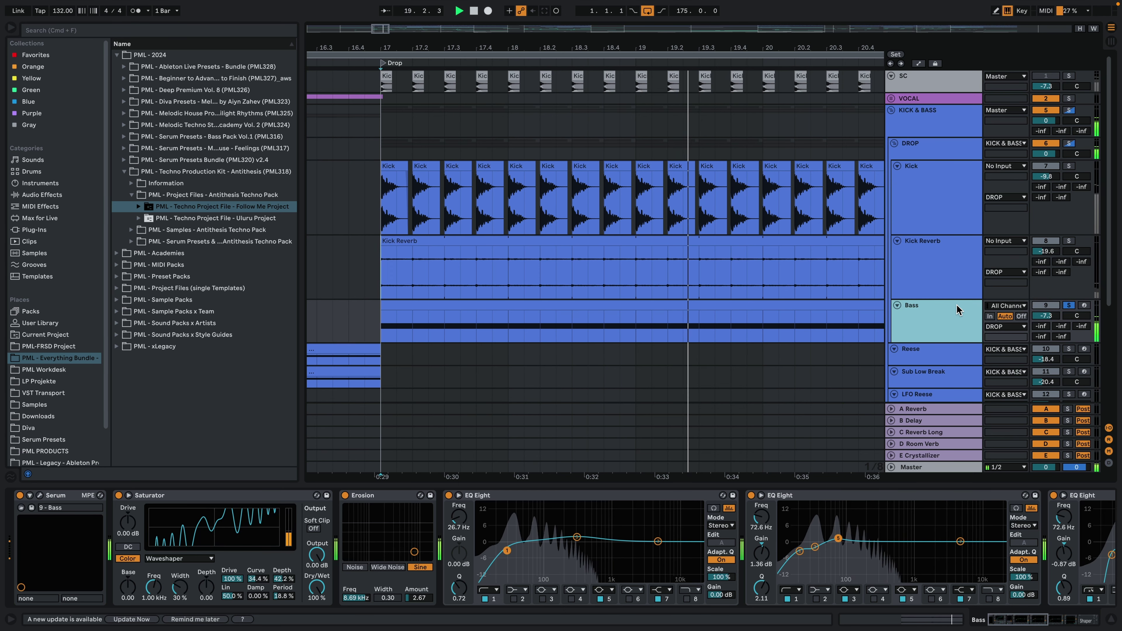
Open the Bass clip's notes, zoom to about two bars, and set a 1/4 grid.
{"action": "double_click", "coordinate": [577, 305]}
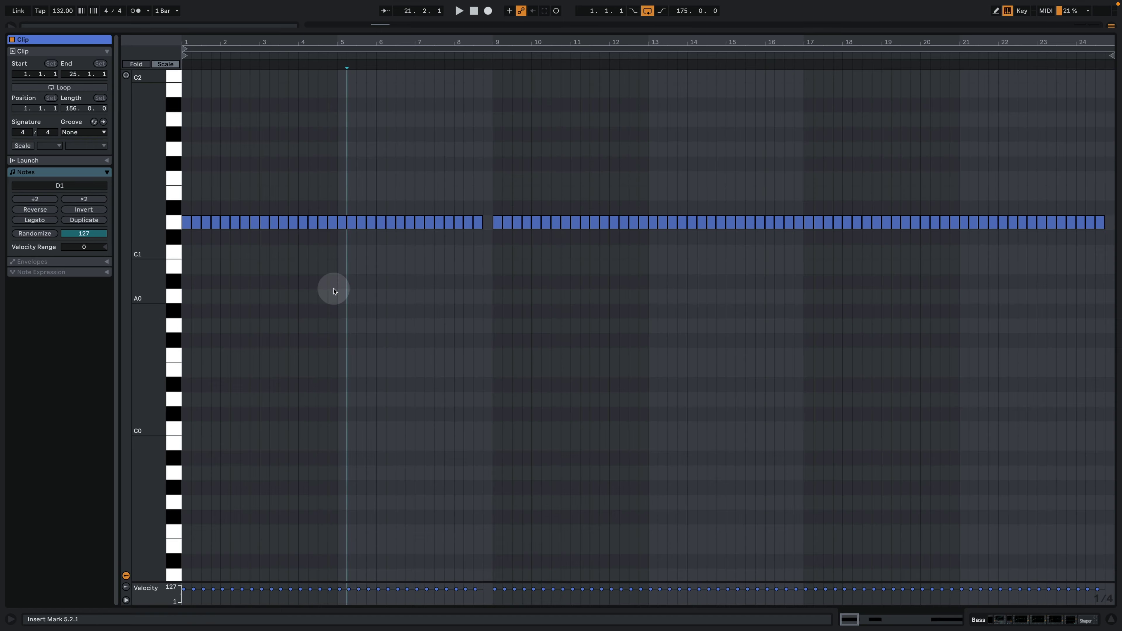
{"action": "left_click_drag", "start_coordinate": [189, 40], "coordinate": [189, 145]}
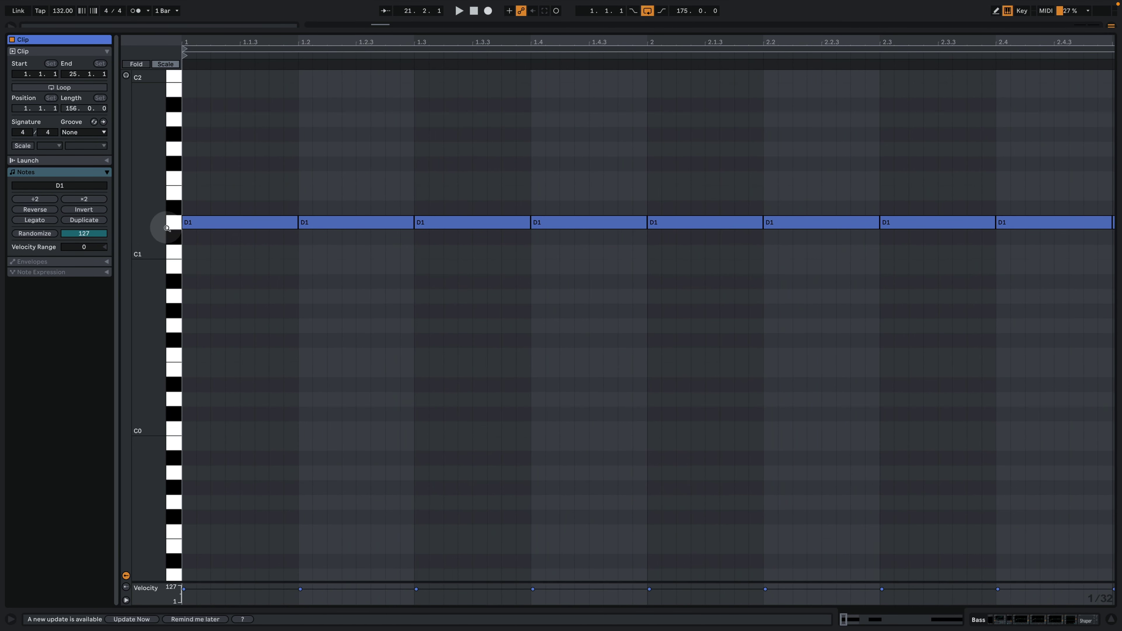
{"action": "right_click", "coordinate": [308, 275]}
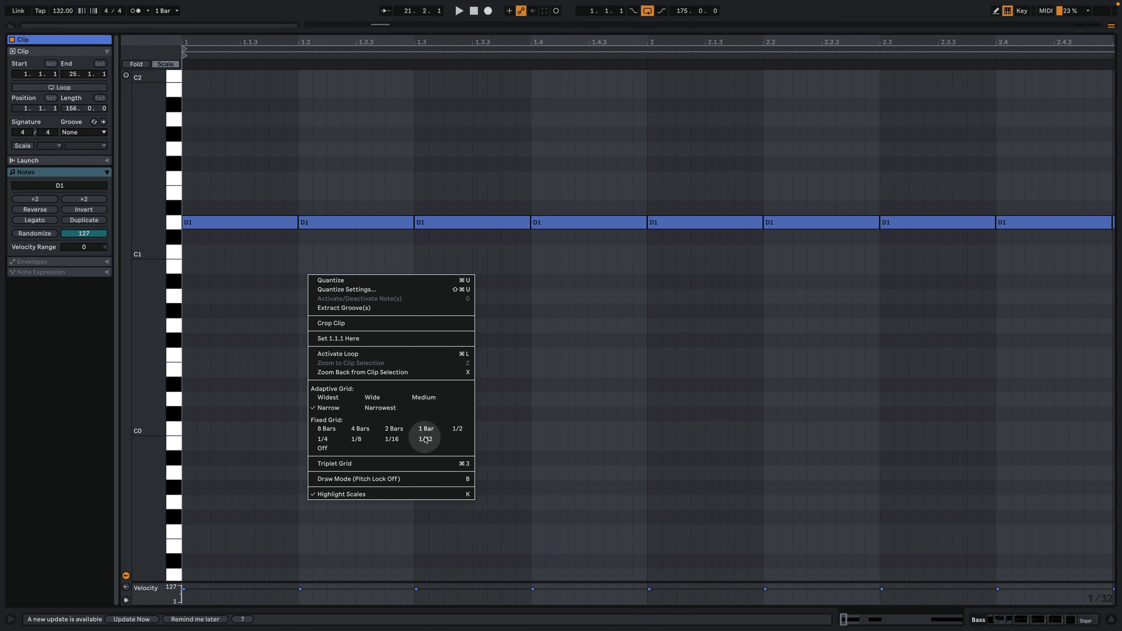
{"action": "left_click", "coordinate": [323, 439]}
{"action": "key", "text": "space"}
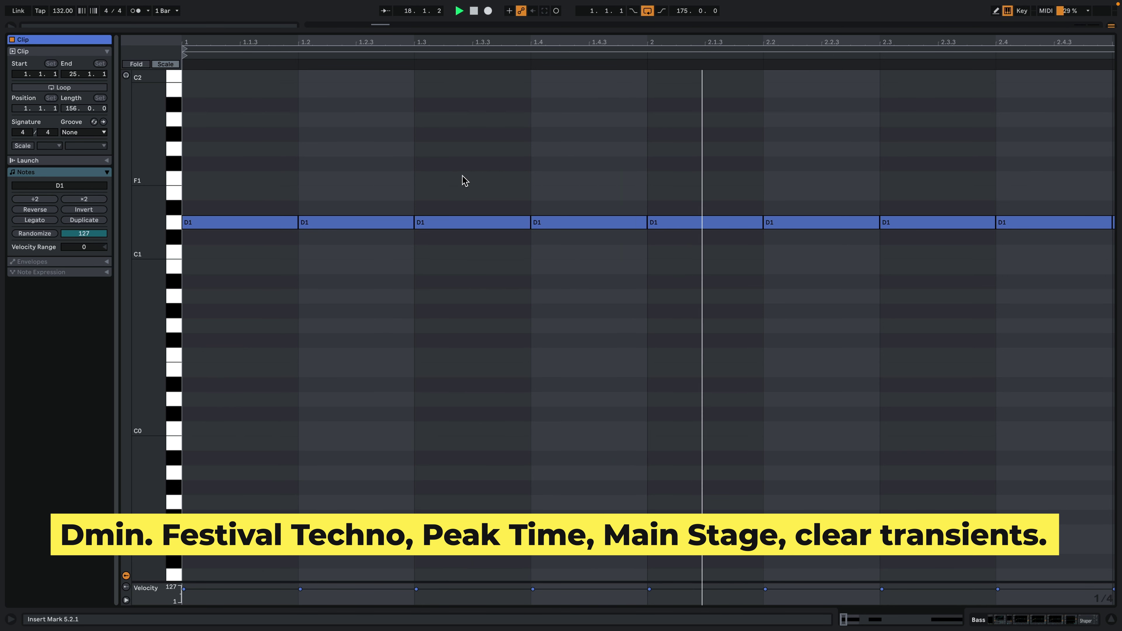
{"action": "left_click", "coordinate": [538, 235]}
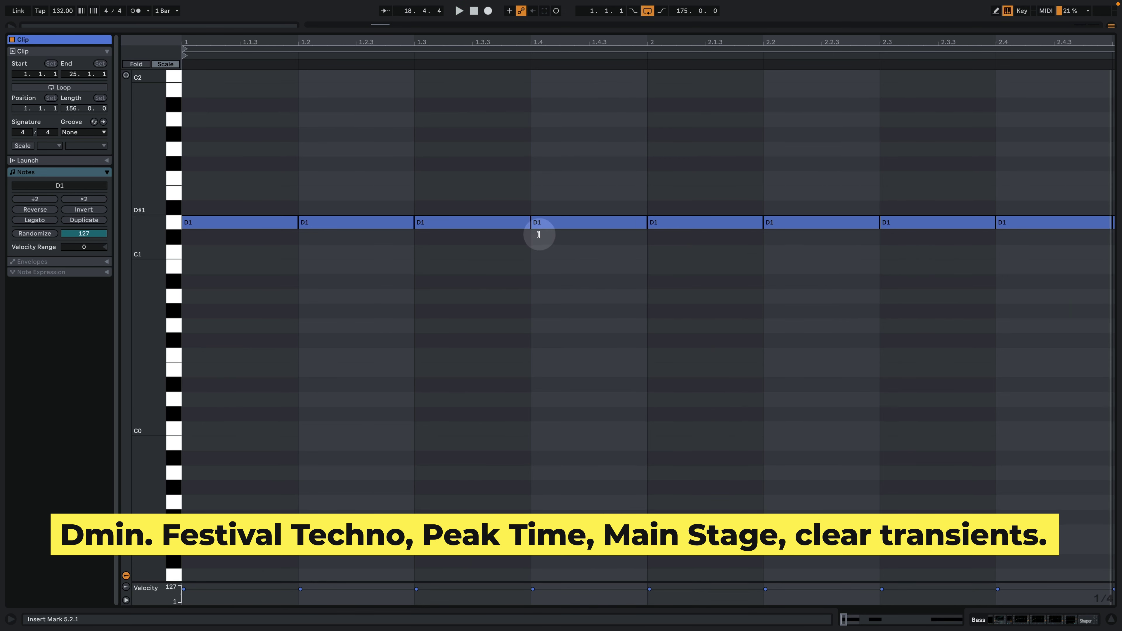
Back in the arrangement, solo Kick with Bass, play, and zoom out to more bars.
{"action": "left_click", "coordinate": [1007, 618]}
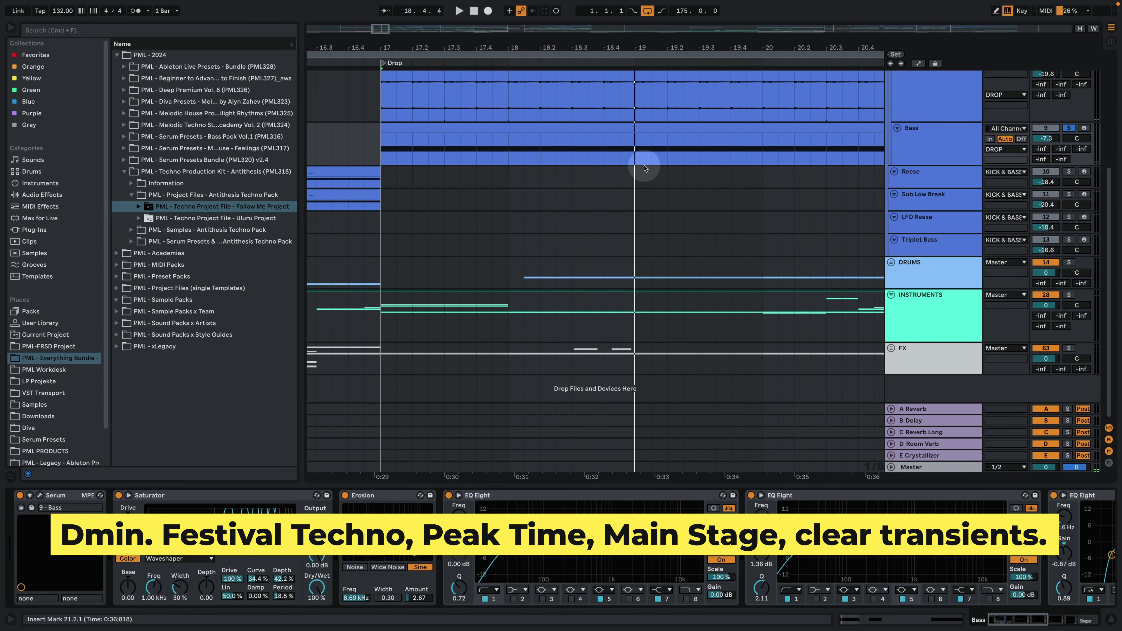
{"action": "scroll", "coordinate": [682, 186], "scroll_direction": "up", "scroll_amount": 5}
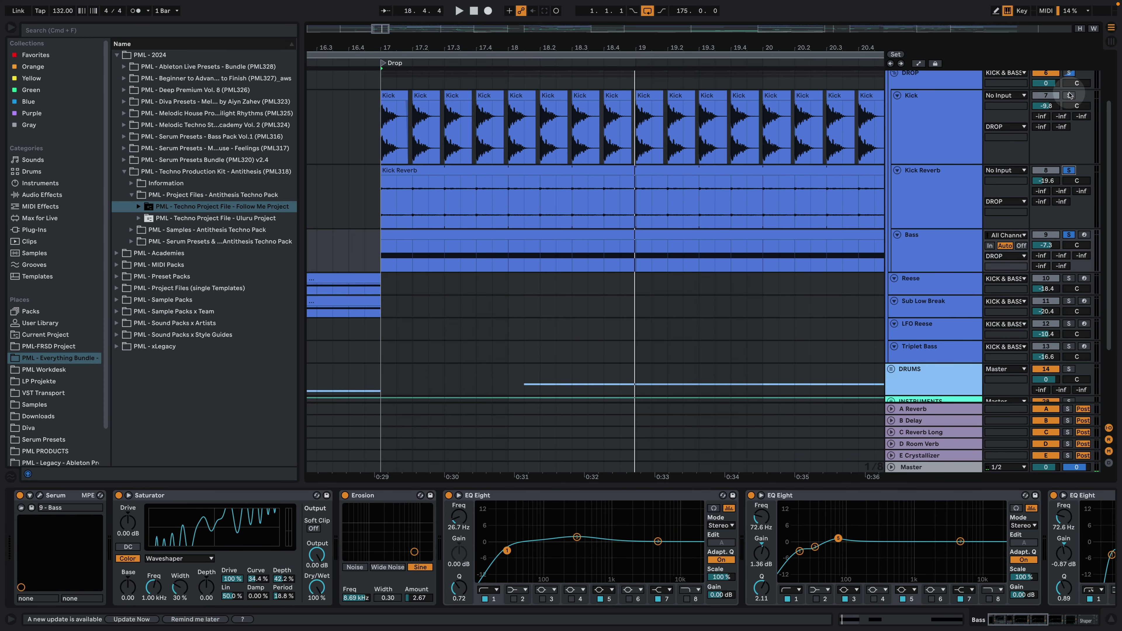
{"action": "left_click", "coordinate": [1069, 95]}
{"action": "key", "text": "space"}
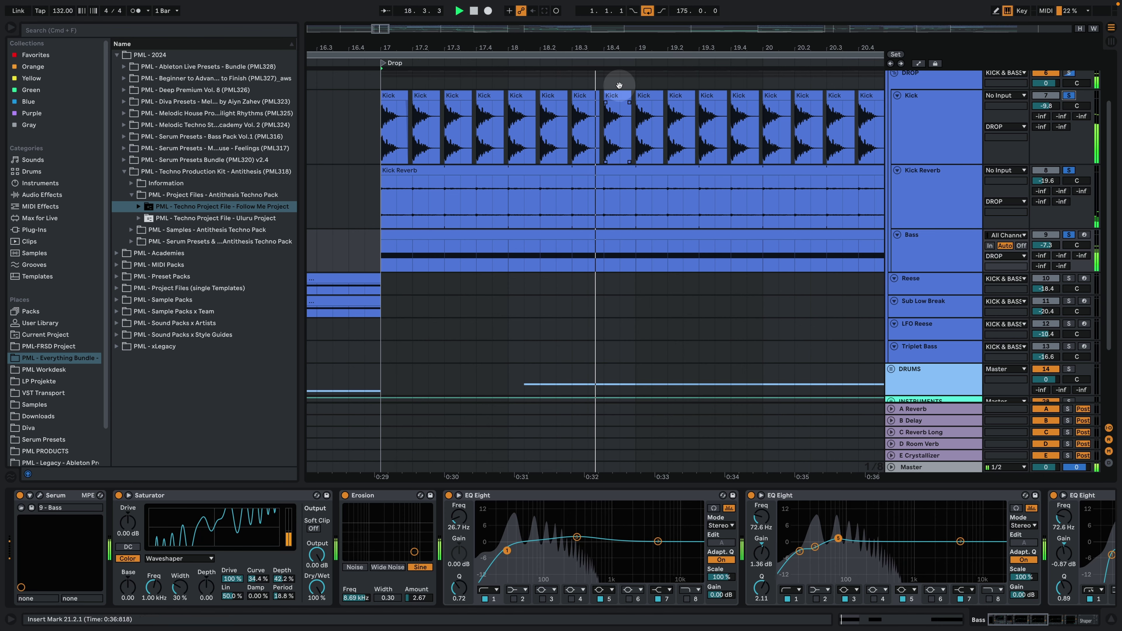
{"action": "left_click_drag", "start_coordinate": [625, 50], "coordinate": [521, 50]}
{"action": "key", "text": "space"}
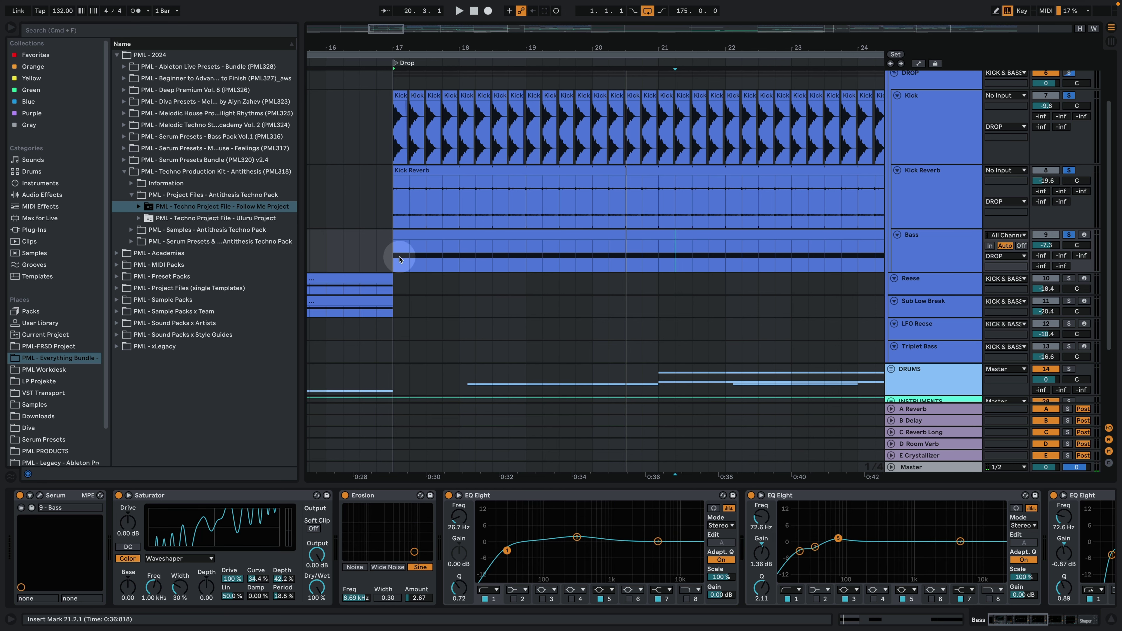
Inspect the Volume Pump Shaper and compare SC 2 bypassed and on twice, leaving it enabled.
{"action": "left_click_drag", "start_coordinate": [1008, 620], "coordinate": [1064, 620]}
{"action": "left_click", "coordinate": [713, 503]}
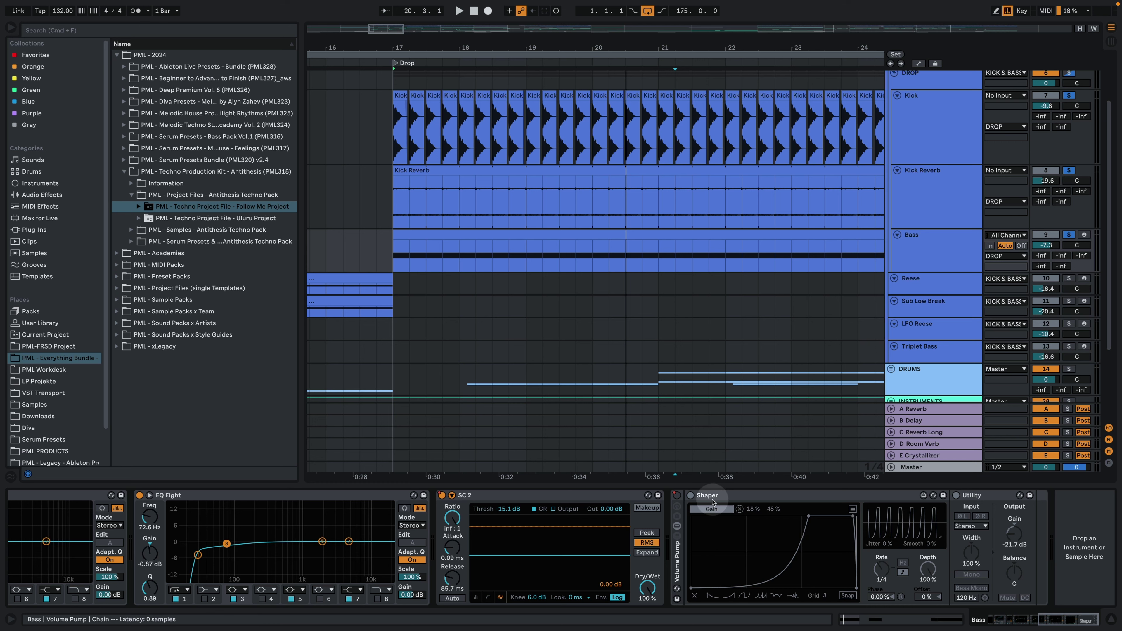
{"action": "key", "text": "space"}
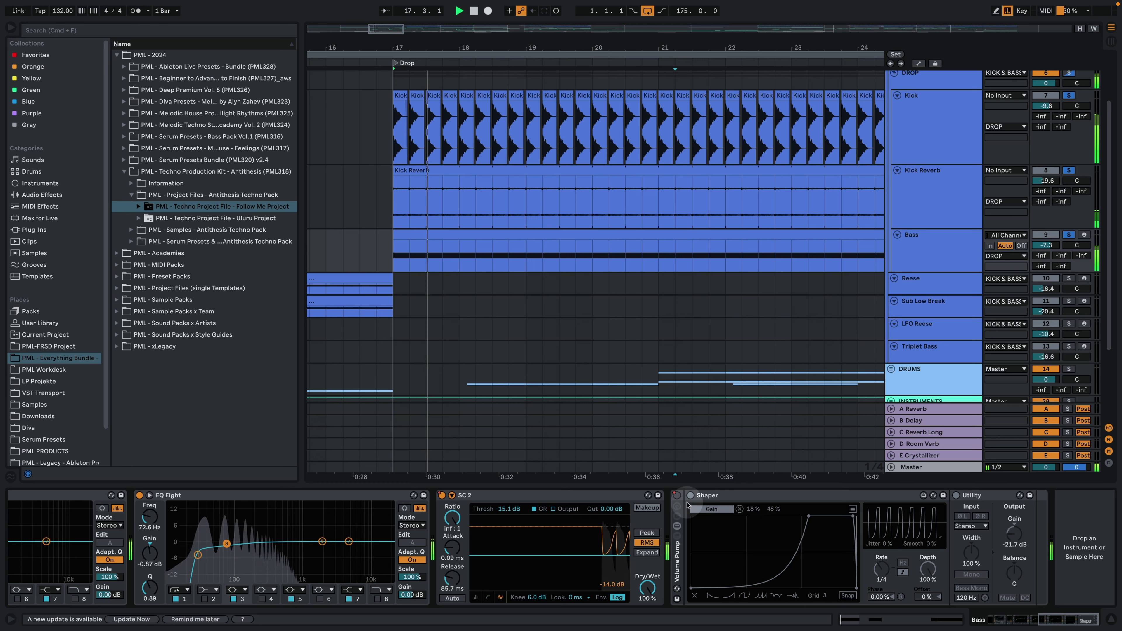
{"action": "left_click", "coordinate": [441, 496]}
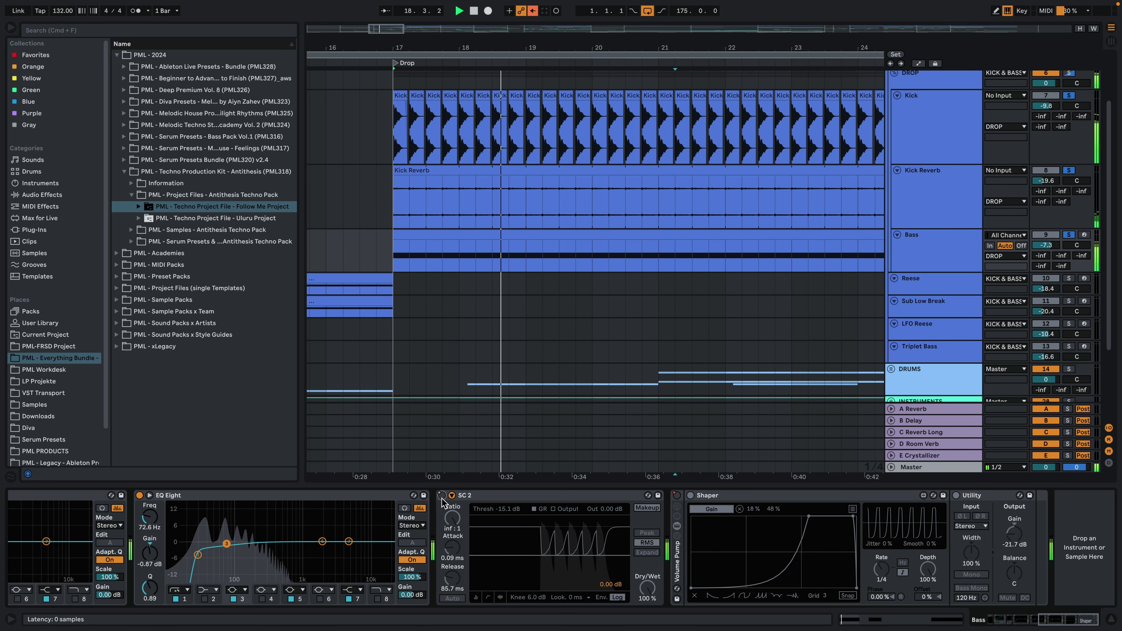
{"action": "left_click", "coordinate": [441, 496]}
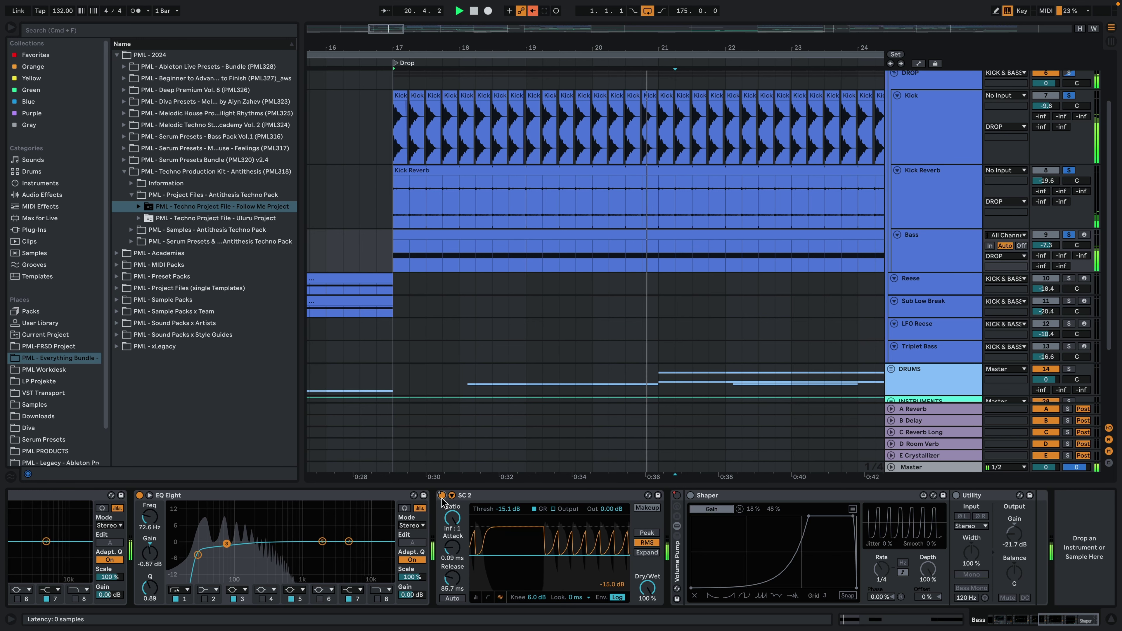
{"action": "left_click", "coordinate": [441, 496]}
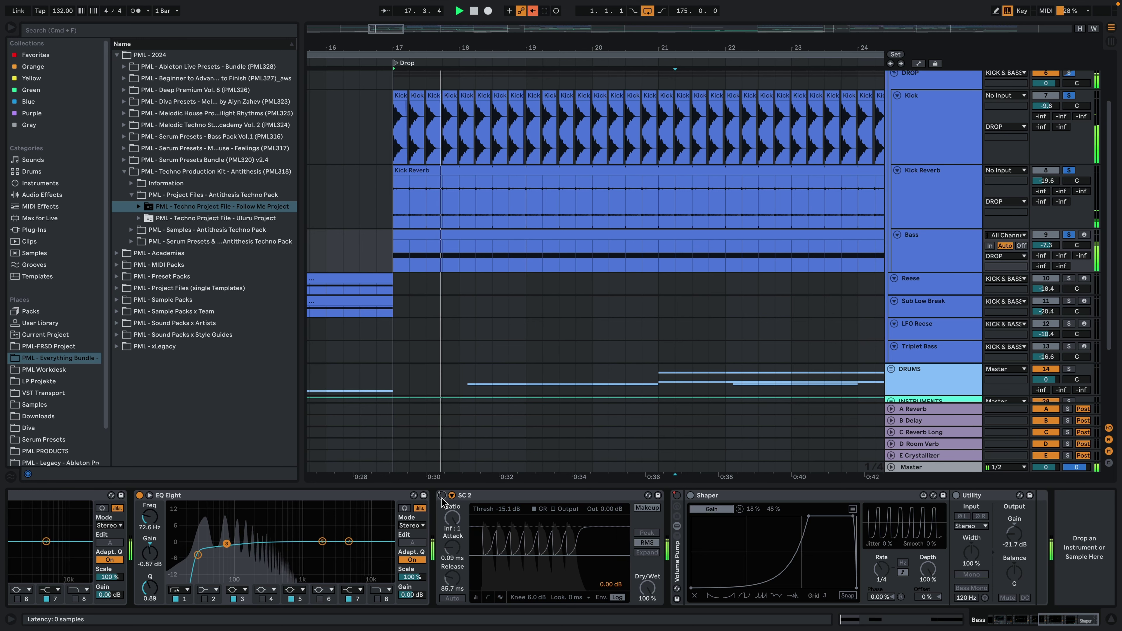
{"action": "left_click", "coordinate": [441, 496]}
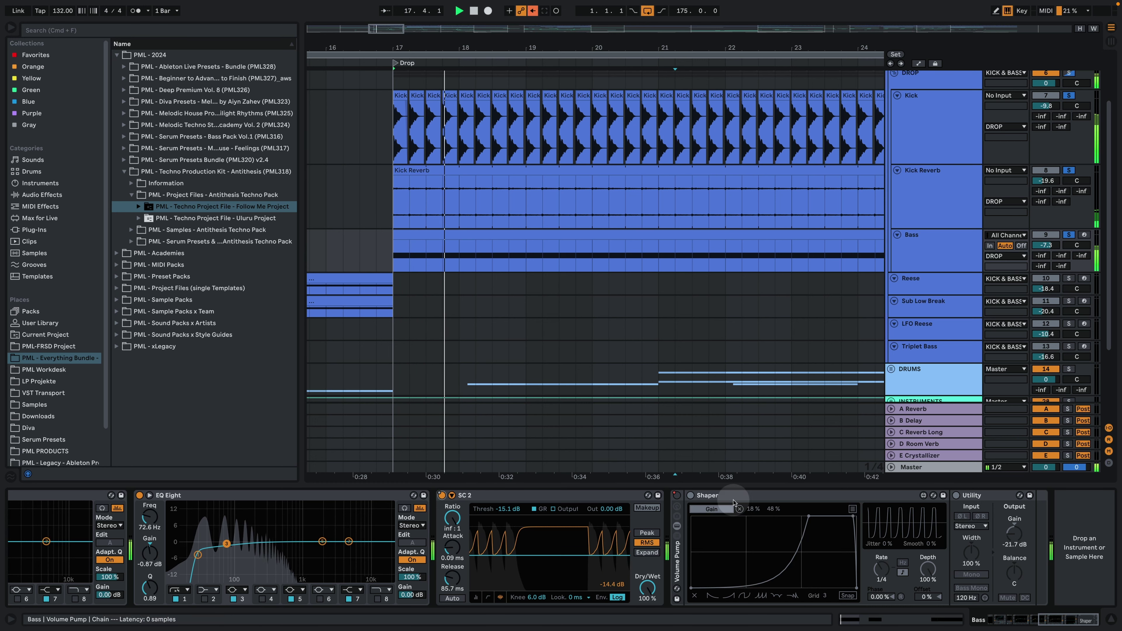
{"action": "key", "text": "space"}
{"action": "left_click_drag", "start_coordinate": [1084, 621], "coordinate": [1015, 625]}
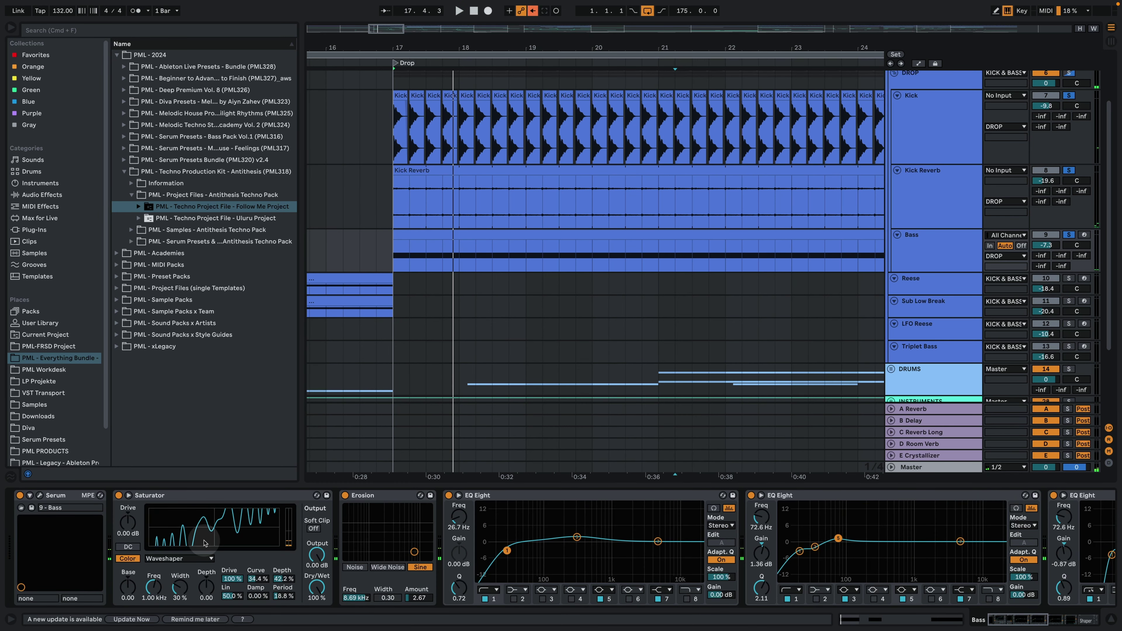
Open Bass's Serum window and view its effects, oscillator page and second envelope.
{"action": "left_click", "coordinate": [39, 496]}
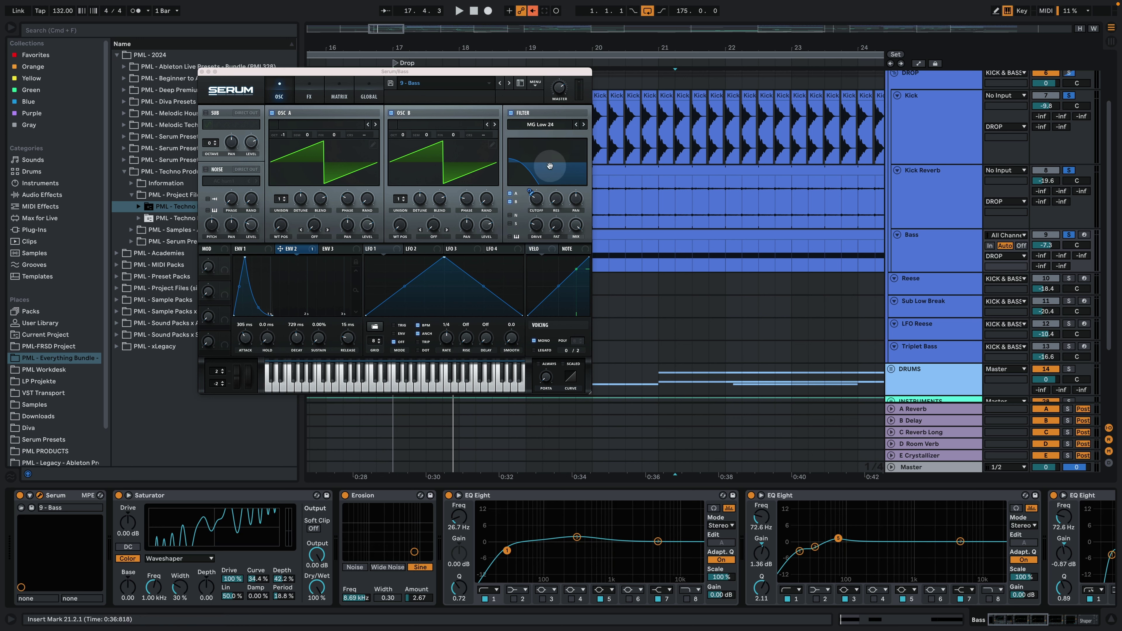
{"action": "left_click", "coordinate": [310, 90]}
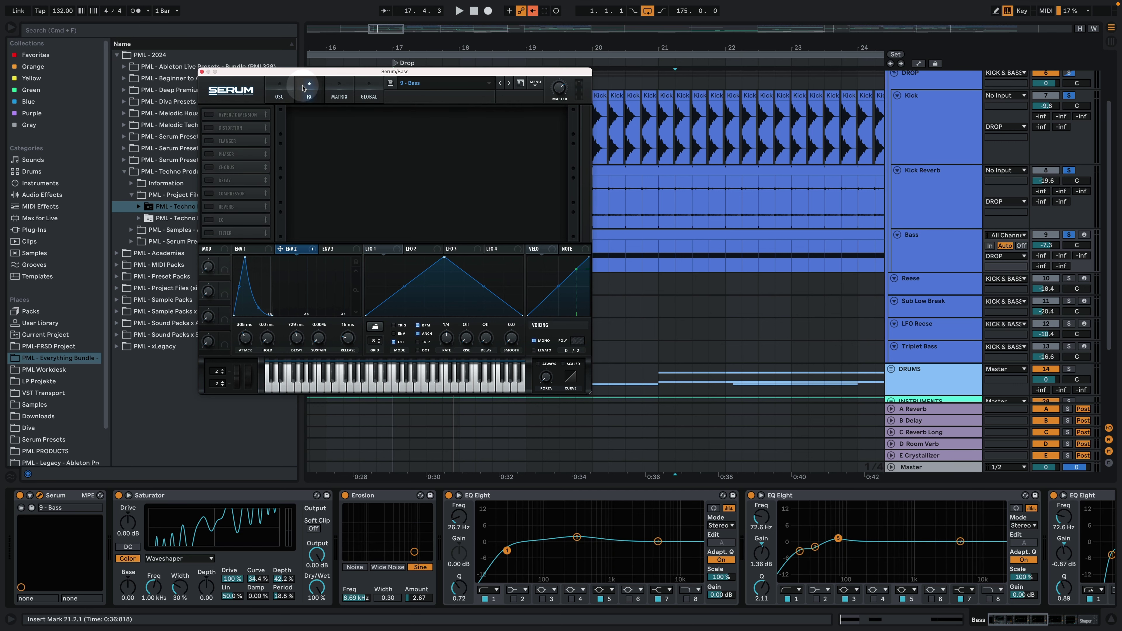
{"action": "left_click", "coordinate": [281, 91]}
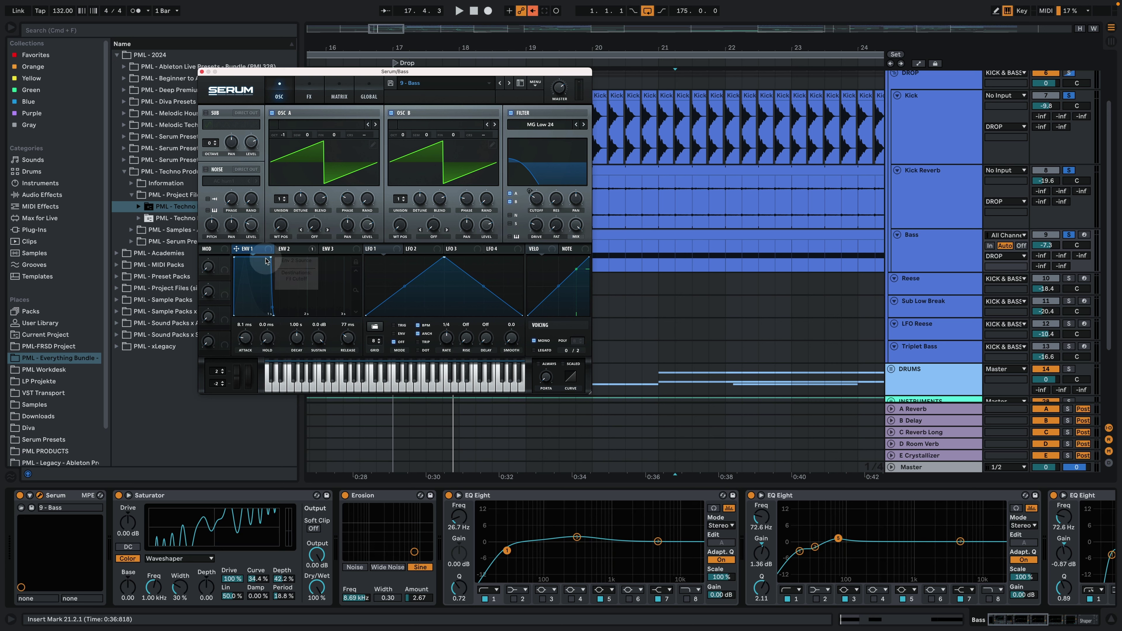
{"action": "left_click", "coordinate": [296, 249]}
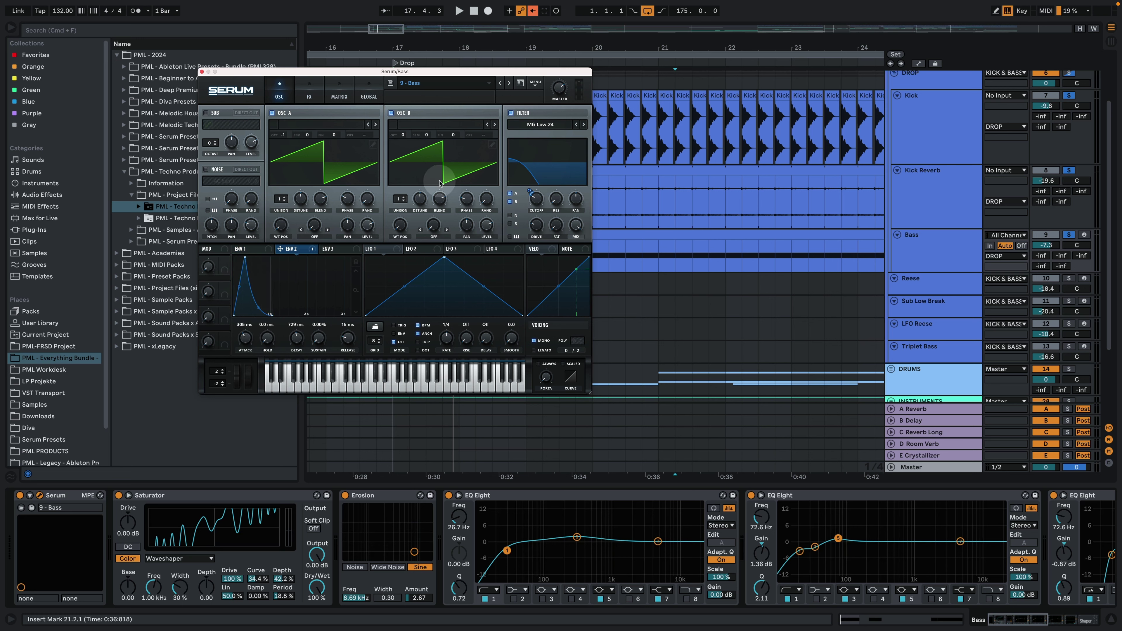
Start and stop playback a few times, then close the Serum window.
{"action": "key", "text": "space"}
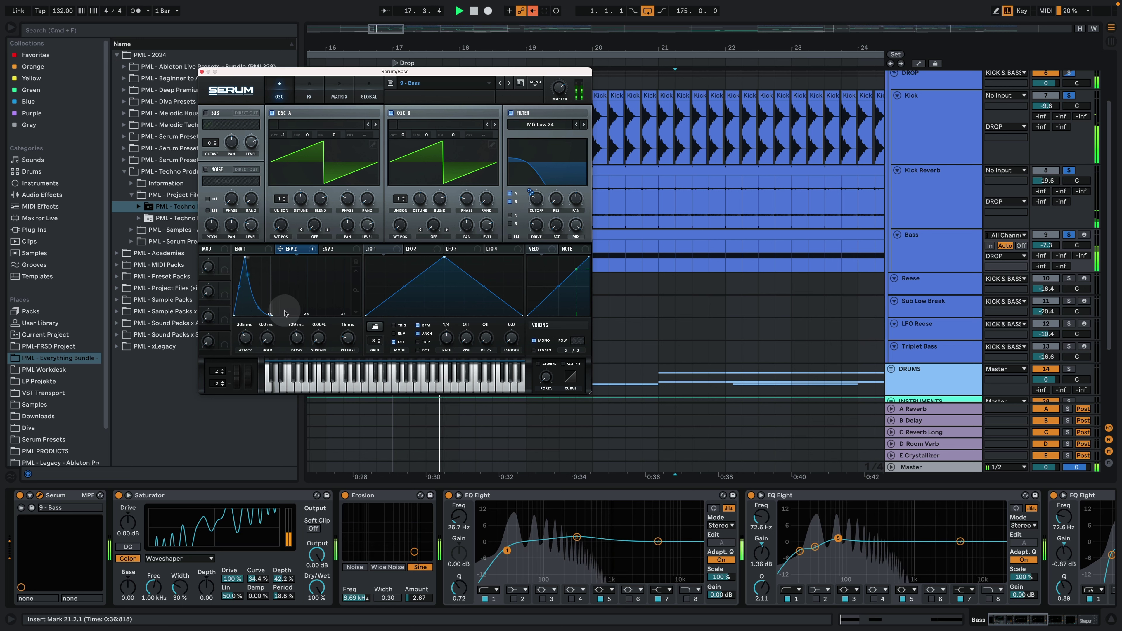
{"action": "key", "text": "space"}
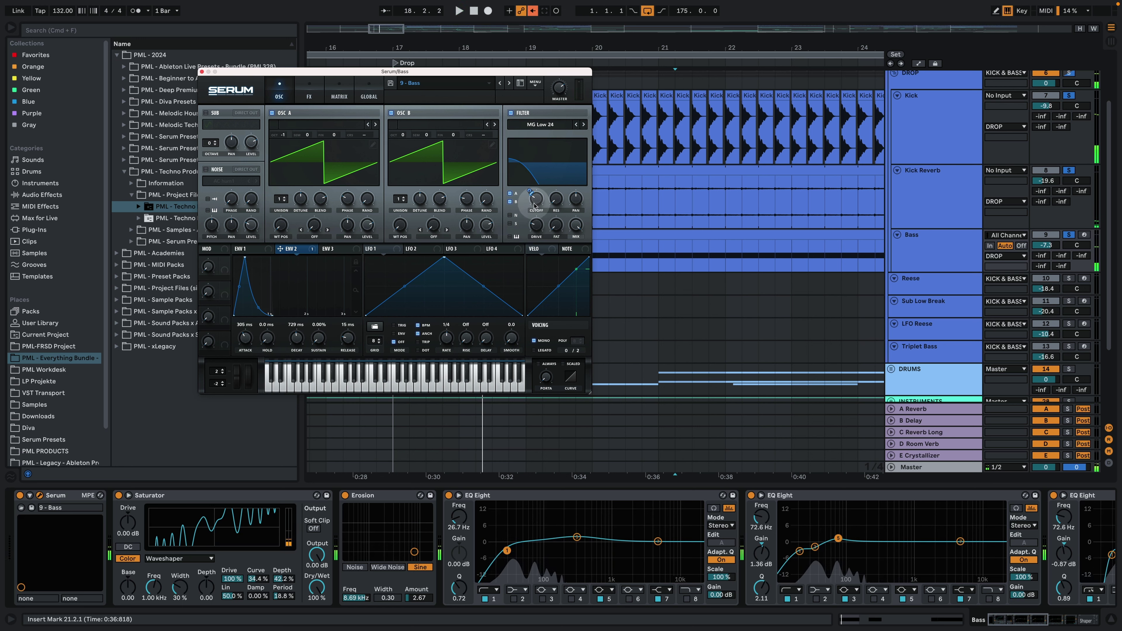
{"action": "key", "text": "space"}
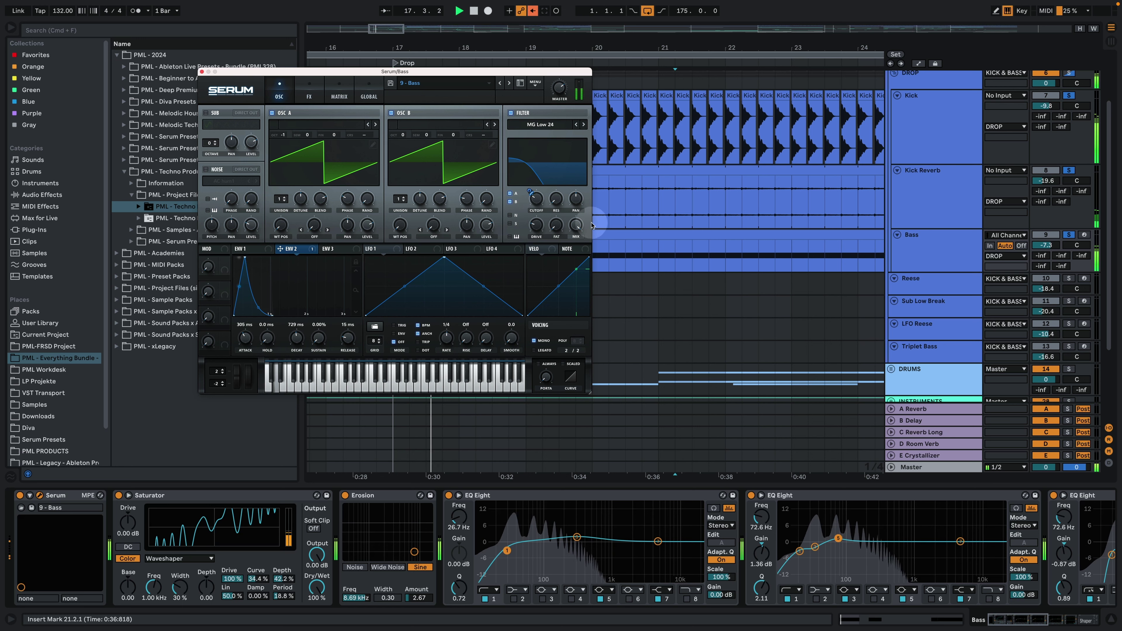
{"action": "key", "text": "space"}
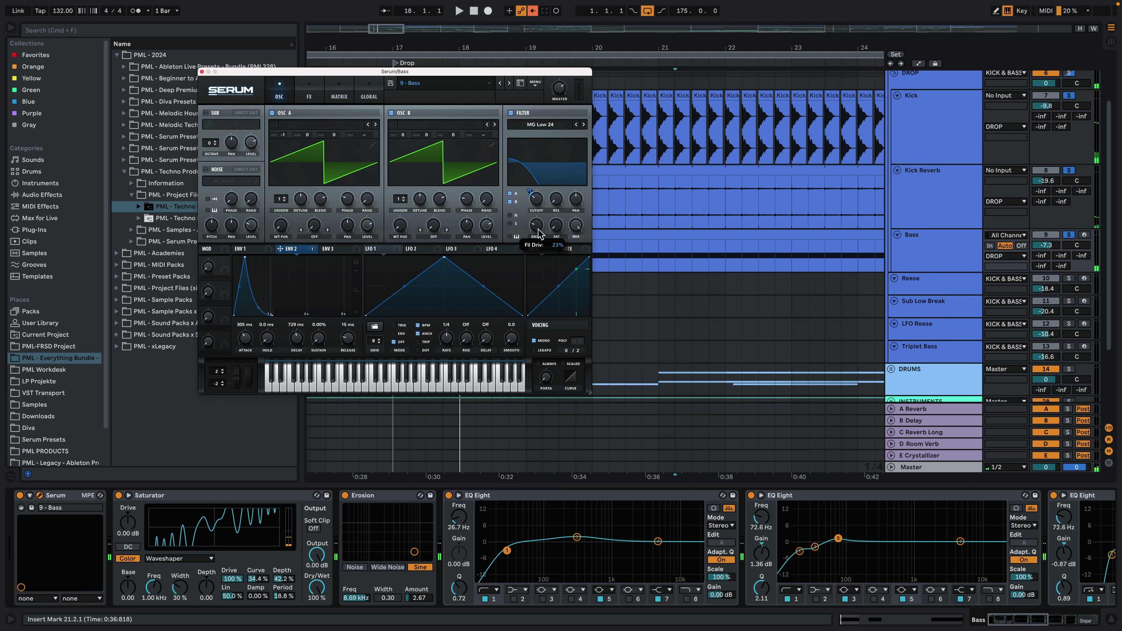
{"action": "key", "text": "space"}
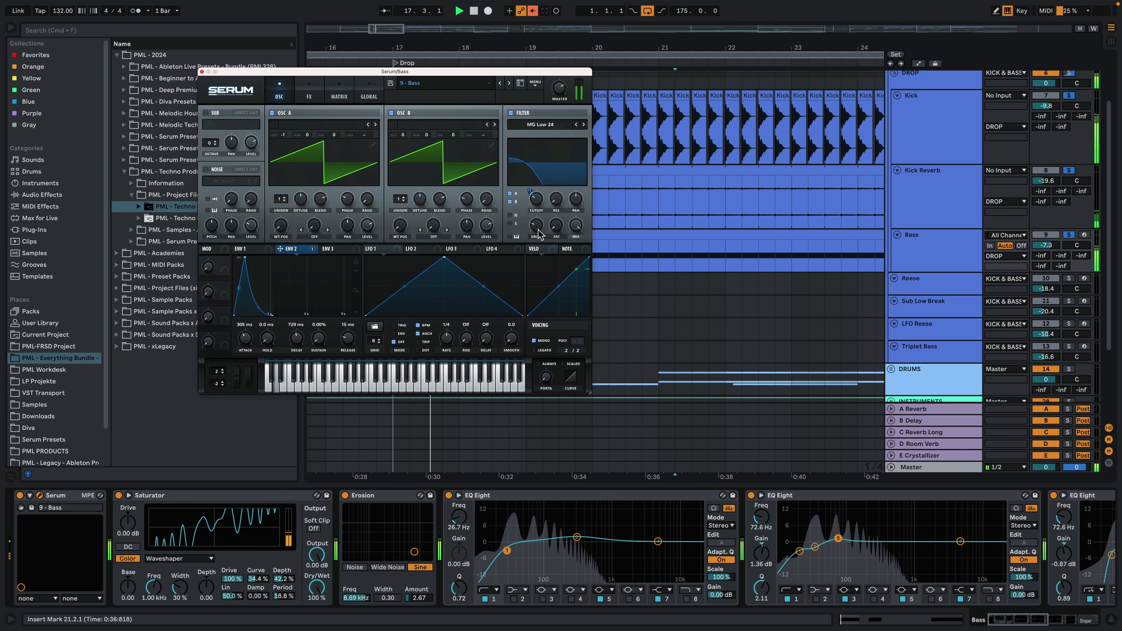
{"action": "key", "text": "space"}
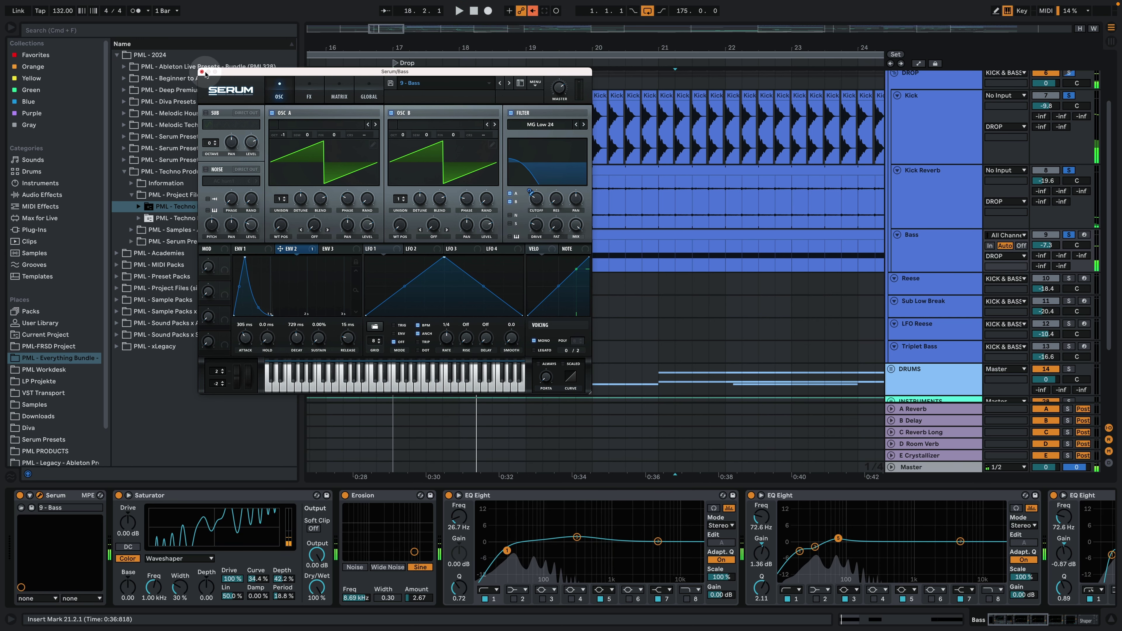
{"action": "left_click", "coordinate": [202, 72]}
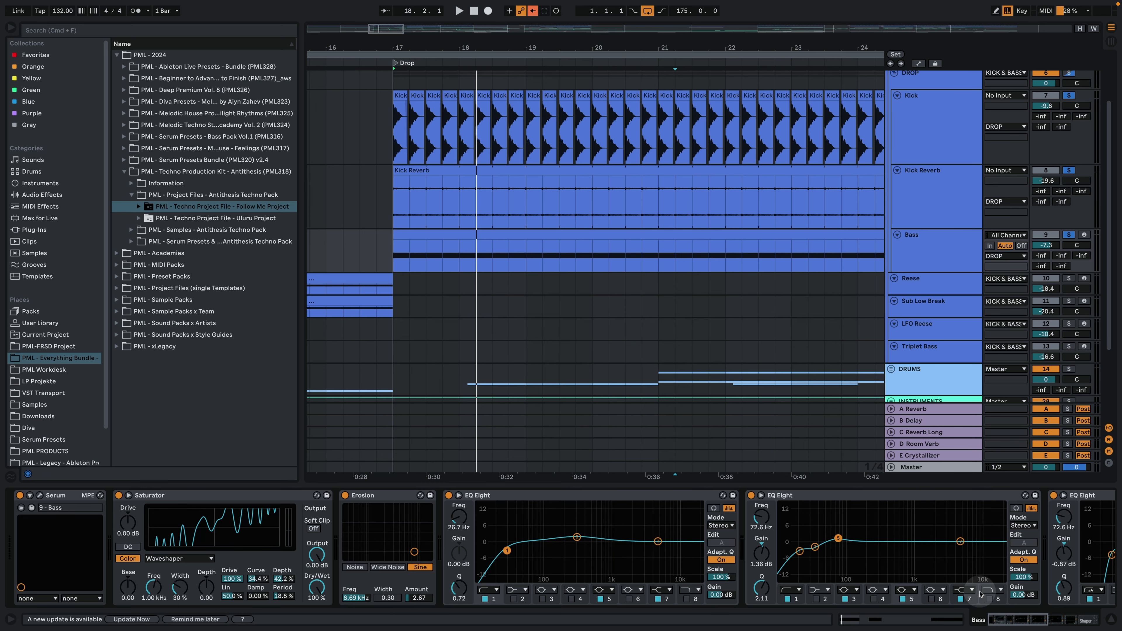
Scroll the Bass chain, bring SC 2 into view, and put the insert marker at 21.2.1.
{"action": "left_click_drag", "start_coordinate": [1009, 620], "coordinate": [1024, 619]}
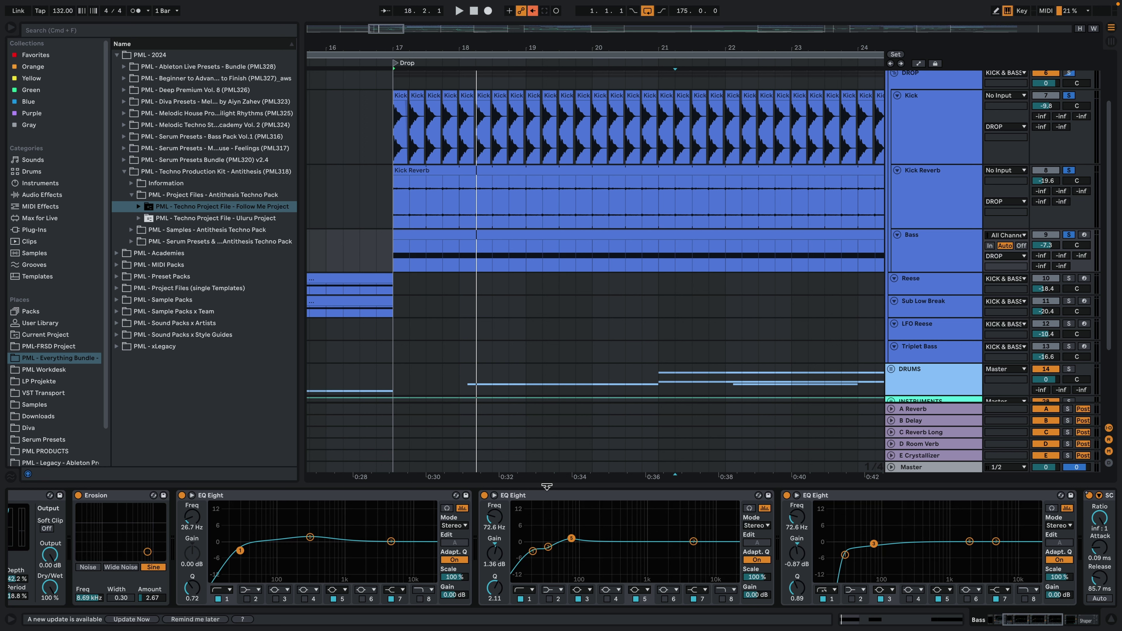
{"action": "left_click", "coordinate": [466, 471]}
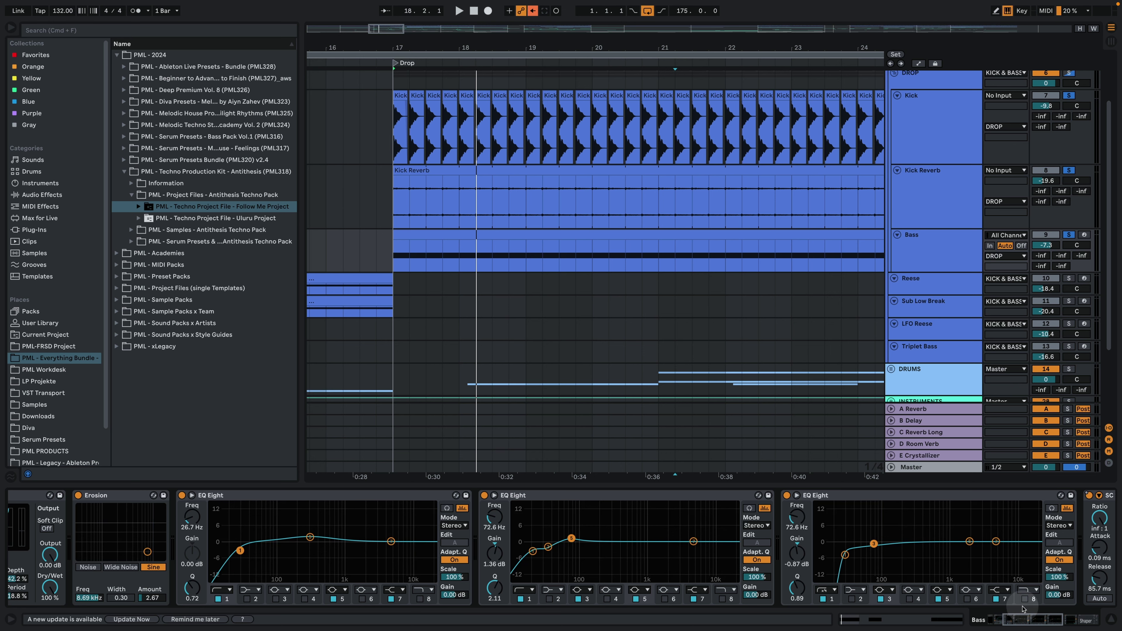
{"action": "left_click_drag", "start_coordinate": [1022, 620], "coordinate": [1032, 620]}
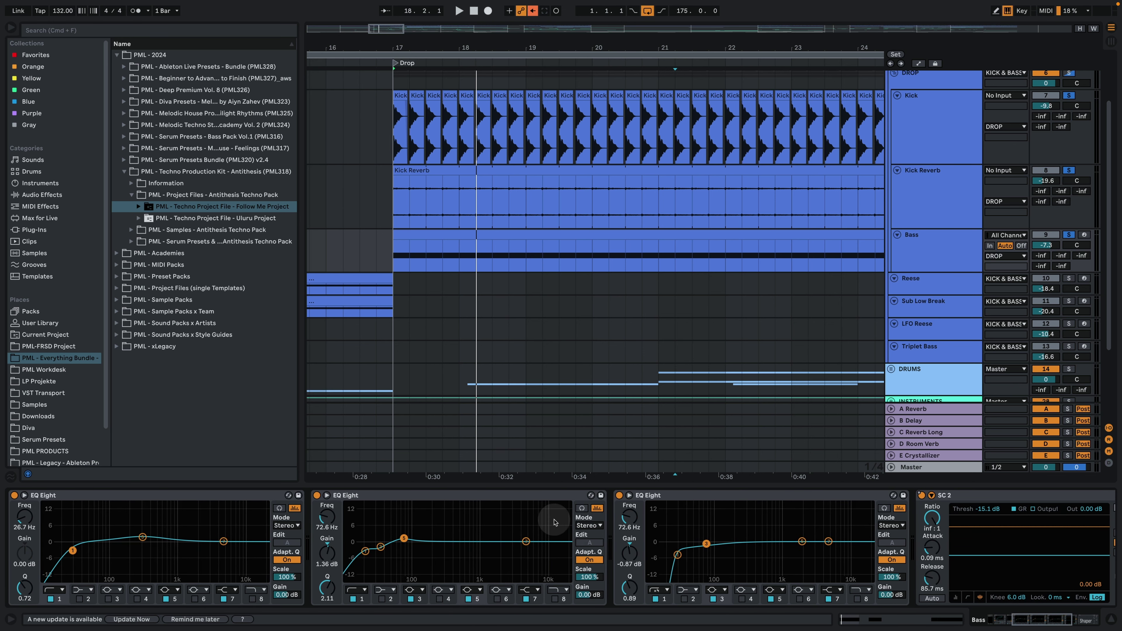
{"action": "left_click", "coordinate": [1024, 590]}
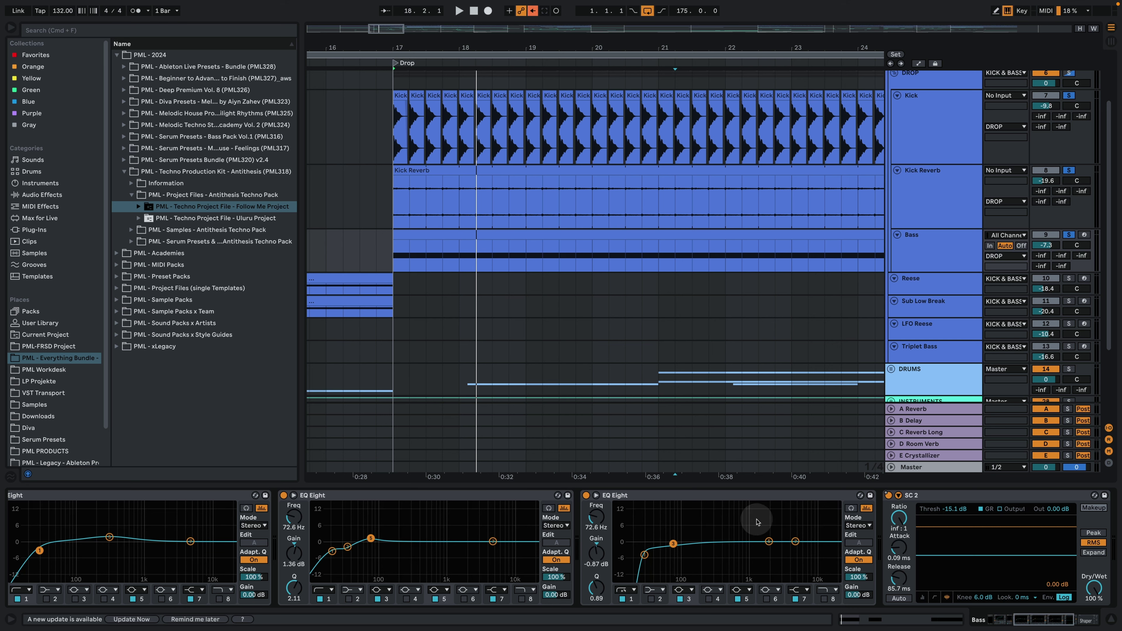
{"action": "left_click_drag", "start_coordinate": [1030, 620], "coordinate": [903, 602]}
Play the drop, bypass the Saturator, clear the other solos and solo Bass alone.
{"action": "key", "text": "space"}
{"action": "left_click", "coordinate": [118, 496]}
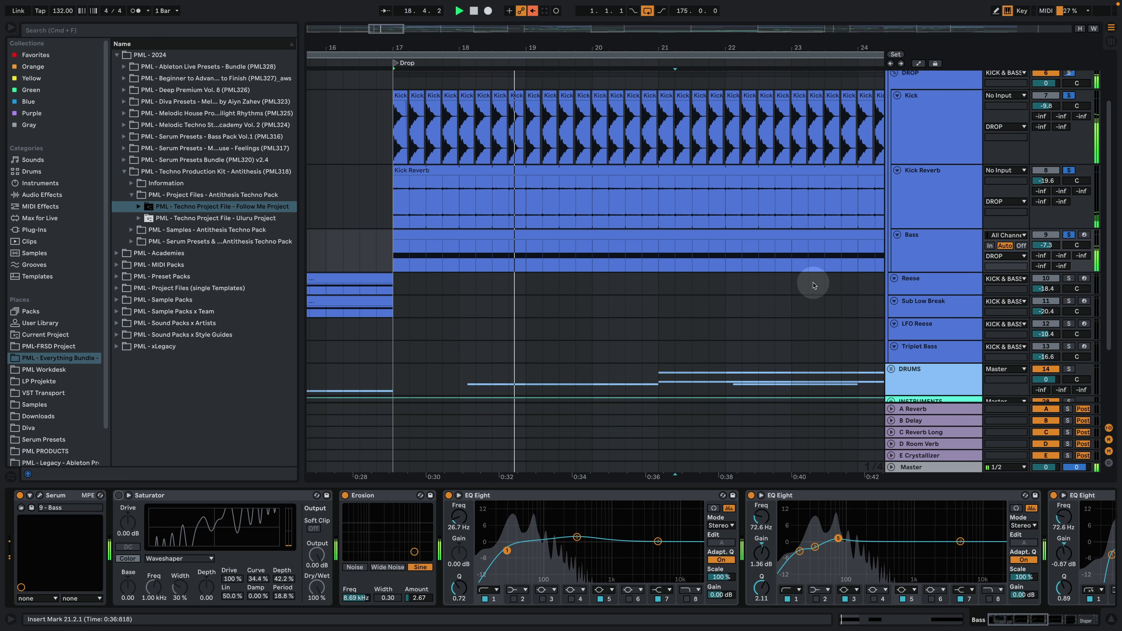
{"action": "key", "text": "space"}
{"action": "left_click", "coordinate": [1069, 235]}
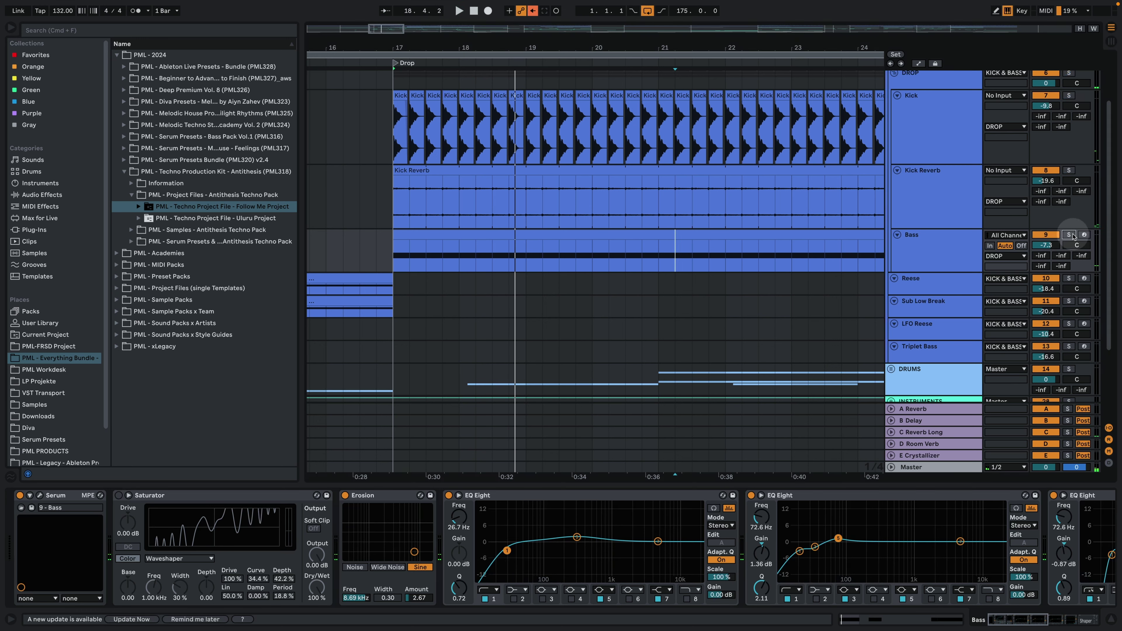
{"action": "left_click", "coordinate": [944, 243]}
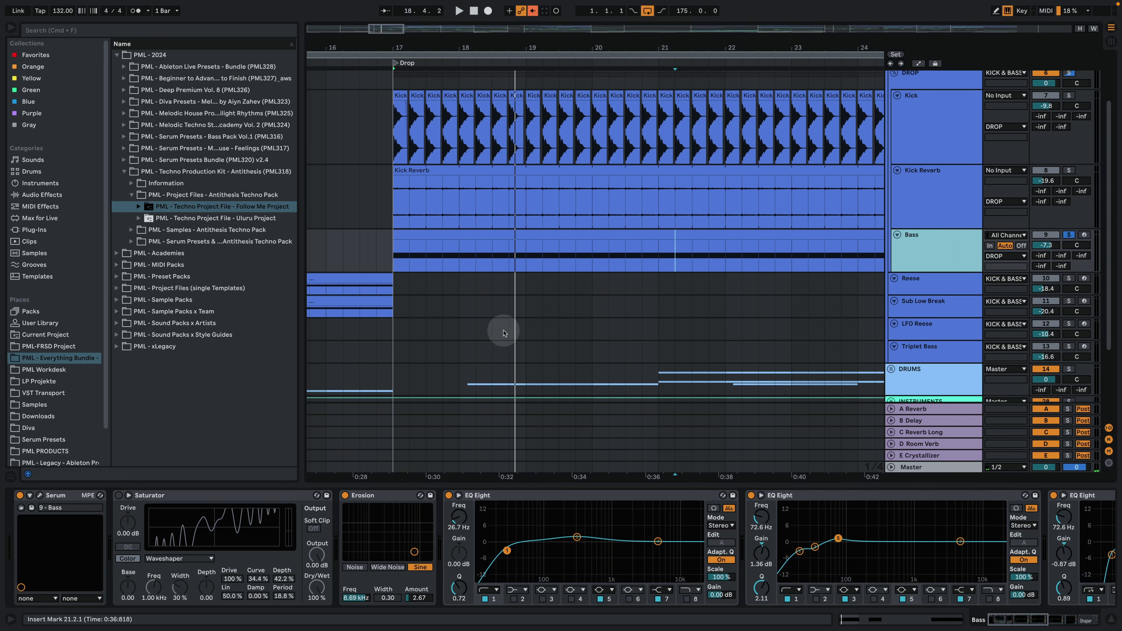
Compare Erosion off and on, turn the Saturator back on, and replay.
{"action": "key", "text": "space"}
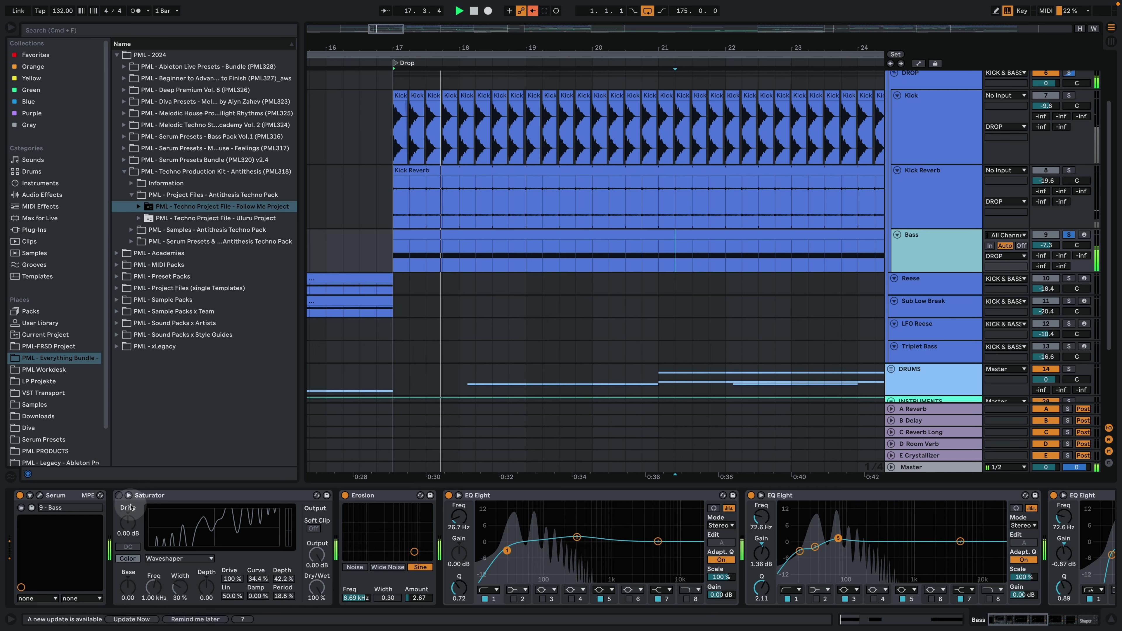
{"action": "left_click", "coordinate": [345, 496]}
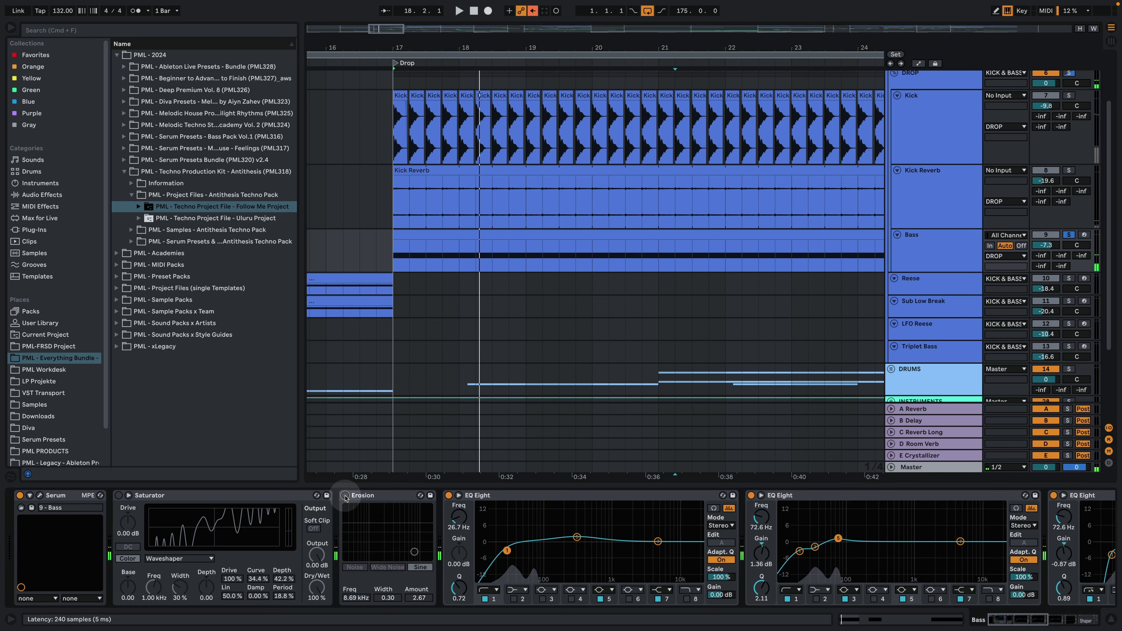
{"action": "left_click", "coordinate": [346, 495]}
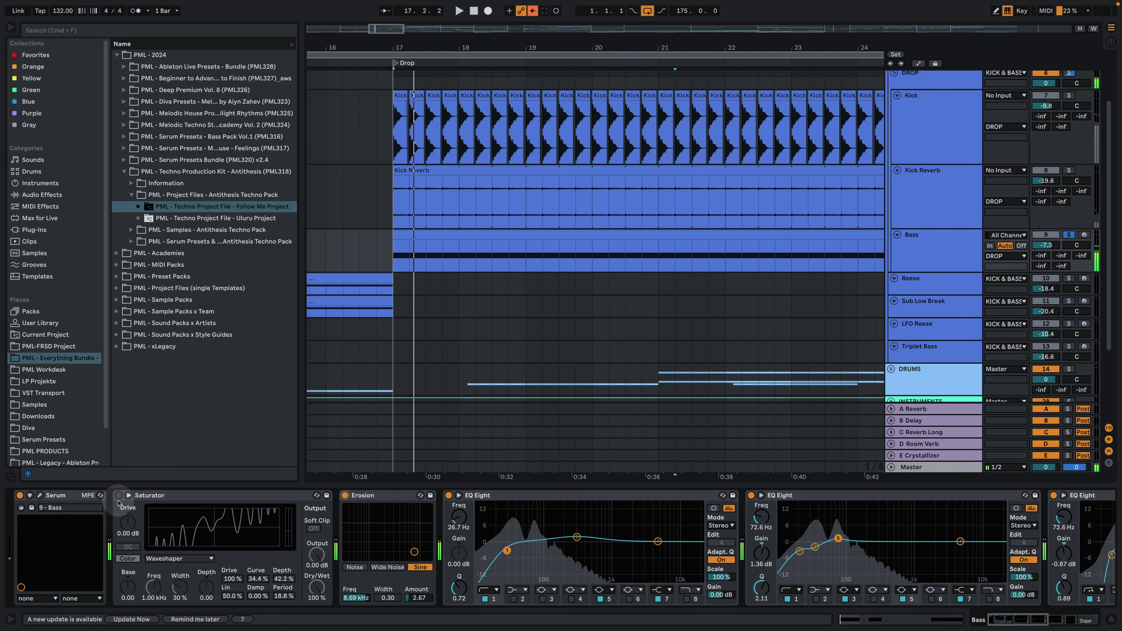
{"action": "left_click", "coordinate": [118, 495]}
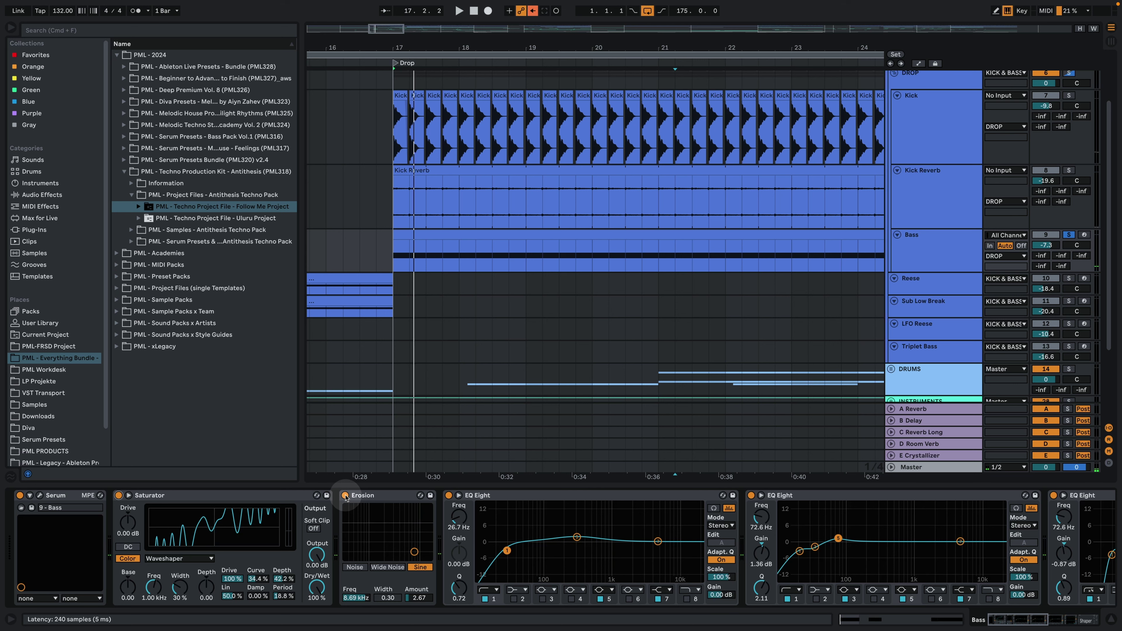
{"action": "key", "text": "space"}
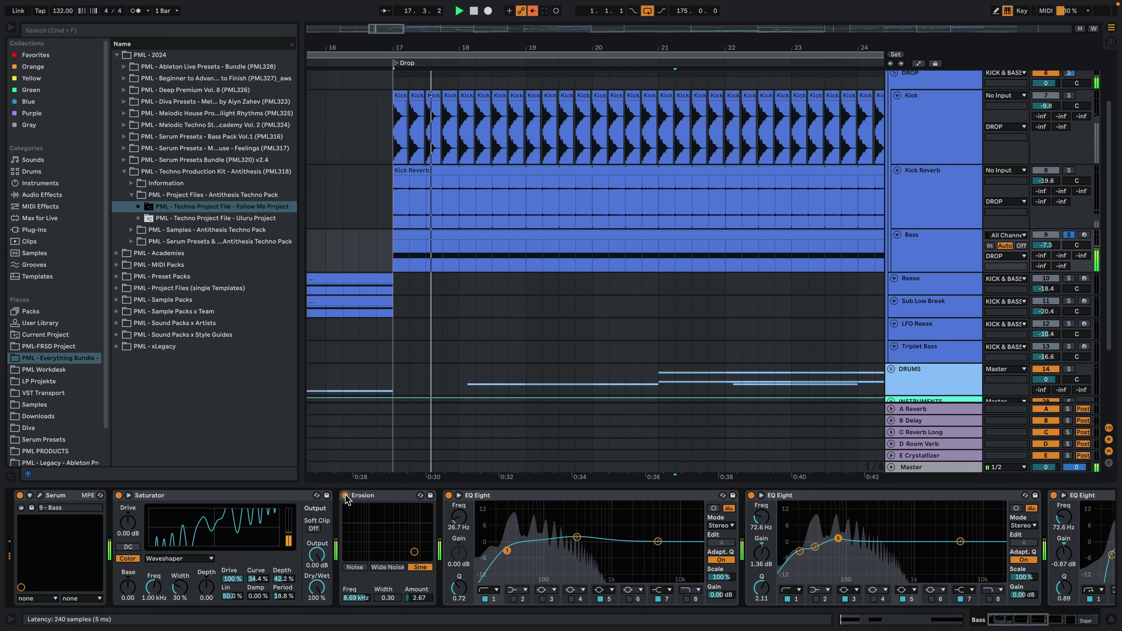
Try Erosion Amount at 22.6 and 27.0, then undo it back to 2.67.
{"action": "left_click_drag", "start_coordinate": [418, 597], "coordinate": [435, 546]}
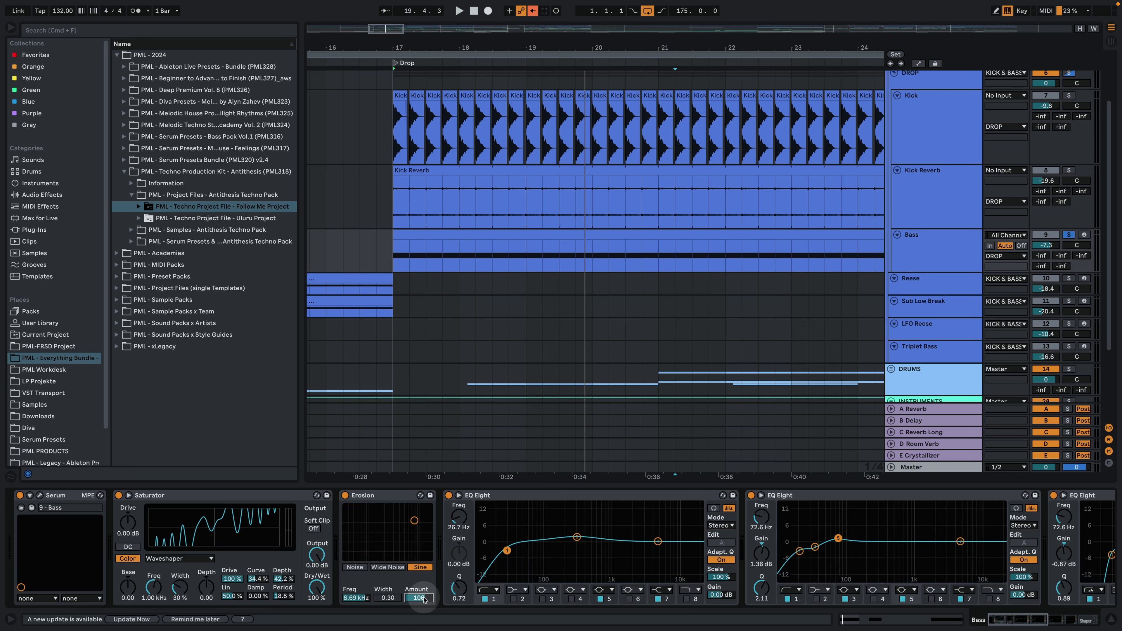
{"action": "key", "text": "space"}
{"action": "left_click_drag", "start_coordinate": [423, 601], "coordinate": [423, 589]}
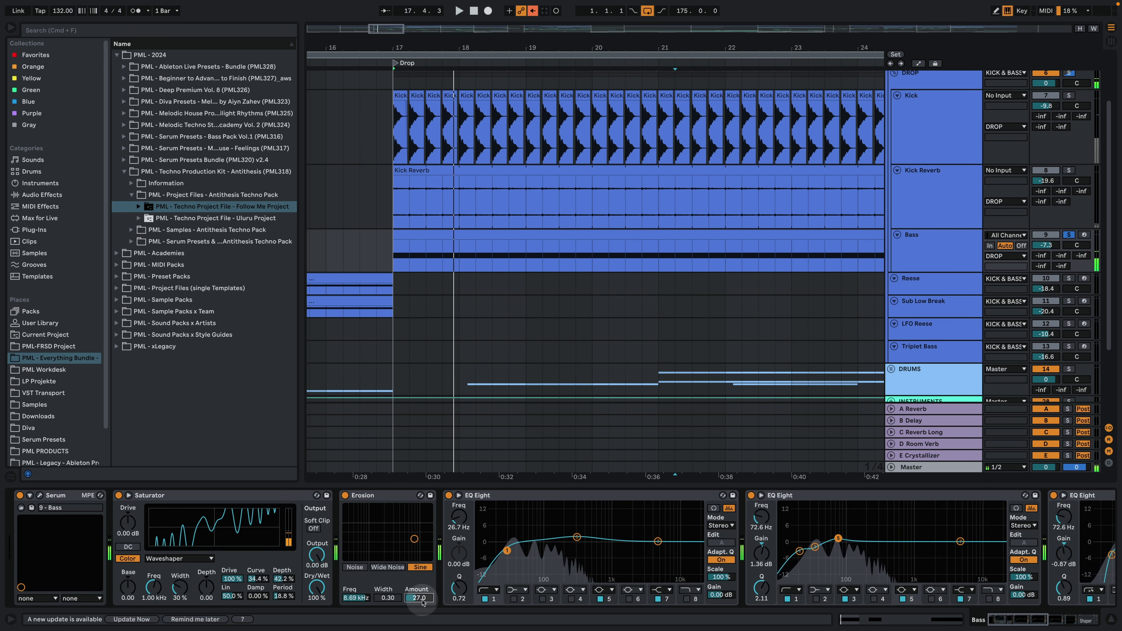
{"action": "key", "text": "super+z"}
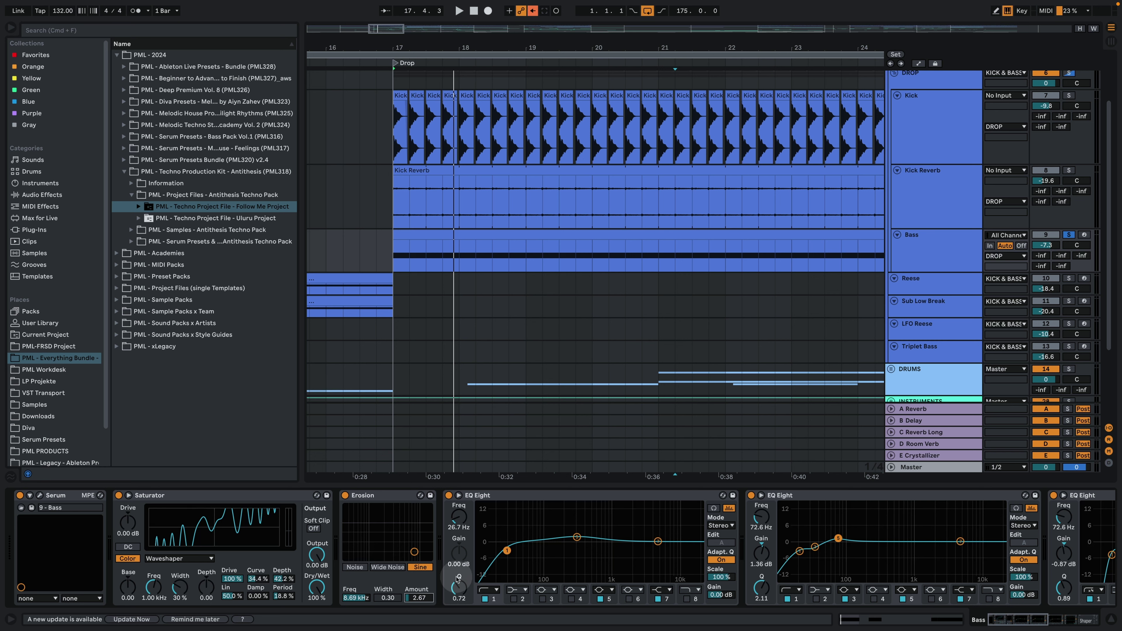
{"action": "left_click", "coordinate": [125, 499]}
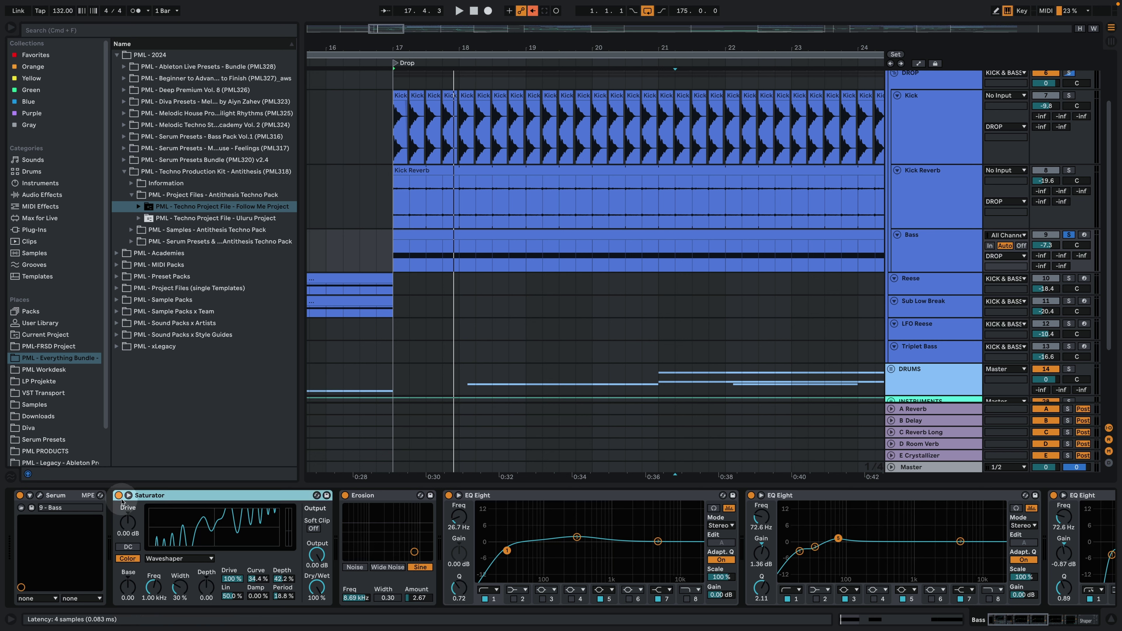
{"action": "left_click", "coordinate": [312, 598]}
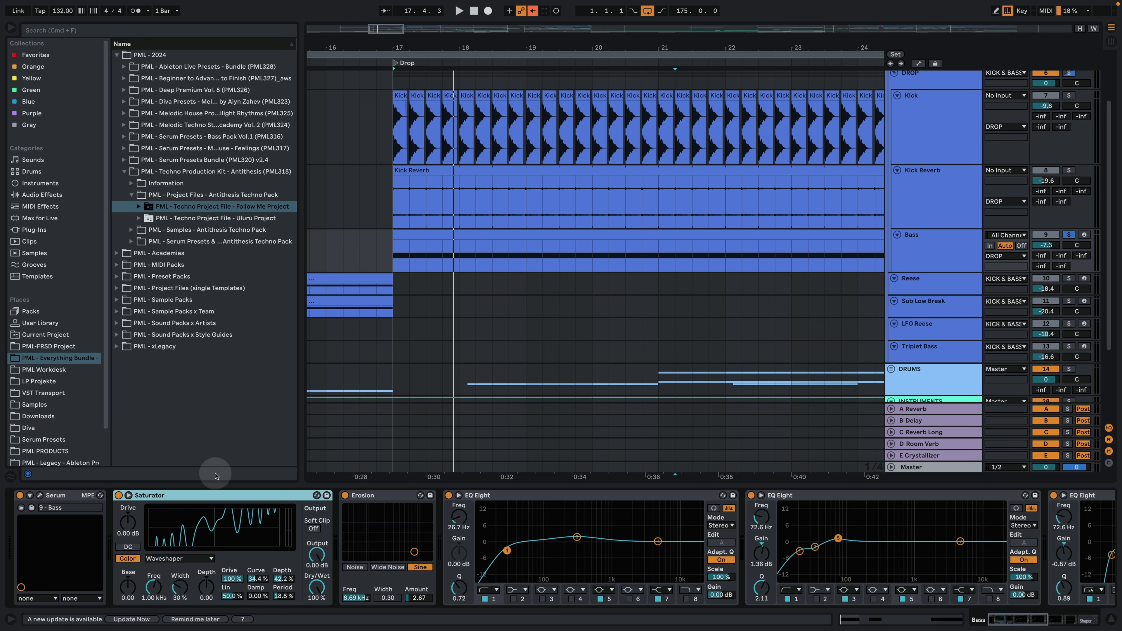
Compare the Saturator off and on, stop near bar 17, and place the insert point in the Bass clip.
{"action": "key", "text": "space"}
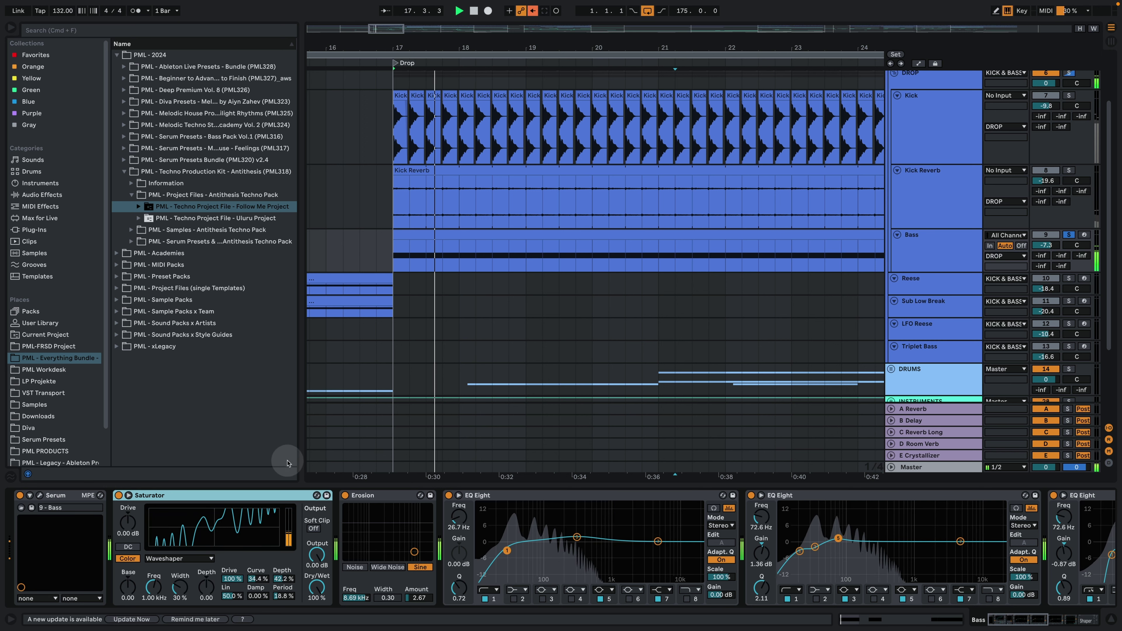
{"action": "left_click", "coordinate": [118, 495]}
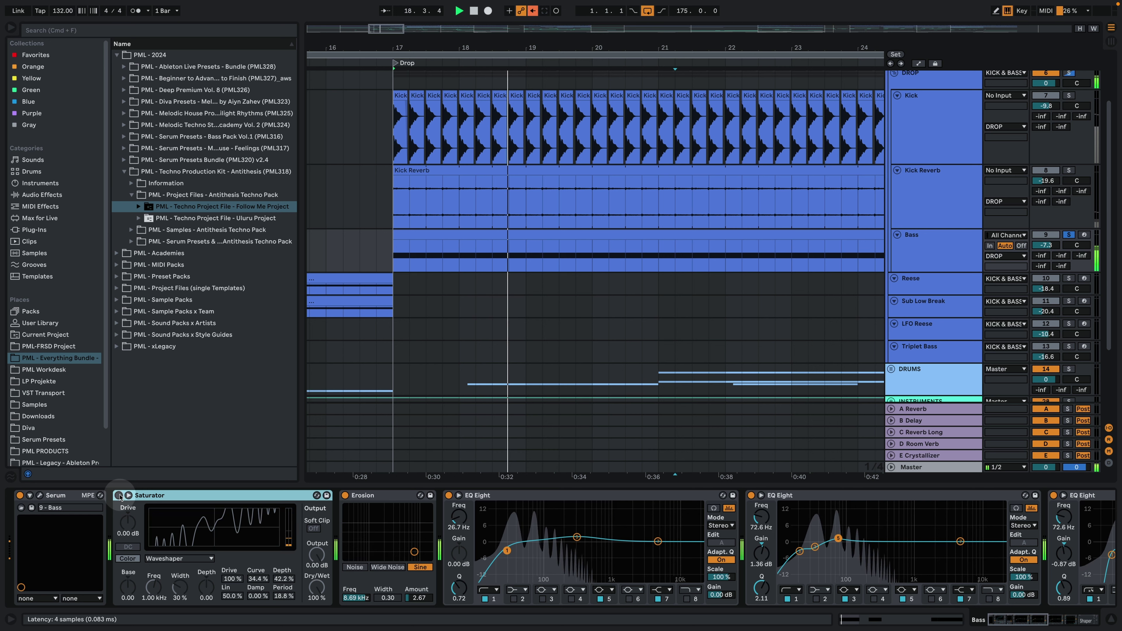
{"action": "left_click", "coordinate": [118, 495]}
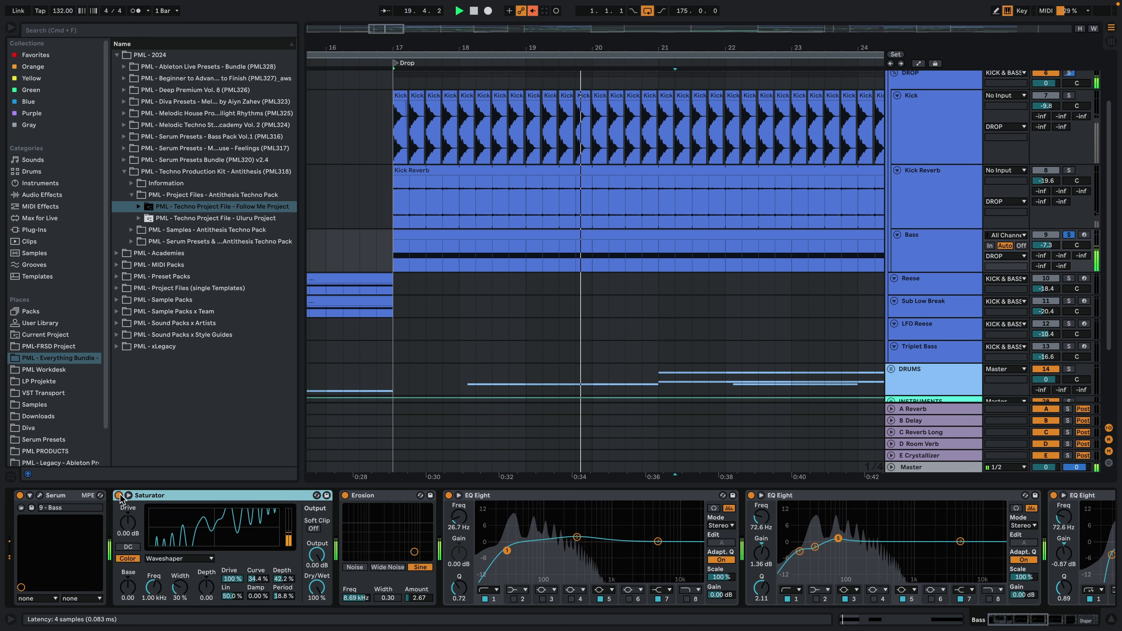
{"action": "left_click", "coordinate": [796, 175]}
{"action": "left_click", "coordinate": [843, 197]}
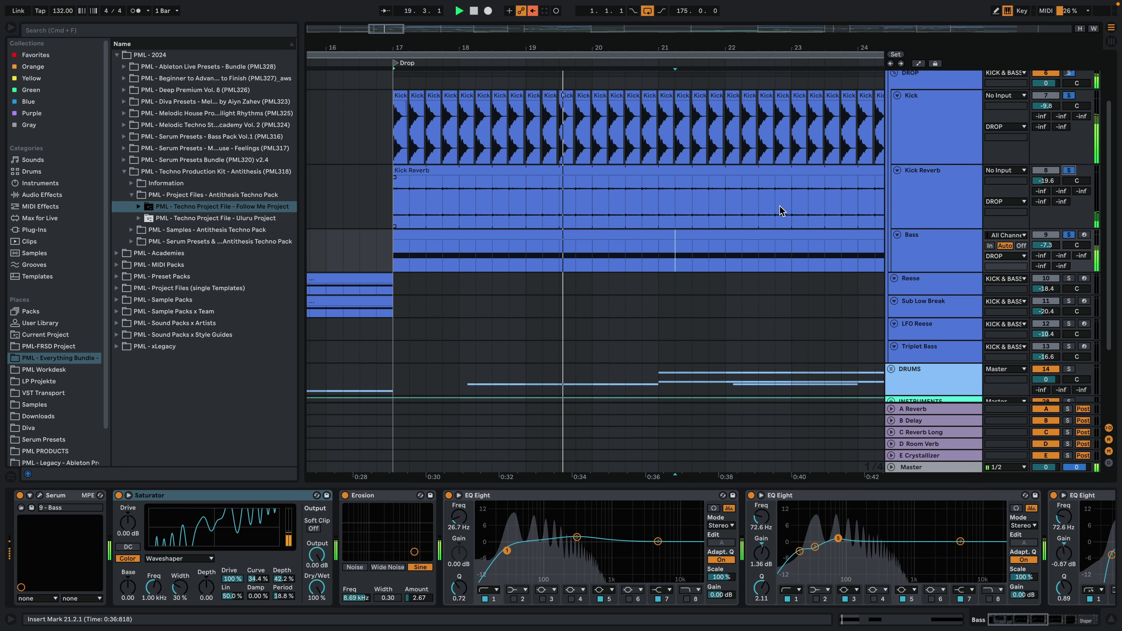
{"action": "key", "text": "space"}
{"action": "left_click", "coordinate": [697, 247]}
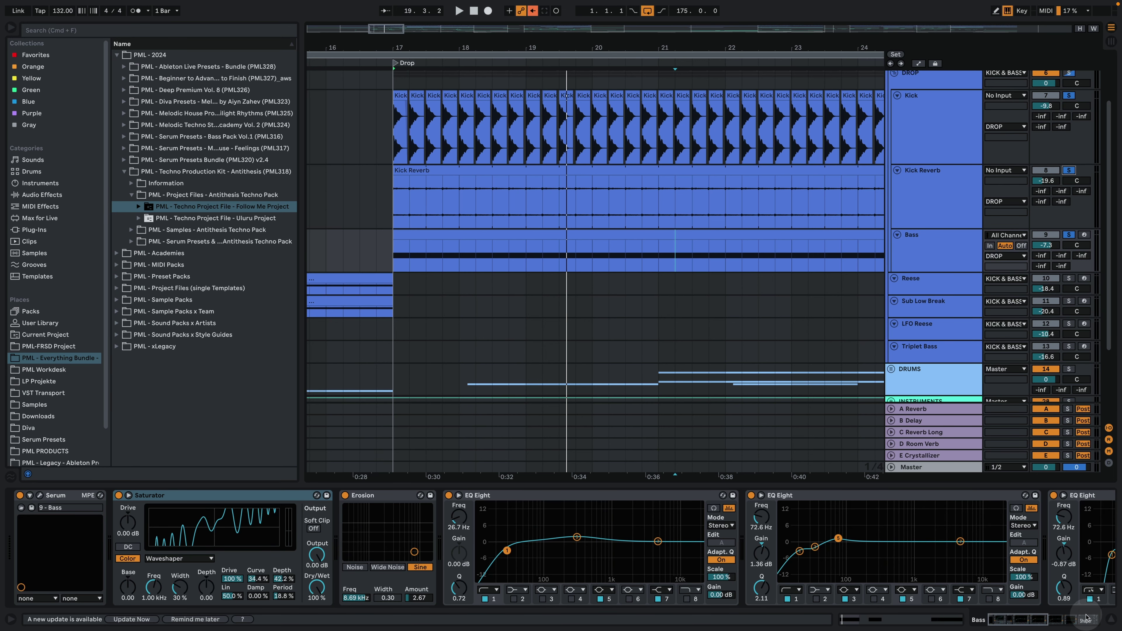
Hide the device view, select Kick Reverb, and unfold the FX group.
{"action": "left_click", "coordinate": [1108, 620]}
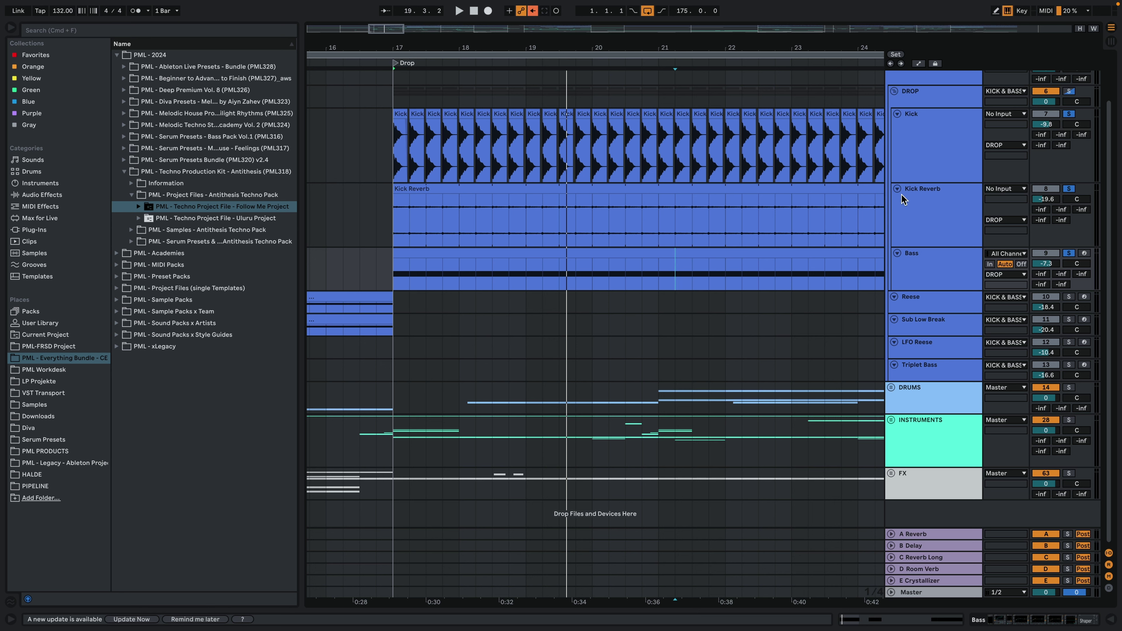
{"action": "left_click", "coordinate": [913, 189]}
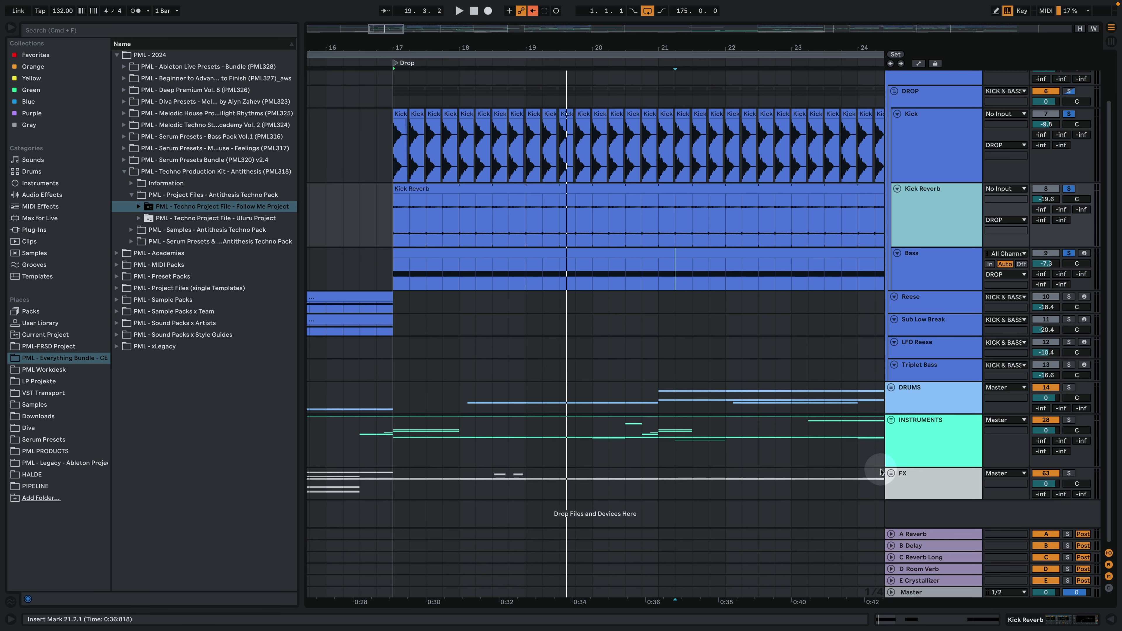
{"action": "left_click", "coordinate": [891, 473]}
{"action": "scroll", "coordinate": [874, 427], "scroll_direction": "down", "scroll_amount": 4}
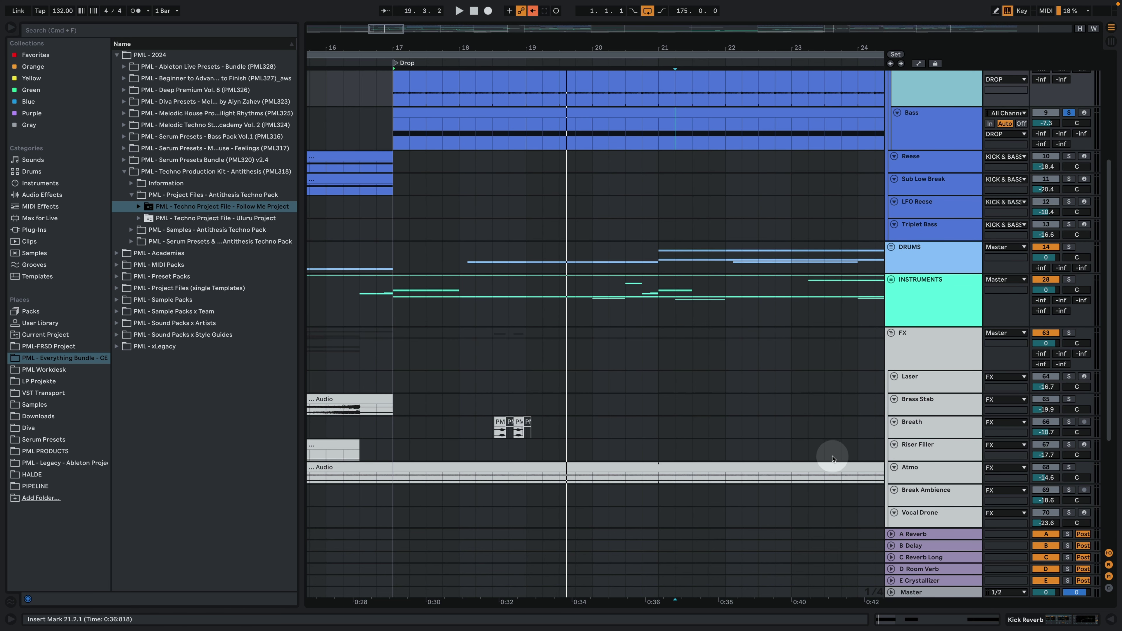
{"action": "scroll", "coordinate": [832, 457], "scroll_direction": "down", "scroll_amount": 2}
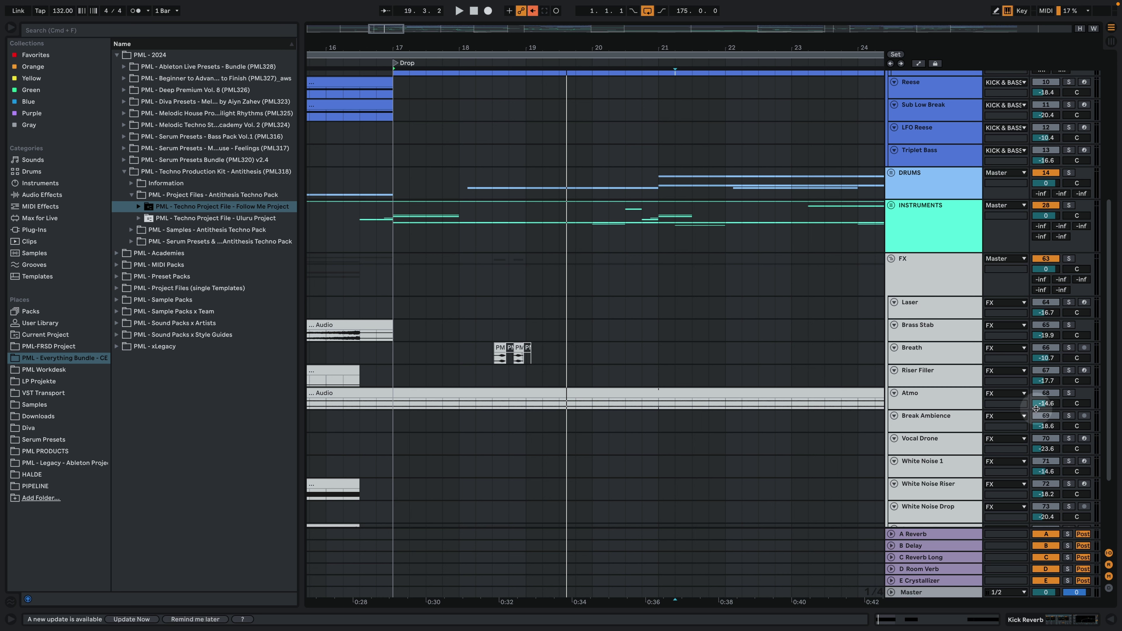
Solo Atmo, play it from bar 17, then show its device chain.
{"action": "left_click", "coordinate": [1068, 393]}
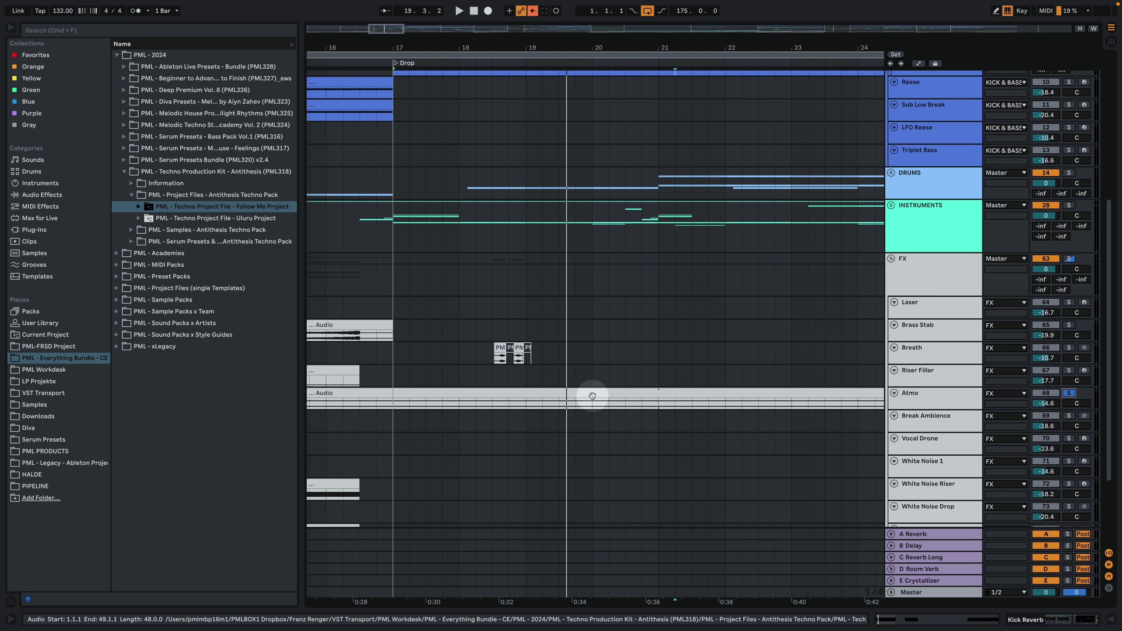
{"action": "left_click", "coordinate": [395, 406]}
{"action": "key", "text": "space"}
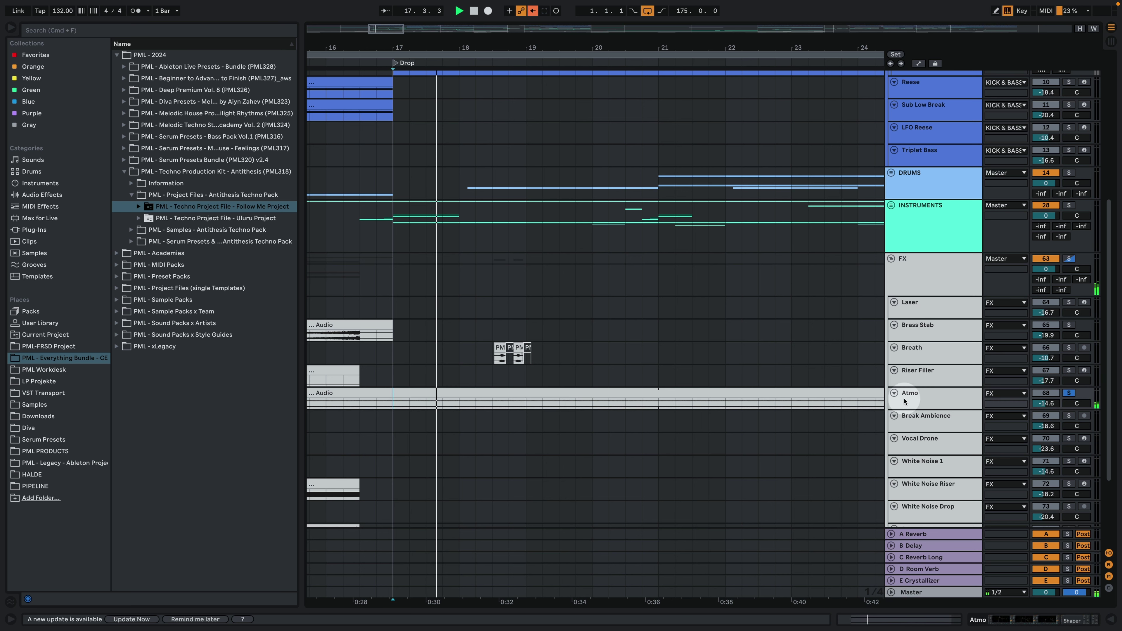
{"action": "left_click", "coordinate": [914, 393]}
{"action": "key", "text": "space"}
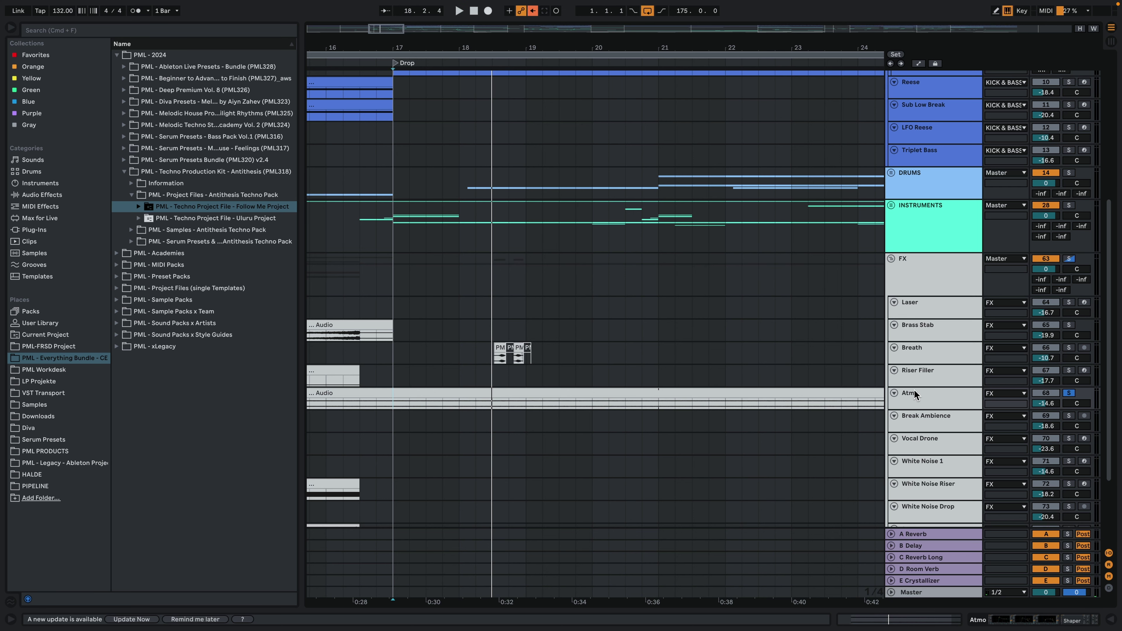
{"action": "double_click", "coordinate": [914, 390]}
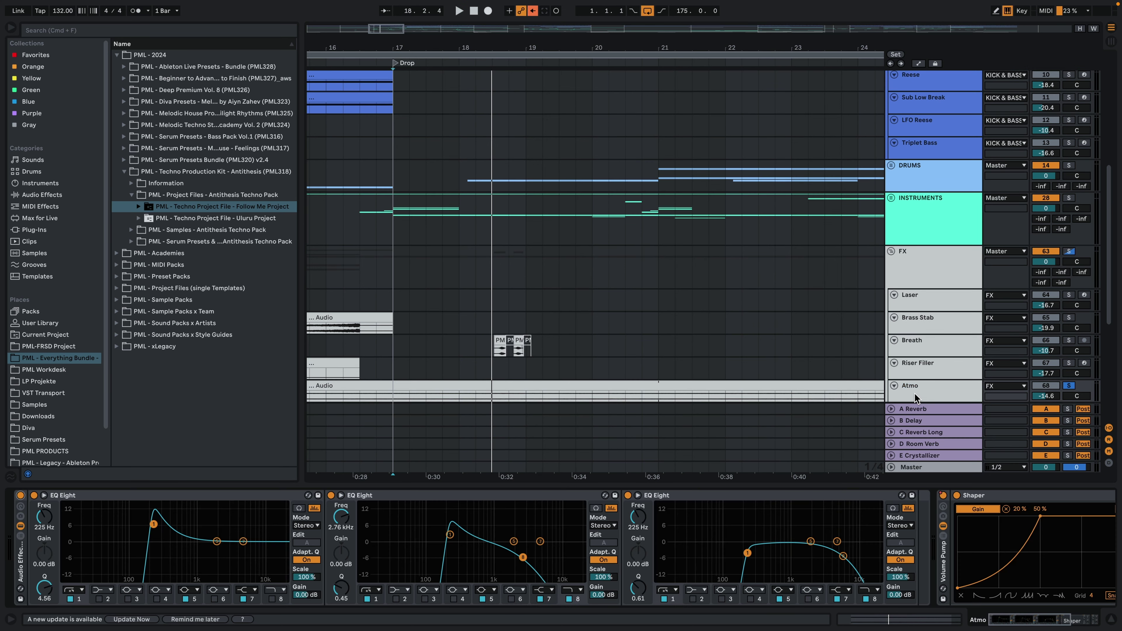
Bypass Atmo's three-EQ rack, play the Drop, and make the Atmo lane taller.
{"action": "left_click", "coordinate": [1003, 385]}
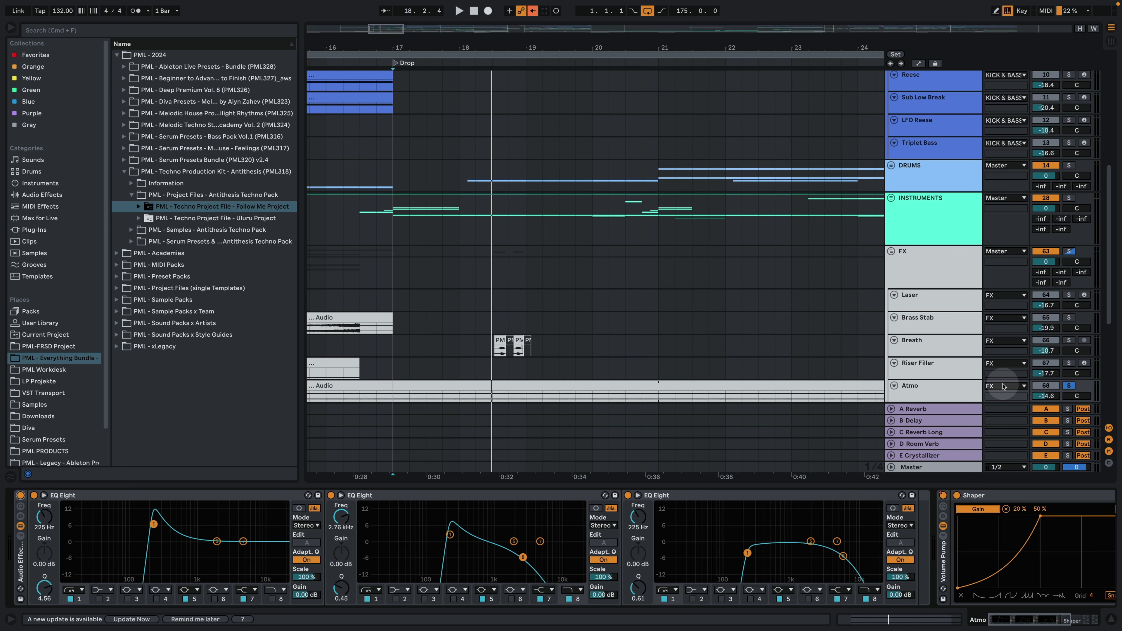
{"action": "left_click", "coordinate": [20, 494]}
{"action": "key", "text": "space"}
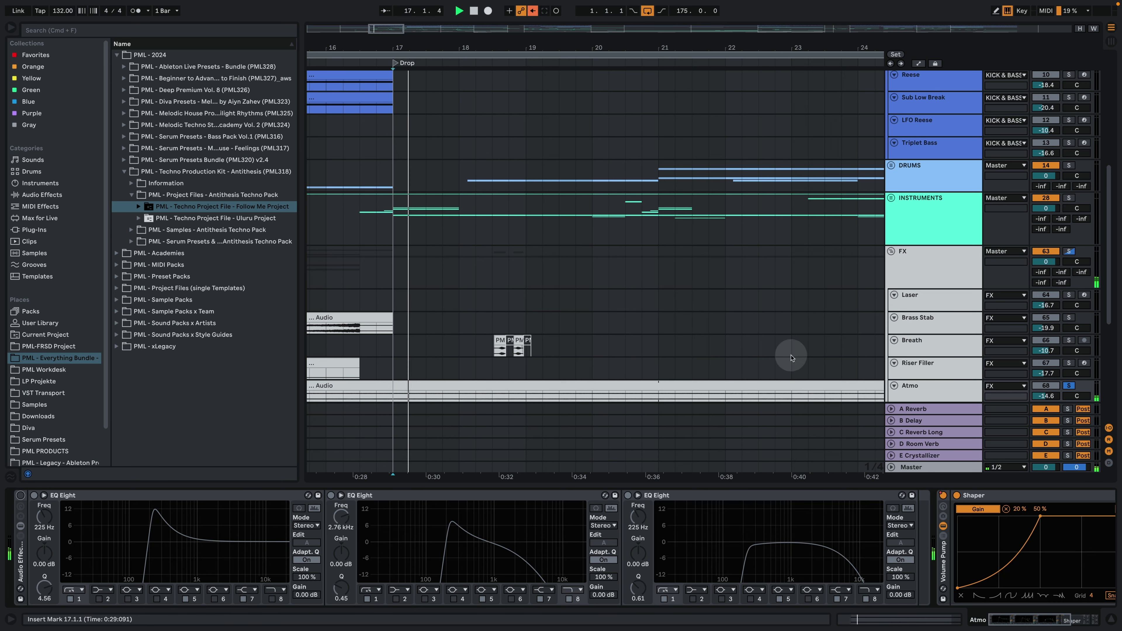
{"action": "scroll", "coordinate": [923, 349], "scroll_direction": "down", "scroll_amount": 4}
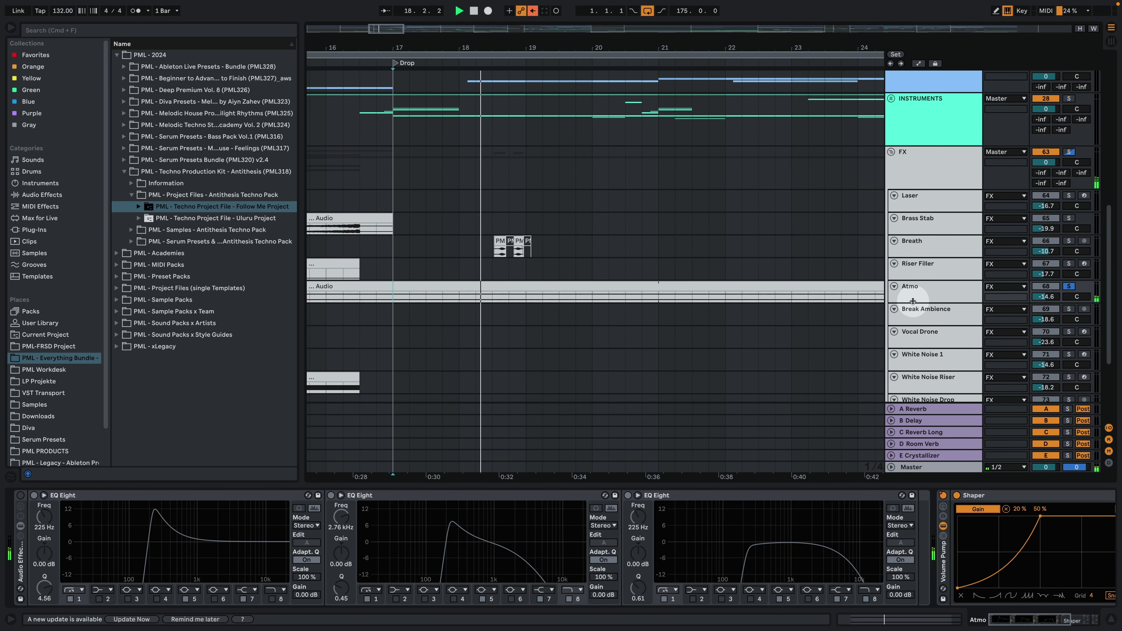
{"action": "left_click_drag", "start_coordinate": [912, 301], "coordinate": [909, 365]}
{"action": "key", "text": "space"}
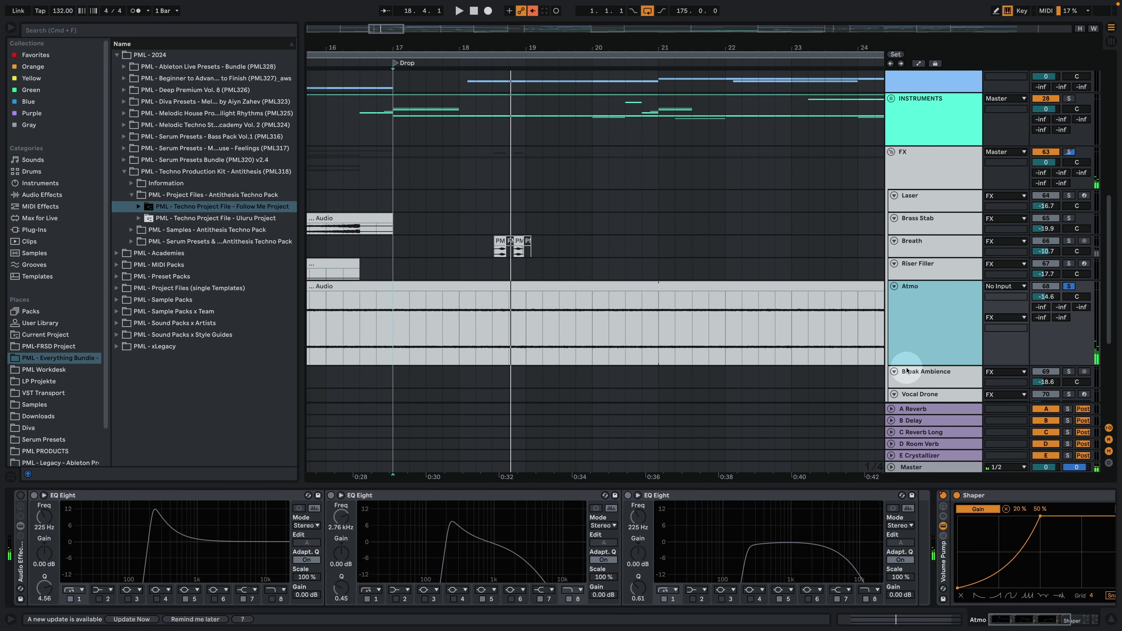
Play from bar 17 comparing the Volume Pump off and the EQ rack re-enabled.
{"action": "left_click", "coordinate": [394, 327]}
{"action": "key", "text": "space"}
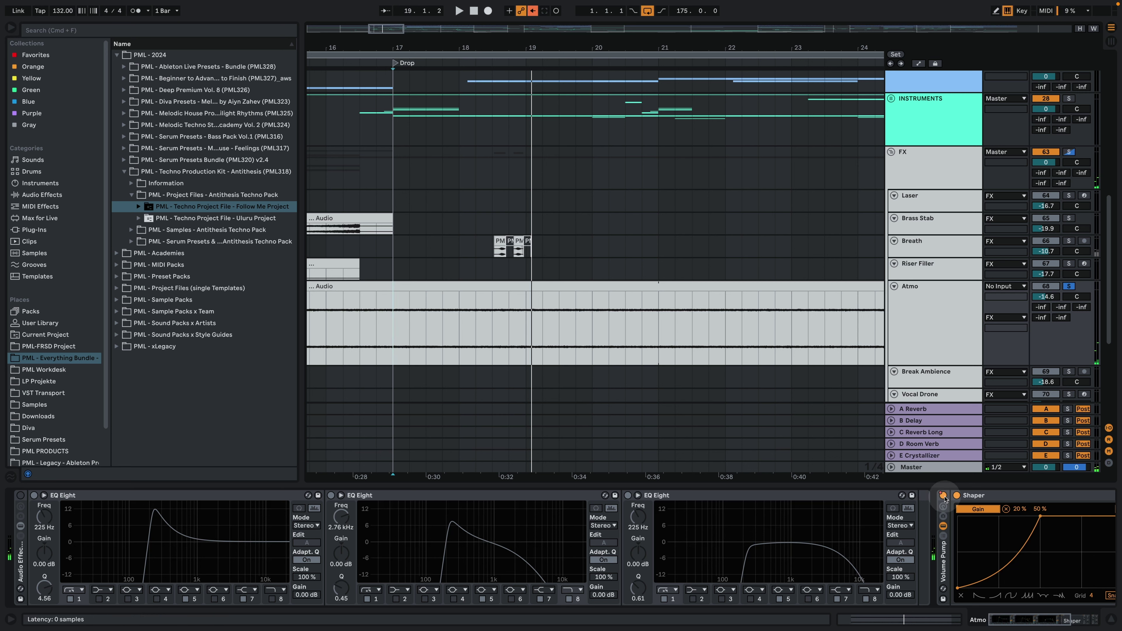
{"action": "left_click", "coordinate": [942, 495]}
{"action": "key", "text": "space"}
{"action": "key", "text": "space"}
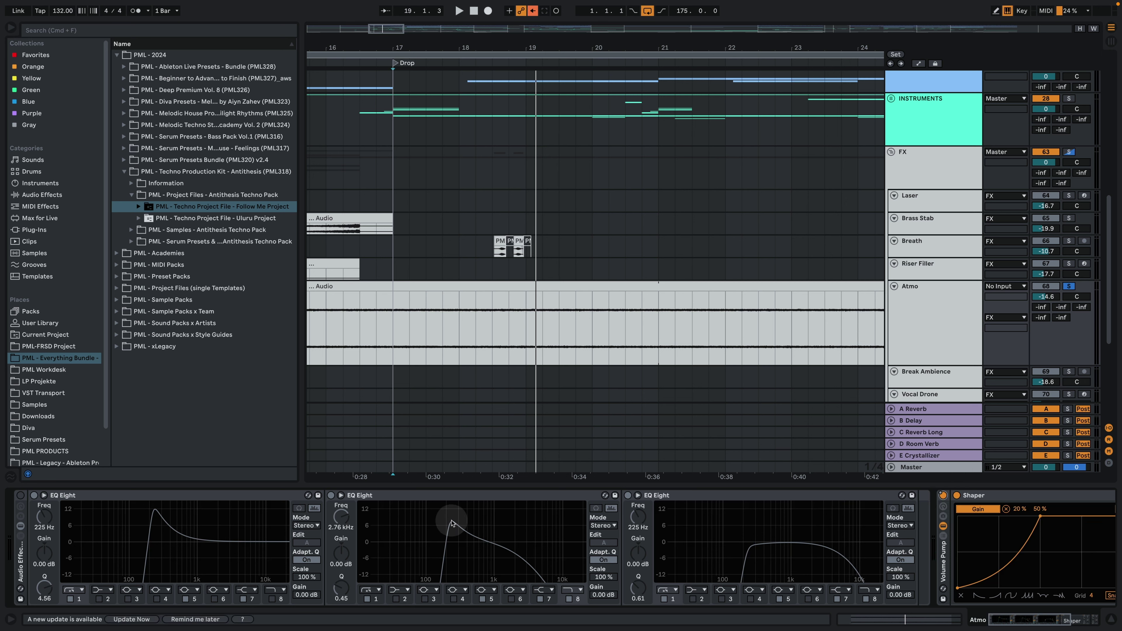
{"action": "left_click", "coordinate": [20, 496]}
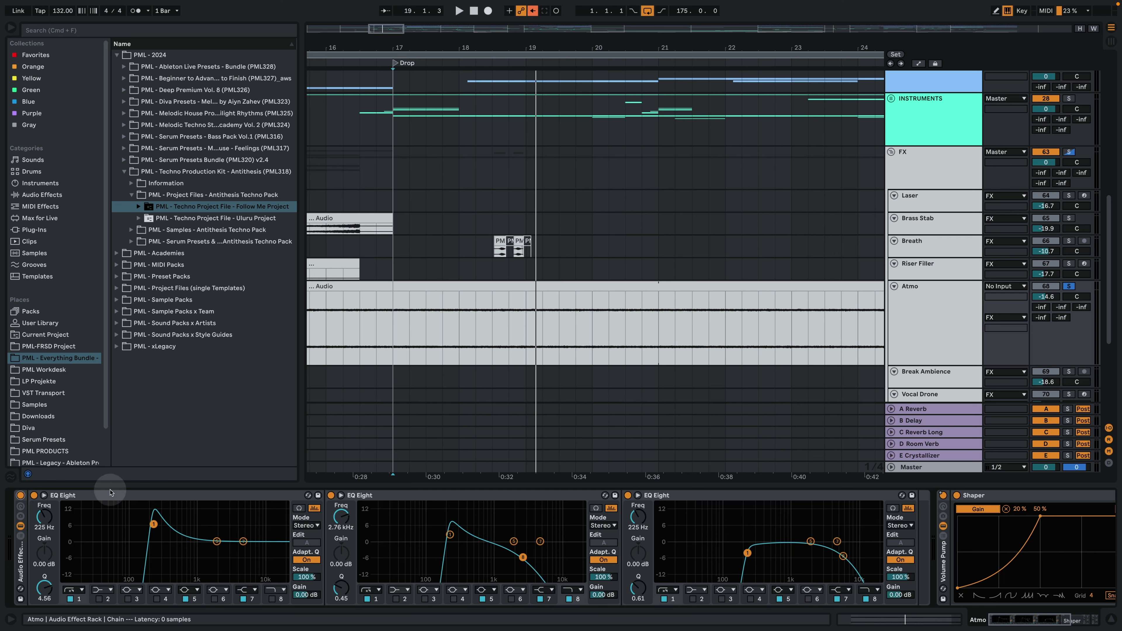
{"action": "key", "text": "space"}
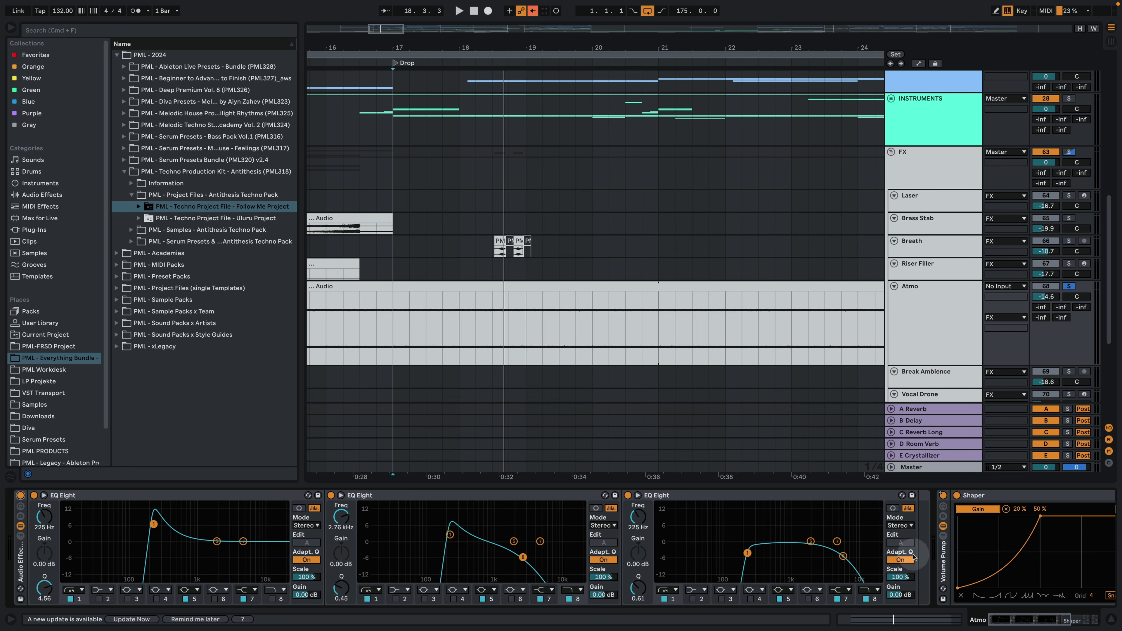
{"action": "key", "text": "space"}
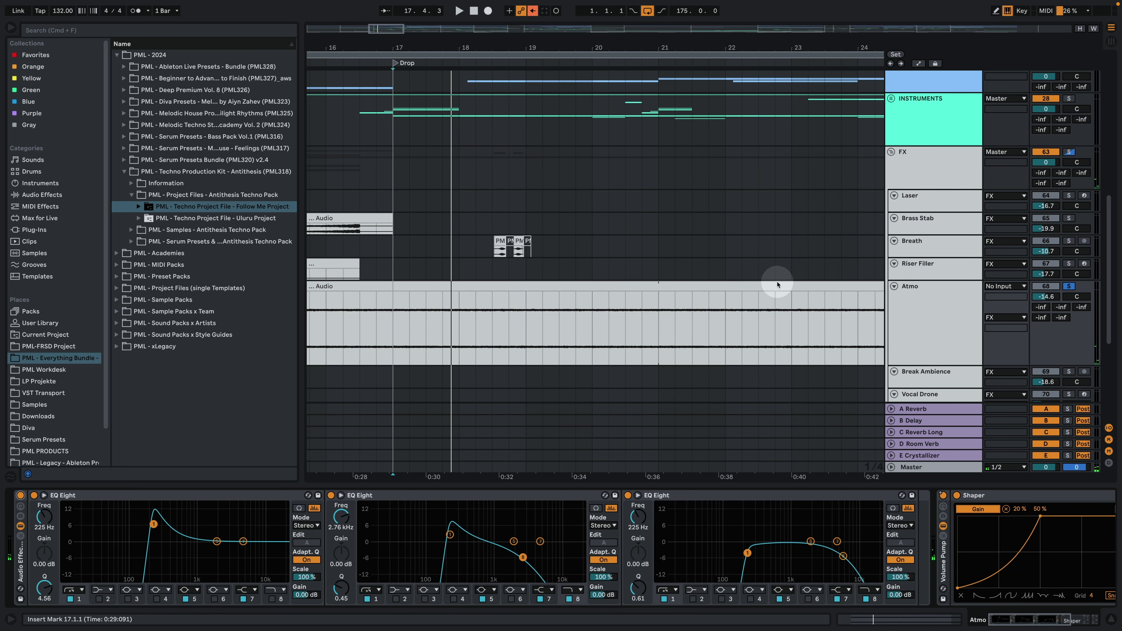
{"action": "scroll", "coordinate": [857, 276], "scroll_direction": "up", "scroll_amount": 10}
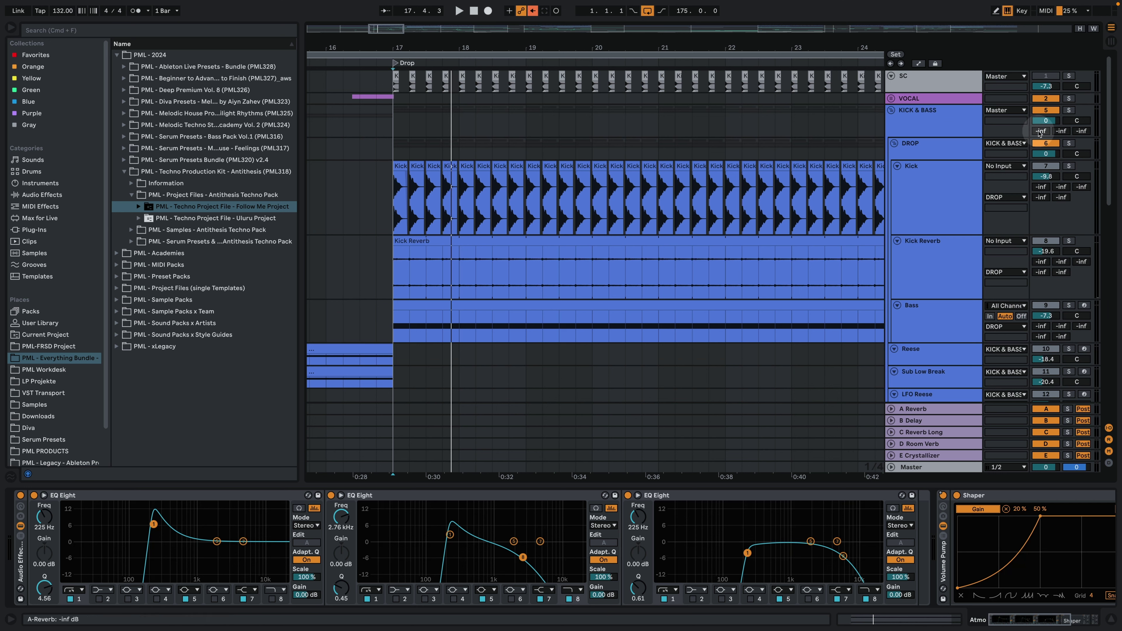
Solo the KICK & BASS group, play from the Drop, and toggle the Atmo track's solo off and on.
{"action": "left_click", "coordinate": [1070, 117]}
{"action": "left_click", "coordinate": [1069, 111]}
{"action": "key", "text": "space"}
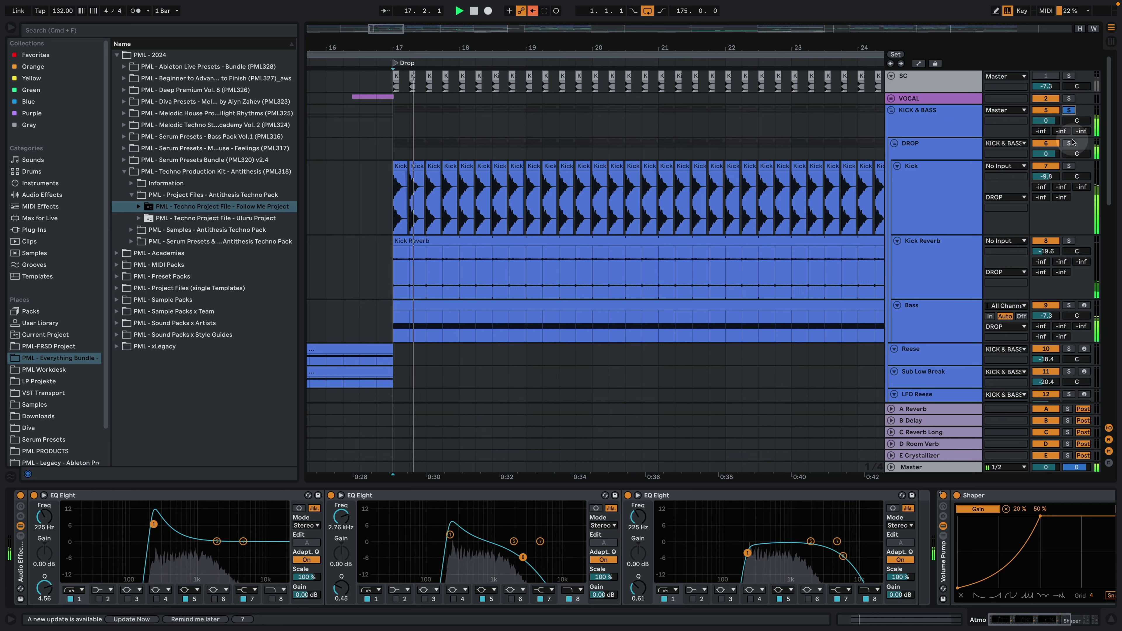
{"action": "scroll", "coordinate": [947, 301], "scroll_direction": "down", "scroll_amount": 10}
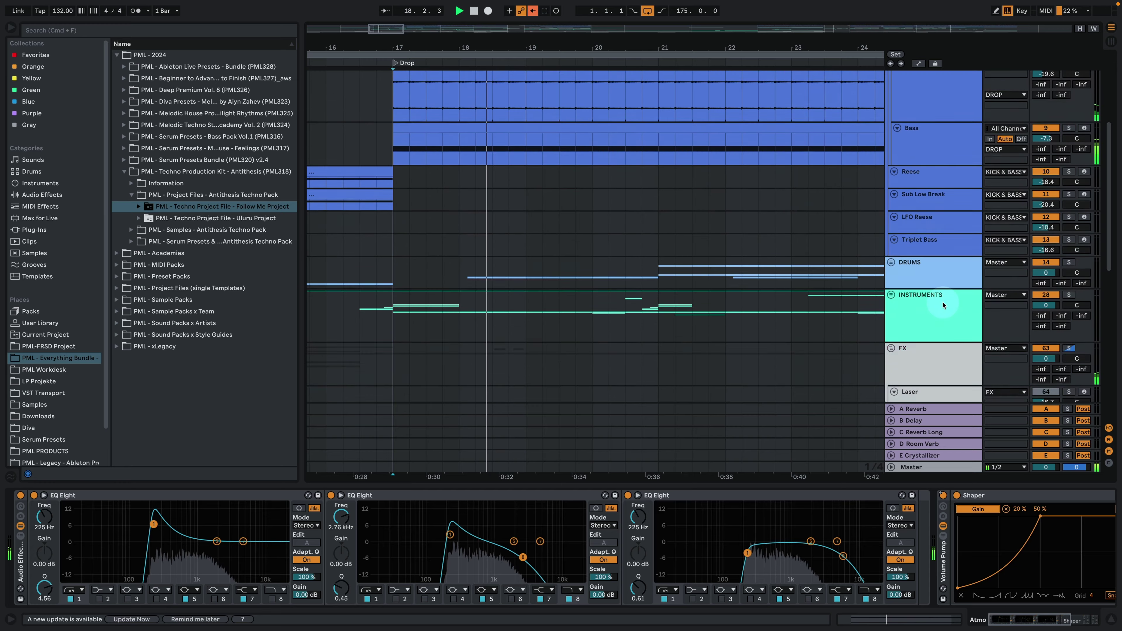
{"action": "left_click", "coordinate": [1069, 304]}
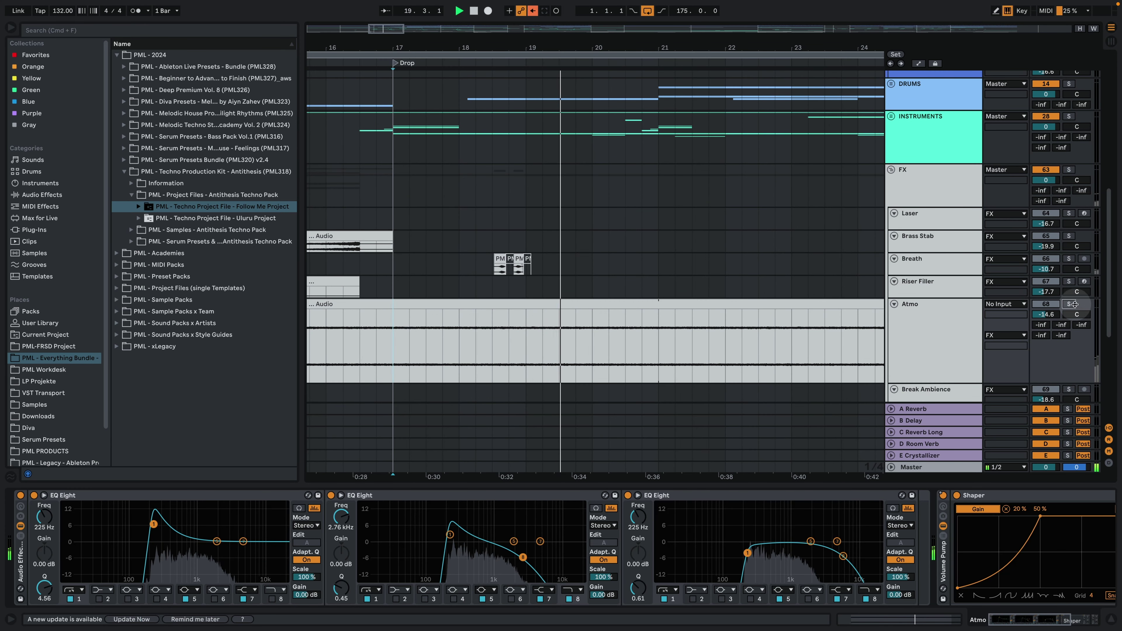
{"action": "left_click", "coordinate": [1069, 303]}
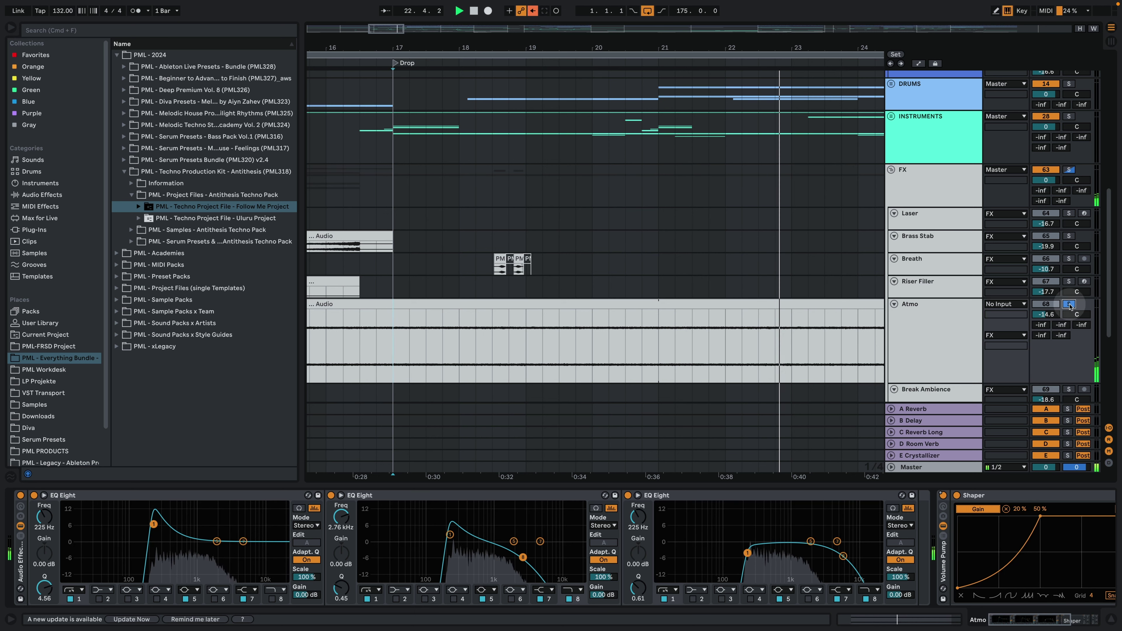
Zoom out to about bars 14–44, stop playback, unfold DRUMS and select the Fast Perc track.
{"action": "left_click_drag", "start_coordinate": [552, 40], "coordinate": [480, 39]}
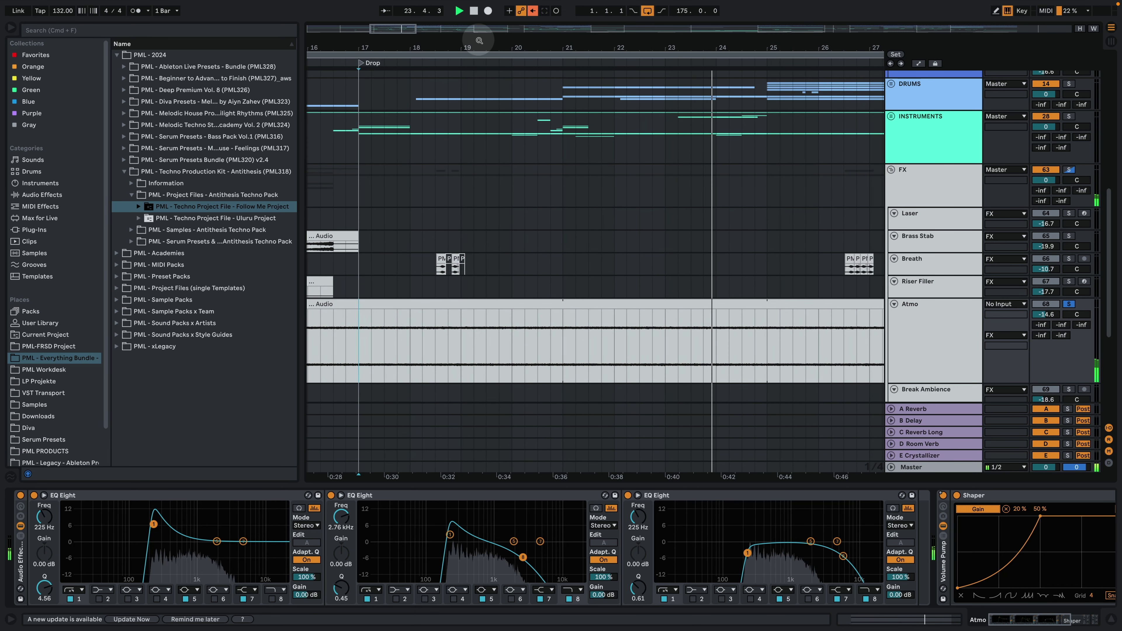
{"action": "key", "text": "space"}
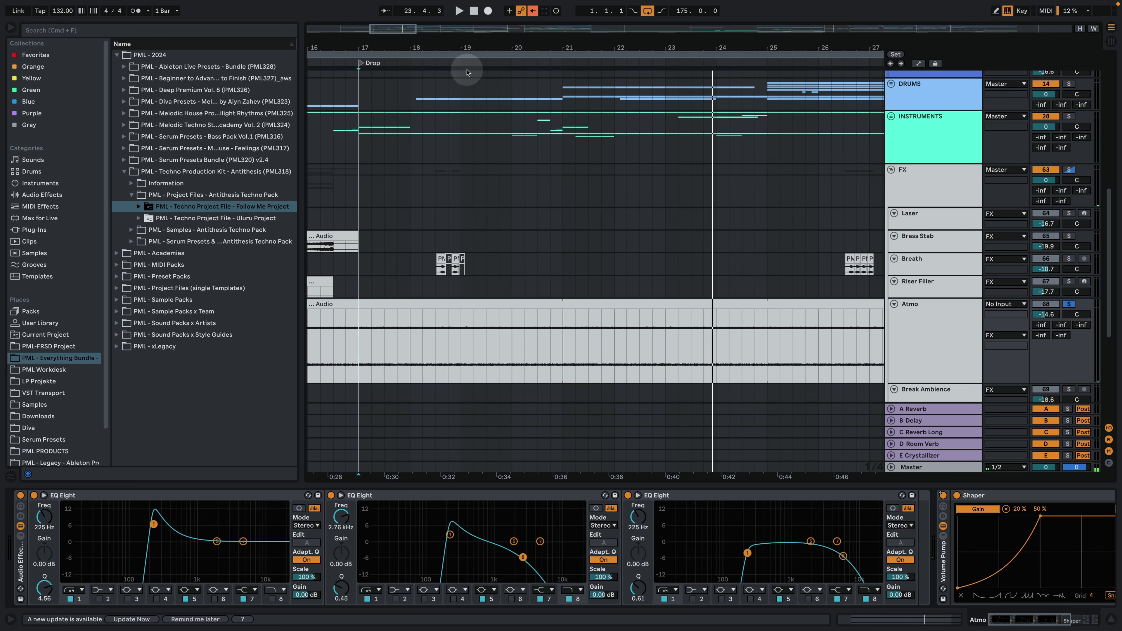
{"action": "scroll", "coordinate": [543, 177], "scroll_direction": "up", "scroll_amount": 5}
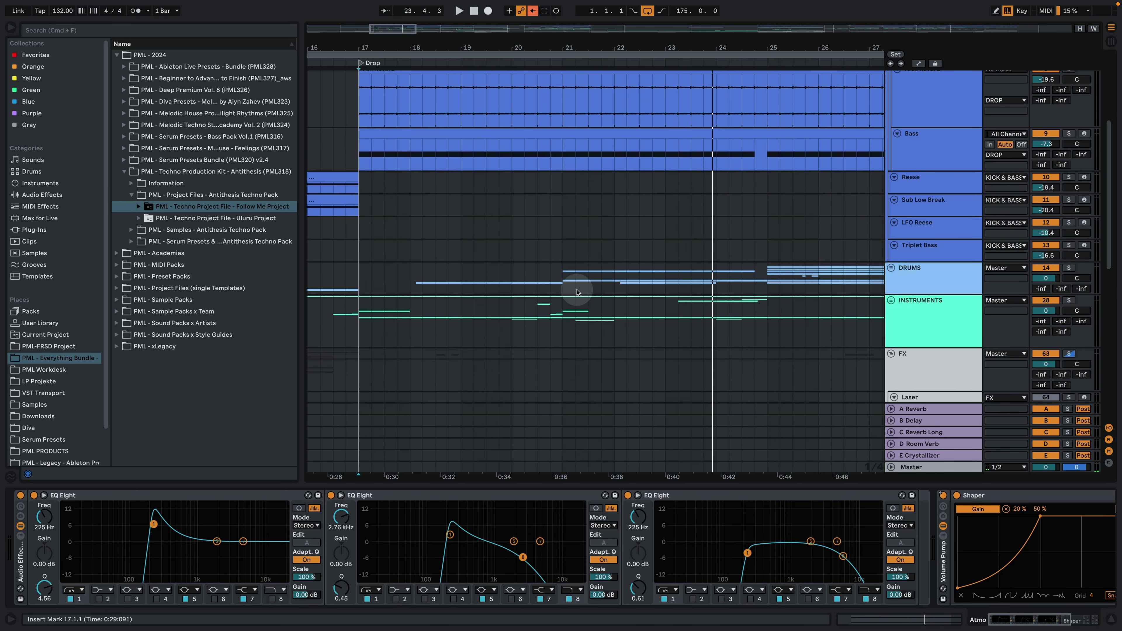
{"action": "left_click", "coordinate": [891, 268]}
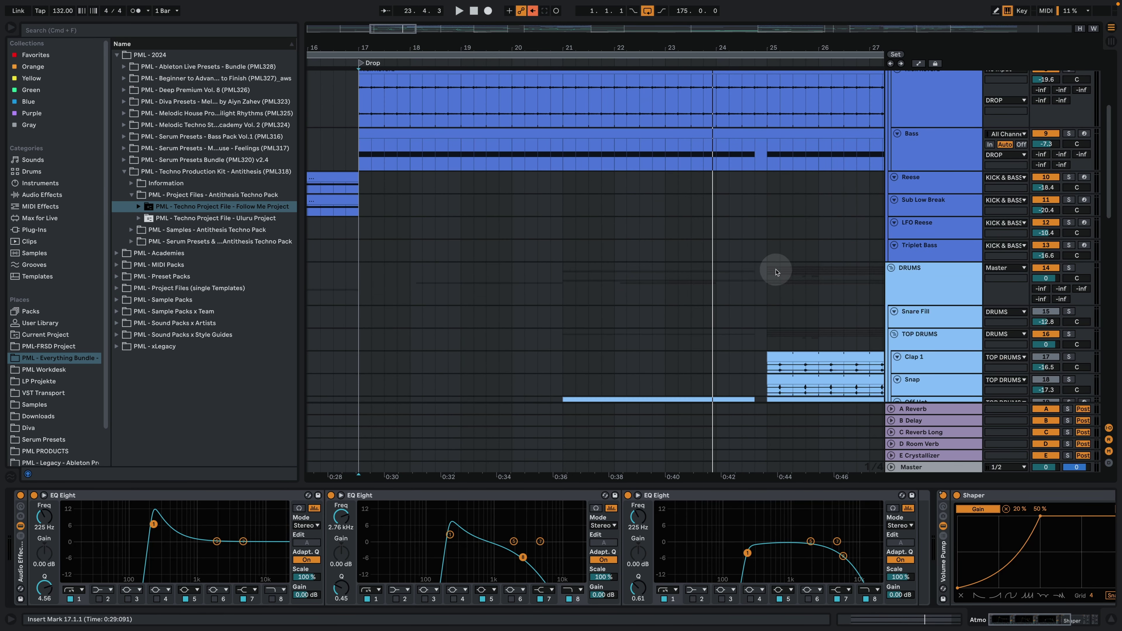
{"action": "scroll", "coordinate": [776, 271], "scroll_direction": "down", "scroll_amount": 6}
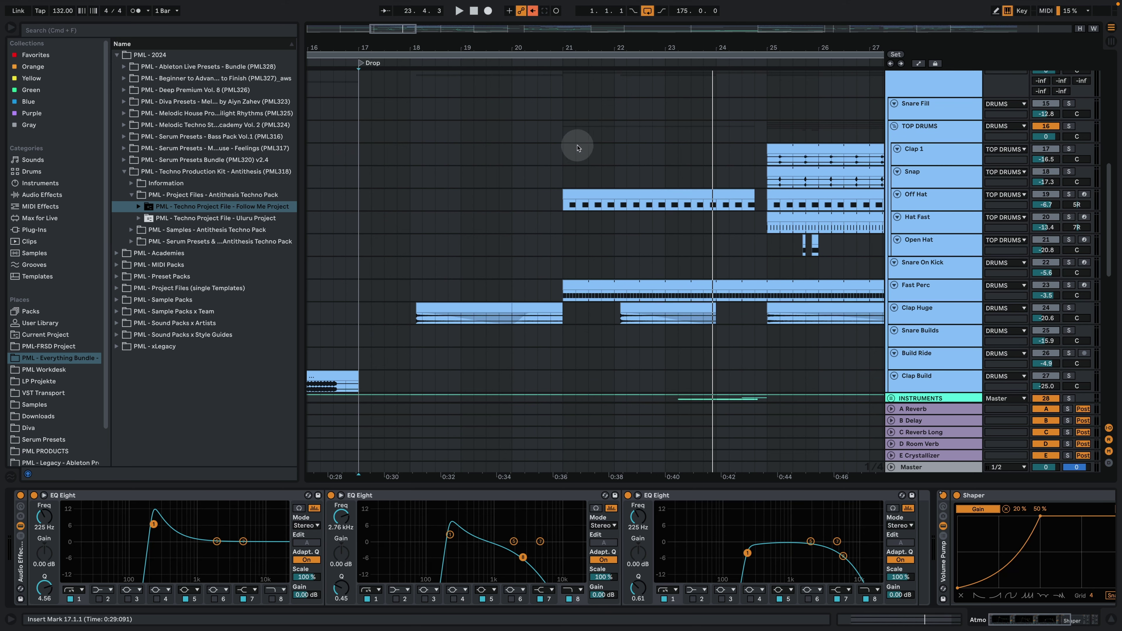
{"action": "left_click_drag", "start_coordinate": [538, 44], "coordinate": [434, 46]}
{"action": "scroll", "coordinate": [547, 185], "scroll_direction": "down", "scroll_amount": 2}
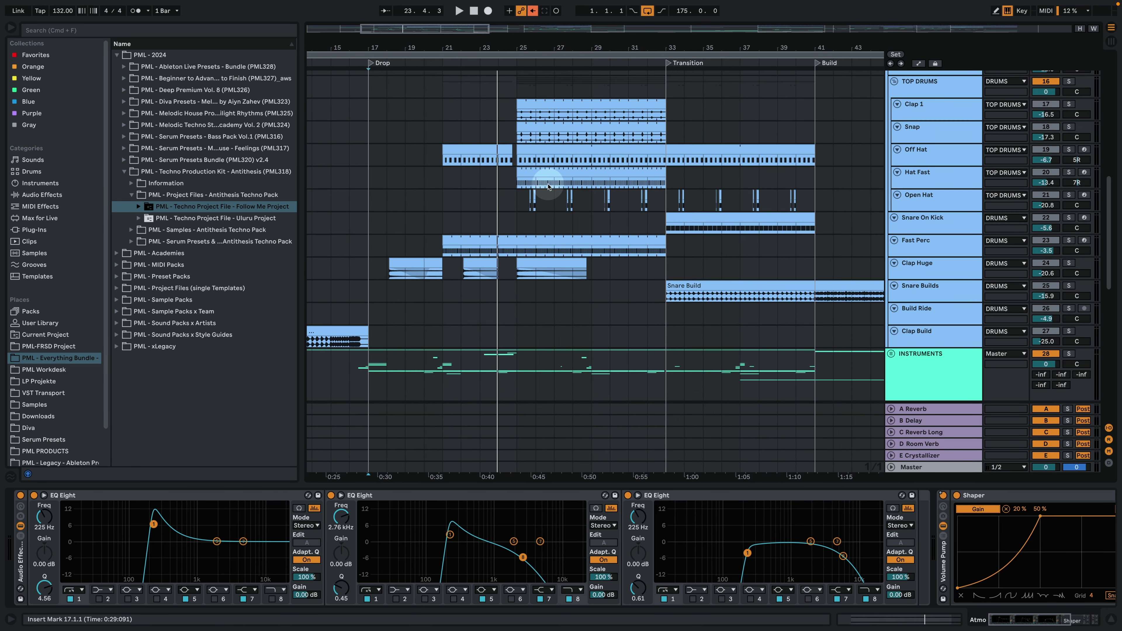
{"action": "left_click", "coordinate": [947, 244]}
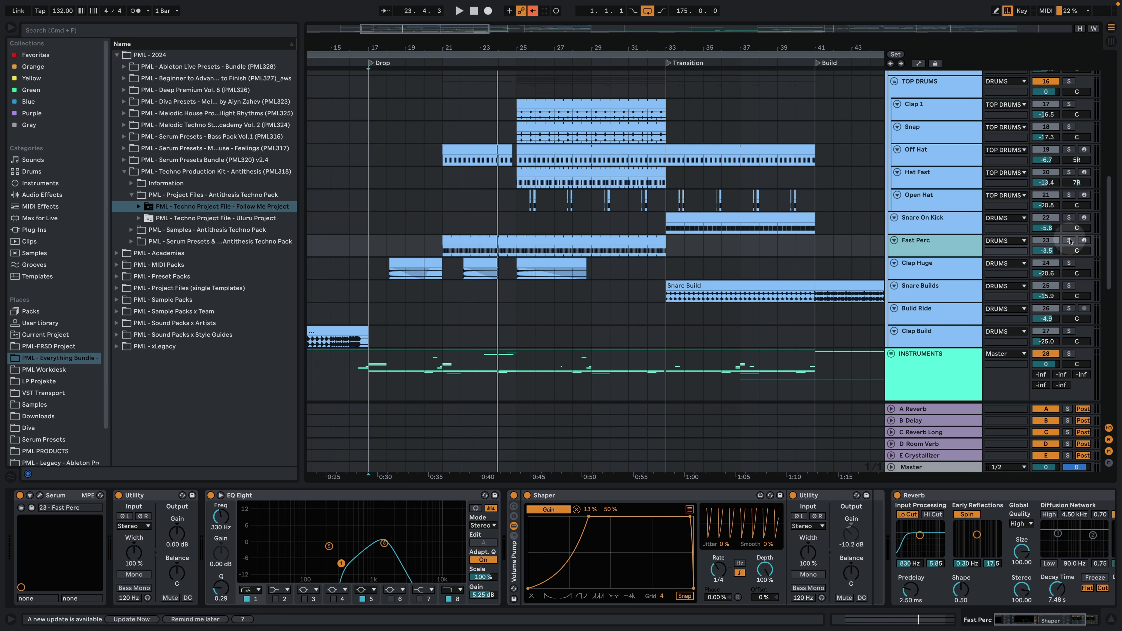
Select the Fast Perc clip (bars 21–33), solo Fast Perc and play it from bar 21.
{"action": "left_click", "coordinate": [486, 236]}
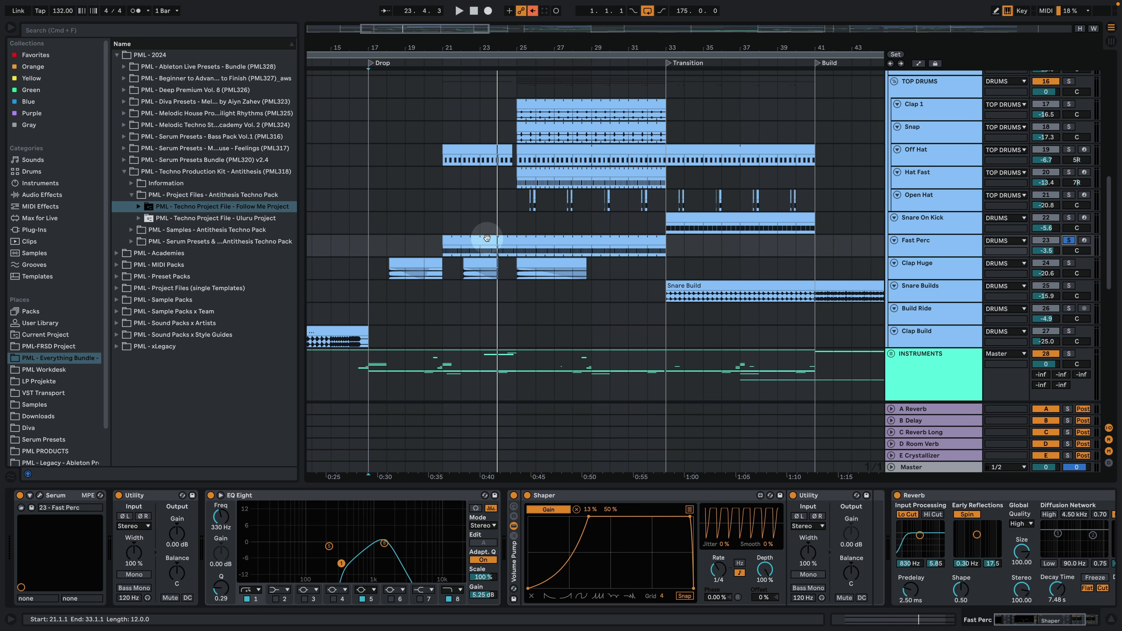
{"action": "key", "text": "space"}
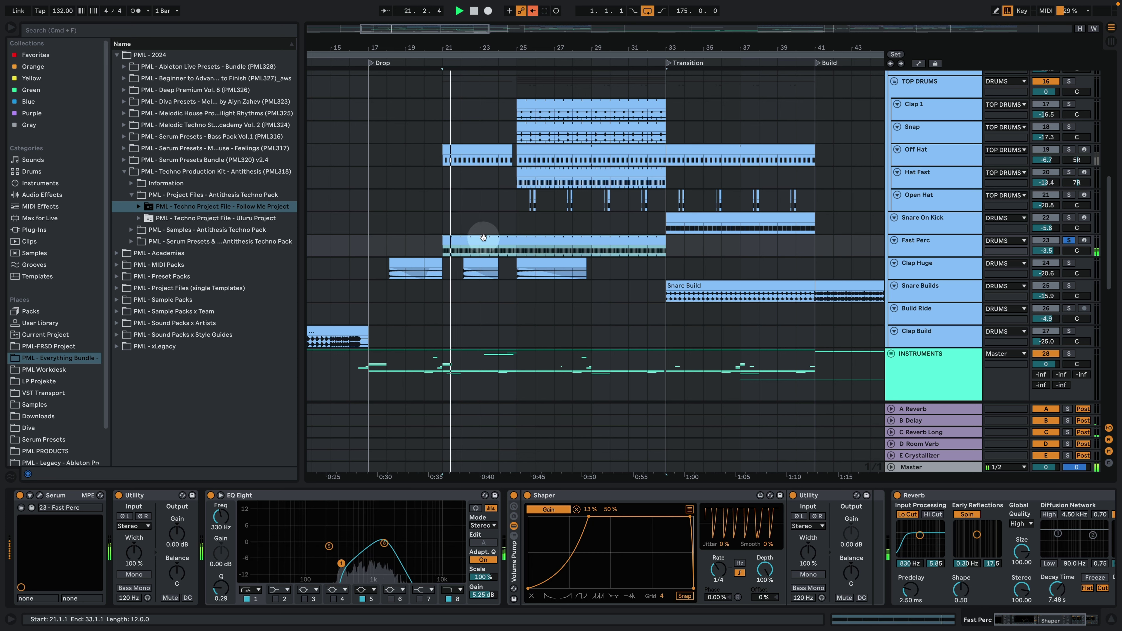
{"action": "left_click", "coordinate": [941, 241]}
{"action": "key", "text": "space"}
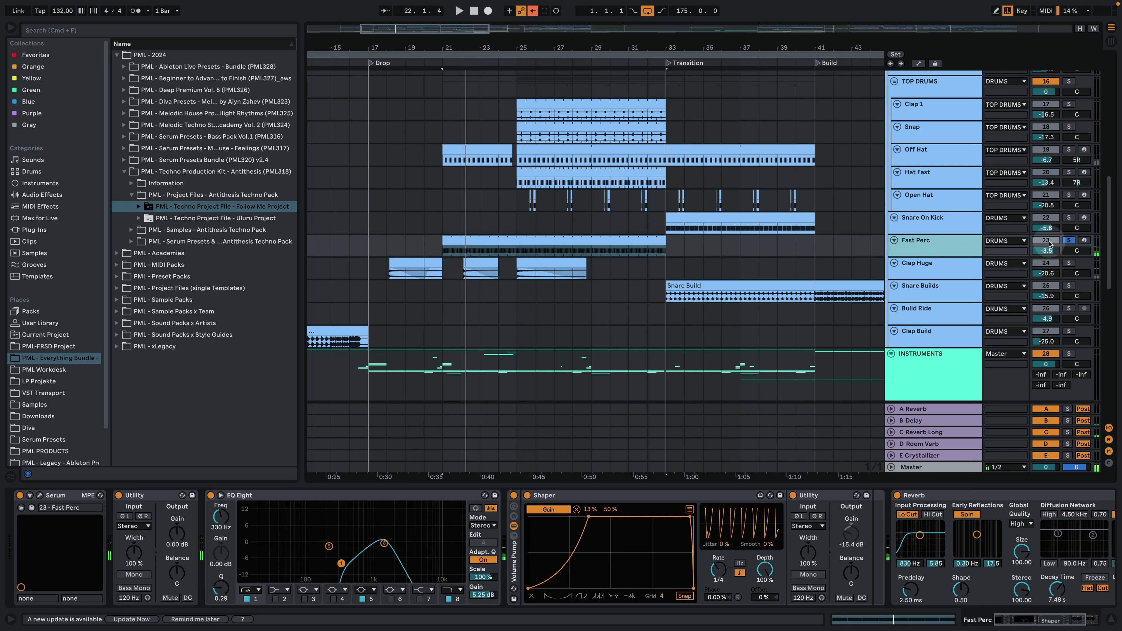
{"action": "left_click", "coordinate": [1069, 241]}
{"action": "key", "text": "space"}
{"action": "left_click", "coordinate": [933, 244]}
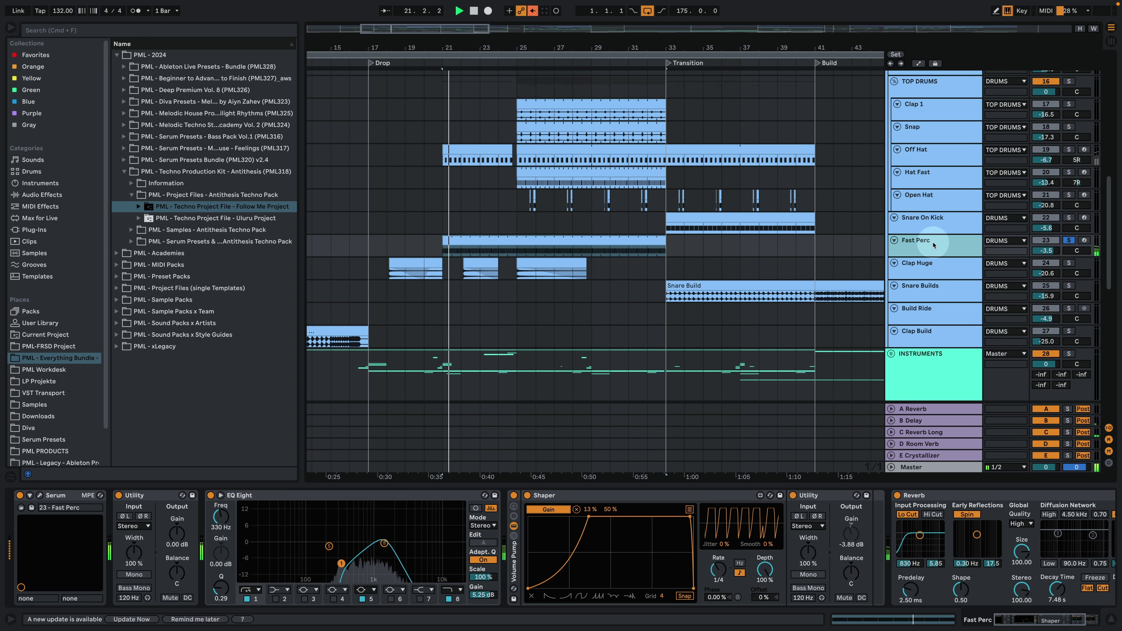
{"action": "left_click", "coordinate": [435, 246]}
Inspect the Fast Perc clip's MIDI notes, then return, solo Fast Perc and open its Serum window.
{"action": "double_click", "coordinate": [435, 245]}
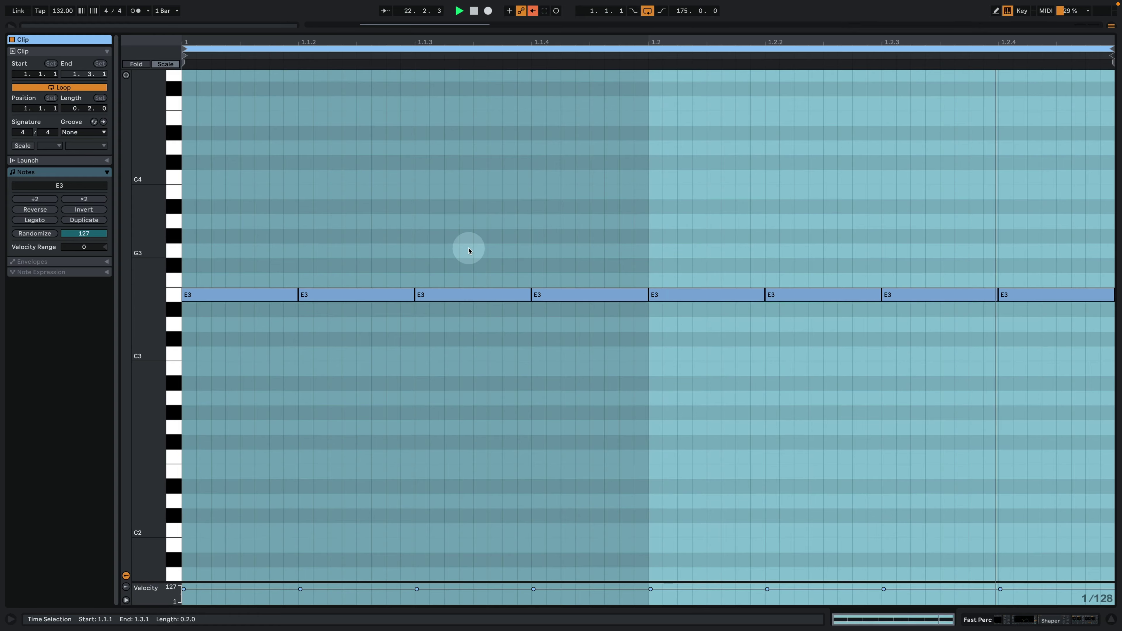
{"action": "left_click", "coordinate": [473, 238]}
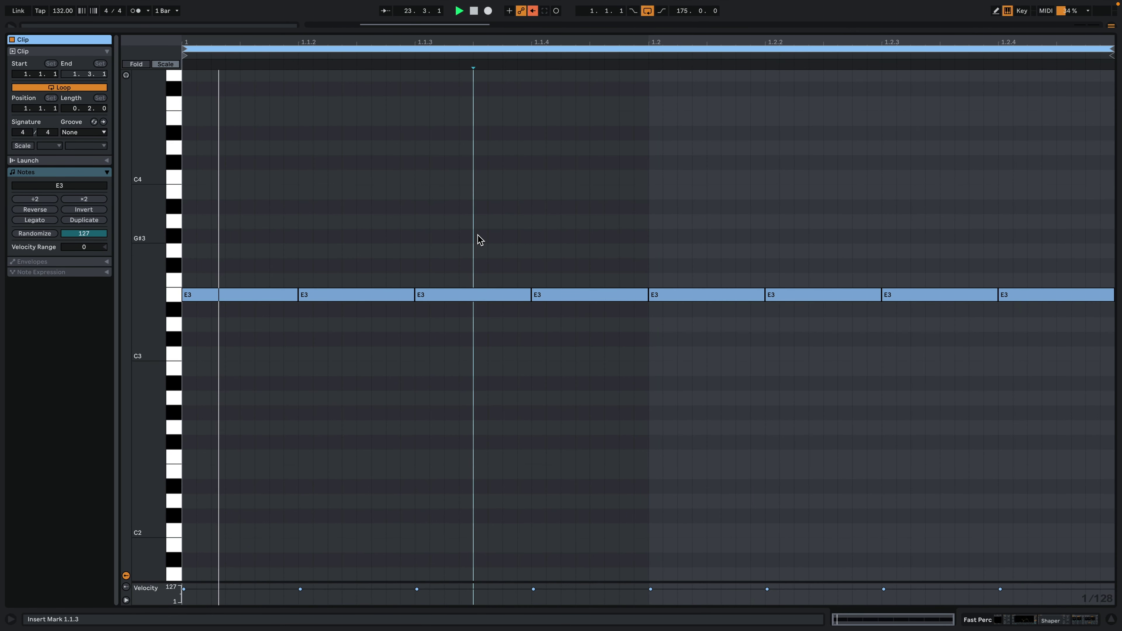
{"action": "left_click", "coordinate": [1014, 619]}
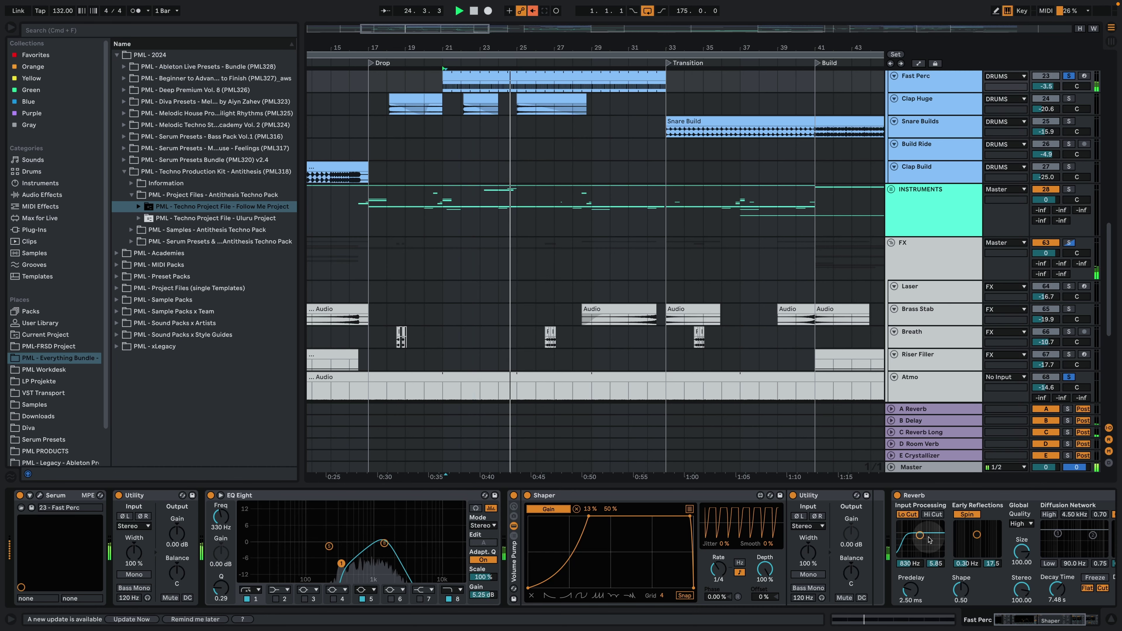
{"action": "scroll", "coordinate": [551, 193], "scroll_direction": "up", "scroll_amount": 2}
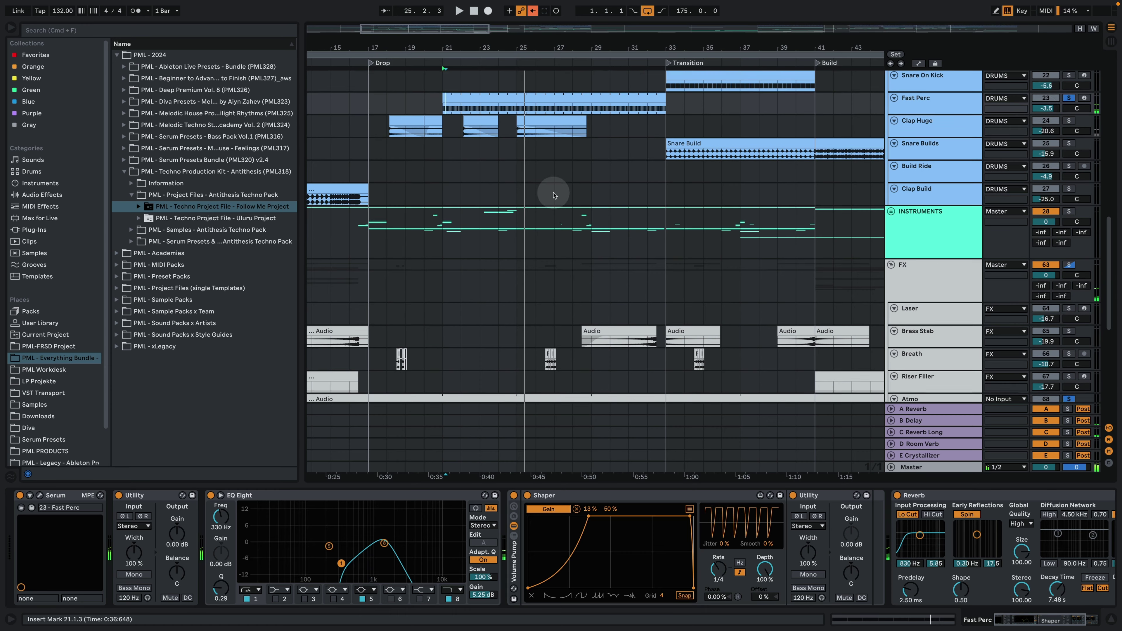
{"action": "left_click", "coordinate": [1069, 124]}
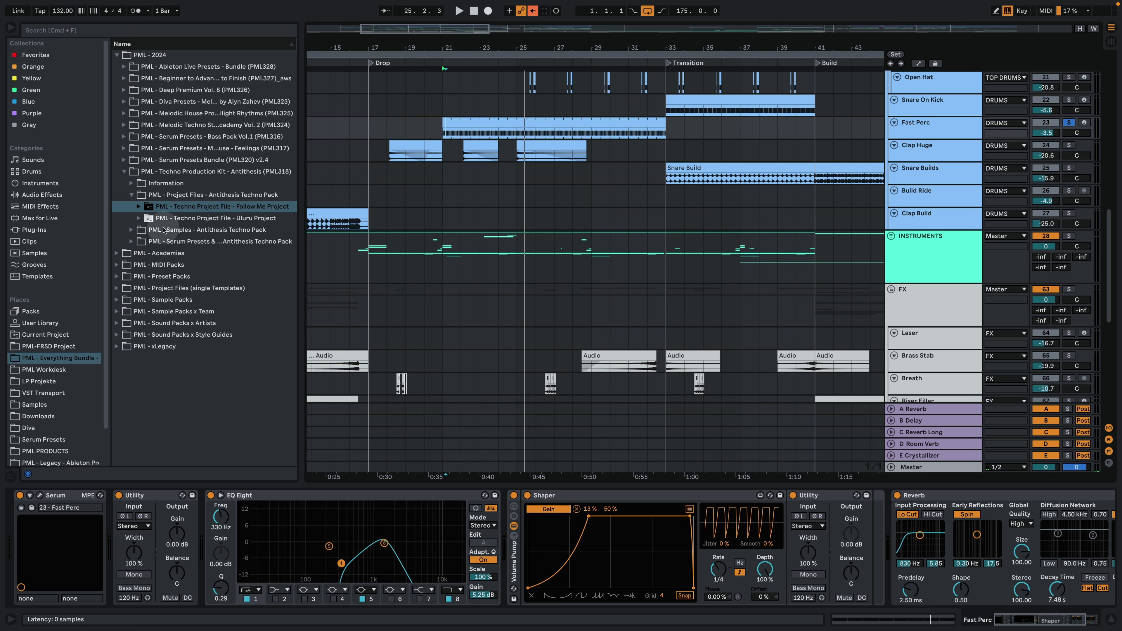
{"action": "key", "text": "super+alt+p"}
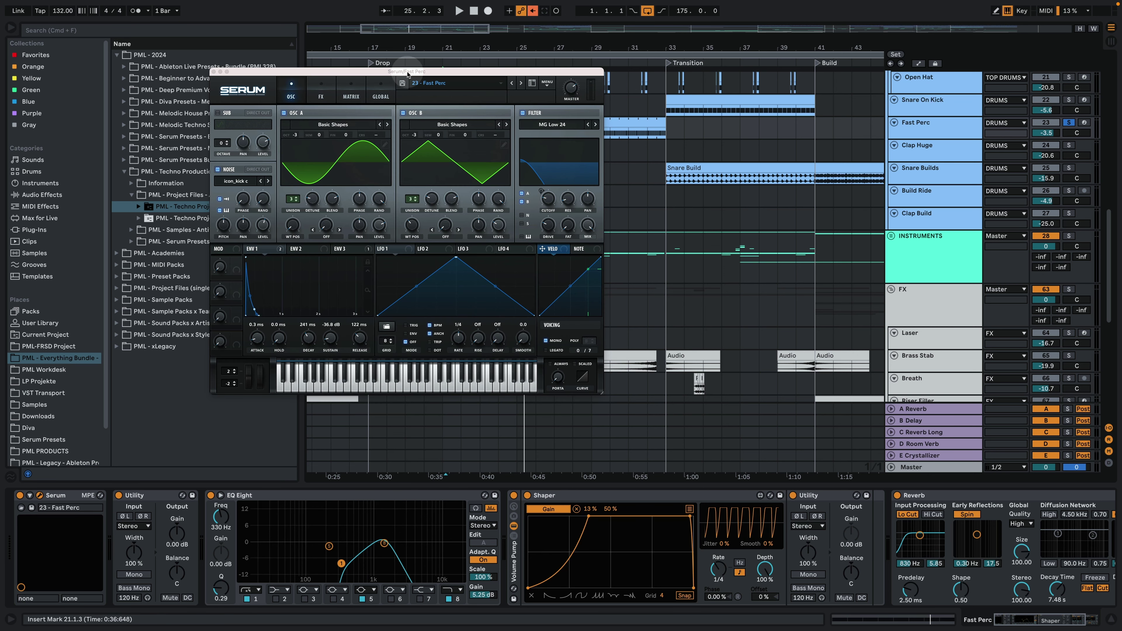
Move the Serum window aside and audition the Fast Perc clip selection from bar 21 to 33.
{"action": "left_click_drag", "start_coordinate": [406, 73], "coordinate": [326, 69]}
{"action": "left_click", "coordinate": [610, 121]}
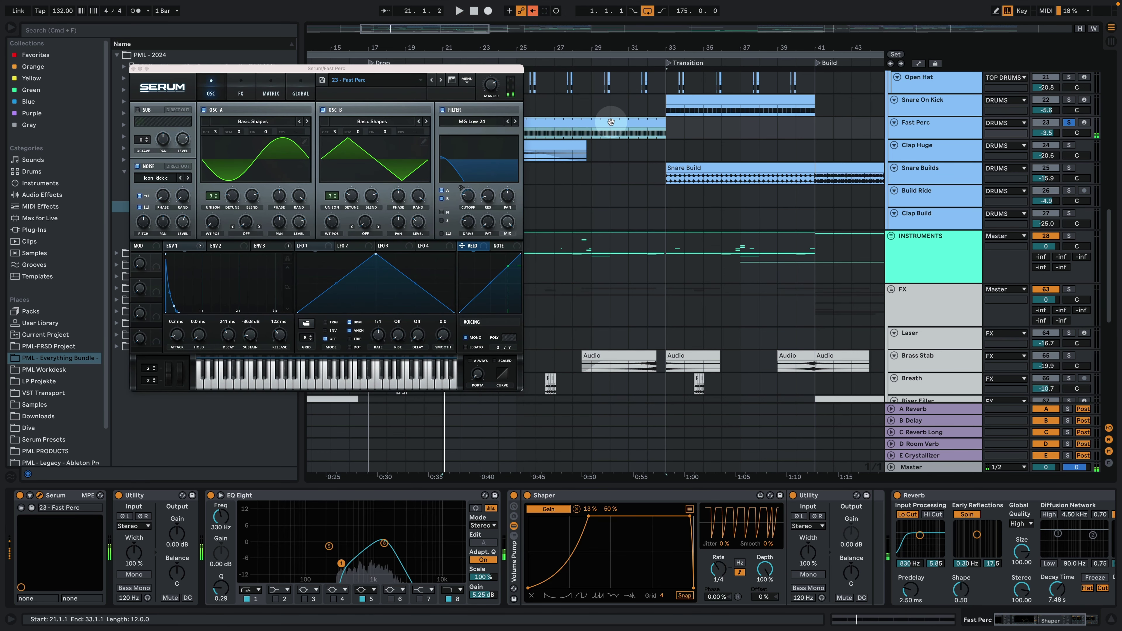
{"action": "left_click", "coordinate": [310, 81]}
{"action": "left_click_drag", "start_coordinate": [315, 73], "coordinate": [294, 100]}
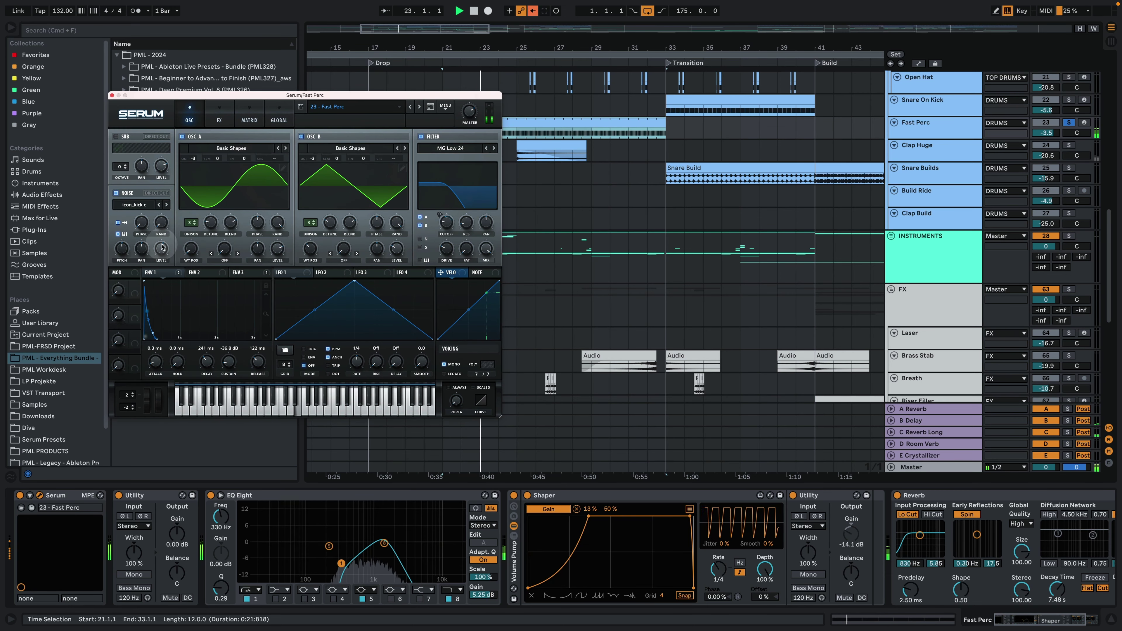
{"action": "key", "text": "space"}
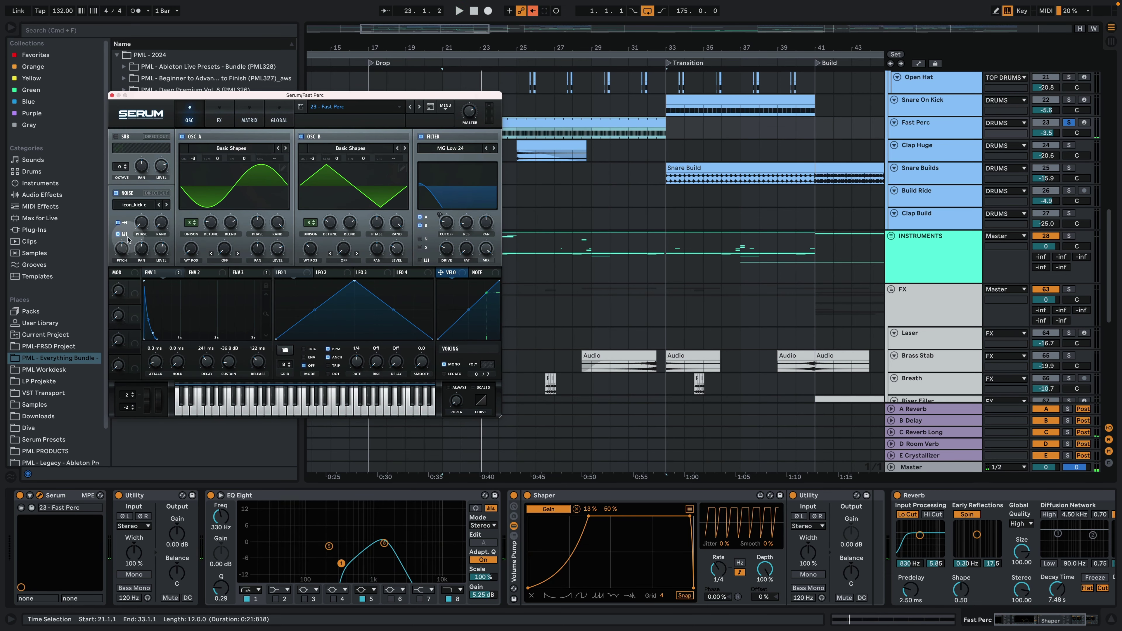
{"action": "key", "text": "space"}
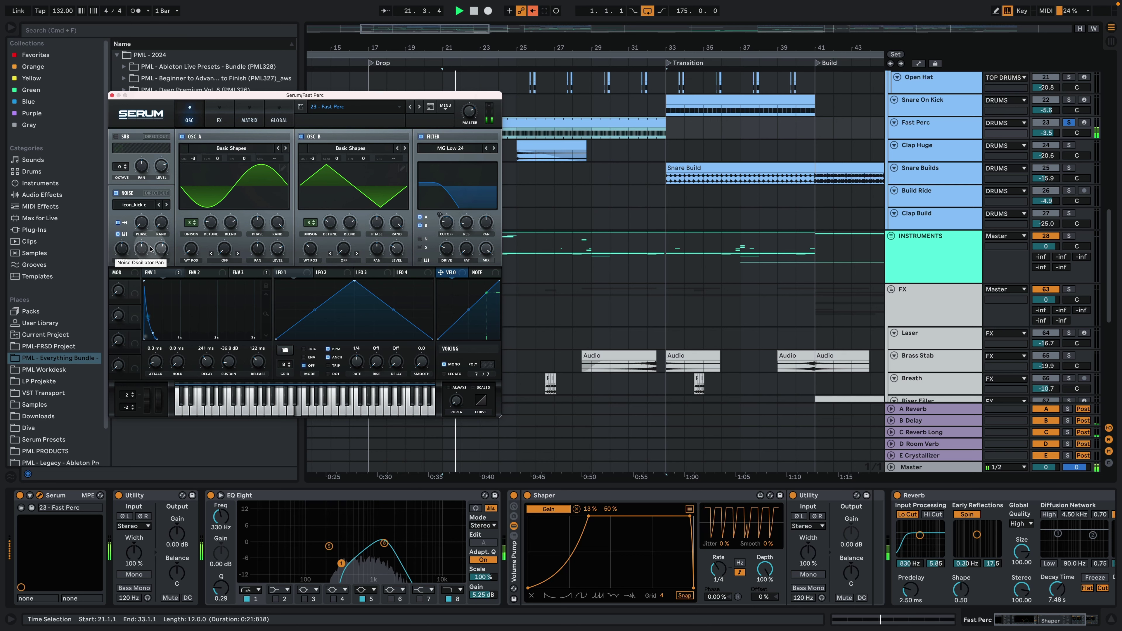
{"action": "key", "text": "space"}
Mute Serum's oscillators A and B during playback, then turn both back on.
{"action": "left_click", "coordinate": [181, 136]}
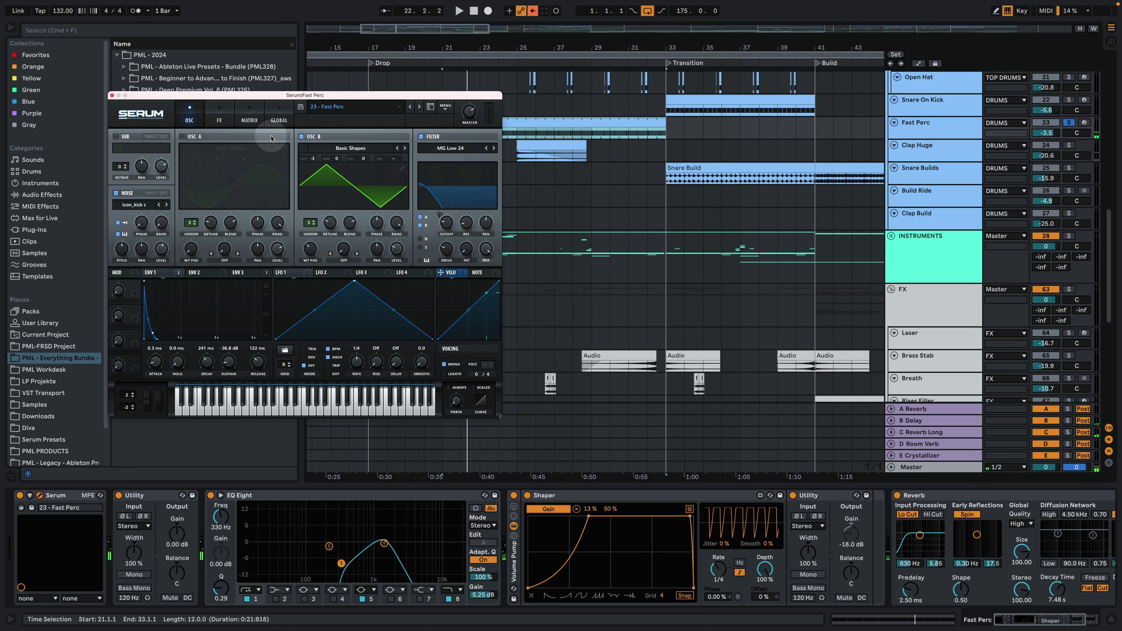
{"action": "left_click", "coordinate": [302, 137]}
{"action": "key", "text": "space"}
{"action": "left_click", "coordinate": [302, 137]}
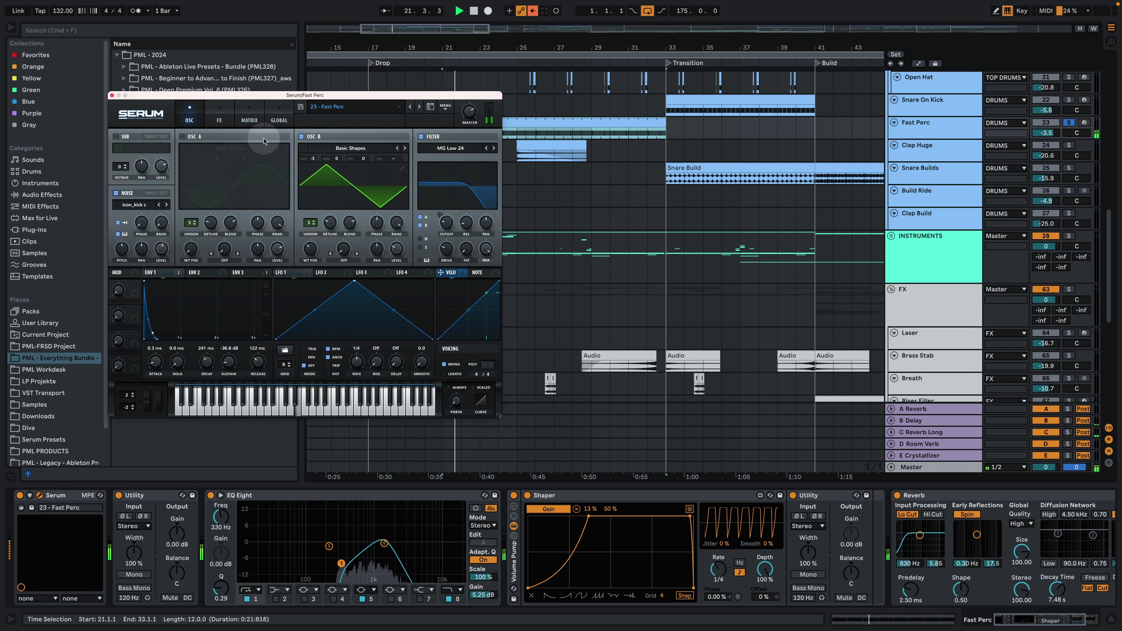
{"action": "left_click", "coordinate": [182, 136]}
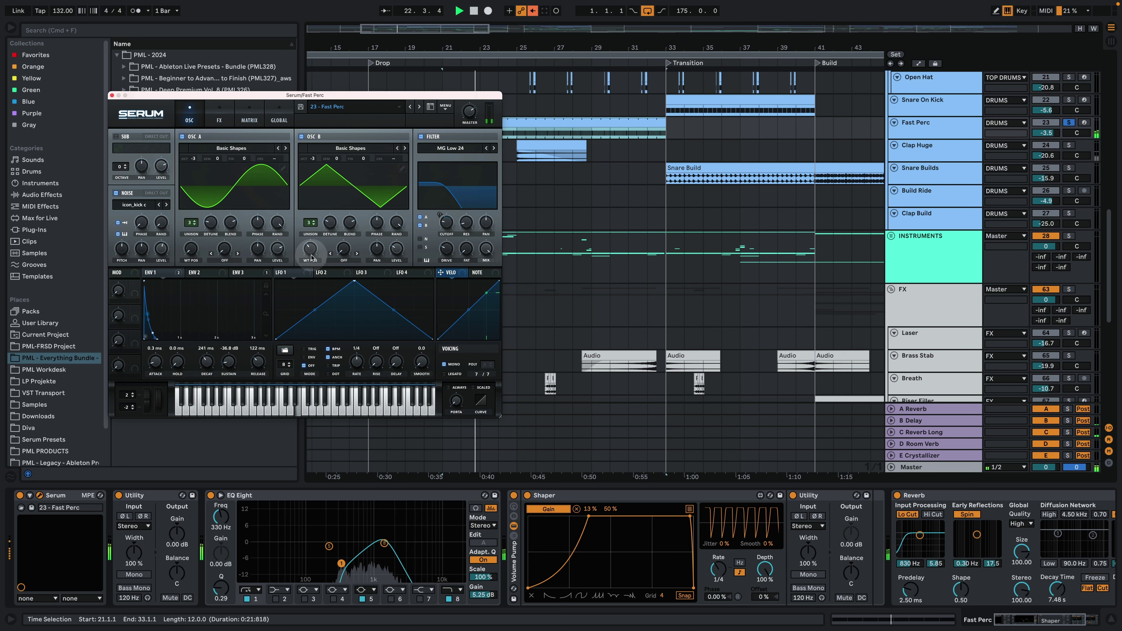
{"action": "key", "text": "space"}
{"action": "left_click", "coordinate": [438, 196]}
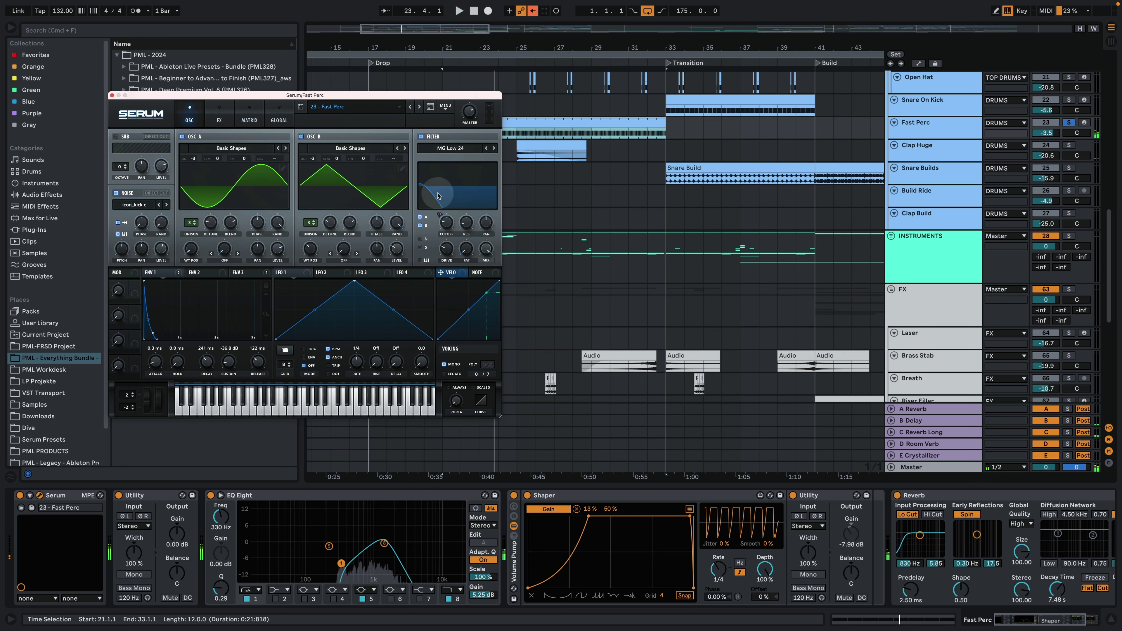
Inspect ENV 1's filter cutoff modulation, then bypass Fast Perc's EQ Eight and play without it.
{"action": "left_click", "coordinate": [192, 303]}
{"action": "left_click", "coordinate": [312, 295]}
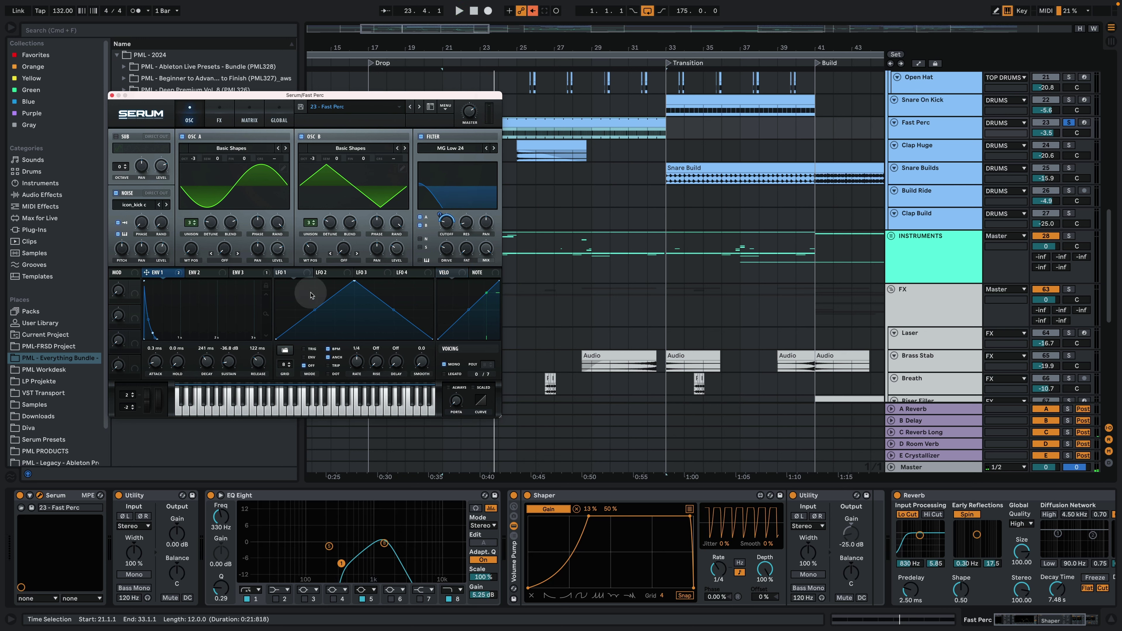
{"action": "key", "text": "space"}
{"action": "left_click", "coordinate": [264, 203]}
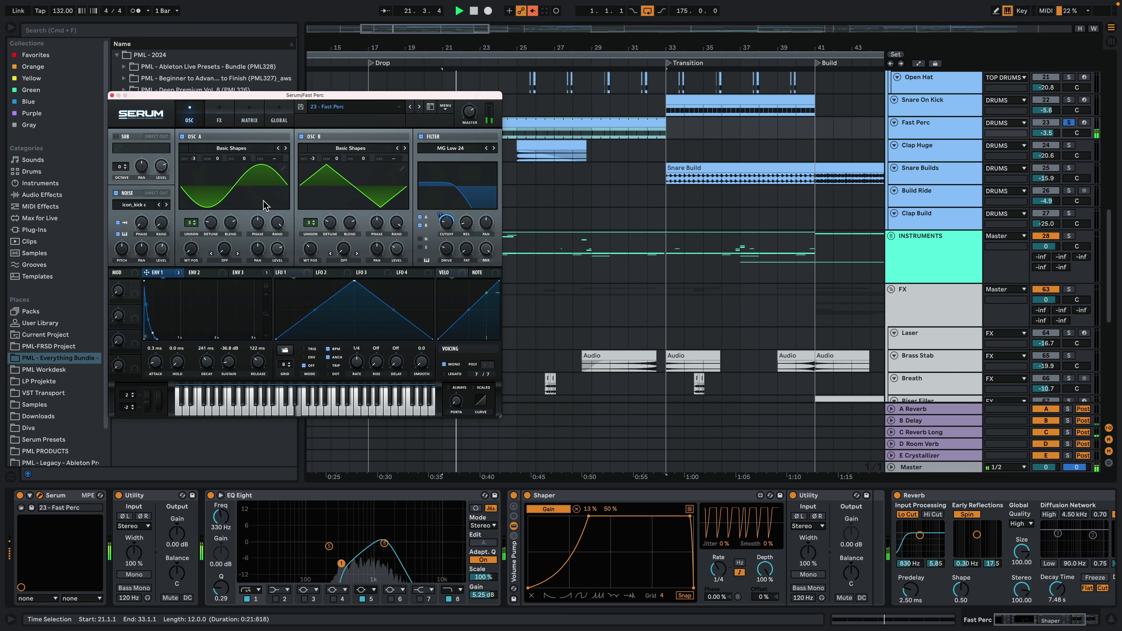
{"action": "key", "text": "space"}
{"action": "left_click", "coordinate": [333, 551]}
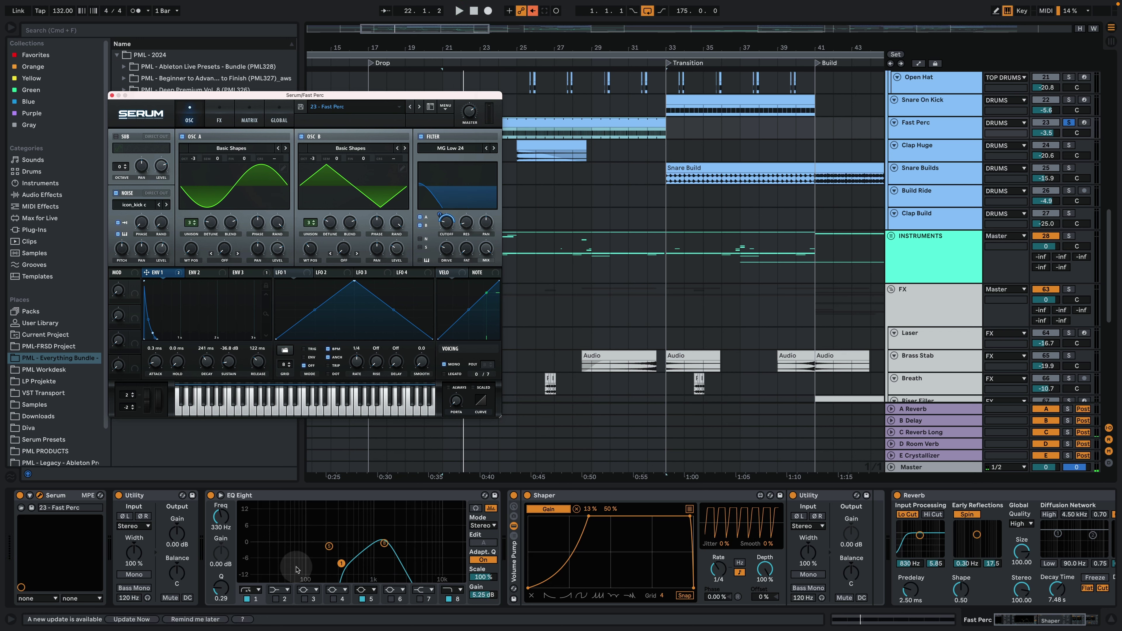
{"action": "left_click", "coordinate": [211, 496]}
{"action": "key", "text": "space"}
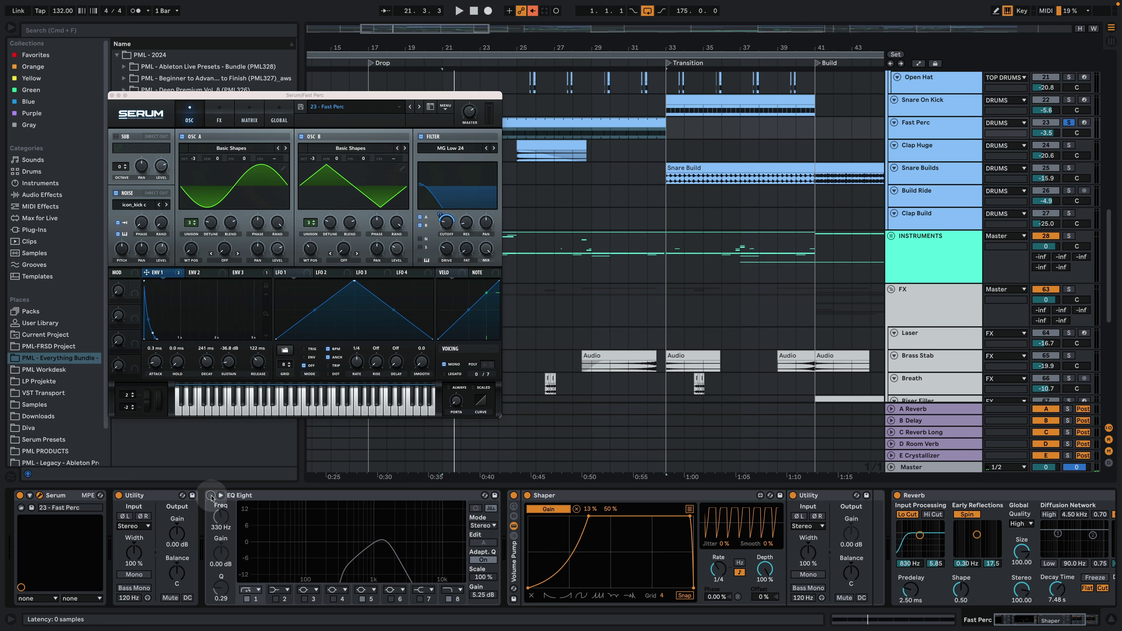
Compare Fast Perc with EQ Eight on and off while playing, leave it on, and scroll to the Reverb (7.48 s, 19%).
{"action": "left_click", "coordinate": [212, 496]}
{"action": "key", "text": "space"}
{"action": "left_click", "coordinate": [211, 496]}
{"action": "key", "text": "space"}
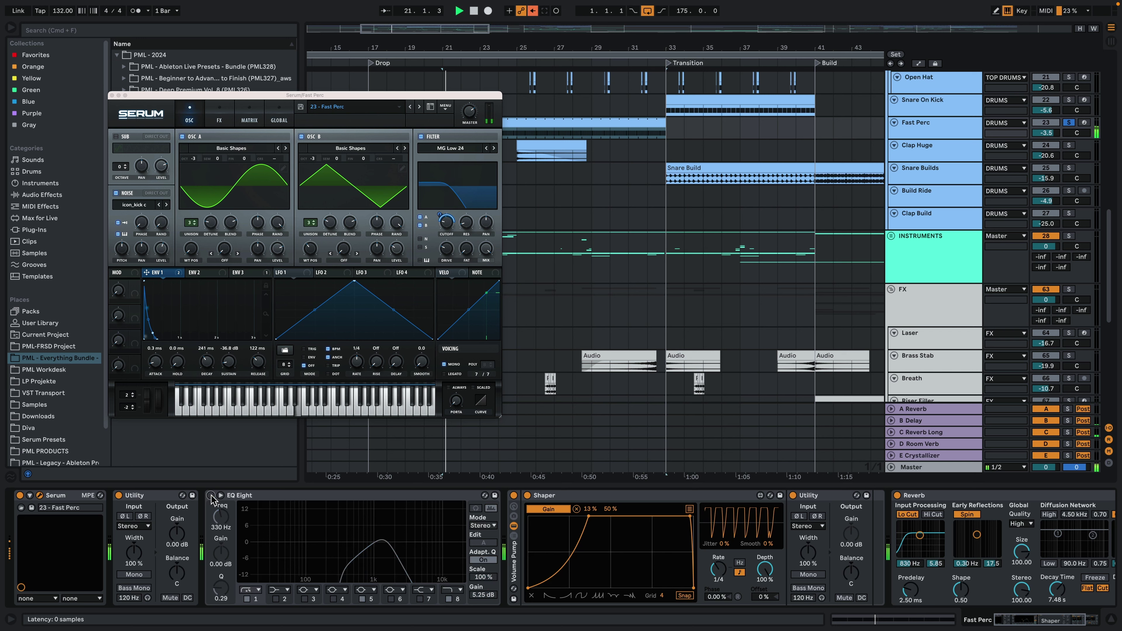
{"action": "left_click", "coordinate": [211, 495]}
{"action": "key", "text": "space"}
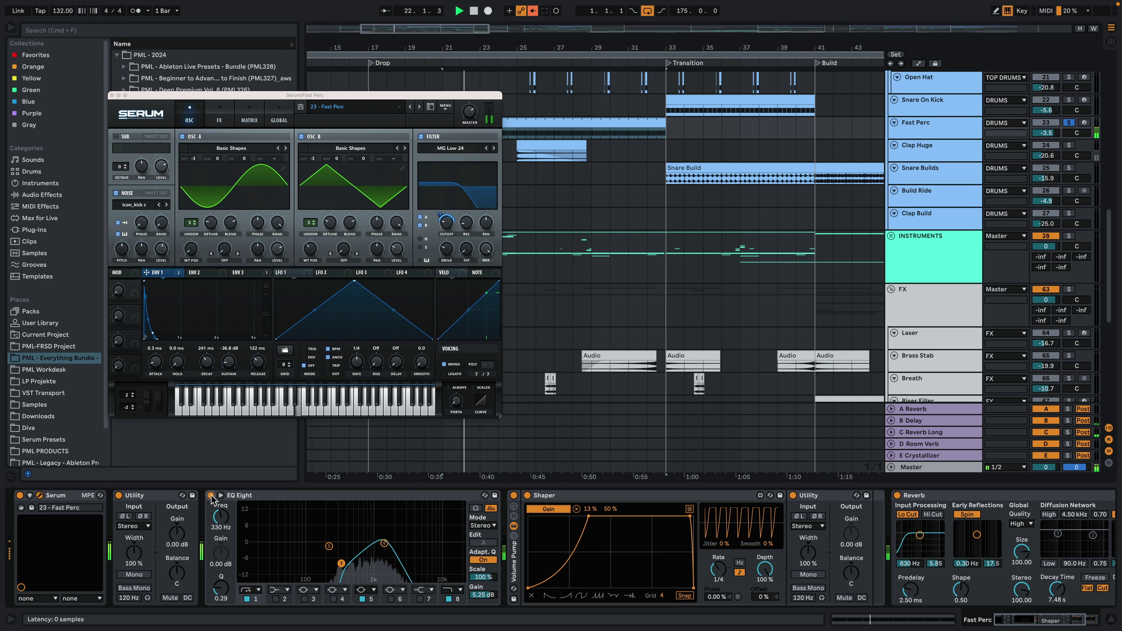
{"action": "key", "text": "space"}
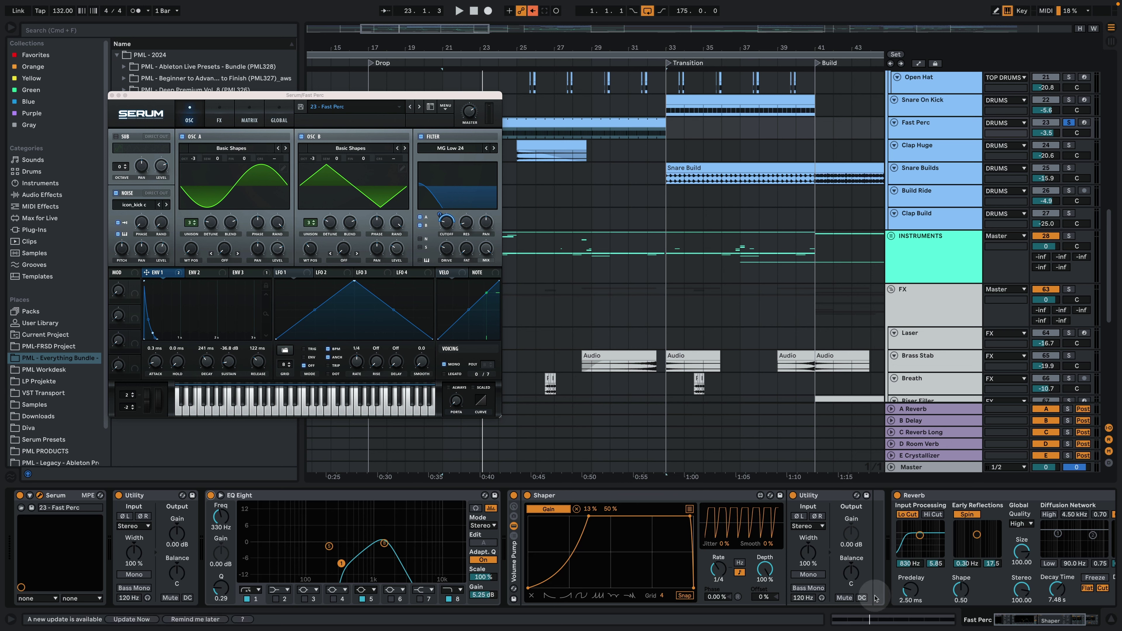
{"action": "left_click_drag", "start_coordinate": [1028, 620], "coordinate": [1043, 619]}
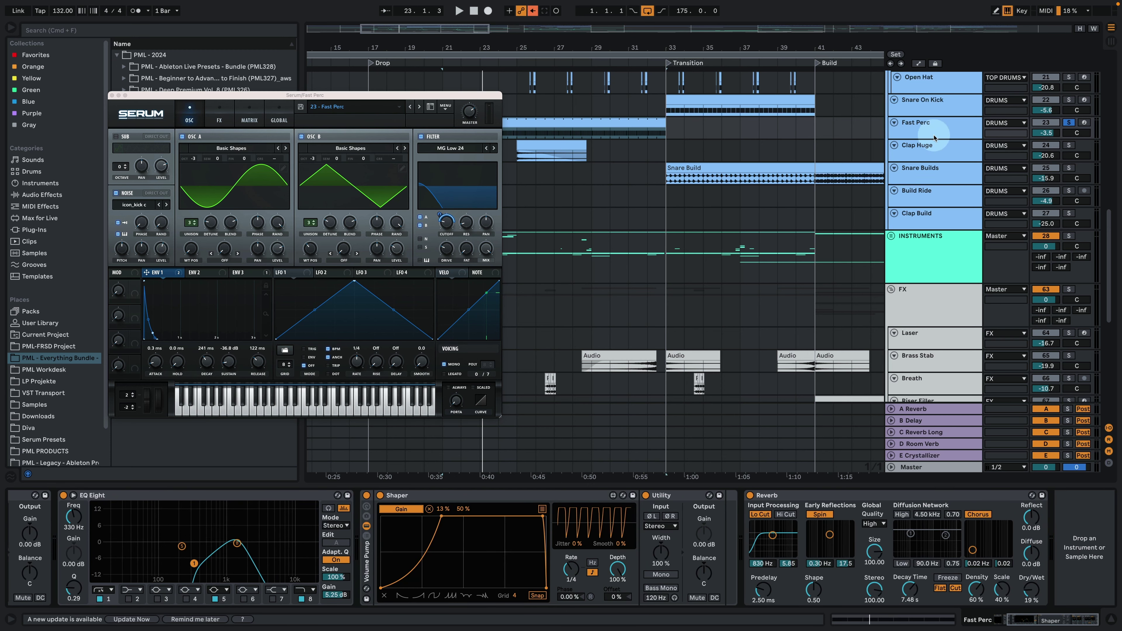
Enlarge the Fast Perc track to show its sends, then solo and play the C Reverb Long return.
{"action": "left_click_drag", "start_coordinate": [942, 137], "coordinate": [943, 158]}
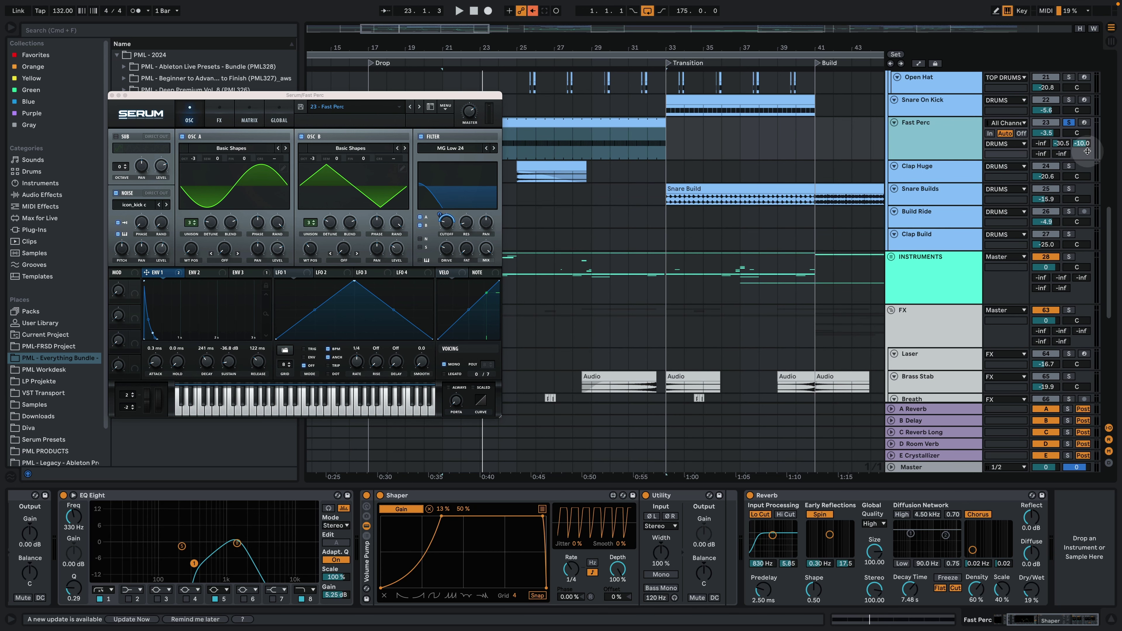
{"action": "left_click", "coordinate": [938, 432]}
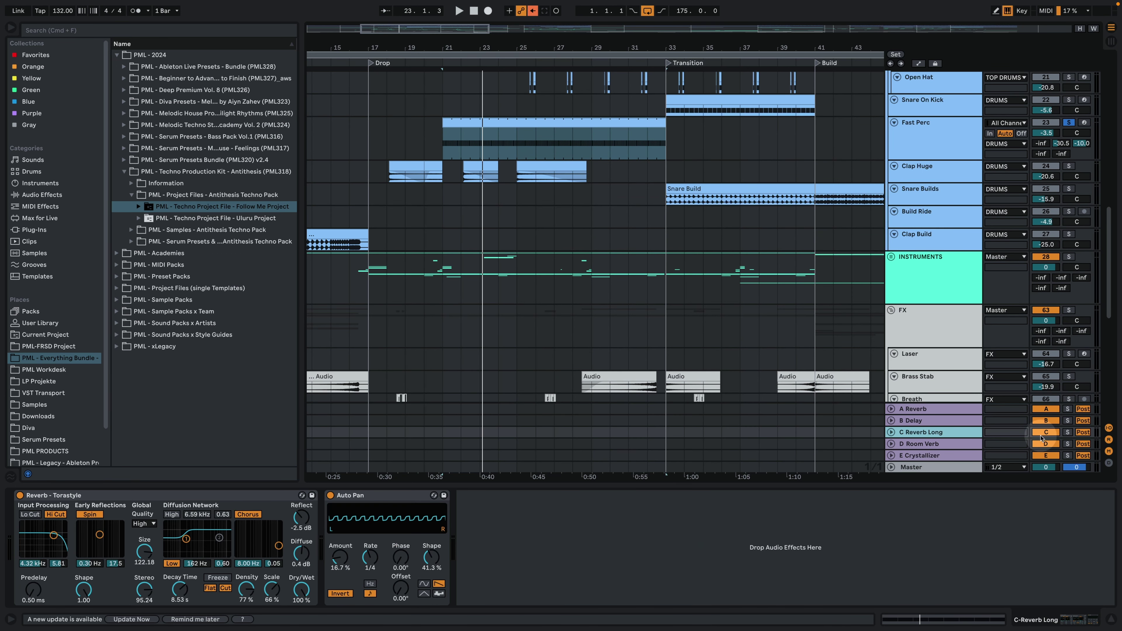
{"action": "left_click", "coordinate": [1068, 433]}
{"action": "key", "text": "space"}
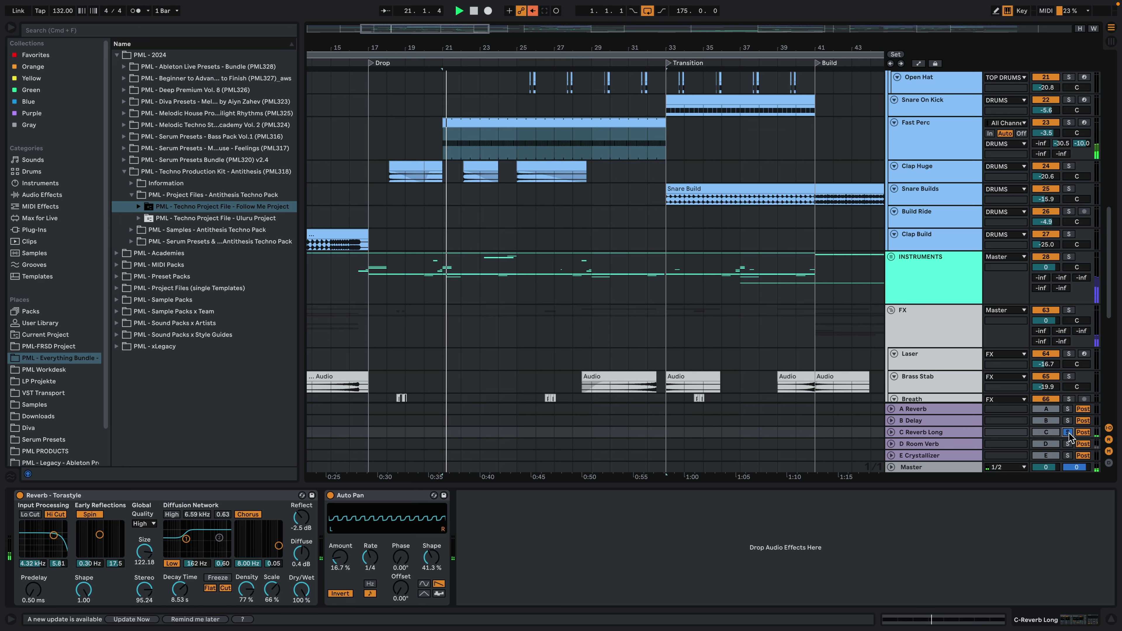
Solo then unsolo Fast Perc and display its Serum-to-Reverb device chain.
{"action": "left_click", "coordinate": [1069, 121]}
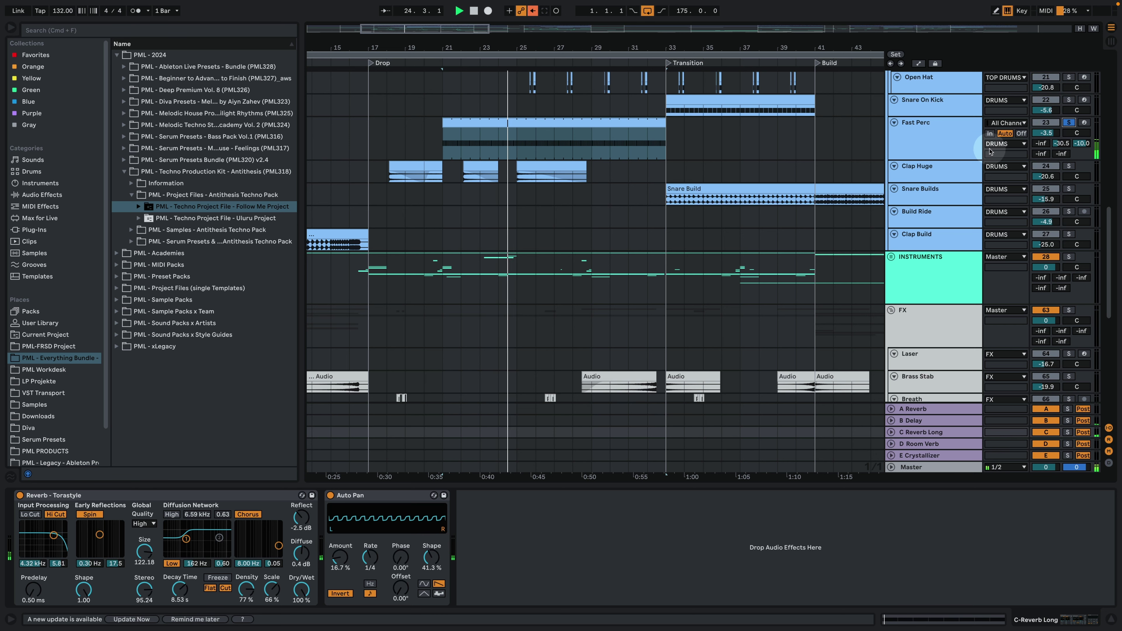
{"action": "left_click", "coordinate": [957, 131]}
{"action": "left_click", "coordinate": [1069, 123]}
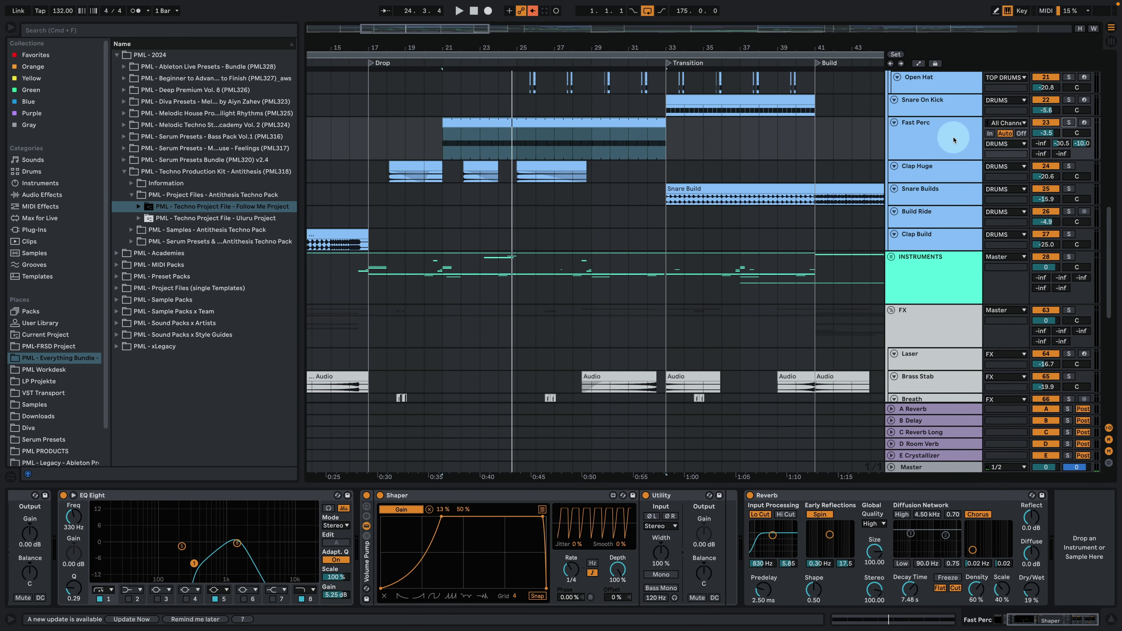
{"action": "left_click_drag", "start_coordinate": [1007, 628], "coordinate": [985, 618]}
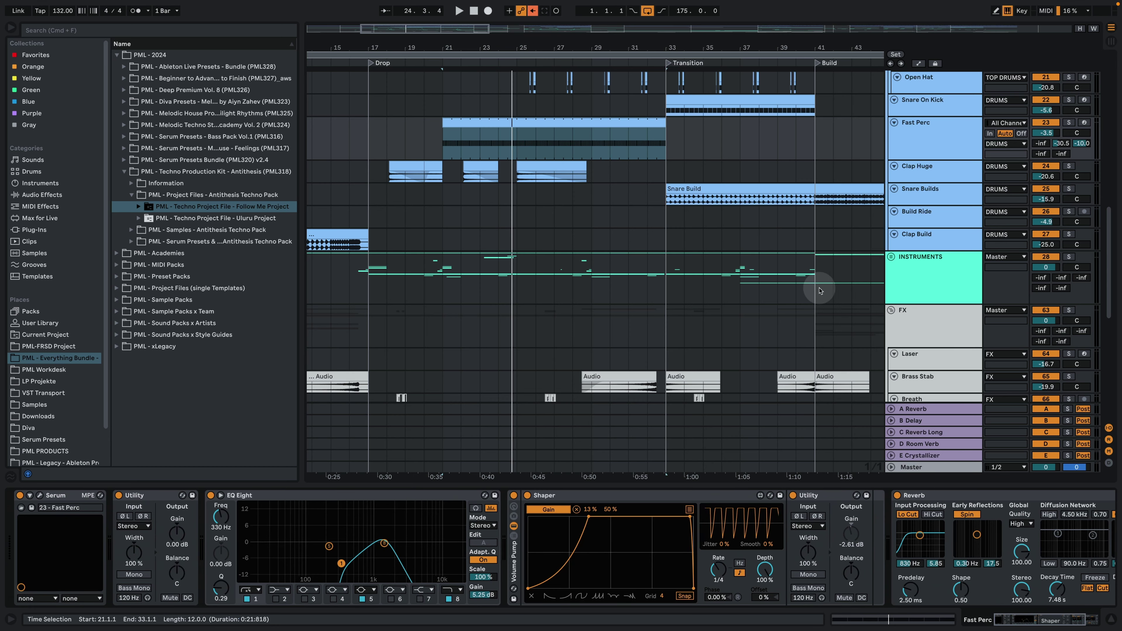
Scroll to the top, solo KICK & BASS, and briefly play from bar 21.
{"action": "scroll", "coordinate": [817, 291], "scroll_direction": "up", "scroll_amount": 3}
{"action": "scroll", "coordinate": [814, 342], "scroll_direction": "down", "scroll_amount": 5}
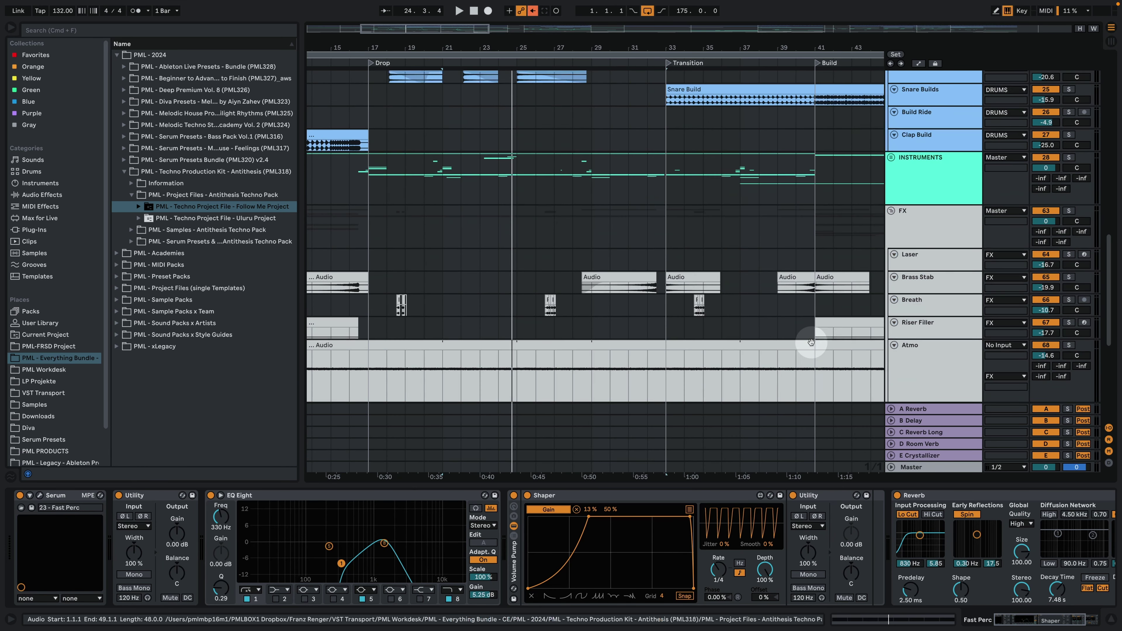
{"action": "scroll", "coordinate": [1072, 349], "scroll_direction": "up", "scroll_amount": 15}
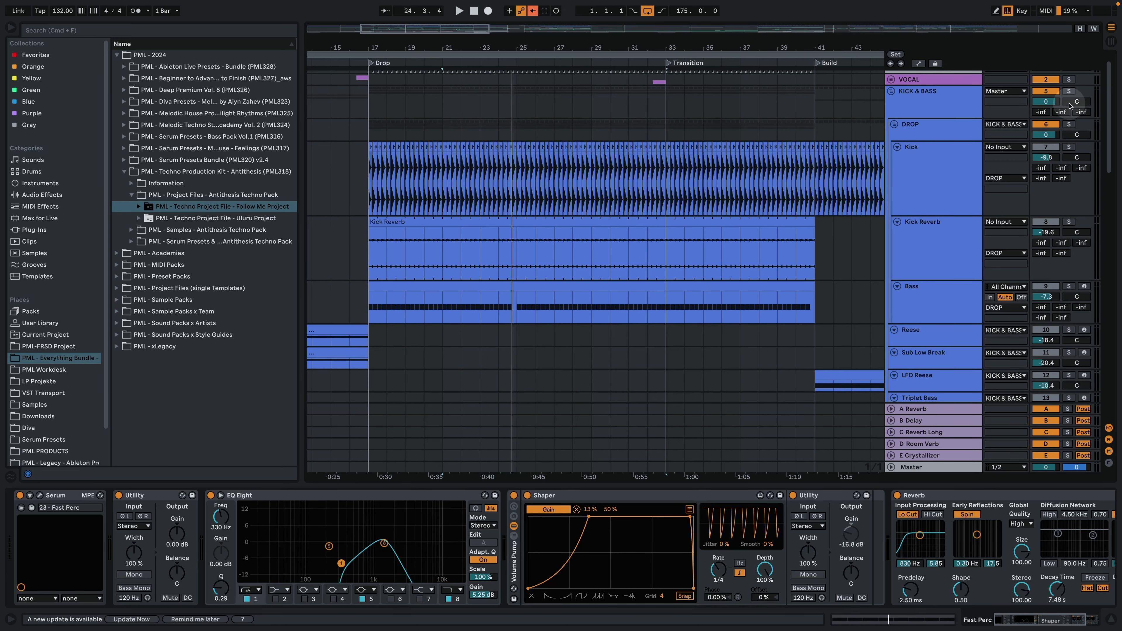
{"action": "left_click", "coordinate": [1070, 93]}
{"action": "key", "text": "space"}
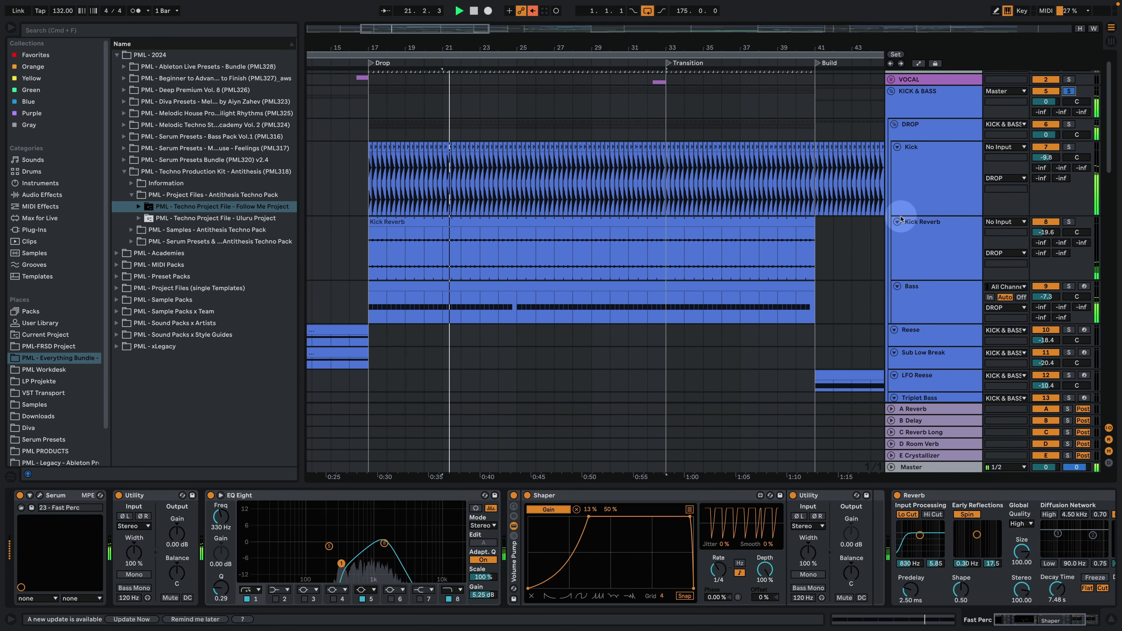
{"action": "key", "text": "space"}
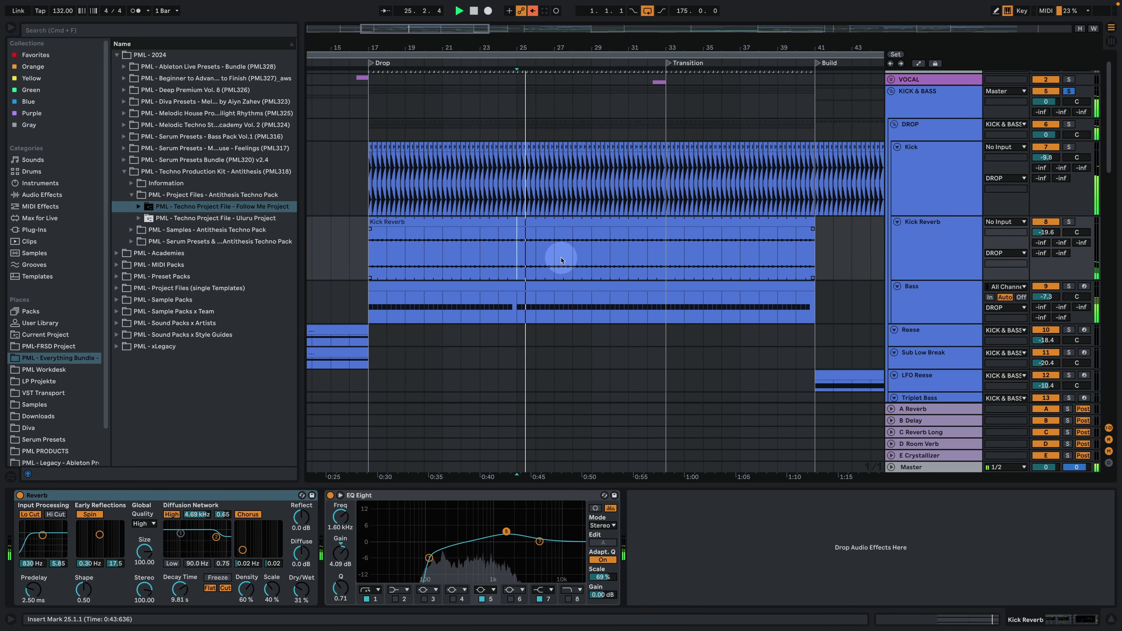
{"action": "left_click", "coordinate": [577, 250]}
{"action": "scroll", "coordinate": [619, 267], "scroll_direction": "down", "scroll_amount": 5}
{"action": "scroll", "coordinate": [619, 266], "scroll_direction": "down", "scroll_amount": 3}
{"action": "left_click", "coordinate": [1069, 259]}
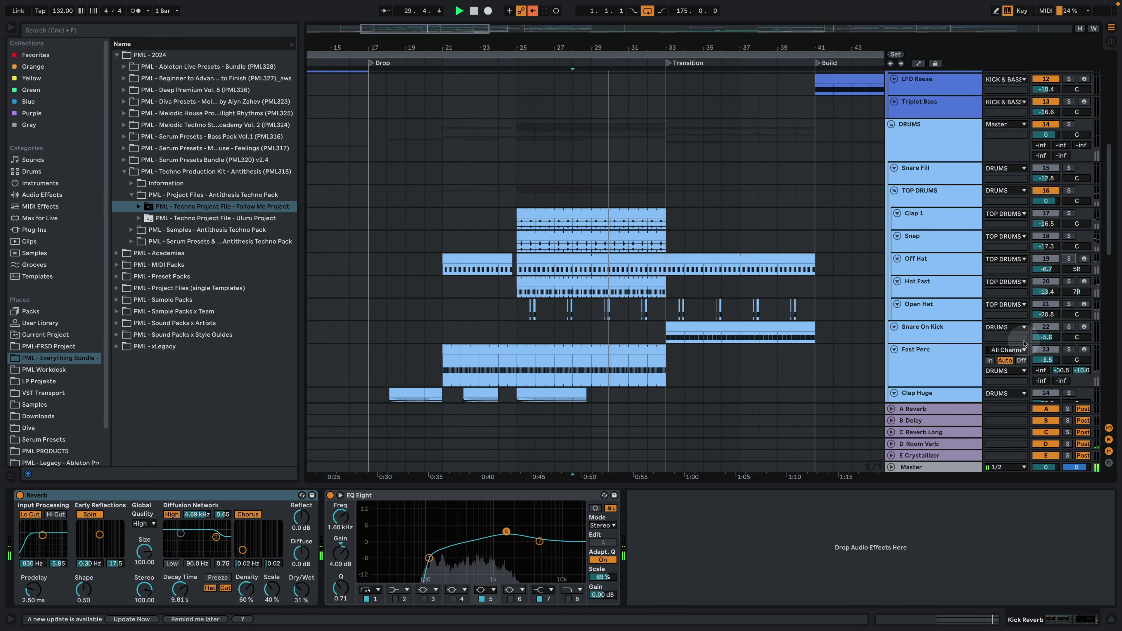
{"action": "scroll", "coordinate": [809, 272], "scroll_direction": "down", "scroll_amount": 3}
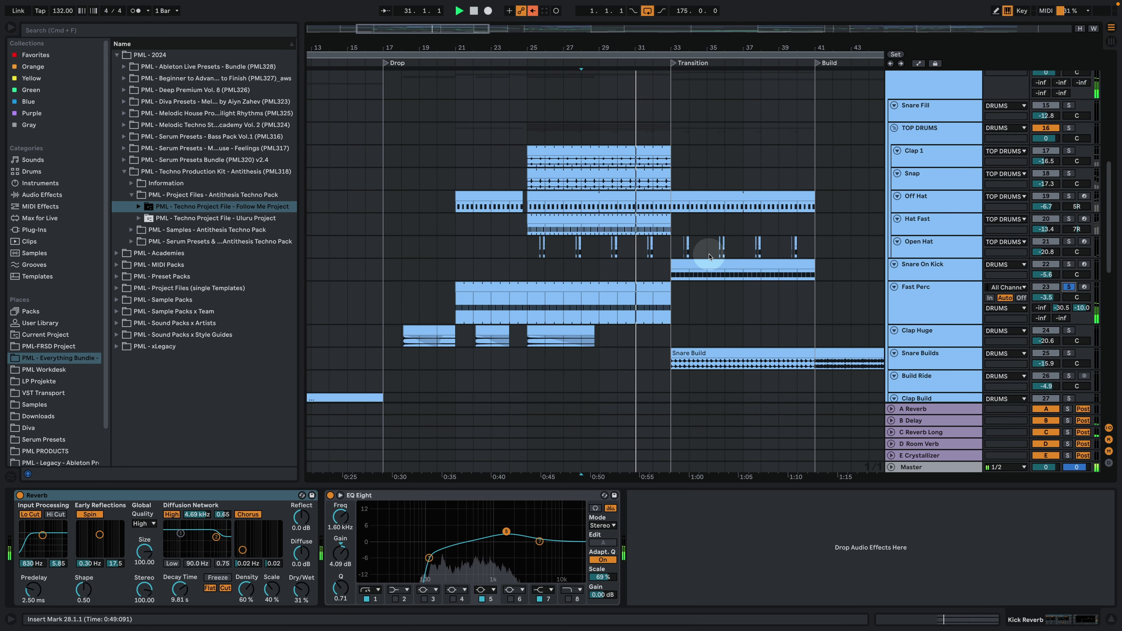
{"action": "scroll", "coordinate": [558, 234], "scroll_direction": "down", "scroll_amount": 5}
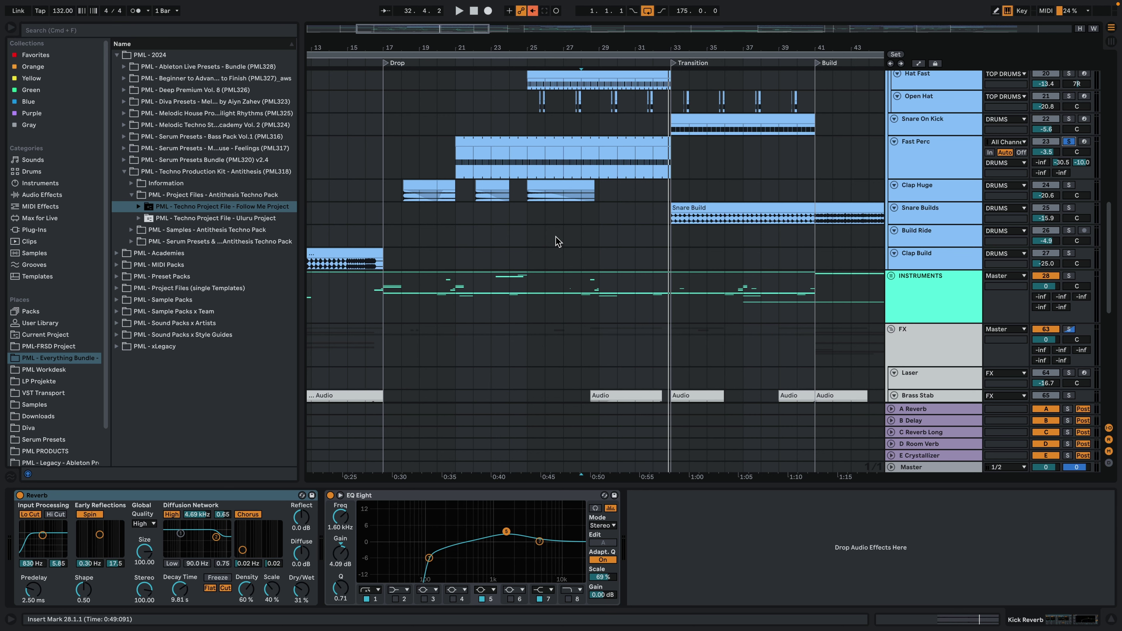
Unfold INSTRUMENTS and scroll through Arp, LFO Pad Build, MAIN DROP ELEMENTS and the Shot FX tracks.
{"action": "left_click", "coordinate": [890, 275]}
{"action": "scroll", "coordinate": [618, 274], "scroll_direction": "down", "scroll_amount": 5}
{"action": "scroll", "coordinate": [543, 279], "scroll_direction": "down", "scroll_amount": 1}
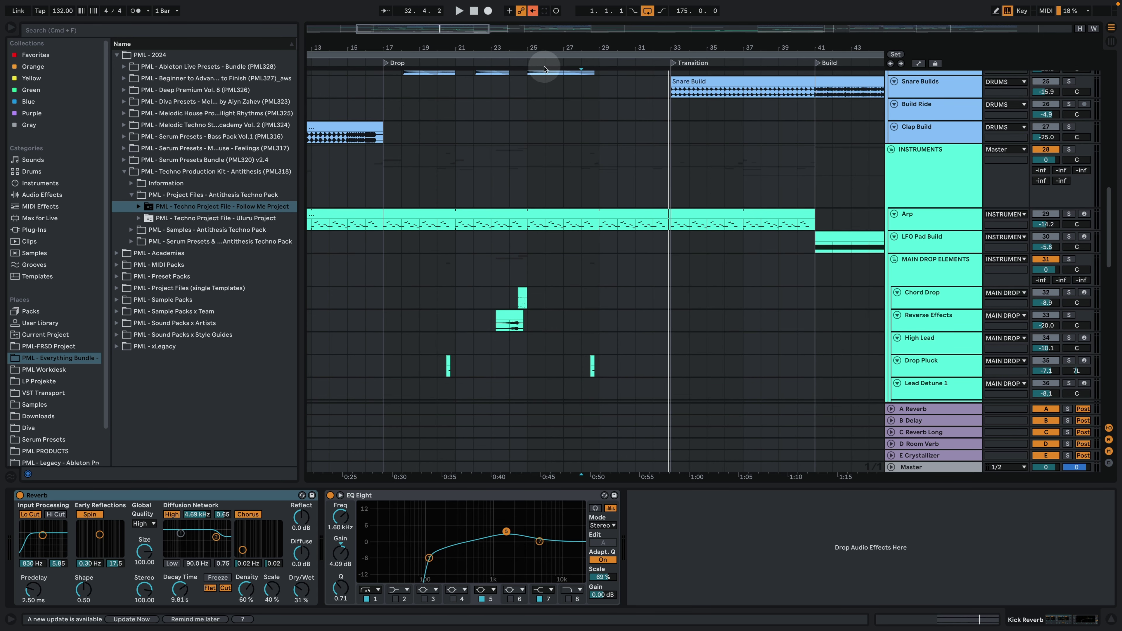
{"action": "scroll", "coordinate": [909, 194], "scroll_direction": "down", "scroll_amount": 3}
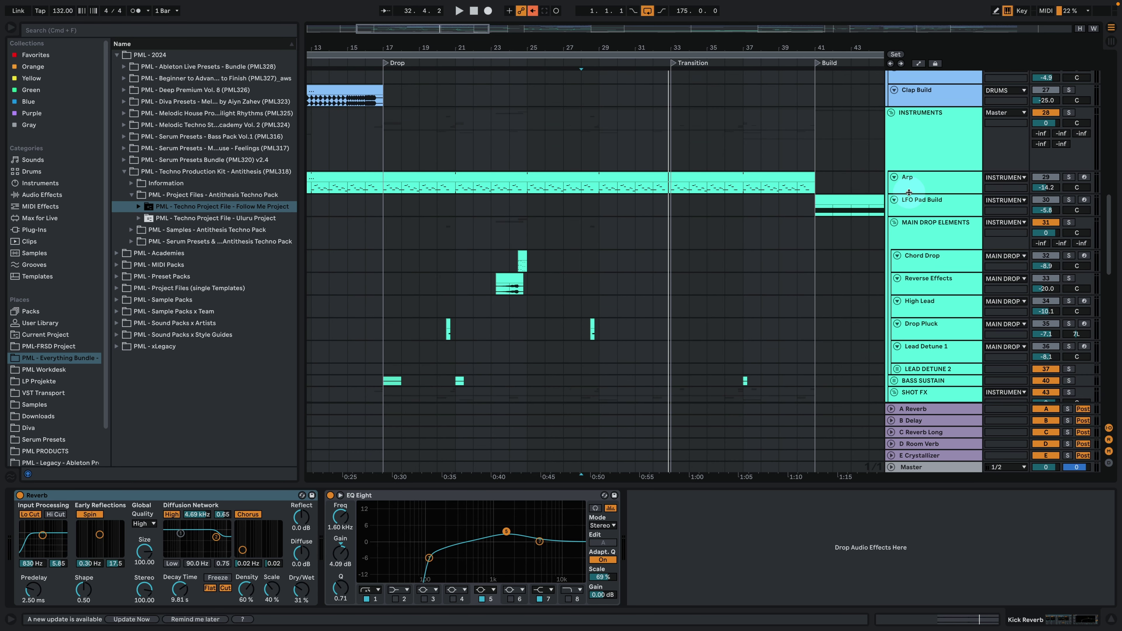
{"action": "scroll", "coordinate": [589, 220], "scroll_direction": "down", "scroll_amount": 2}
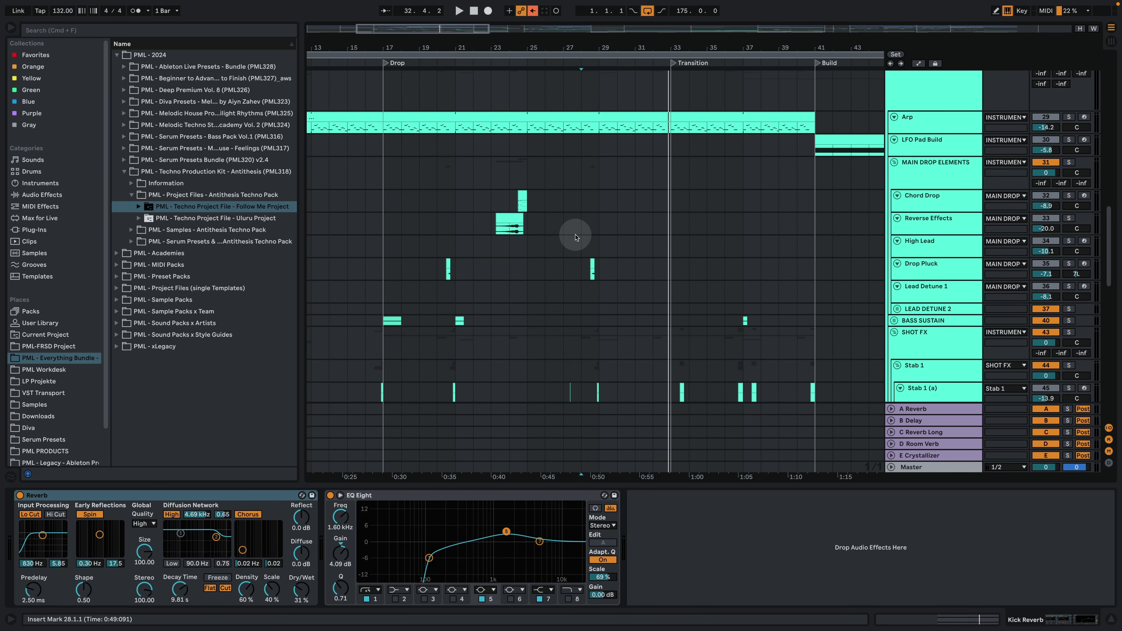
{"action": "left_click_drag", "start_coordinate": [444, 47], "coordinate": [444, 84]}
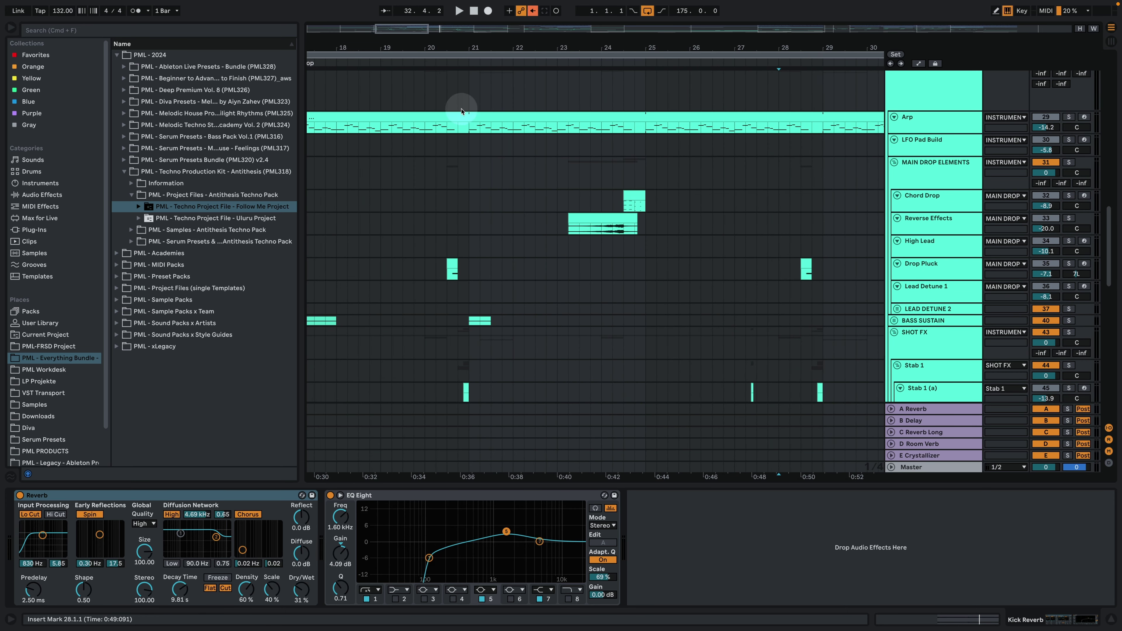
{"action": "scroll", "coordinate": [499, 237], "scroll_direction": "down", "scroll_amount": 2}
{"action": "scroll", "coordinate": [467, 264], "scroll_direction": "down", "scroll_amount": 2}
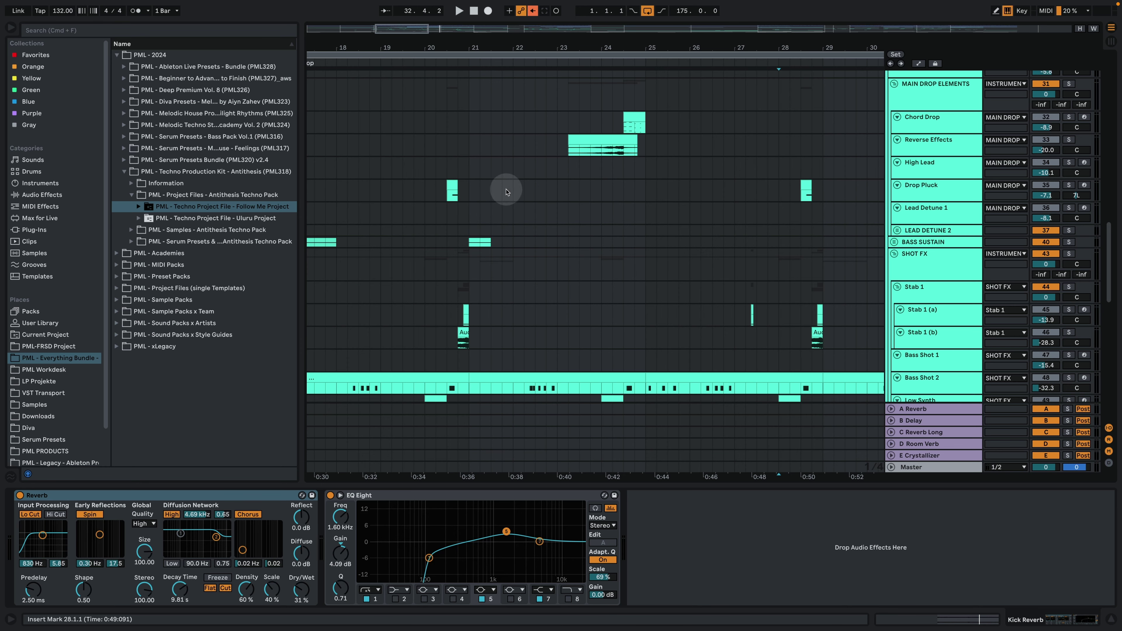
{"action": "scroll", "coordinate": [869, 220], "scroll_direction": "up", "scroll_amount": 9}
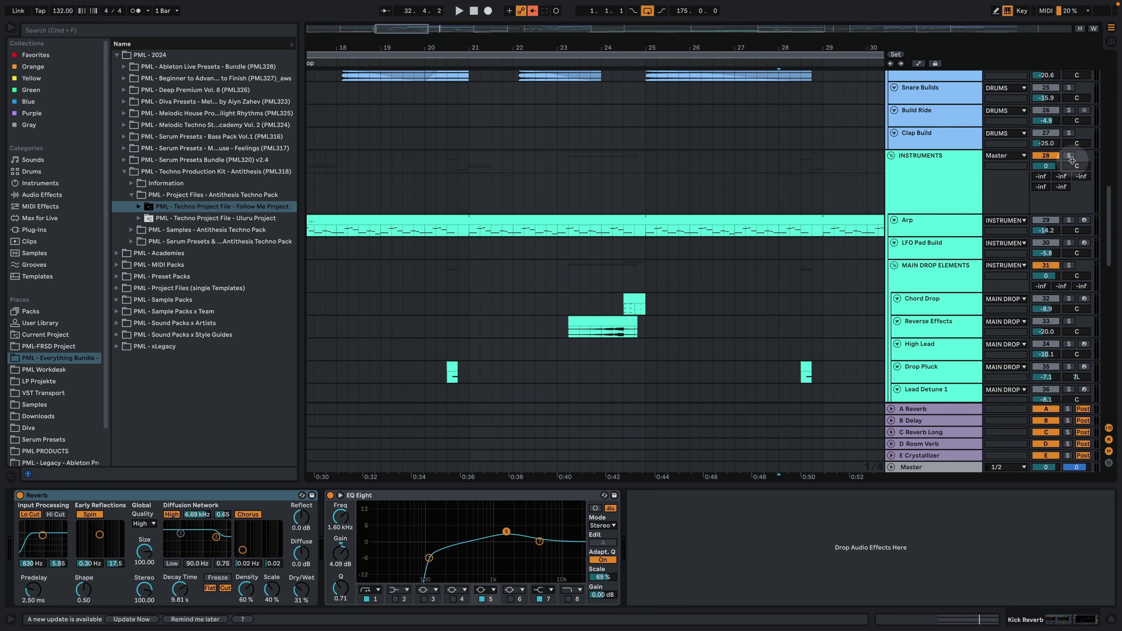
{"action": "scroll", "coordinate": [415, 243], "scroll_direction": "down", "scroll_amount": 8}
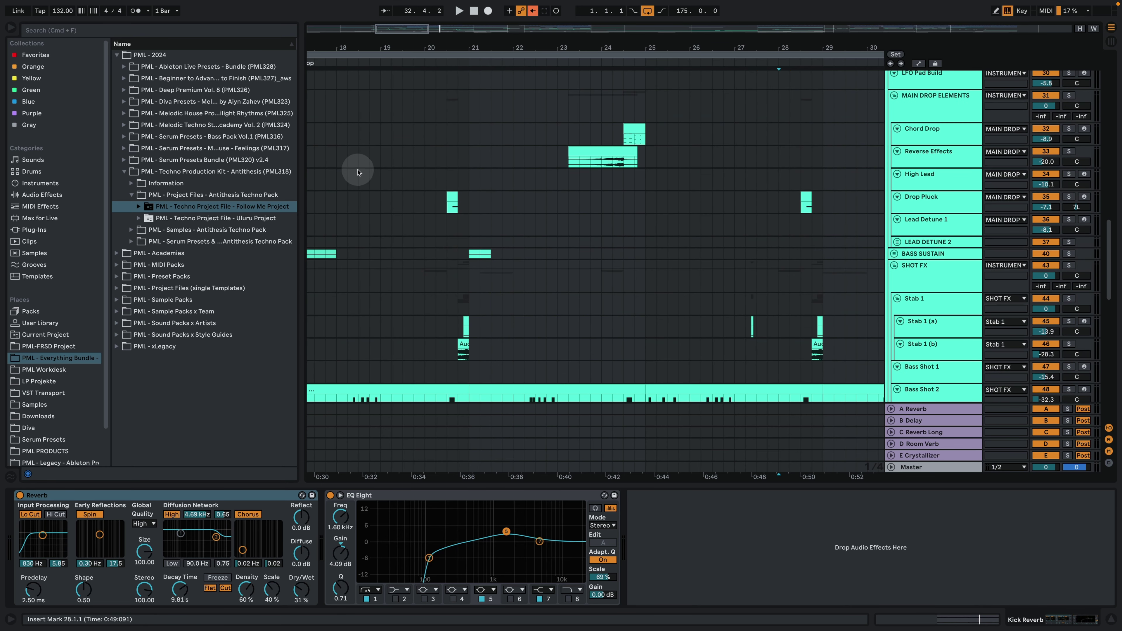
Set the start point at bar 20 on Chord Drop, stop playback, and zoom into bars 20–23.
{"action": "left_click", "coordinate": [427, 134]}
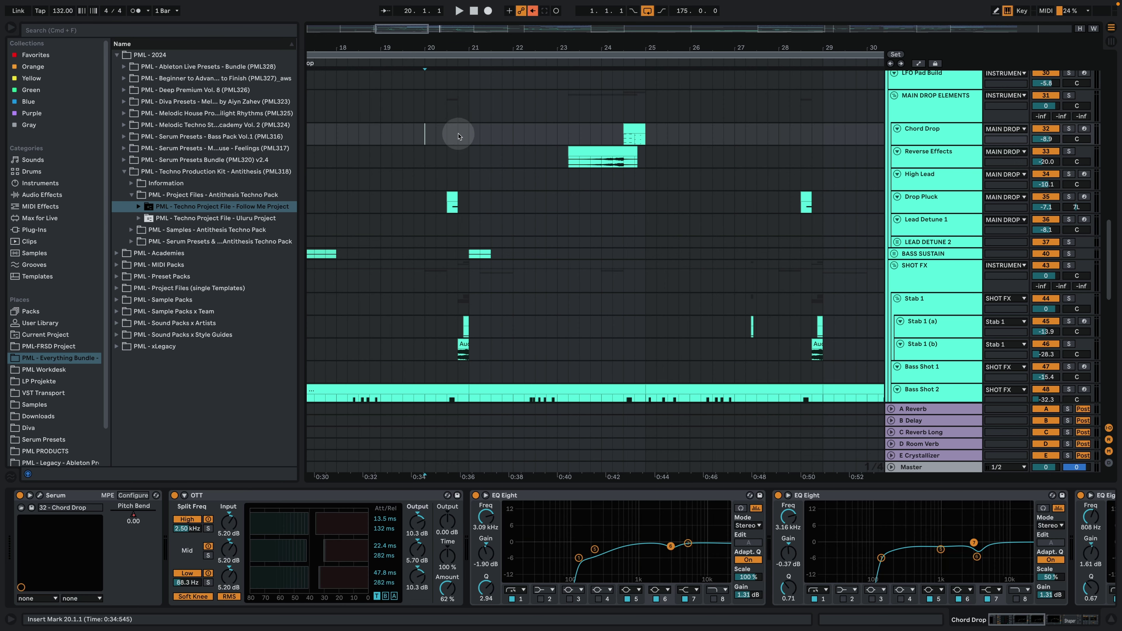
{"action": "scroll", "coordinate": [486, 146], "scroll_direction": "down", "scroll_amount": 3}
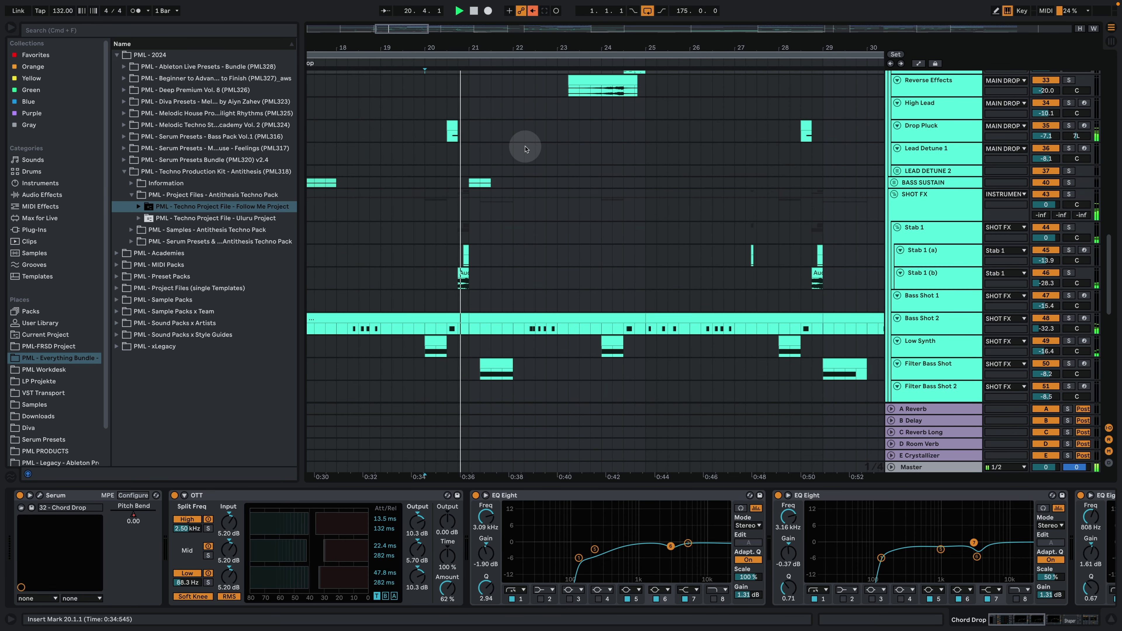
{"action": "scroll", "coordinate": [525, 146], "scroll_direction": "down", "scroll_amount": 2}
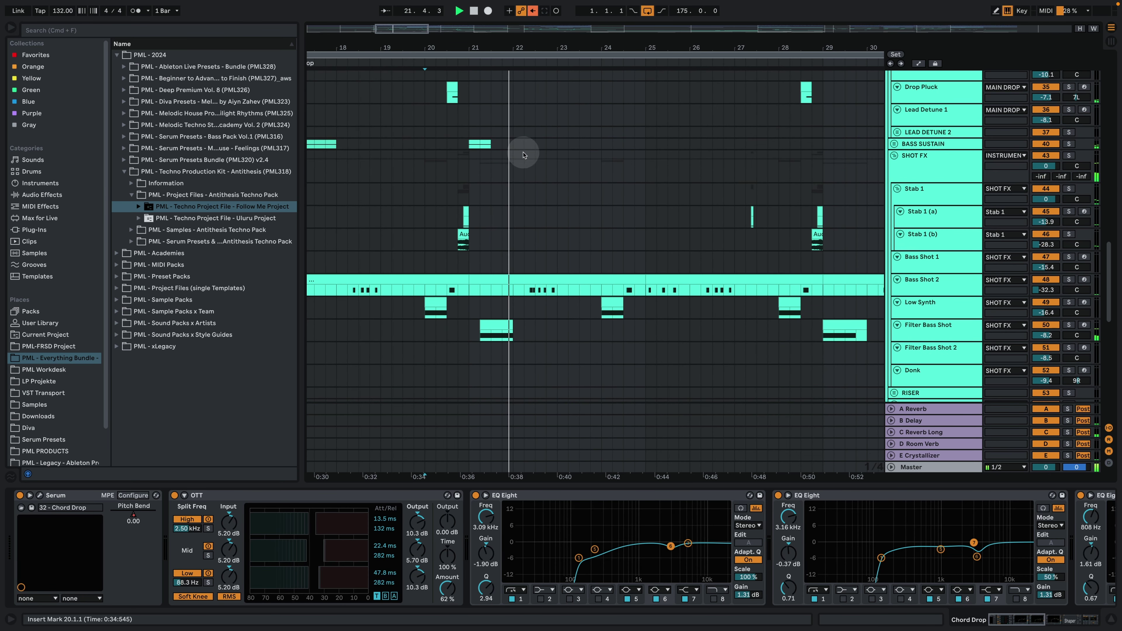
{"action": "key", "text": "space"}
{"action": "left_click_drag", "start_coordinate": [459, 48], "coordinate": [524, 114]}
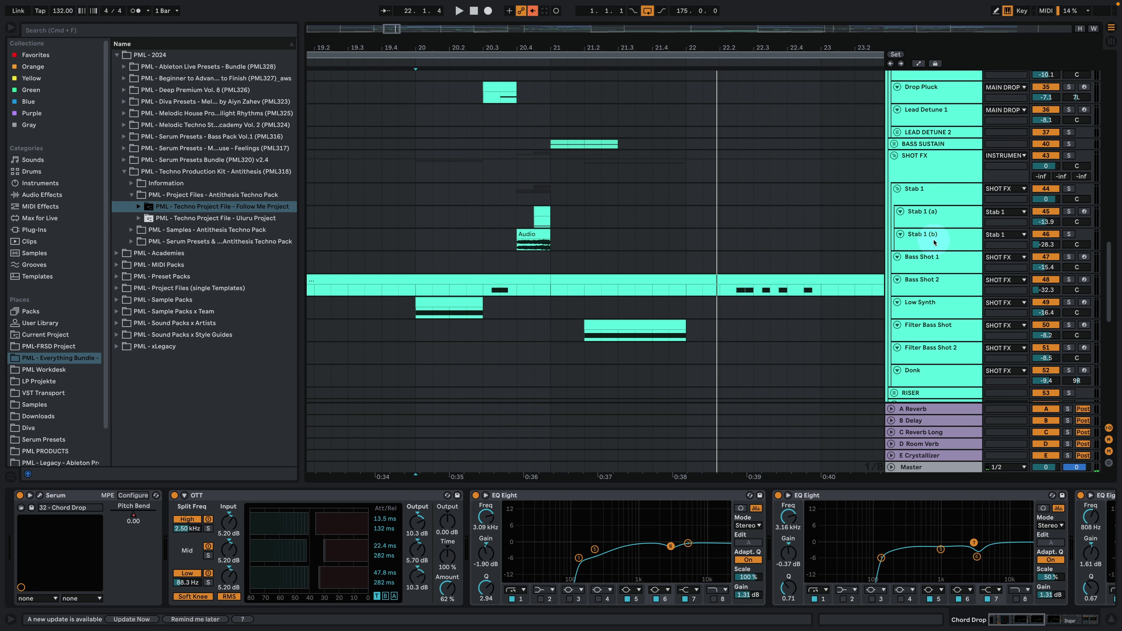
Make Stab 1 (a) taller, unfold BASS SUSTAIN, and set the start point at bar 20.
{"action": "left_click_drag", "start_coordinate": [920, 226], "coordinate": [923, 258]}
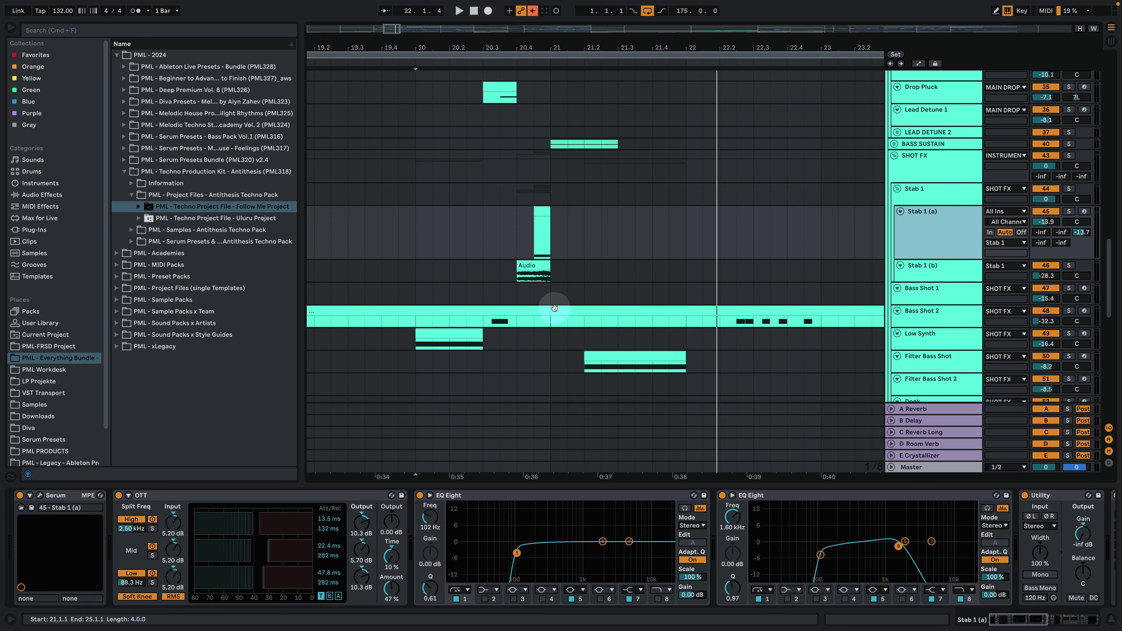
{"action": "left_click", "coordinate": [893, 143]}
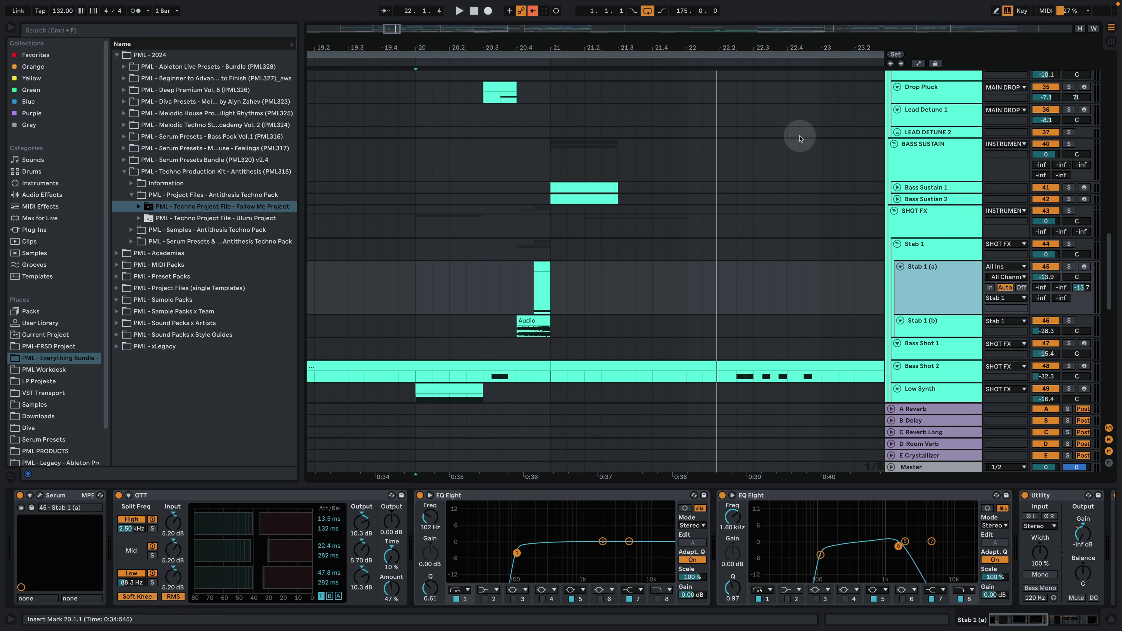
{"action": "left_click", "coordinate": [425, 109]}
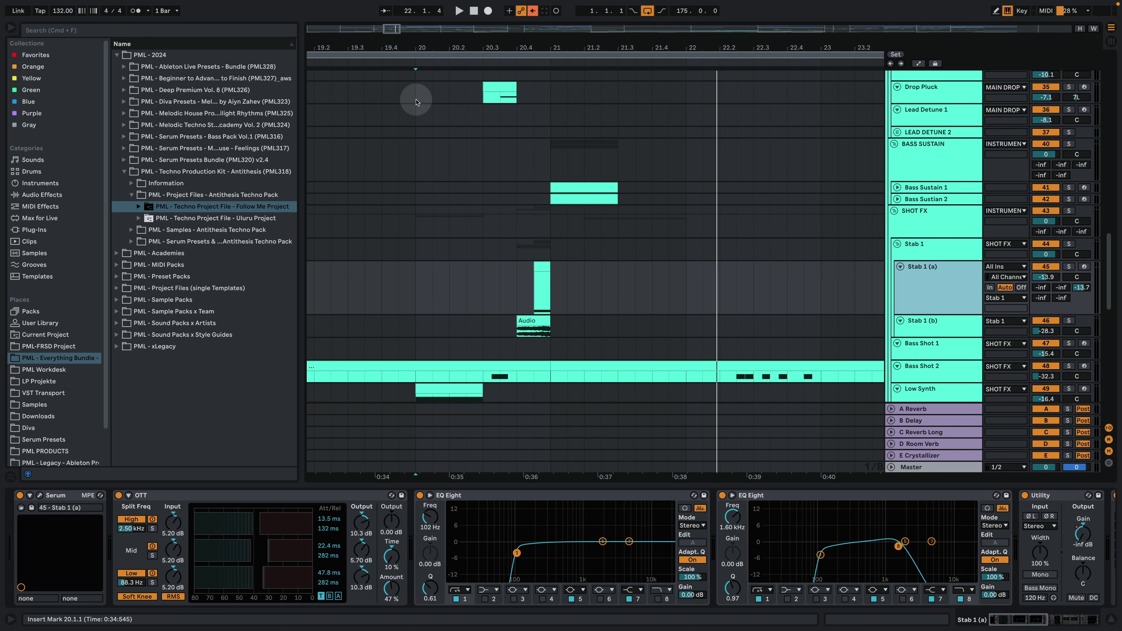
Play bars 20–22 across Drop Pluck and Lead Detune 1, then zoom out to bars 13–31.
{"action": "left_click_drag", "start_coordinate": [416, 102], "coordinate": [682, 110]}
{"action": "key", "text": "space"}
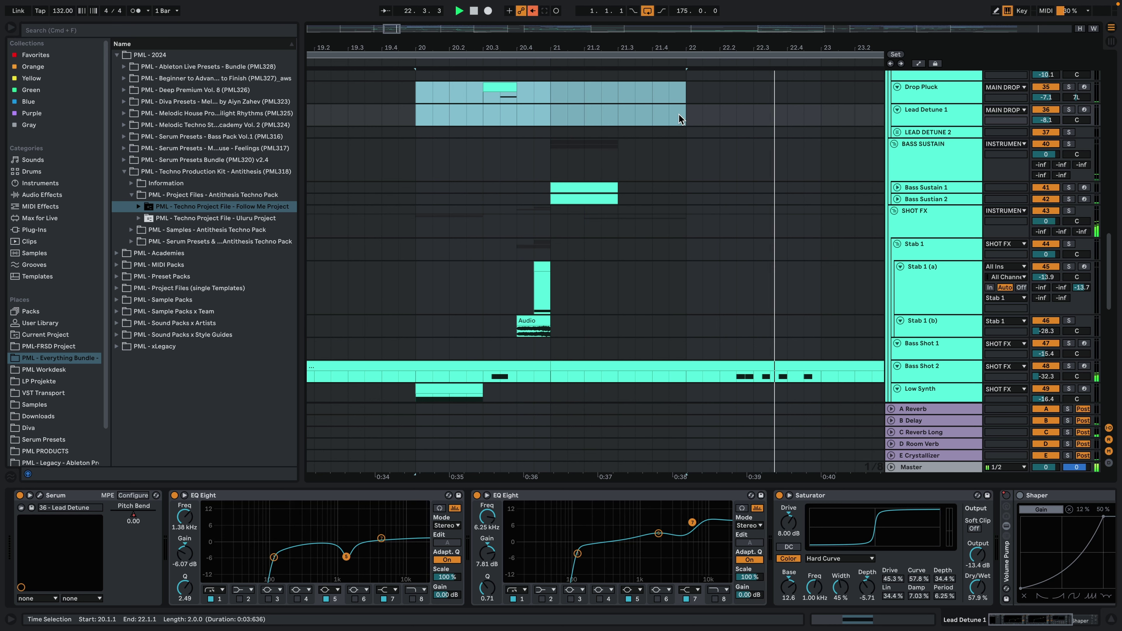
{"action": "key", "text": "space"}
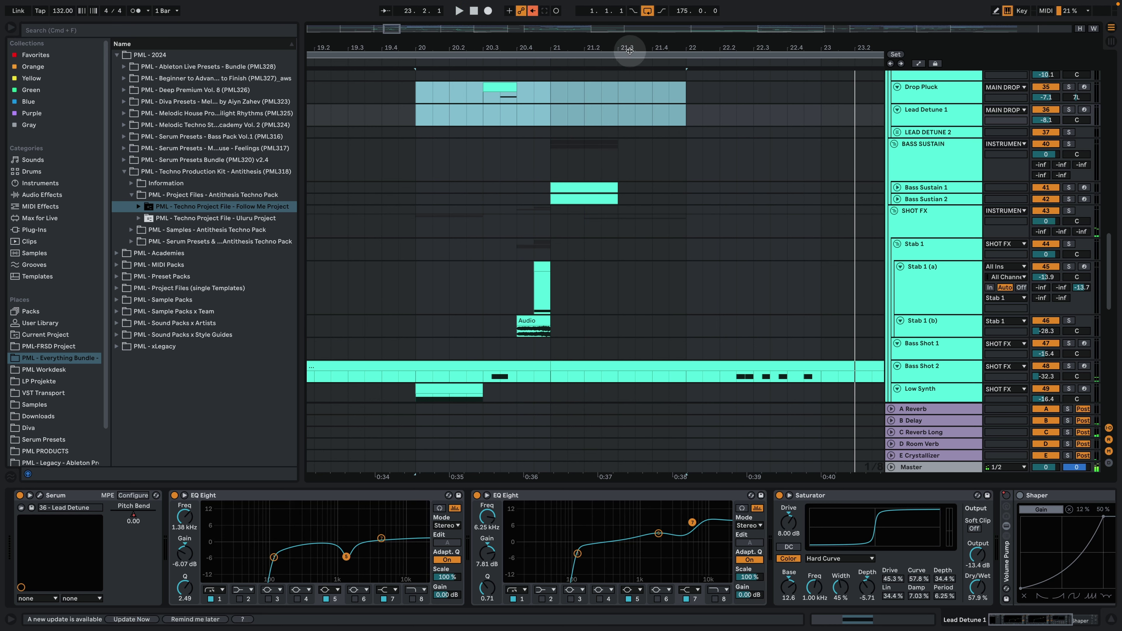
{"action": "left_click_drag", "start_coordinate": [627, 48], "coordinate": [600, 35]}
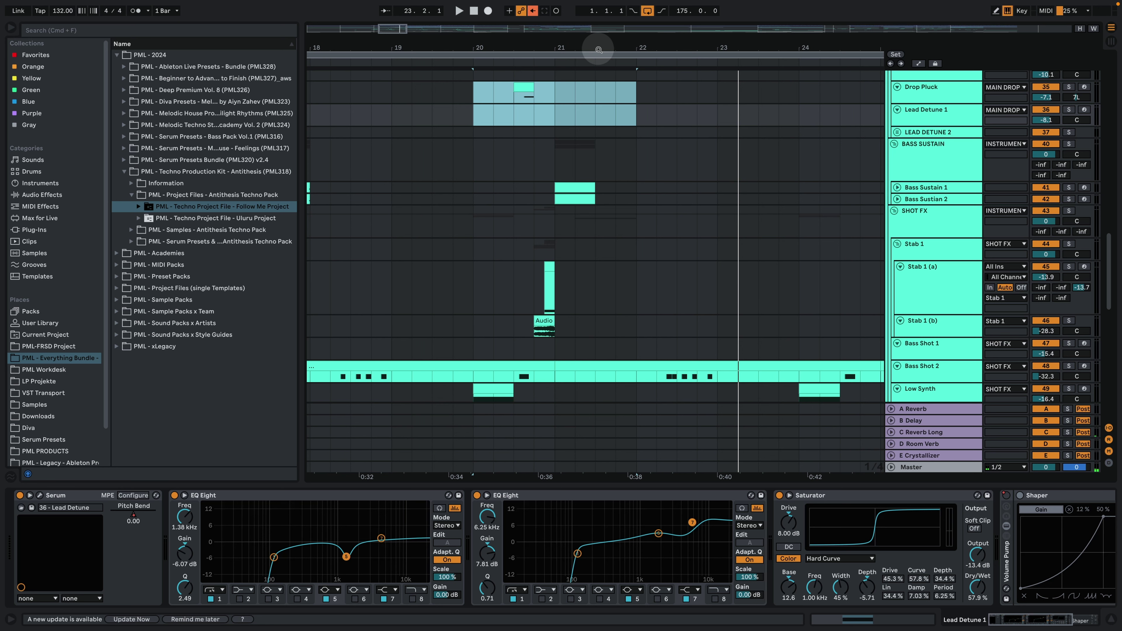
{"action": "left_click", "coordinate": [575, 101]}
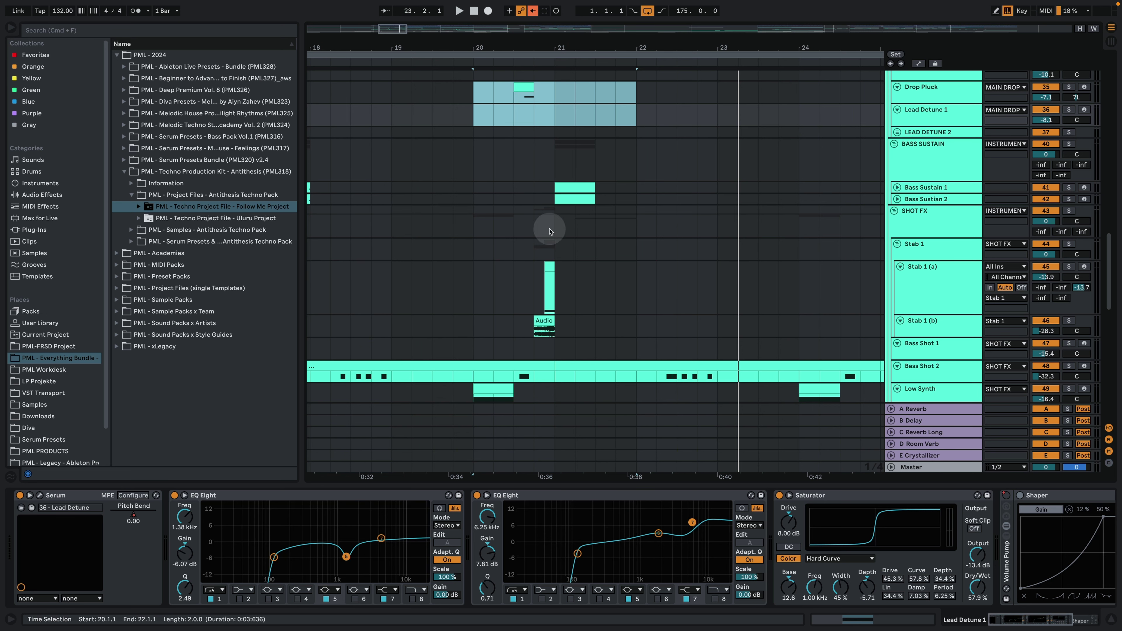
{"action": "scroll", "coordinate": [552, 225], "scroll_direction": "up", "scroll_amount": 1}
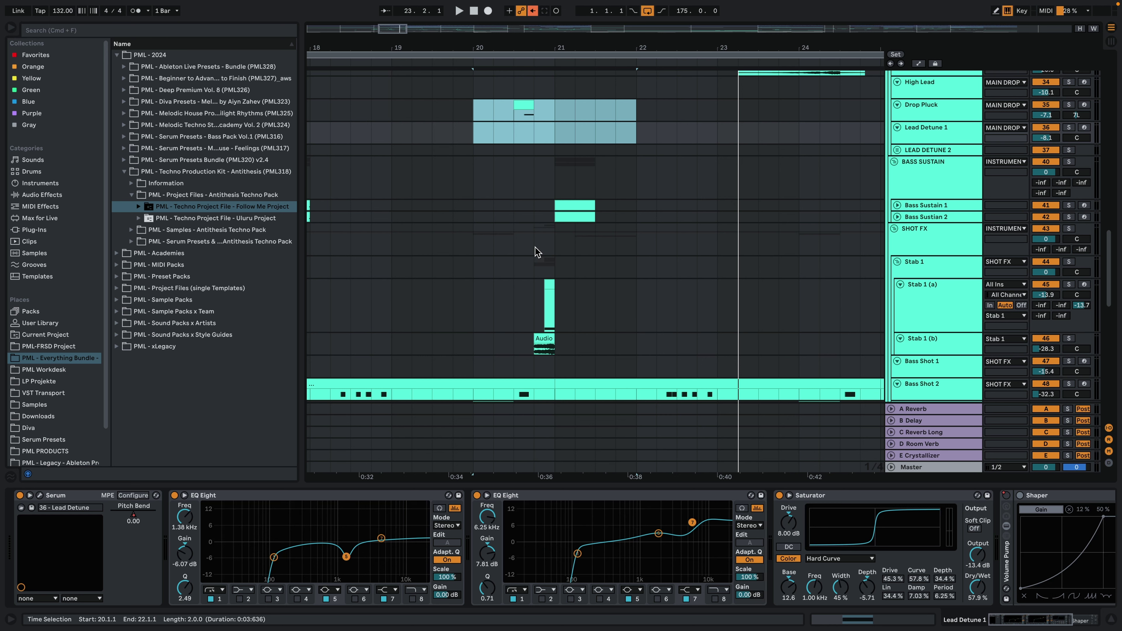
{"action": "scroll", "coordinate": [537, 221], "scroll_direction": "up", "scroll_amount": 2}
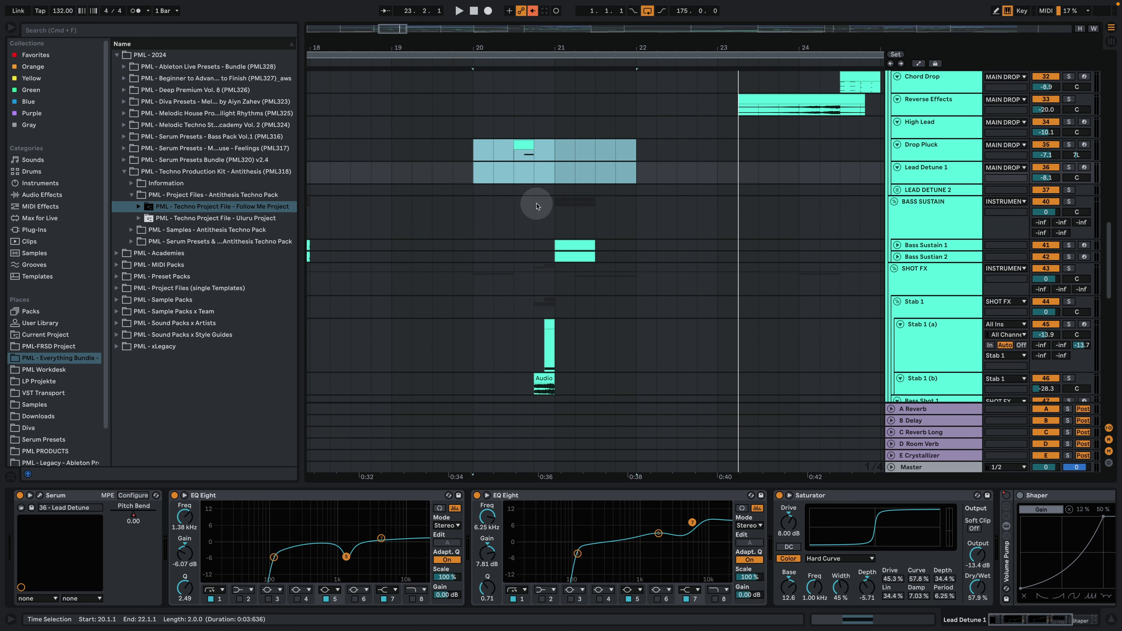
{"action": "scroll", "coordinate": [534, 256], "scroll_direction": "down", "scroll_amount": 3}
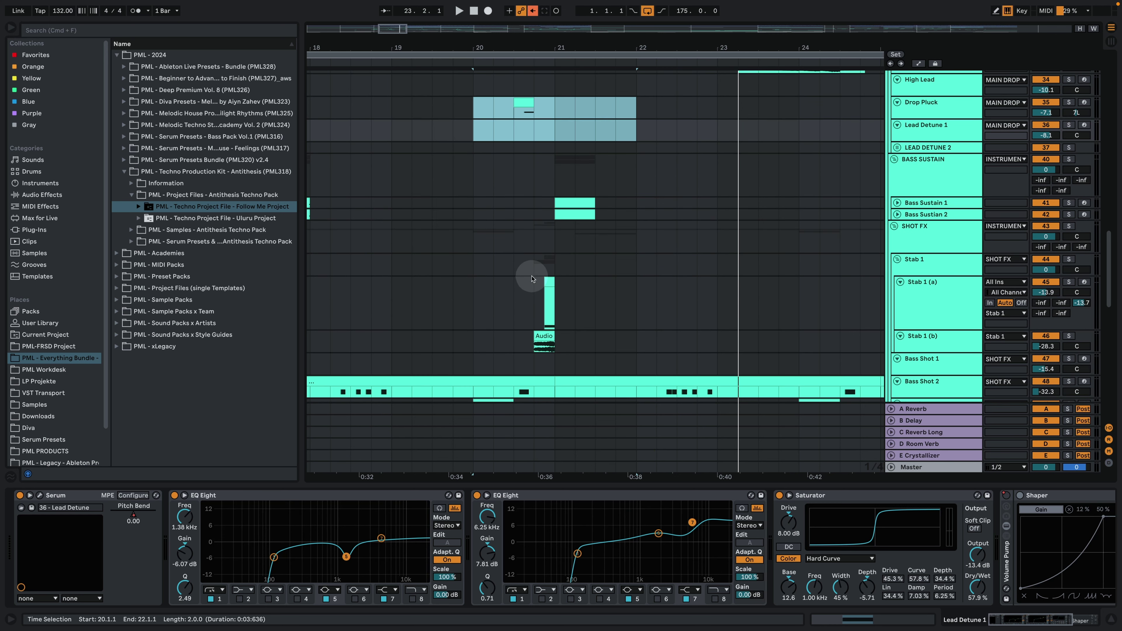
{"action": "scroll", "coordinate": [535, 278], "scroll_direction": "down", "scroll_amount": 4}
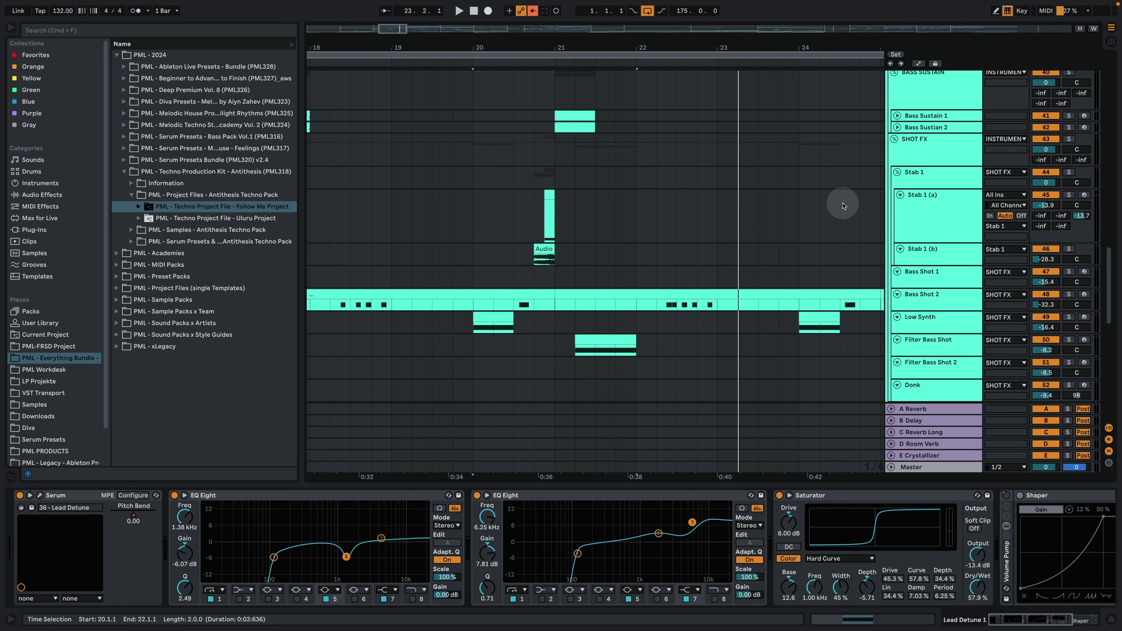
{"action": "left_click_drag", "start_coordinate": [616, 45], "coordinate": [579, 17]}
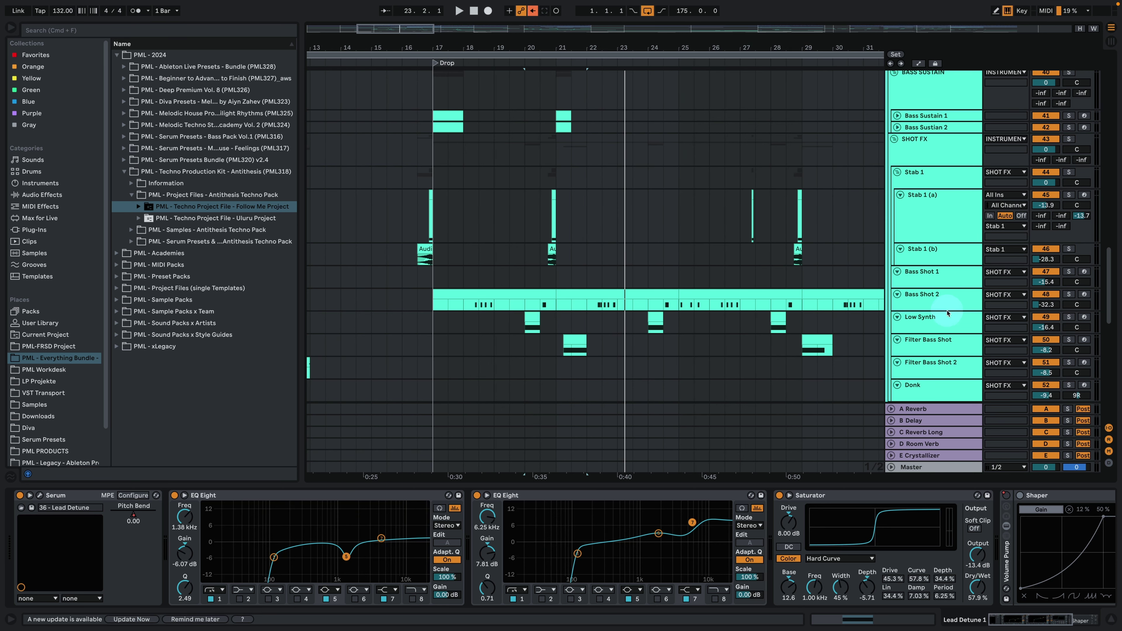
Solo Bass Shot 2 and audition it from bars 22, 20.3.1 and 25, then stop.
{"action": "left_click", "coordinate": [949, 300]}
{"action": "left_click", "coordinate": [478, 306]}
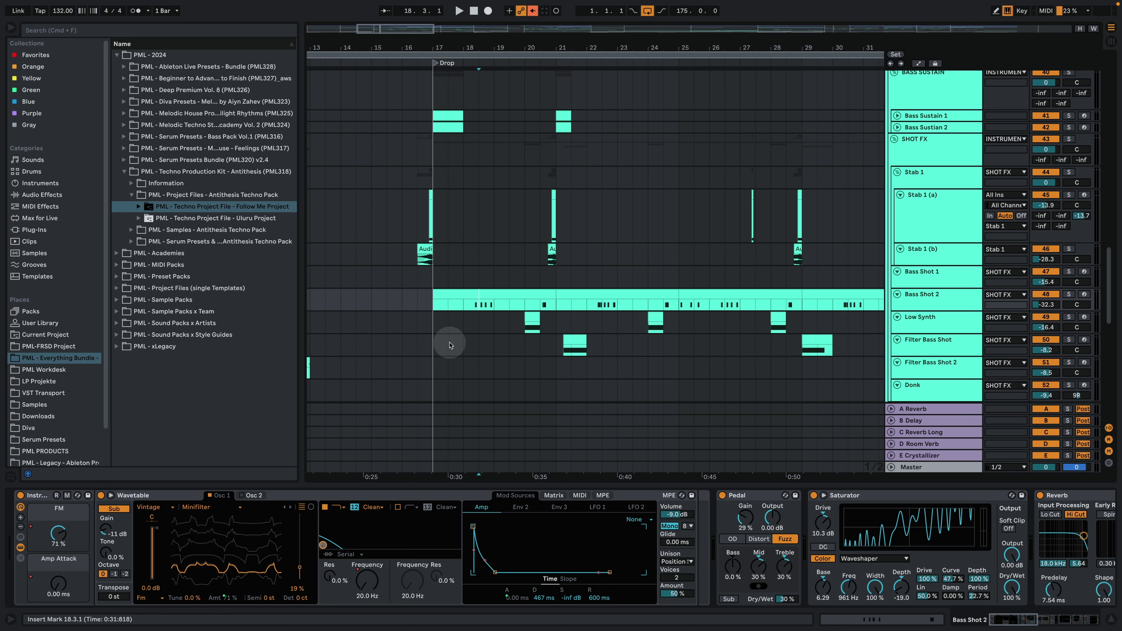
{"action": "left_click", "coordinate": [1068, 294]}
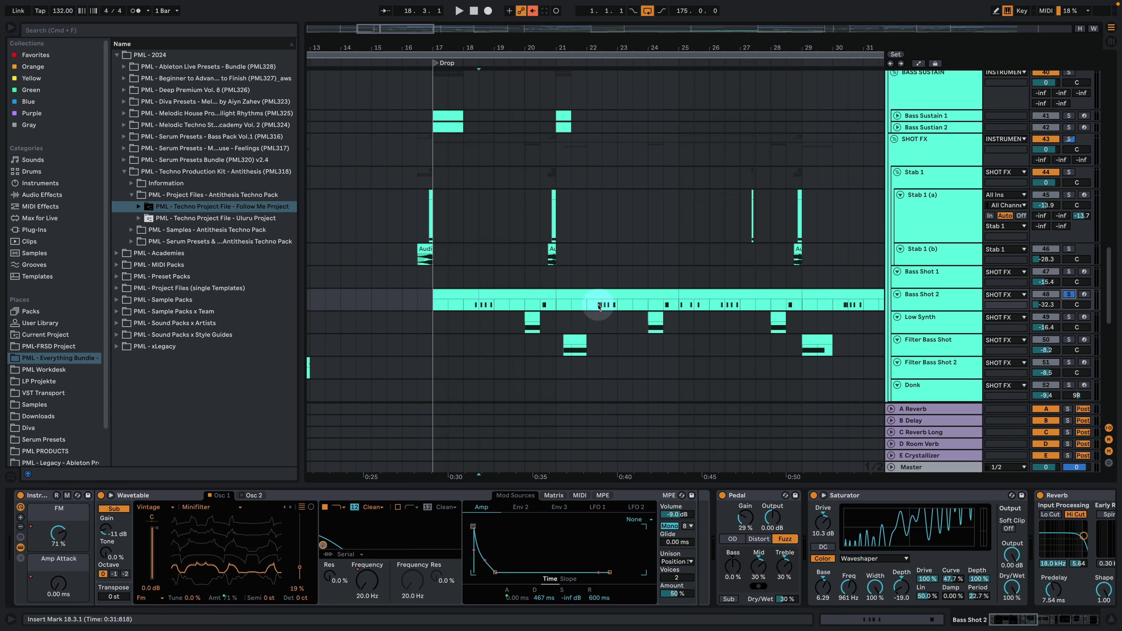
{"action": "left_click", "coordinate": [589, 308]}
{"action": "key", "text": "space"}
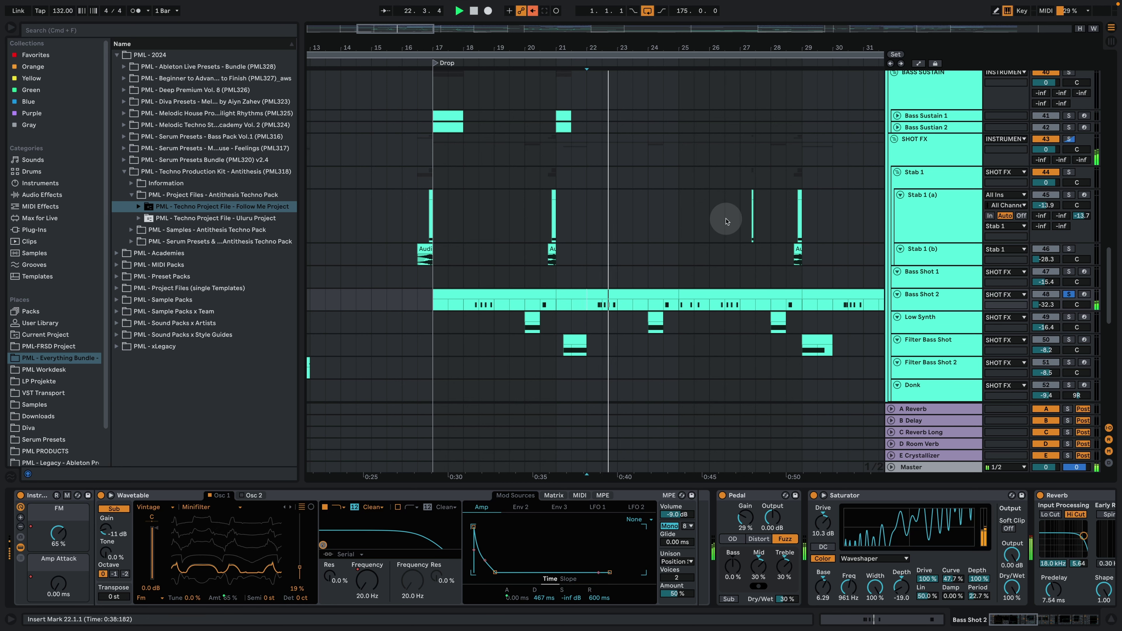
{"action": "left_click", "coordinate": [541, 305]}
{"action": "key", "text": "space"}
{"action": "key", "text": "space"}
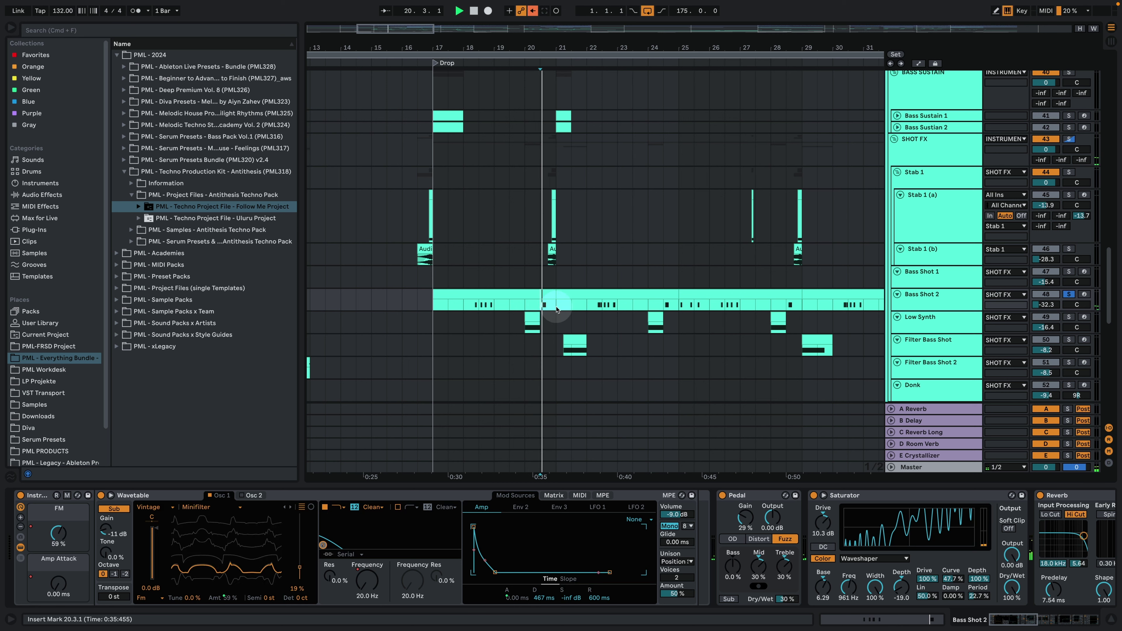
{"action": "left_click", "coordinate": [681, 305]}
{"action": "key", "text": "space"}
{"action": "key", "text": "space"}
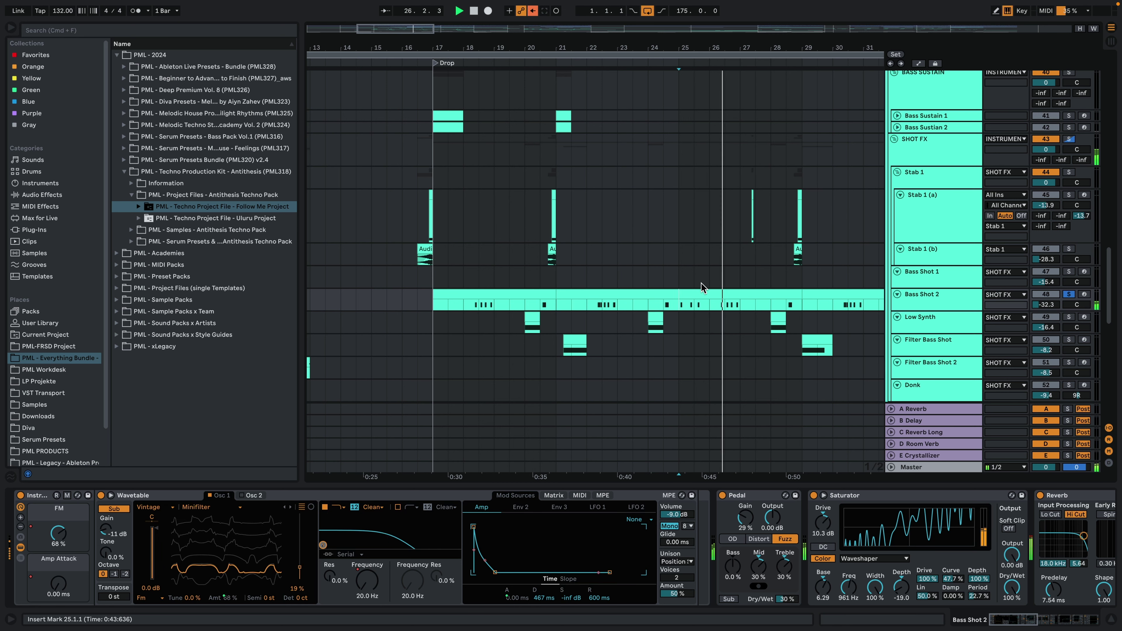
{"action": "key", "text": "space"}
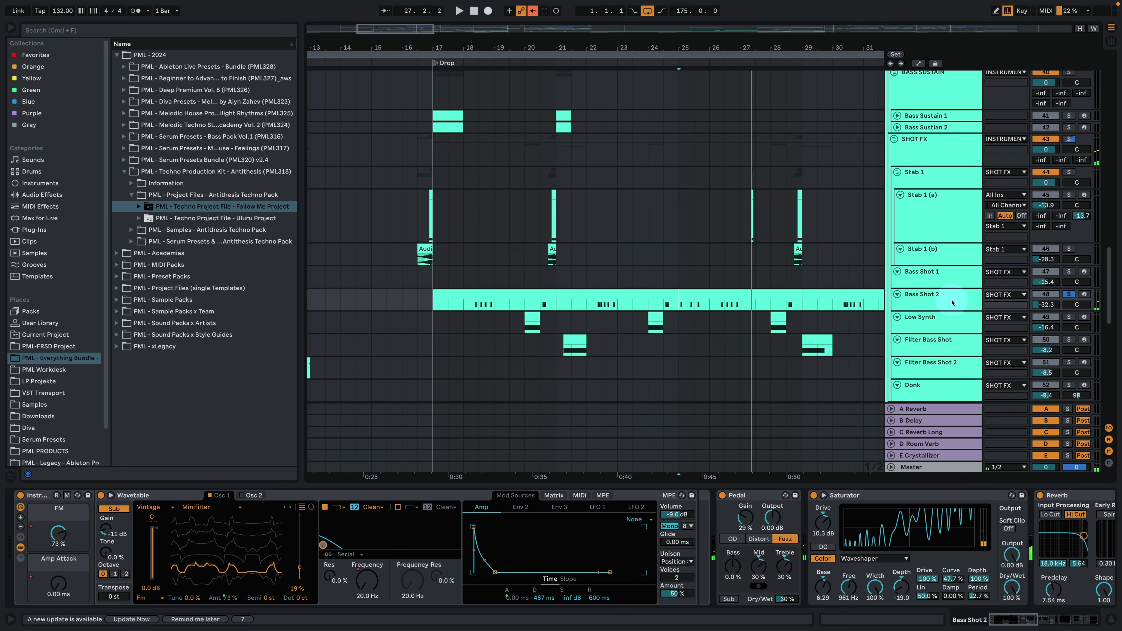
Enlarge the Bass Shot 2 lane, select four D0 notes in its clip, and return to the arrangement.
{"action": "left_click_drag", "start_coordinate": [932, 308], "coordinate": [929, 340]}
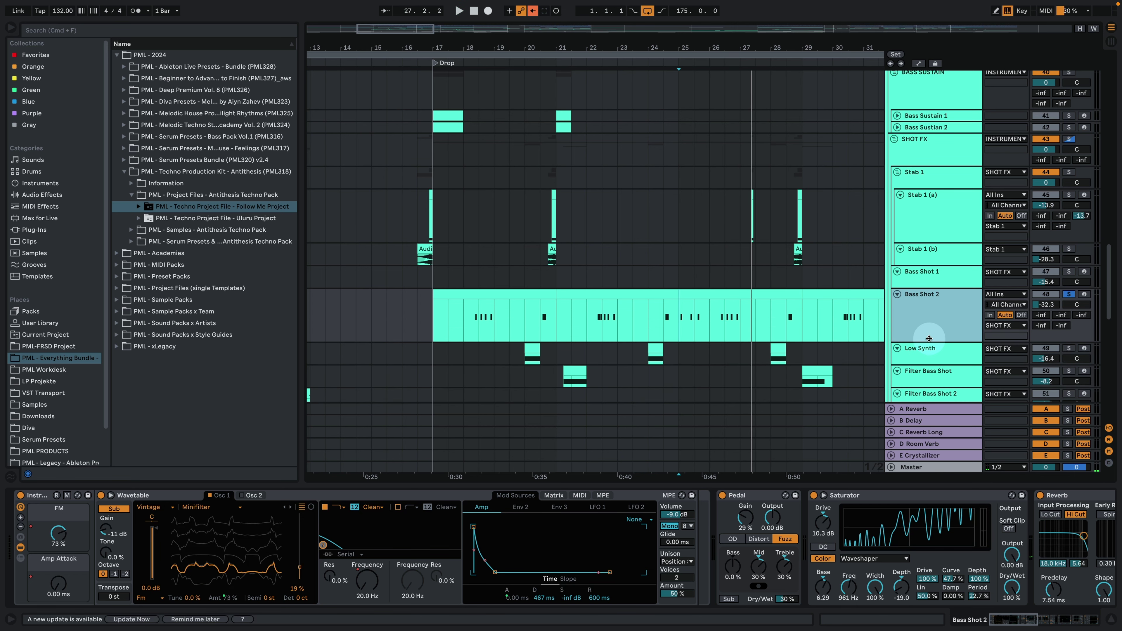
{"action": "double_click", "coordinate": [513, 290]}
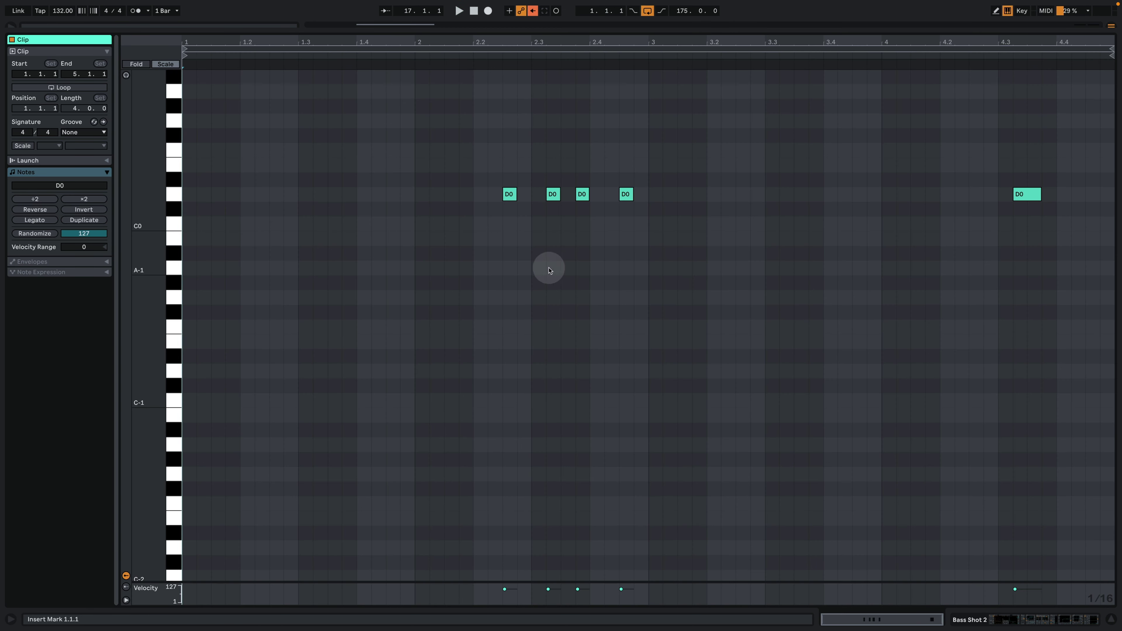
{"action": "left_click_drag", "start_coordinate": [460, 150], "coordinate": [588, 231]}
{"action": "left_click_drag", "start_coordinate": [669, 236], "coordinate": [709, 246]}
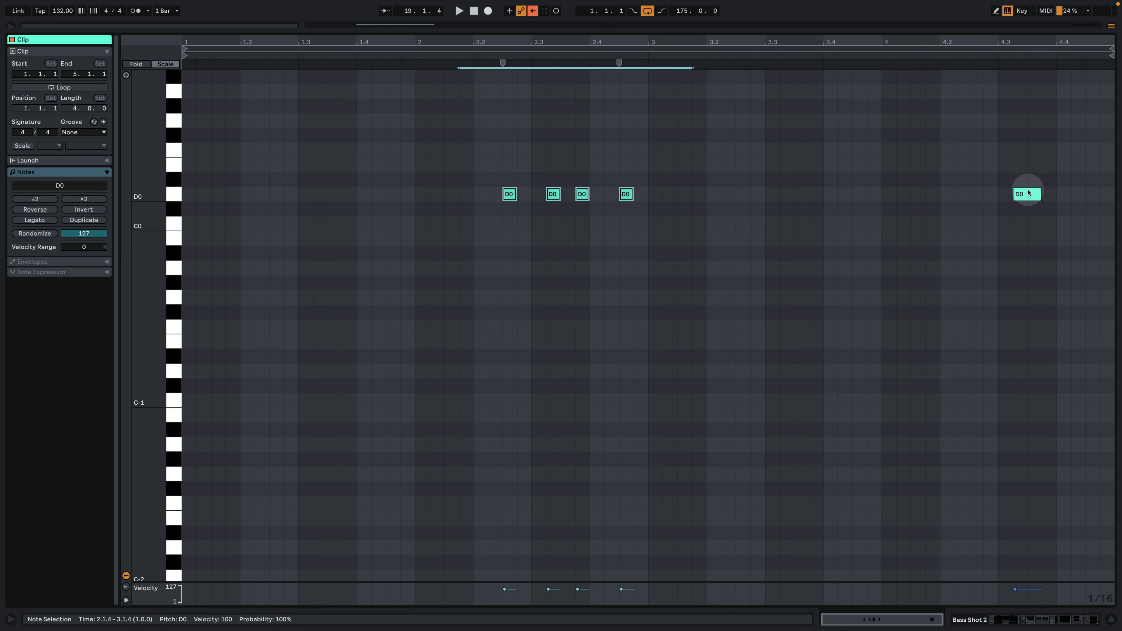
{"action": "left_click", "coordinate": [1041, 618]}
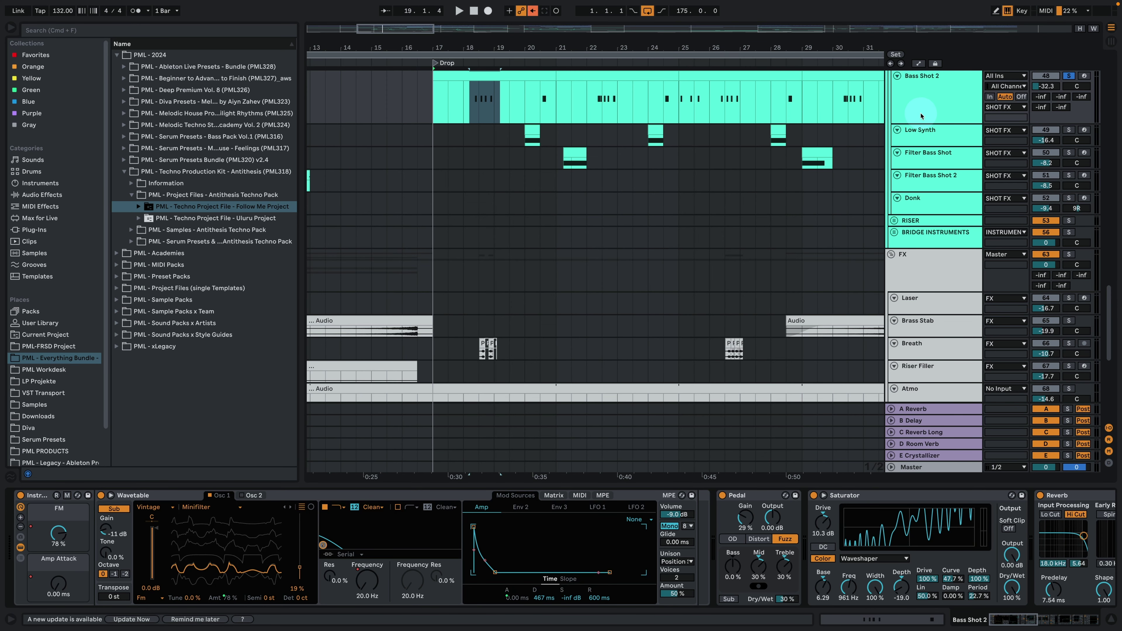
Show automation envelopes on all tracks and zoom the arrangement in around bar 18.
{"action": "left_click_drag", "start_coordinate": [933, 82], "coordinate": [948, 109]}
{"action": "left_click", "coordinate": [919, 64]}
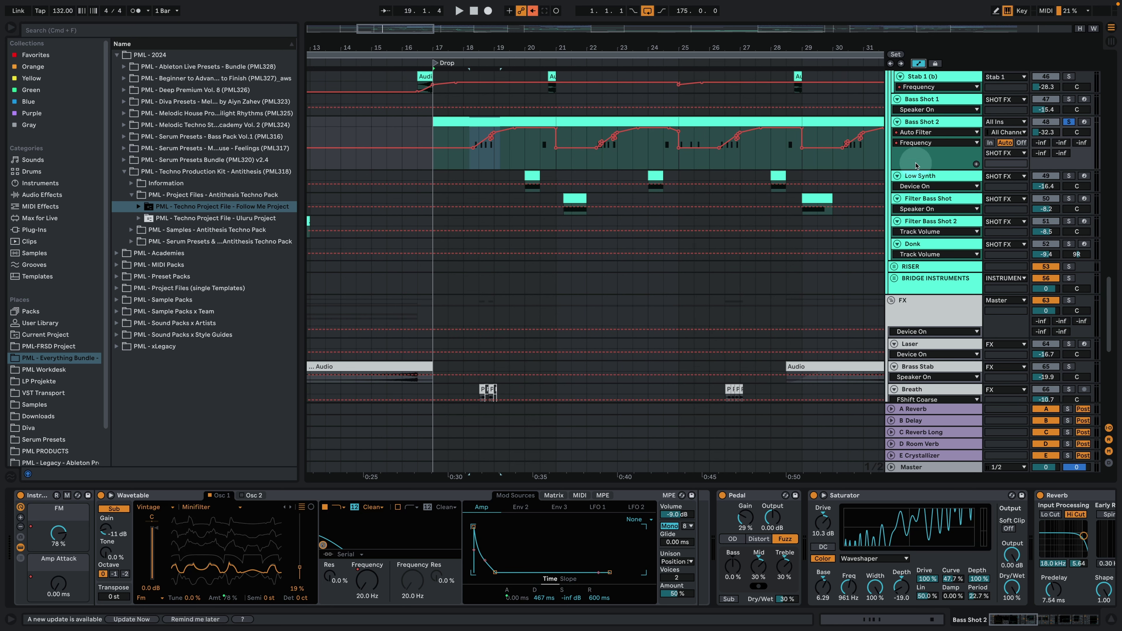
{"action": "left_click_drag", "start_coordinate": [481, 46], "coordinate": [482, 104]}
Play the arrangement from bar 17, then from start points 18.2.1, 20.3.1 and 22.2.1.
{"action": "key", "text": "space"}
{"action": "left_click", "coordinate": [442, 138]}
{"action": "key", "text": "space"}
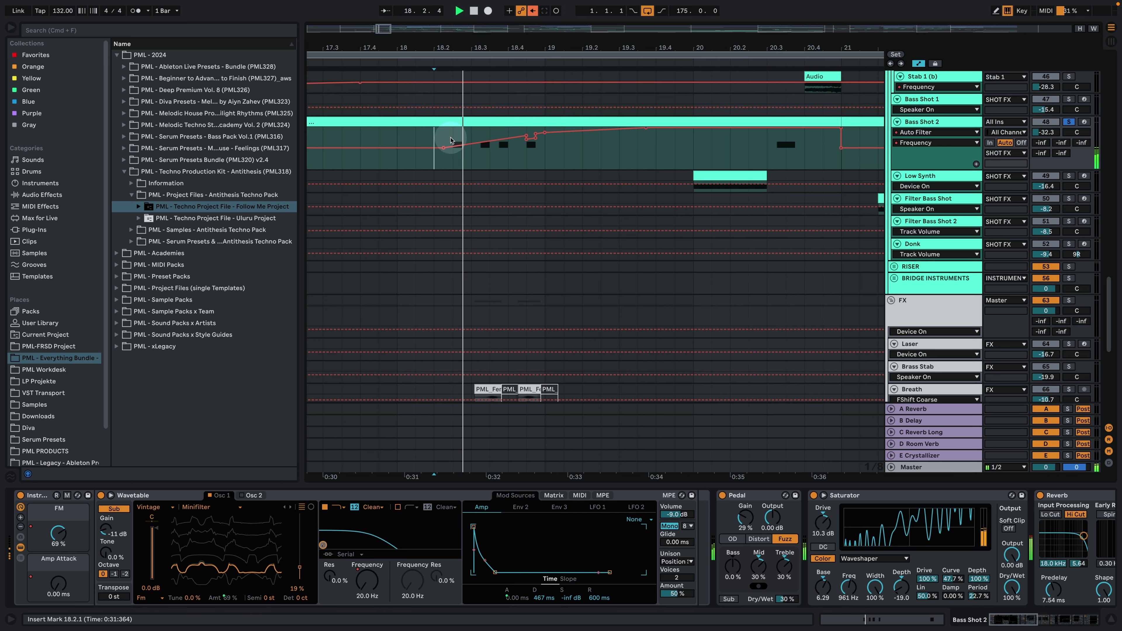
{"action": "scroll", "coordinate": [546, 47], "scroll_direction": "down", "scroll_amount": 5}
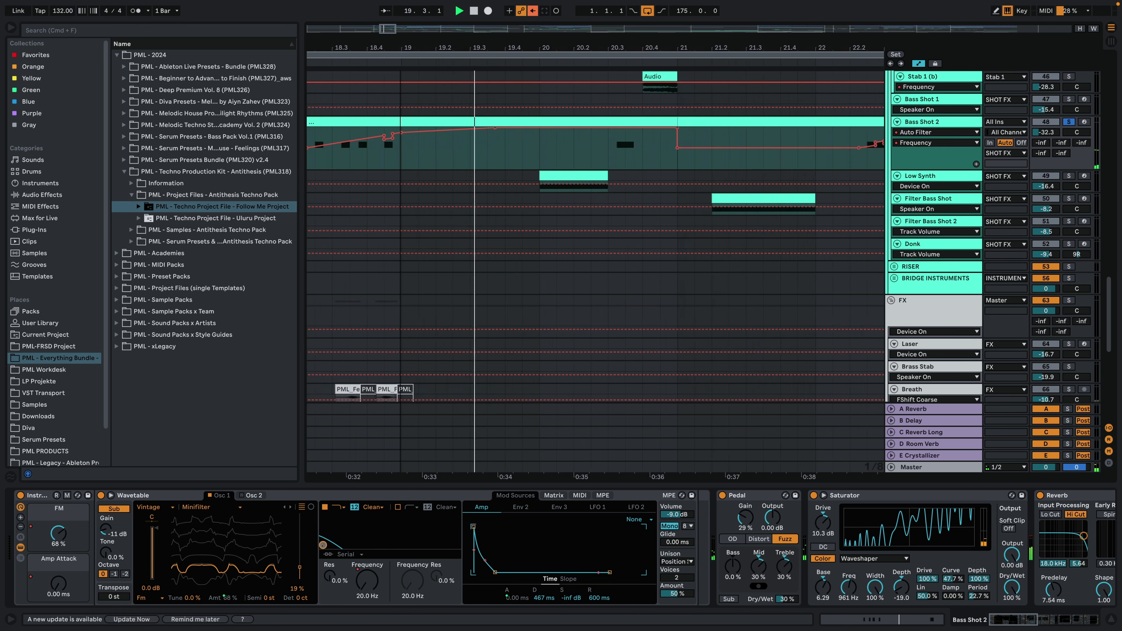
{"action": "left_click", "coordinate": [493, 160]}
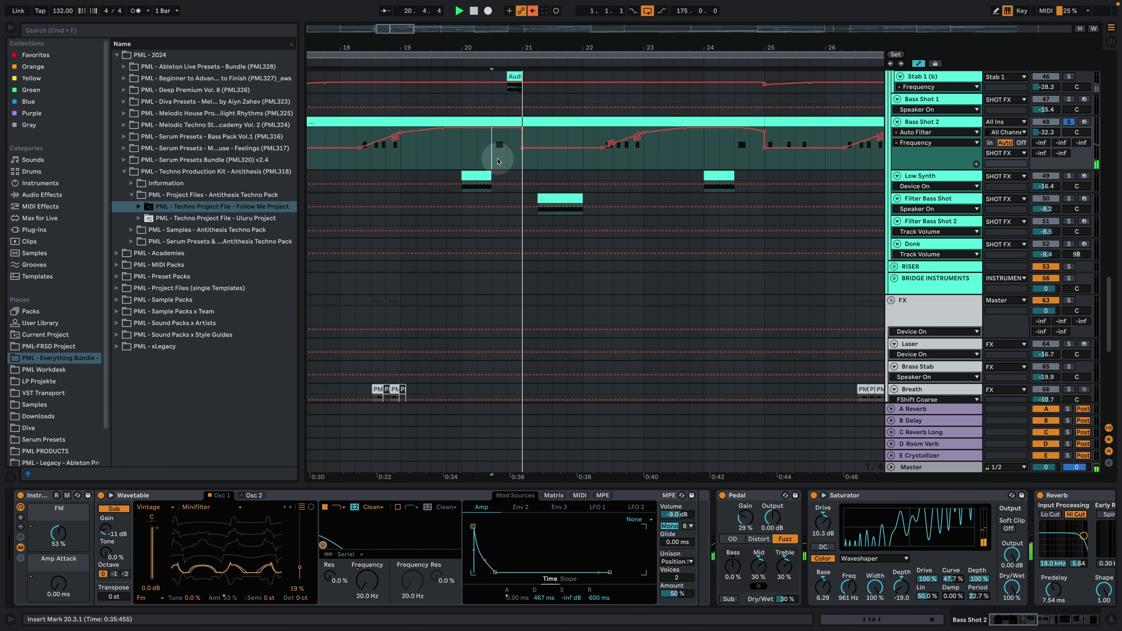
{"action": "left_click", "coordinate": [598, 168]}
{"action": "key", "text": "space"}
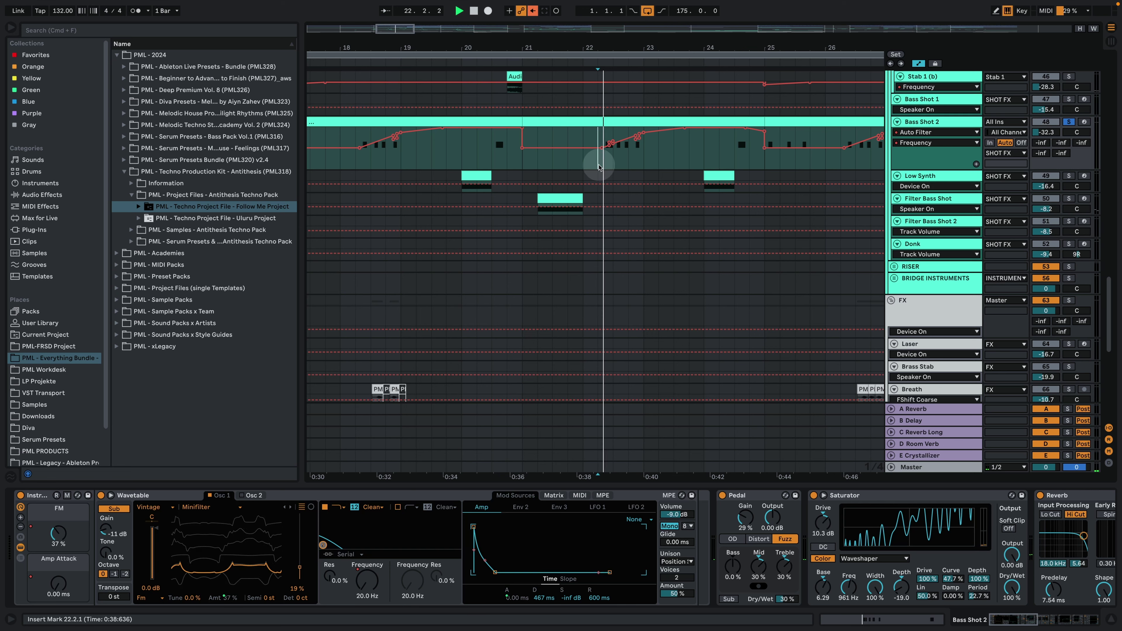
{"action": "key", "text": "space"}
Play the Bass Shot 2 part from a start point at bar 25.
{"action": "left_click_drag", "start_coordinate": [724, 45], "coordinate": [601, 41]}
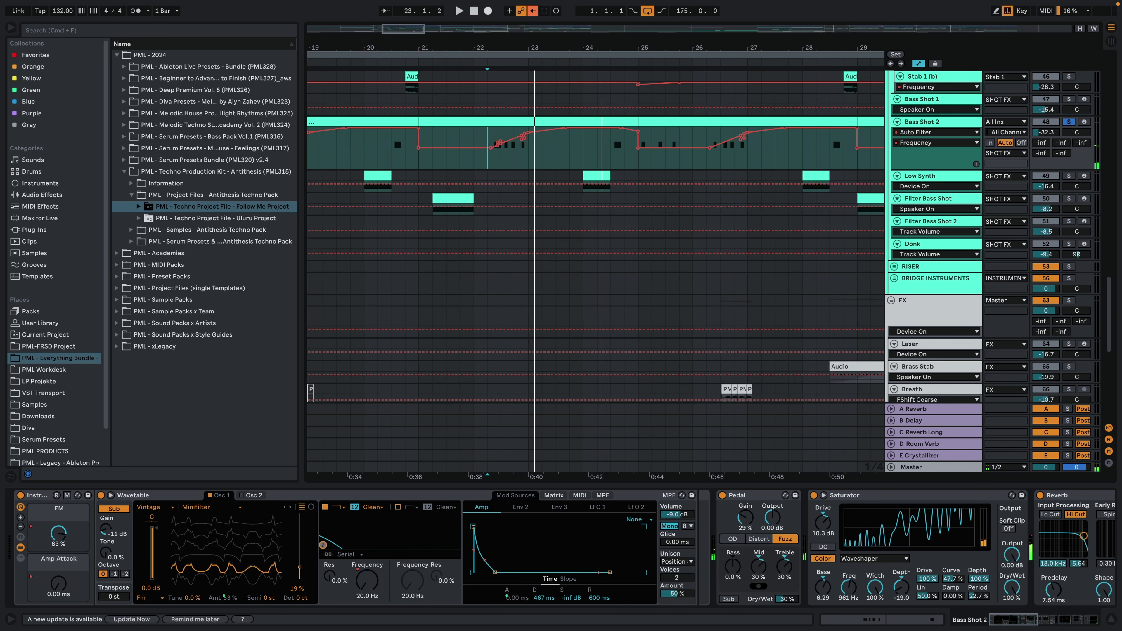
{"action": "left_click", "coordinate": [638, 168]}
{"action": "key", "text": "space"}
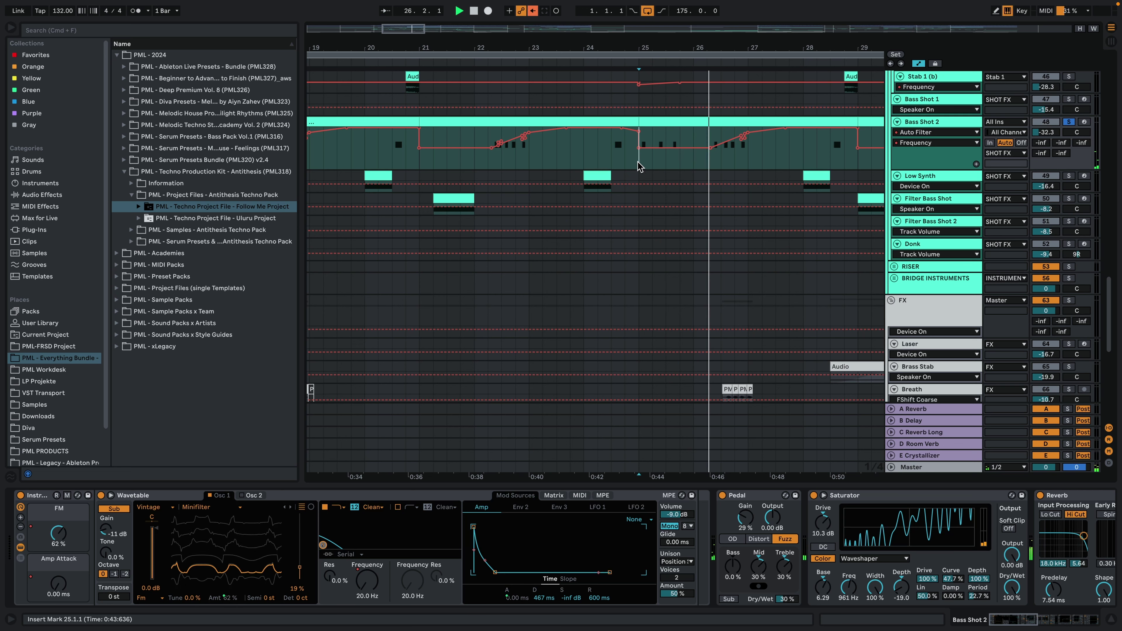
{"action": "key", "text": "space"}
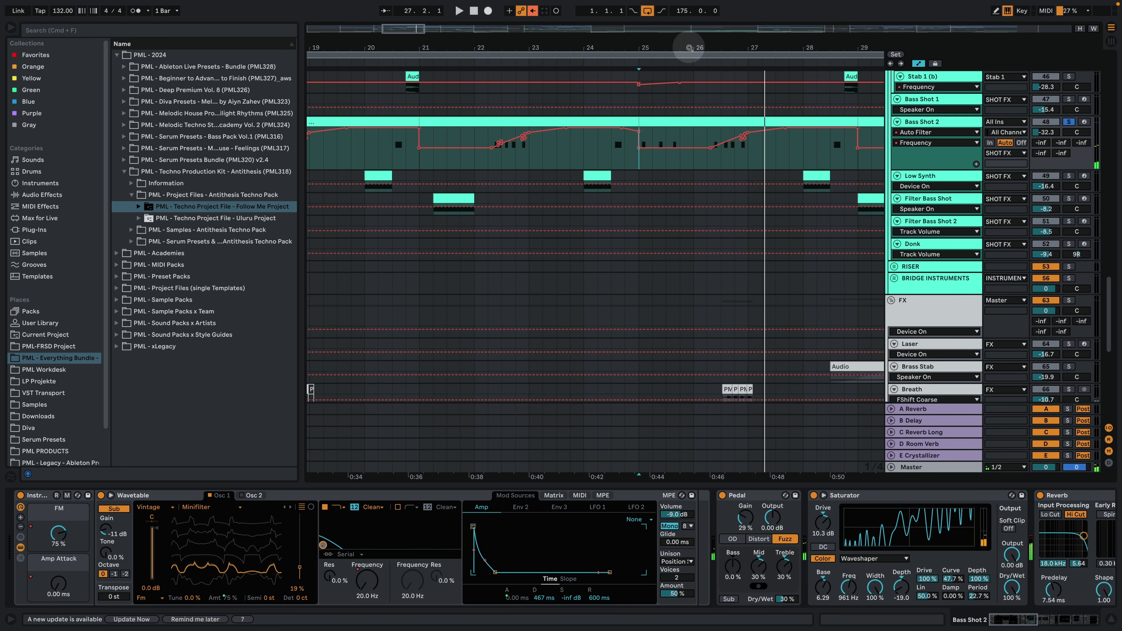
Zoom out to show bars 12 to 38 and resume arrangement playback.
{"action": "mouse_move", "coordinate": [689, 47]}
{"action": "left_mouse_down"}
{"action": "mouse_move", "coordinate": [685, 27]}
{"action": "mouse_move", "coordinate": [605, 19]}
{"action": "mouse_move", "coordinate": [680, 48]}
{"action": "left_mouse_up"}
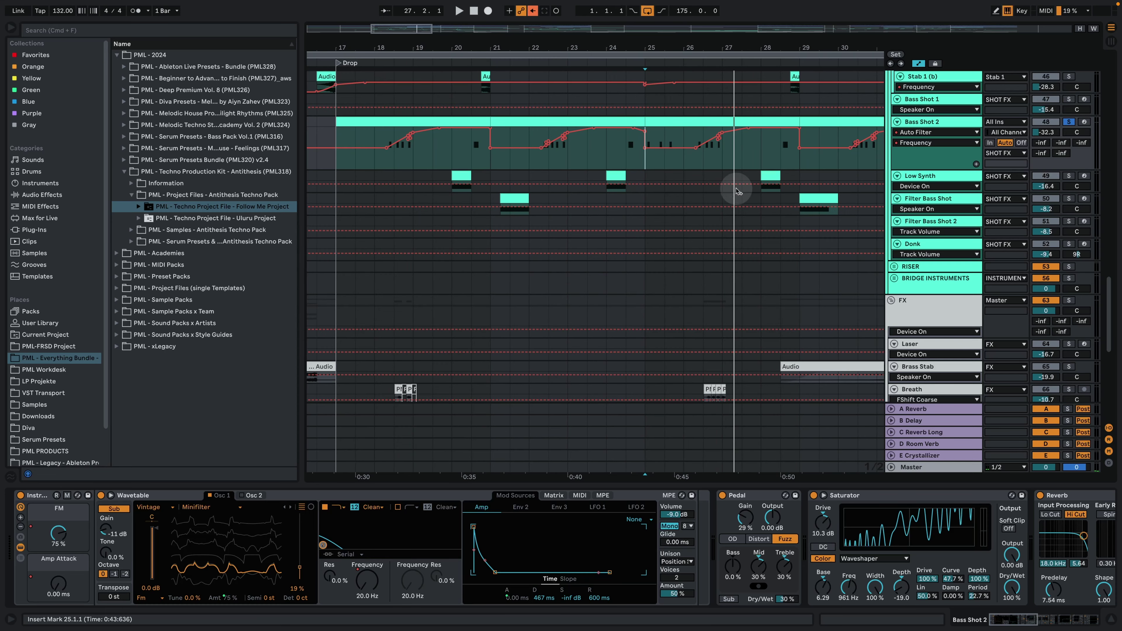
{"action": "scroll", "coordinate": [1007, 247], "scroll_direction": "up", "scroll_amount": 10}
{"action": "scroll", "coordinate": [1009, 251], "scroll_direction": "up", "scroll_amount": 10}
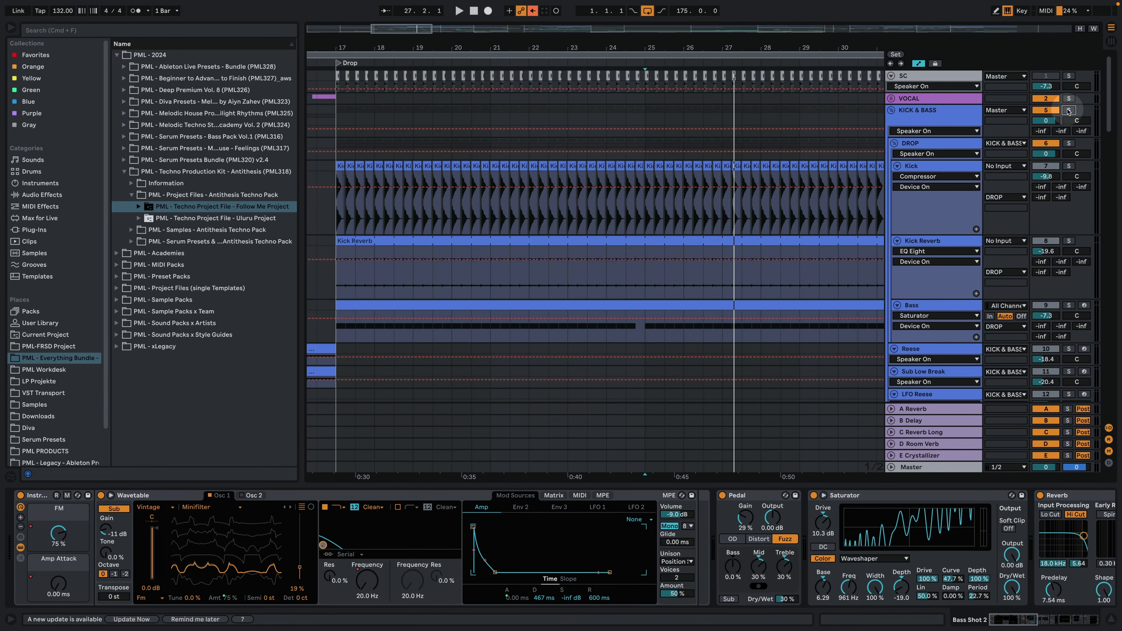
{"action": "key", "text": "space"}
{"action": "scroll", "coordinate": [576, 306], "scroll_direction": "down", "scroll_amount": 10}
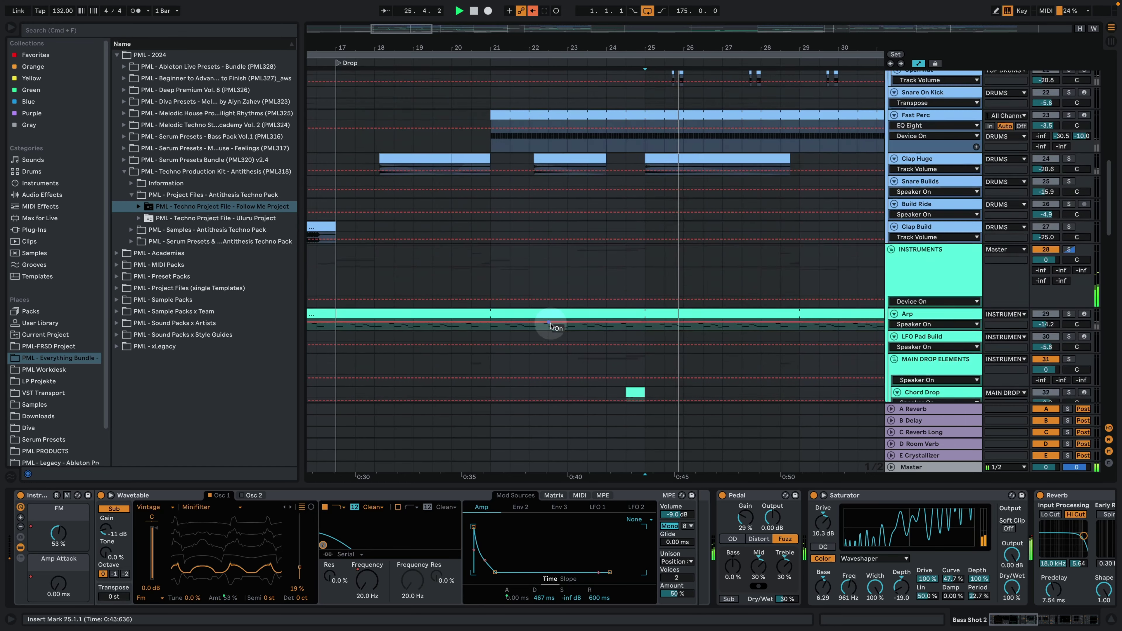
{"action": "scroll", "coordinate": [552, 322], "scroll_direction": "down", "scroll_amount": 15}
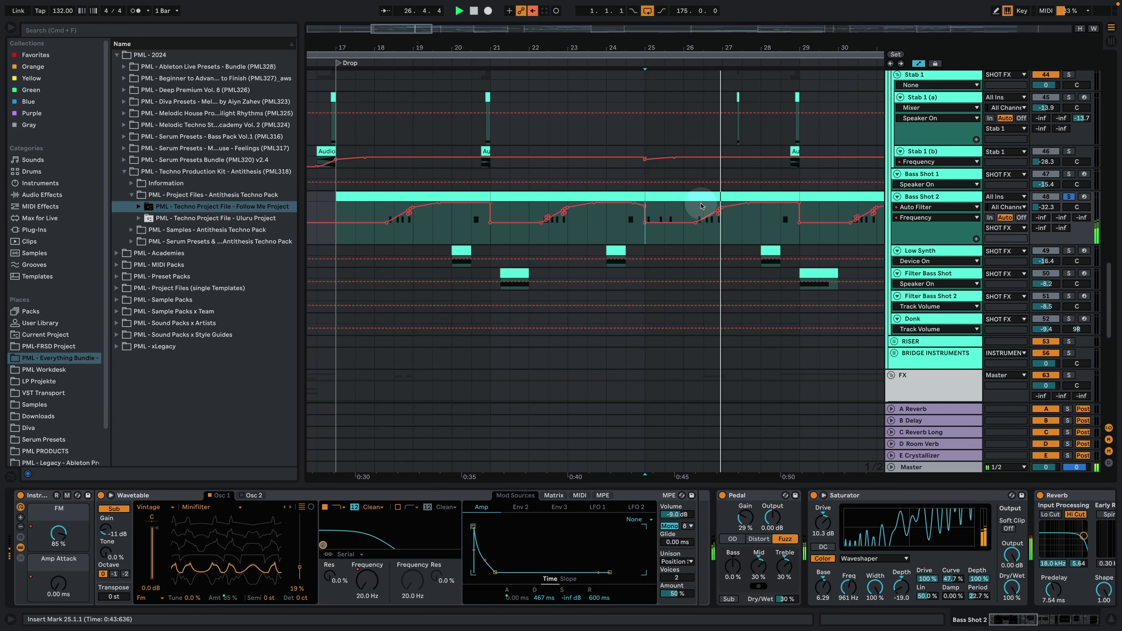
Restart playback from bar 25, select the Bass Shot 2 clip (bars 25–29) and zoom in on it.
{"action": "key", "text": "space"}
{"action": "key", "text": "space"}
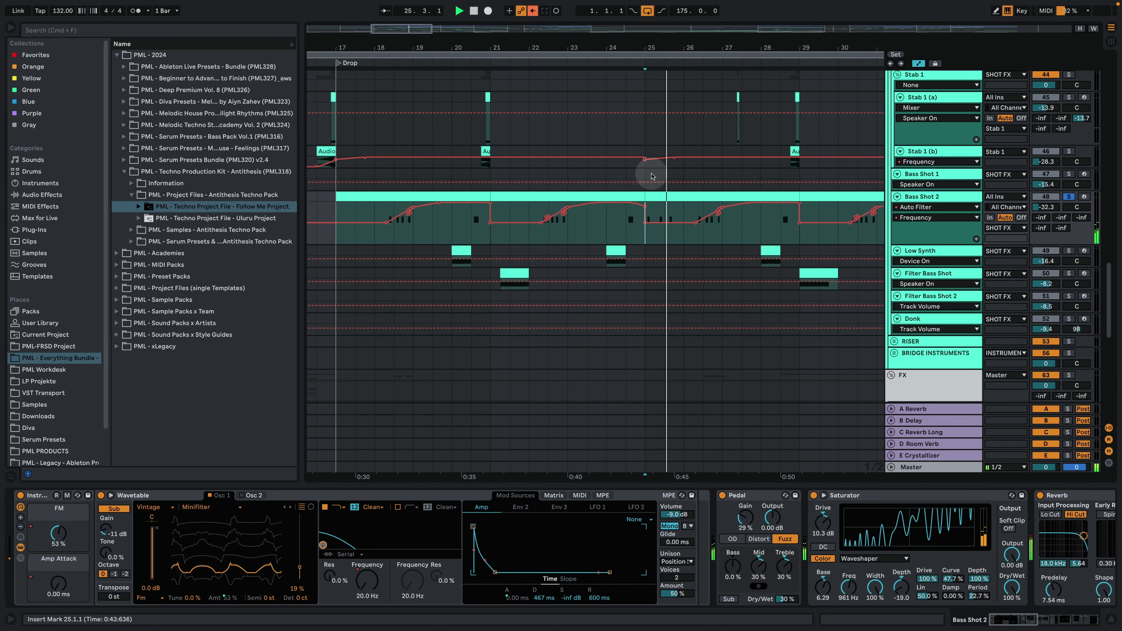
{"action": "left_click", "coordinate": [668, 197]}
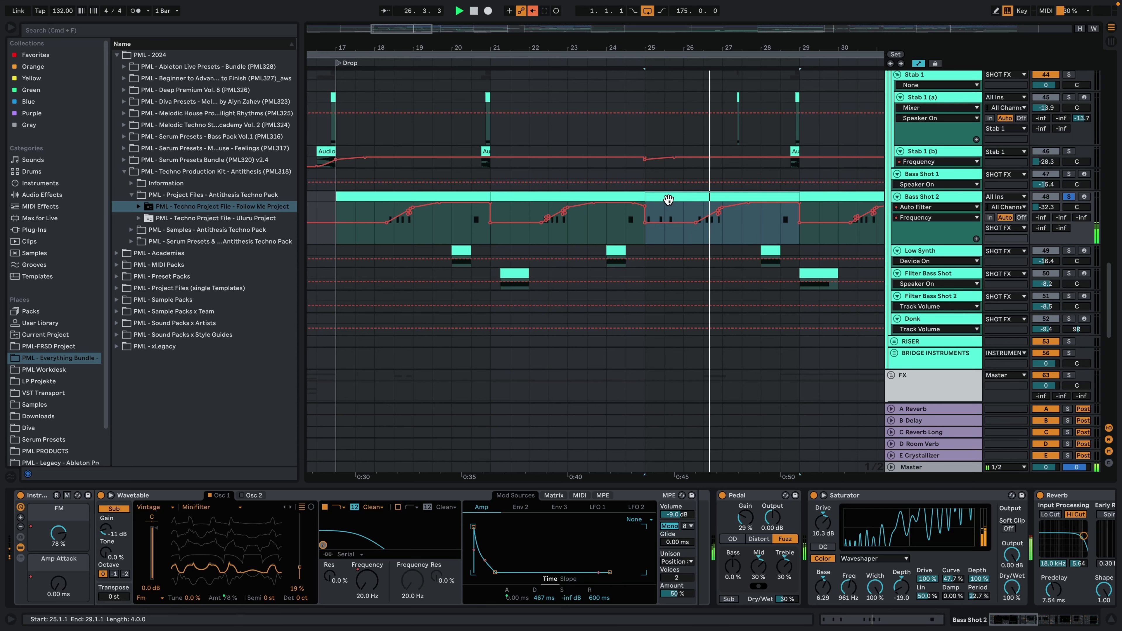
{"action": "left_click_drag", "start_coordinate": [659, 50], "coordinate": [595, 91]}
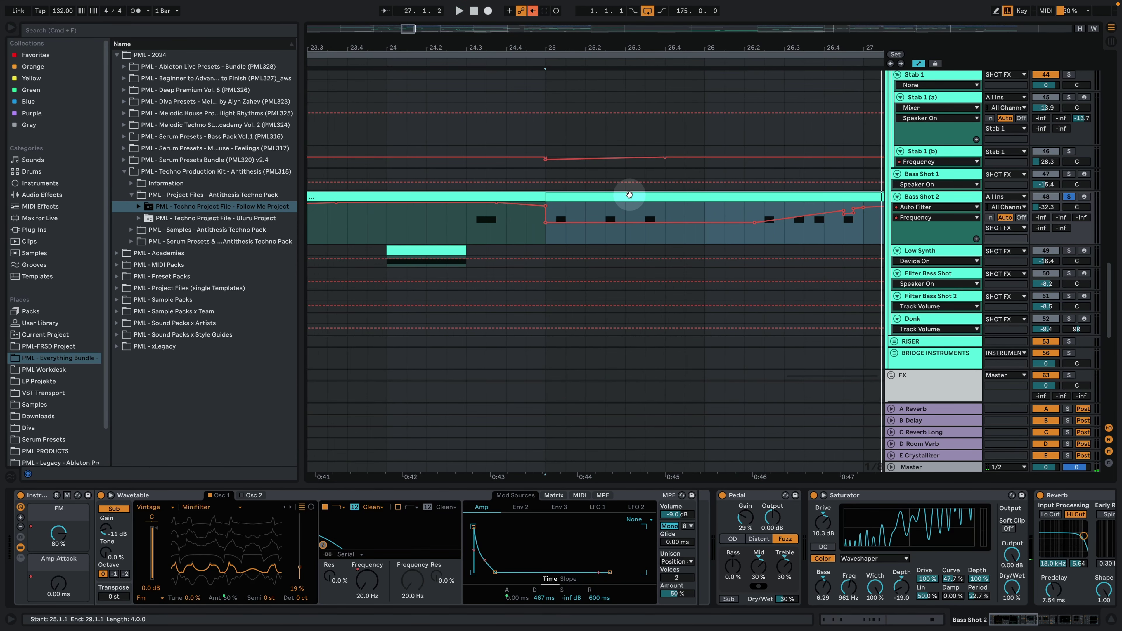
Open the Bass Shot 2 clip in the piano roll and set a fixed 1/16 grid.
{"action": "double_click", "coordinate": [629, 195]}
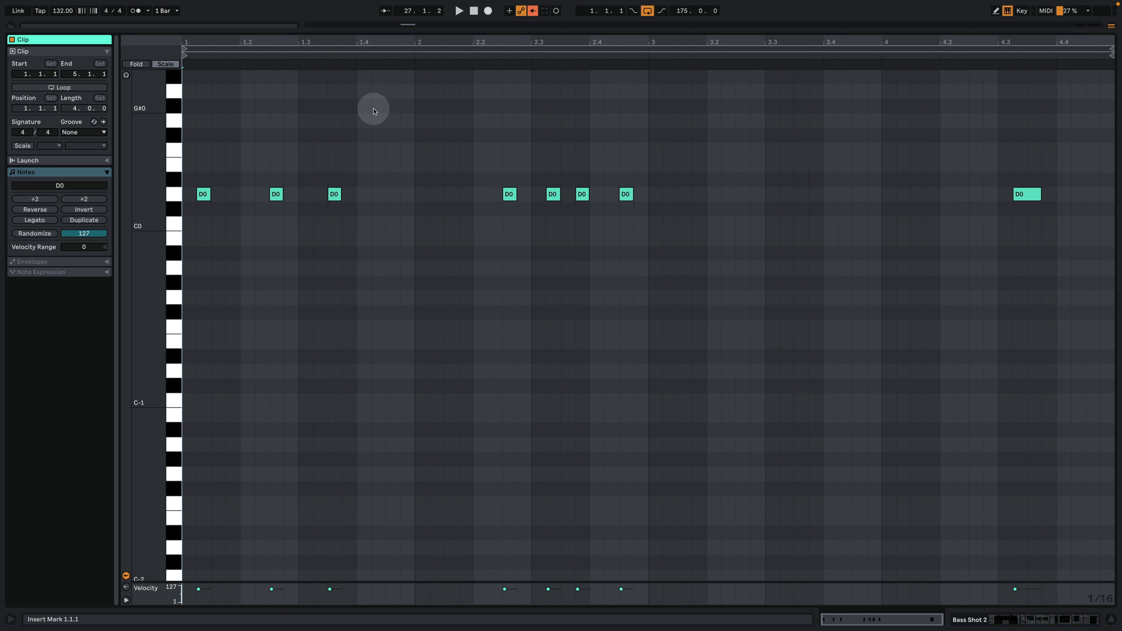
{"action": "right_click", "coordinate": [218, 234]}
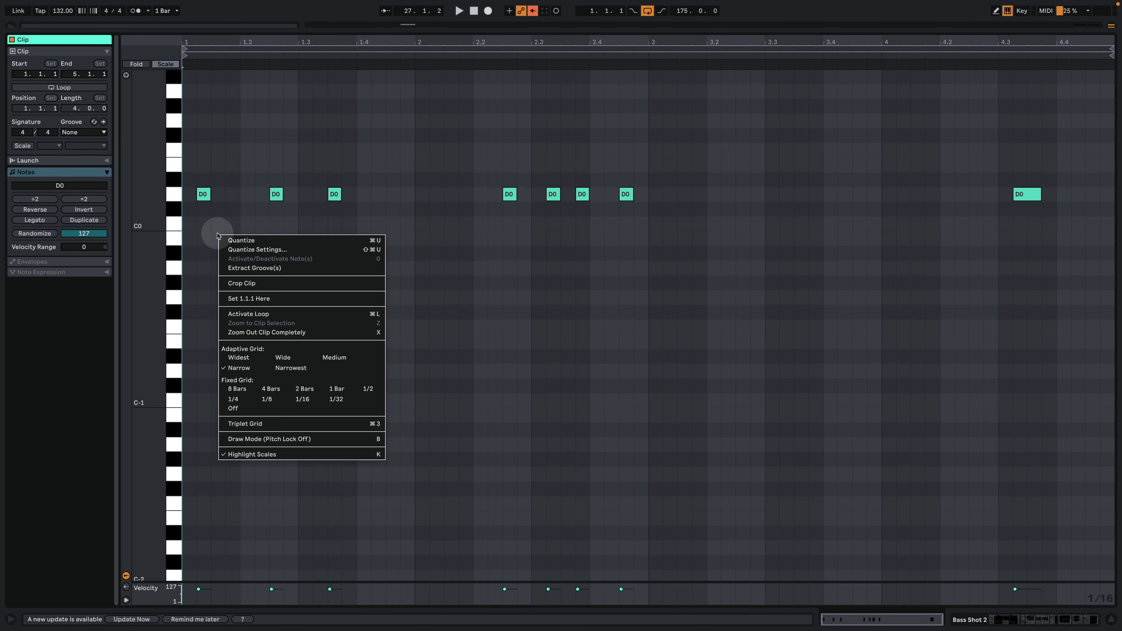
{"action": "left_click", "coordinate": [304, 399]}
Audition the clip's D0 notes, playing from insert points at bar 2 and 1.2.1.
{"action": "left_click", "coordinate": [415, 266]}
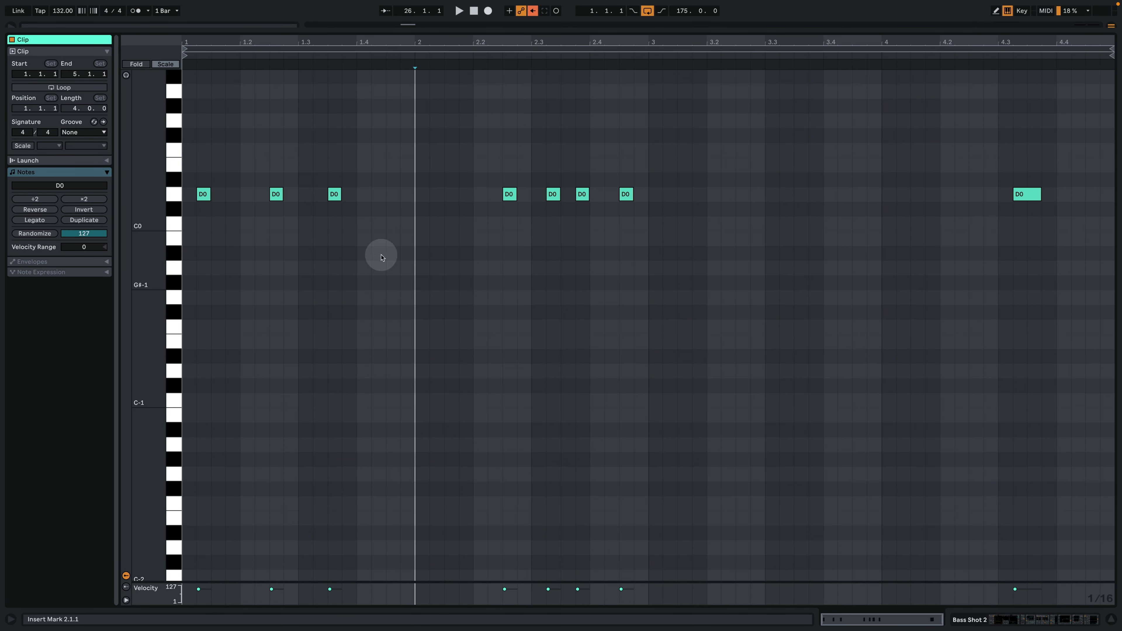
{"action": "left_click", "coordinate": [226, 215]}
{"action": "key", "text": "space"}
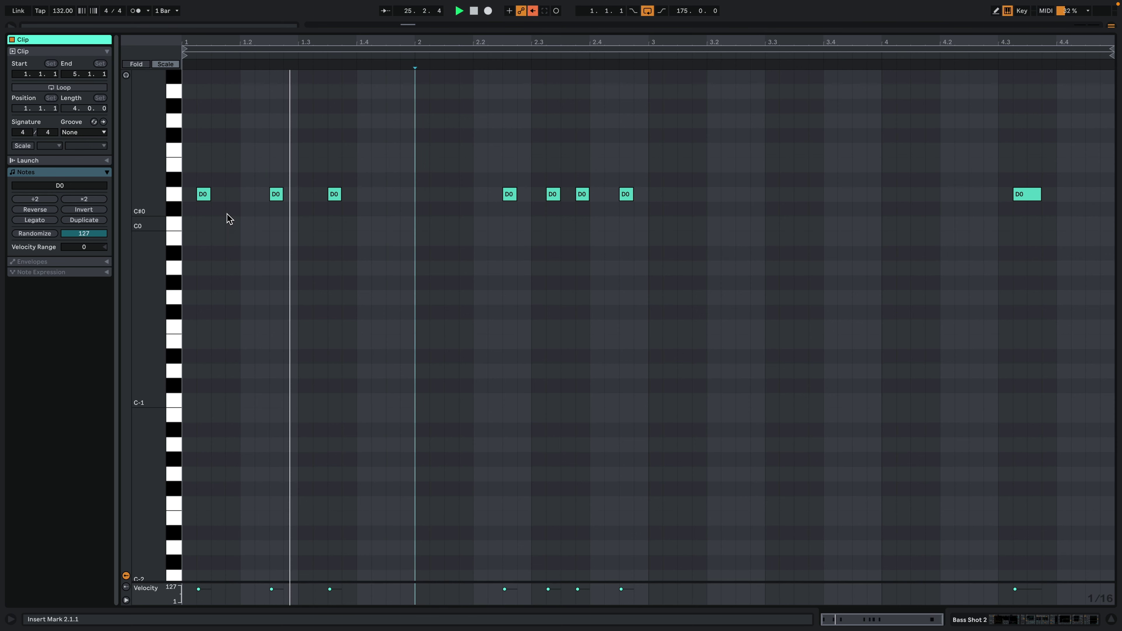
{"action": "left_click", "coordinate": [245, 215]}
{"action": "key", "text": "space"}
{"action": "left_click", "coordinate": [231, 206]}
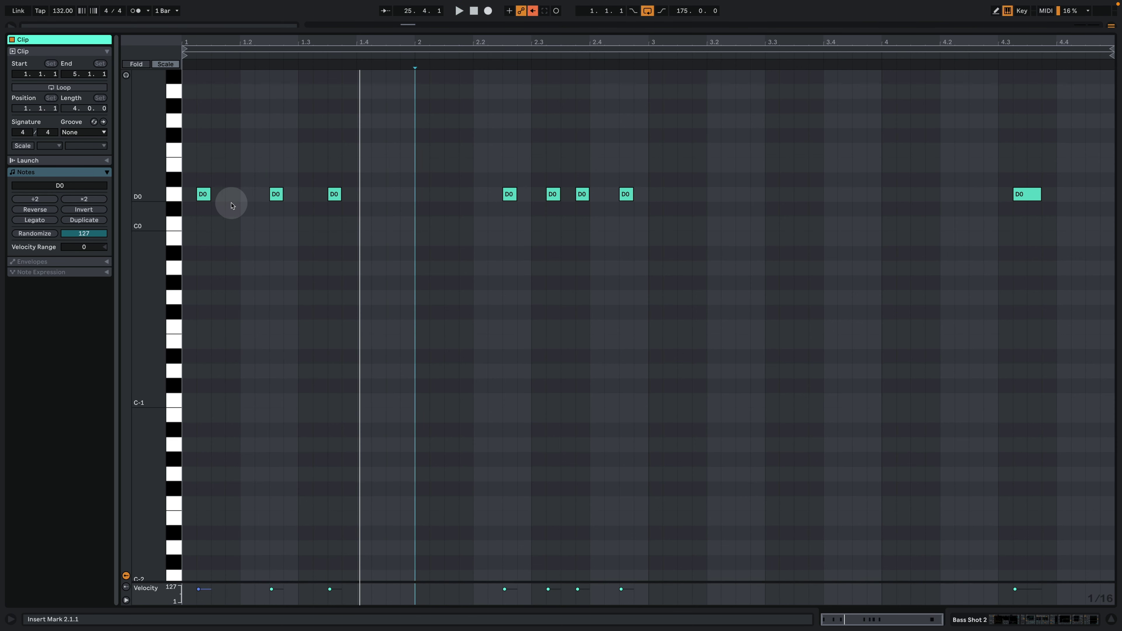
{"action": "left_click", "coordinate": [192, 202]}
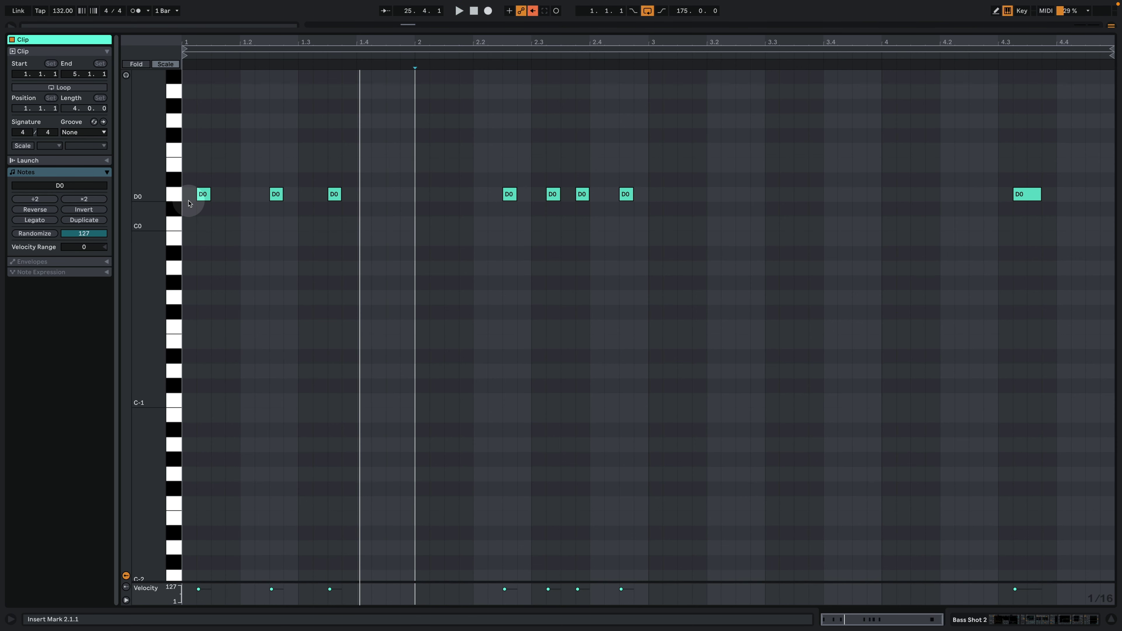
{"action": "left_click", "coordinate": [241, 158]}
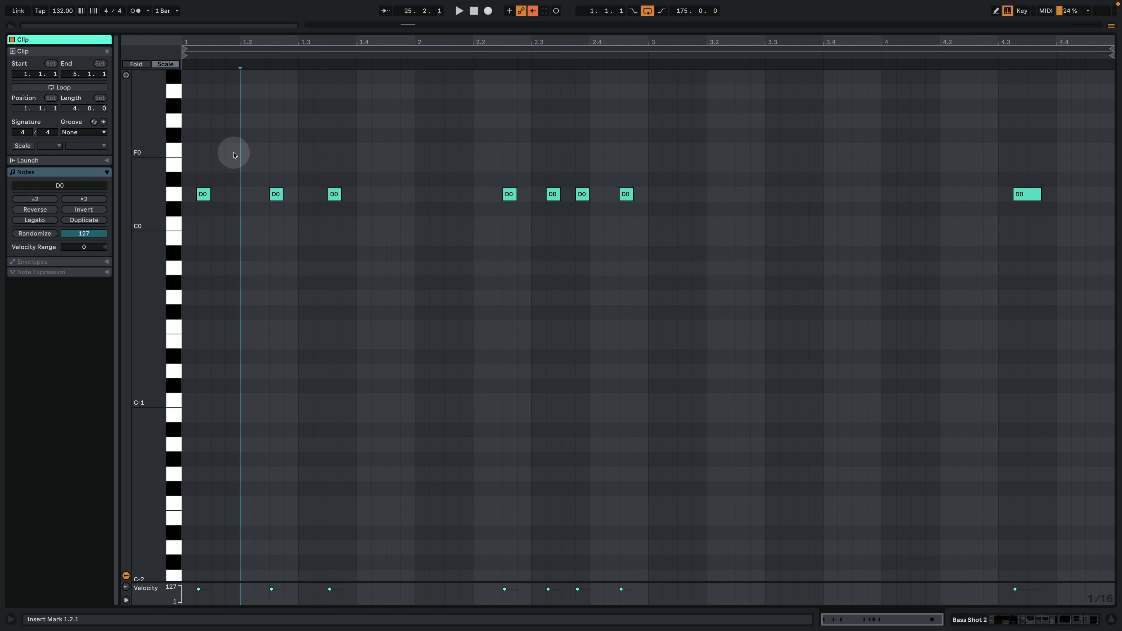
{"action": "left_click", "coordinate": [380, 194]}
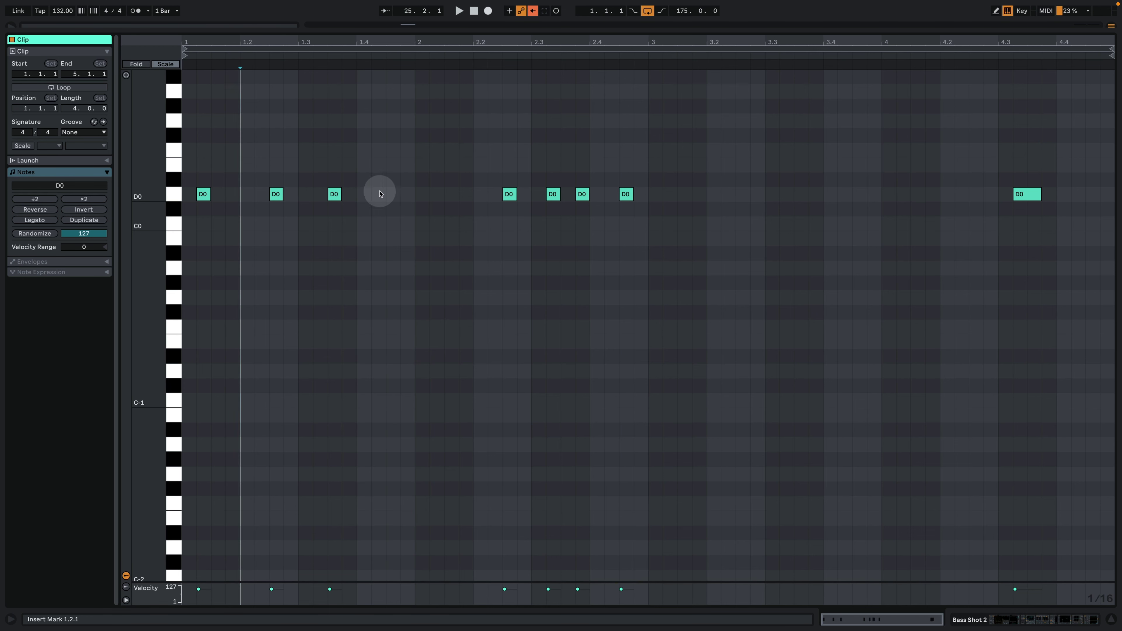
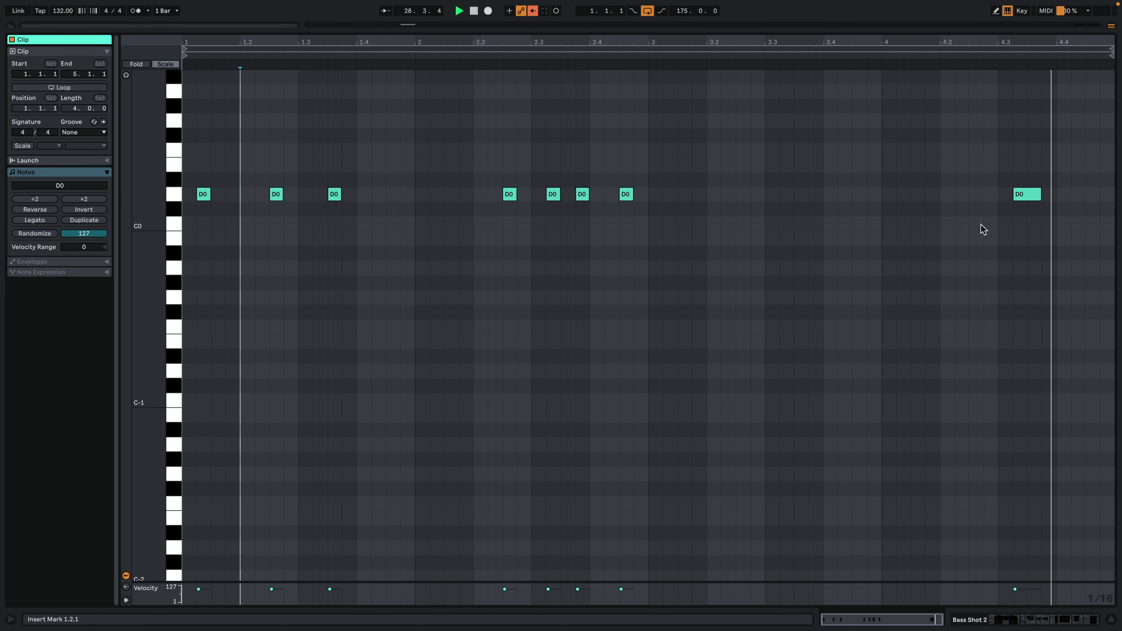
Close the expanded note editor to show Bass Shot 2's device chain, and stop playback.
{"action": "left_click", "coordinate": [1013, 620]}
{"action": "key", "text": "space"}
{"action": "scroll", "coordinate": [651, 151], "scroll_direction": "up", "scroll_amount": 3}
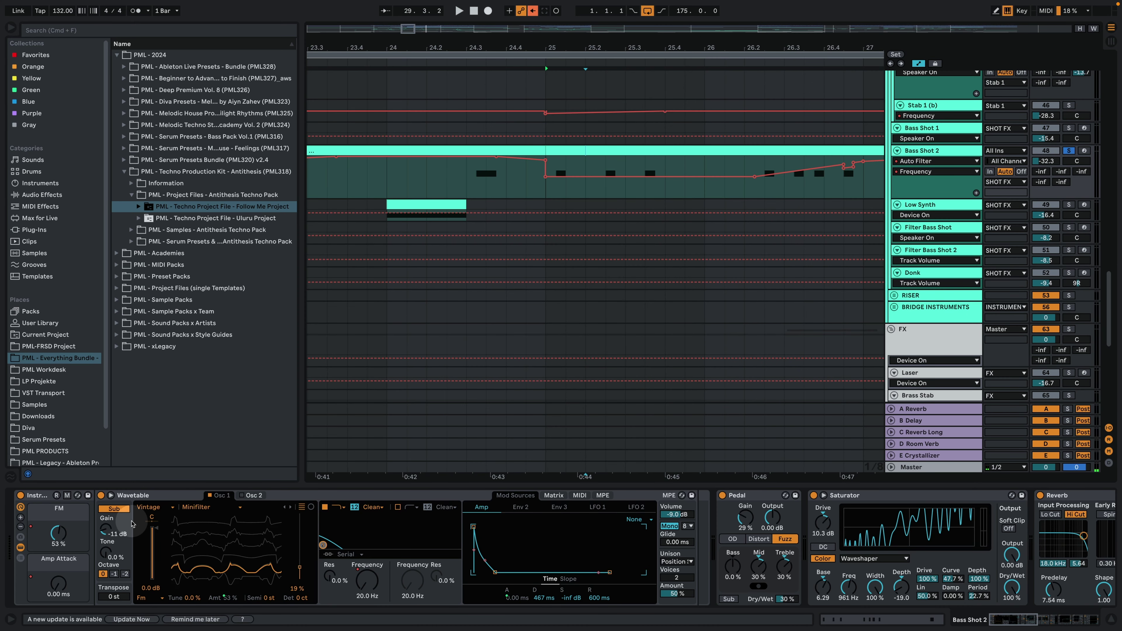
Select Bass Shot 2's Wavetable, review its modulation matrix and amp envelope, and audition the bass.
{"action": "left_click", "coordinate": [134, 499]}
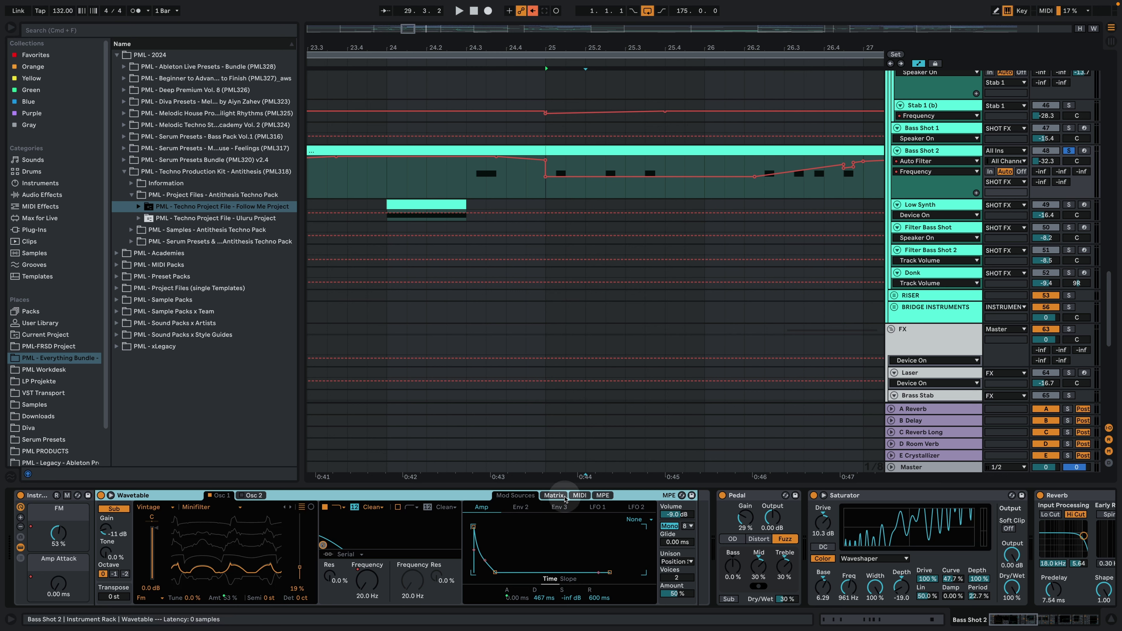
{"action": "left_click", "coordinate": [553, 496]}
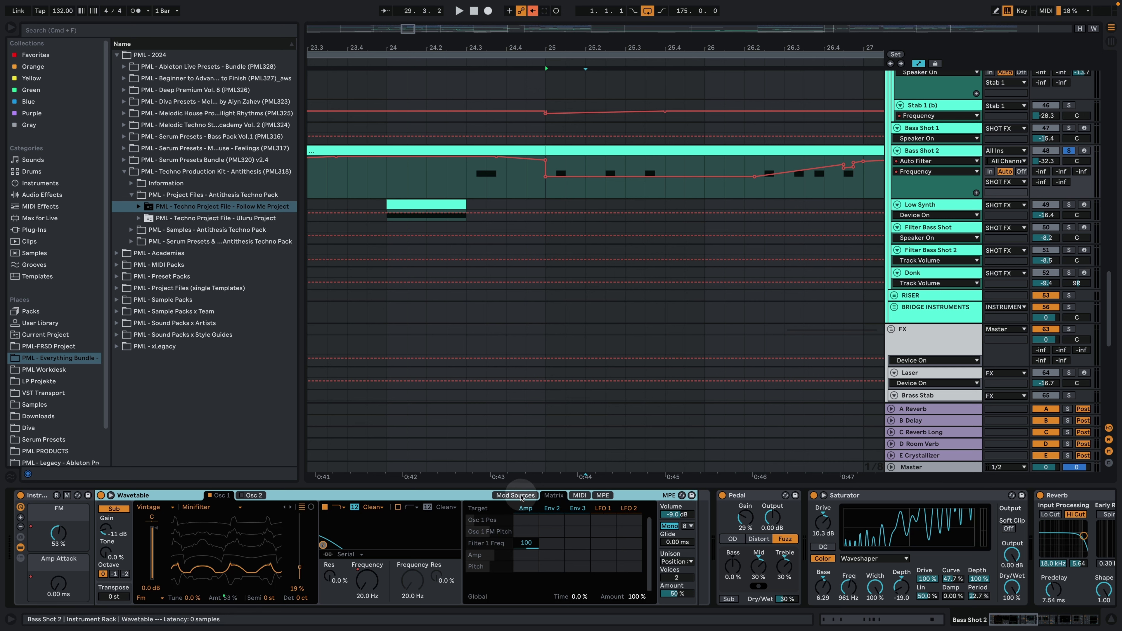
{"action": "left_click", "coordinate": [520, 495]}
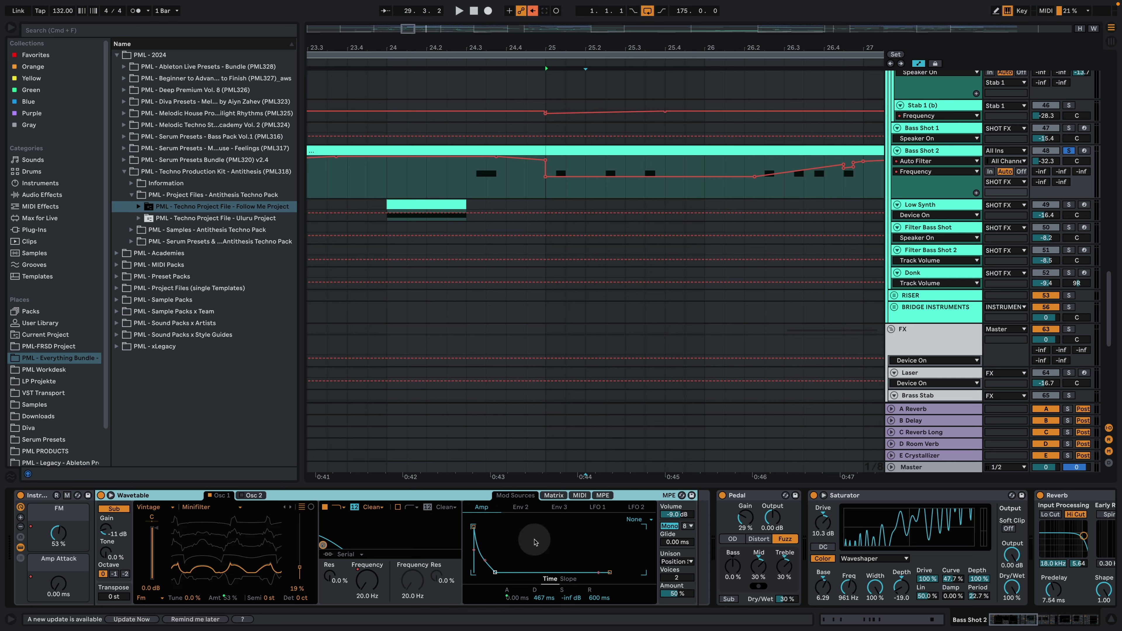
{"action": "key", "text": "space"}
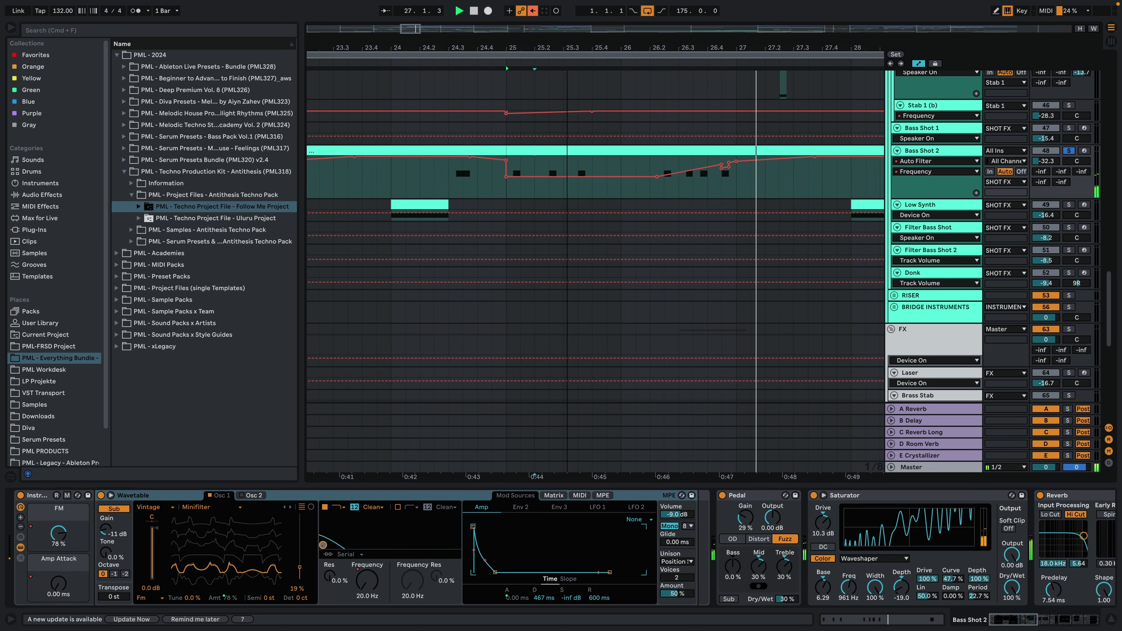
{"action": "key", "text": "space"}
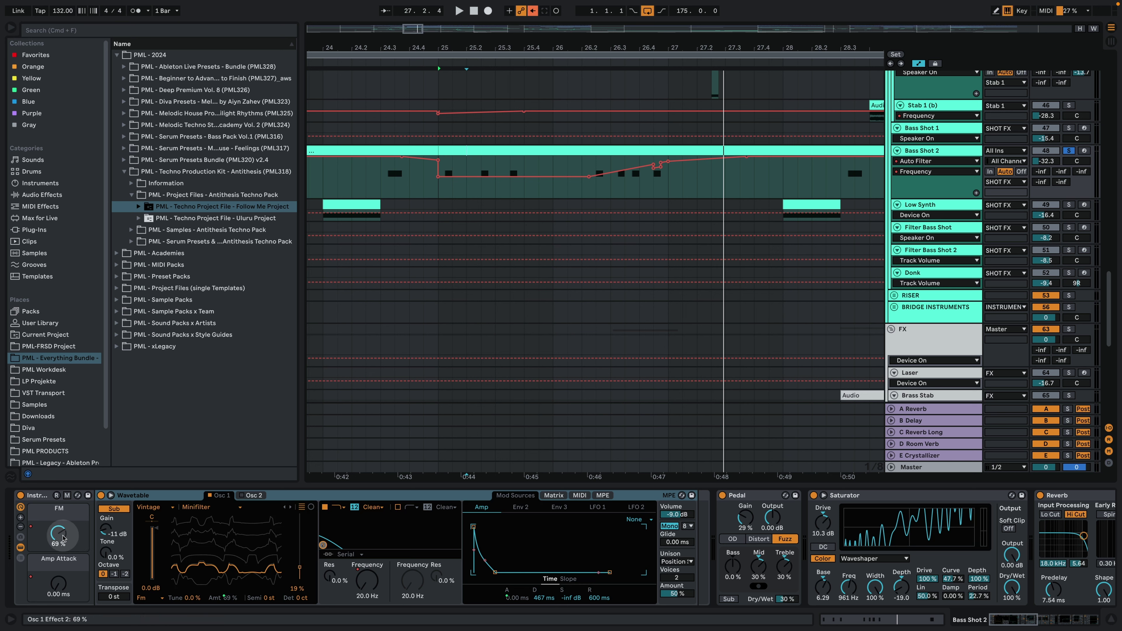
Raise Wavetable's FM macro to about 70–72 % and replay from bar 25.
{"action": "left_click_drag", "start_coordinate": [61, 539], "coordinate": [61, 538]}
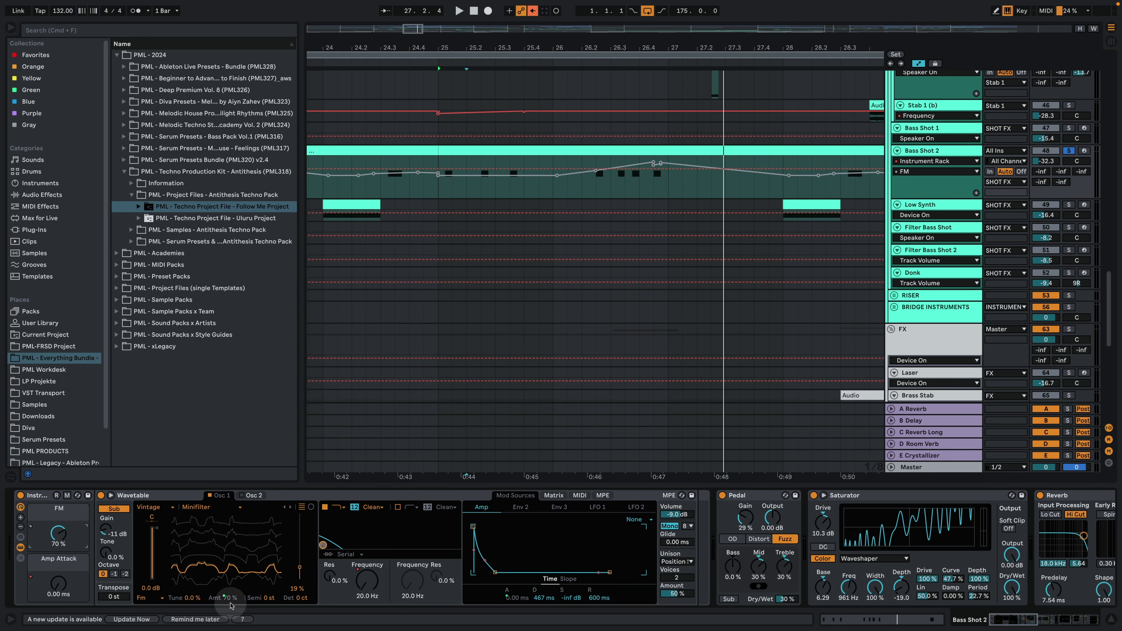
{"action": "mouse_move", "coordinate": [62, 536]}
{"action": "left_mouse_down"}
{"action": "mouse_move", "coordinate": [59, 523]}
{"action": "mouse_move", "coordinate": [58, 559]}
{"action": "mouse_move", "coordinate": [67, 525]}
{"action": "left_mouse_up"}
{"action": "key", "text": "space"}
{"action": "key", "text": "space"}
{"action": "key", "text": "space"}
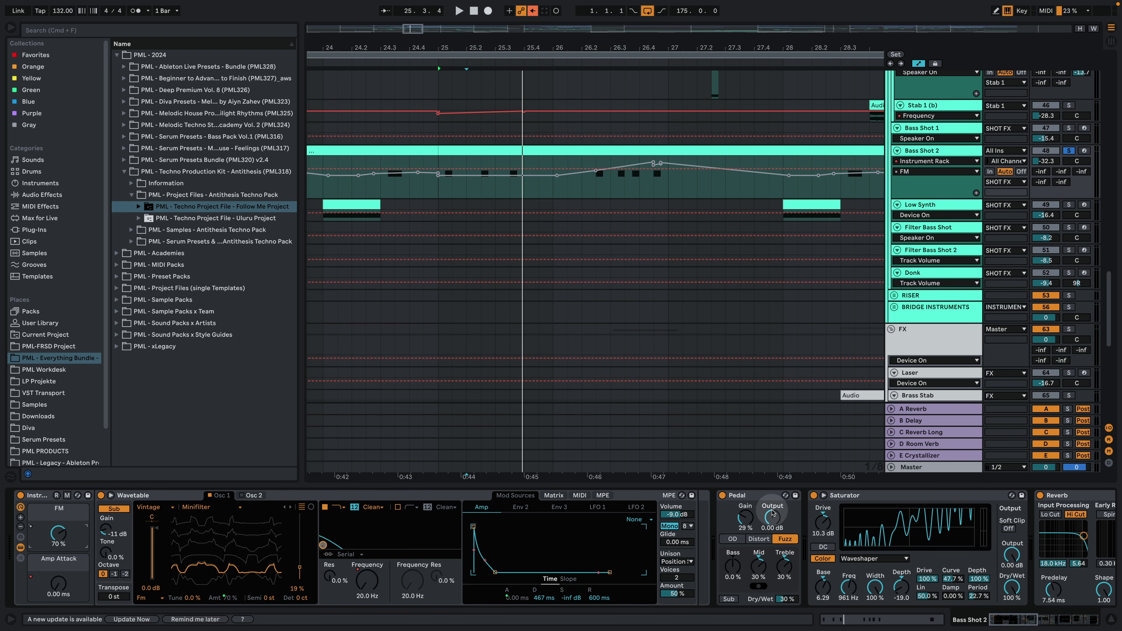
{"action": "left_click_drag", "start_coordinate": [1021, 620], "coordinate": [1046, 621]}
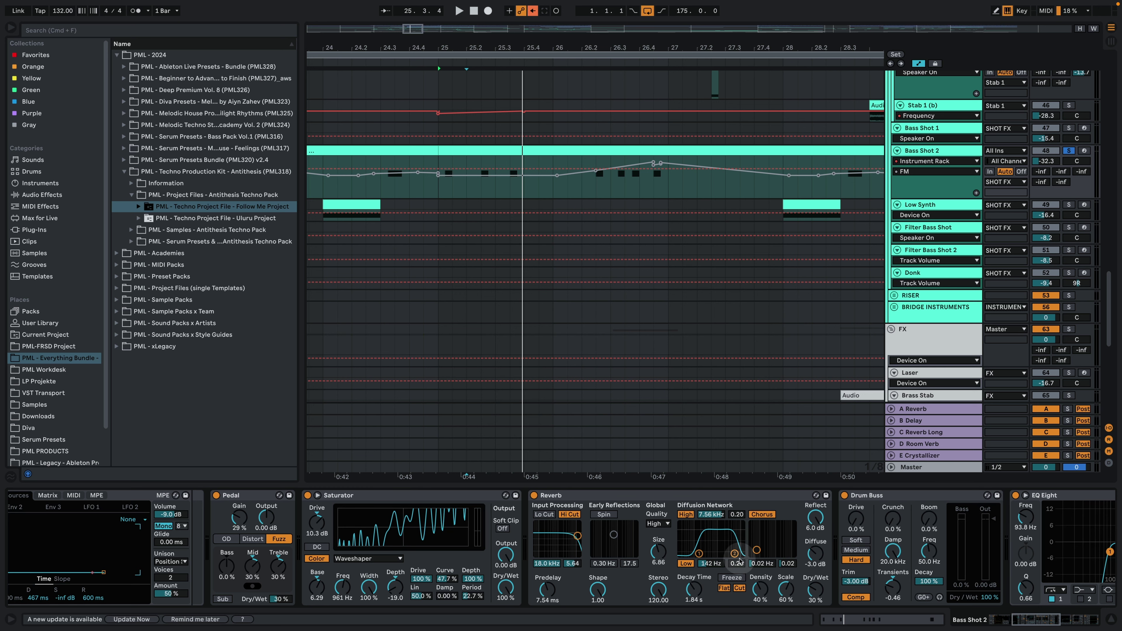
Raise the Auto Filter frequency to 799 Hz and nudge Wavetable's filter frequency up slightly.
{"action": "left_click", "coordinate": [1031, 626]}
{"action": "left_click_drag", "start_coordinate": [1031, 626], "coordinate": [1045, 626]}
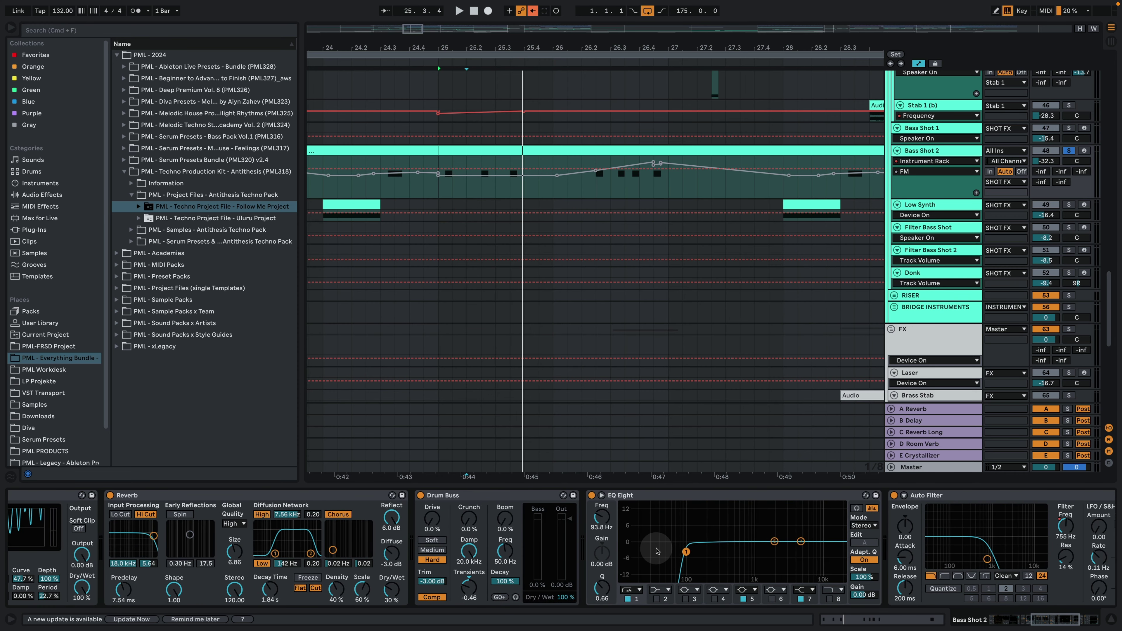
{"action": "left_click_drag", "start_coordinate": [1066, 620], "coordinate": [1073, 622]}
{"action": "left_click", "coordinate": [900, 526]}
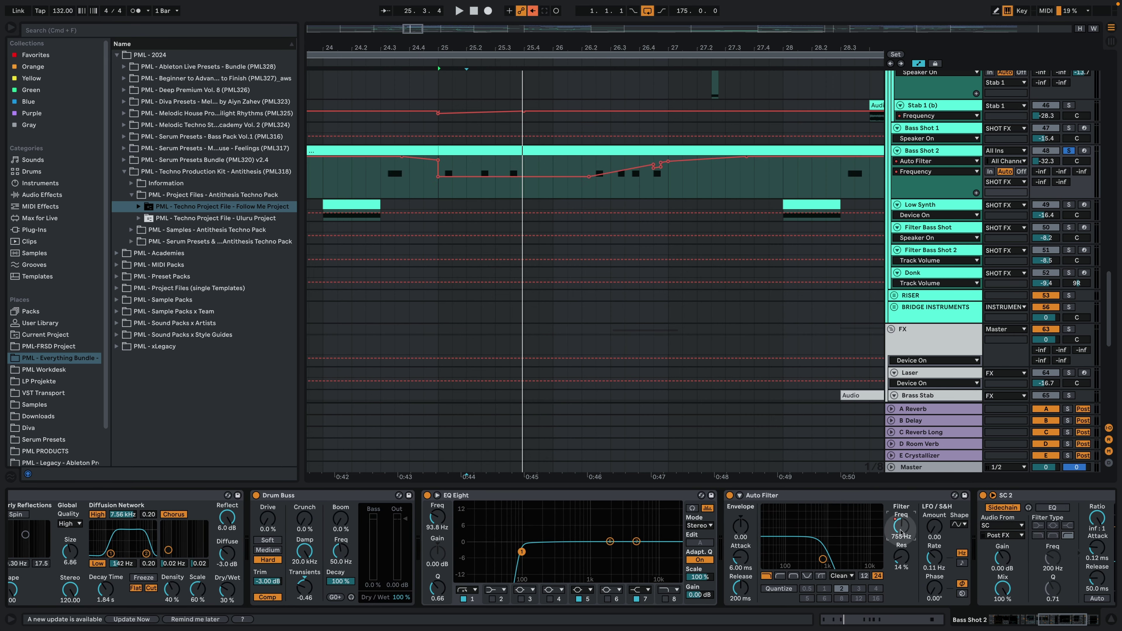
{"action": "left_click_drag", "start_coordinate": [903, 529], "coordinate": [903, 527]}
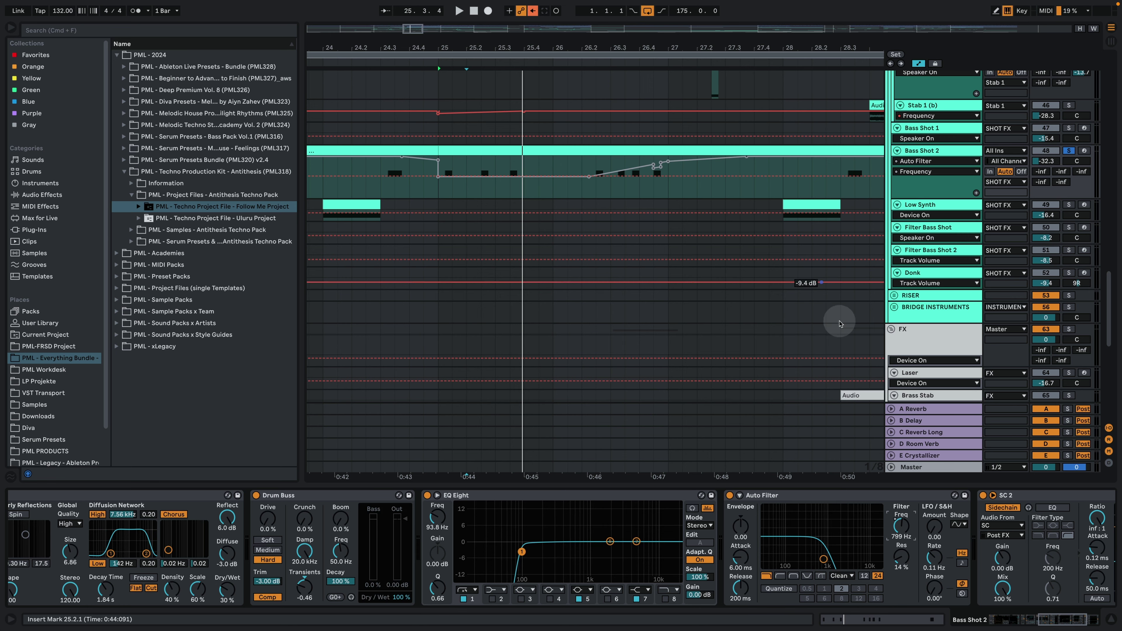
{"action": "left_click_drag", "start_coordinate": [1079, 616], "coordinate": [1034, 620]}
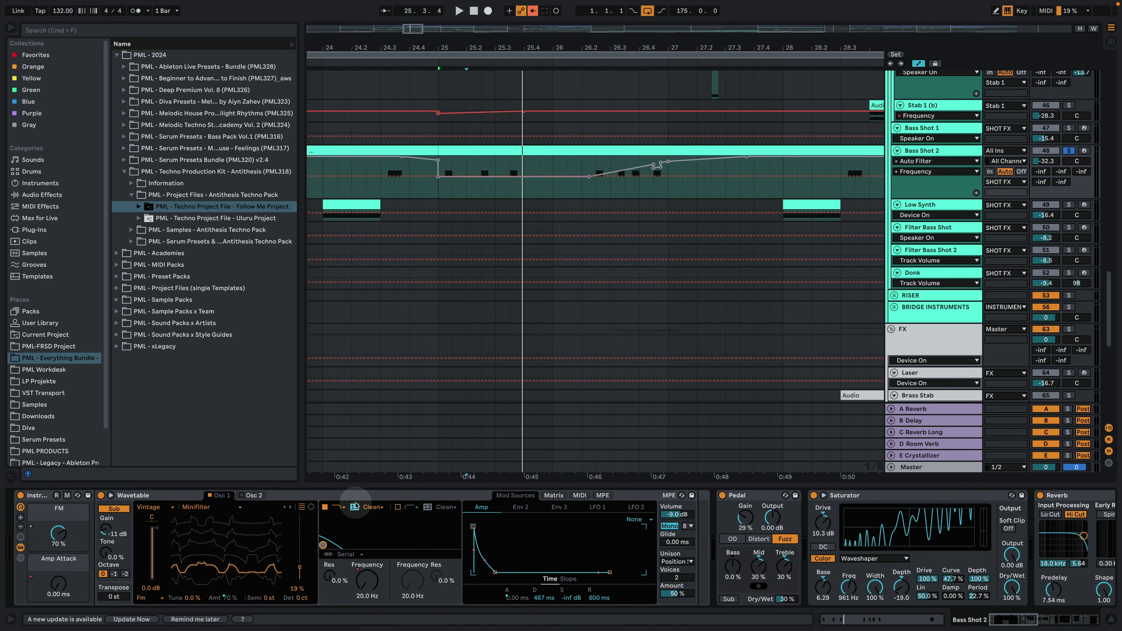
{"action": "left_click_drag", "start_coordinate": [369, 576], "coordinate": [369, 572]}
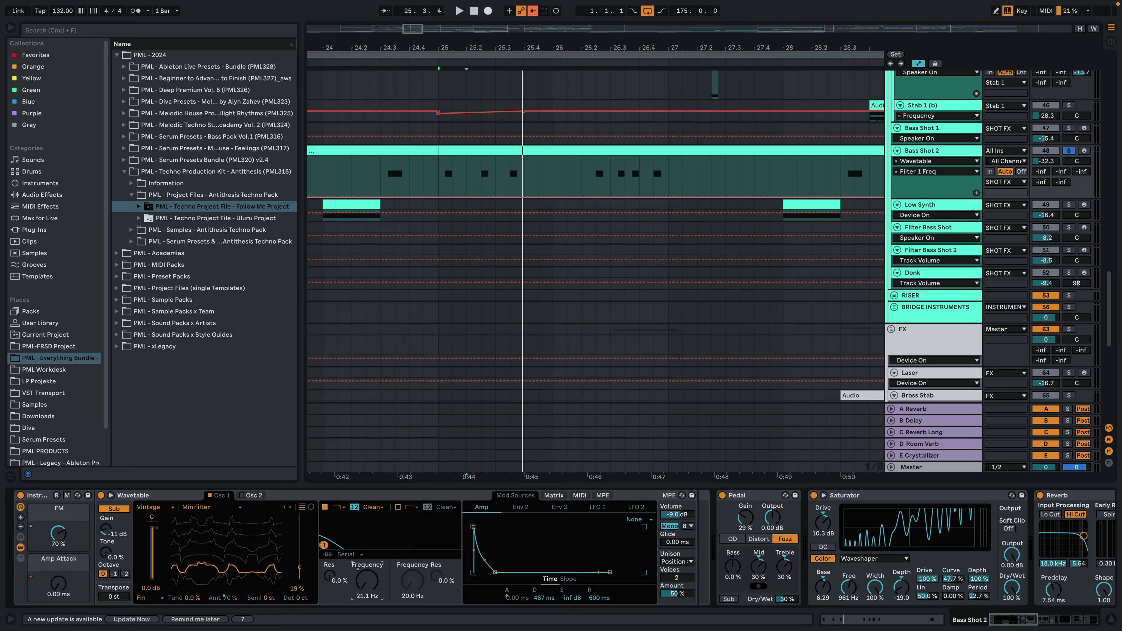
Zoom the arrangement to the intro through first drop and re-enable the Auto Filter frequency automation.
{"action": "left_click_drag", "start_coordinate": [525, 47], "coordinate": [412, 47]}
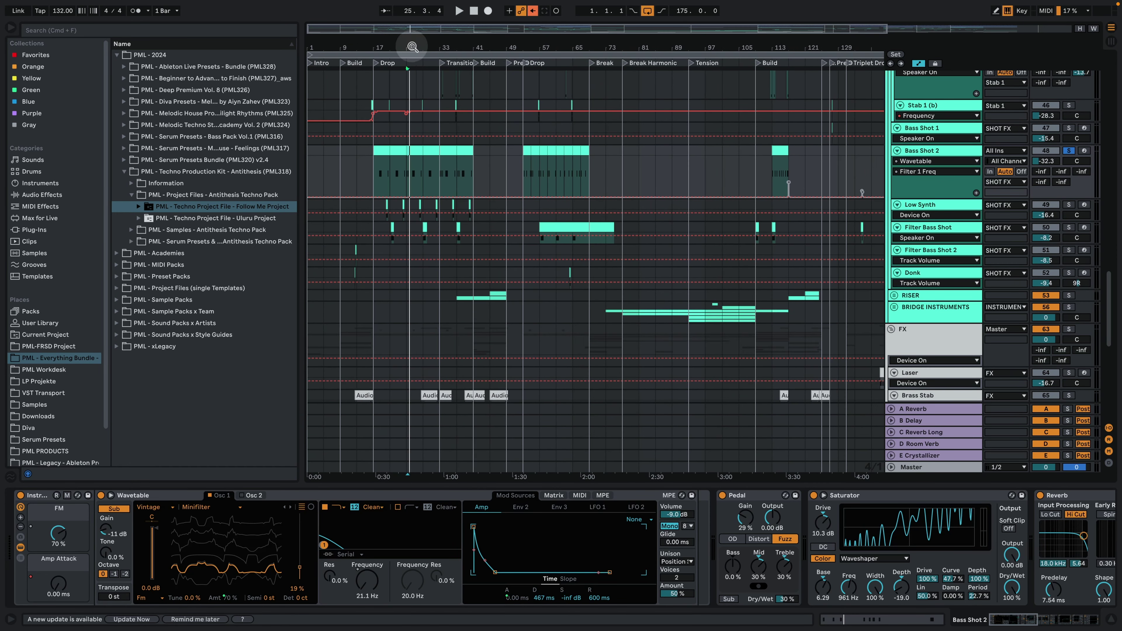
{"action": "left_click_drag", "start_coordinate": [789, 45], "coordinate": [672, 39]}
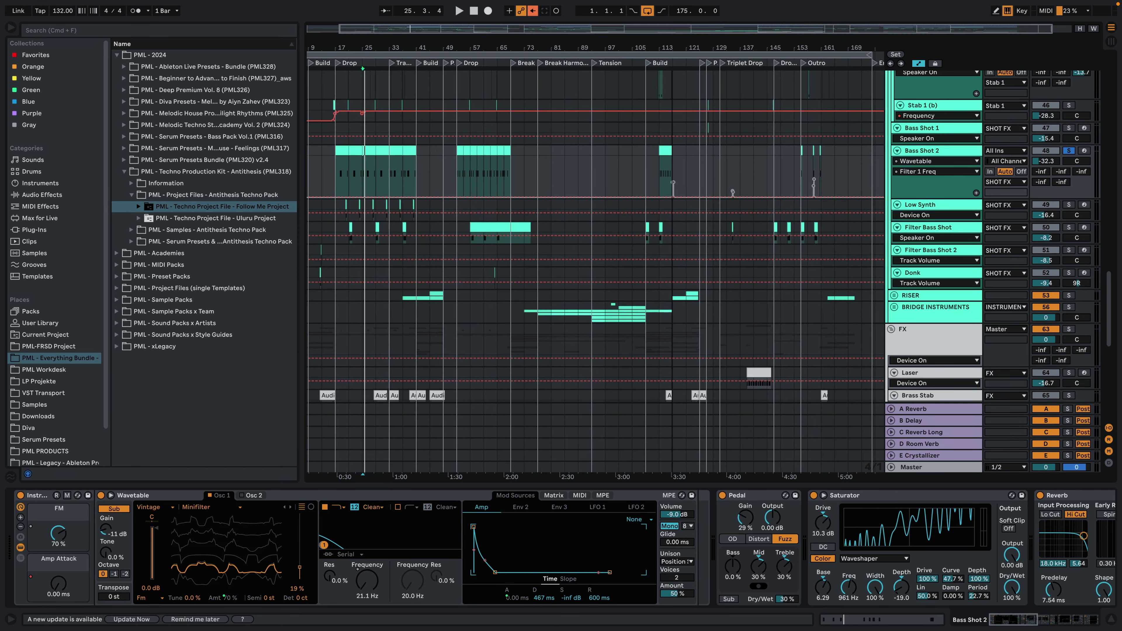
{"action": "left_click_drag", "start_coordinate": [391, 43], "coordinate": [560, 58]}
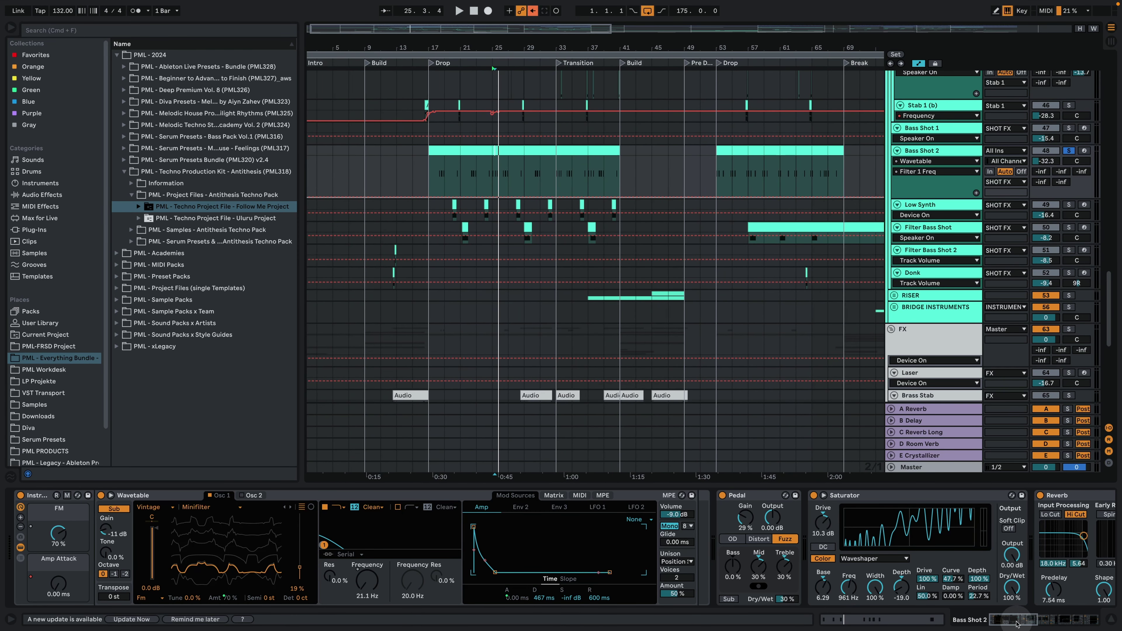
{"action": "left_click_drag", "start_coordinate": [1014, 623], "coordinate": [1062, 617]}
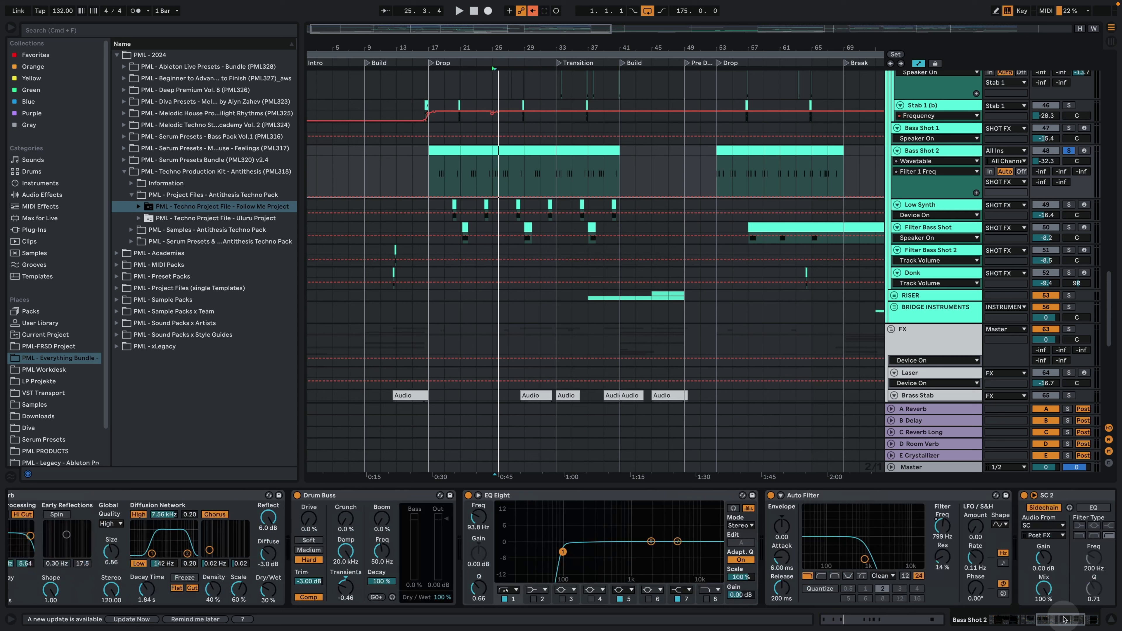
{"action": "left_click", "coordinate": [943, 529]}
{"action": "left_click", "coordinate": [533, 12]}
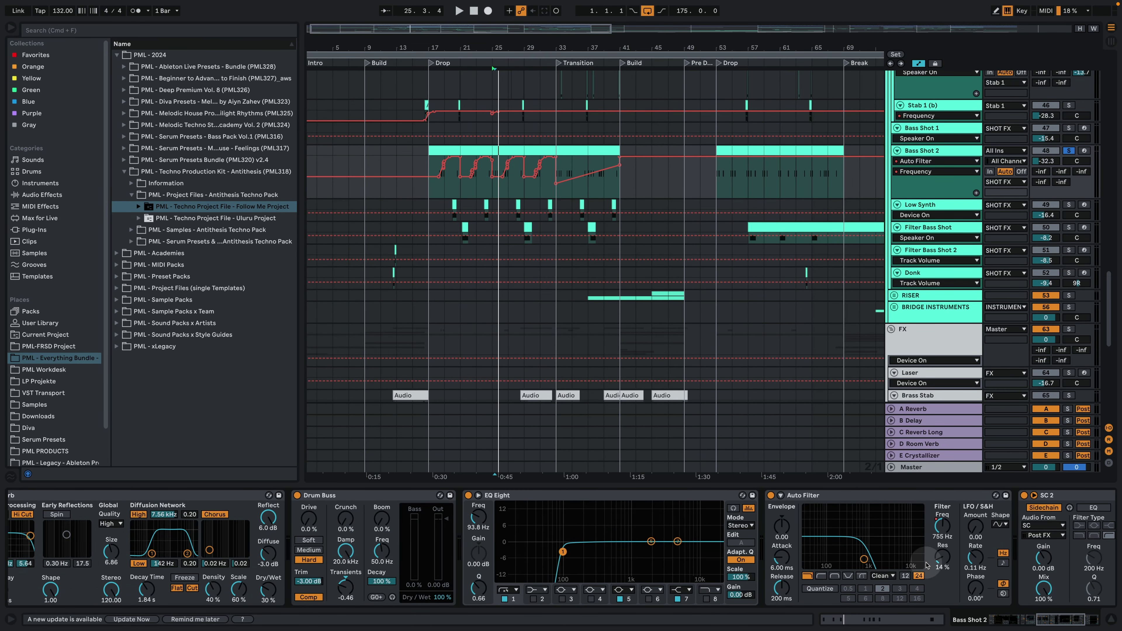
{"action": "left_click_drag", "start_coordinate": [1066, 621], "coordinate": [1035, 622]}
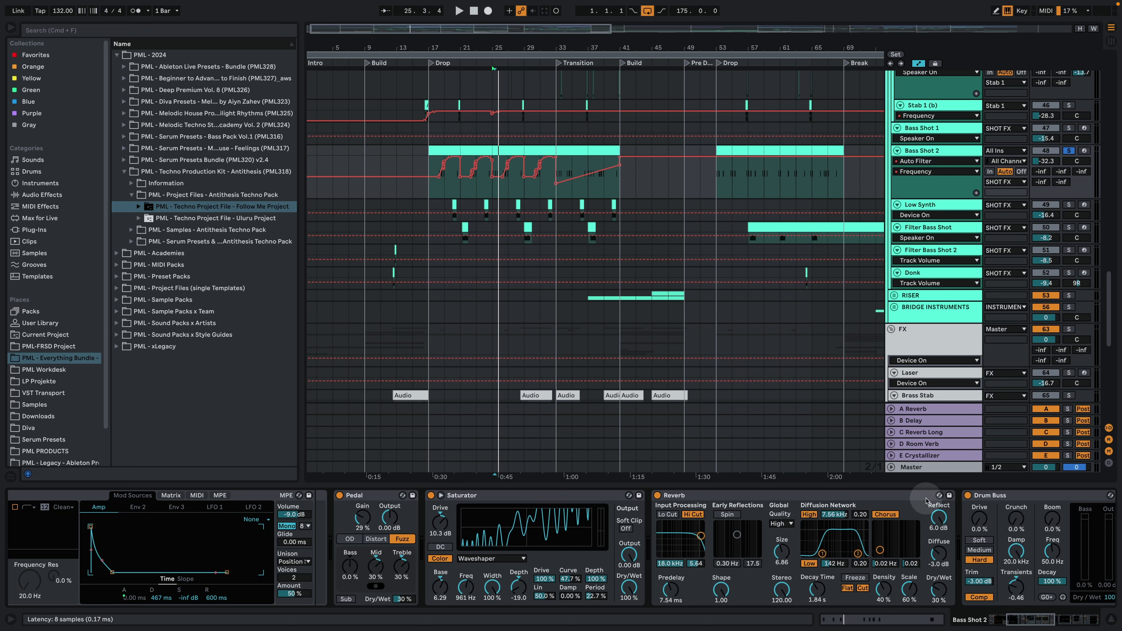
Select the Bass Shot 2 clip at bars 25–29 and audition it unsoloed, then soloed.
{"action": "left_click", "coordinate": [503, 151]}
{"action": "key", "text": "space"}
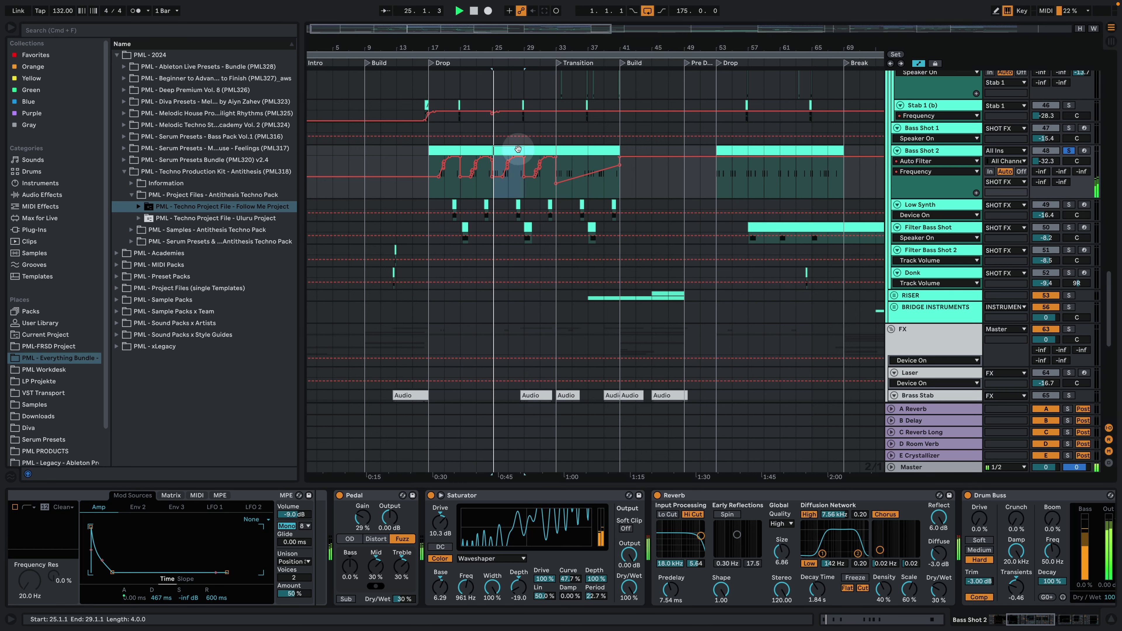
{"action": "key", "text": "space"}
{"action": "left_click", "coordinate": [1070, 152]}
{"action": "key", "text": "space"}
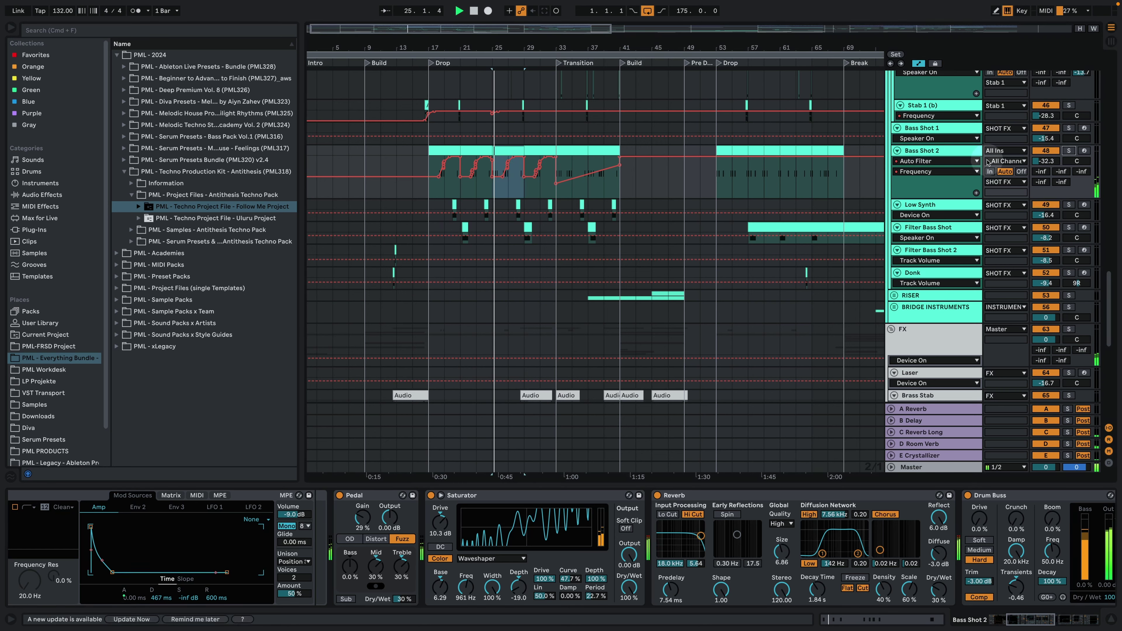
{"action": "key", "text": "space"}
{"action": "left_click", "coordinate": [1069, 151]}
{"action": "key", "text": "space"}
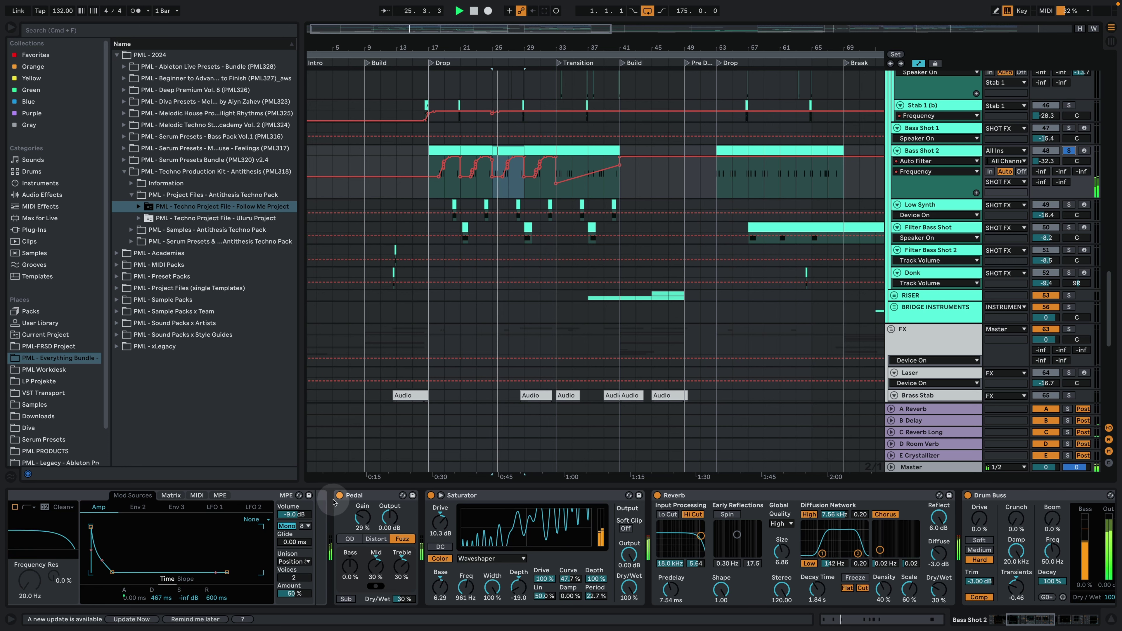
Bypass Pedal and Saturator, then A/B the Pedal effect playing from bar 25 and bar 26.3.
{"action": "left_click", "coordinate": [340, 495]}
{"action": "left_click", "coordinate": [429, 496]}
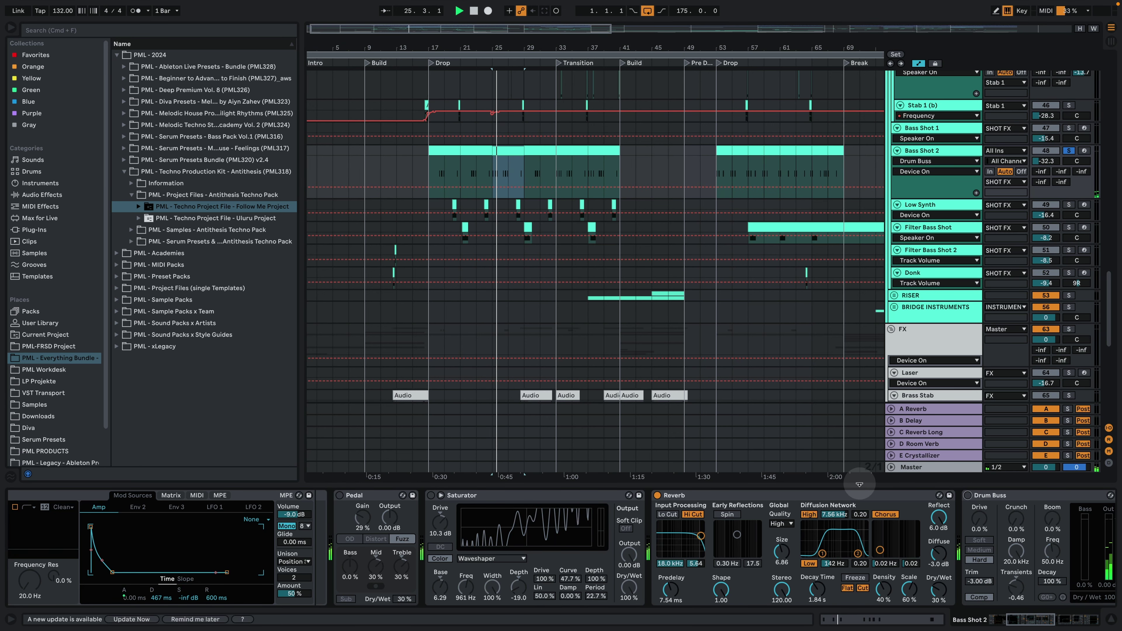
{"action": "left_click_drag", "start_coordinate": [496, 33], "coordinate": [501, 46]}
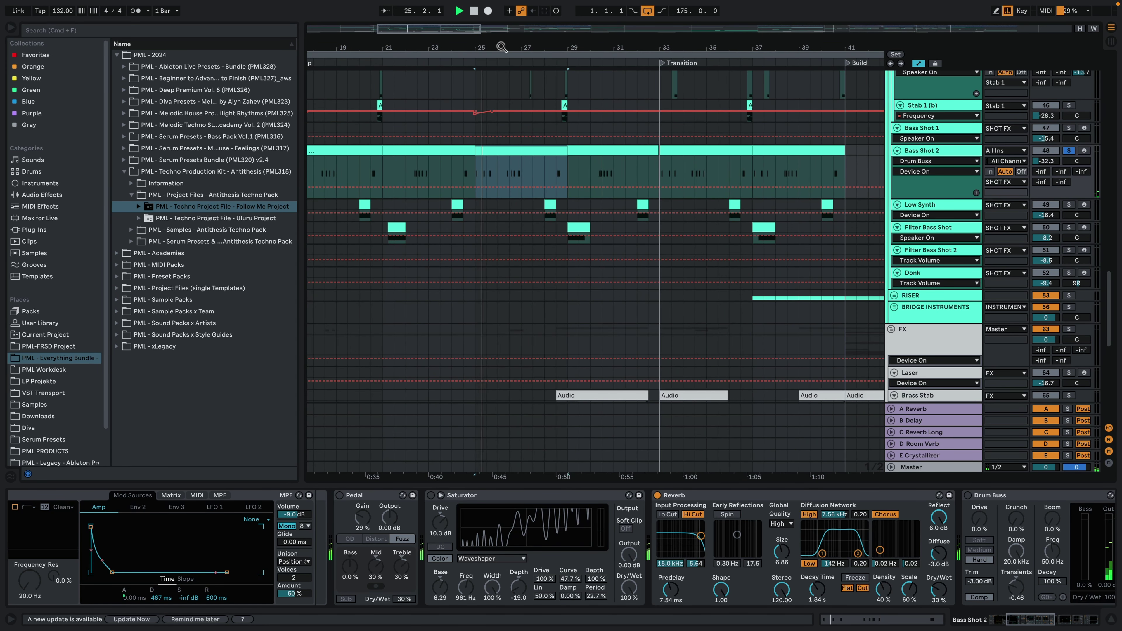
{"action": "key", "text": "space"}
{"action": "key", "text": "space"}
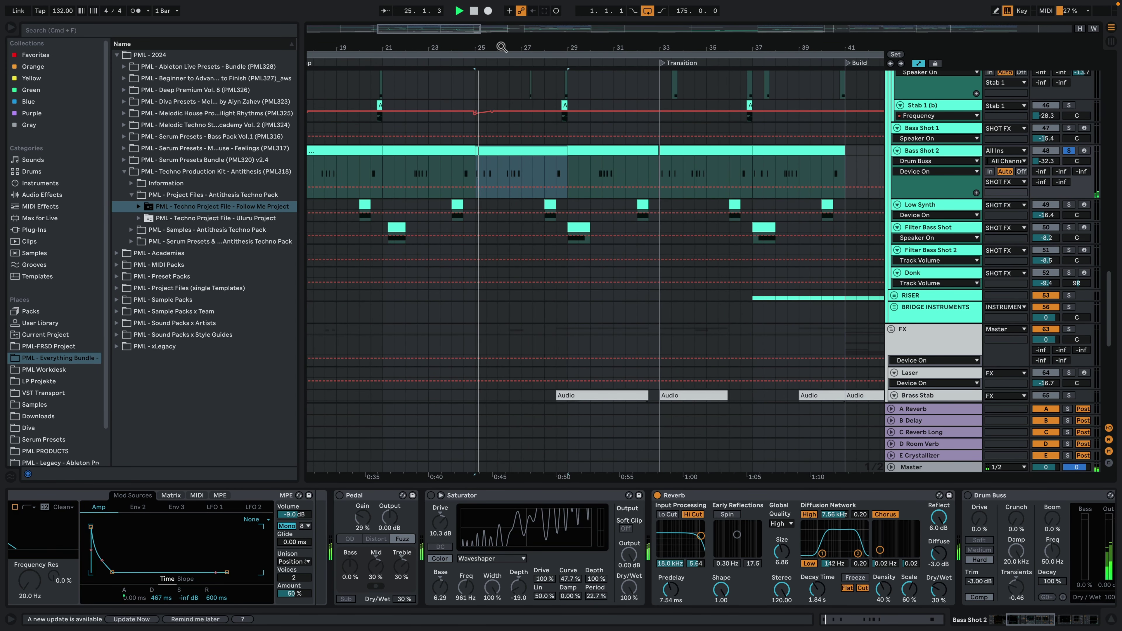
{"action": "left_click", "coordinate": [339, 495]}
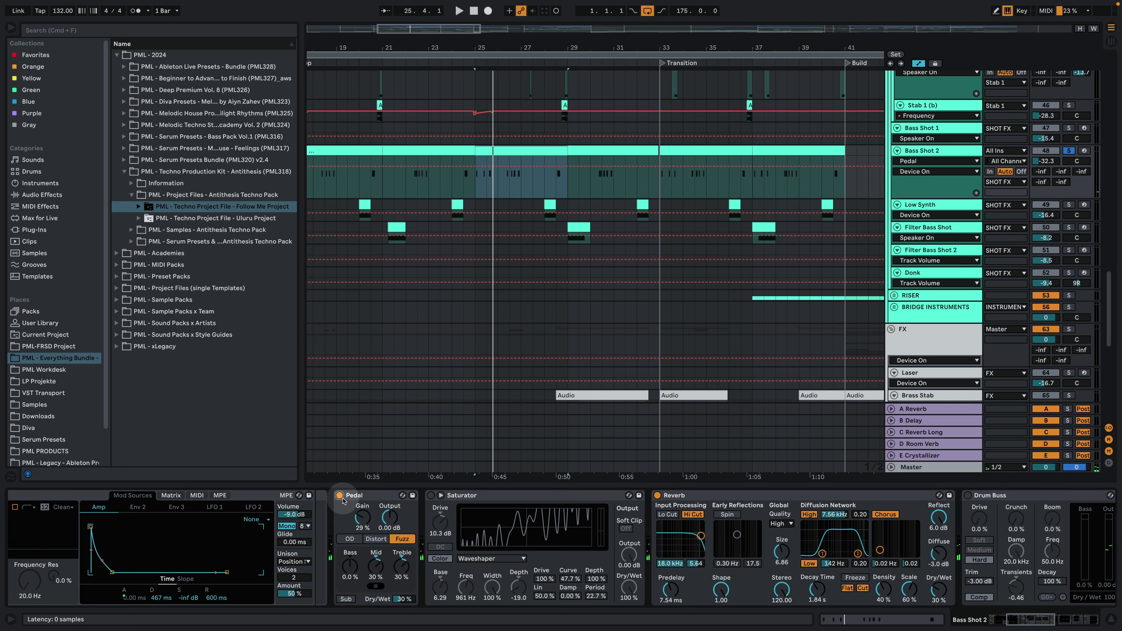
{"action": "key", "text": "space"}
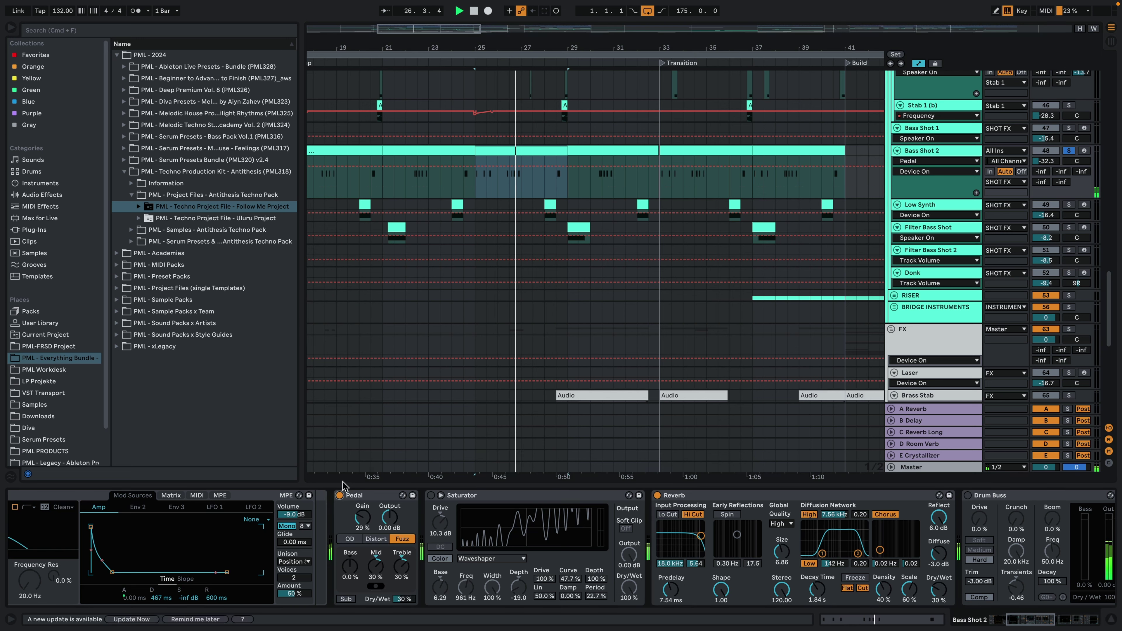
{"action": "key", "text": "space"}
{"action": "left_click", "coordinate": [339, 495]}
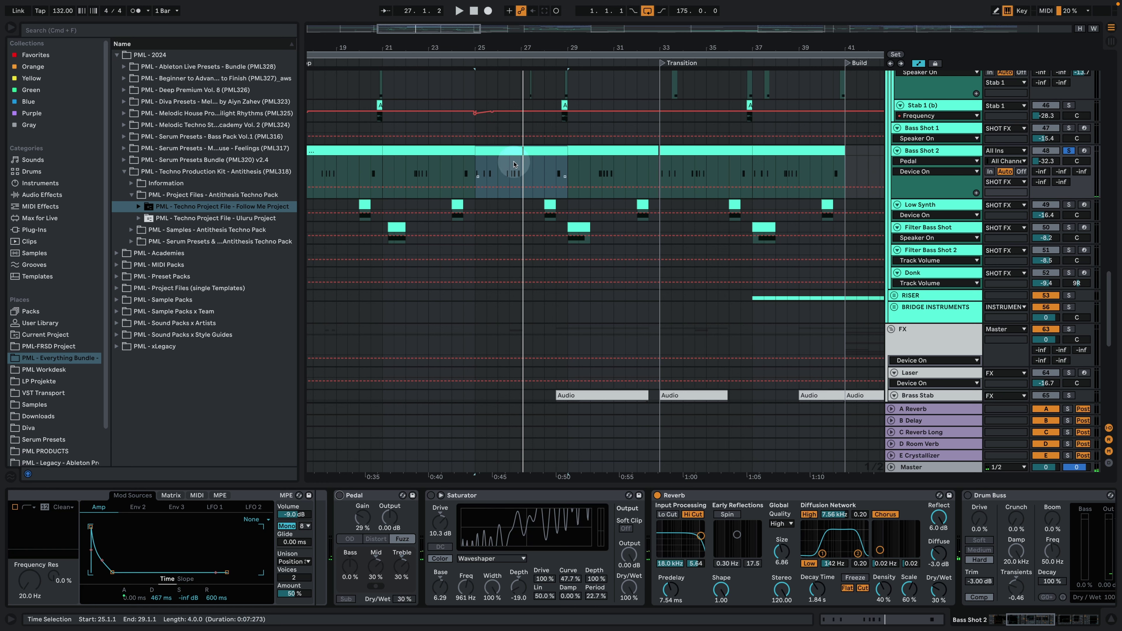
{"action": "left_click", "coordinate": [512, 132]}
{"action": "key", "text": "space"}
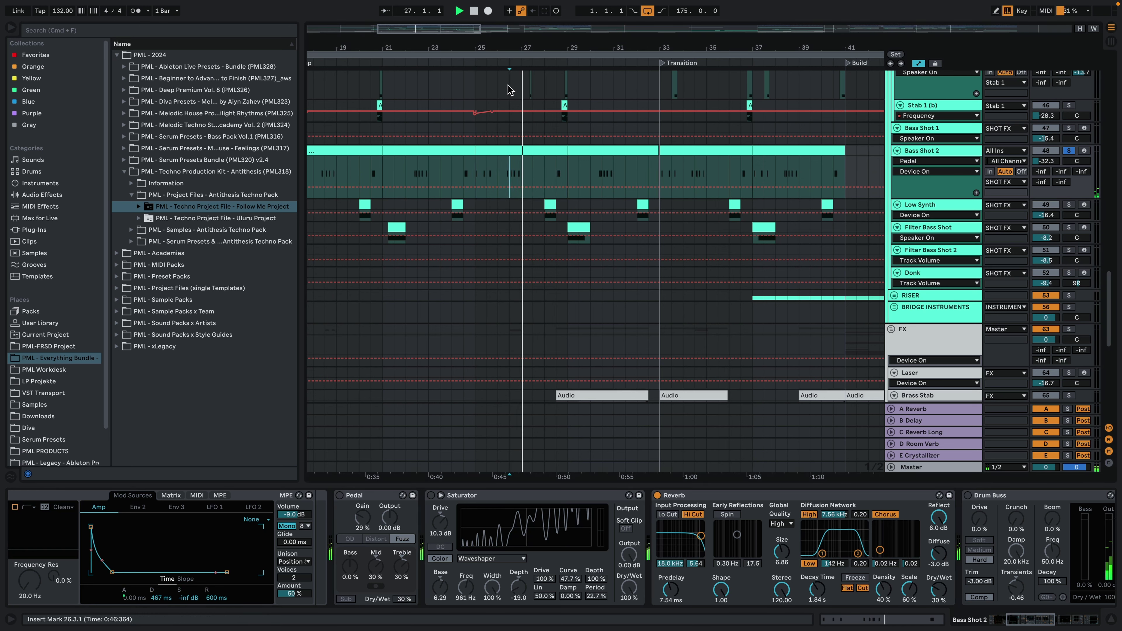
{"action": "left_click", "coordinate": [339, 495]}
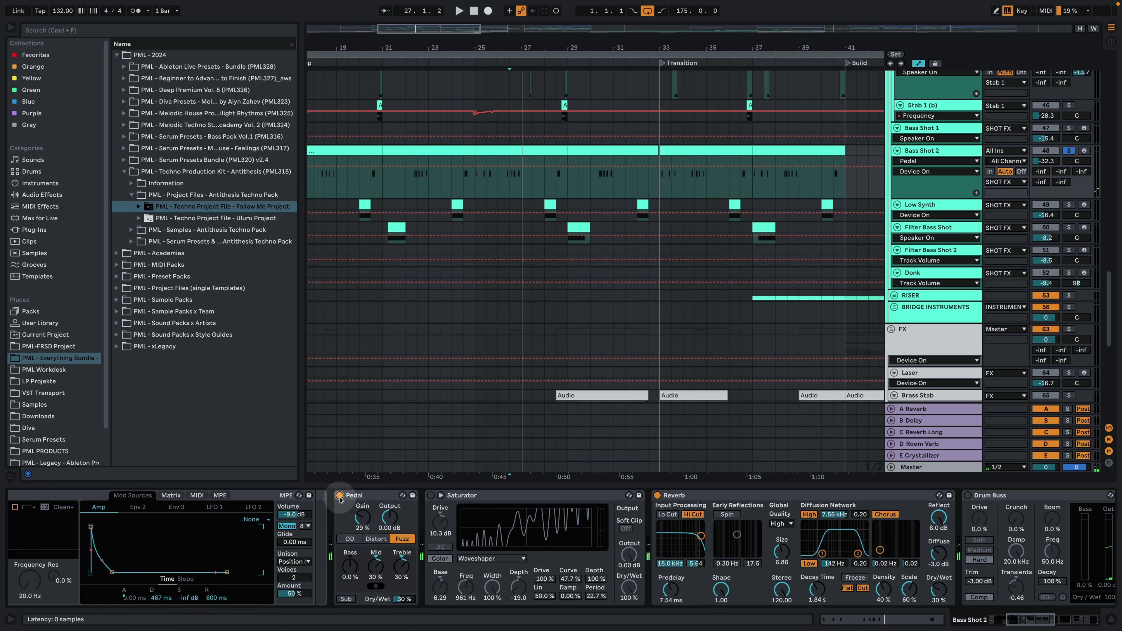
{"action": "key", "text": "space"}
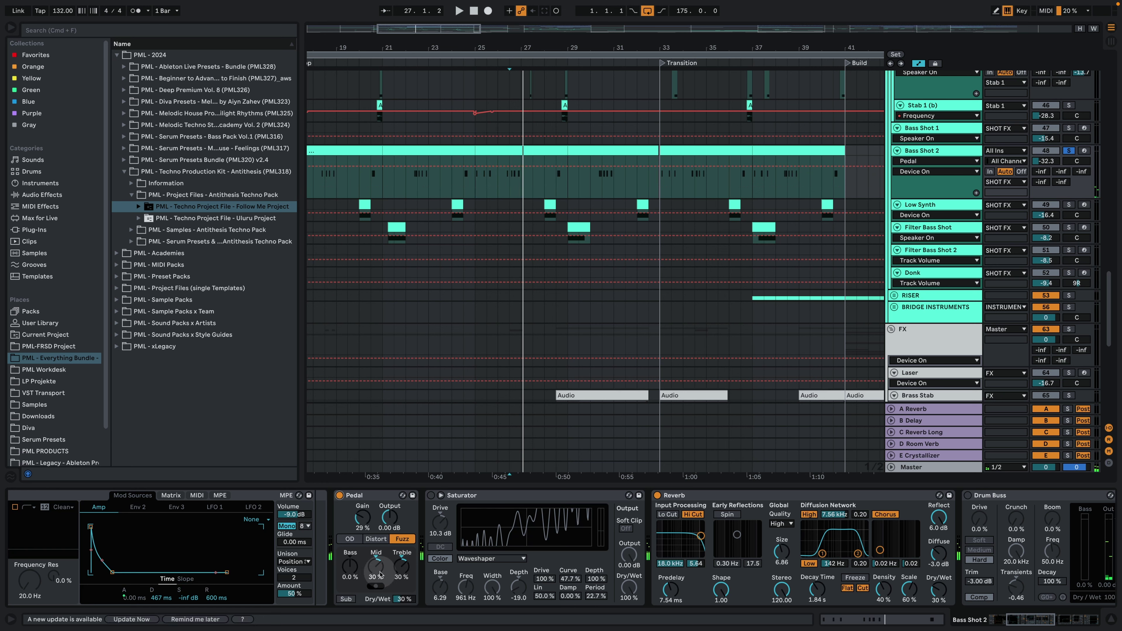
Switch the Saturator back on and compare it on and off during playback.
{"action": "left_click", "coordinate": [431, 495]}
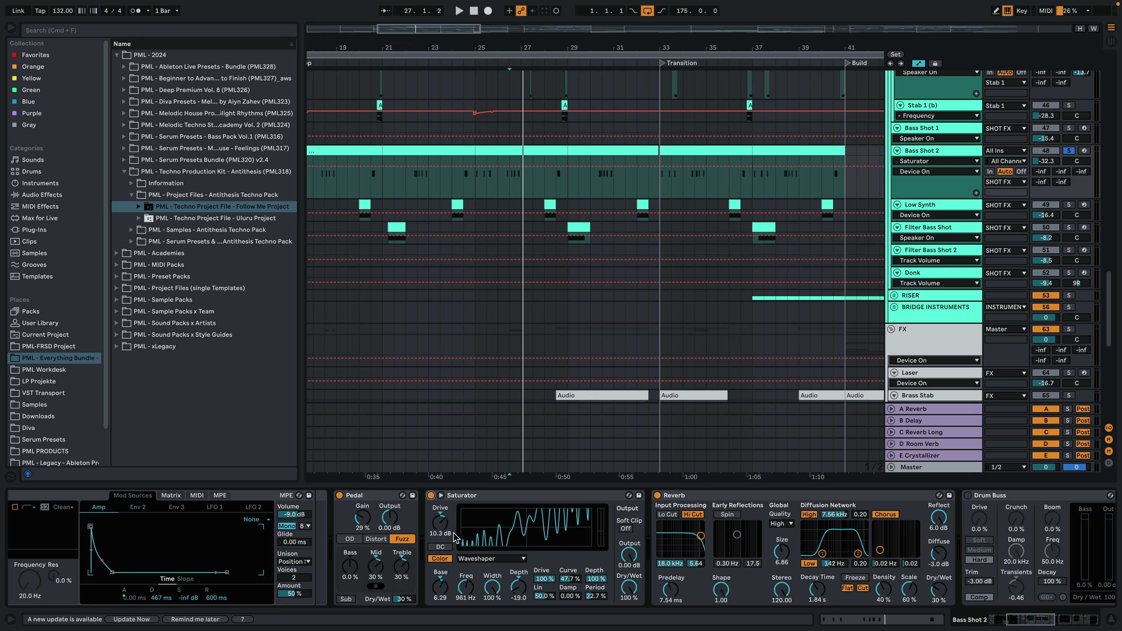
{"action": "key", "text": "space"}
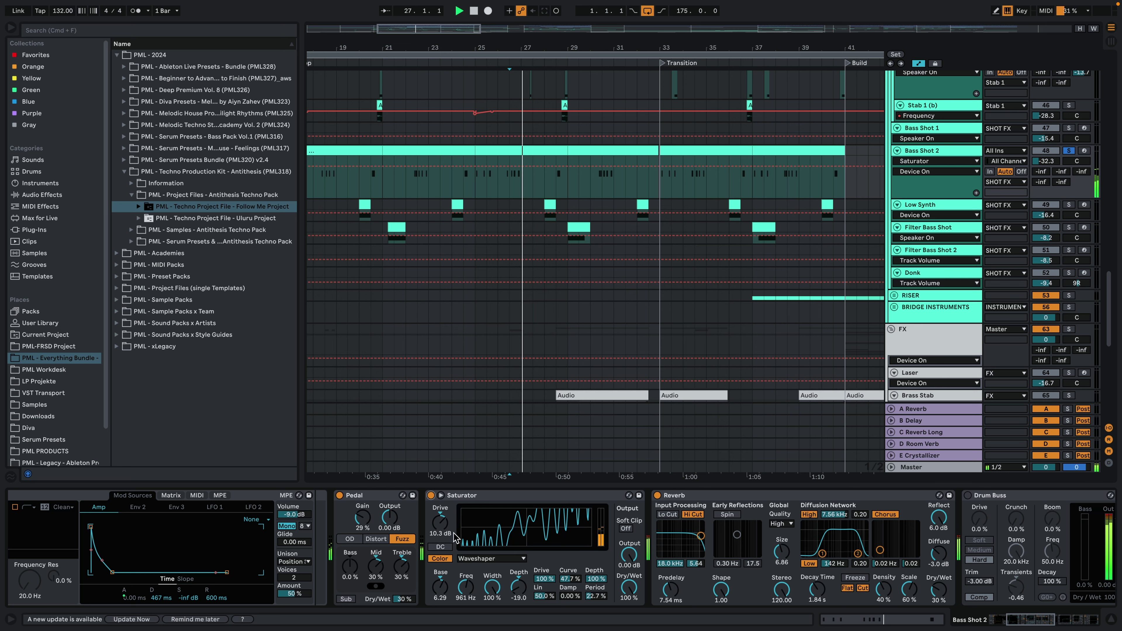
{"action": "left_click", "coordinate": [458, 493]}
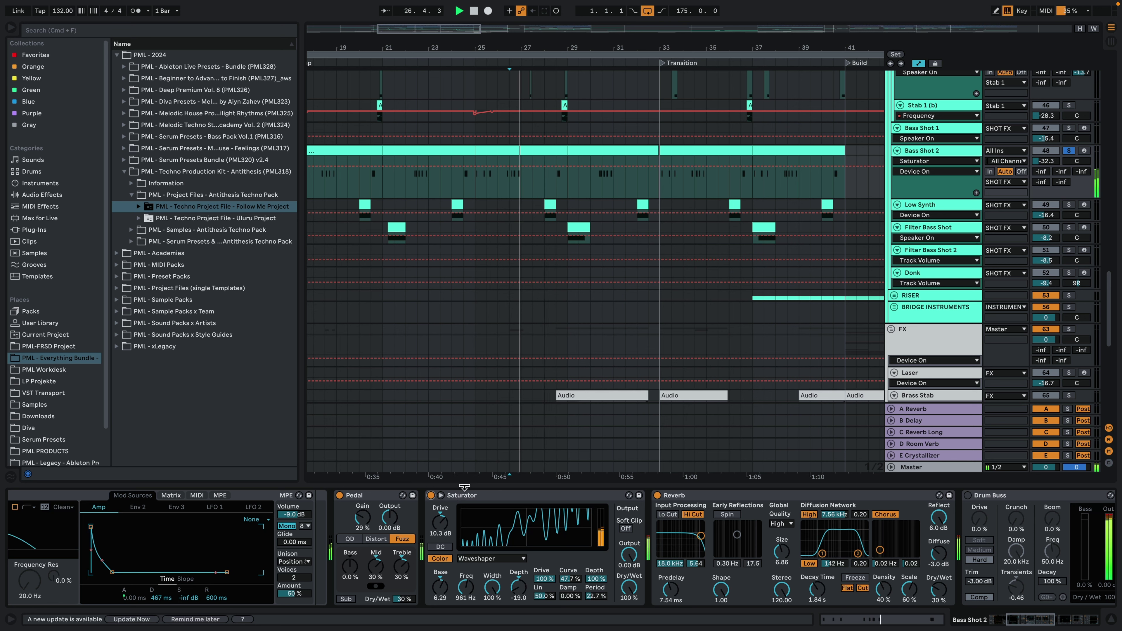
{"action": "left_click", "coordinate": [431, 495]}
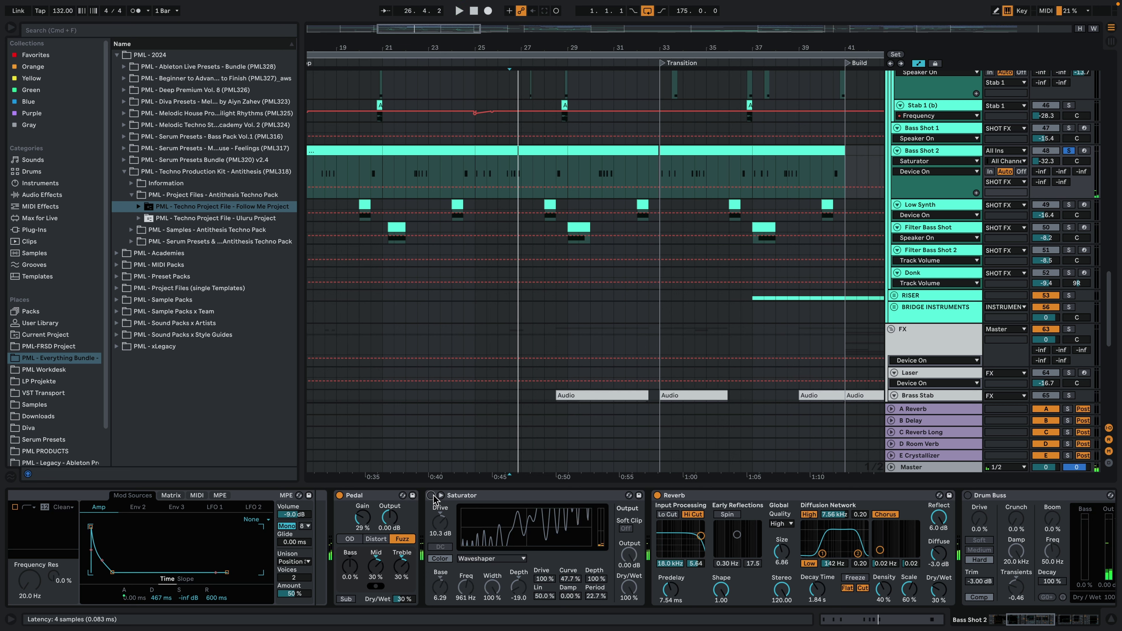
{"action": "left_click", "coordinate": [432, 496]}
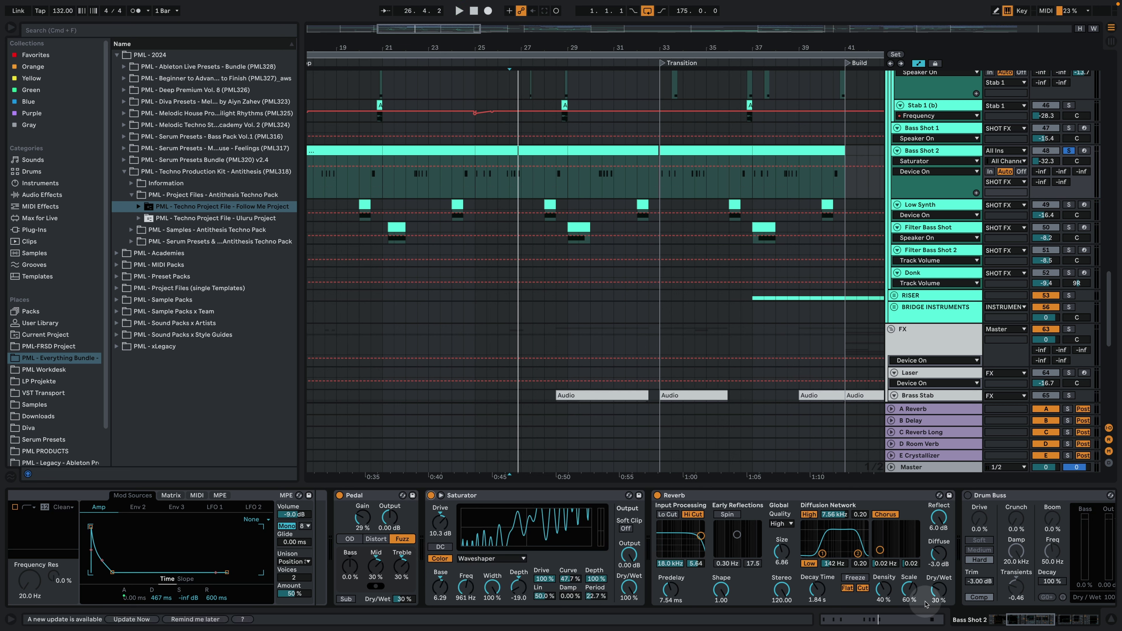
Compare Bass Shot 2 with Reverb off and on during playback, leaving Reverb on.
{"action": "left_click", "coordinate": [1034, 618]}
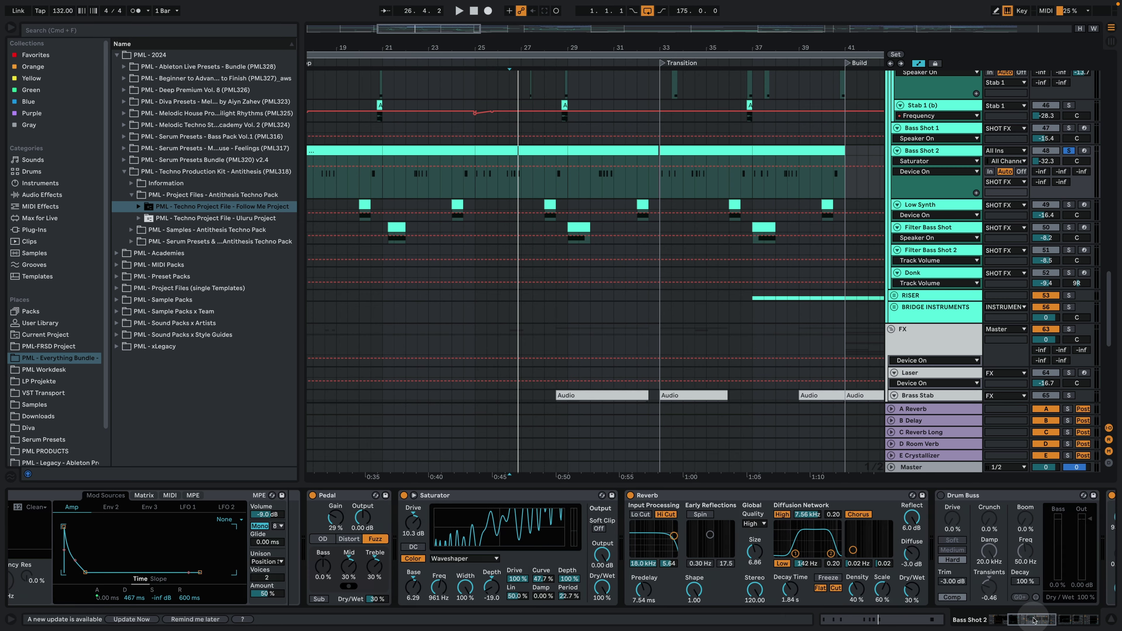
{"action": "left_click", "coordinate": [425, 495]}
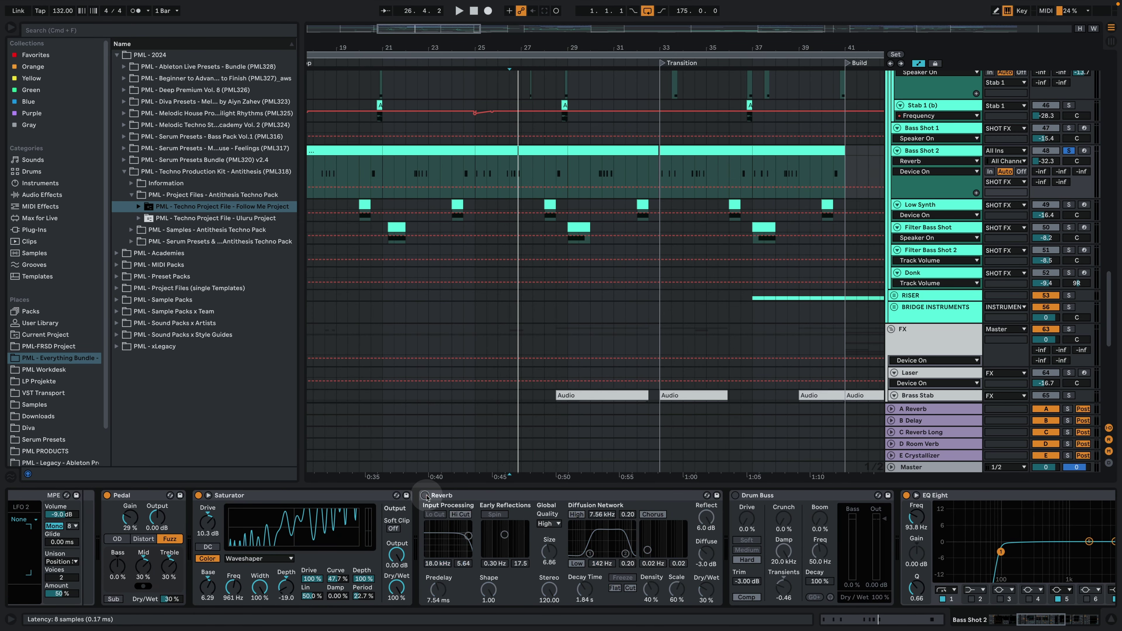
{"action": "key", "text": "space"}
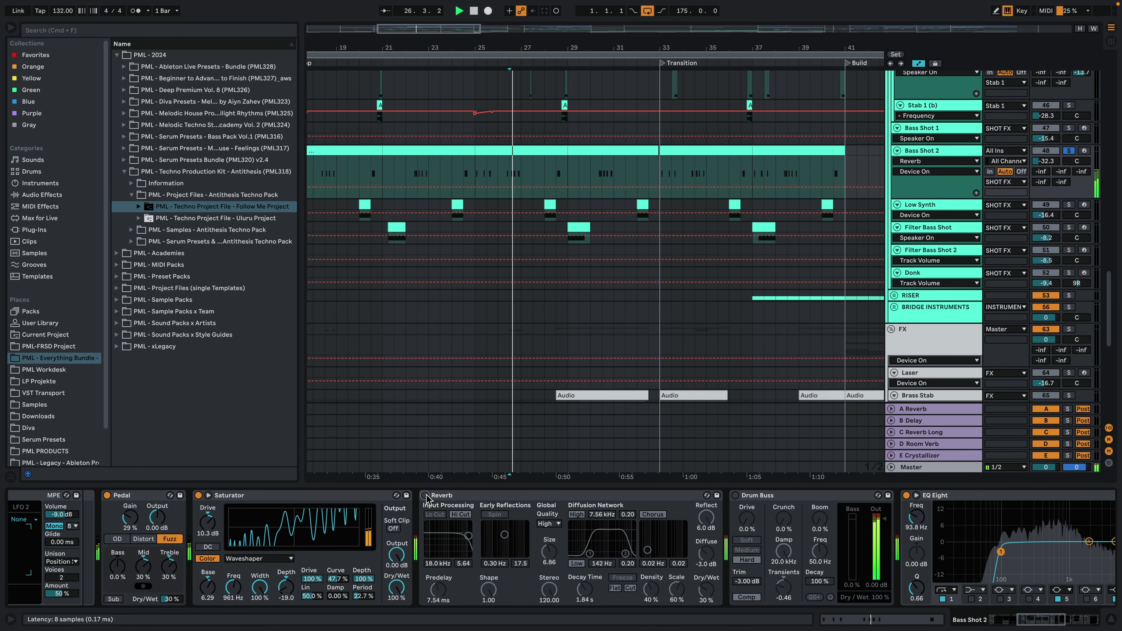
{"action": "key", "text": "space"}
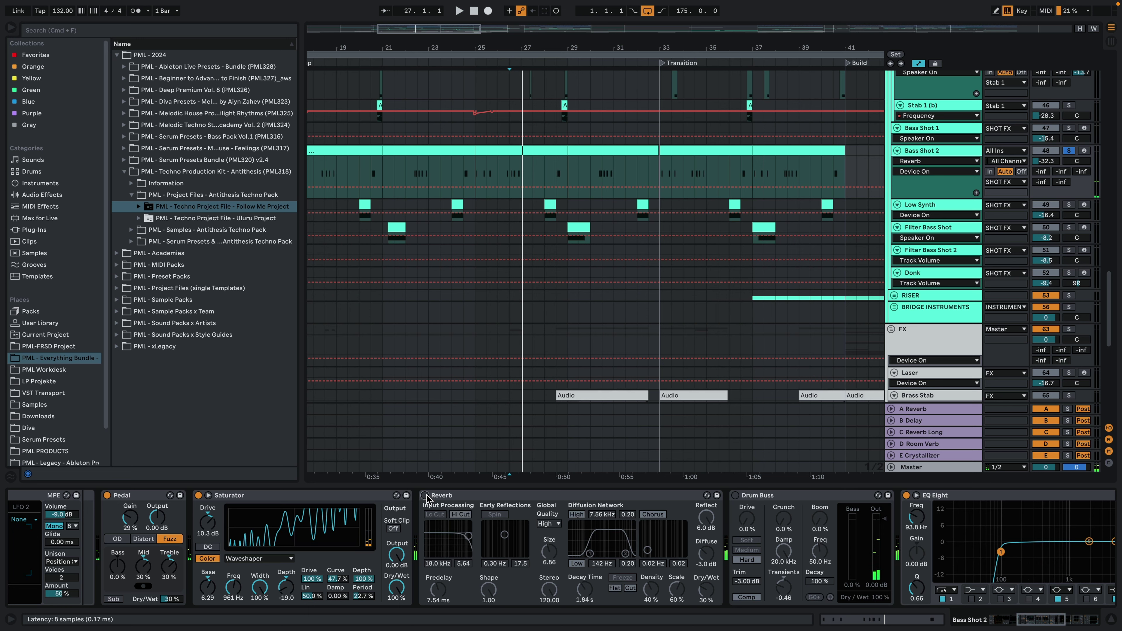
{"action": "key", "text": "space"}
{"action": "left_click", "coordinate": [425, 495]}
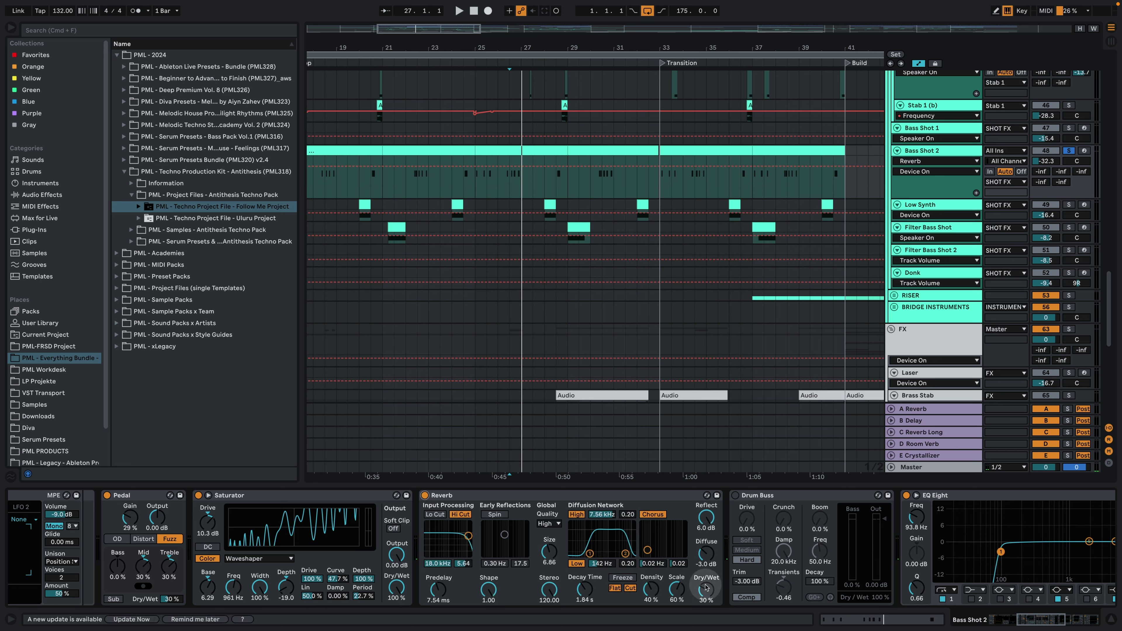
{"action": "key", "text": "space"}
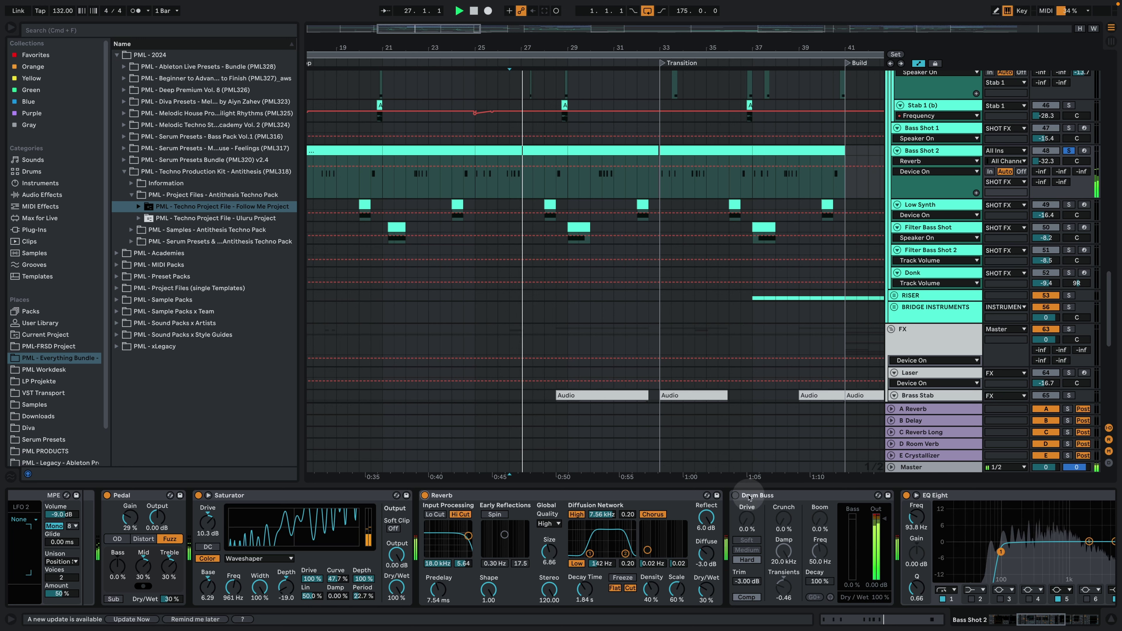
Audition the Drum Buss switched on, then turn it back off.
{"action": "left_click", "coordinate": [735, 496]}
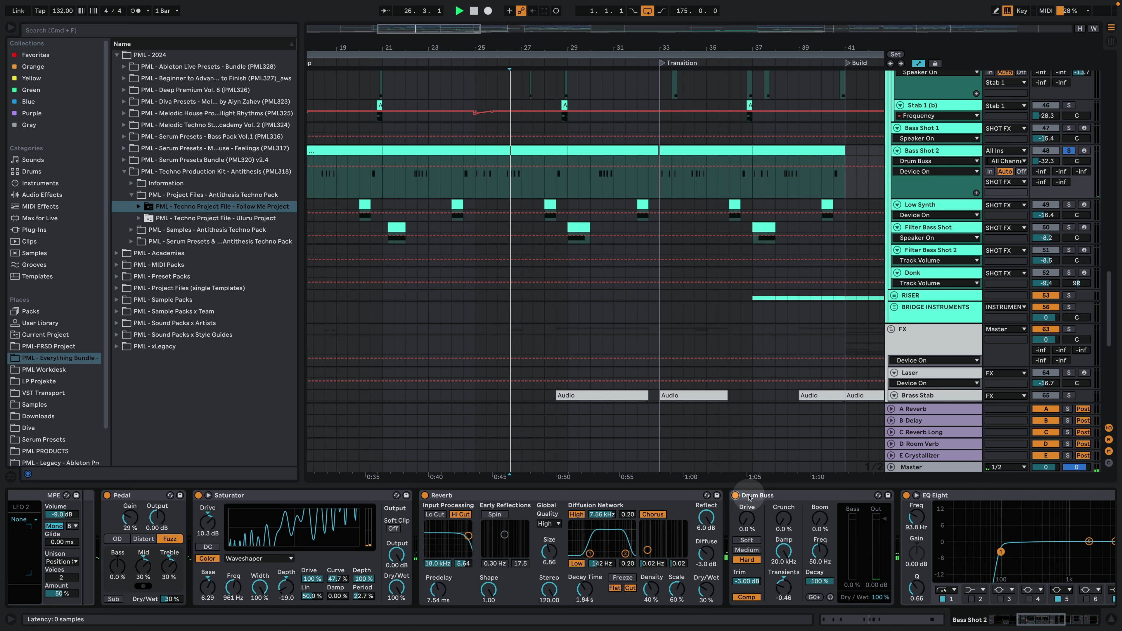
{"action": "left_click", "coordinate": [735, 495]}
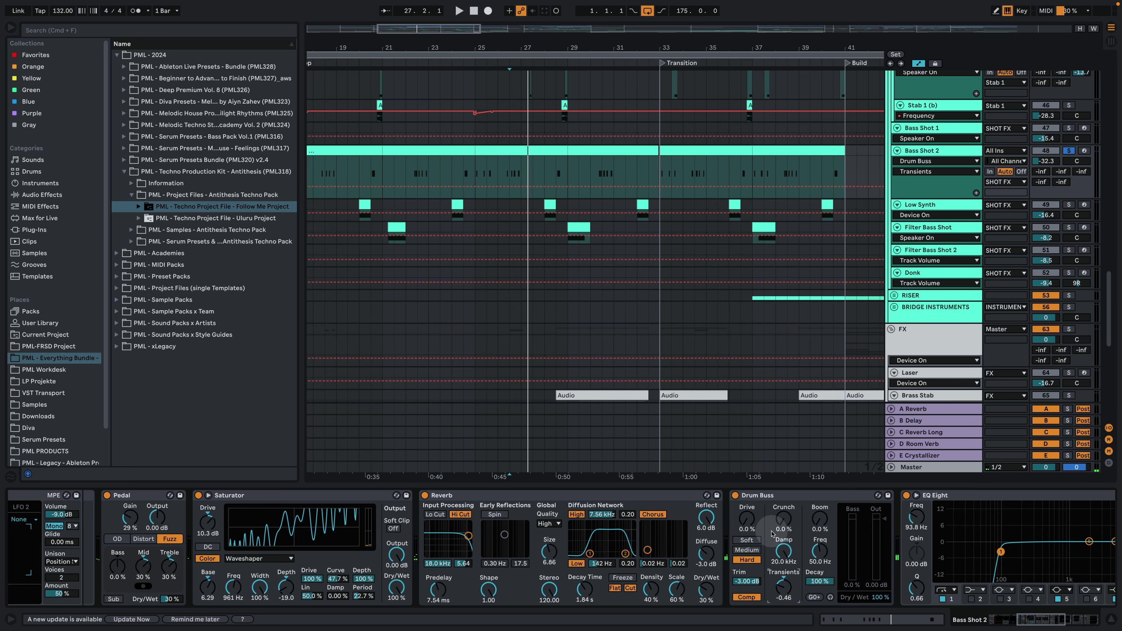
{"action": "scroll", "coordinate": [1023, 604], "scroll_direction": "right", "scroll_amount": 5}
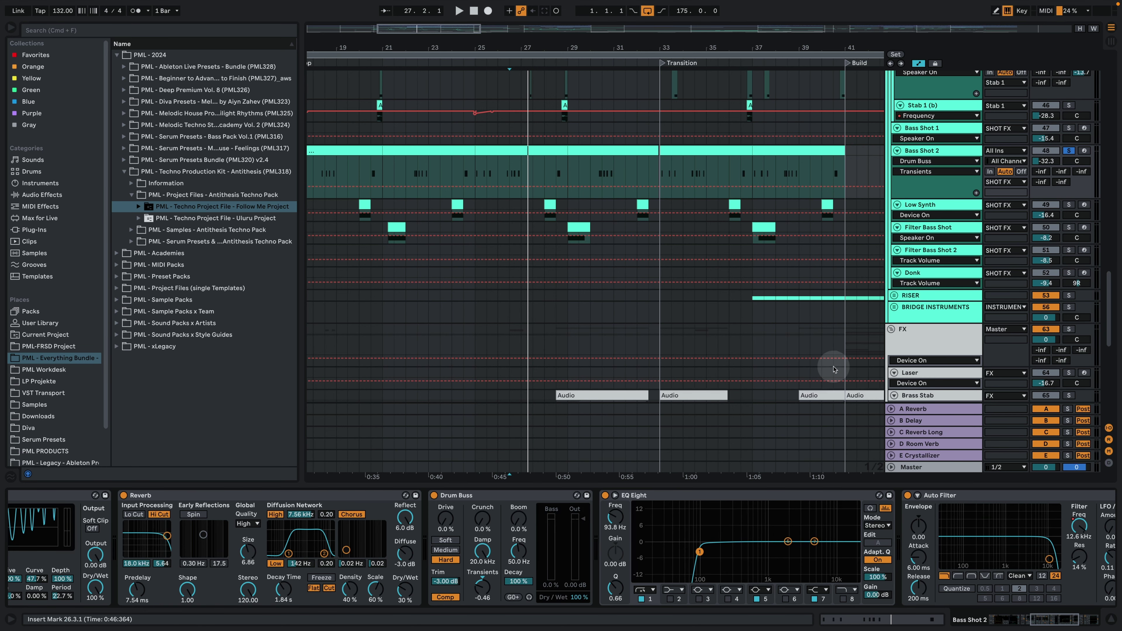
{"action": "scroll", "coordinate": [751, 296], "scroll_direction": "up", "scroll_amount": 3}
{"action": "scroll", "coordinate": [741, 300], "scroll_direction": "up", "scroll_amount": 2}
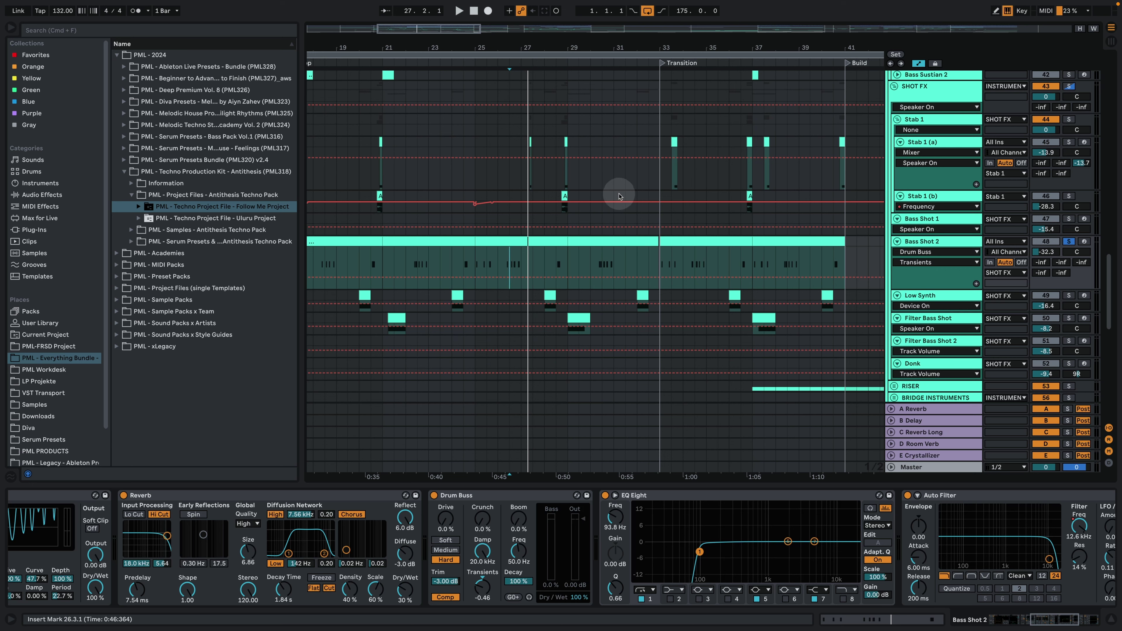
Zoom the arrangement to bars 5–29, then select and solo the Donk track and play.
{"action": "left_click_drag", "start_coordinate": [592, 44], "coordinate": [494, 17]}
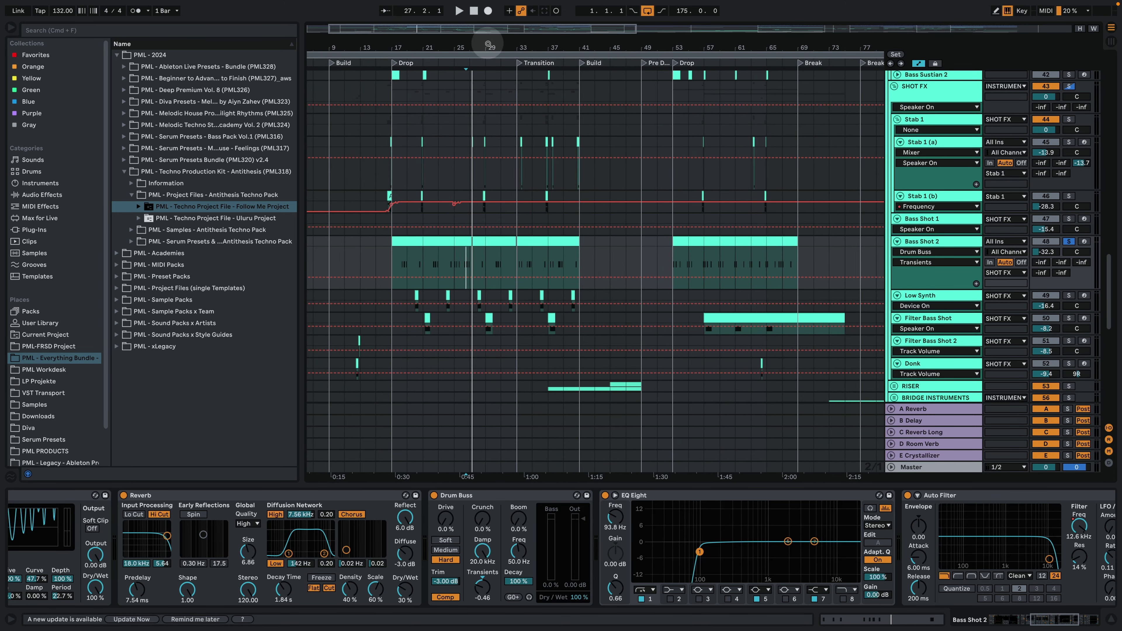
{"action": "left_click_drag", "start_coordinate": [351, 46], "coordinate": [358, 62]}
{"action": "left_click", "coordinate": [481, 355]}
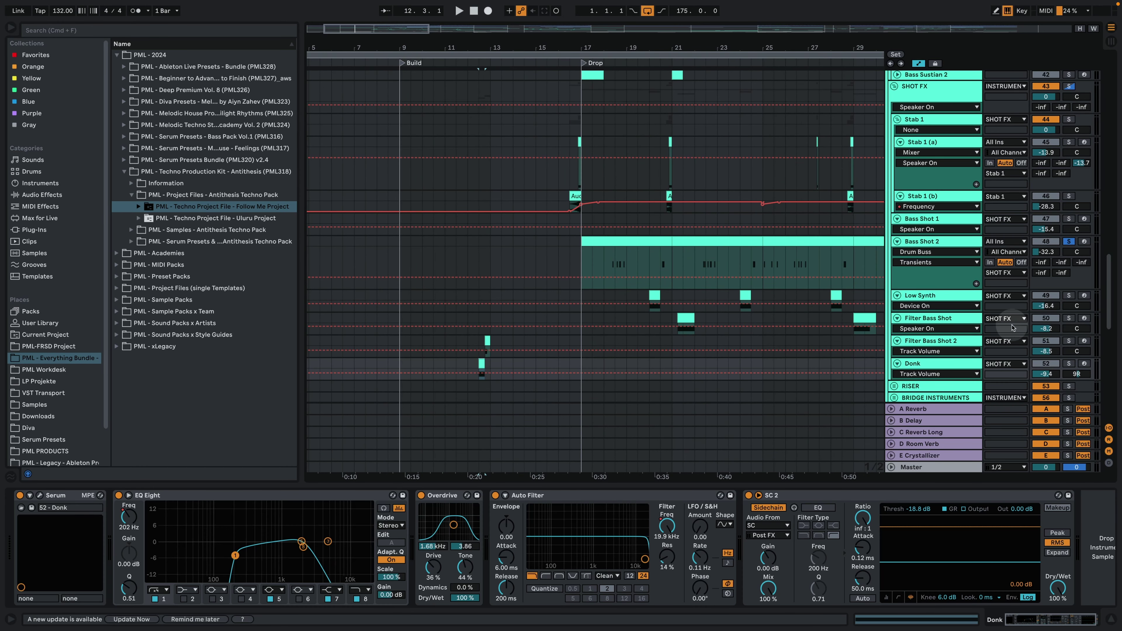
{"action": "left_click", "coordinate": [1069, 363]}
{"action": "key", "text": "space"}
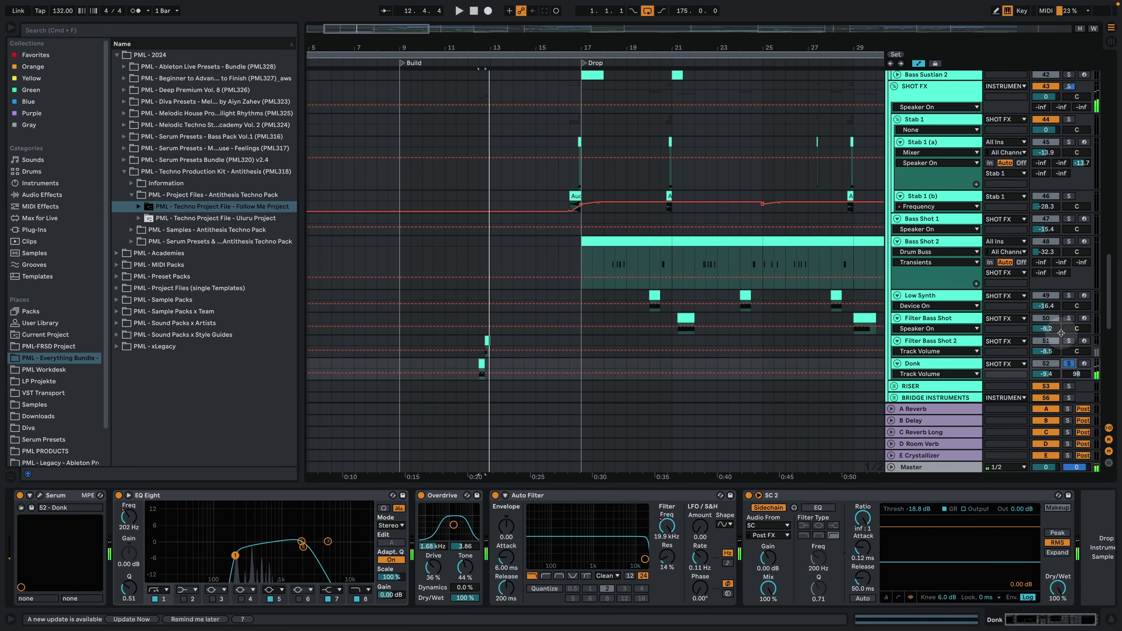
Solo Filter Bass Shot 2 instead, play from bar 12.3, and open its Serum window.
{"action": "left_click", "coordinate": [1069, 340]}
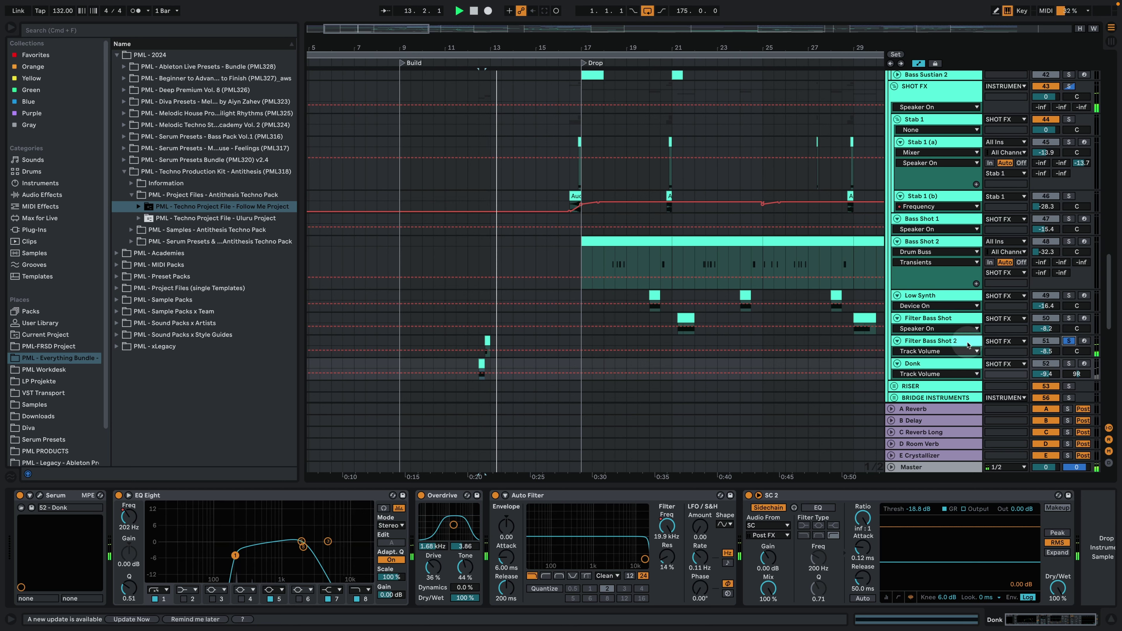
{"action": "left_click", "coordinate": [958, 343]}
{"action": "key", "text": "space"}
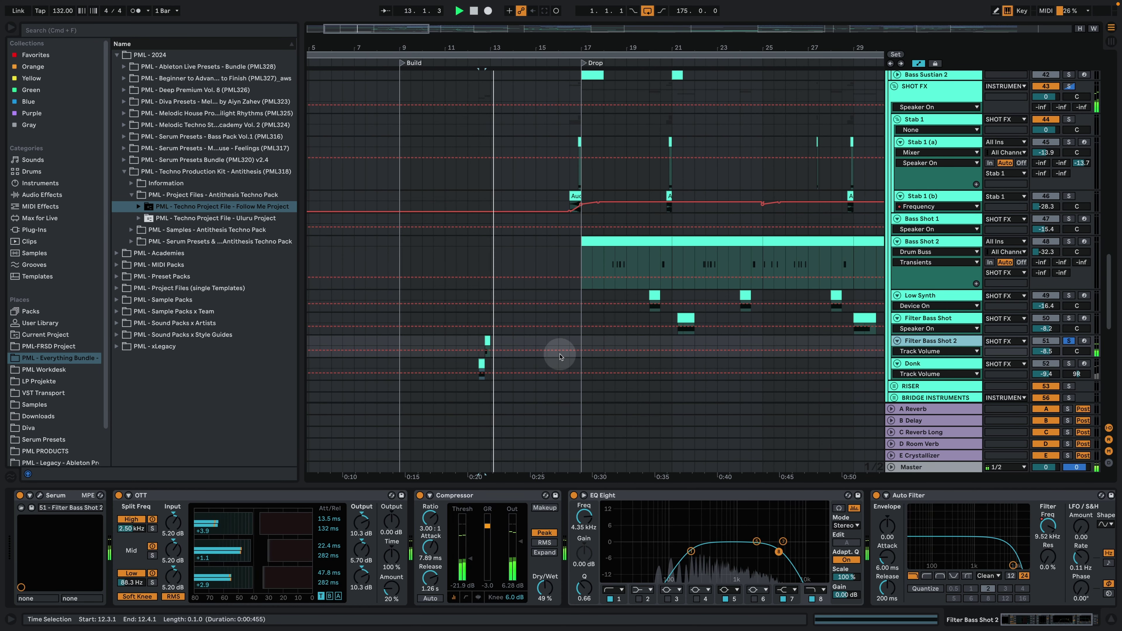
{"action": "key", "text": "space"}
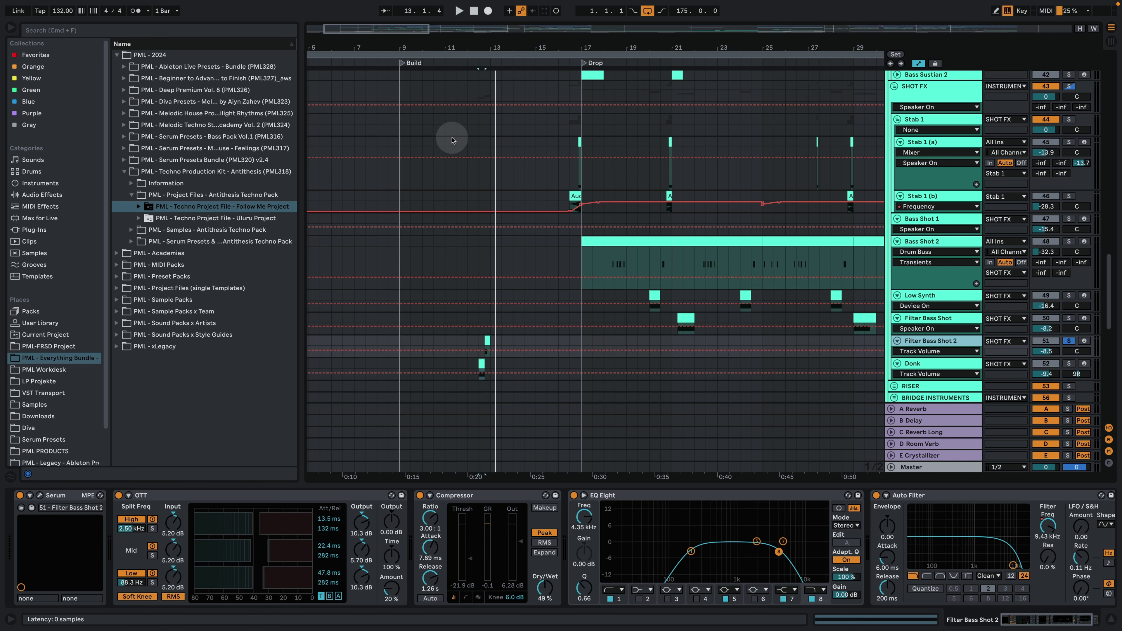
{"action": "key", "text": "super+alt+p"}
{"action": "left_click_drag", "start_coordinate": [497, 49], "coordinate": [394, 77]}
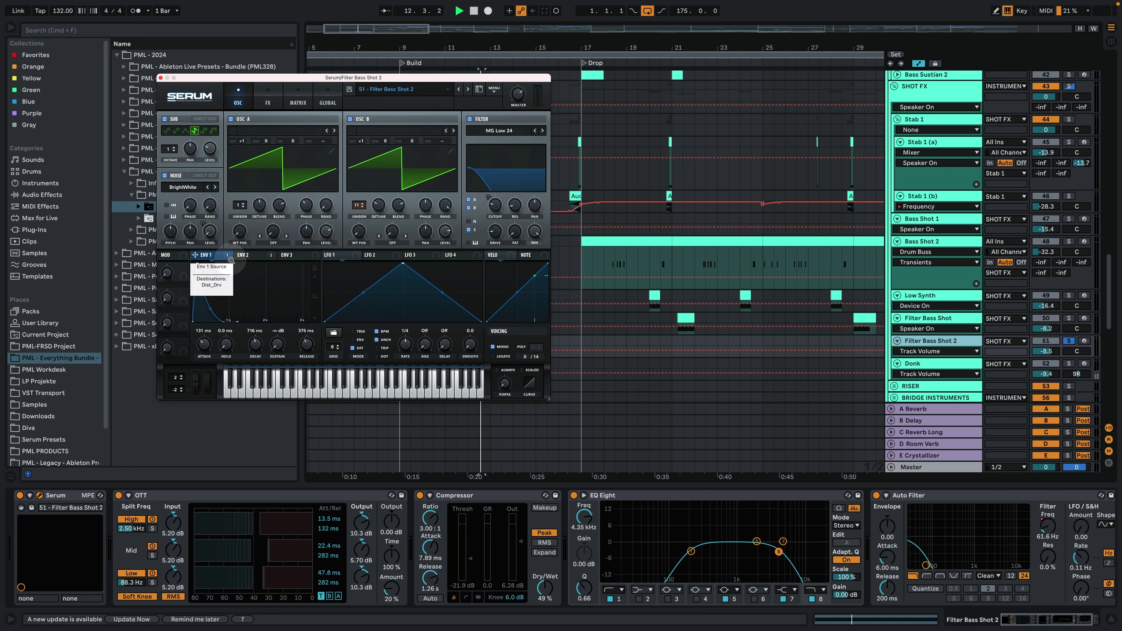
Play the Filter Bass Shot 2 Serum patch, browse its FX rack, then close Serum.
{"action": "key", "text": "space"}
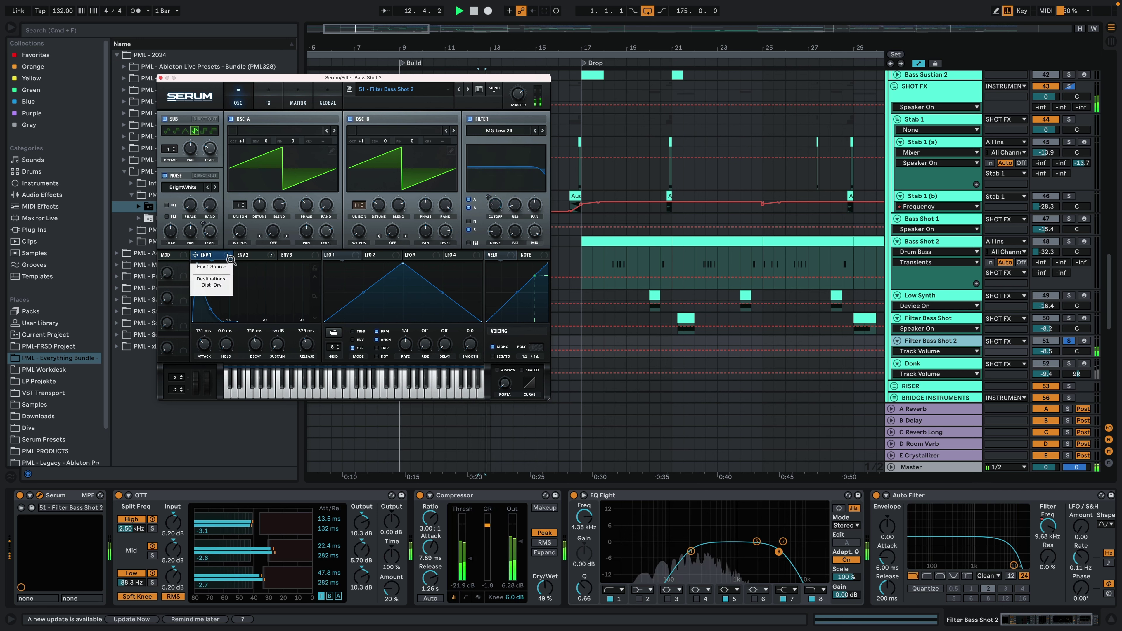
{"action": "key", "text": "space"}
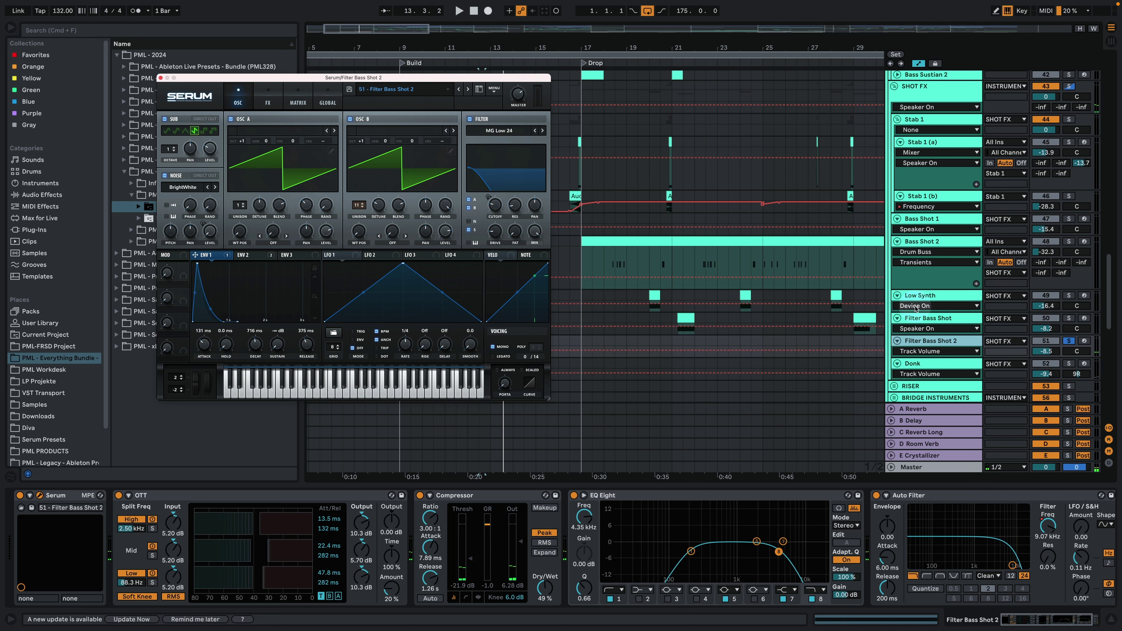
{"action": "key", "text": "space"}
{"action": "key", "text": "space"}
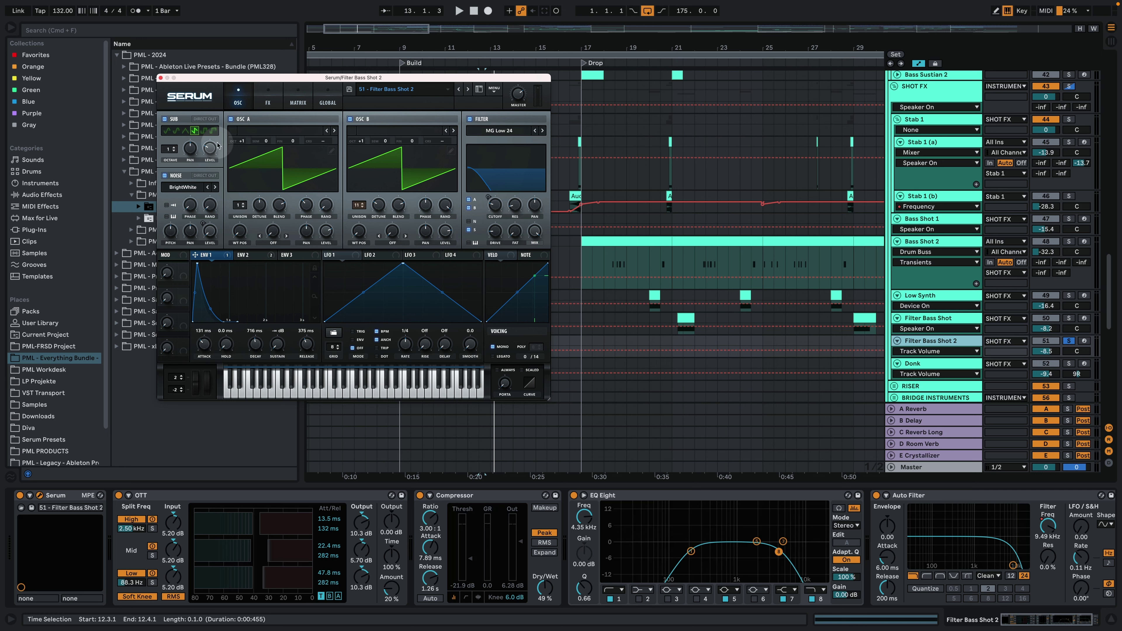
{"action": "left_click", "coordinate": [267, 97]}
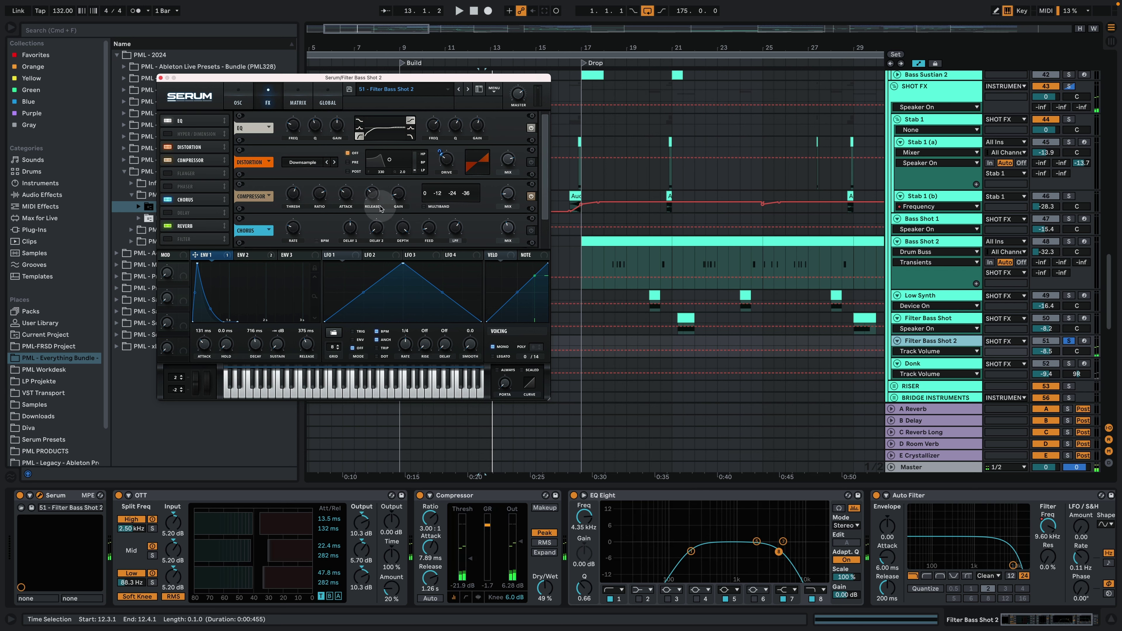
{"action": "left_click_drag", "start_coordinate": [547, 183], "coordinate": [546, 232]}
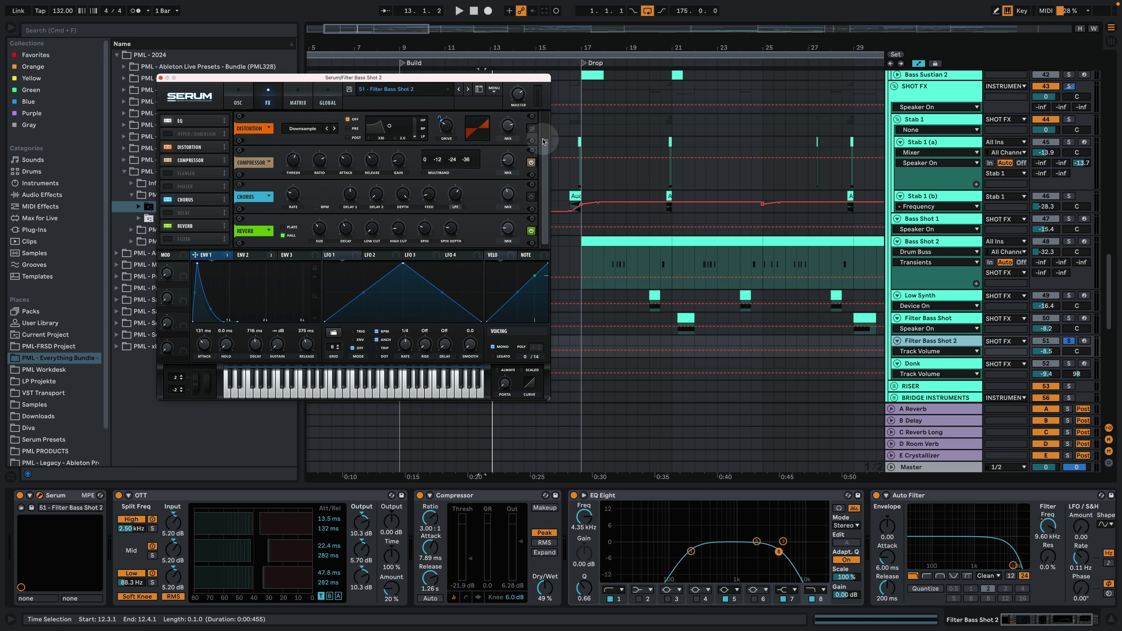
{"action": "scroll", "coordinate": [544, 150], "scroll_direction": "up", "scroll_amount": 2}
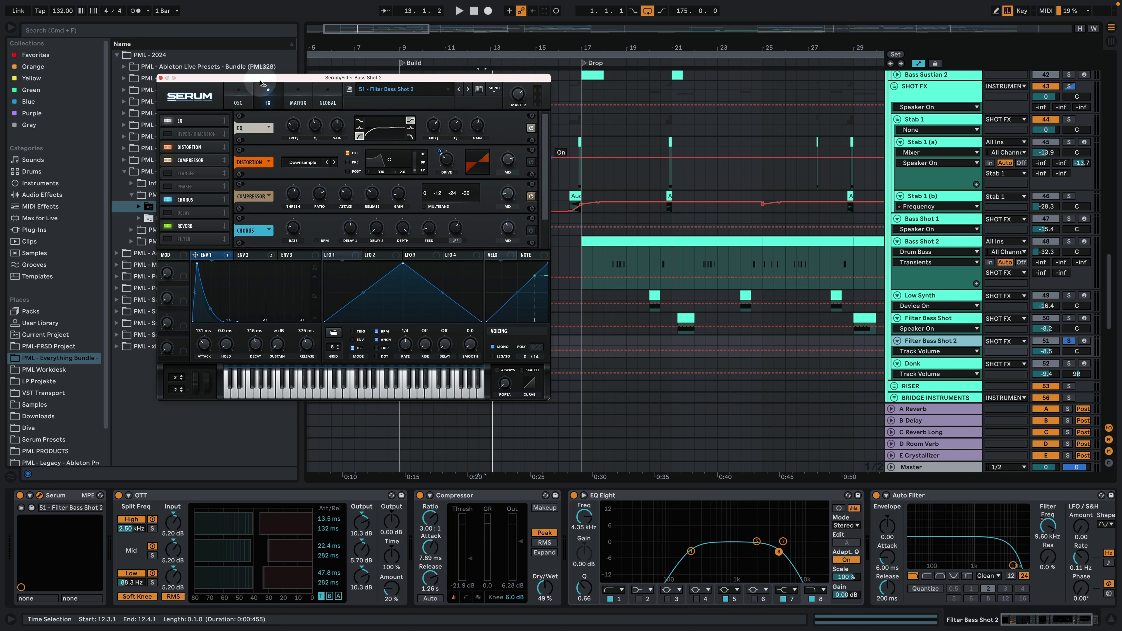
{"action": "left_click", "coordinate": [161, 79]}
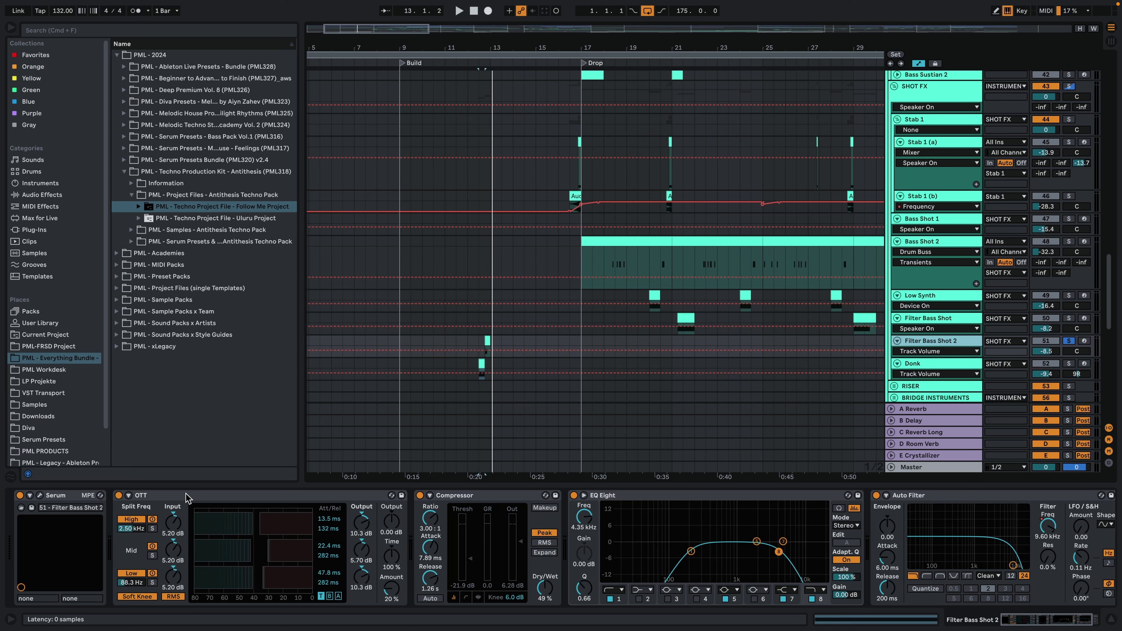
A/B the OTT on Filter Bass Shot 2 during playback, leave it on, and enlarge the lane.
{"action": "key", "text": "space"}
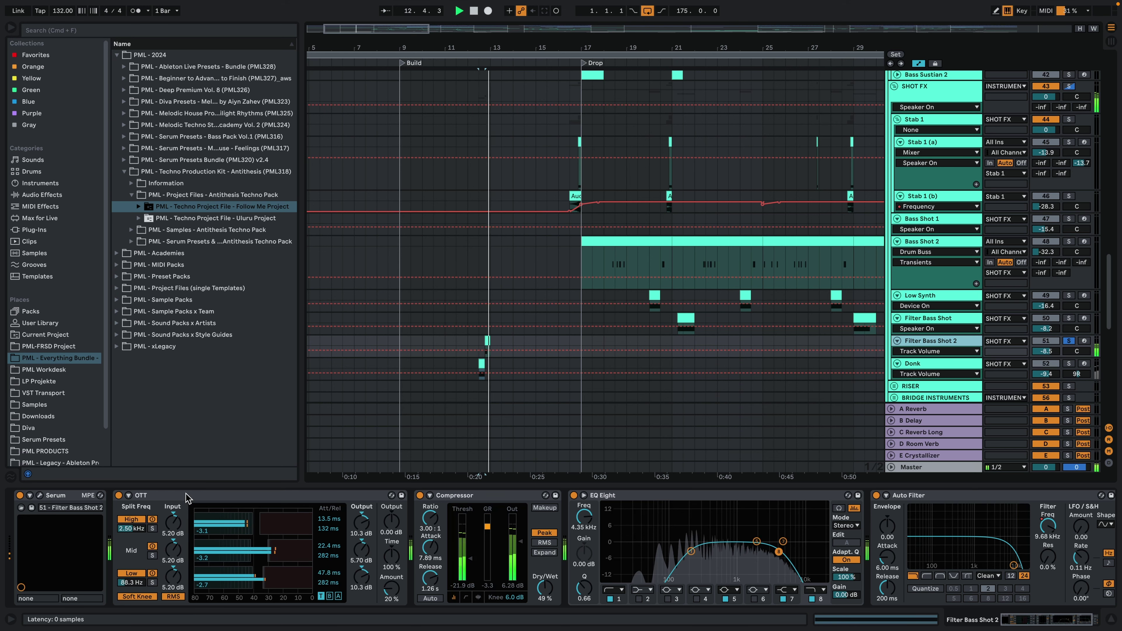
{"action": "left_click", "coordinate": [186, 495]}
{"action": "left_click", "coordinate": [118, 495]}
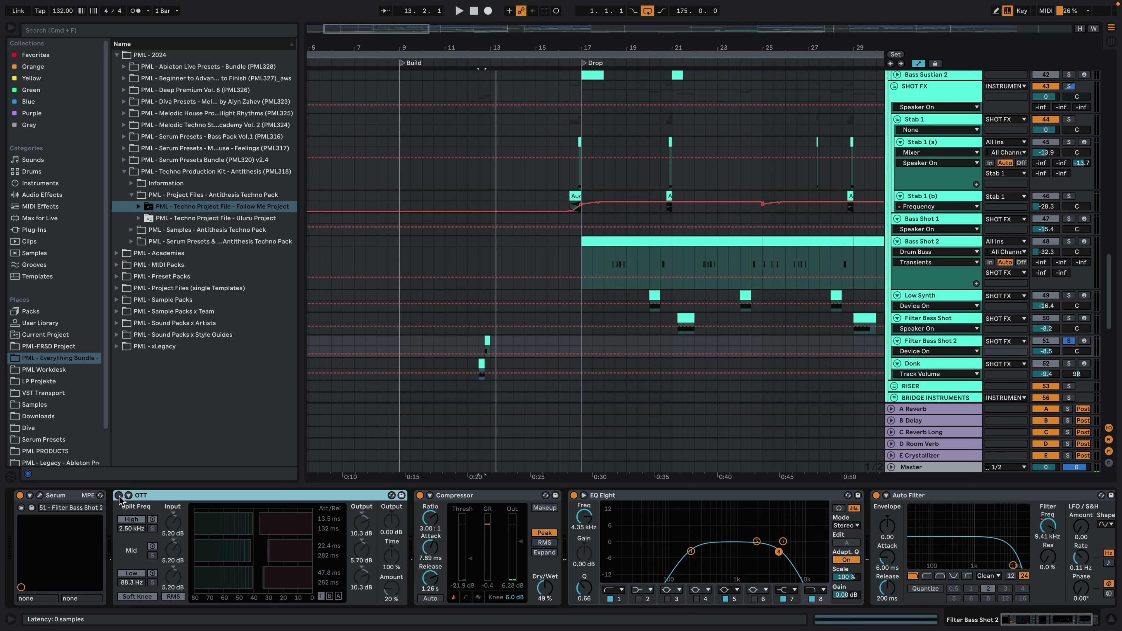
{"action": "key", "text": "space"}
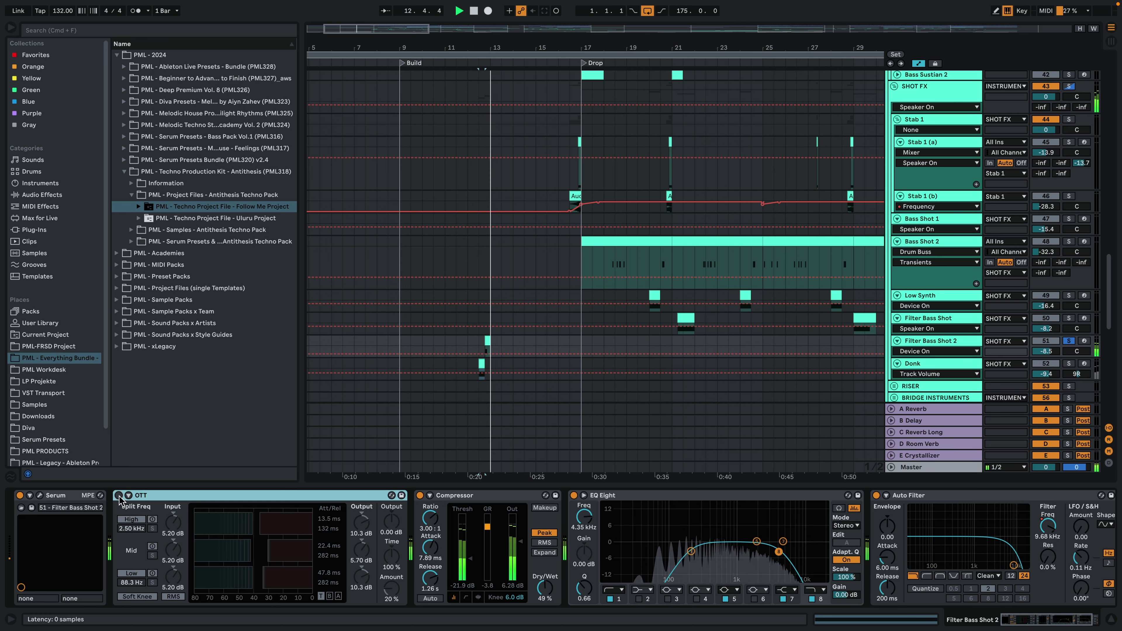
{"action": "left_click", "coordinate": [118, 496]}
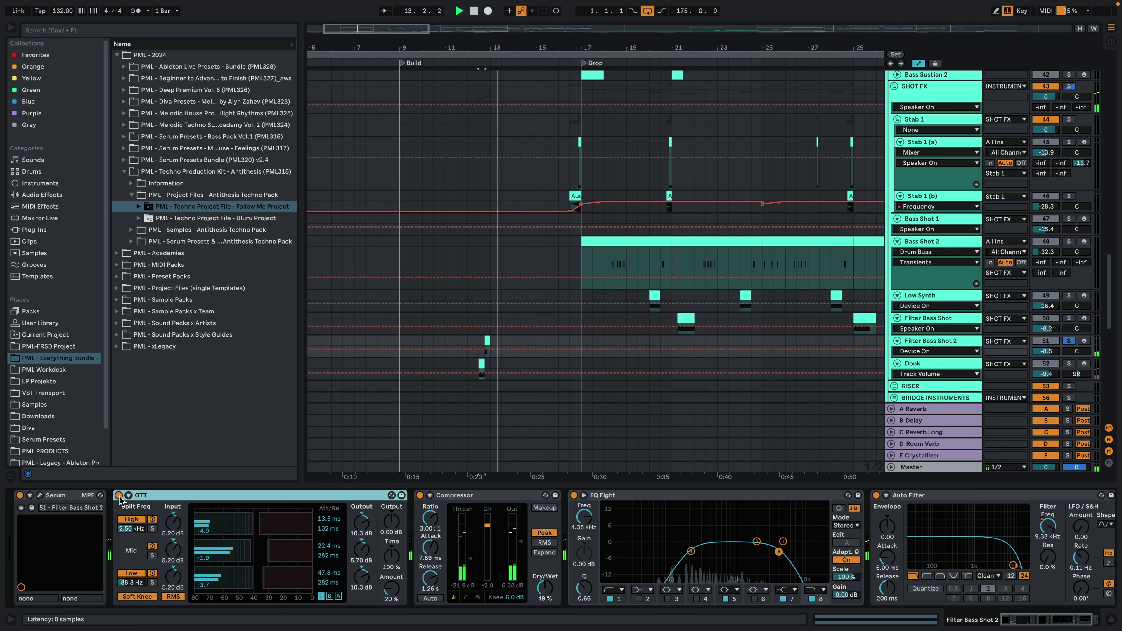
{"action": "key", "text": "space"}
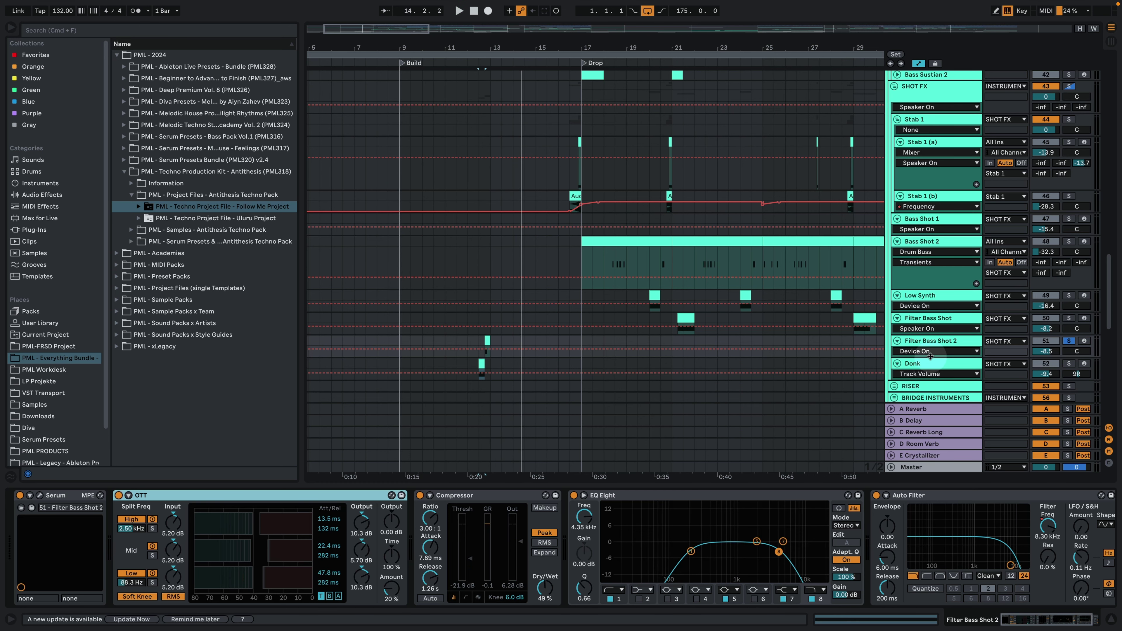
{"action": "left_click_drag", "start_coordinate": [930, 357], "coordinate": [930, 386]}
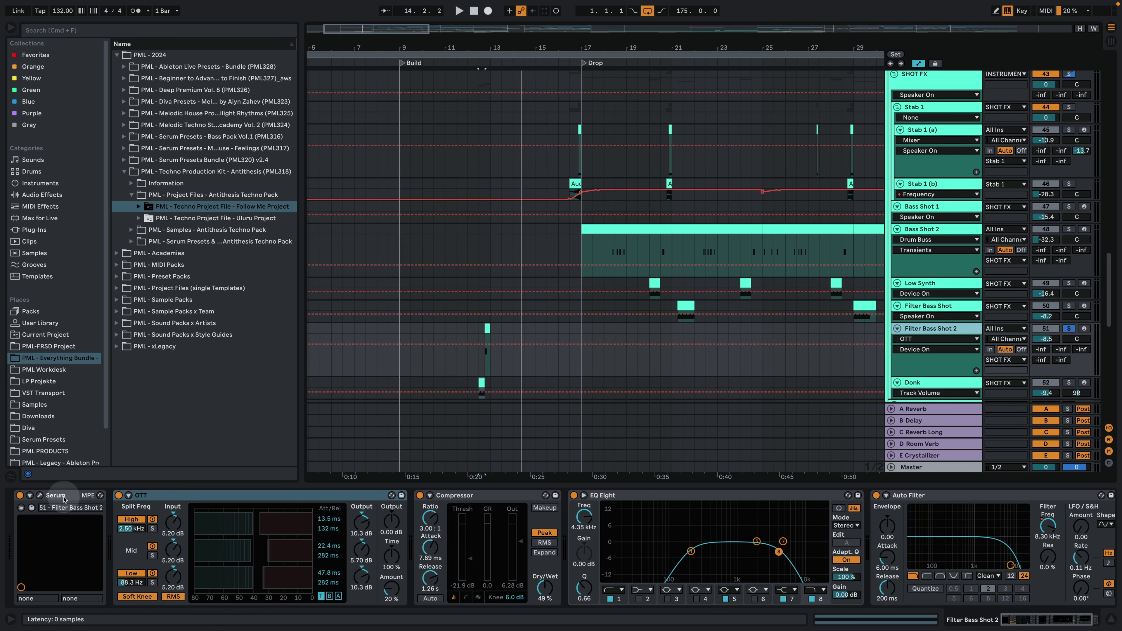
Open Filter Bass Shot 2's Serum effects page and inspect the reverb's decay.
{"action": "left_click", "coordinate": [52, 497]}
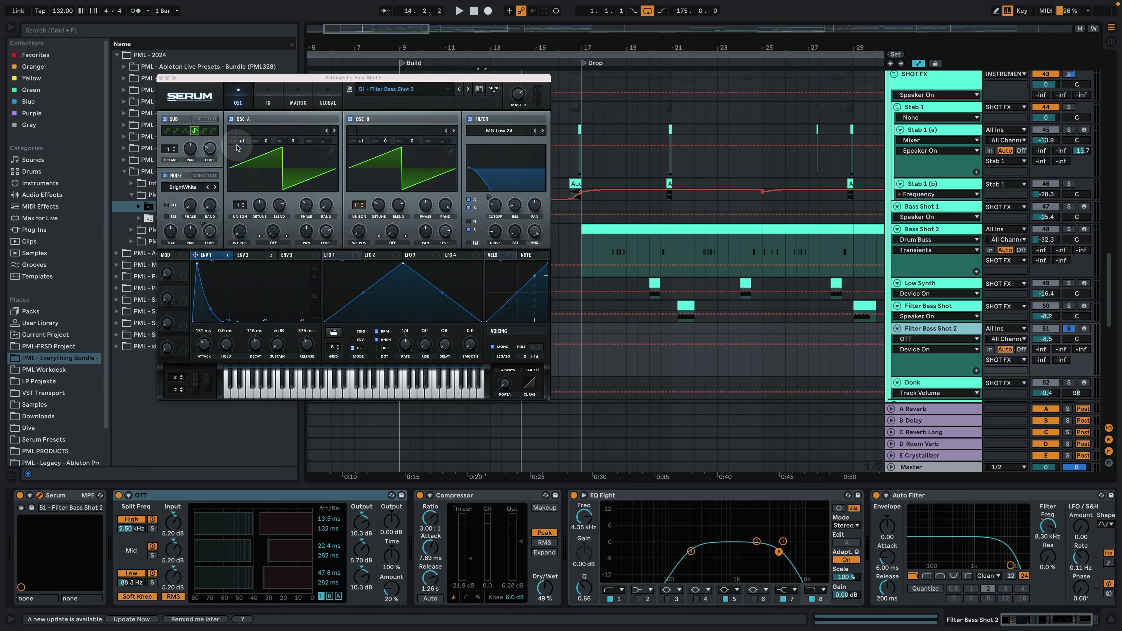
{"action": "left_click", "coordinate": [268, 95]}
{"action": "scroll", "coordinate": [546, 174], "scroll_direction": "down", "scroll_amount": 2}
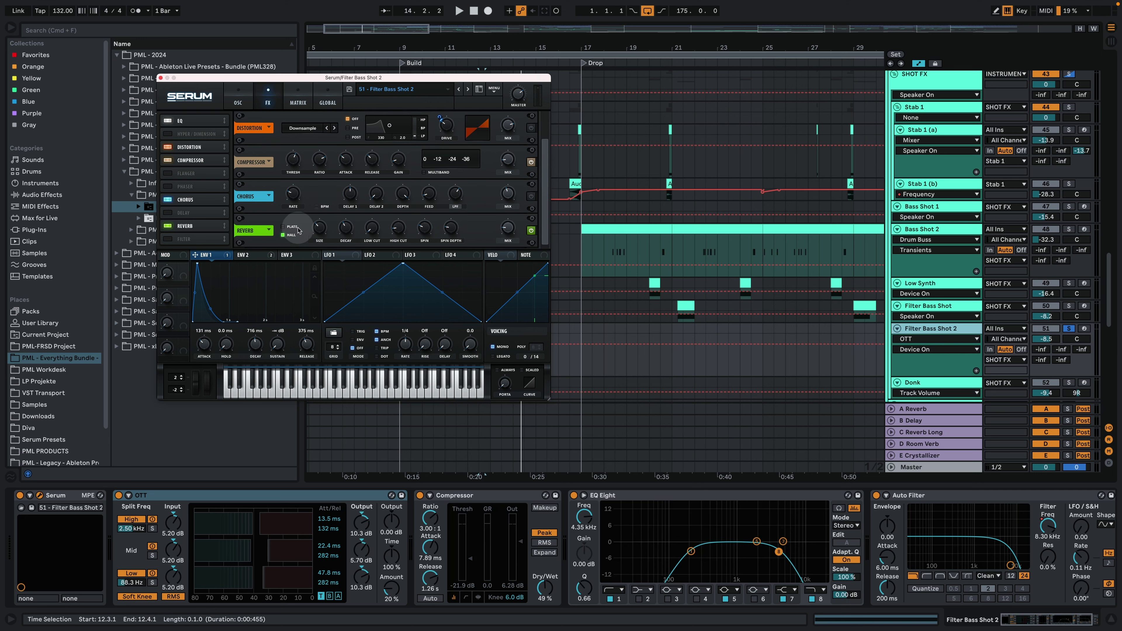
{"action": "left_click", "coordinate": [348, 226]}
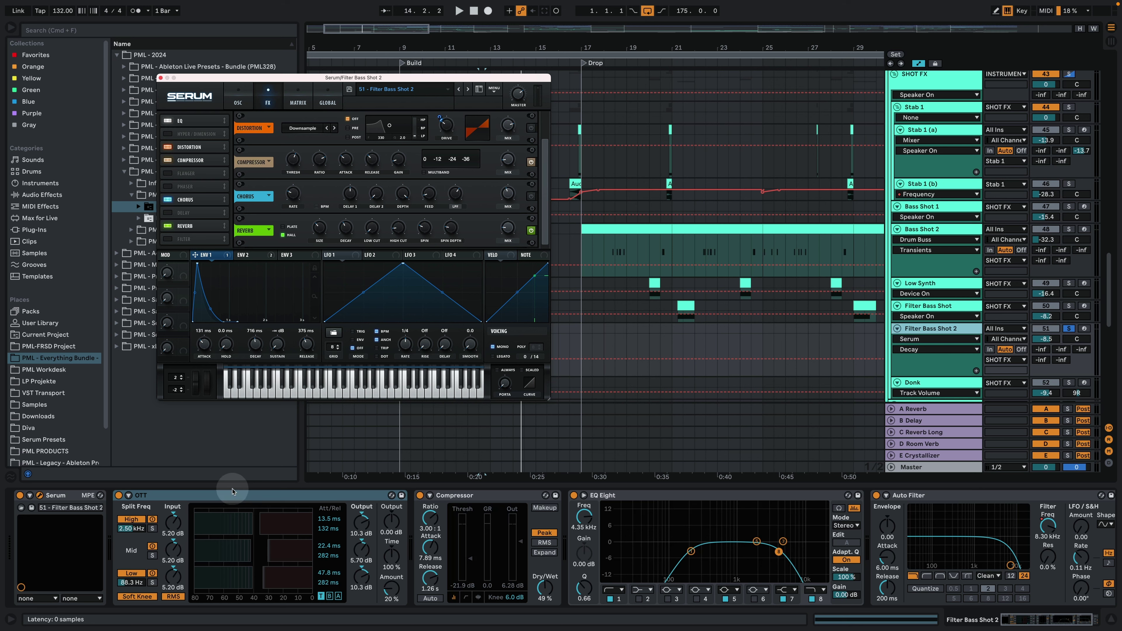
Compare the OTT compressor bypassed and active during playback, then close the Serum window.
{"action": "left_click", "coordinate": [177, 500]}
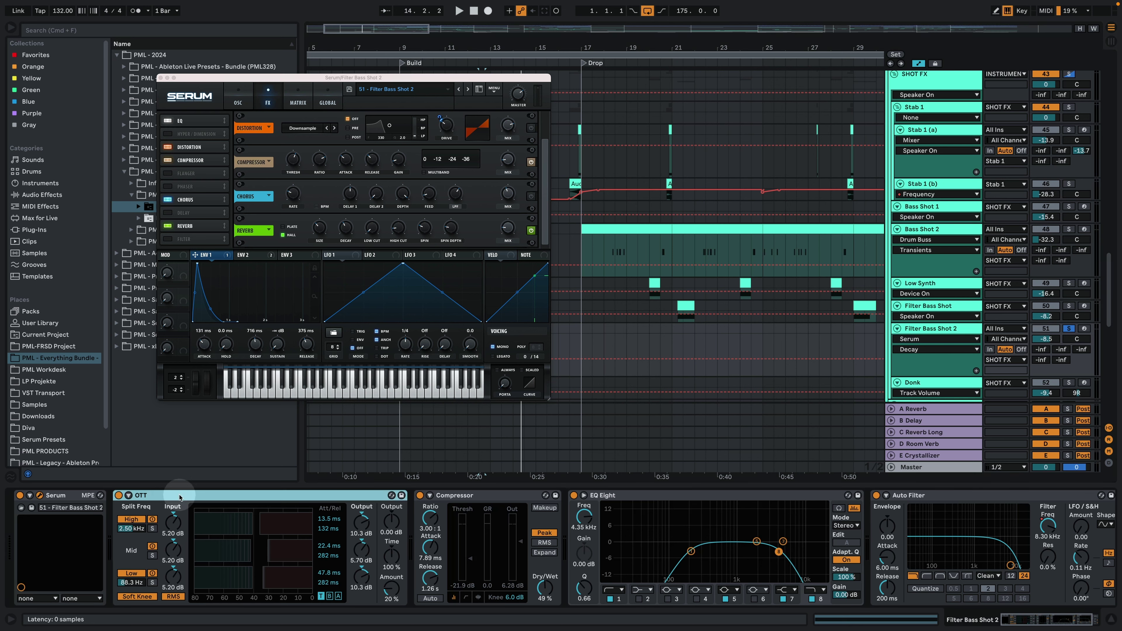
{"action": "key", "text": "space"}
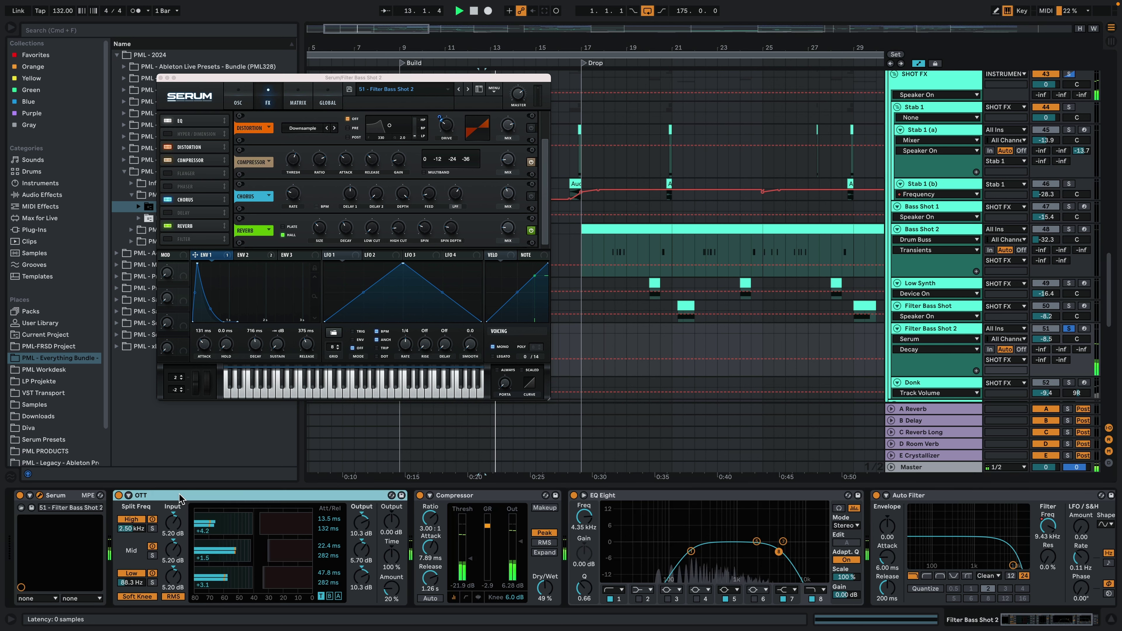
{"action": "left_click", "coordinate": [119, 496]}
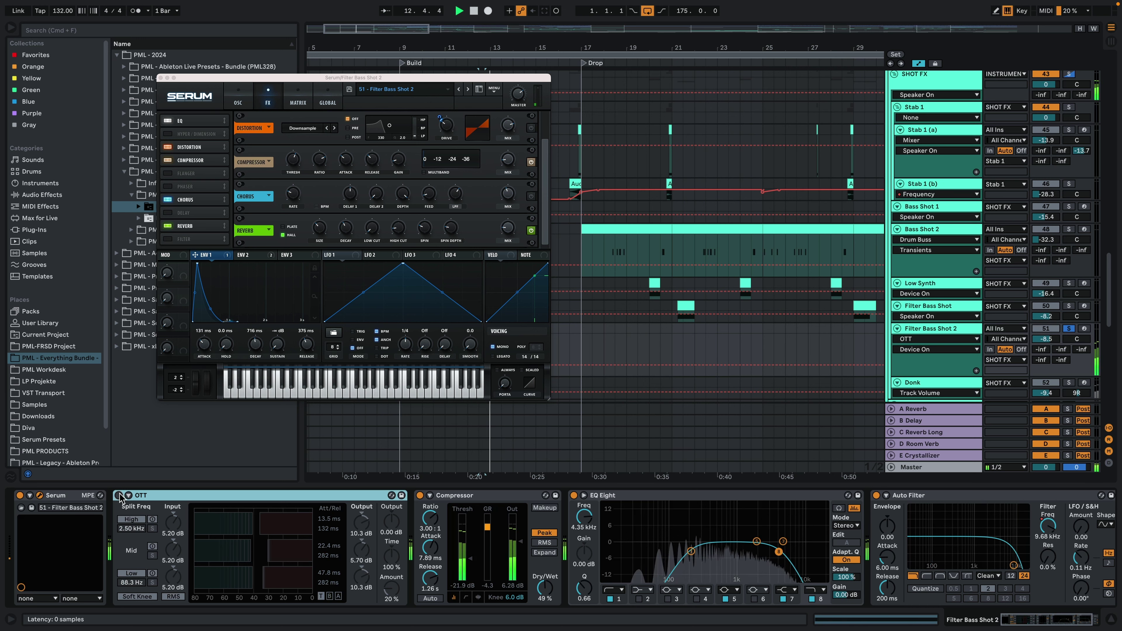
{"action": "left_click", "coordinate": [119, 496]}
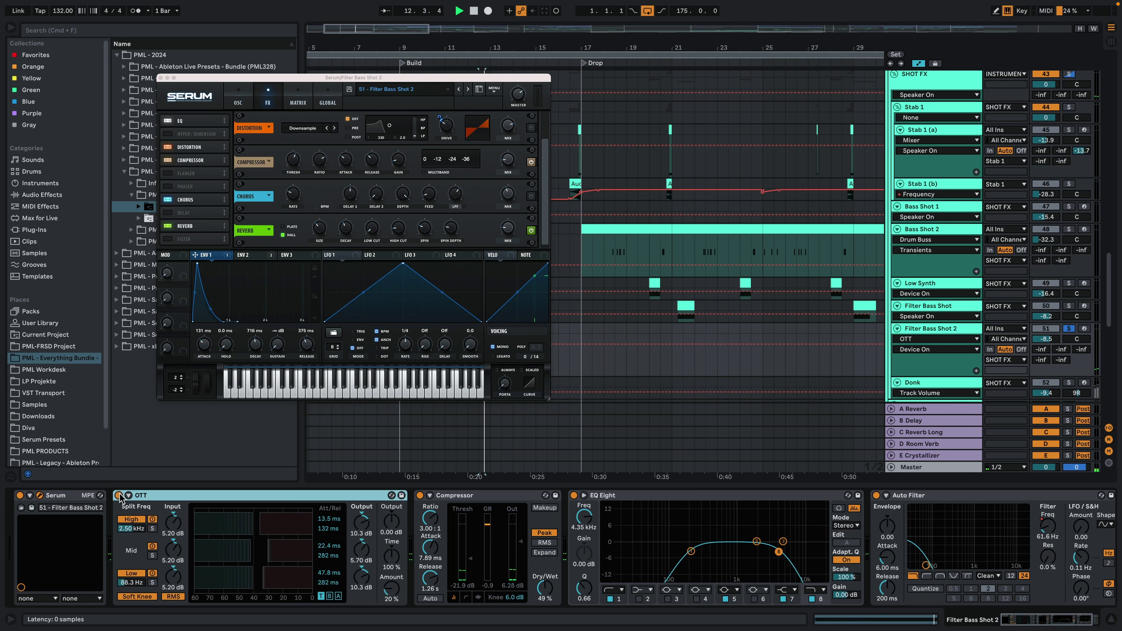
{"action": "key", "text": "space"}
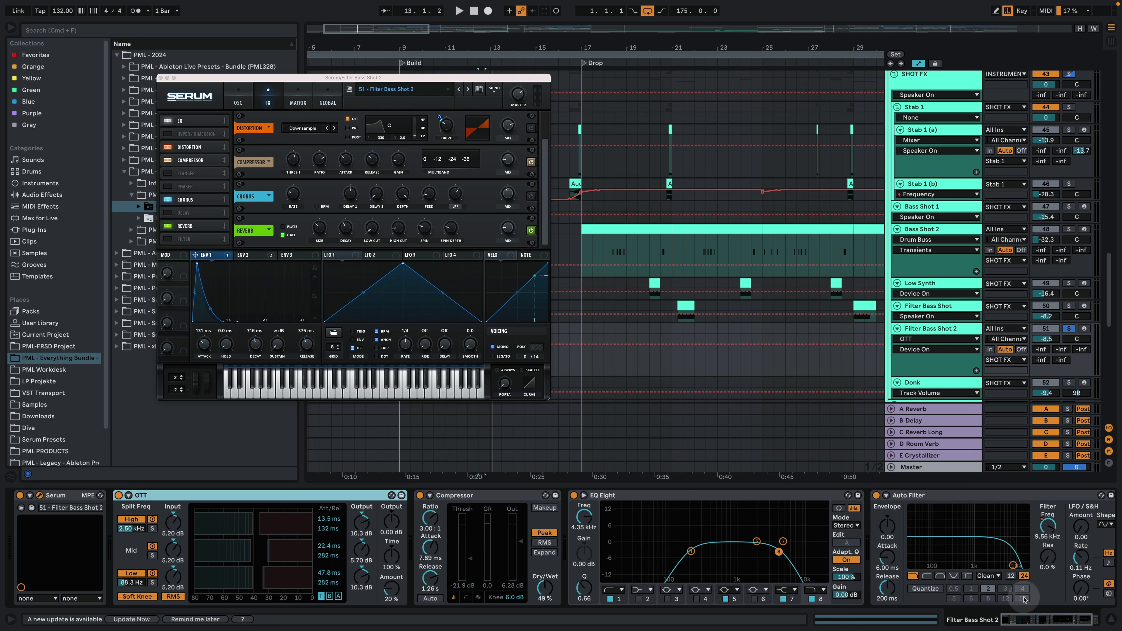
{"action": "left_click", "coordinate": [1041, 620]}
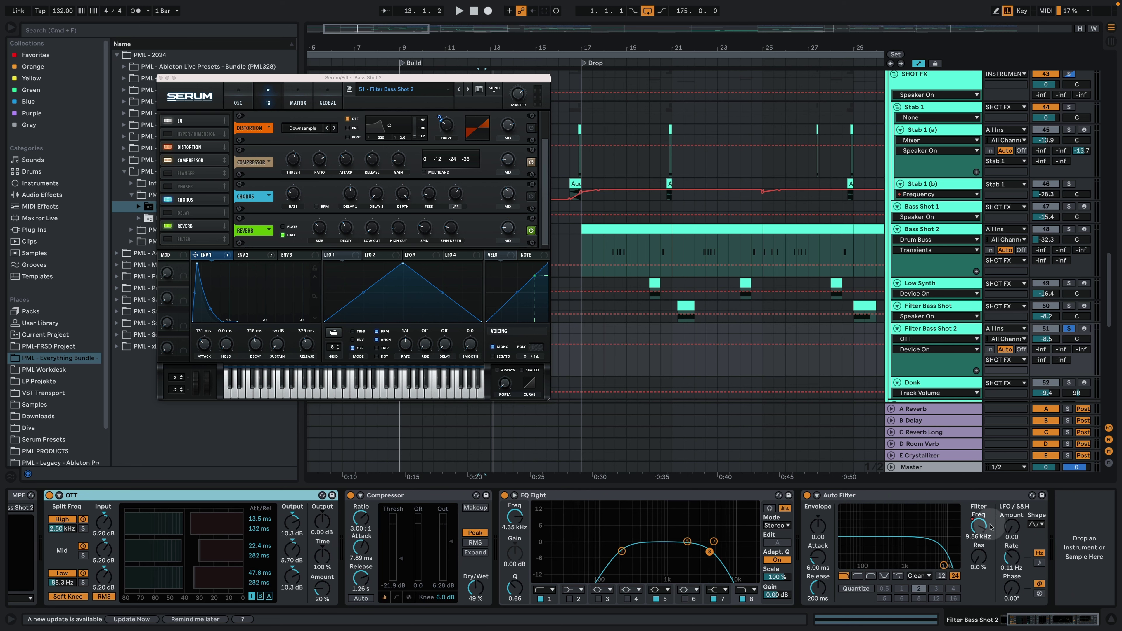
{"action": "left_click", "coordinate": [160, 78]}
Hide the device view and zoom the arrangement to bars 15–39 around the Drop.
{"action": "left_click_drag", "start_coordinate": [576, 46], "coordinate": [530, 13]}
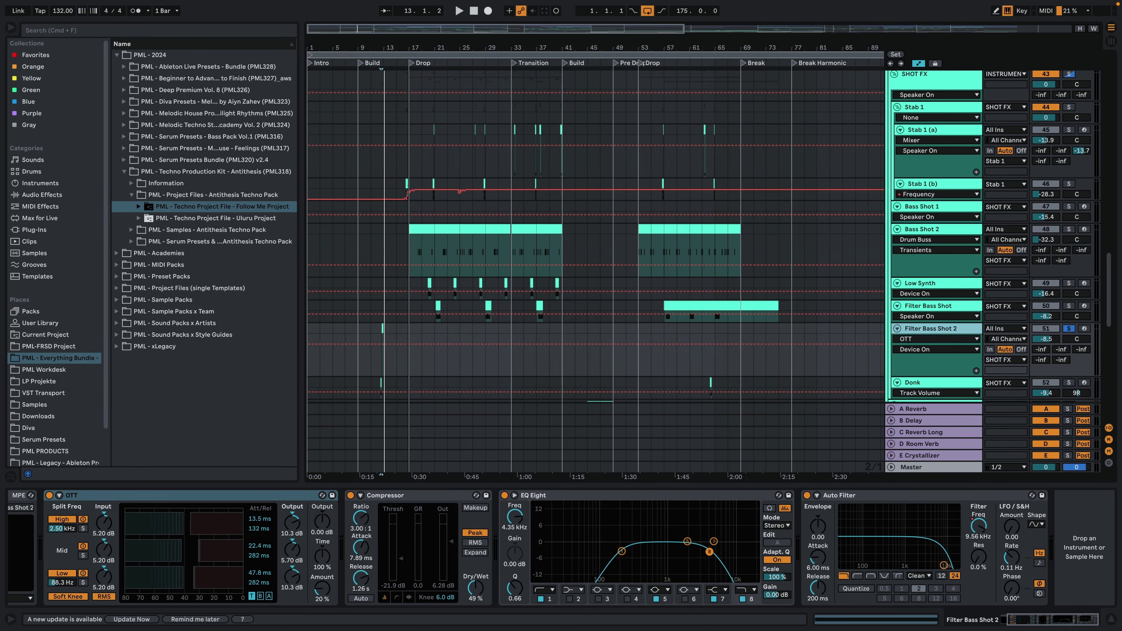
{"action": "scroll", "coordinate": [511, 265], "scroll_direction": "down", "scroll_amount": 3}
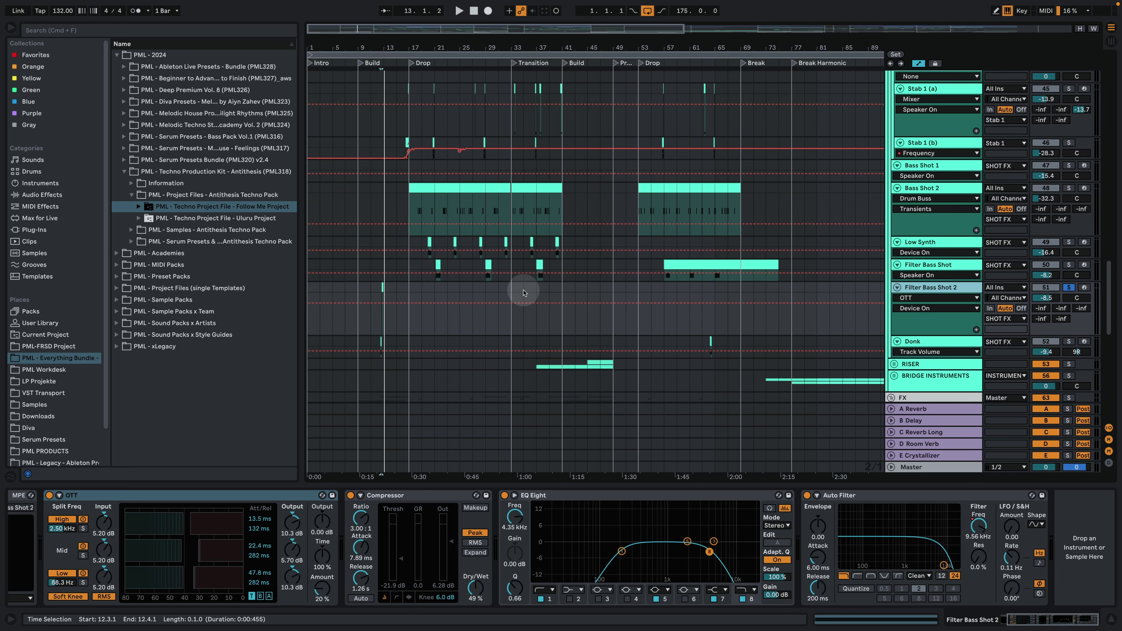
{"action": "scroll", "coordinate": [647, 299], "scroll_direction": "up", "scroll_amount": 5}
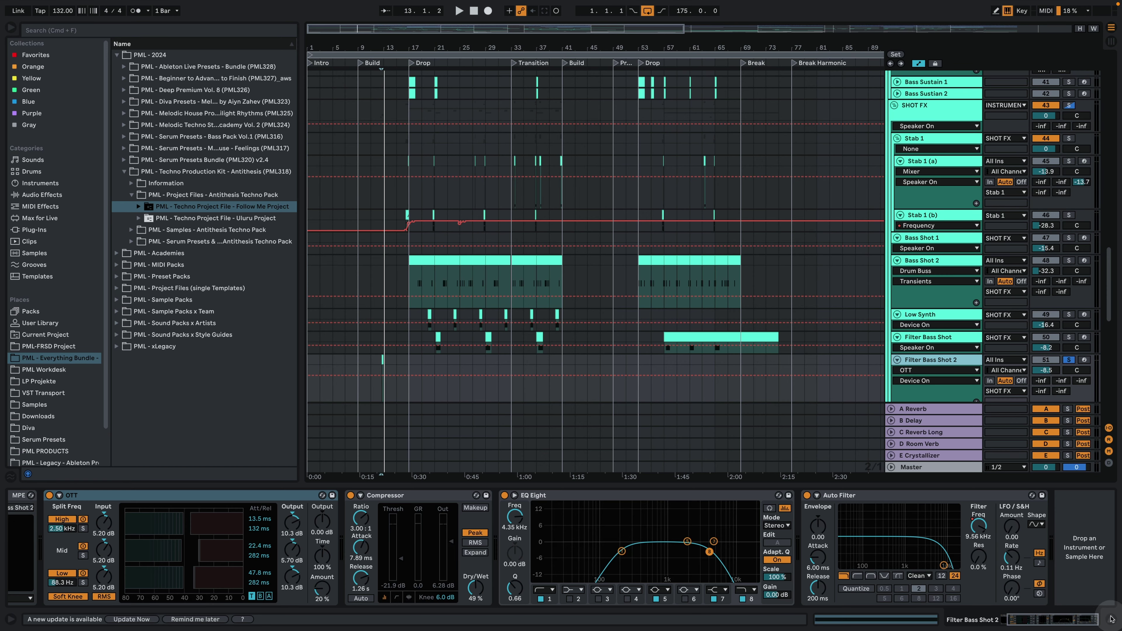
{"action": "left_click", "coordinate": [1112, 619]}
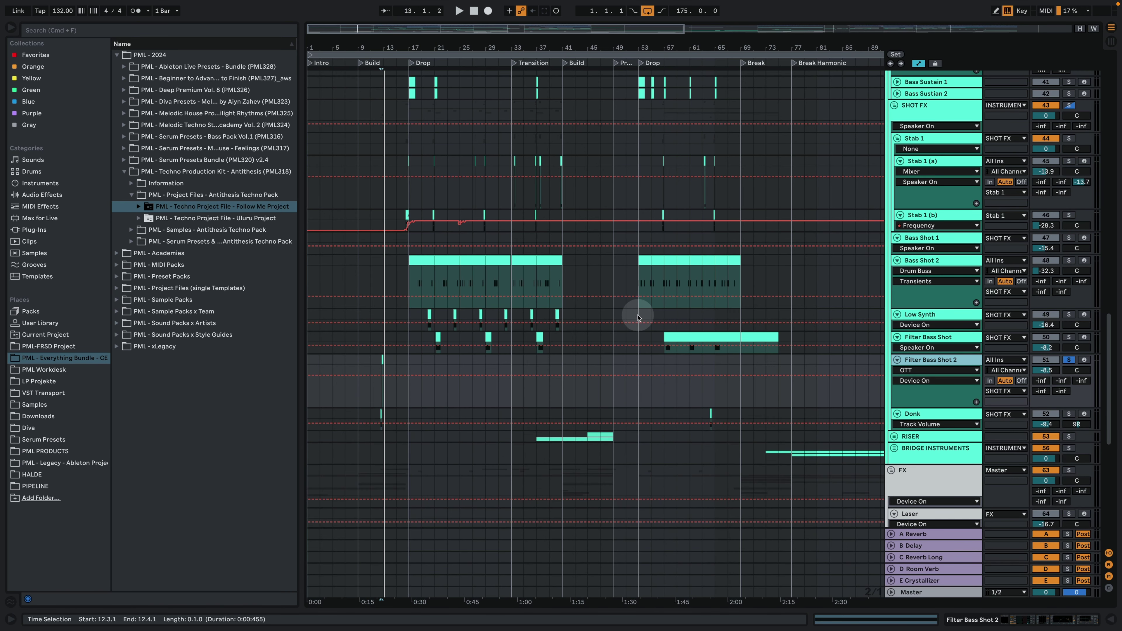
{"action": "scroll", "coordinate": [637, 317], "scroll_direction": "up", "scroll_amount": 2}
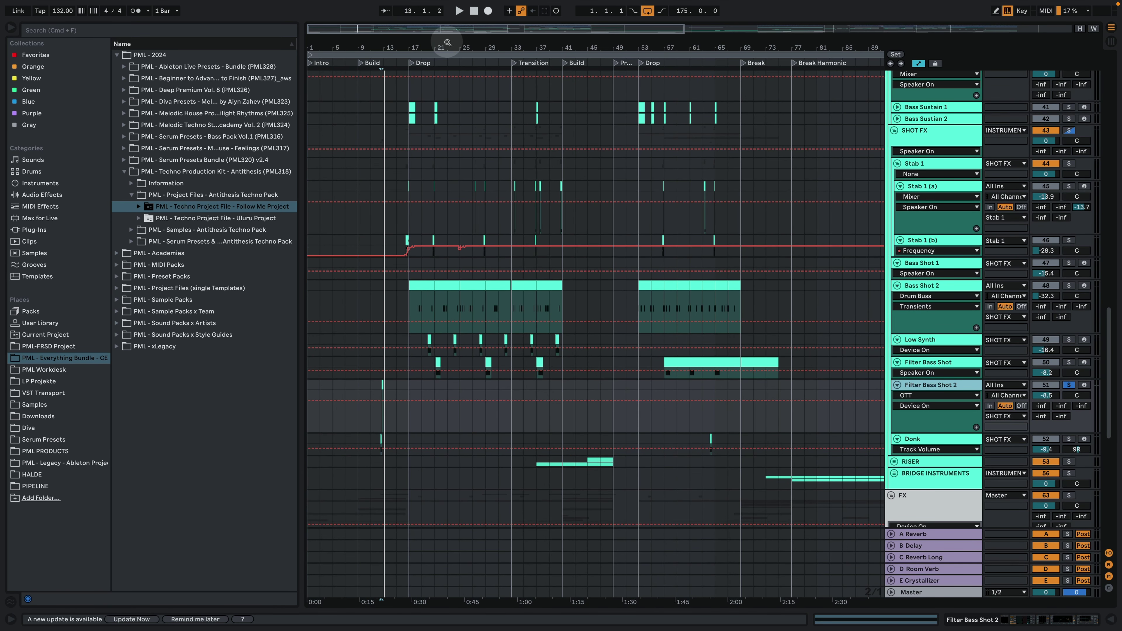
{"action": "left_click_drag", "start_coordinate": [447, 43], "coordinate": [448, 77]}
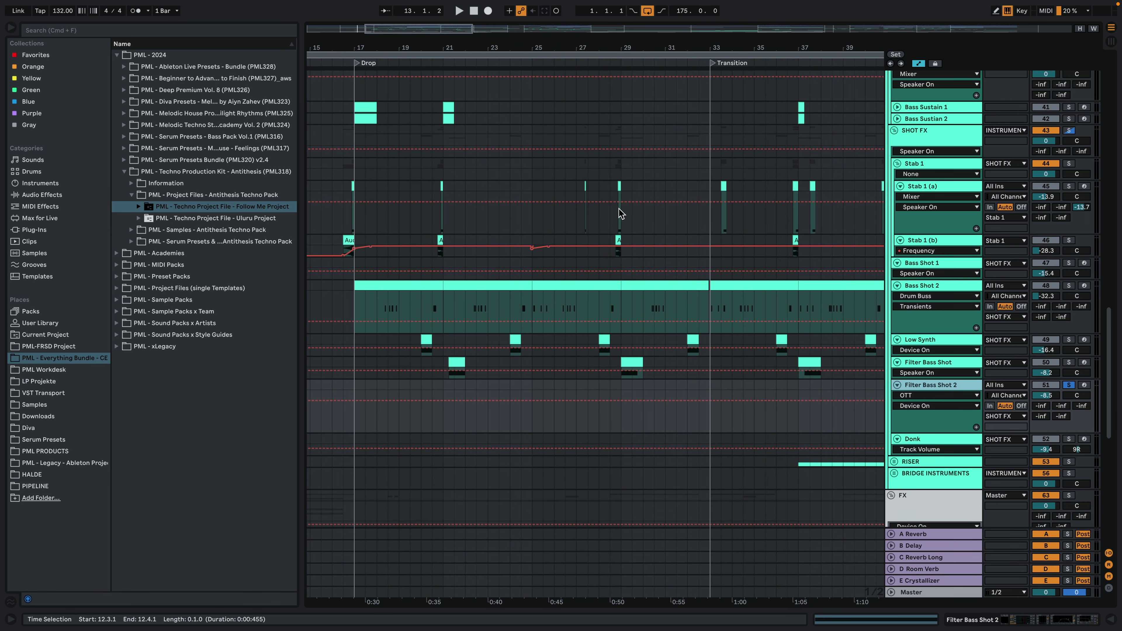
Scroll to the top and fold the KICK & BASS and DRUMS groups.
{"action": "scroll", "coordinate": [603, 267], "scroll_direction": "up", "scroll_amount": 15}
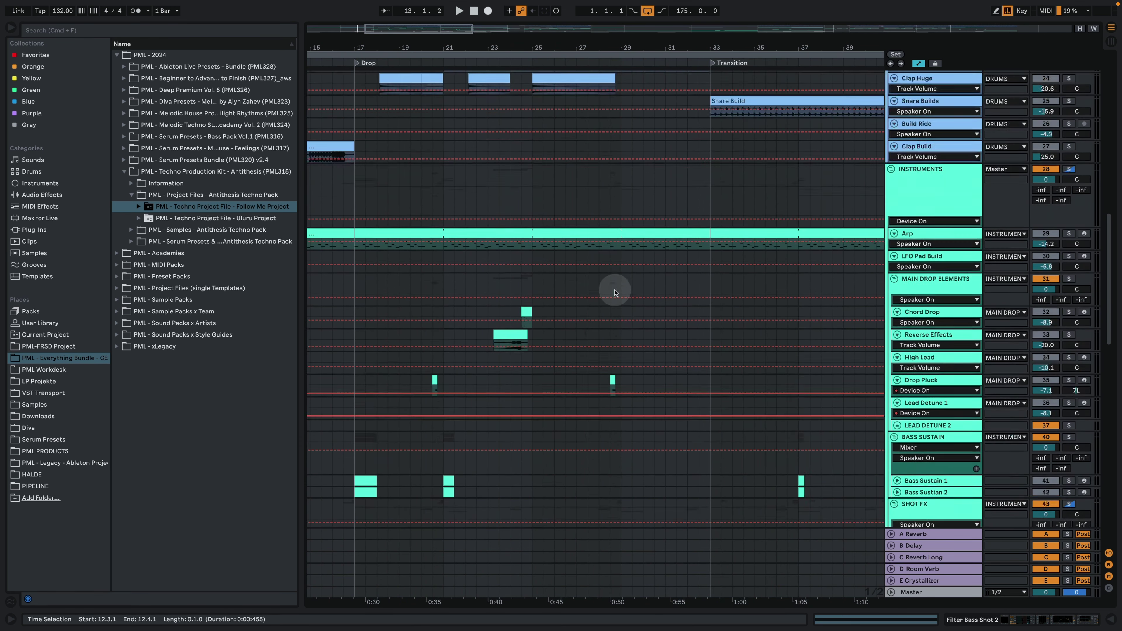
{"action": "scroll", "coordinate": [598, 270], "scroll_direction": "up", "scroll_amount": 3}
{"action": "left_click_drag", "start_coordinate": [576, 43], "coordinate": [576, 7]}
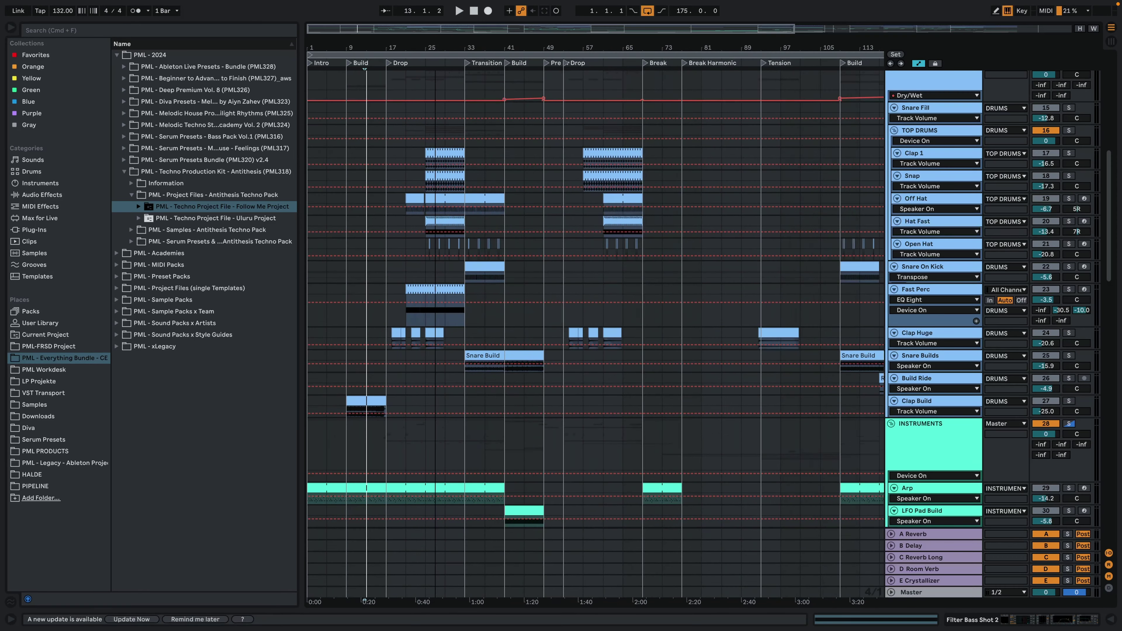
{"action": "scroll", "coordinate": [763, 301], "scroll_direction": "up", "scroll_amount": 10}
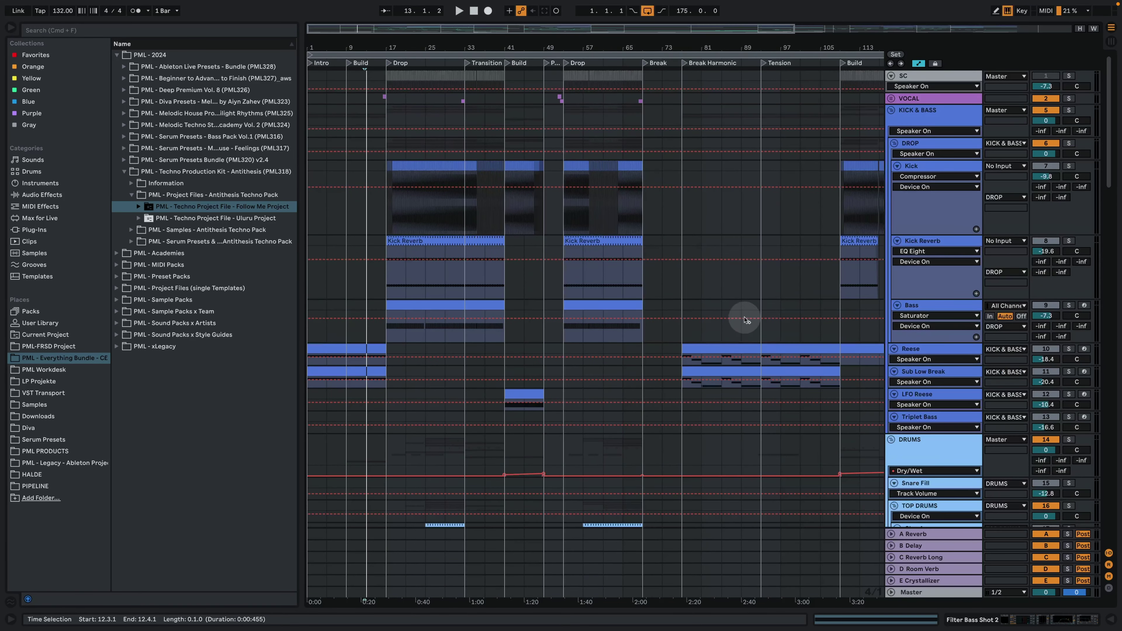
{"action": "left_click", "coordinate": [891, 112]}
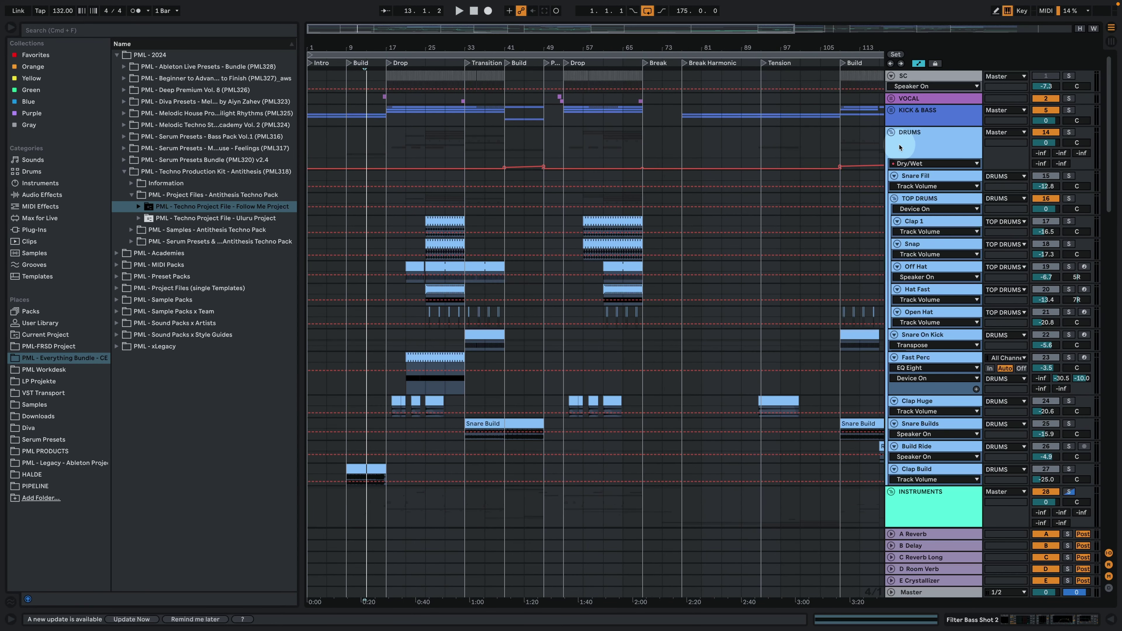
{"action": "left_click", "coordinate": [890, 132]}
Fold the INSTRUMENTS and FX groups, play DRUMS from bar 21, and unsolo SC.
{"action": "left_click", "coordinate": [891, 165]}
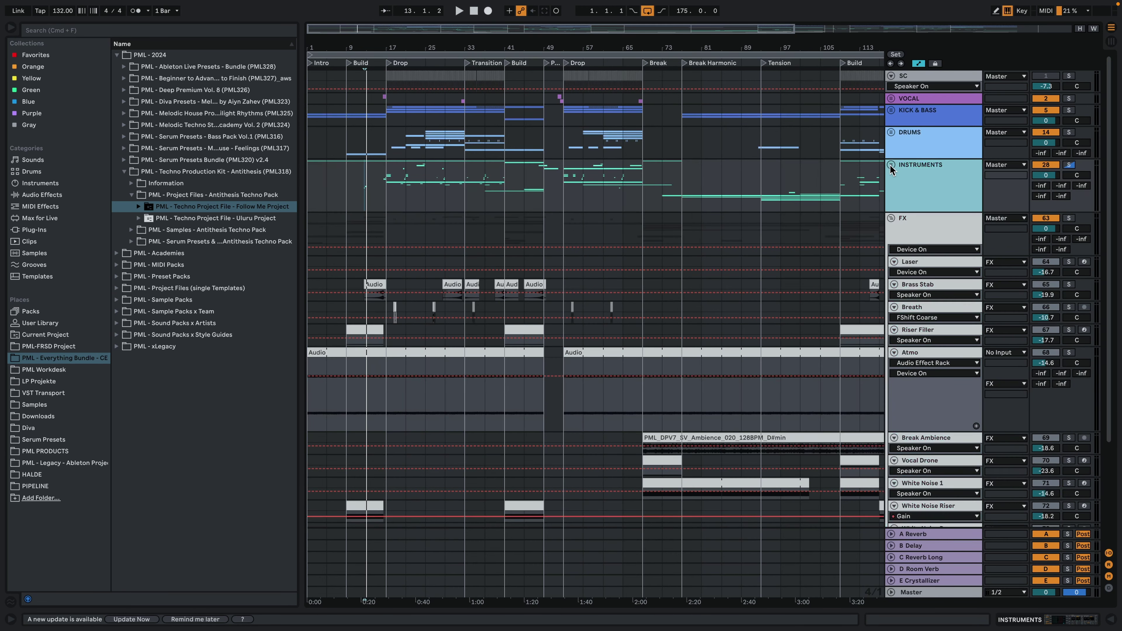
{"action": "left_click", "coordinate": [892, 219]}
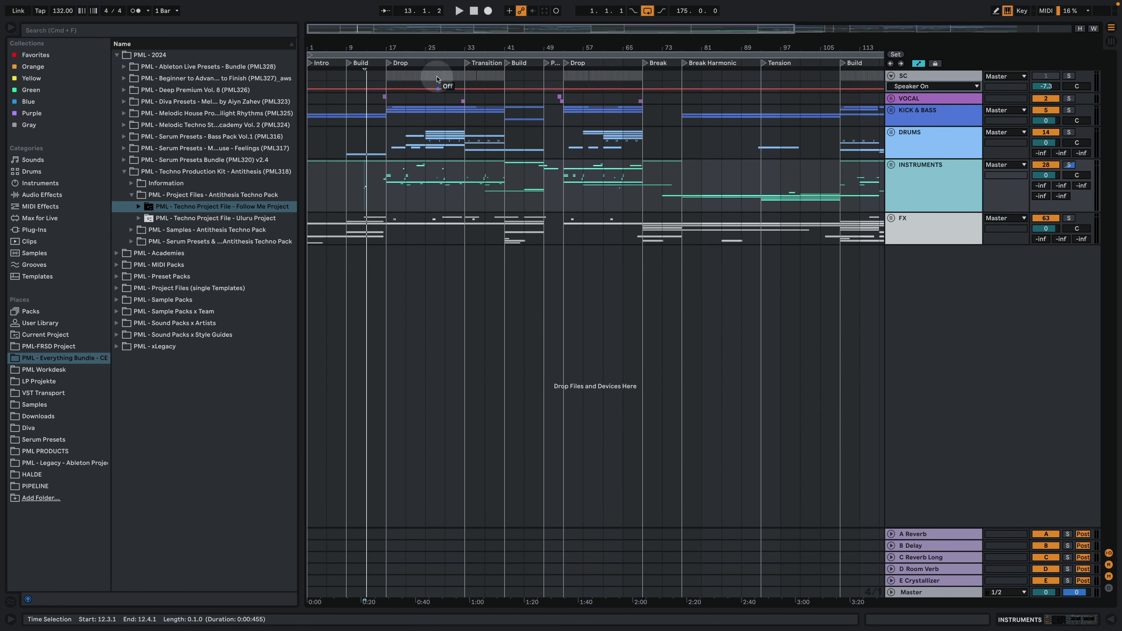
{"action": "left_click", "coordinate": [419, 146]}
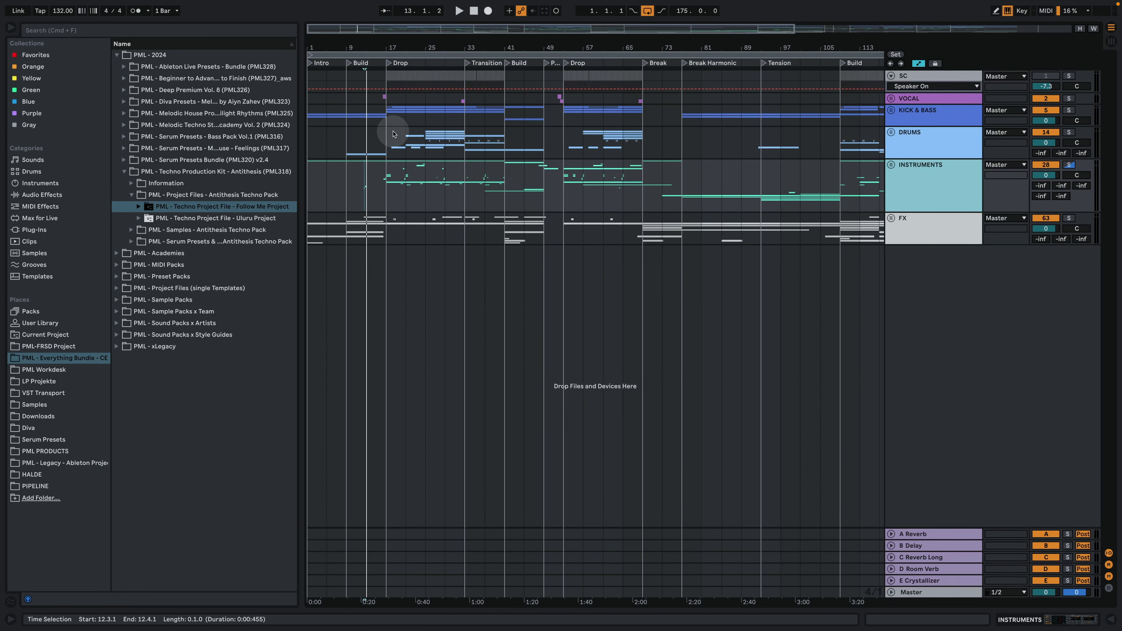
{"action": "left_click", "coordinate": [407, 154]}
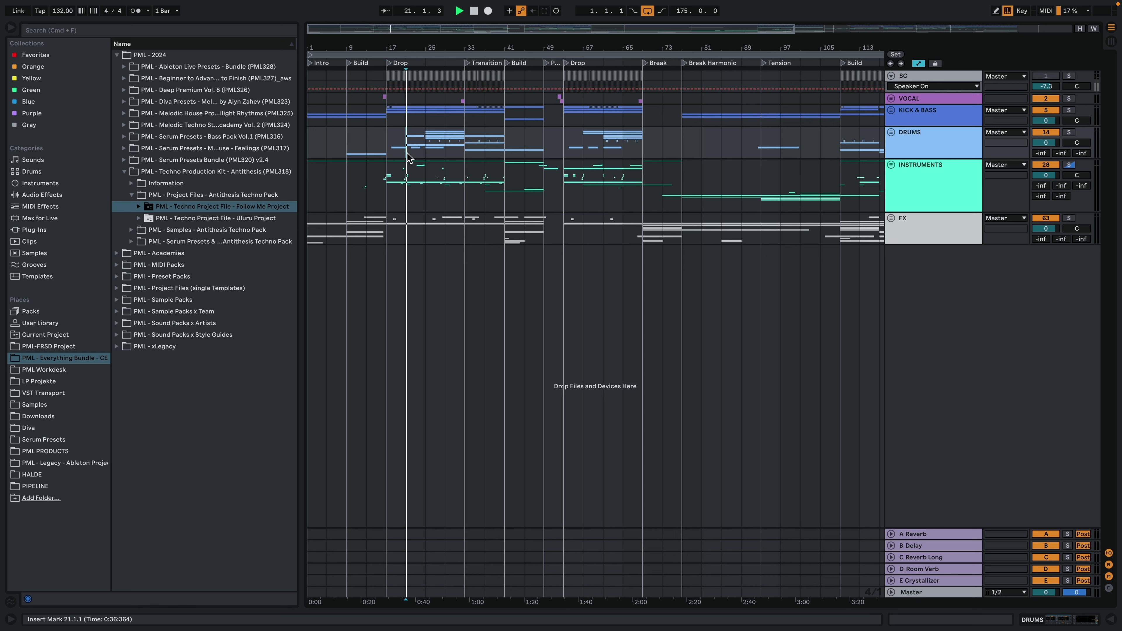
{"action": "left_click", "coordinate": [1069, 76]}
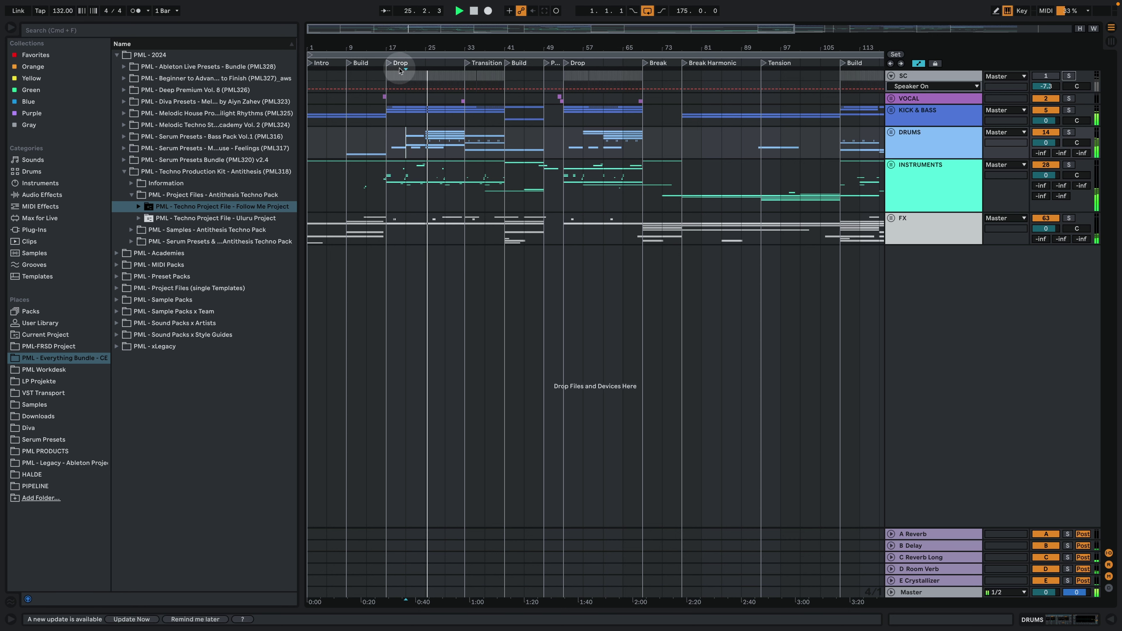
{"action": "key", "text": "space"}
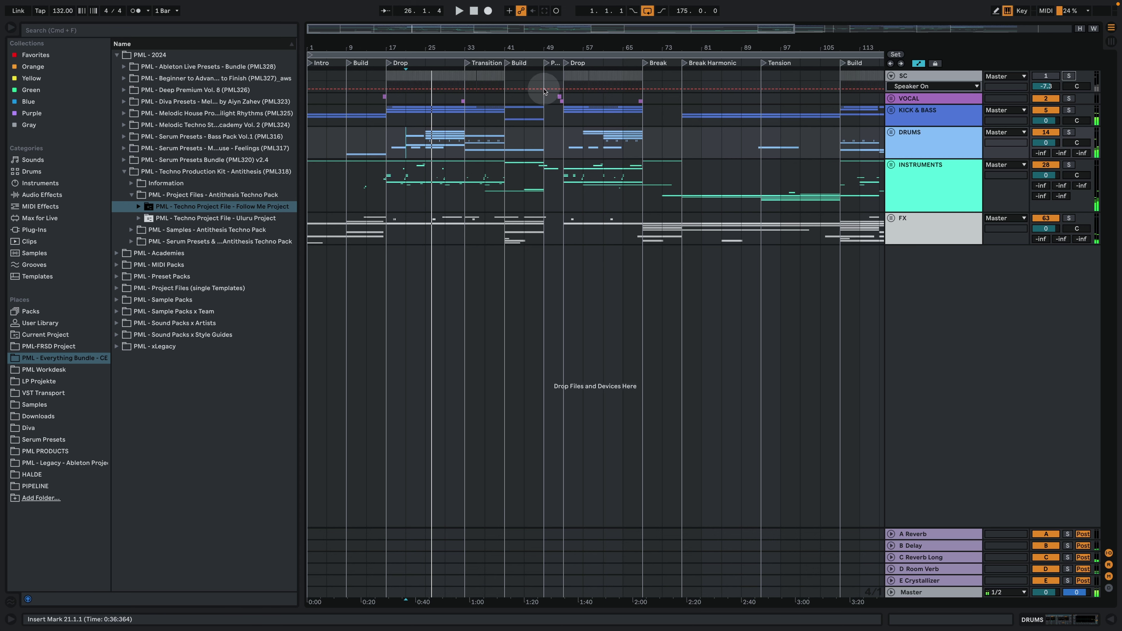
Unfold the DRUMS group, zoom to bars 16–51, and open the DRUMS device chain.
{"action": "left_click", "coordinate": [891, 132]}
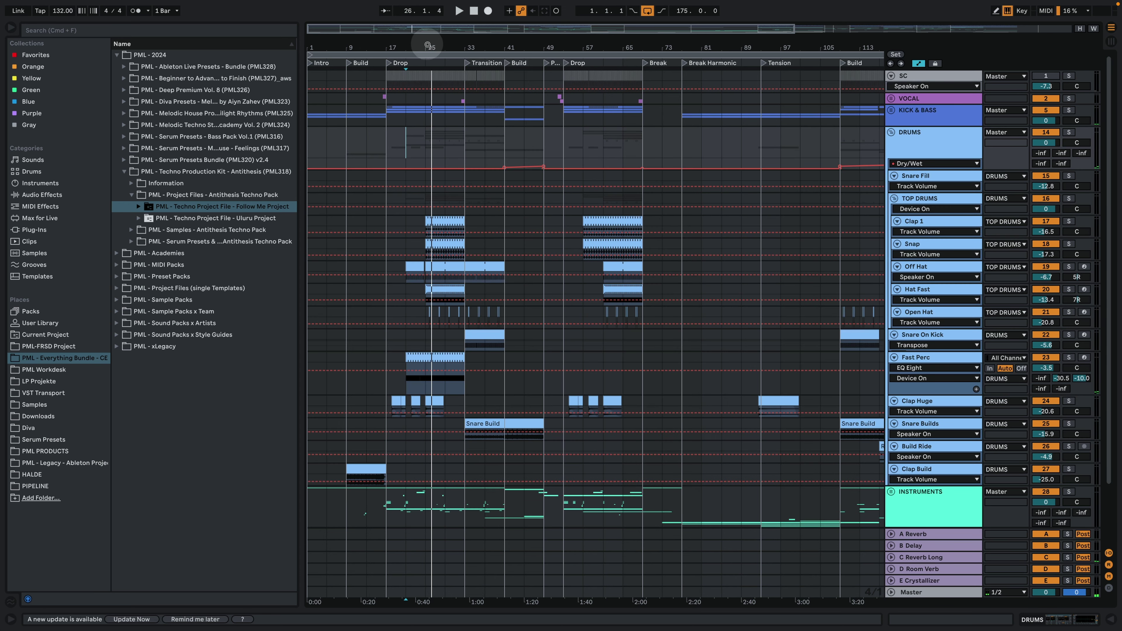
{"action": "left_click_drag", "start_coordinate": [427, 44], "coordinate": [451, 81]}
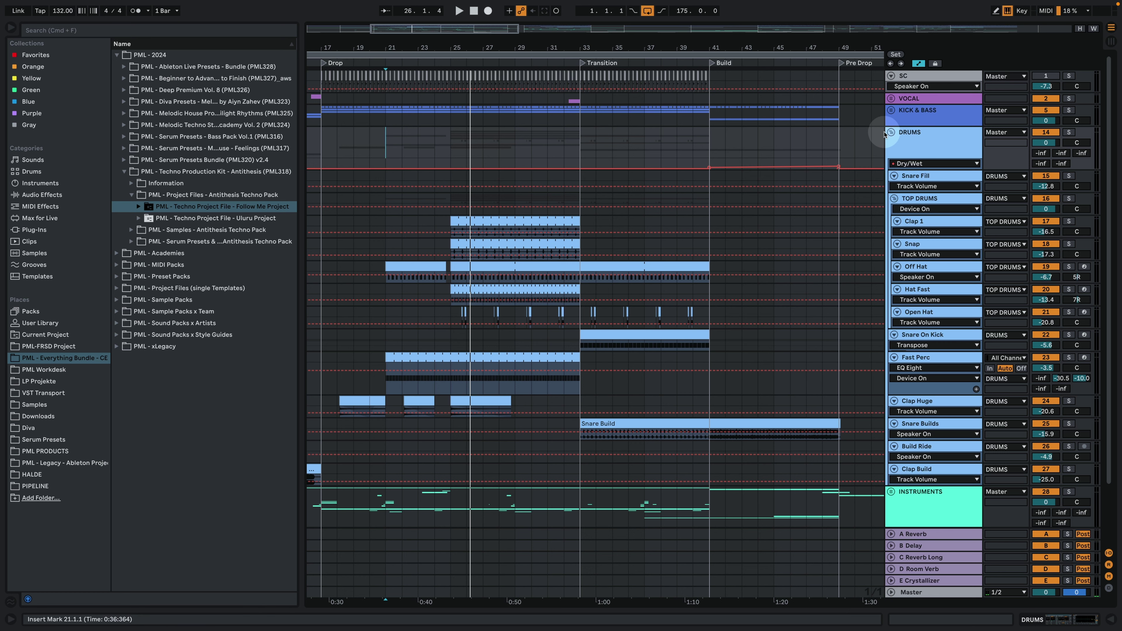
{"action": "left_click", "coordinate": [936, 222]}
{"action": "left_click", "coordinate": [922, 140]}
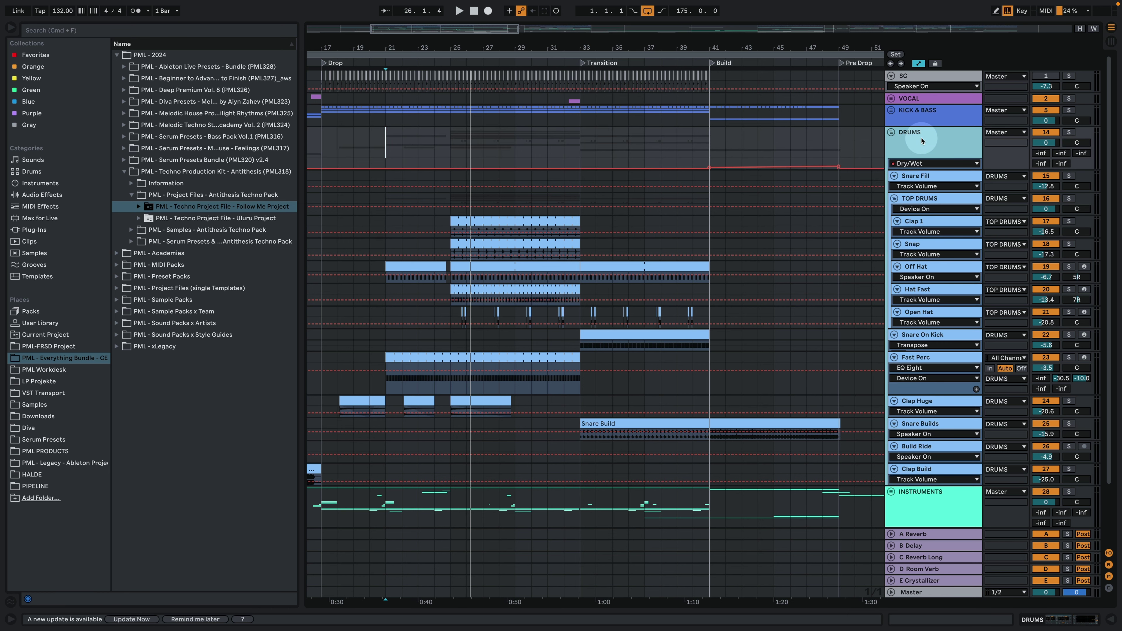
{"action": "double_click", "coordinate": [922, 141]}
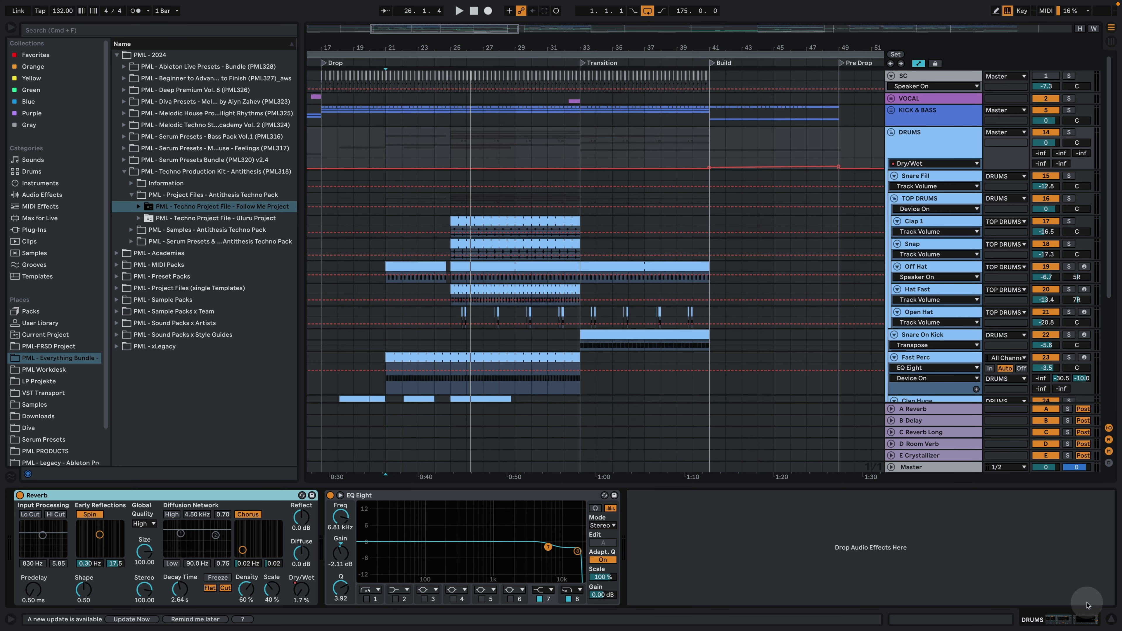
Hide the device panel, solo Clap 1, and play it from bar 25.
{"action": "left_click", "coordinate": [1108, 620]}
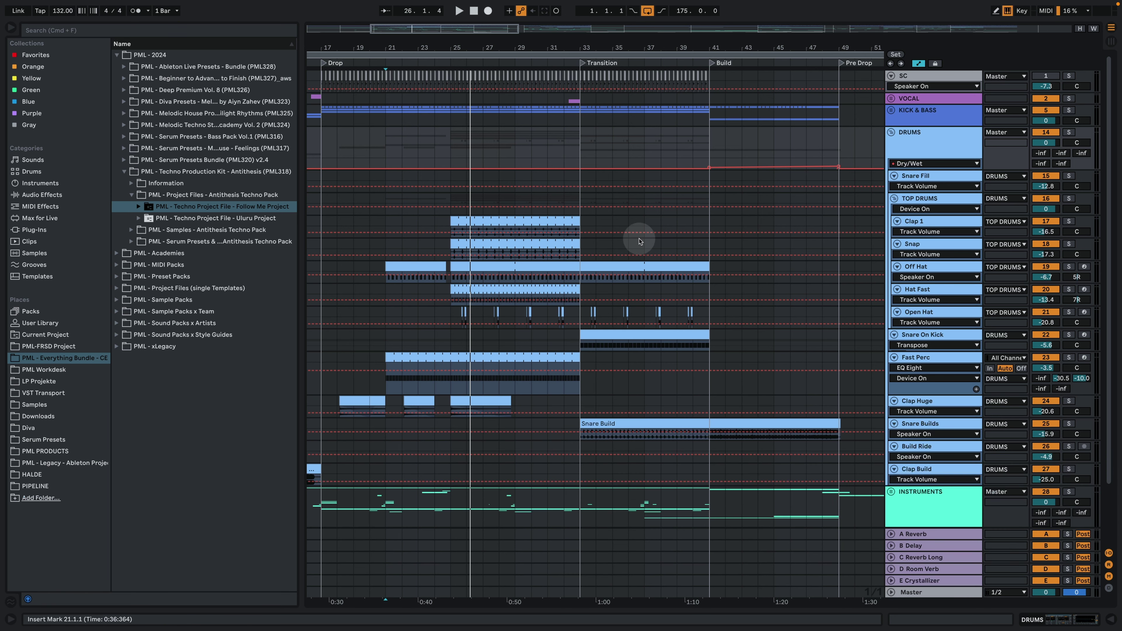
{"action": "left_click", "coordinate": [928, 225]}
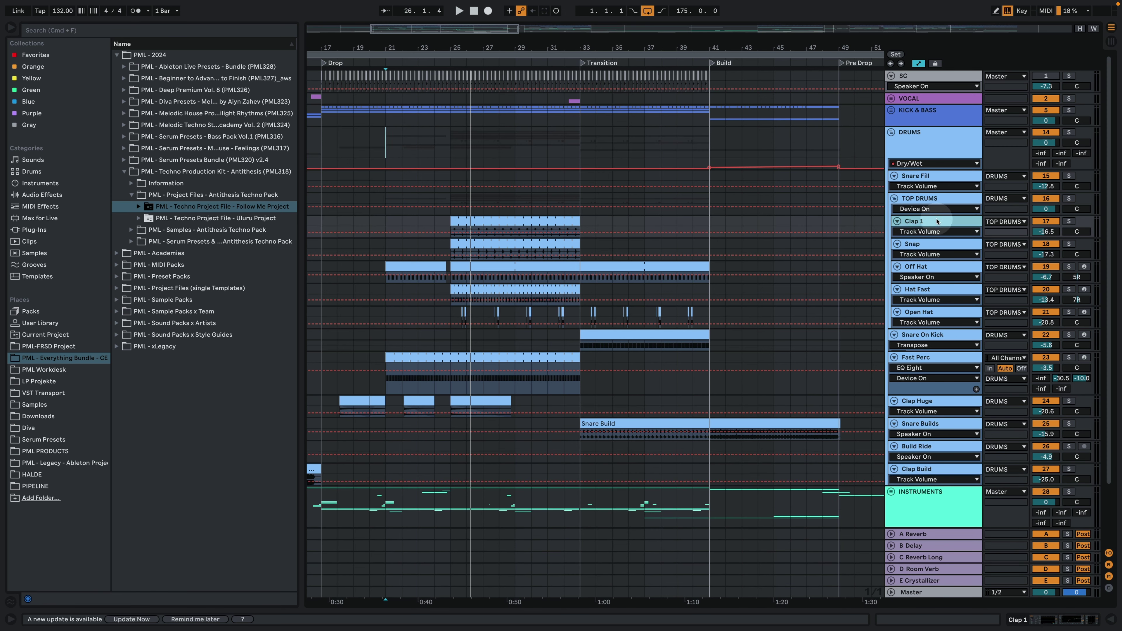
{"action": "left_click", "coordinate": [1068, 221]}
{"action": "key", "text": "space"}
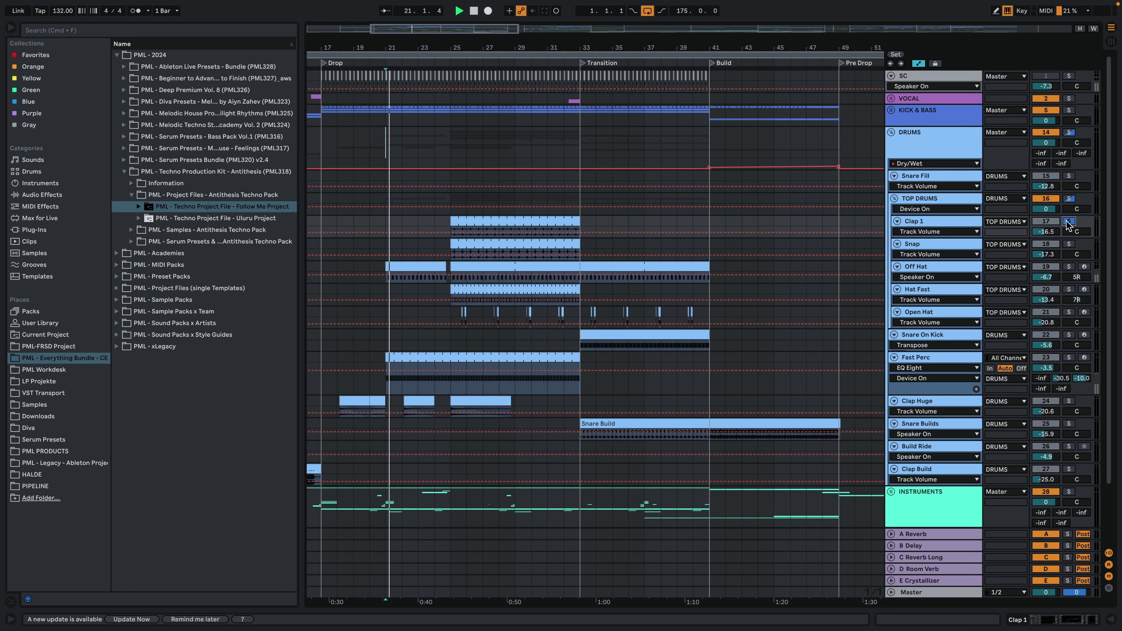
{"action": "left_click", "coordinate": [459, 219]}
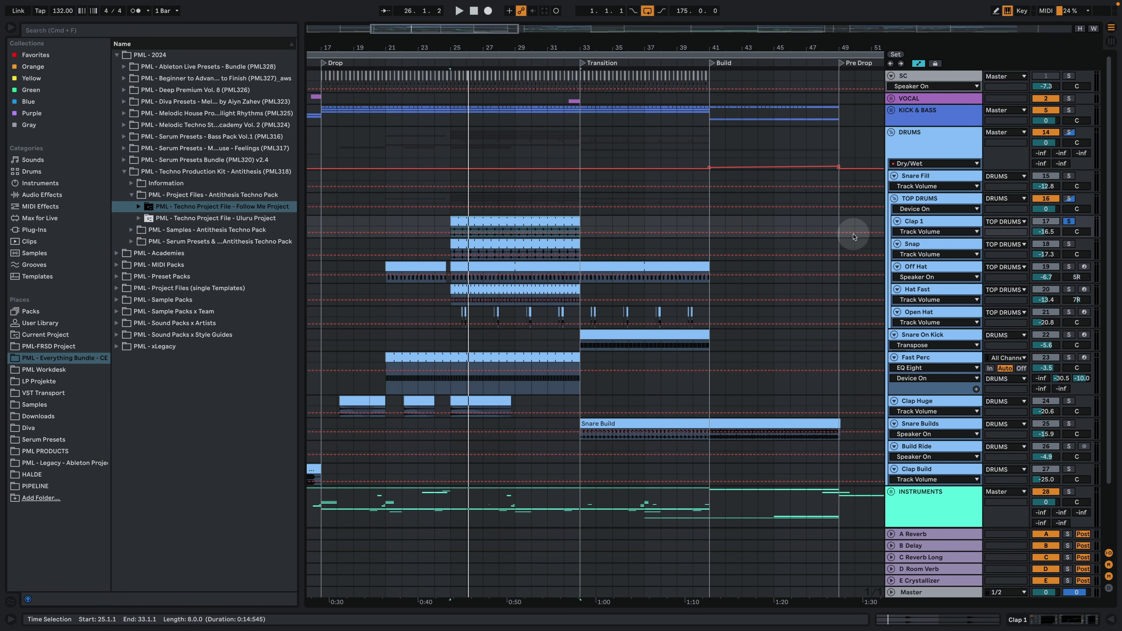
Enlarge the Clap 1 lane and zoom the timeline in around bar 25.
{"action": "left_click_drag", "start_coordinate": [931, 237], "coordinate": [930, 289]}
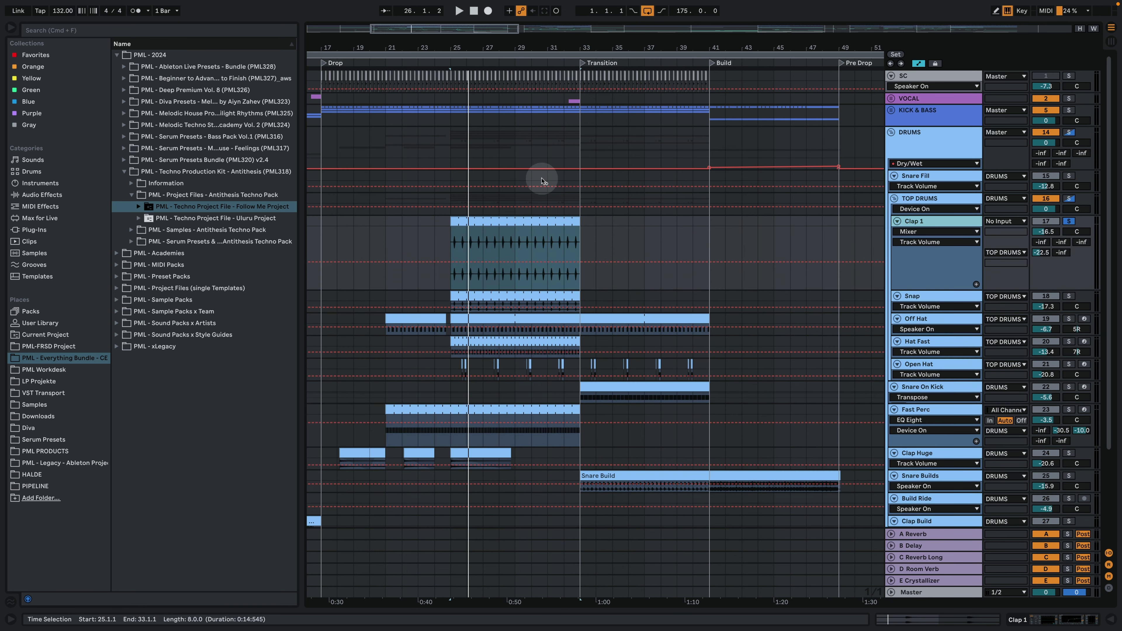
{"action": "left_click_drag", "start_coordinate": [456, 45], "coordinate": [456, 132]}
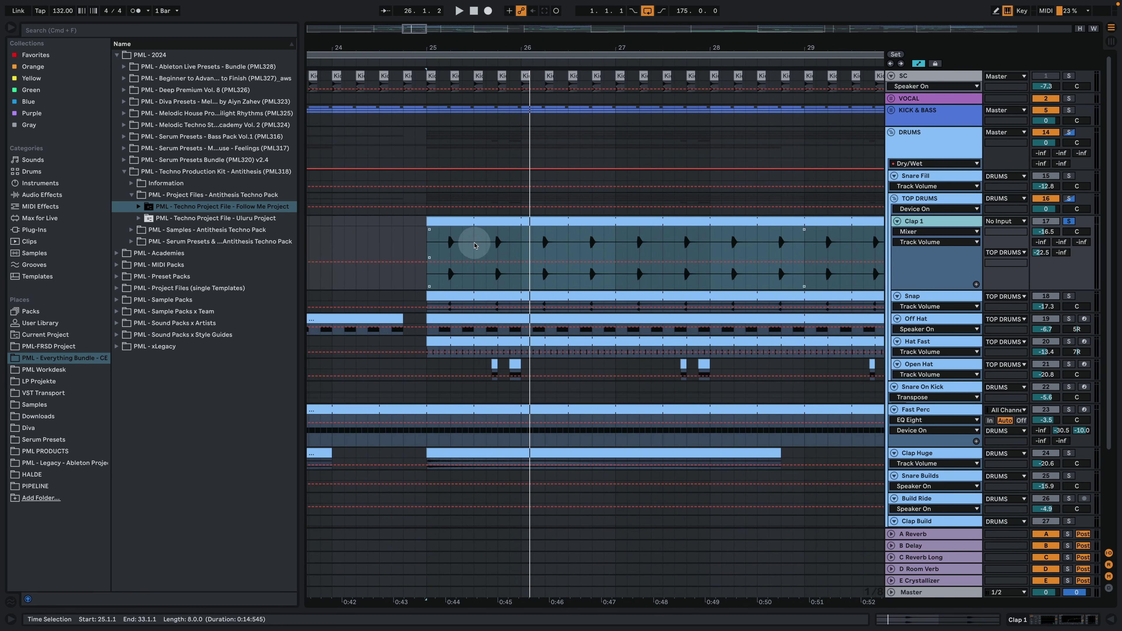
{"action": "left_click_drag", "start_coordinate": [448, 43], "coordinate": [448, 93]}
Play the Clap 1 clip from 25.2.1 and show every track's delay setting.
{"action": "left_click", "coordinate": [451, 258]}
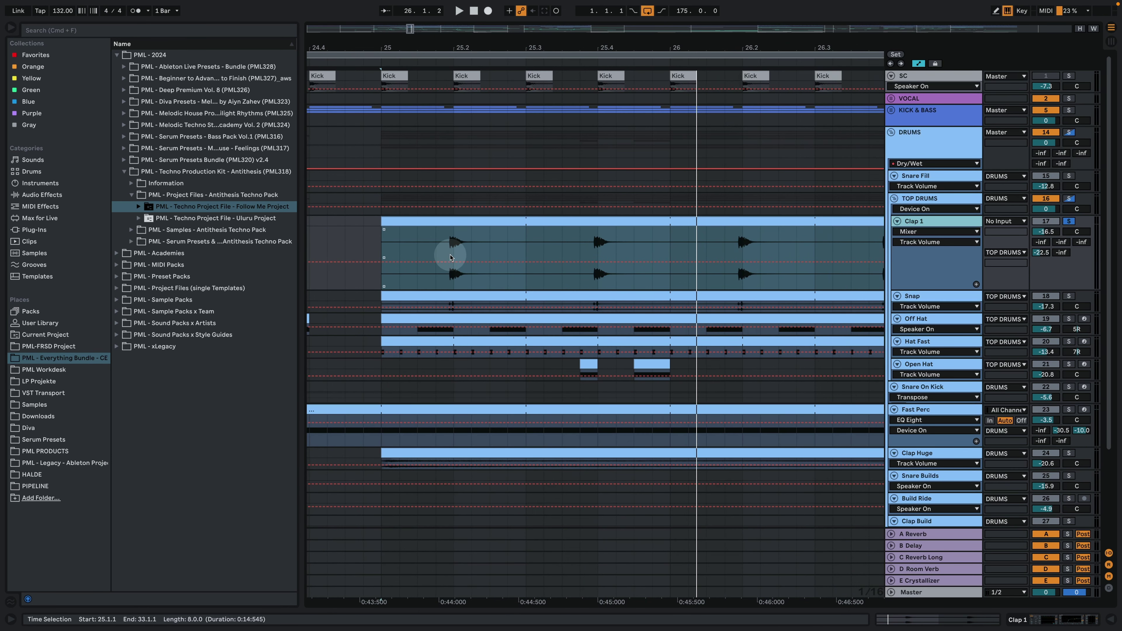
{"action": "left_click", "coordinate": [452, 230]}
{"action": "key", "text": "space"}
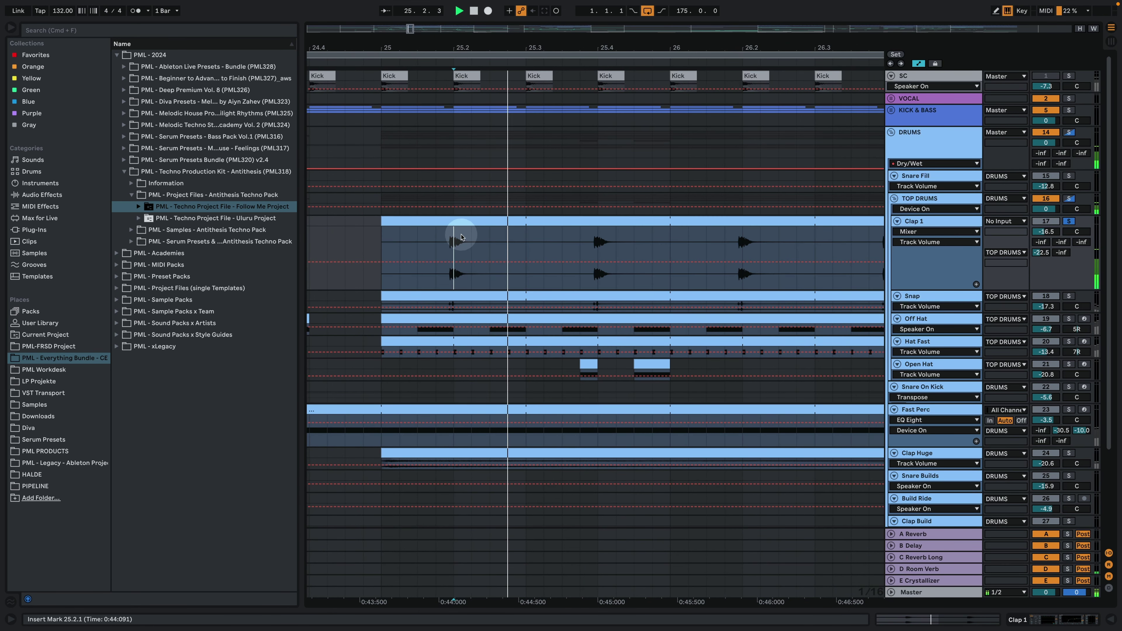
{"action": "key", "text": "space"}
{"action": "key", "text": "space"}
{"action": "key", "text": "space"}
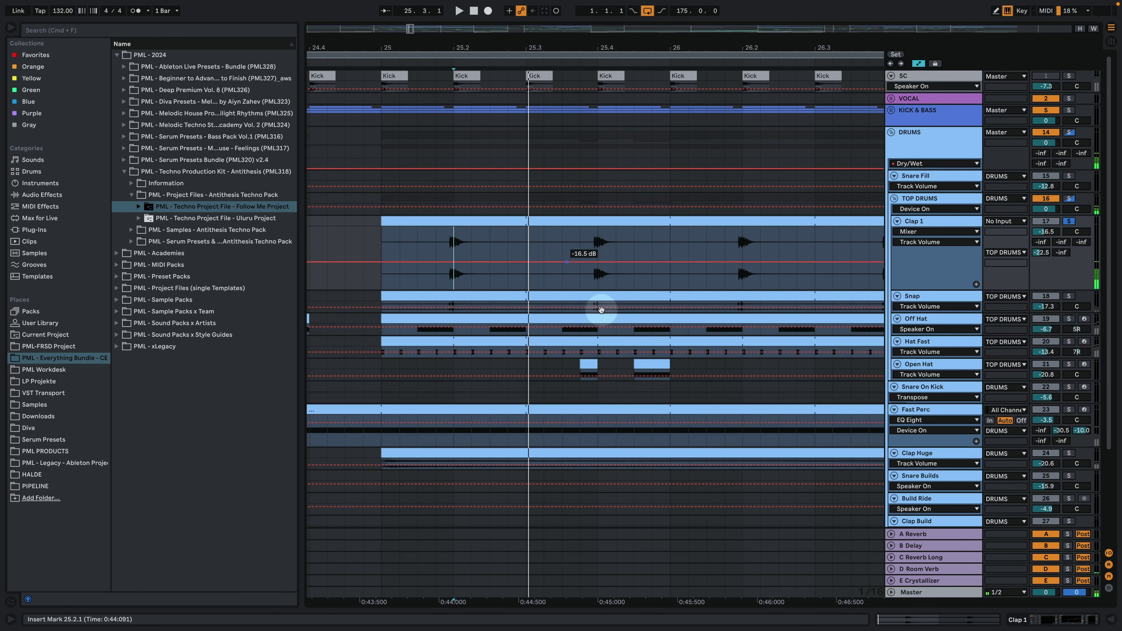
{"action": "left_click", "coordinate": [1109, 588]}
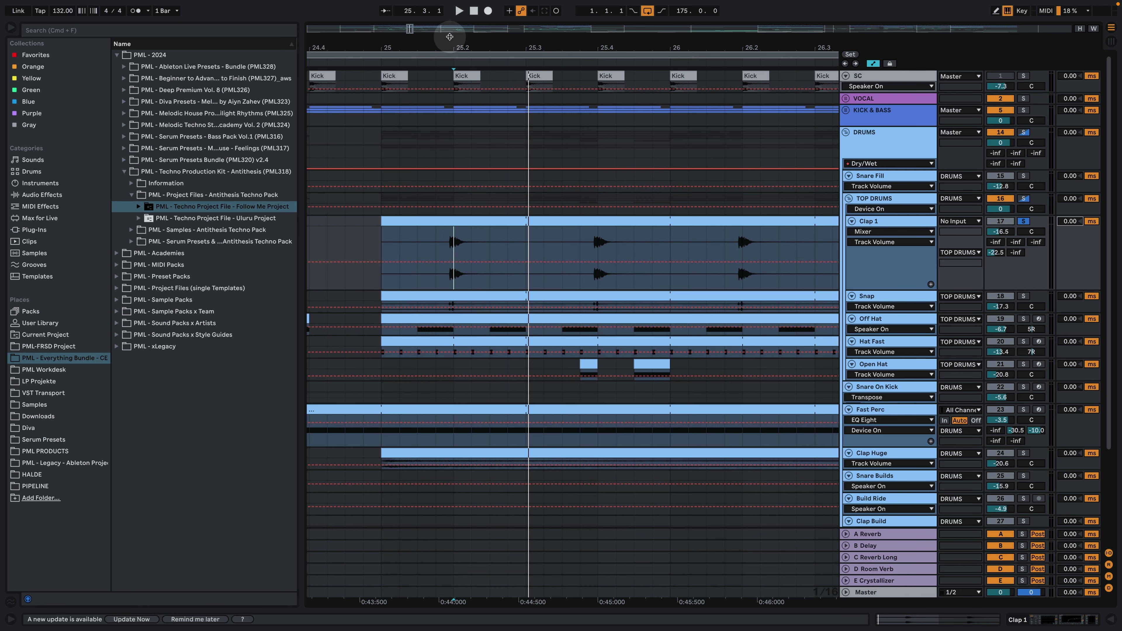
Solo KICK & BASS together with Clap 1 and play from 25.1.1.
{"action": "mouse_move", "coordinate": [452, 42]}
{"action": "left_mouse_down"}
{"action": "mouse_move", "coordinate": [451, 76]}
{"action": "mouse_move", "coordinate": [500, 77]}
{"action": "left_mouse_up"}
{"action": "left_click", "coordinate": [489, 240]}
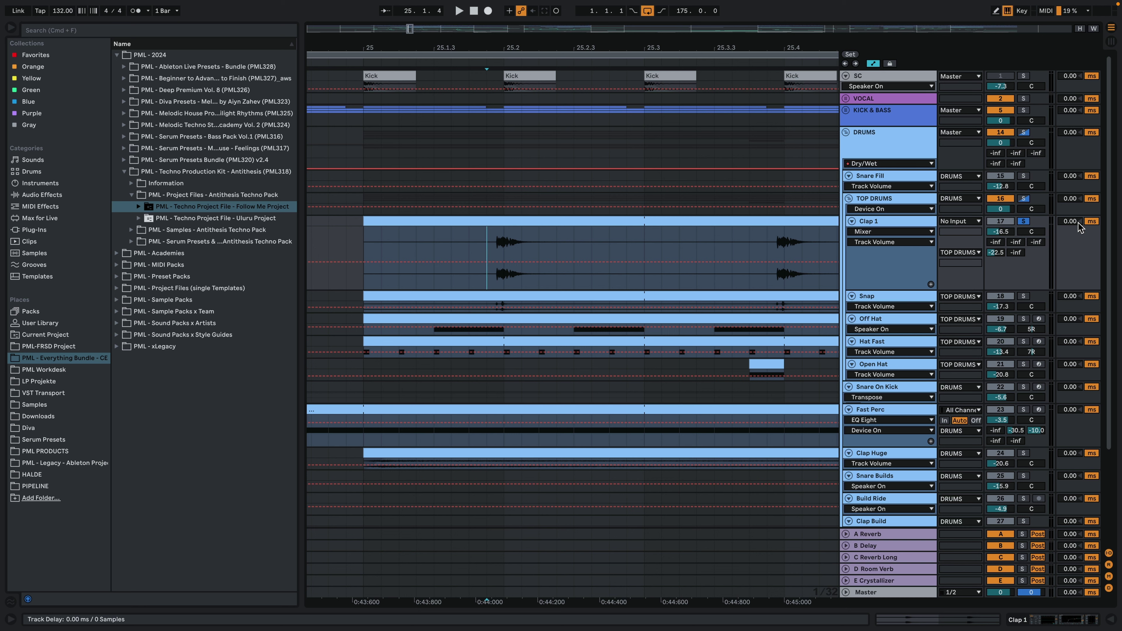
{"action": "left_click", "coordinate": [1023, 110]}
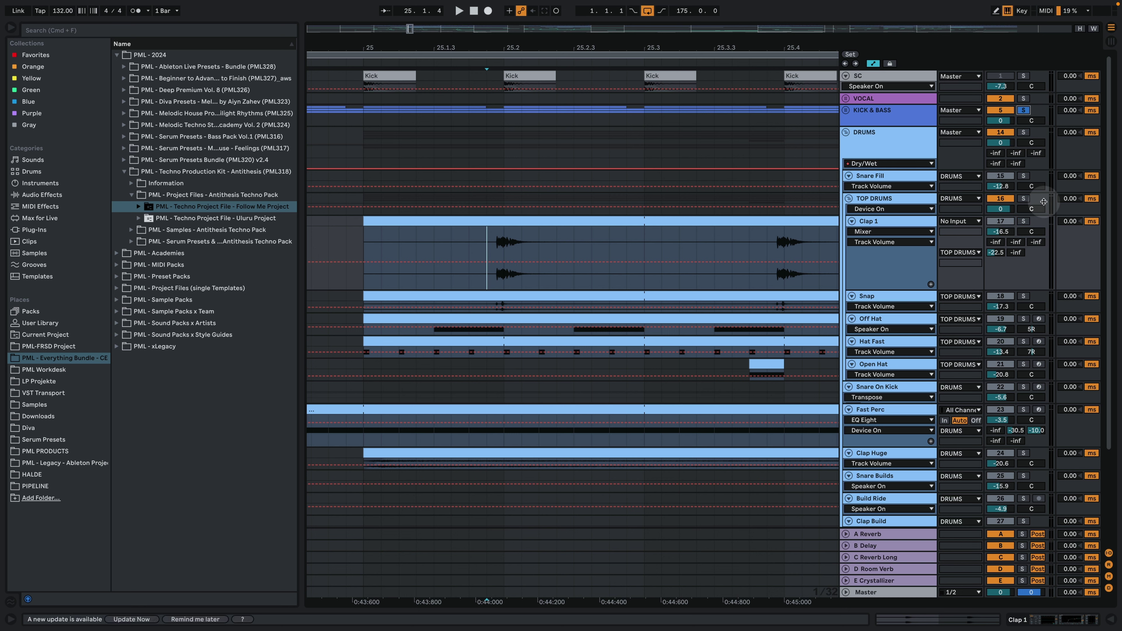
{"action": "left_click", "coordinate": [1024, 223], "text": "super"}
{"action": "left_click", "coordinate": [362, 148]}
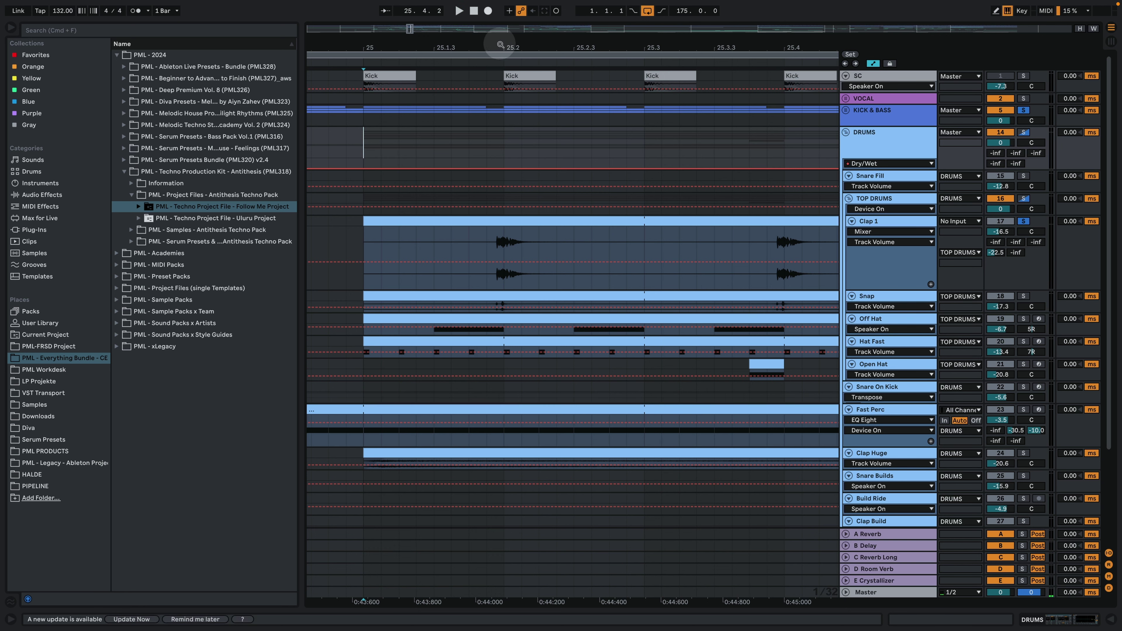
Zoom onto the clap onset, measure 25.1.4–25.2.1, and set Clap 1's track delay to 27 ms.
{"action": "left_click_drag", "start_coordinate": [496, 48], "coordinate": [502, 64]}
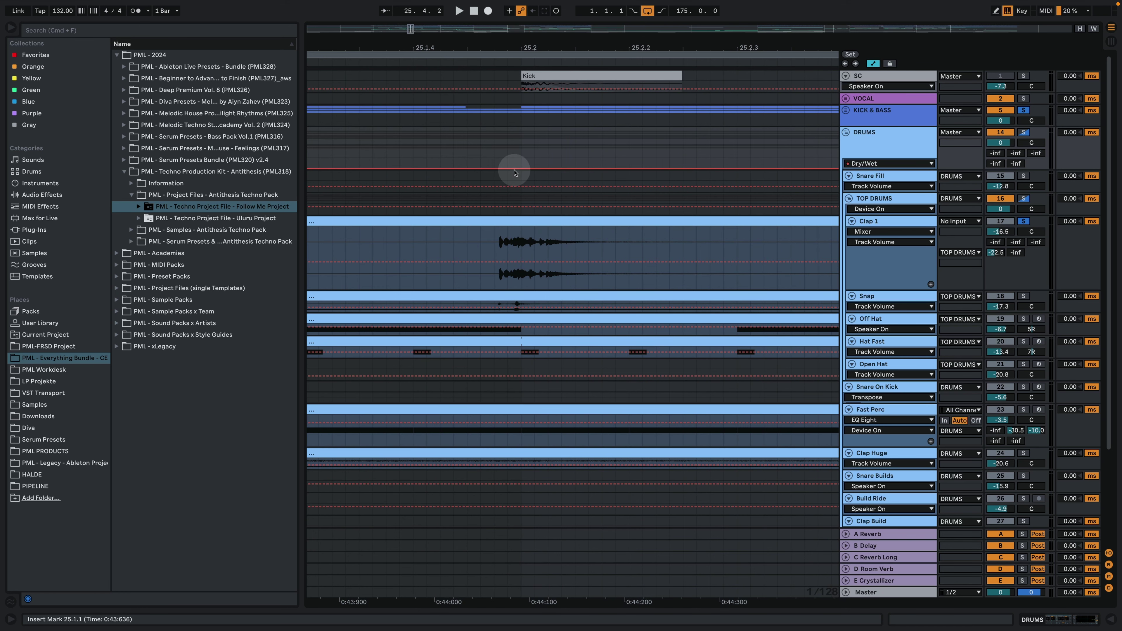
{"action": "left_click_drag", "start_coordinate": [484, 49], "coordinate": [486, 58]}
{"action": "left_click_drag", "start_coordinate": [576, 54], "coordinate": [527, 56]}
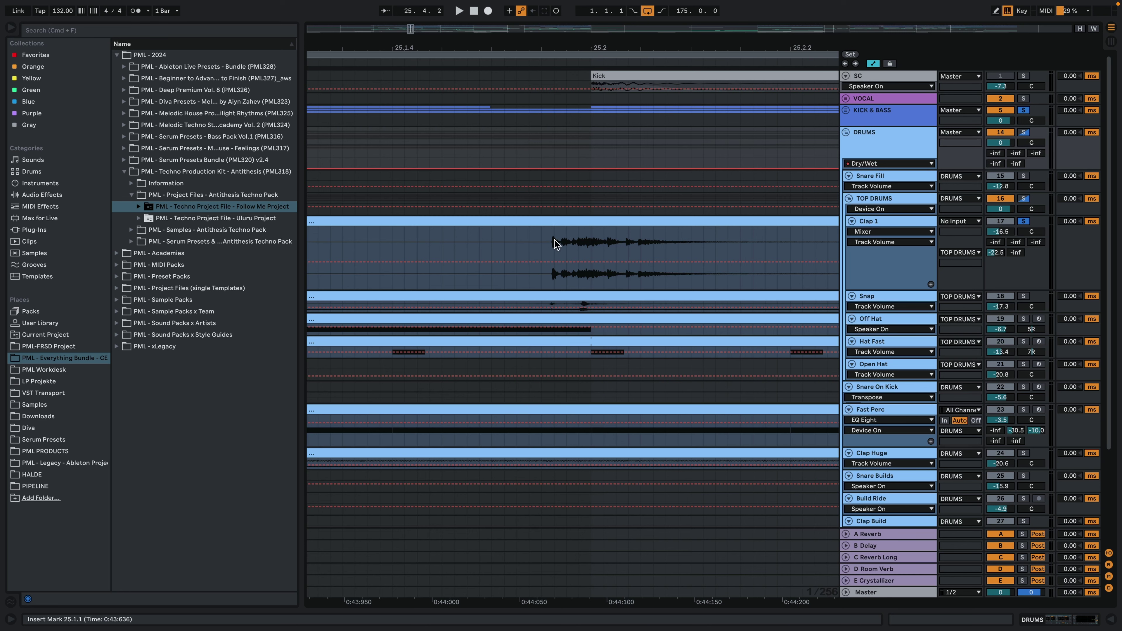
{"action": "left_click_drag", "start_coordinate": [554, 242], "coordinate": [589, 240]}
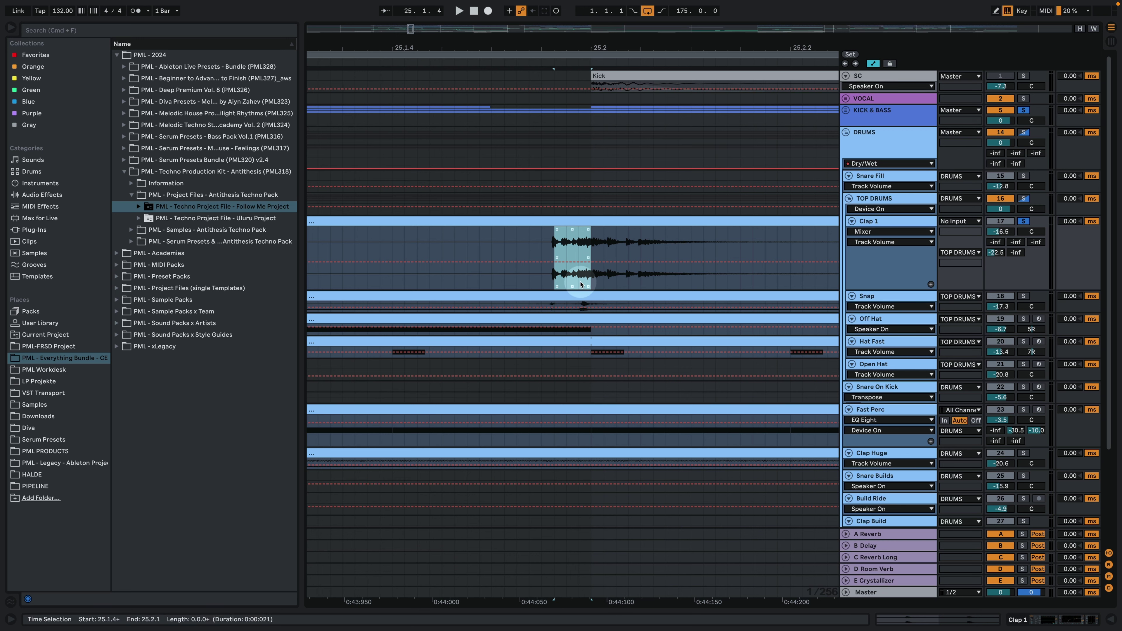
{"action": "left_click", "coordinate": [1074, 220]}
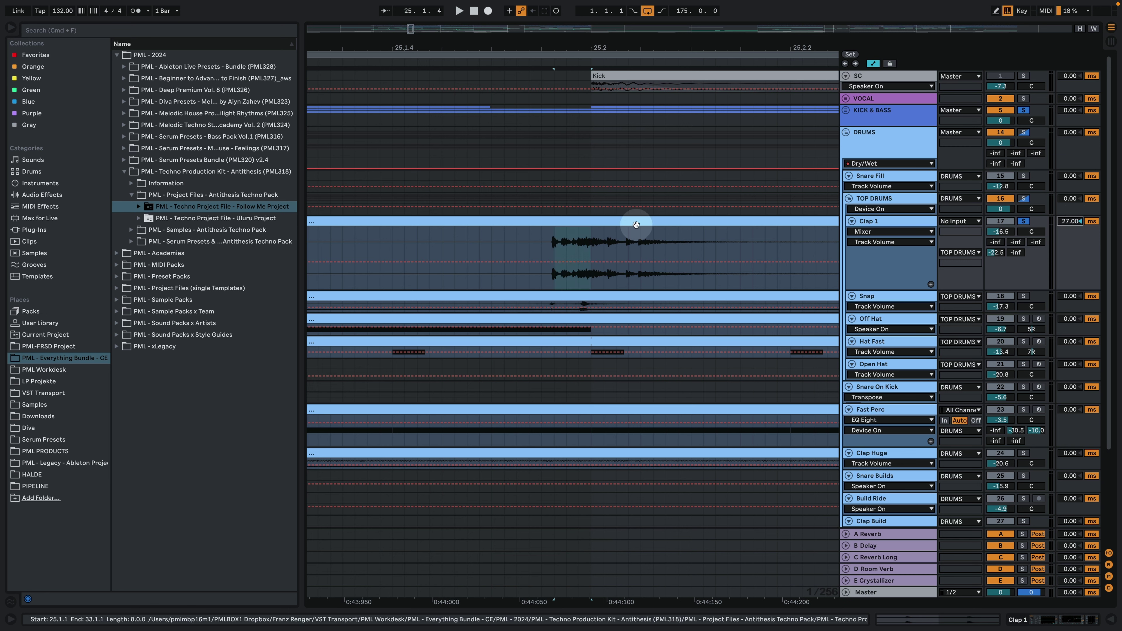
Play the delayed clap against the kick from the clap clip's start.
{"action": "key", "text": "space"}
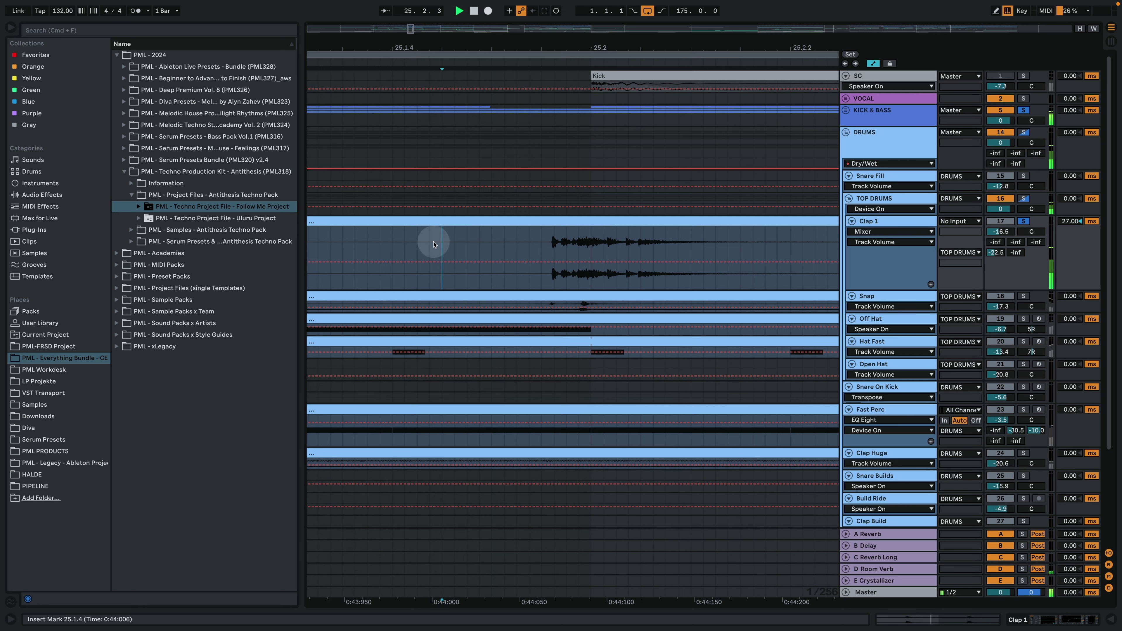
{"action": "key", "text": "space"}
{"action": "left_click_drag", "start_coordinate": [562, 48], "coordinate": [559, 20]}
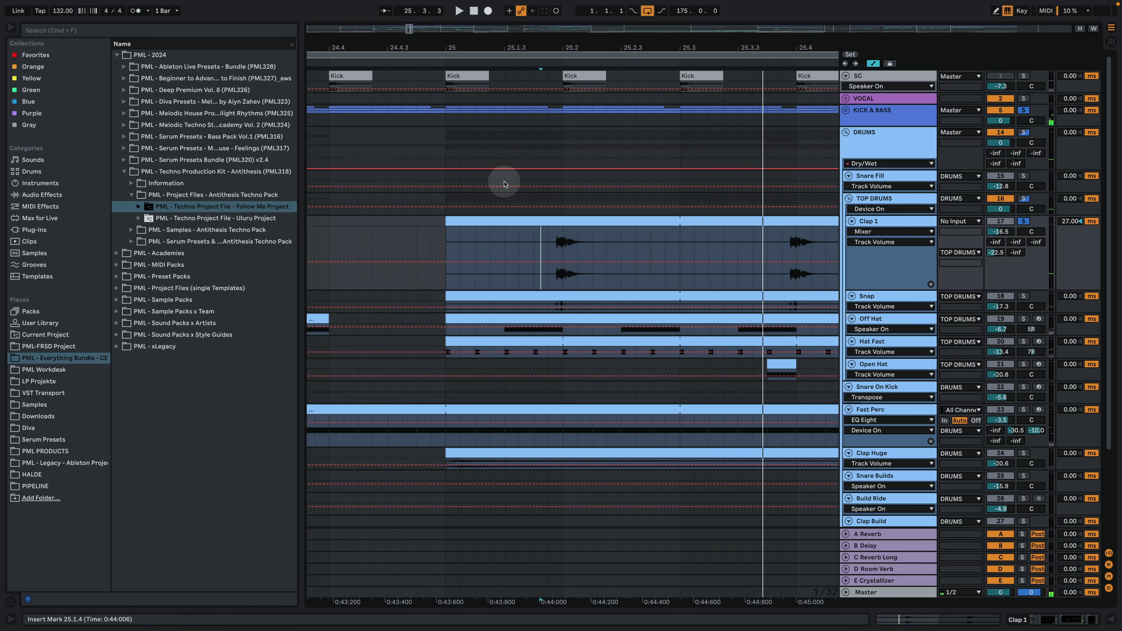
{"action": "left_click", "coordinate": [453, 236]}
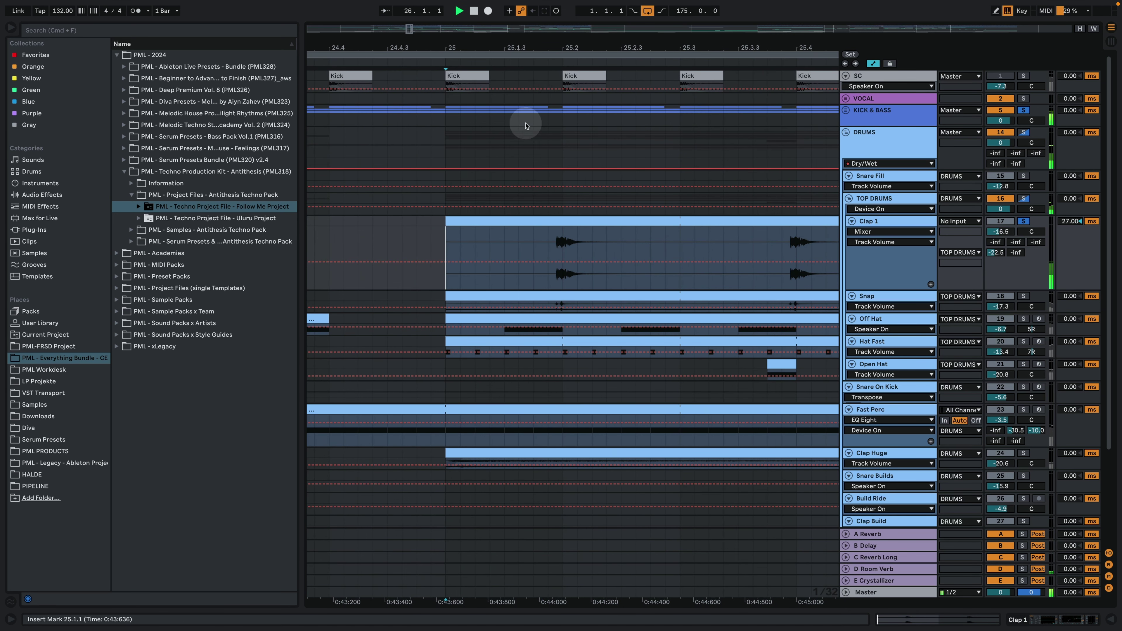
{"action": "left_click", "coordinate": [454, 245]}
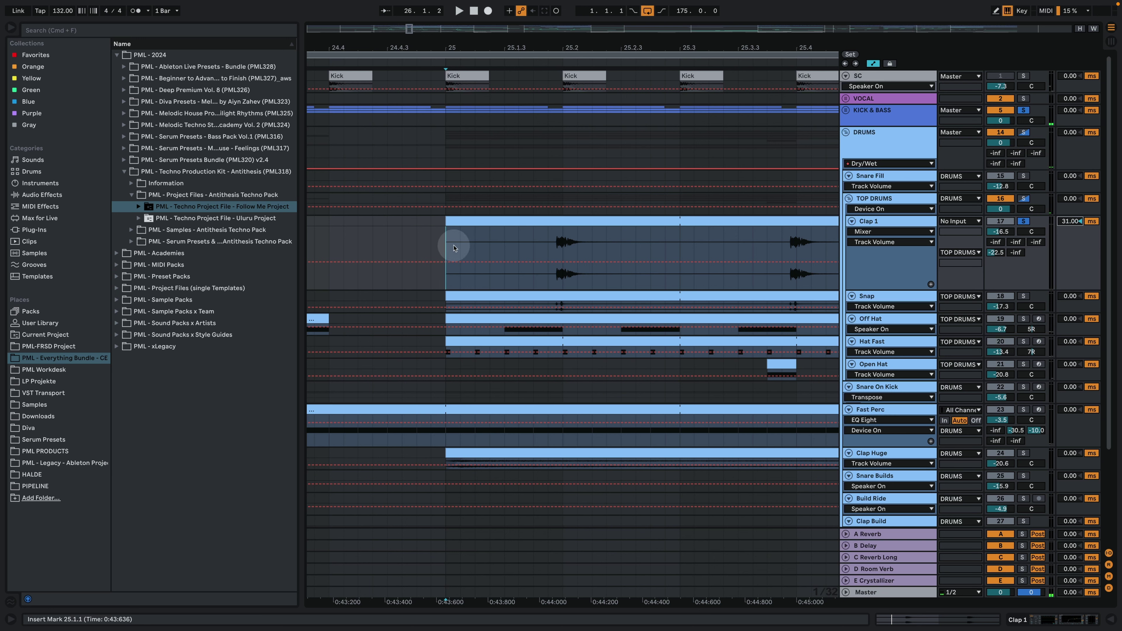
{"action": "key", "text": "space"}
{"action": "key", "text": "space"}
Try Clap 1 track delays of 31 then 27 ms, playing from 25.1.1.
{"action": "left_click_drag", "start_coordinate": [1076, 221], "coordinate": [1075, 217]}
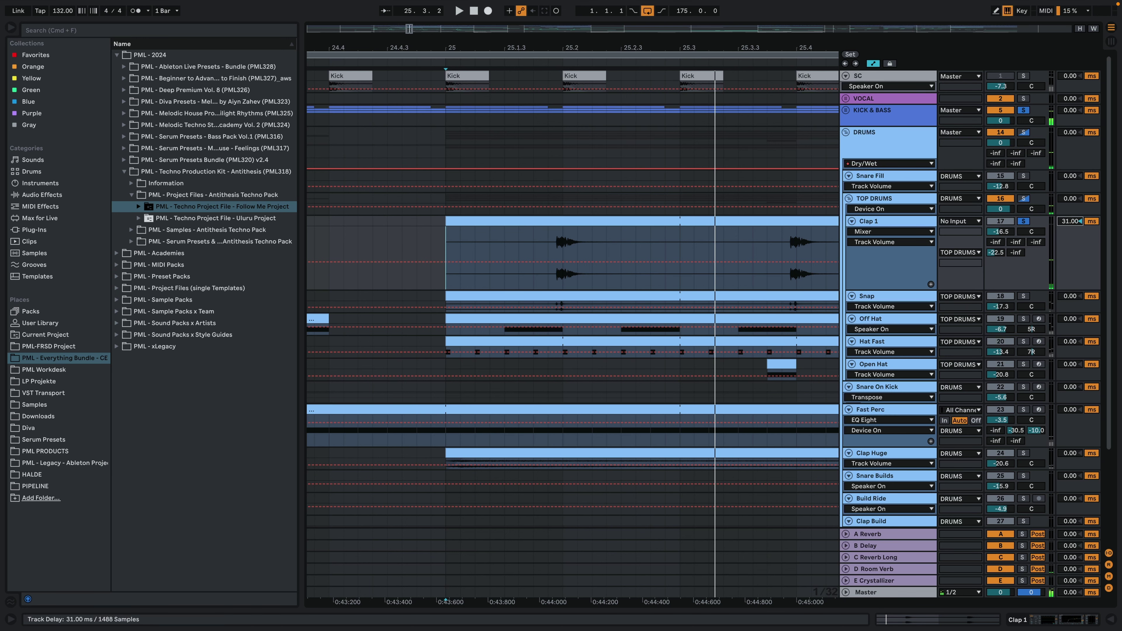
{"action": "scroll", "coordinate": [1074, 229], "scroll_direction": "up", "scroll_amount": 4}
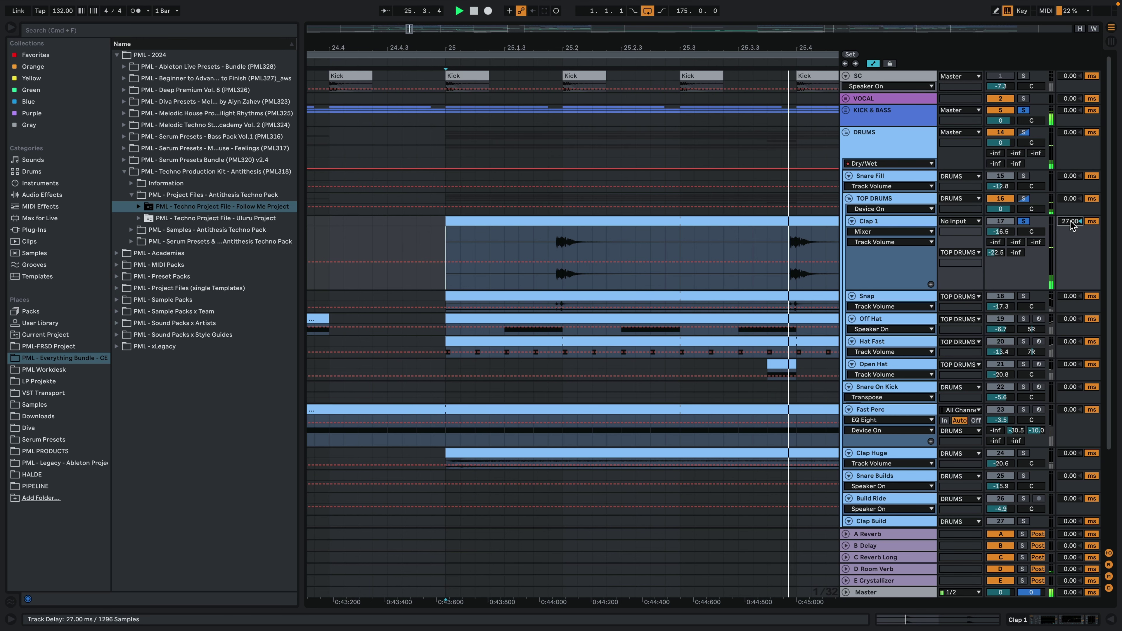
{"action": "left_click", "coordinate": [909, 215]}
{"action": "left_click", "coordinate": [555, 244]}
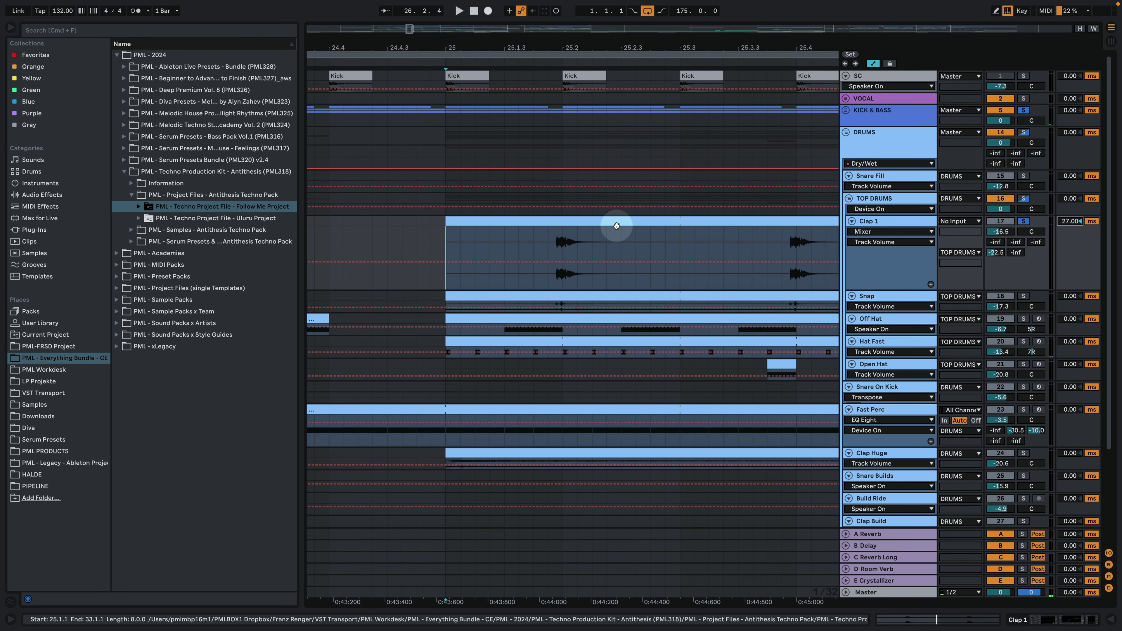
{"action": "key", "text": "space"}
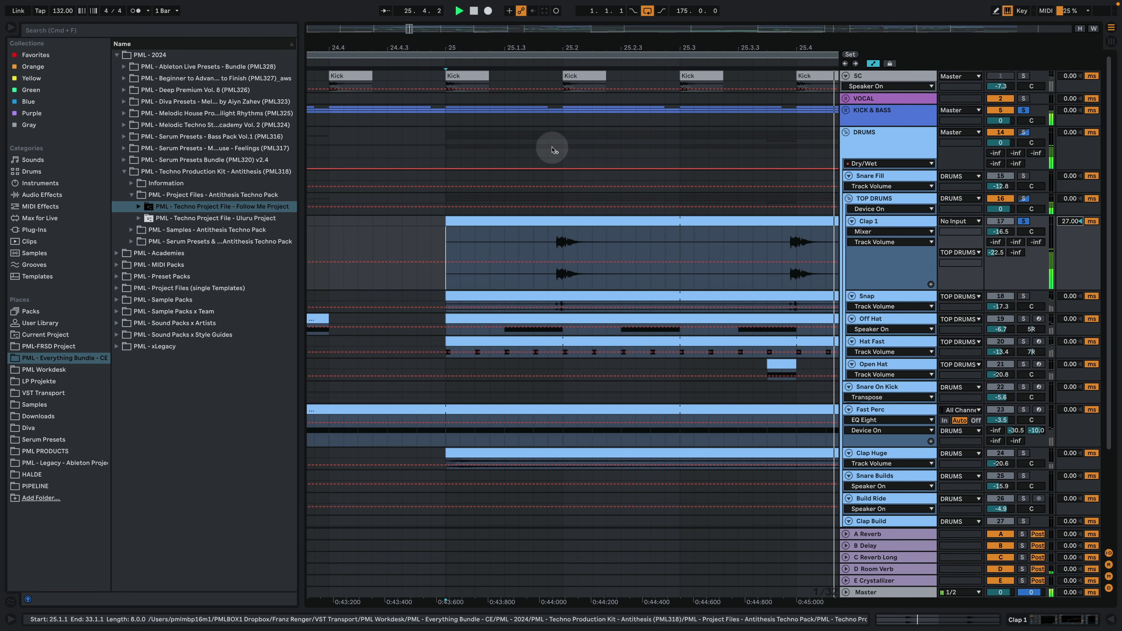
{"action": "left_click_drag", "start_coordinate": [523, 41], "coordinate": [403, 43]}
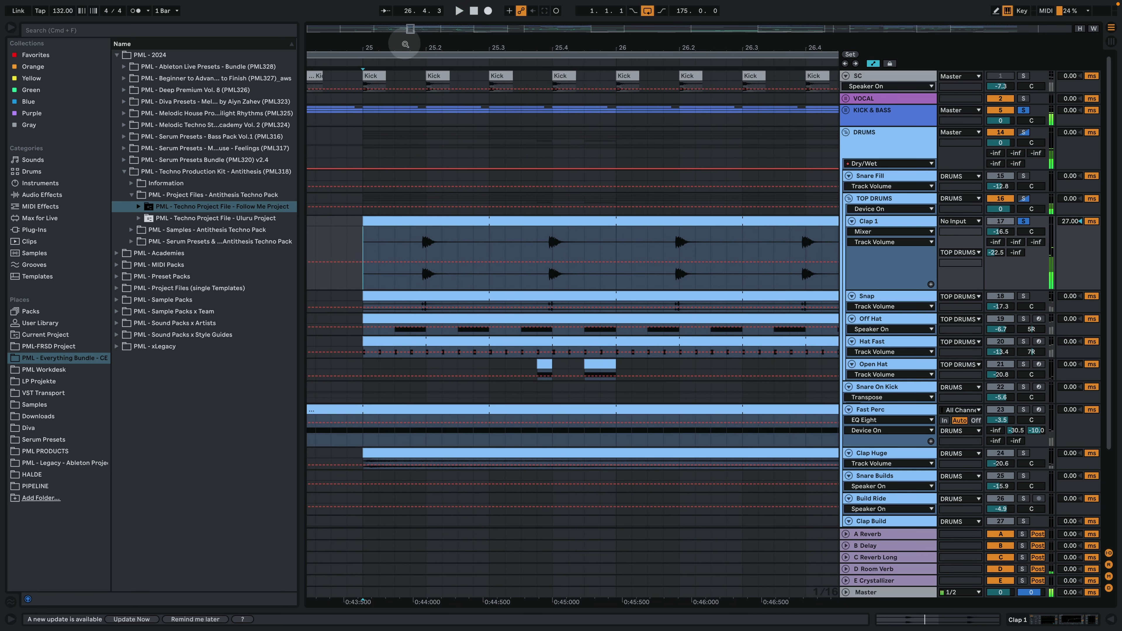
{"action": "key", "text": "space"}
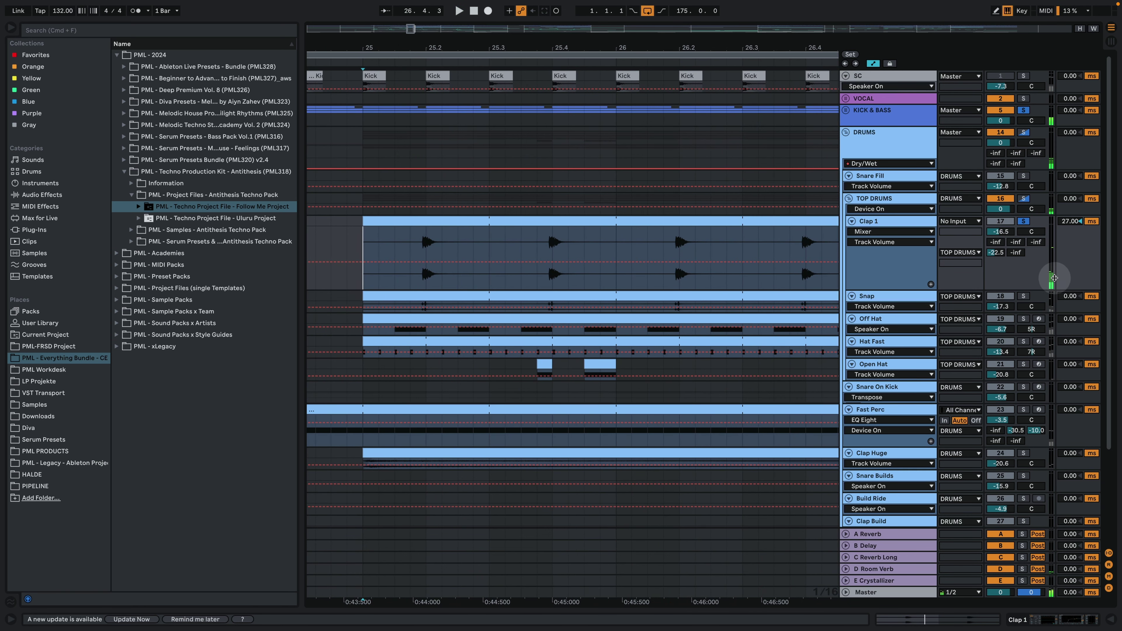
Reset Clap 1's track delay to 0 ms, replay, and unfold the Snap track.
{"action": "left_click", "coordinate": [1078, 221]}
{"action": "key", "text": "Delete"}
{"action": "left_click", "coordinate": [367, 245]}
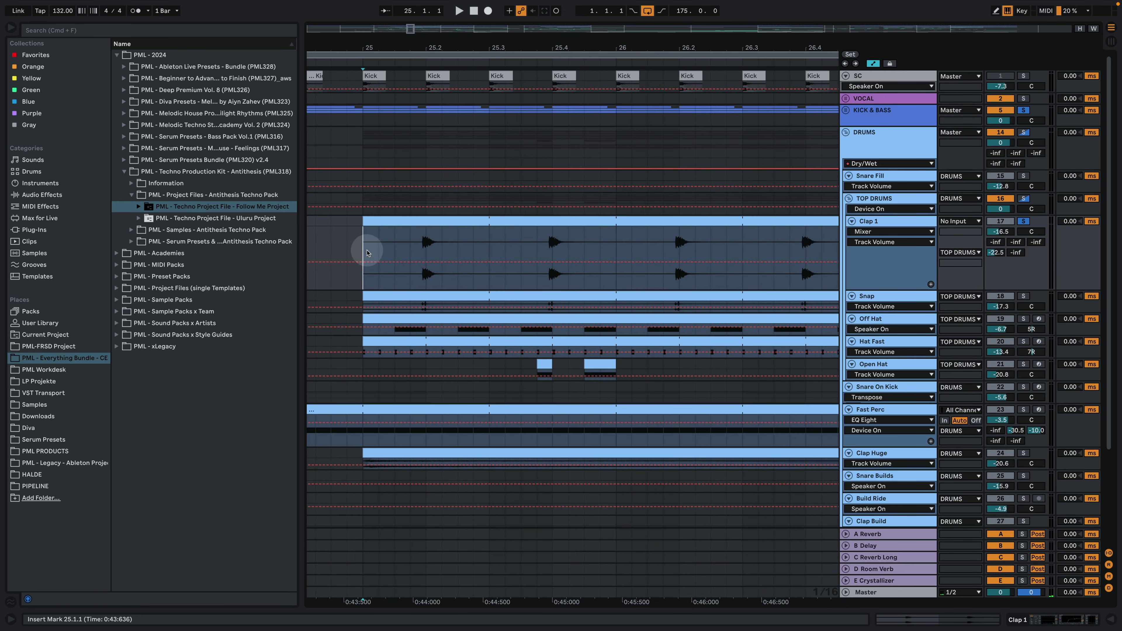
{"action": "key", "text": "space"}
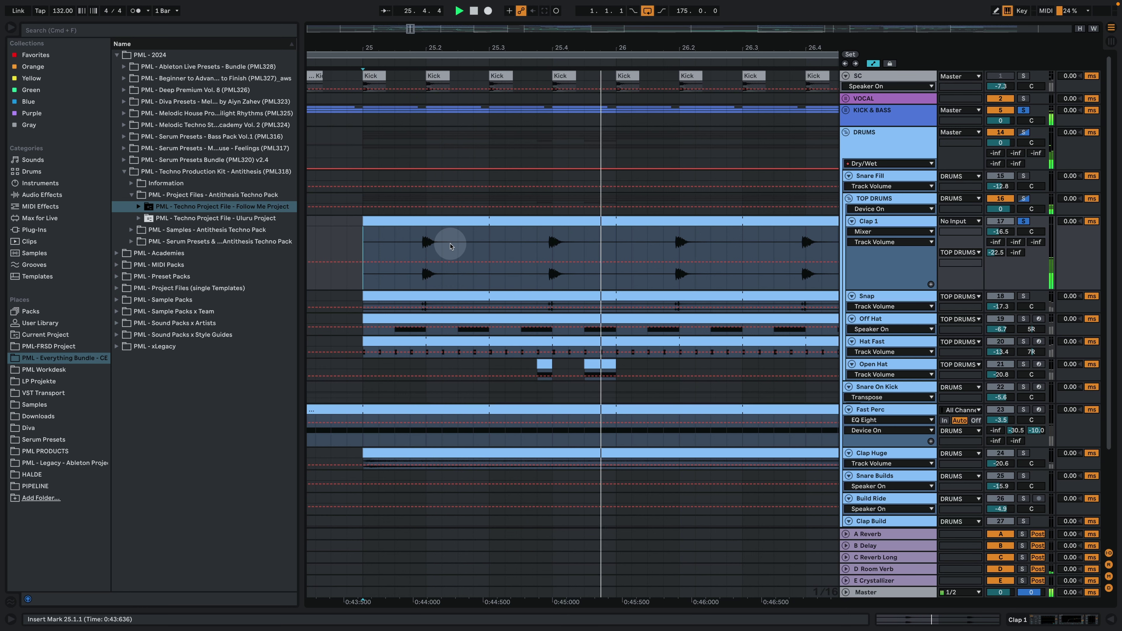
{"action": "key", "text": "space"}
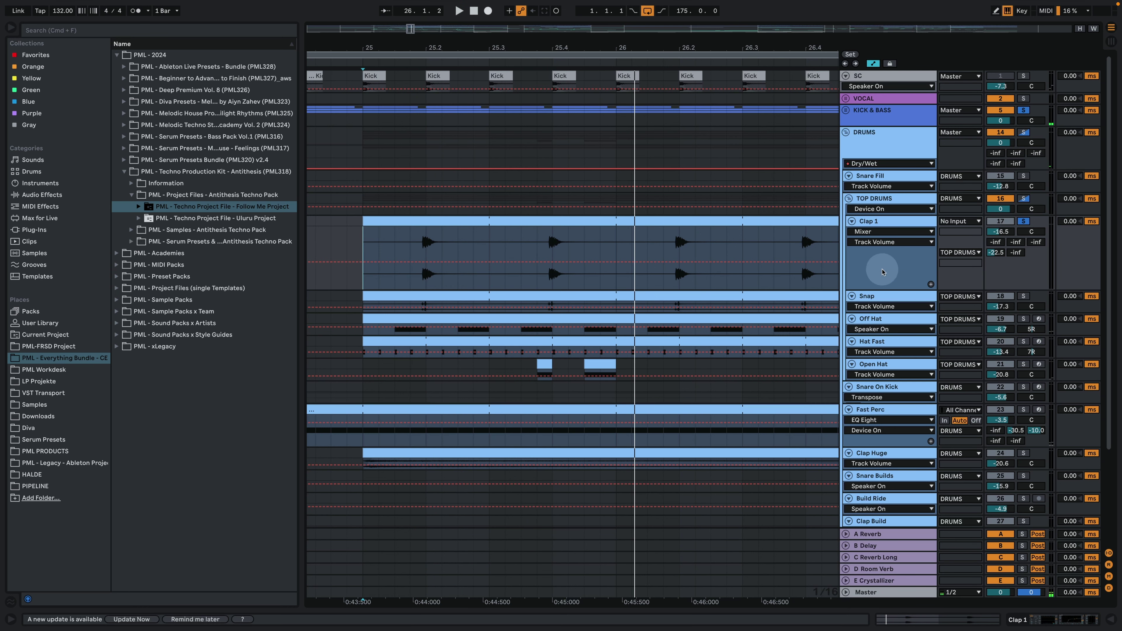
{"action": "left_click", "coordinate": [851, 296]}
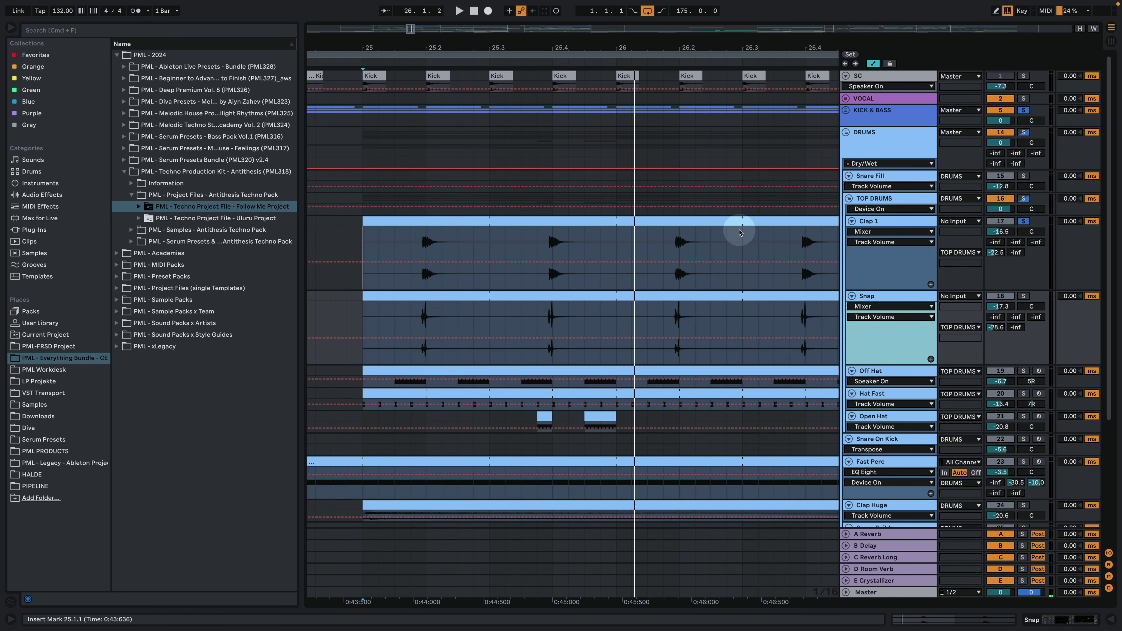
Solo the Snap track and play it from its clip around bar 25.
{"action": "left_click_drag", "start_coordinate": [418, 46], "coordinate": [455, 46]}
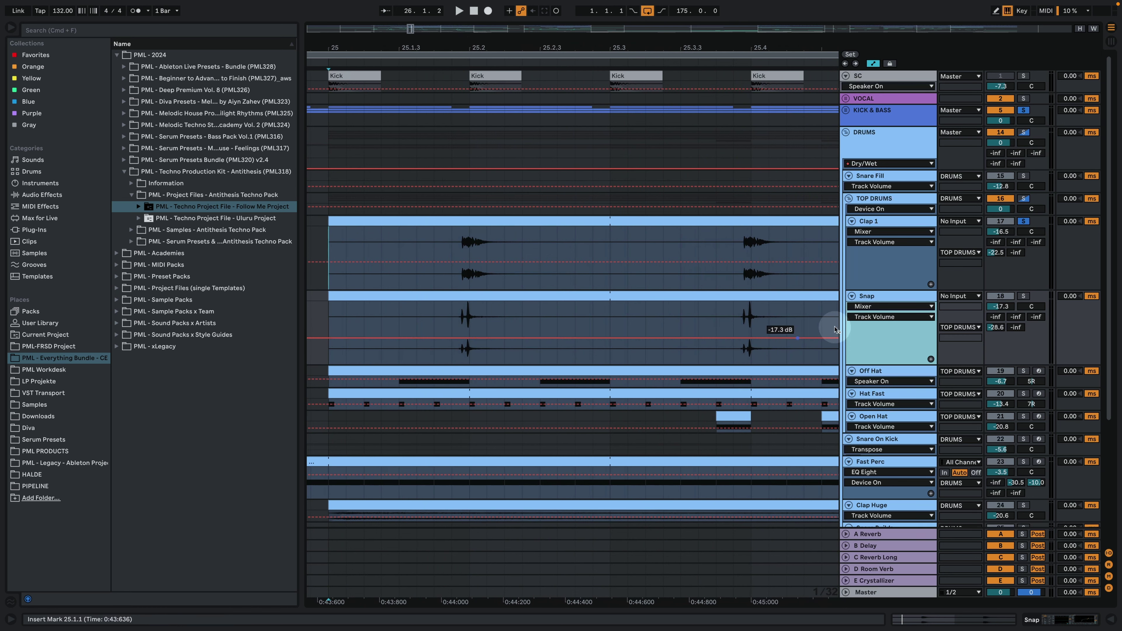
{"action": "left_click", "coordinate": [453, 324]}
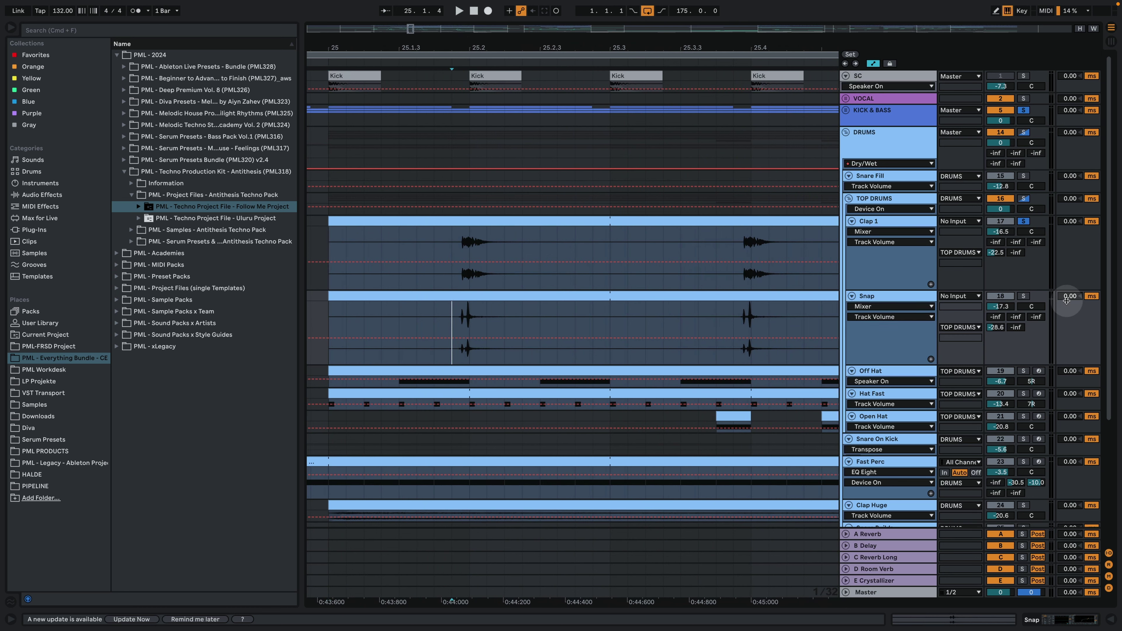
{"action": "left_click", "coordinate": [1023, 295]}
{"action": "key", "text": "space"}
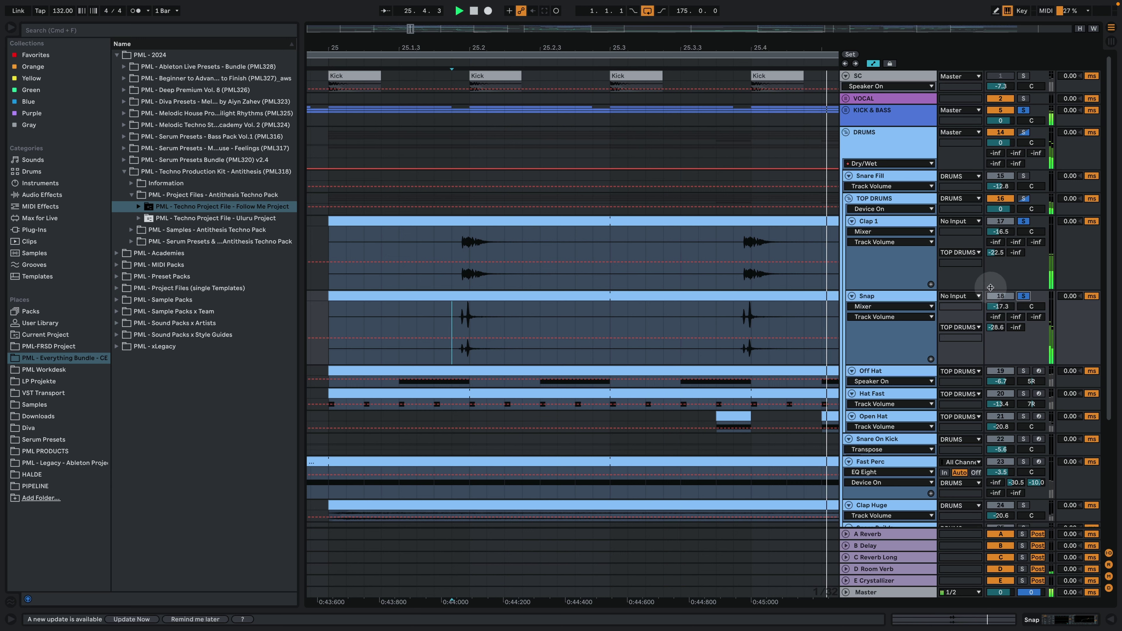
{"action": "key", "text": "space"}
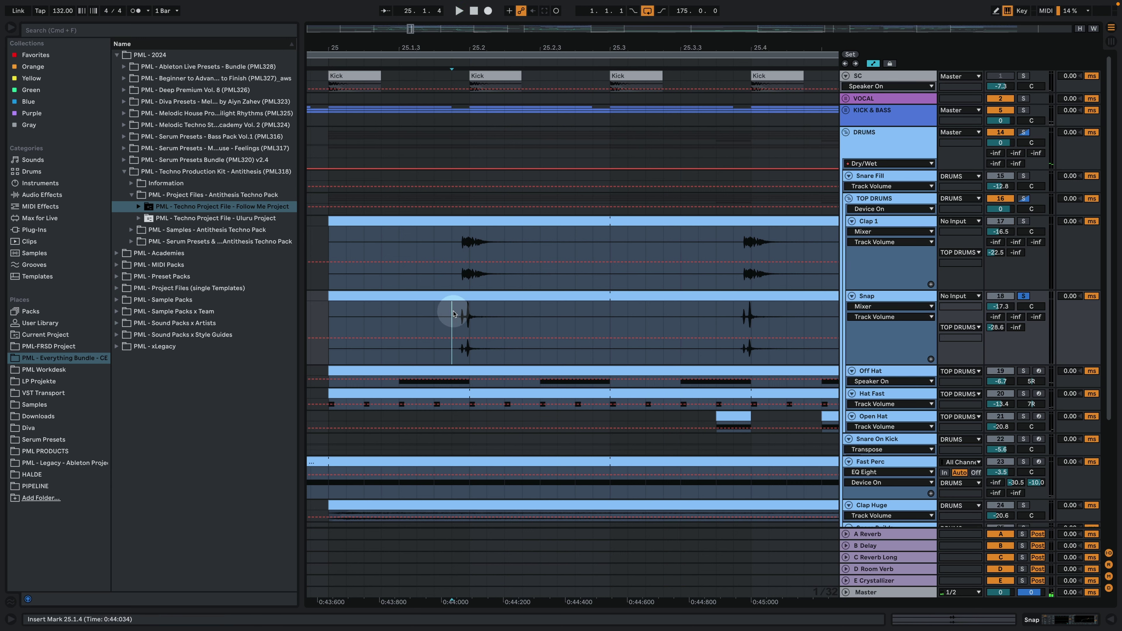
{"action": "key", "text": "space"}
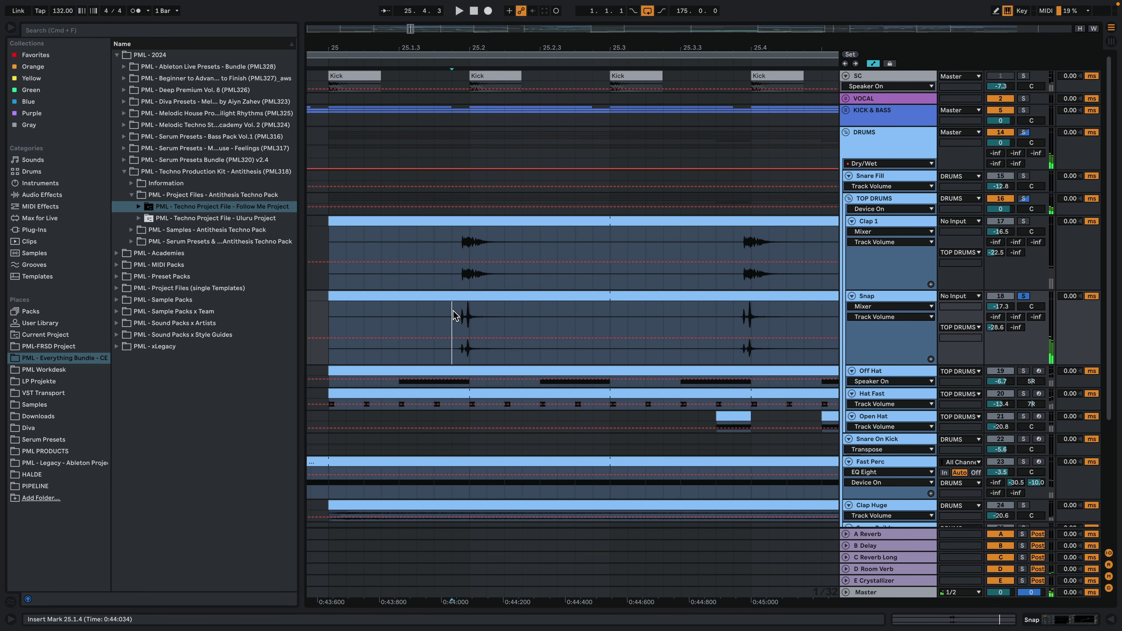
{"action": "key", "text": "space"}
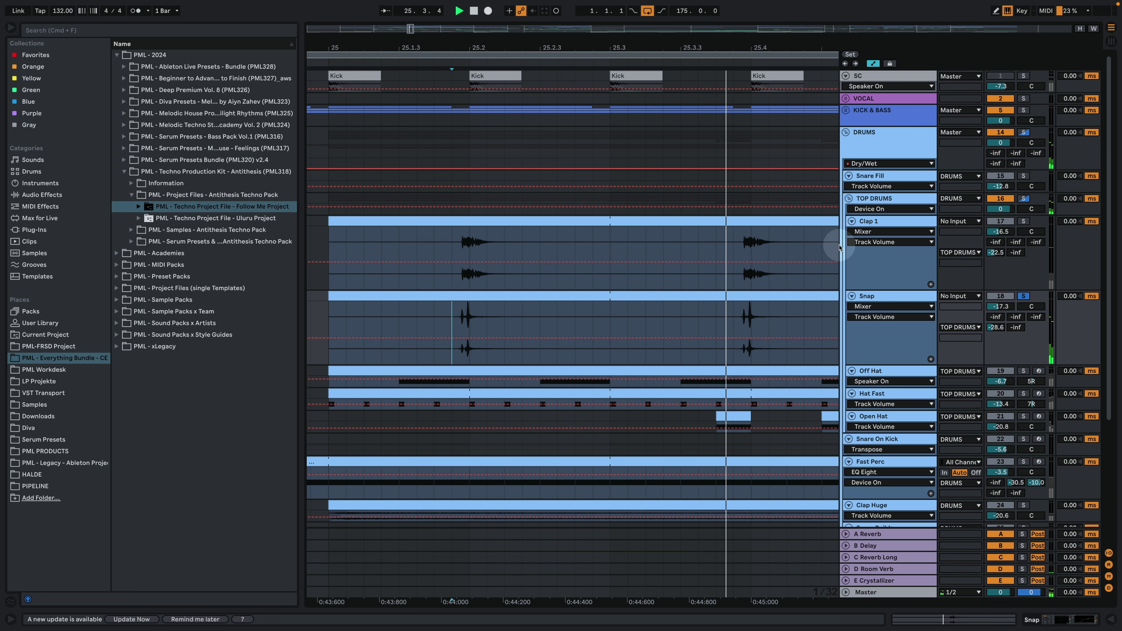
{"action": "key", "text": "space"}
Add KICK & BASS and Clap 1 to the solo and play them together.
{"action": "left_click", "coordinate": [1025, 111]}
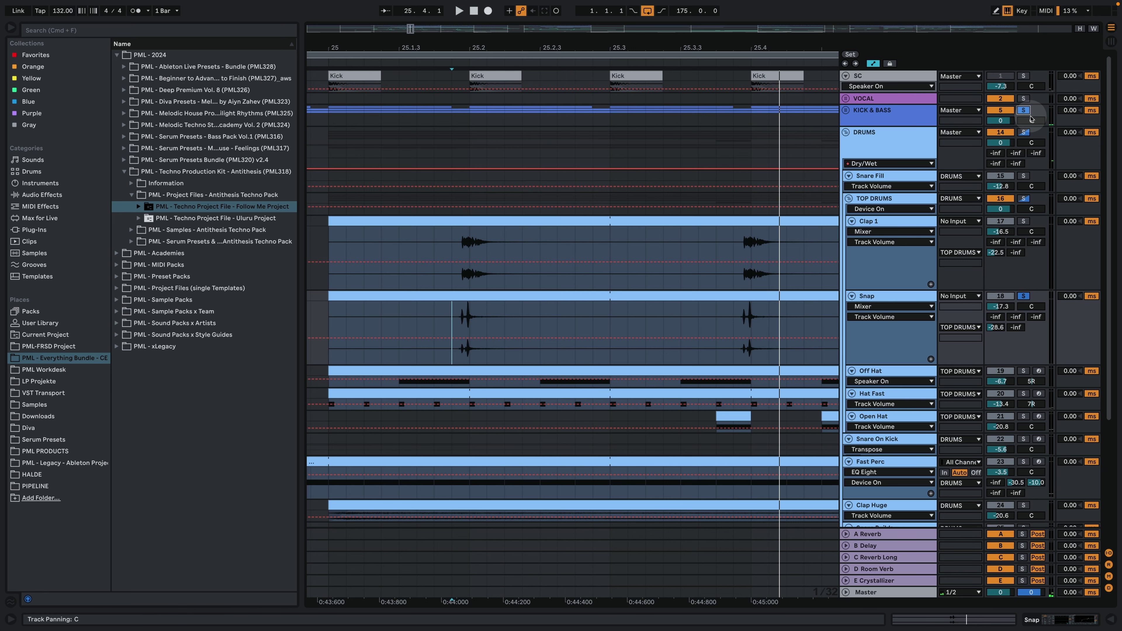
{"action": "key", "text": "space"}
{"action": "left_click_drag", "start_coordinate": [697, 43], "coordinate": [635, 28]}
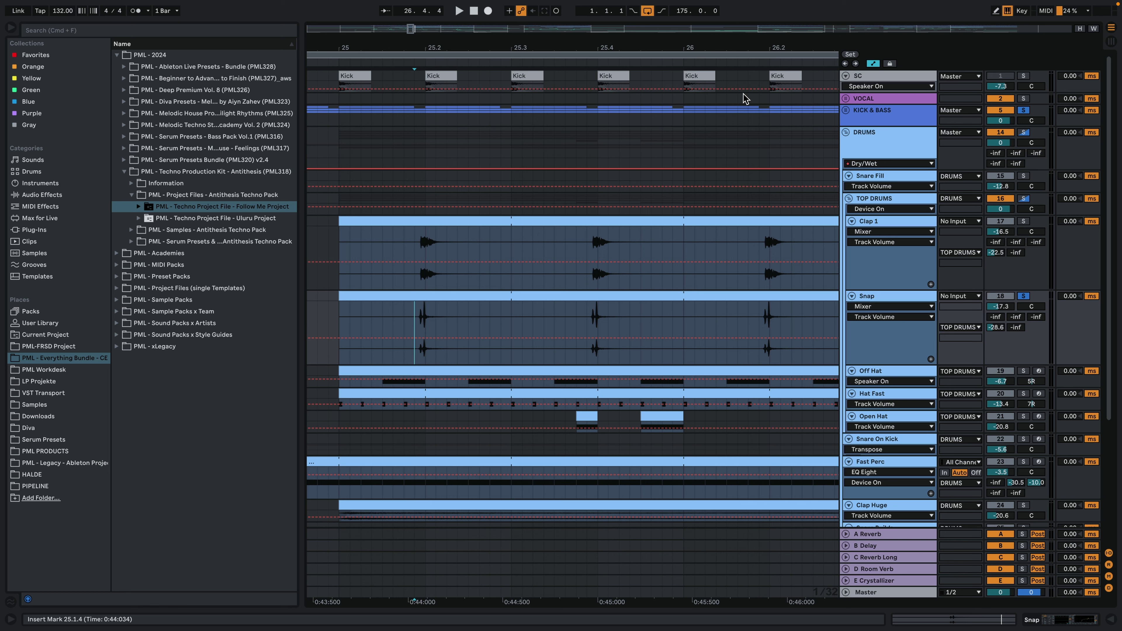
{"action": "left_click", "coordinate": [1024, 222]}
{"action": "key", "text": "space"}
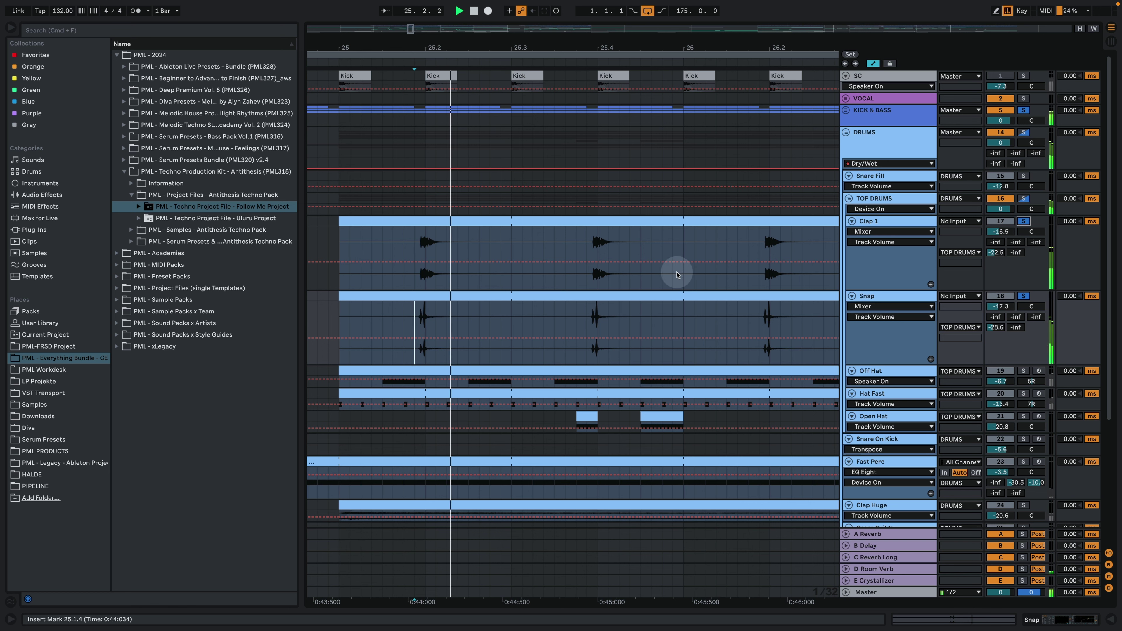
{"action": "left_click_drag", "start_coordinate": [543, 48], "coordinate": [508, 36]}
{"action": "key", "text": "space"}
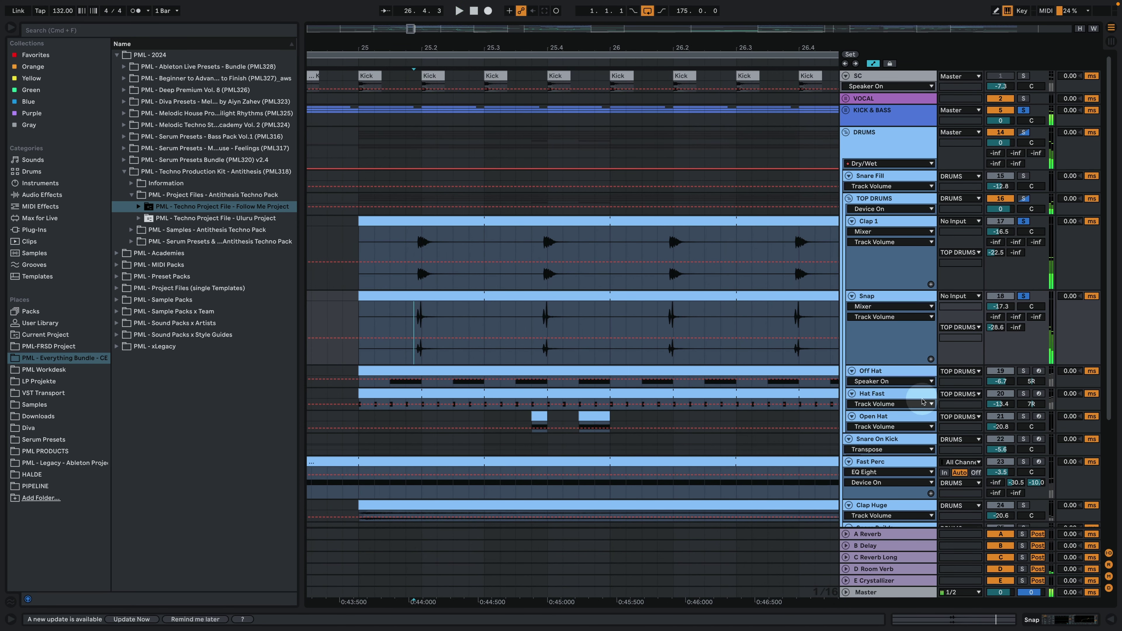
Solo Off Hat alone and display its device chain while playing.
{"action": "left_click", "coordinate": [1023, 371]}
{"action": "left_click", "coordinate": [906, 371]}
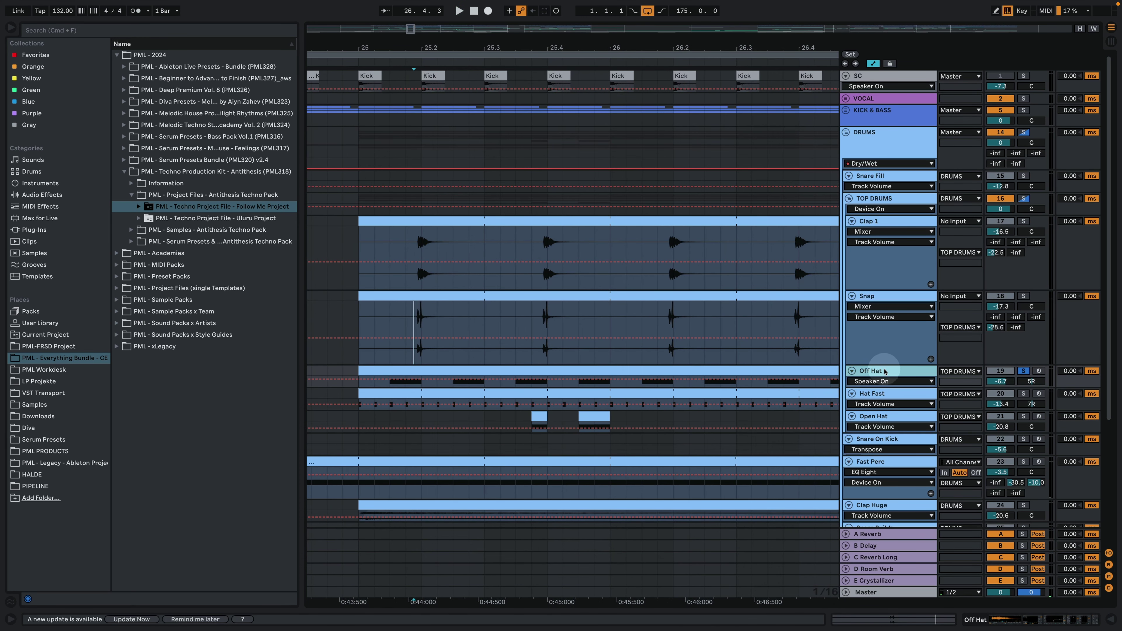
{"action": "double_click", "coordinate": [886, 372]}
{"action": "key", "text": "space"}
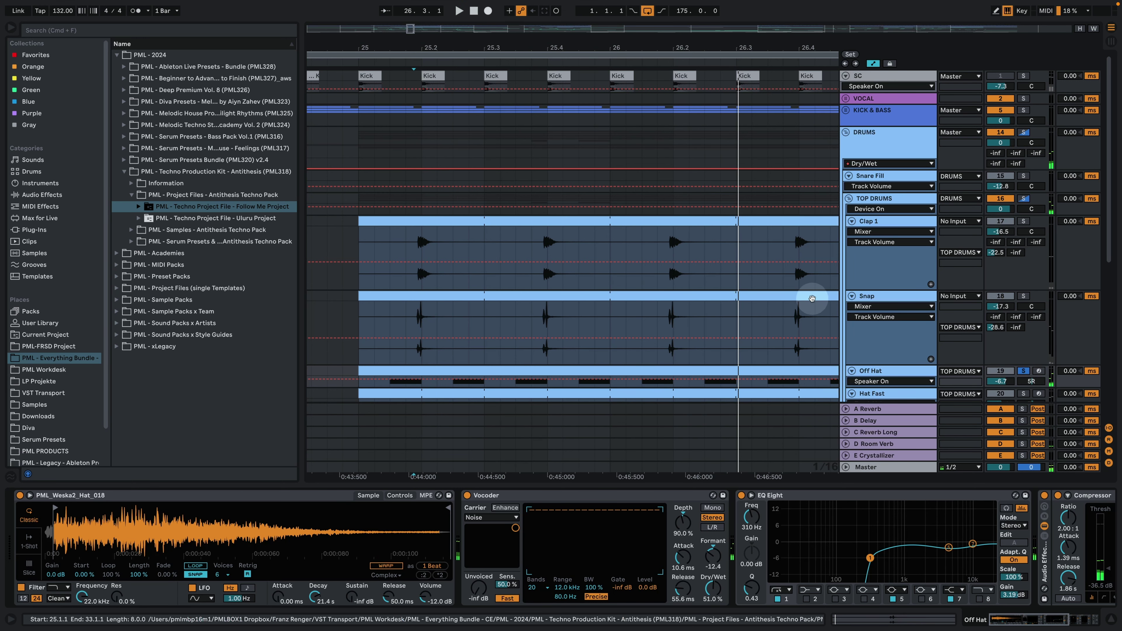
Make the Off Hat lane taller, play, and unsolo Off Hat.
{"action": "scroll", "coordinate": [601, 326], "scroll_direction": "down", "scroll_amount": 3}
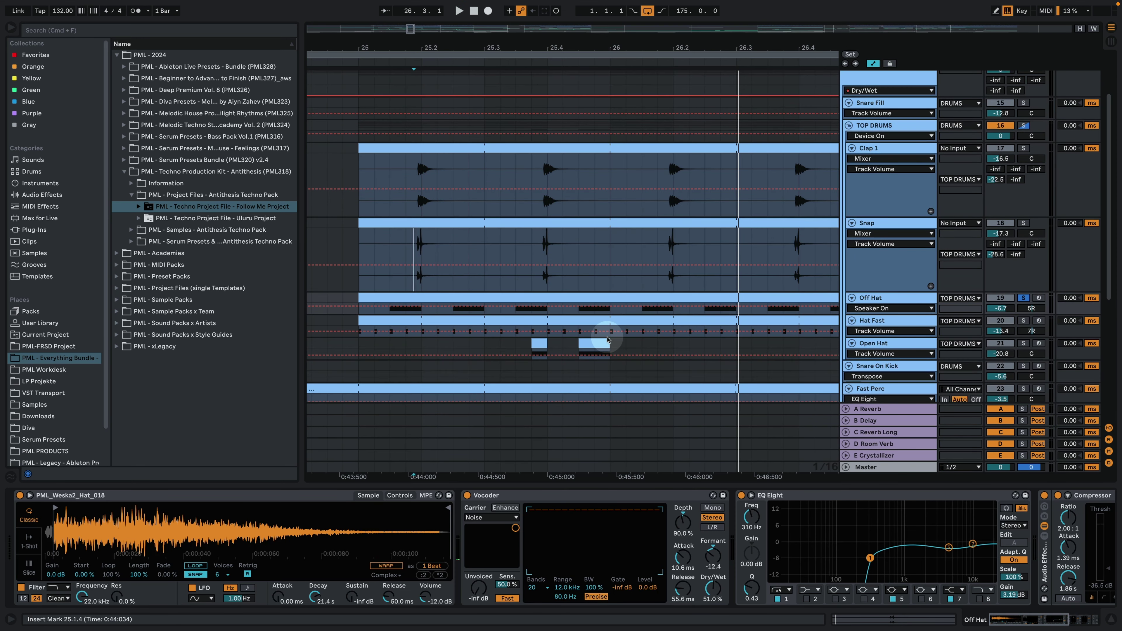
{"action": "left_click_drag", "start_coordinate": [891, 313], "coordinate": [877, 340]}
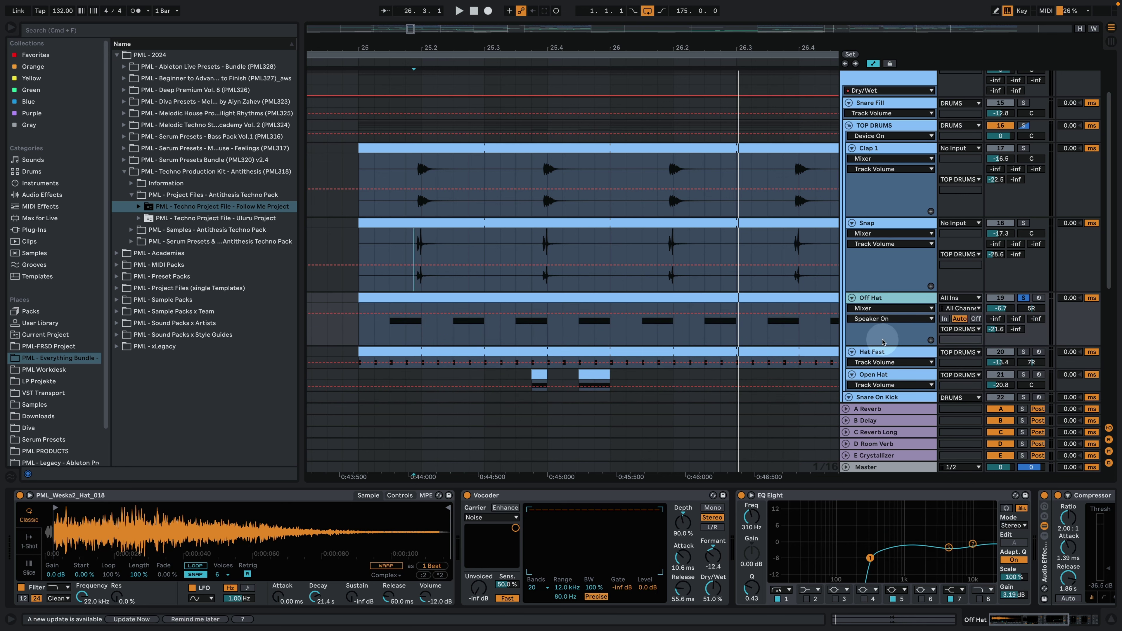
{"action": "key", "text": "space"}
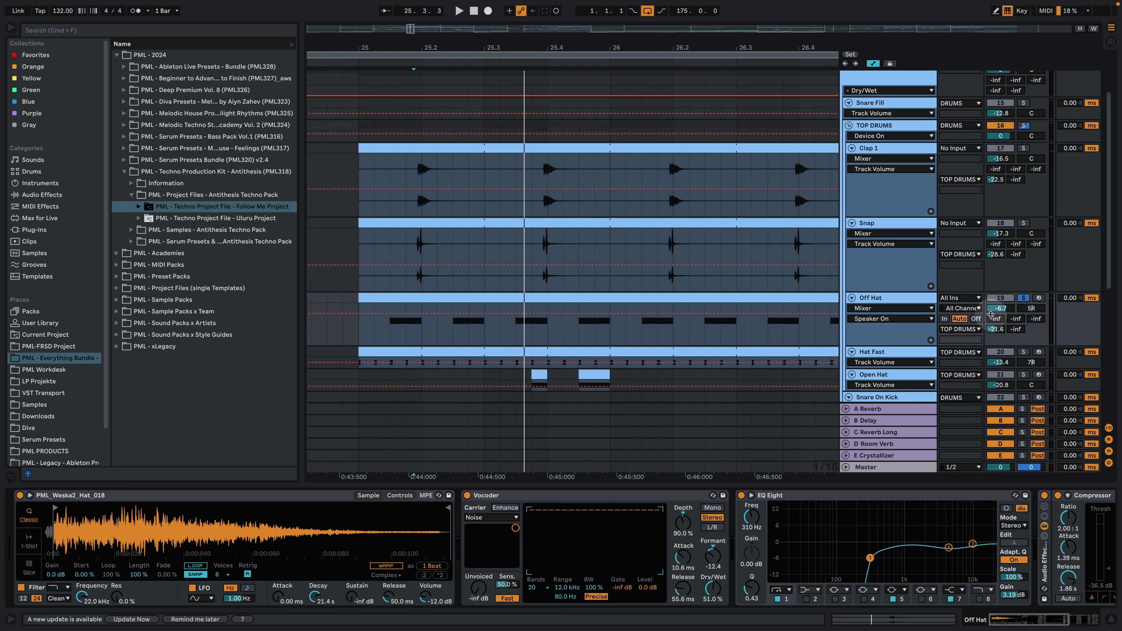
{"action": "left_click", "coordinate": [1023, 298]}
Reshow Off Hat's devices over bars 23–31 and expand the browser's Sample Packs x Team folder.
{"action": "left_click", "coordinate": [829, 237]}
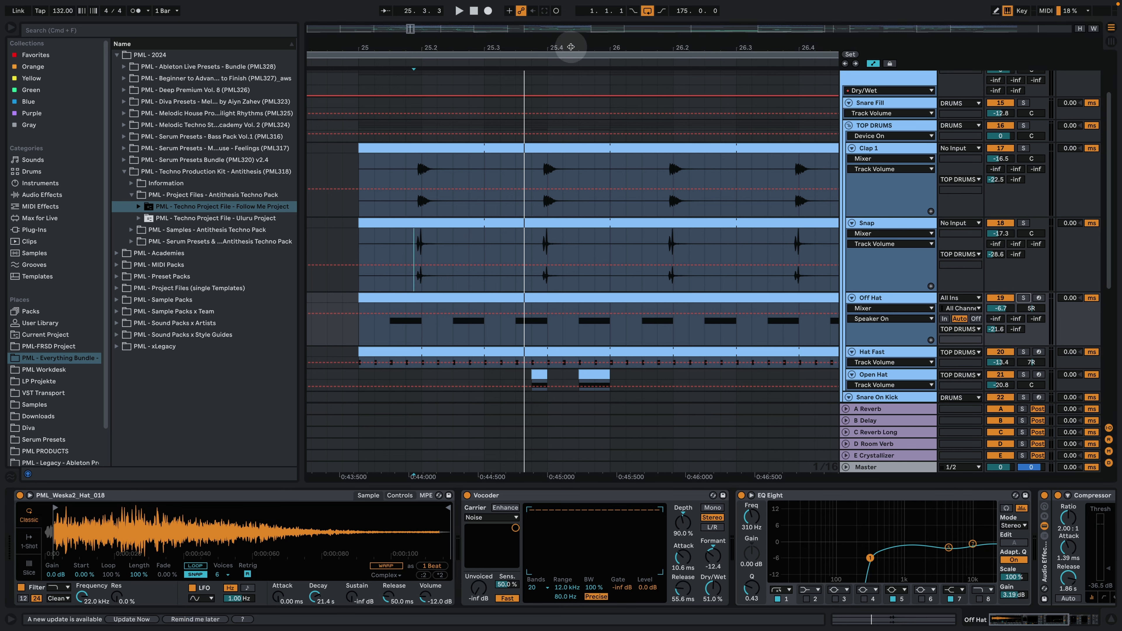
{"action": "left_click_drag", "start_coordinate": [571, 54], "coordinate": [519, 48]}
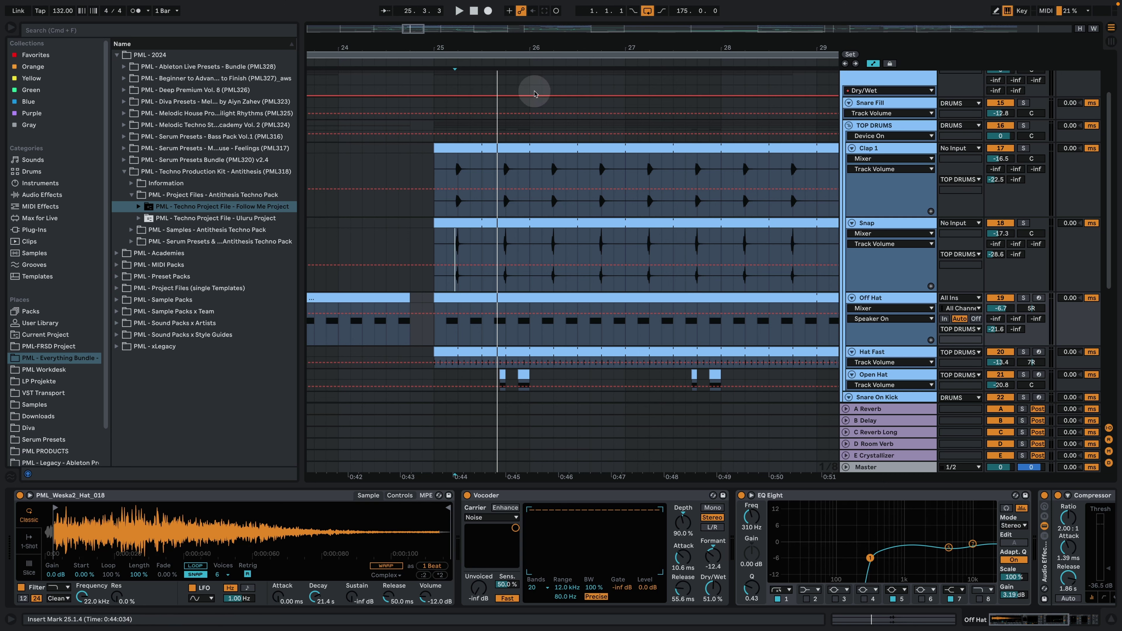
{"action": "left_click", "coordinate": [431, 238]}
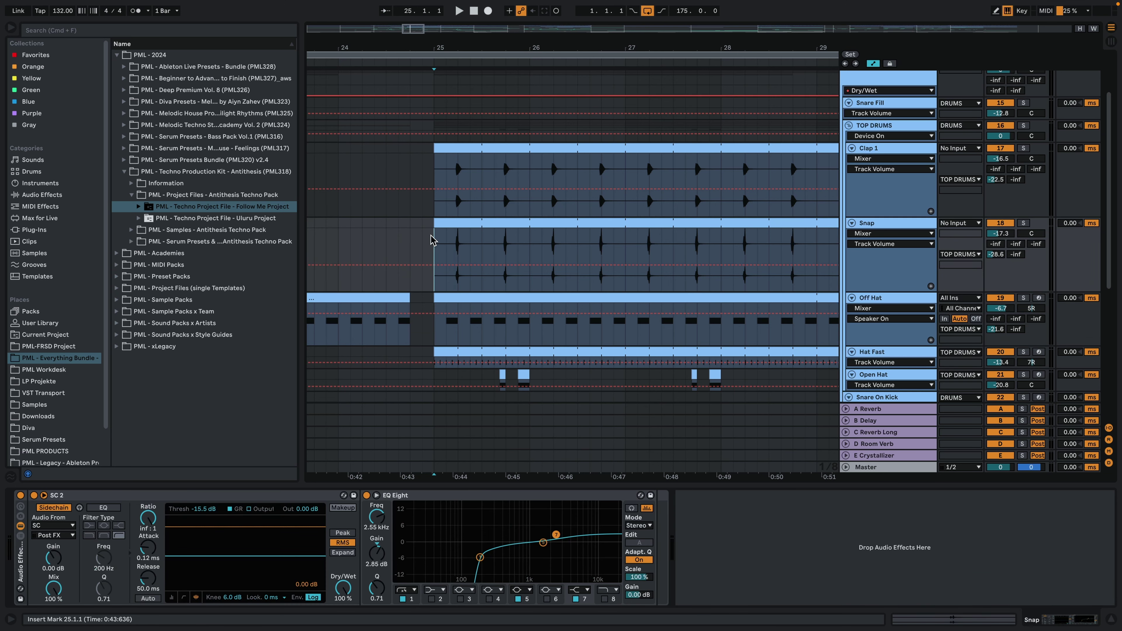
{"action": "left_click", "coordinate": [886, 301]}
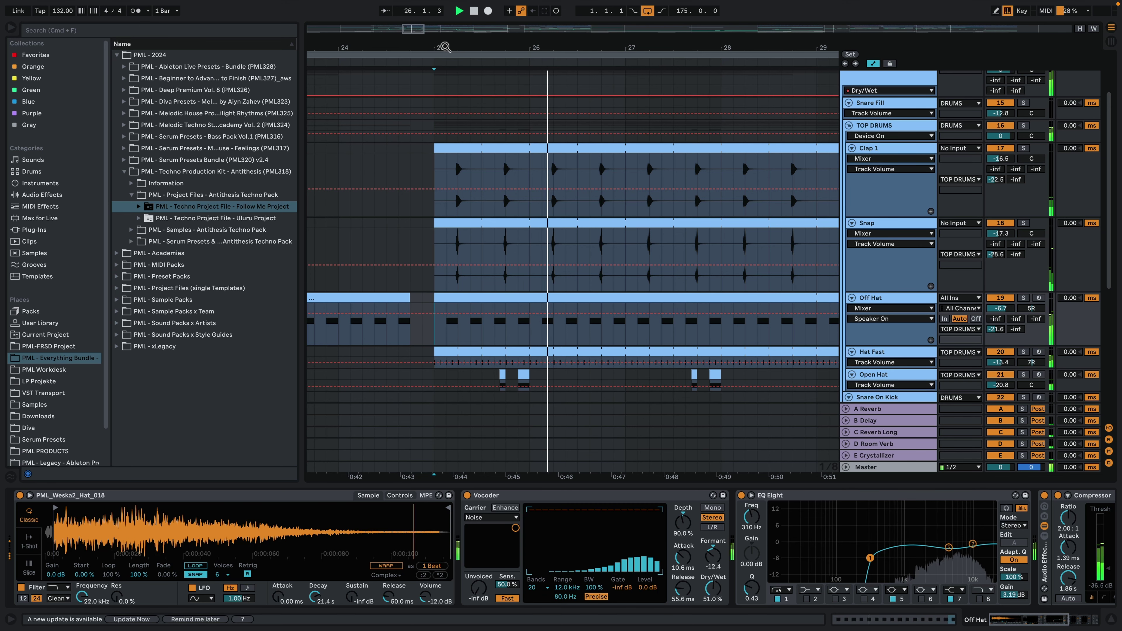
{"action": "left_click_drag", "start_coordinate": [445, 47], "coordinate": [446, 28]}
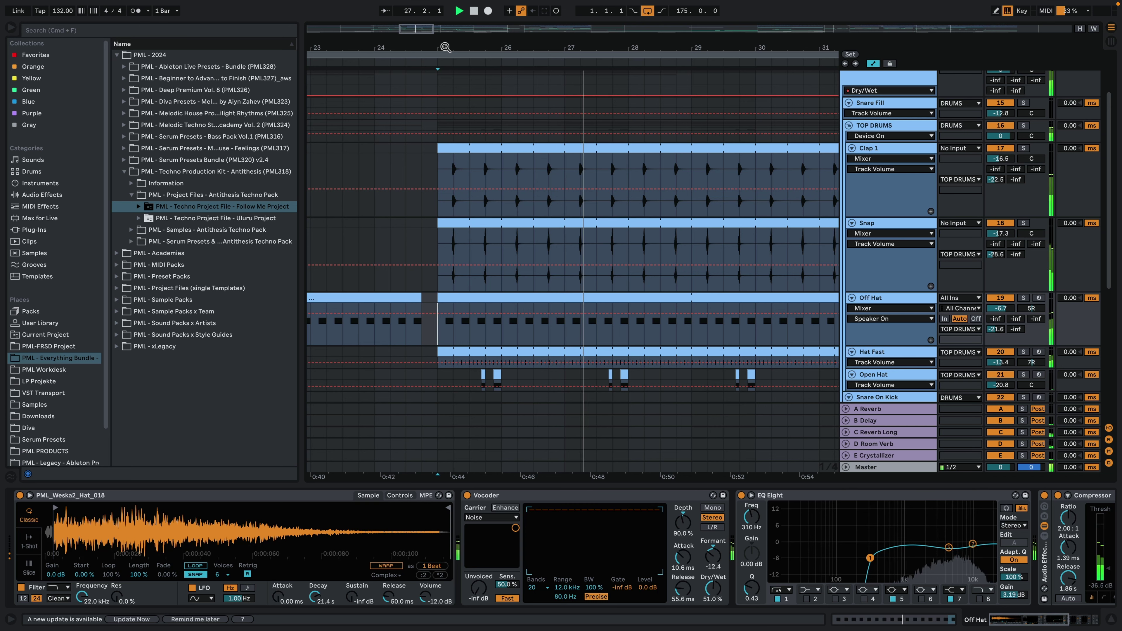
{"action": "left_click_drag", "start_coordinate": [446, 46], "coordinate": [441, 50]}
{"action": "key", "text": "space"}
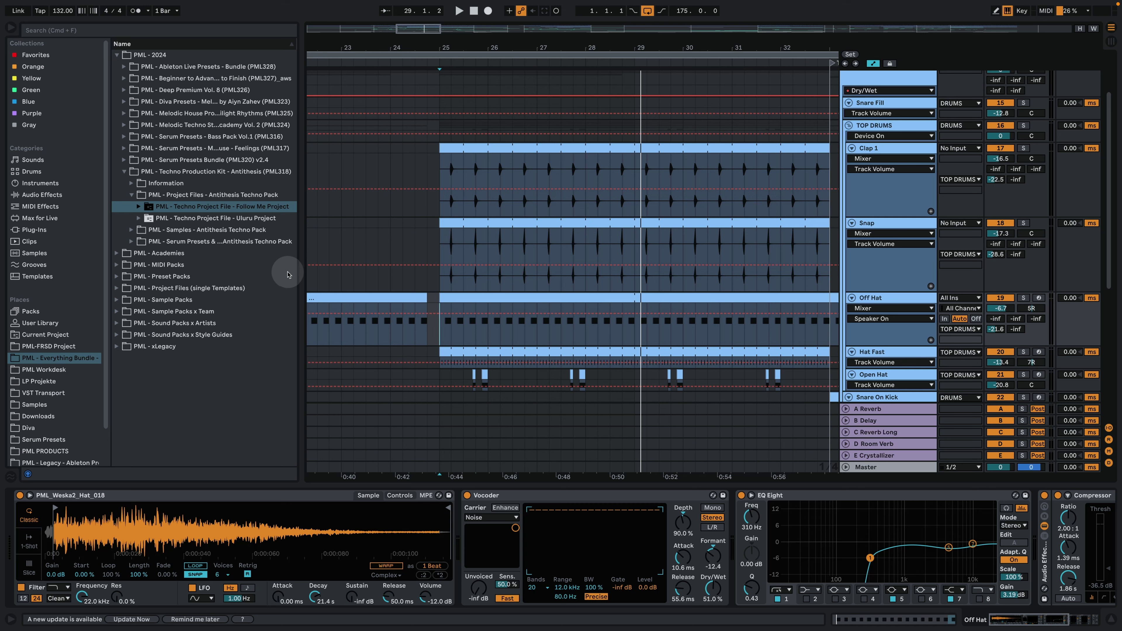
{"action": "left_click", "coordinate": [117, 312]}
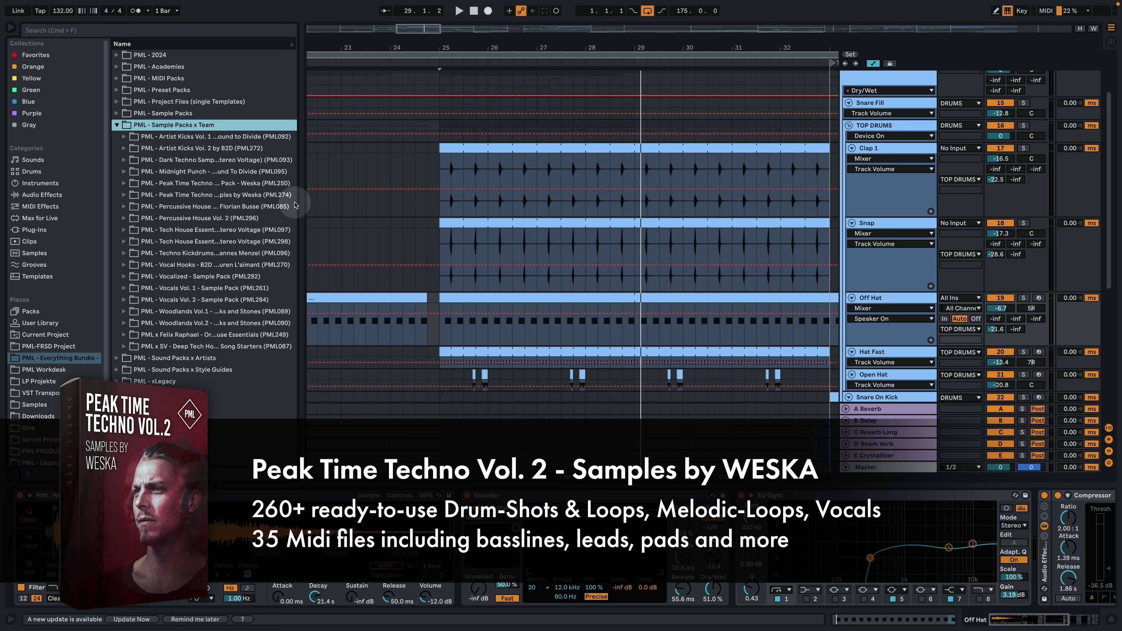
{"action": "left_click", "coordinate": [430, 220]}
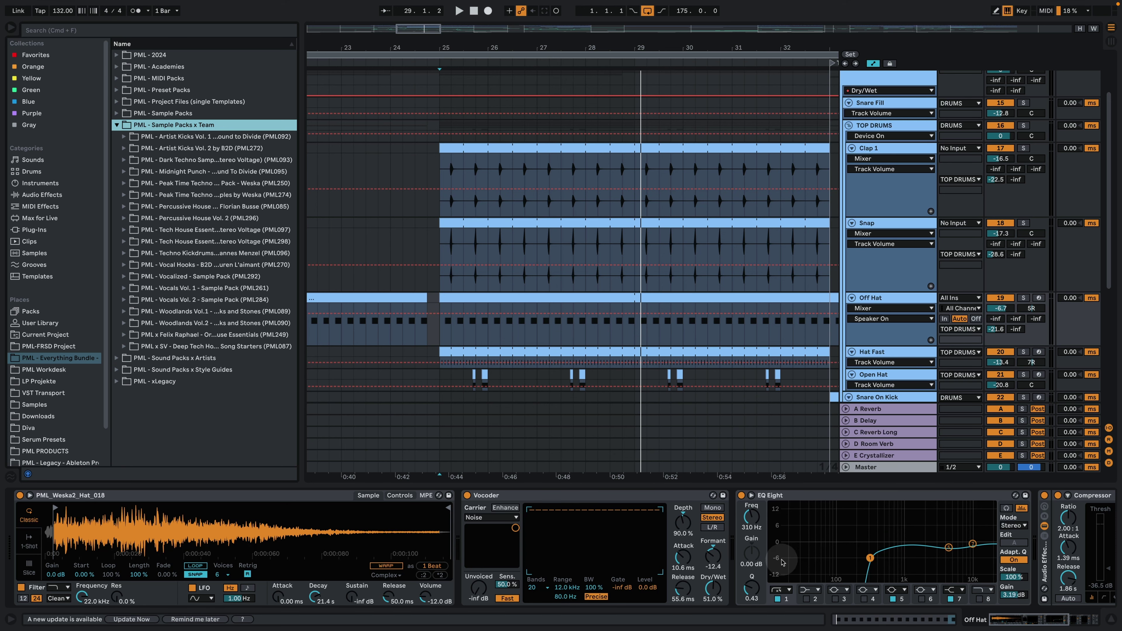
{"action": "left_click", "coordinate": [1026, 623]}
{"action": "left_click_drag", "start_coordinate": [1025, 621], "coordinate": [1053, 622]}
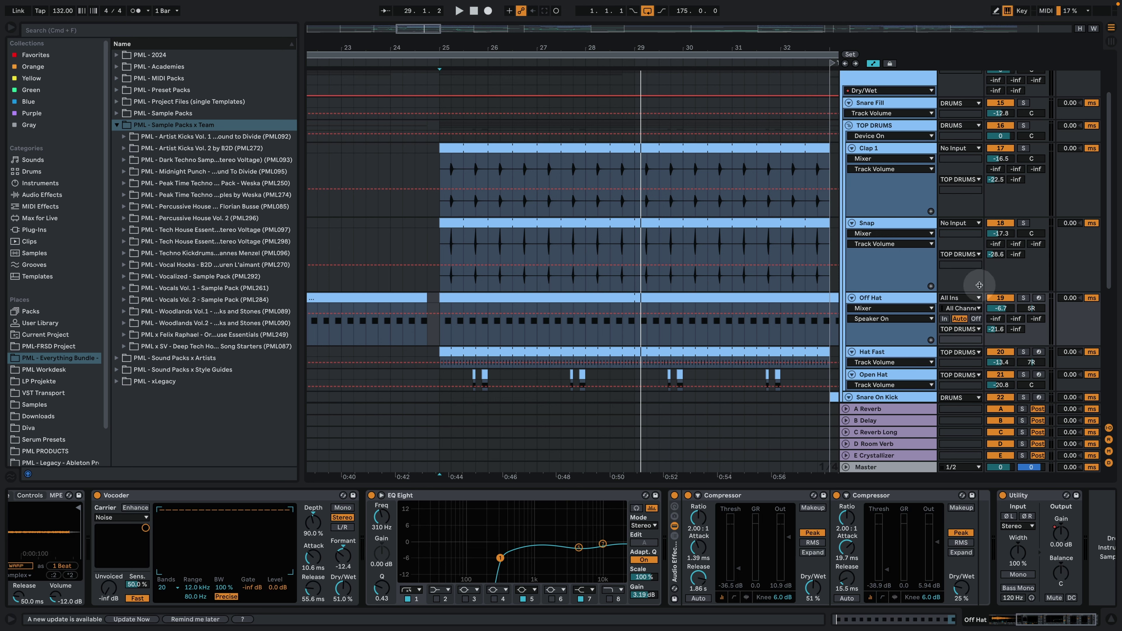
Solo Off Hat and compare it with the Audio Effect Rack bypassed and on.
{"action": "left_click", "coordinate": [1022, 297]}
{"action": "key", "text": "space"}
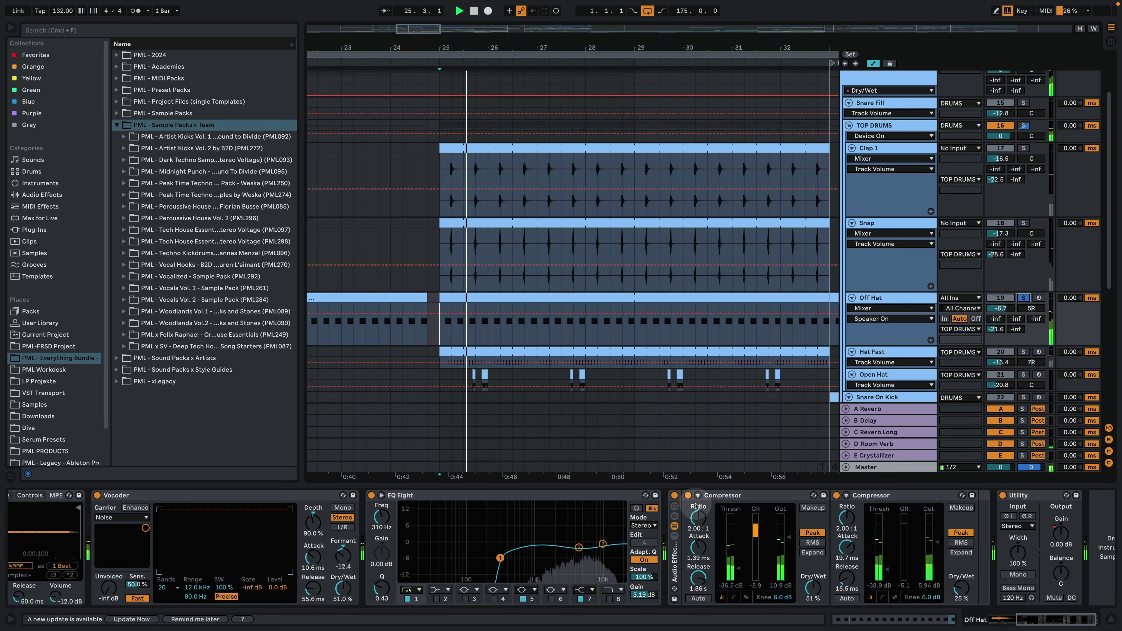
{"action": "left_click", "coordinate": [675, 495]}
{"action": "left_click", "coordinate": [675, 496]}
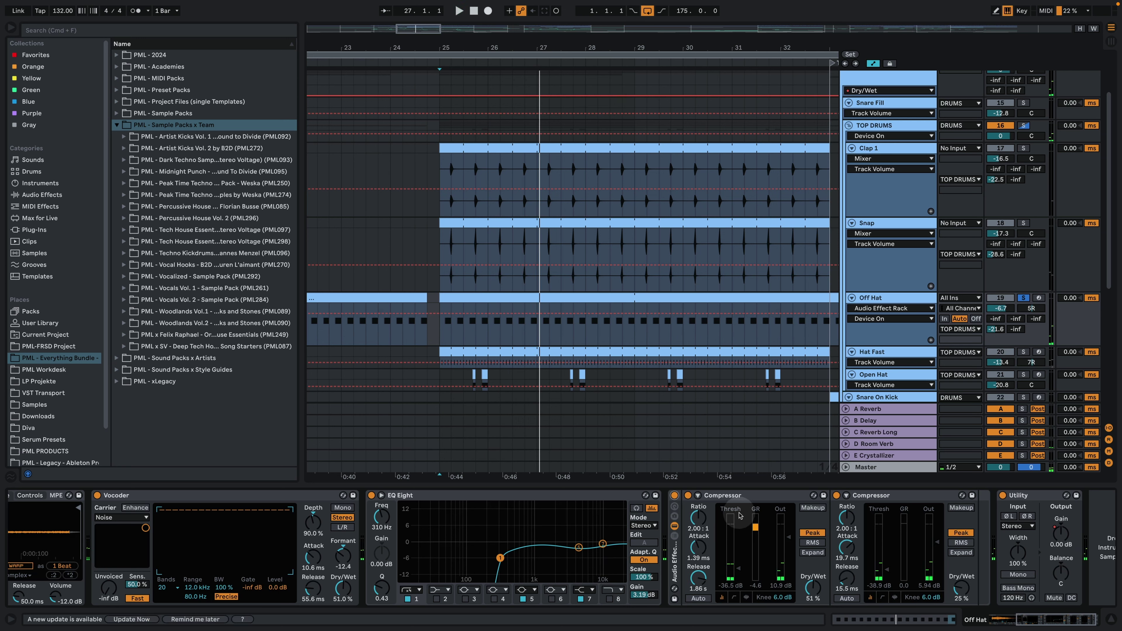
{"action": "key", "text": "space"}
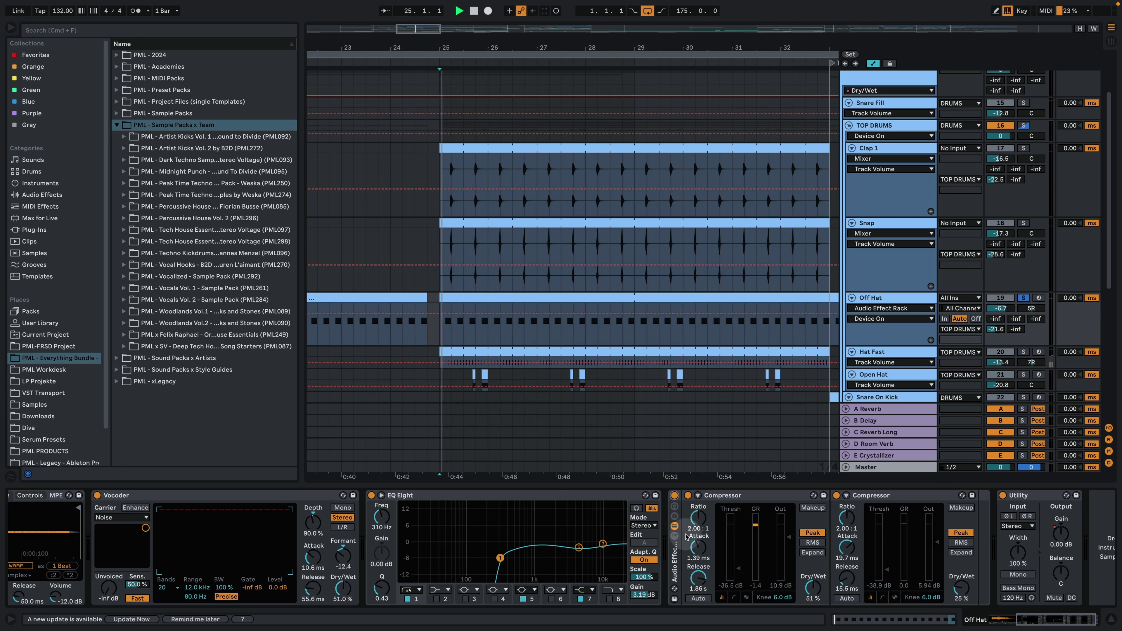
{"action": "left_click", "coordinate": [674, 496]}
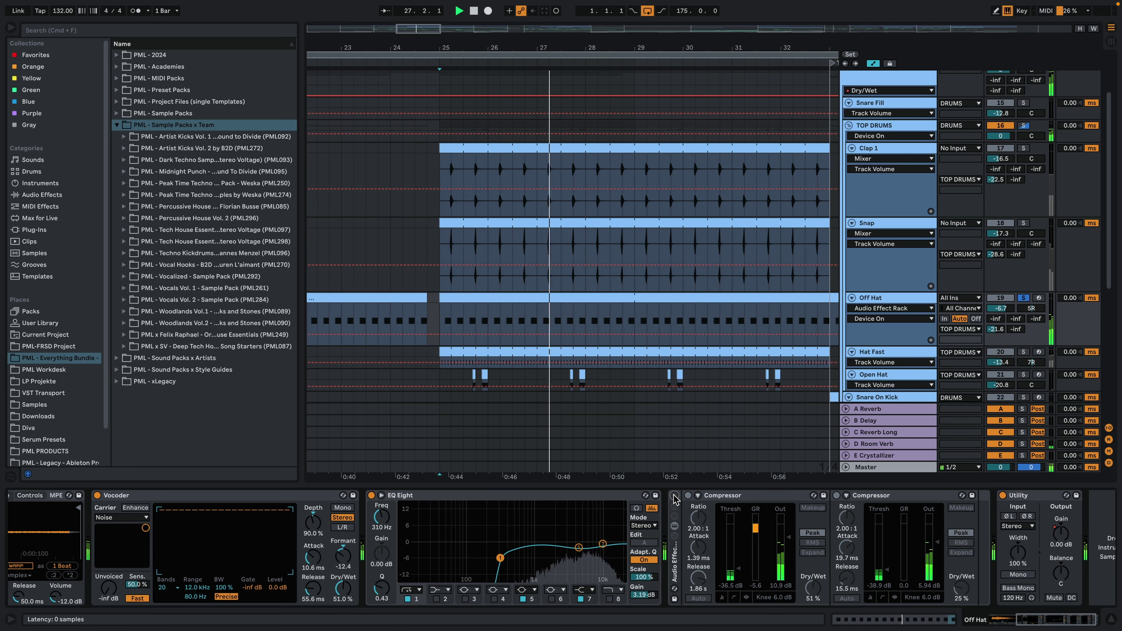
{"action": "left_click", "coordinate": [674, 496]}
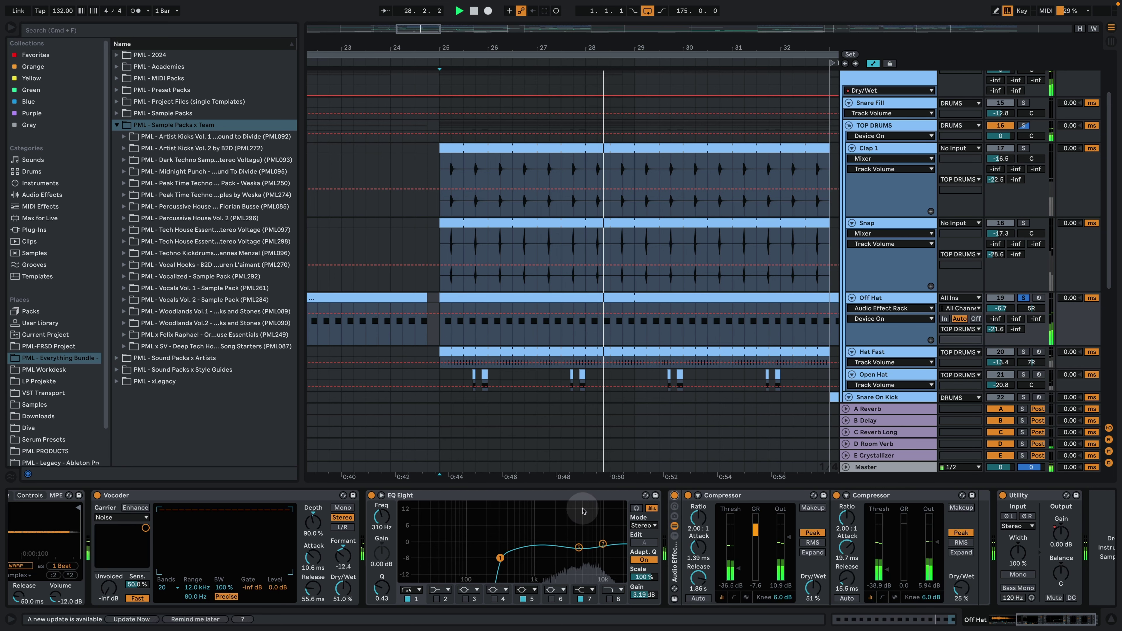
{"action": "key", "text": "space"}
Bypass the Vocoder to hear the dry hat, then re-enable it and play from bar 25.
{"action": "left_click", "coordinate": [98, 496]}
{"action": "left_click", "coordinate": [97, 496]}
{"action": "key", "text": "space"}
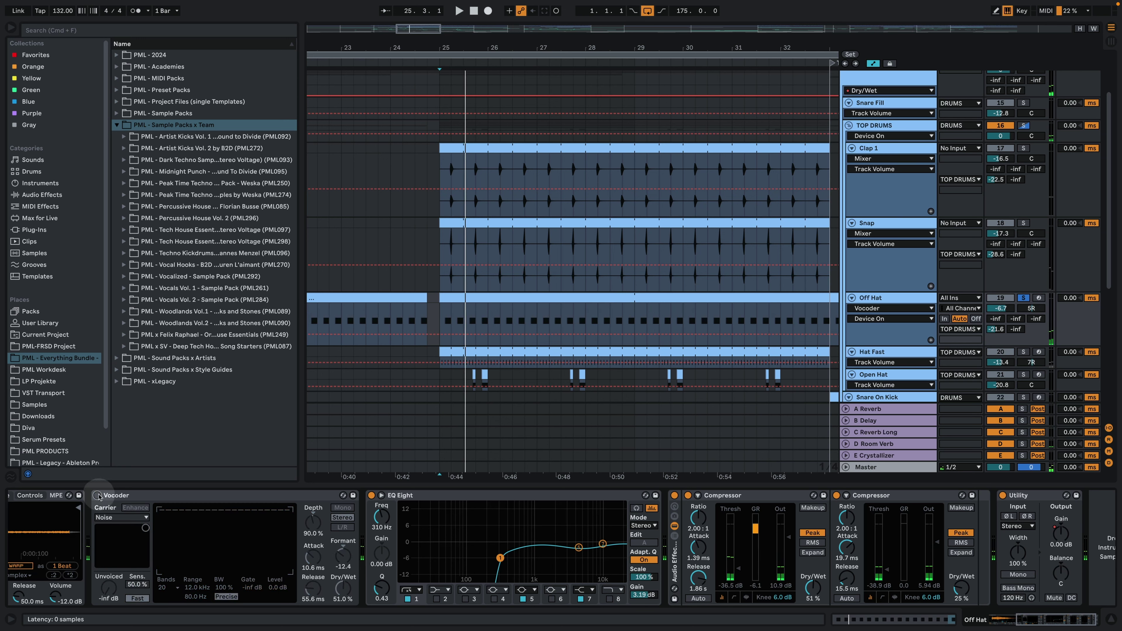
{"action": "left_click", "coordinate": [747, 573]}
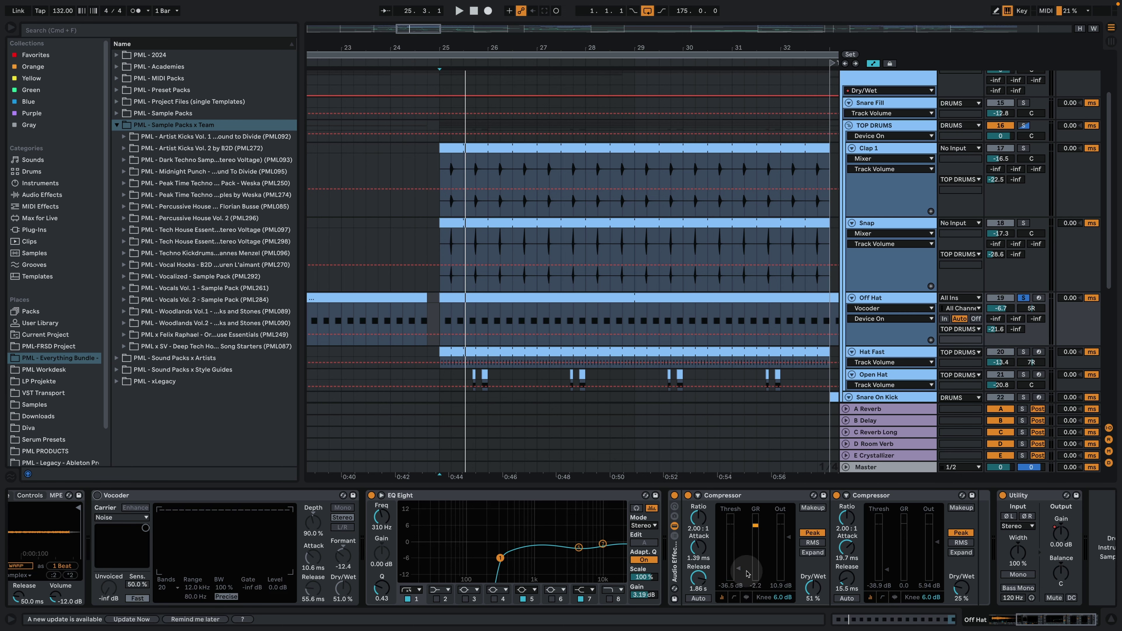
{"action": "left_click_drag", "start_coordinate": [1024, 622], "coordinate": [1000, 621]}
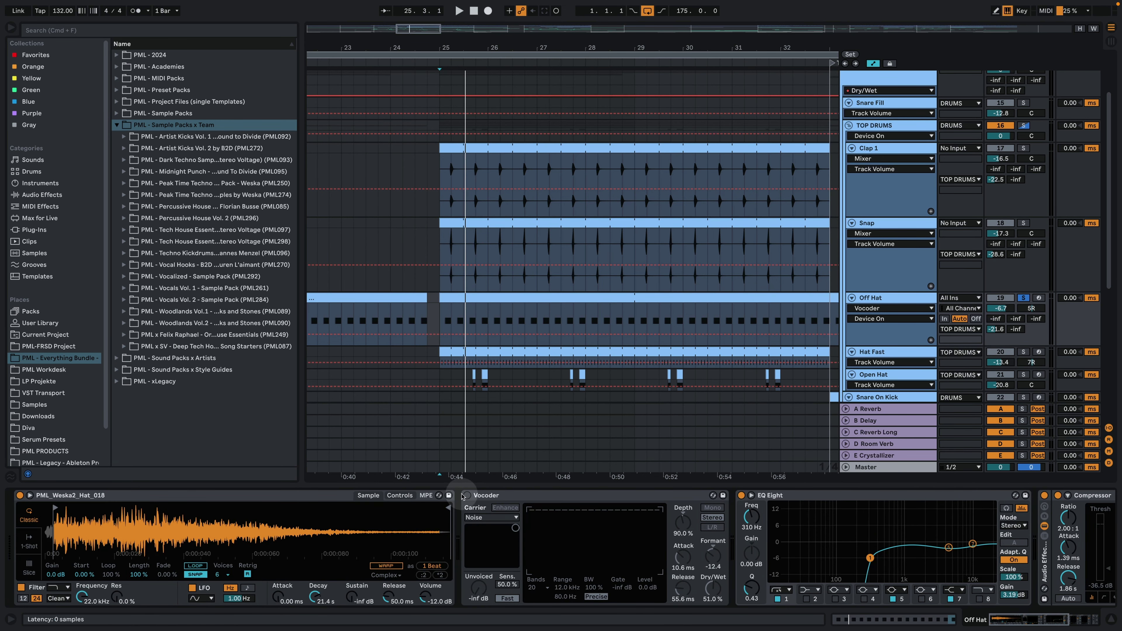
{"action": "left_click", "coordinate": [467, 495]}
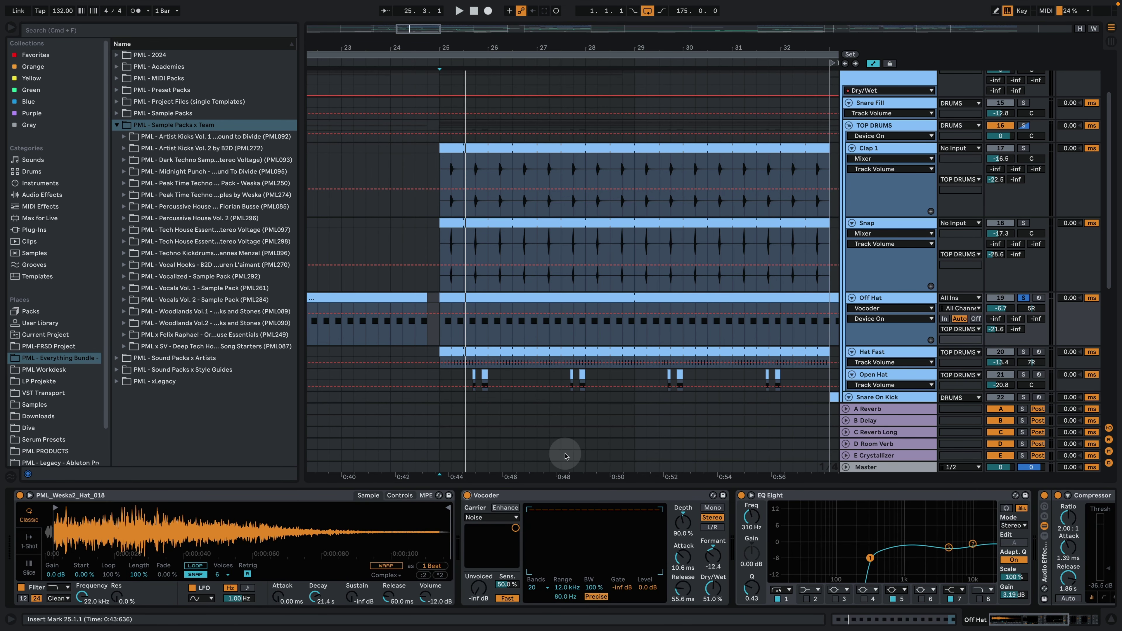
{"action": "key", "text": "space"}
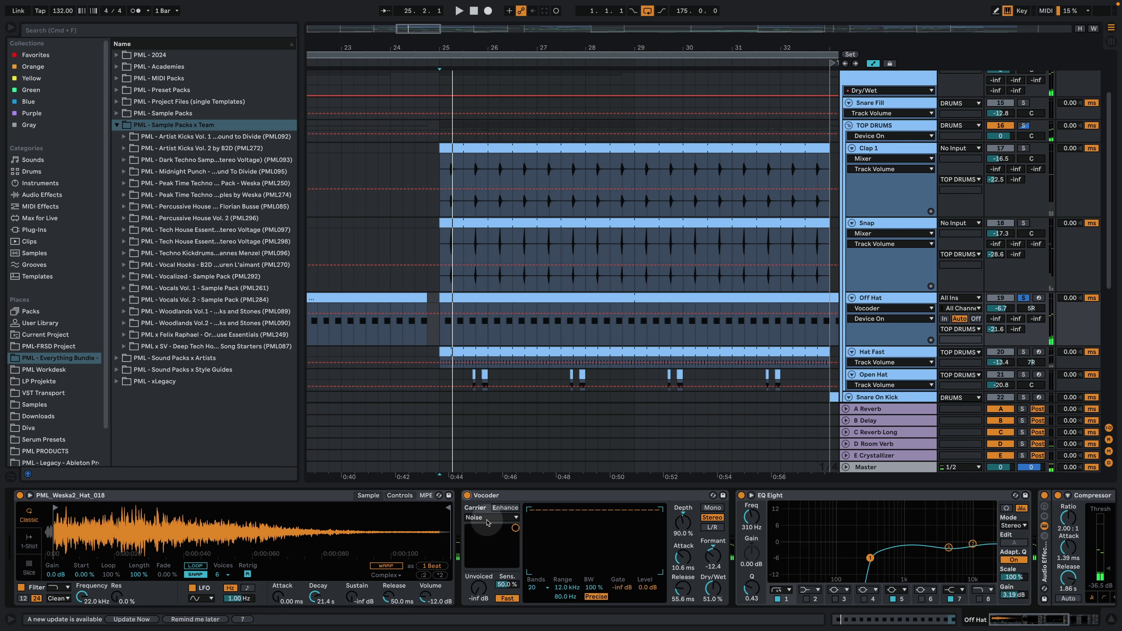
Keep Noise as the Vocoder carrier and raise the formant while playing.
{"action": "left_click", "coordinate": [489, 518]}
{"action": "left_click", "coordinate": [490, 527]}
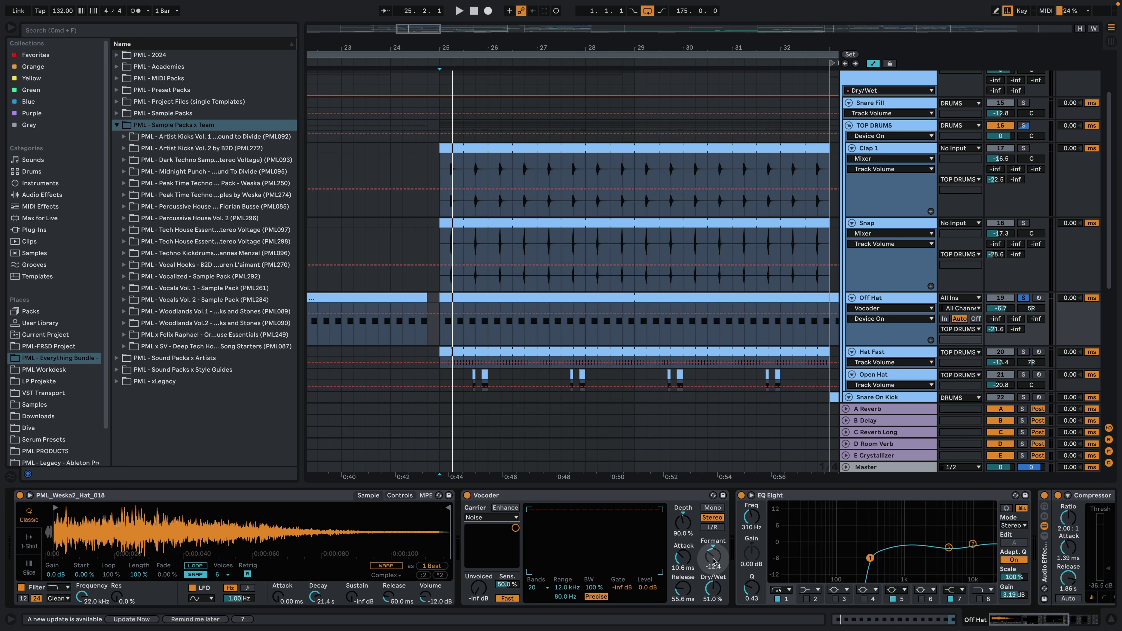
{"action": "key", "text": "space"}
{"action": "mouse_move", "coordinate": [713, 562]}
{"action": "left_mouse_down"}
{"action": "mouse_move", "coordinate": [714, 526]}
{"action": "mouse_move", "coordinate": [713, 555]}
{"action": "mouse_move", "coordinate": [727, 566]}
{"action": "left_mouse_up"}
Replay from bar 25, then show the D Room Verb return's PML Room reverb.
{"action": "key", "text": "space"}
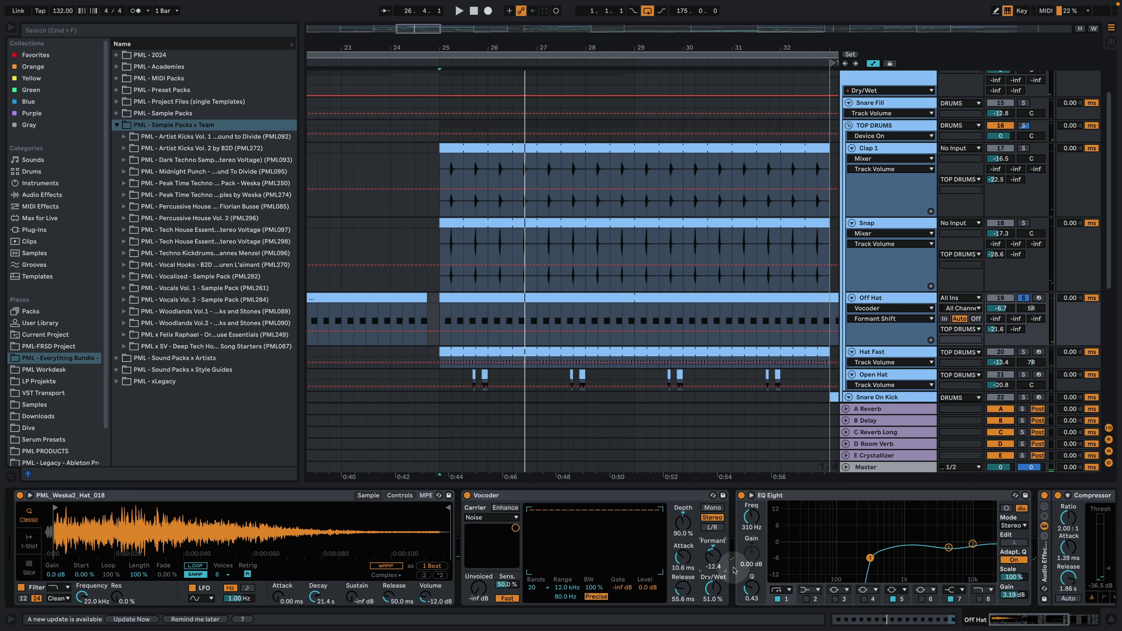
{"action": "key", "text": "space"}
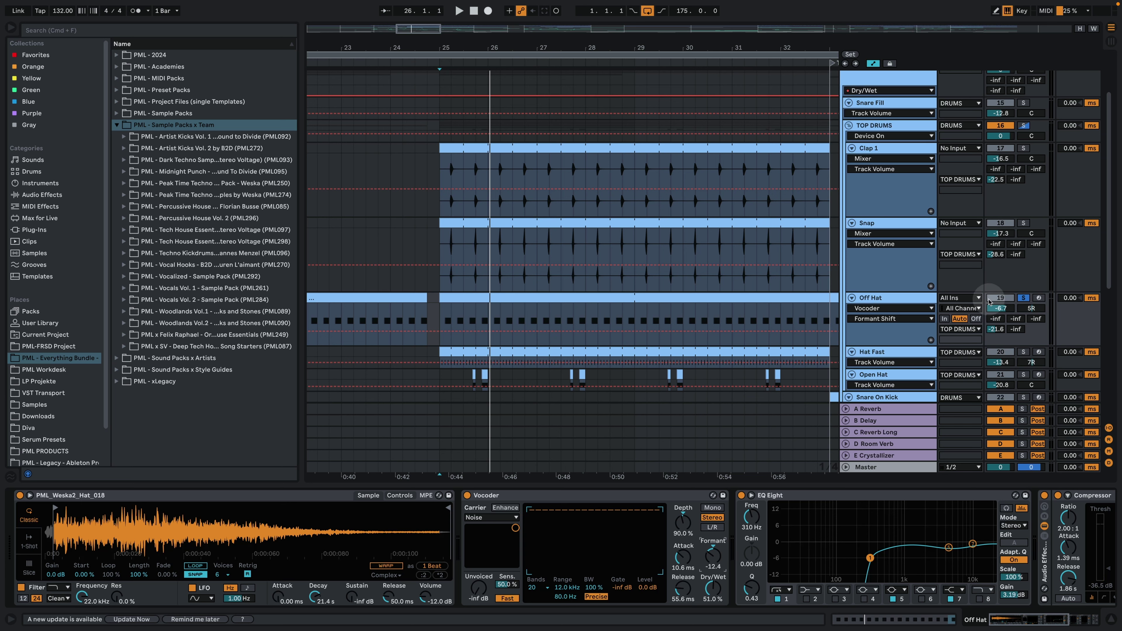
{"action": "left_click", "coordinate": [1004, 327]}
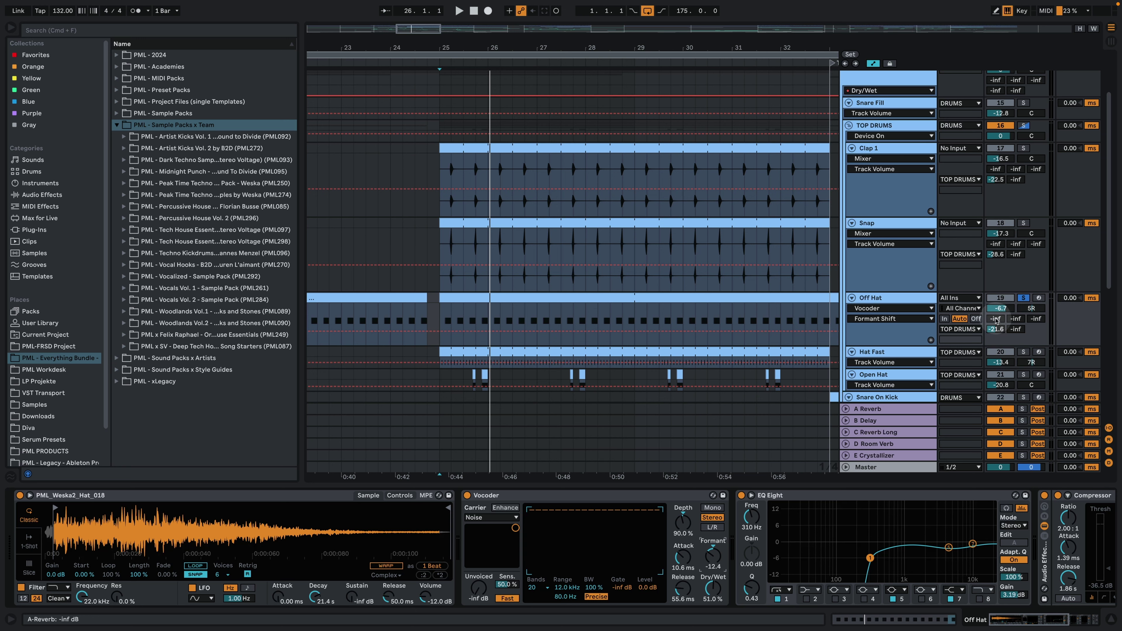
{"action": "left_click", "coordinate": [881, 447]}
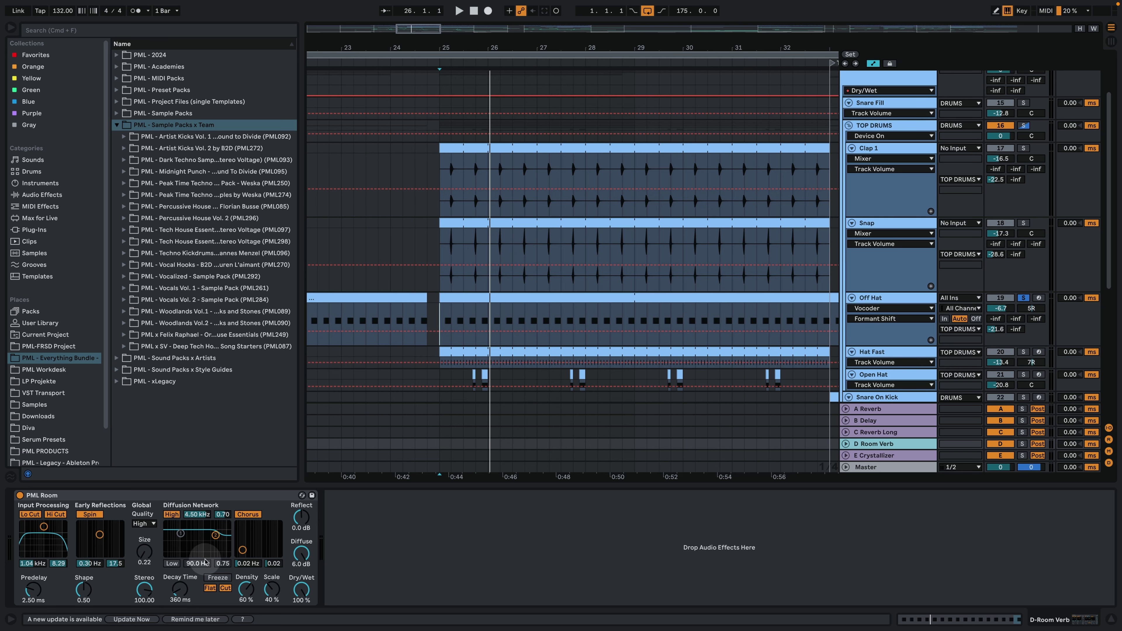
Scroll through Off Hat's later effects, then show TOP DRUMS' 186 Hz low-cut EQ Eight.
{"action": "key", "text": "space"}
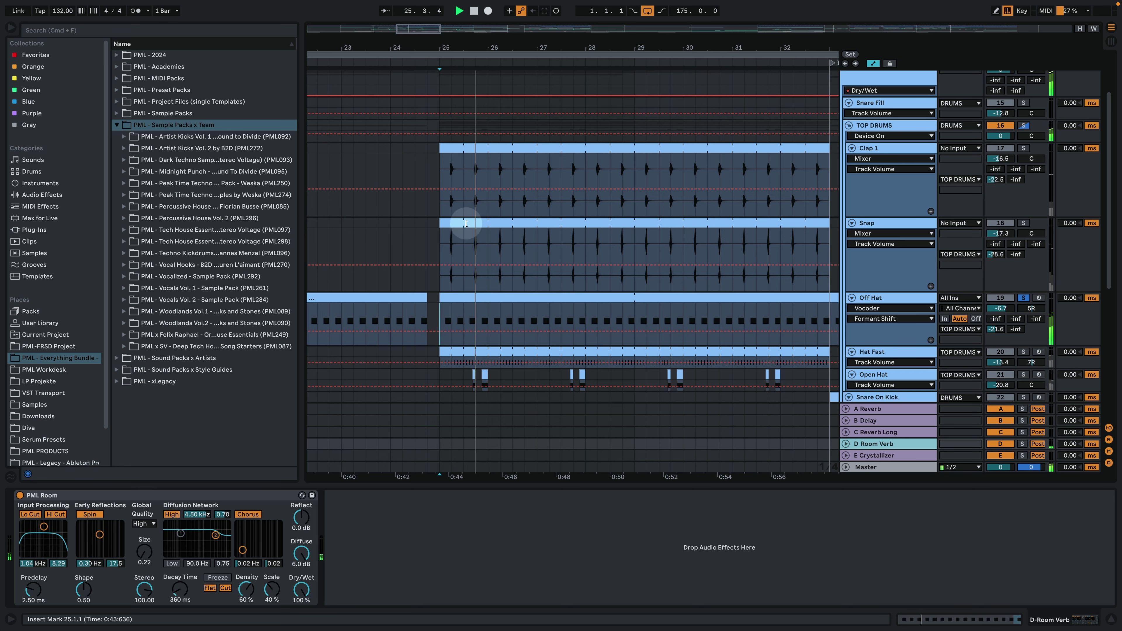
{"action": "left_click", "coordinate": [898, 297]}
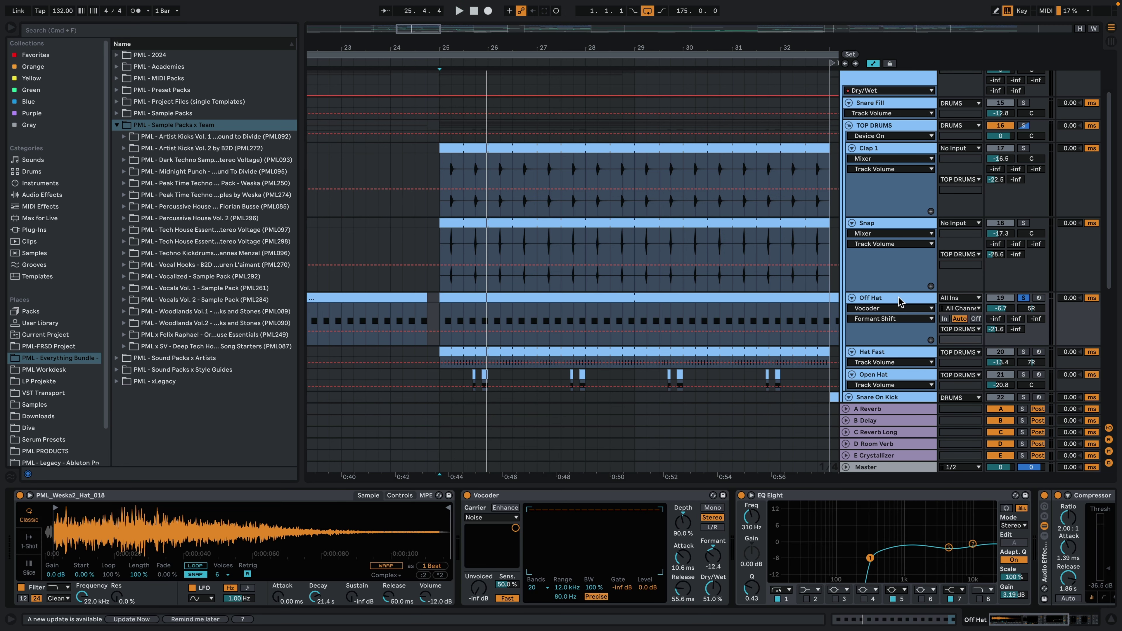
{"action": "left_click", "coordinate": [1074, 623]}
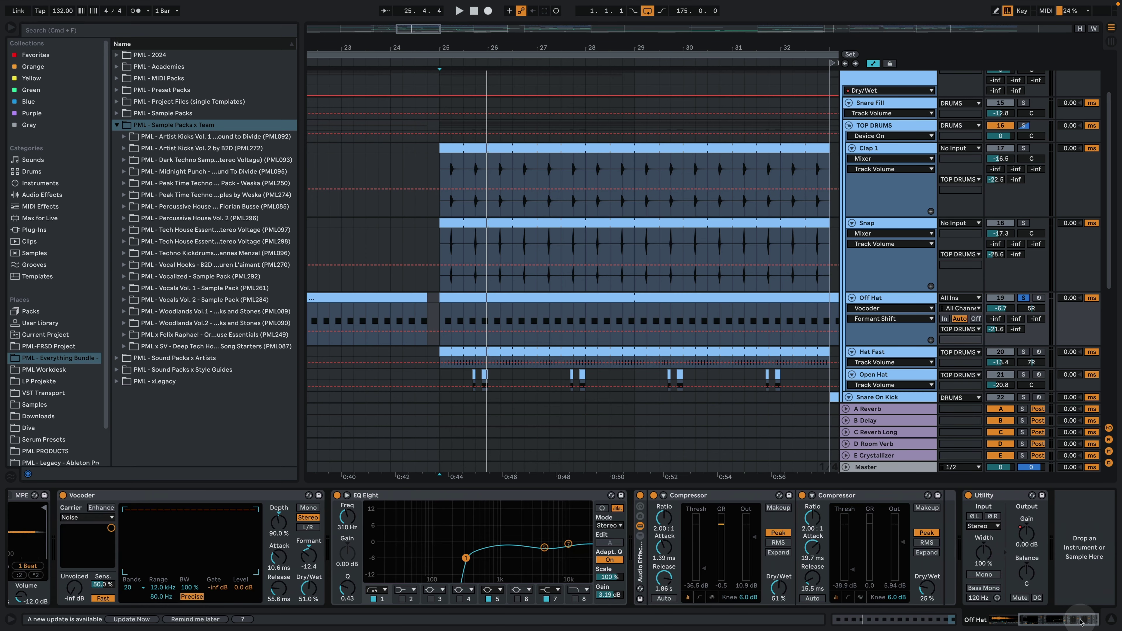
{"action": "left_click_drag", "start_coordinate": [1081, 622], "coordinate": [979, 623]}
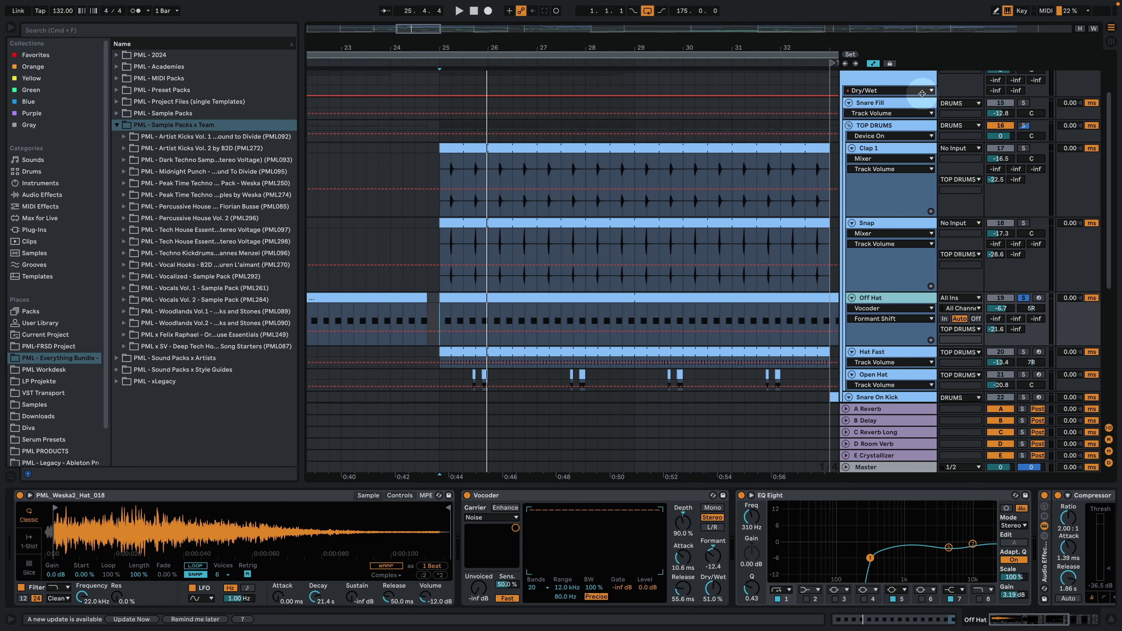
{"action": "left_click", "coordinate": [896, 127]}
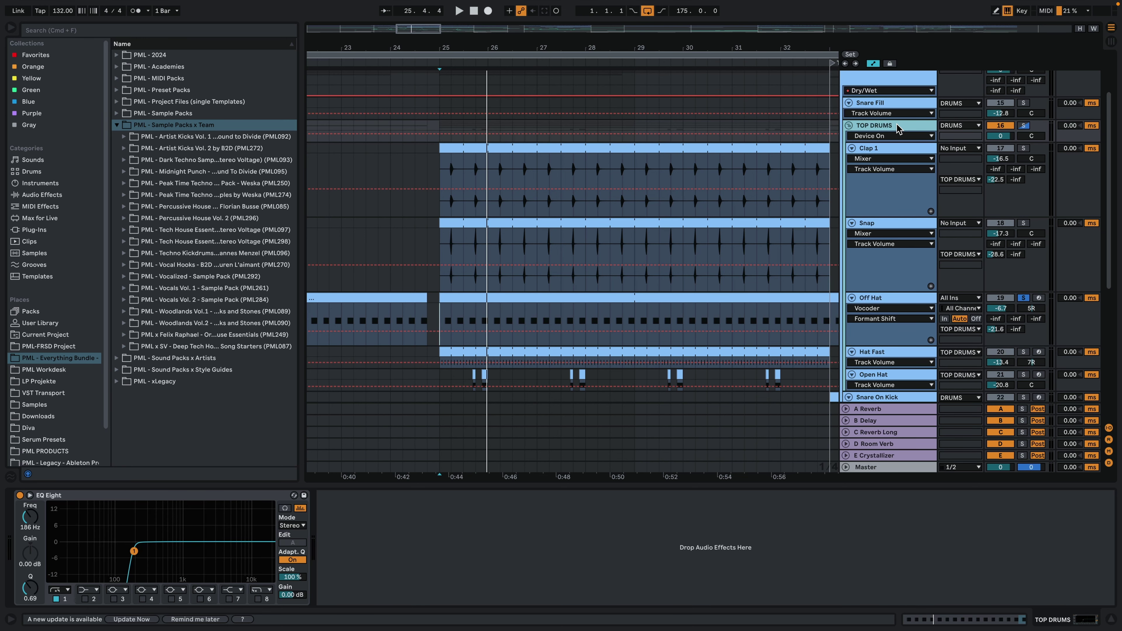
Compare the DRUMS group's reverb bypassed and active while playing from bar 25.
{"action": "scroll", "coordinate": [906, 173], "scroll_direction": "up", "scroll_amount": 2}
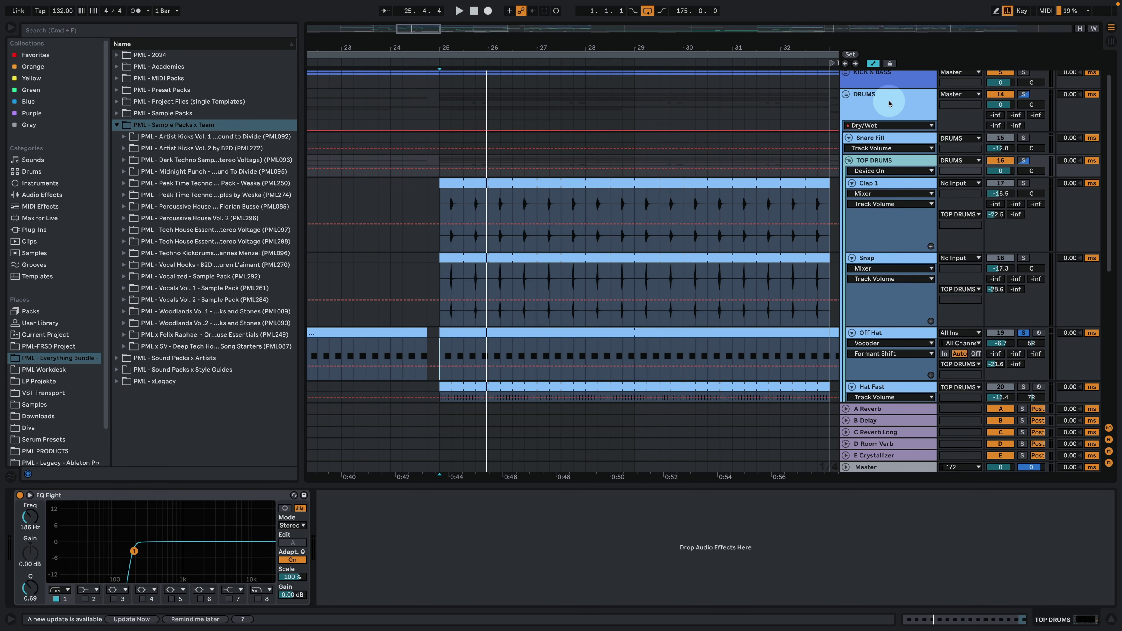
{"action": "left_click", "coordinate": [889, 103]}
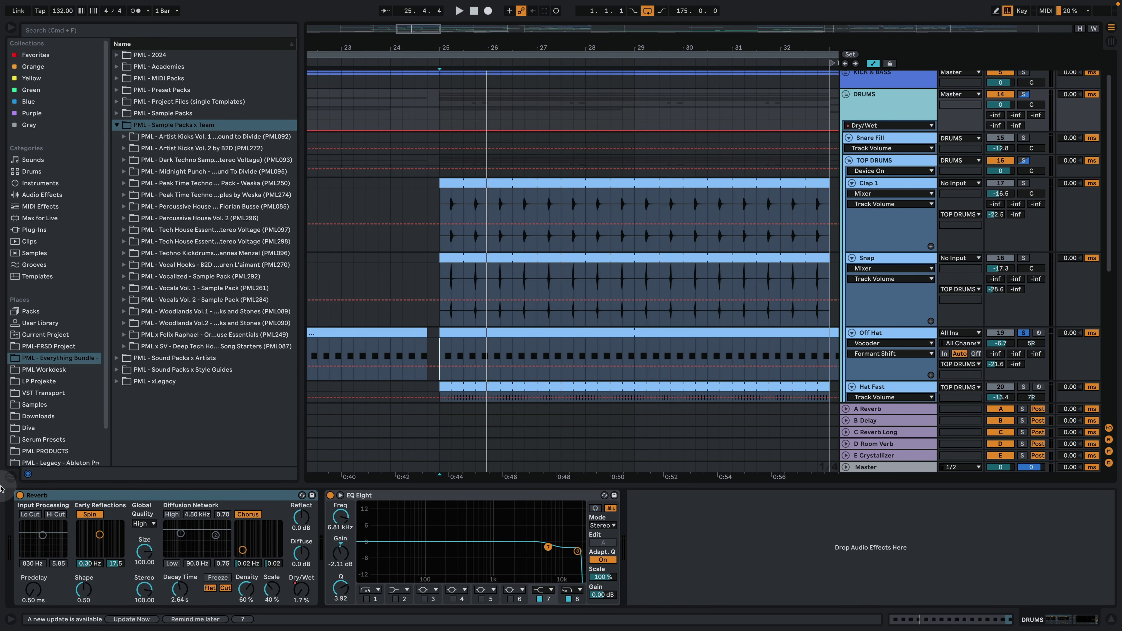
{"action": "key", "text": "space"}
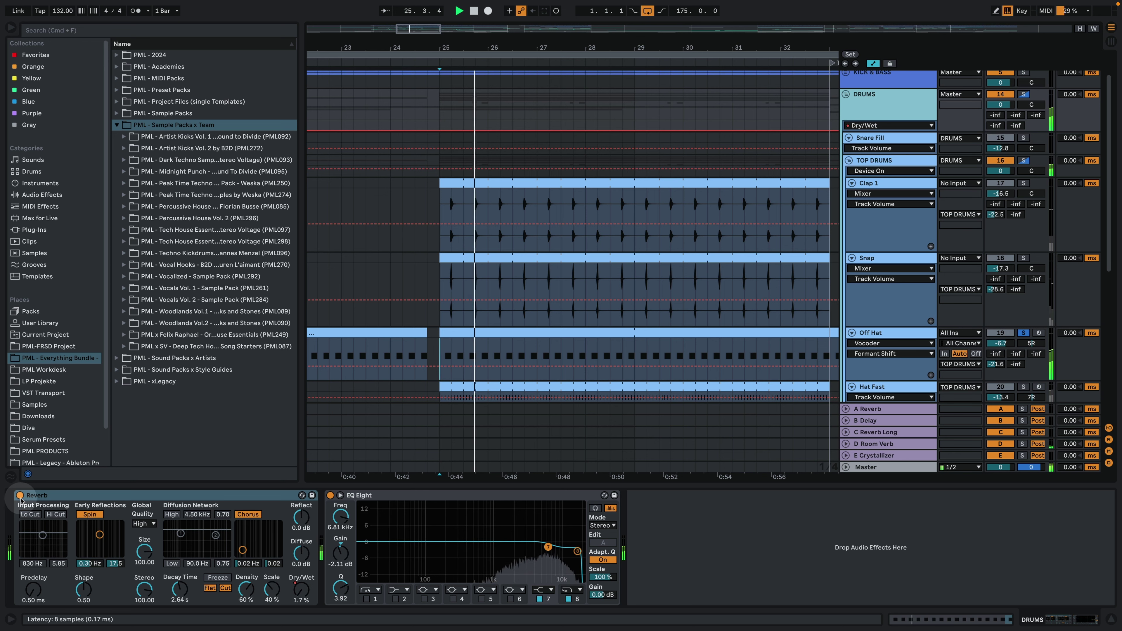
{"action": "left_click", "coordinate": [20, 496]}
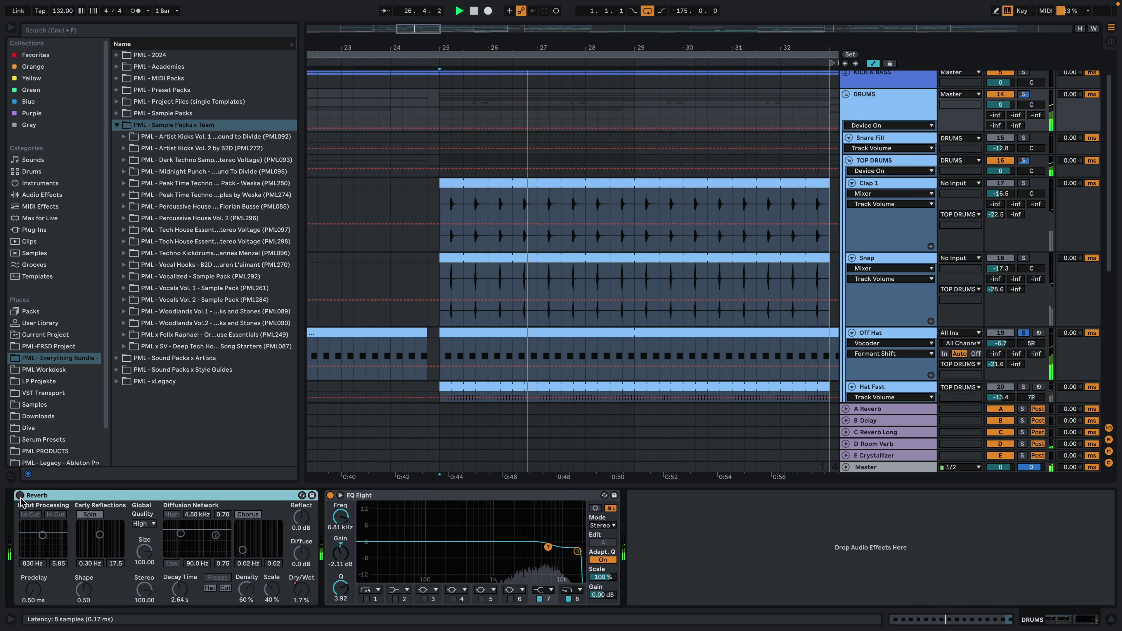
{"action": "key", "text": "space"}
{"action": "left_click", "coordinate": [20, 496]}
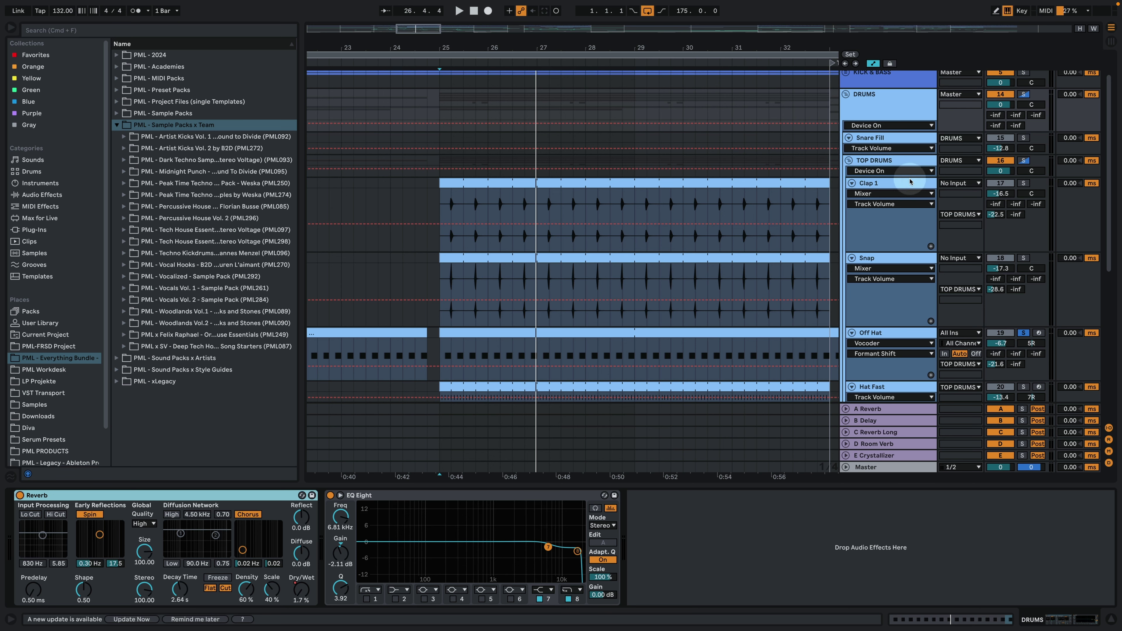
Solo Hat Fast and display its Serum, EQ Eight and SC 2 chain.
{"action": "scroll", "coordinate": [903, 274], "scroll_direction": "down", "scroll_amount": 3}
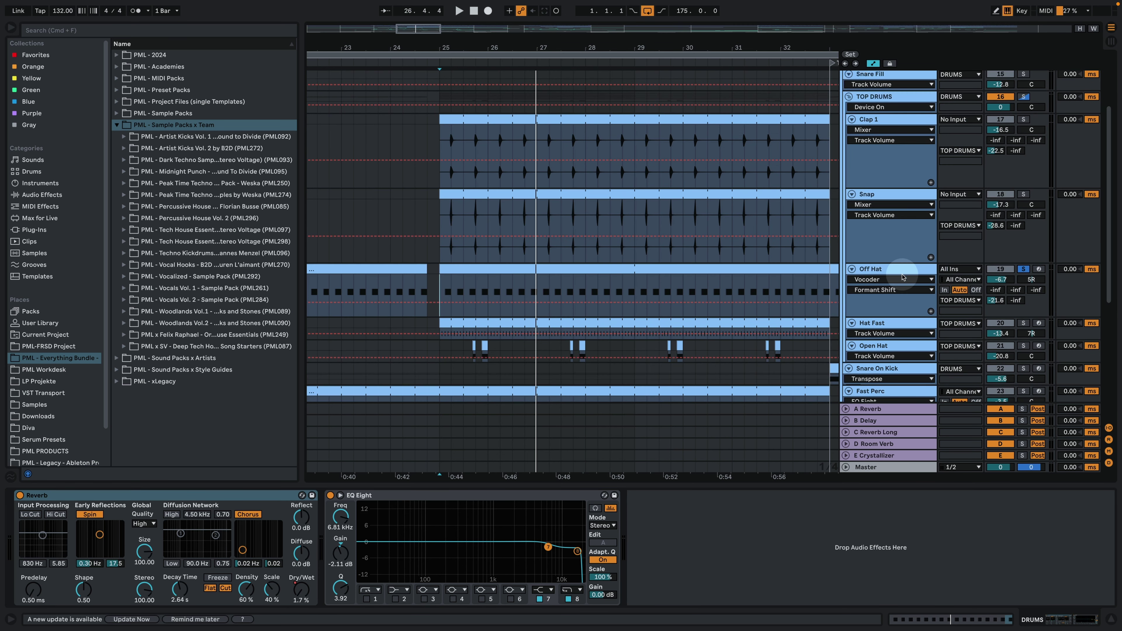
{"action": "key", "text": "space"}
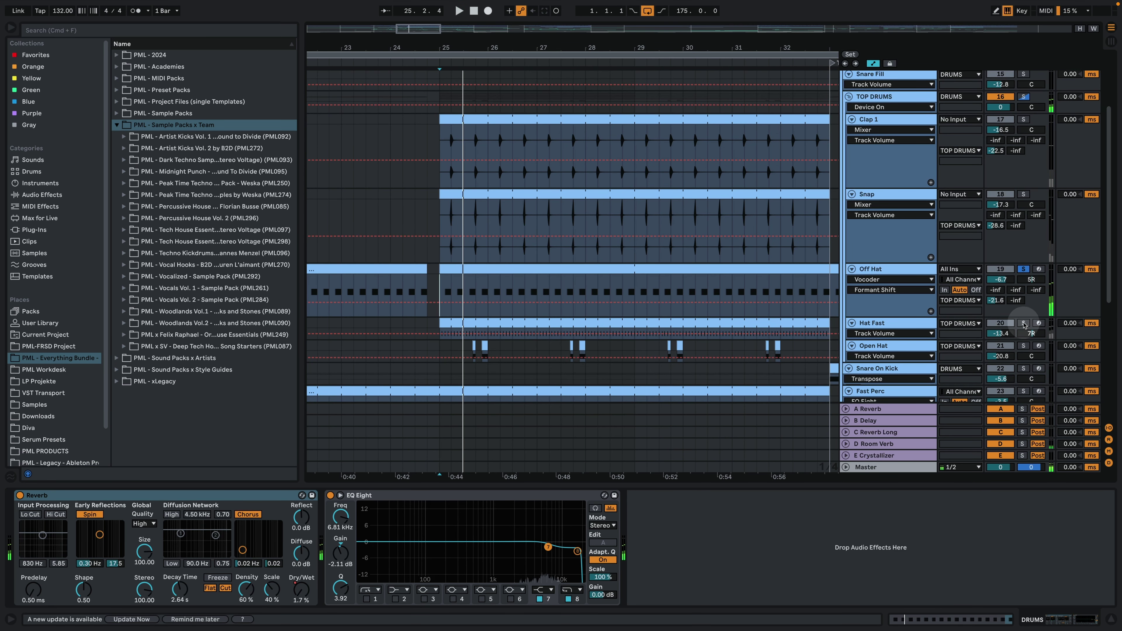
{"action": "left_click", "coordinate": [1023, 324]}
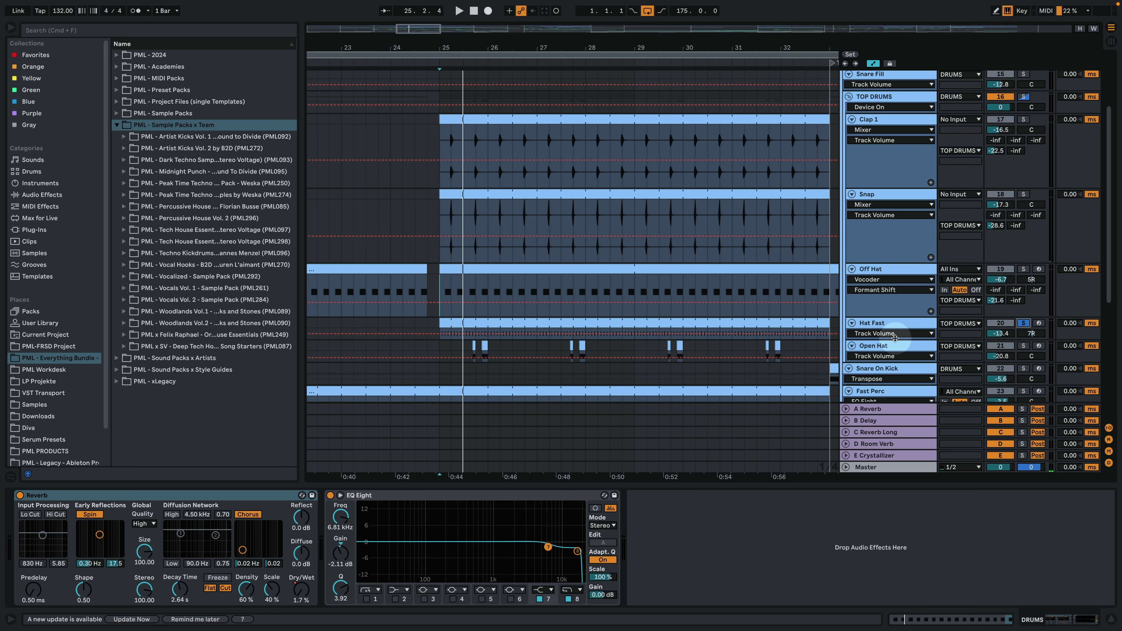
{"action": "left_click", "coordinate": [877, 324]}
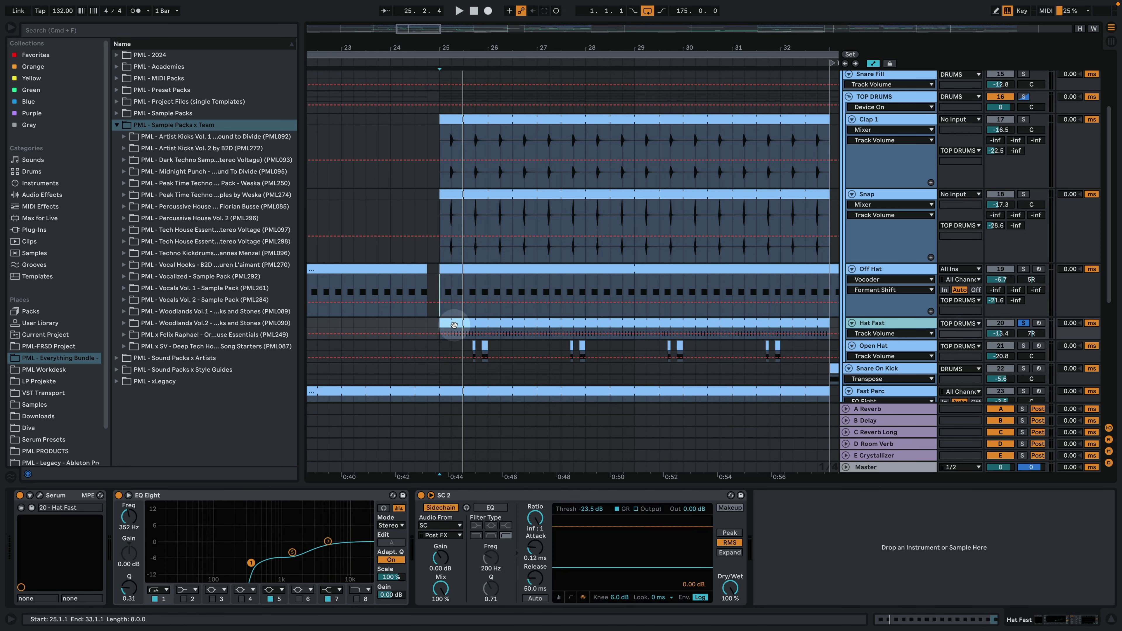
{"action": "key", "text": "space"}
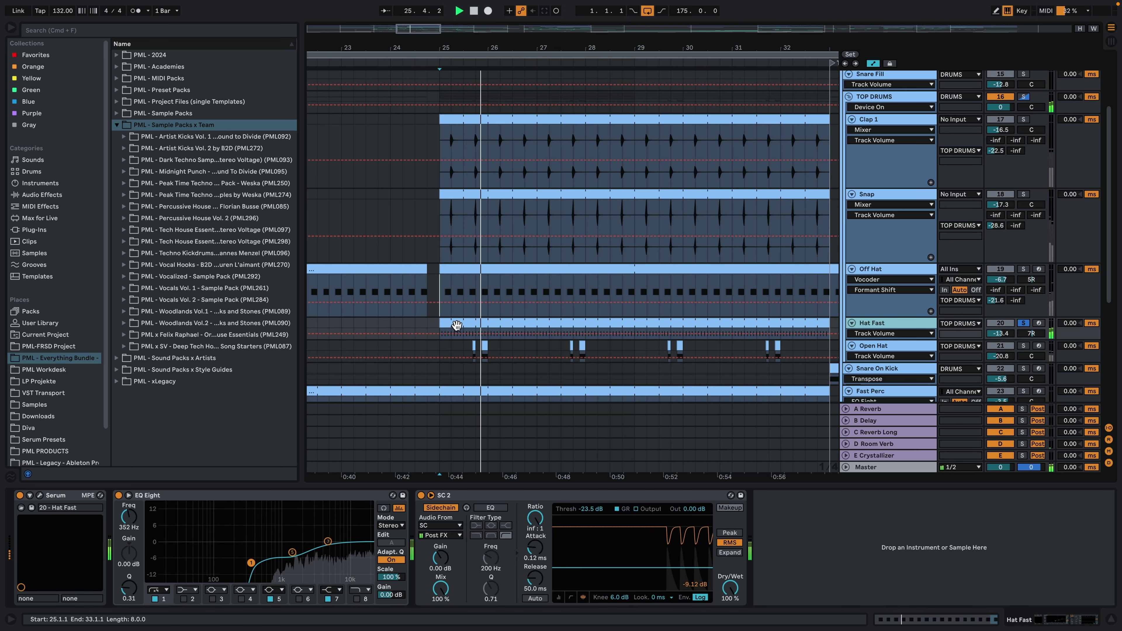
{"action": "key", "text": "space"}
{"action": "left_click", "coordinate": [274, 419]}
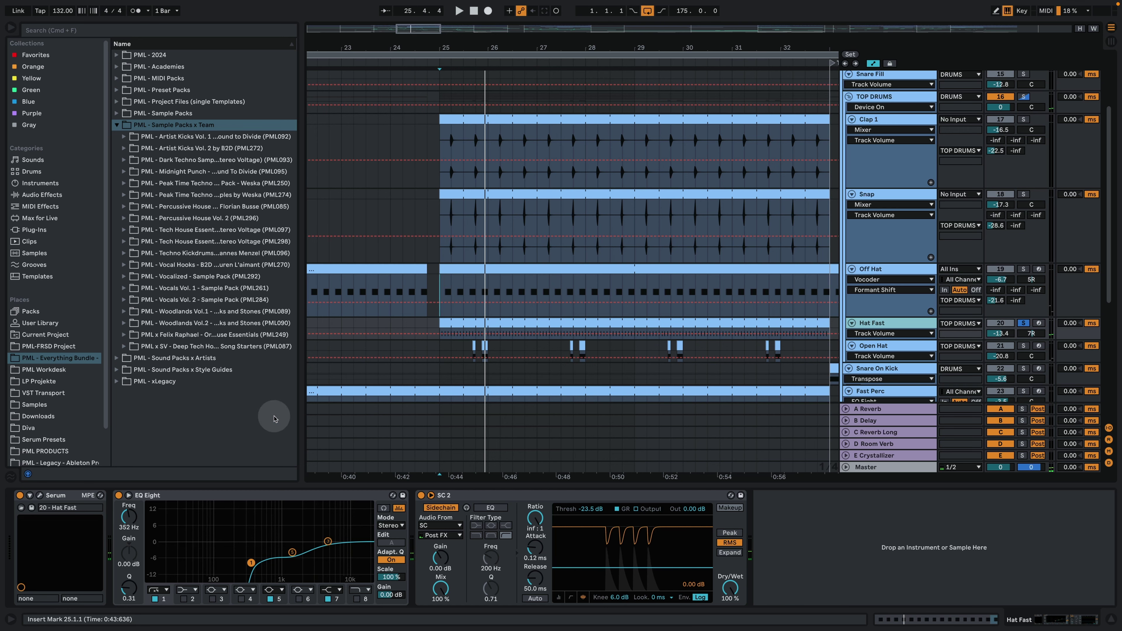
{"action": "double_click", "coordinate": [565, 322]}
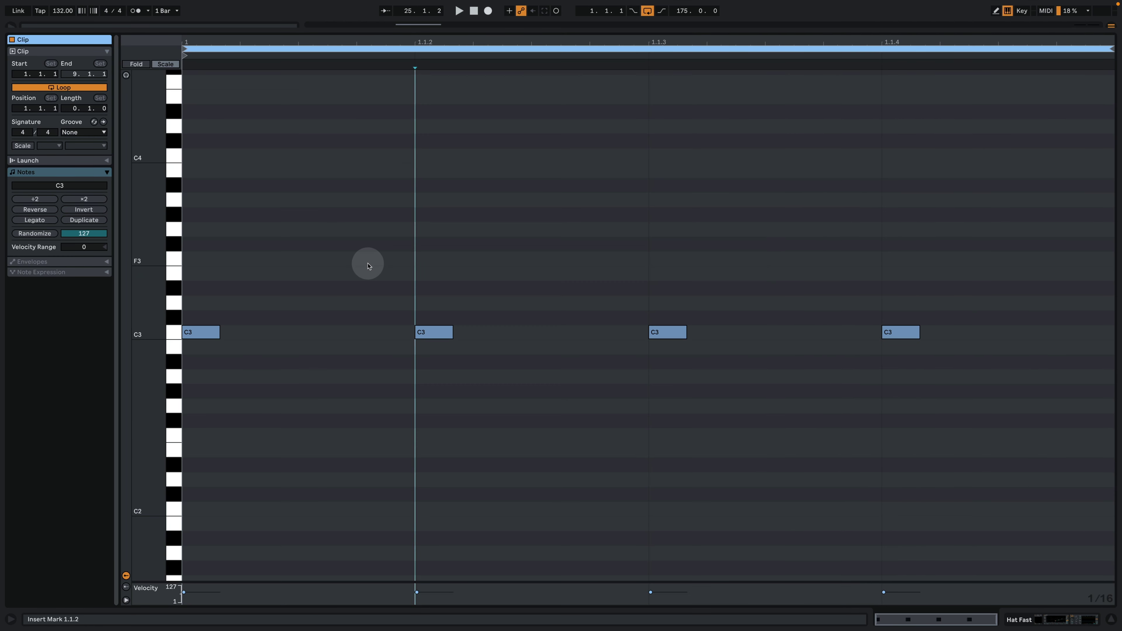
{"action": "right_click", "coordinate": [376, 249]}
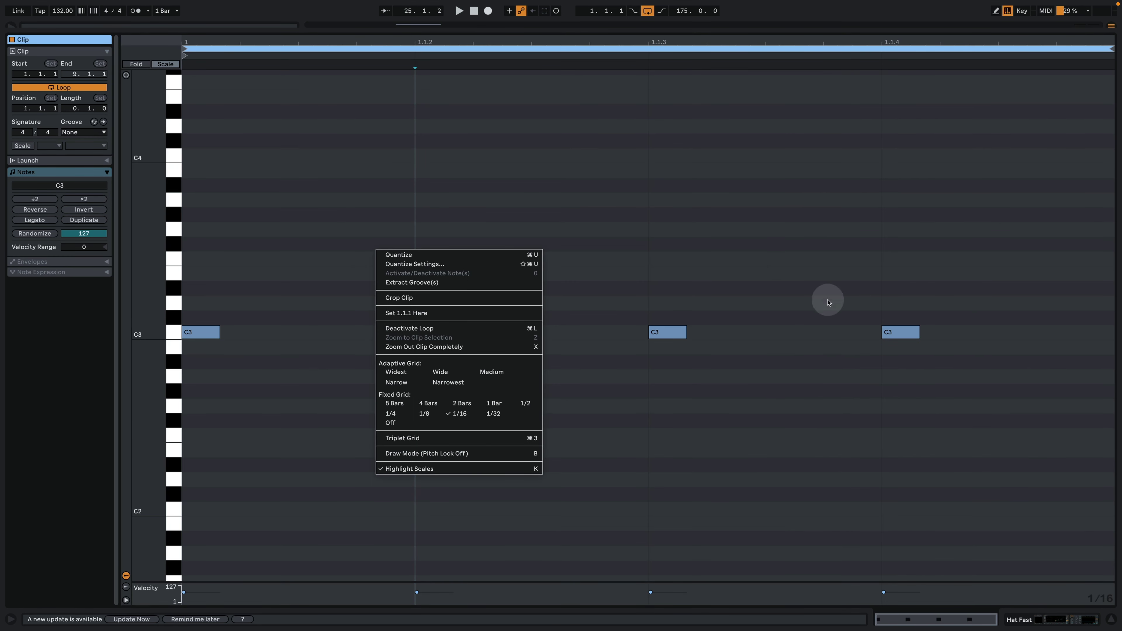
{"action": "left_click", "coordinate": [781, 220]}
{"action": "key", "text": "space"}
{"action": "key", "text": "space"}
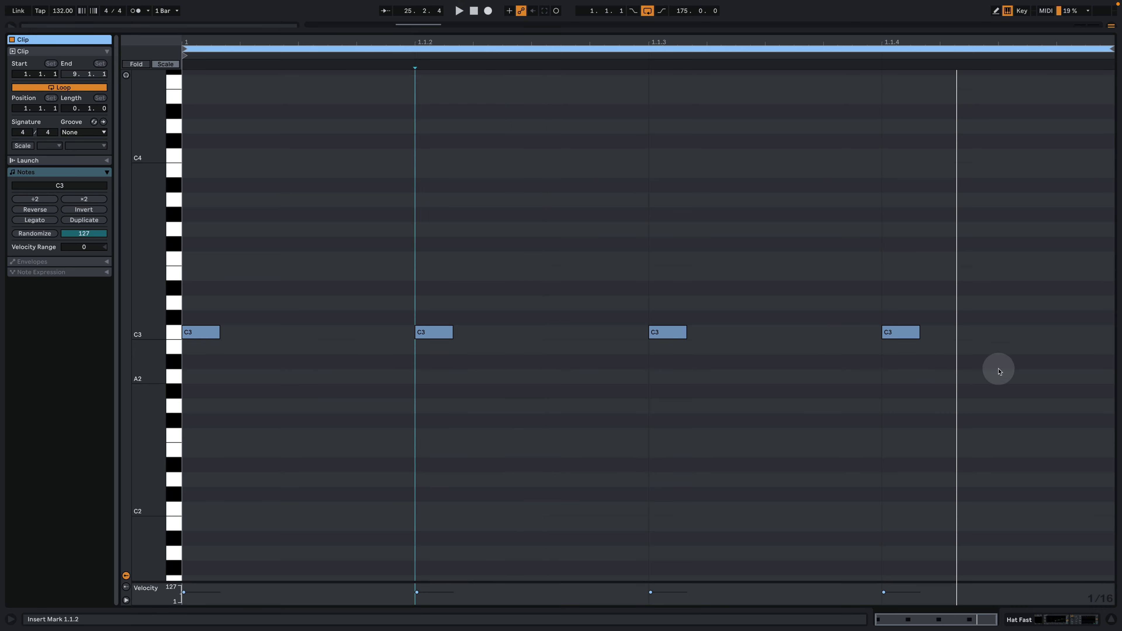
{"action": "left_click_drag", "start_coordinate": [1008, 366], "coordinate": [146, 296]}
{"action": "key", "text": "ctrl+a"}
{"action": "key", "text": "space"}
{"action": "left_click_drag", "start_coordinate": [219, 331], "coordinate": [510, 318]}
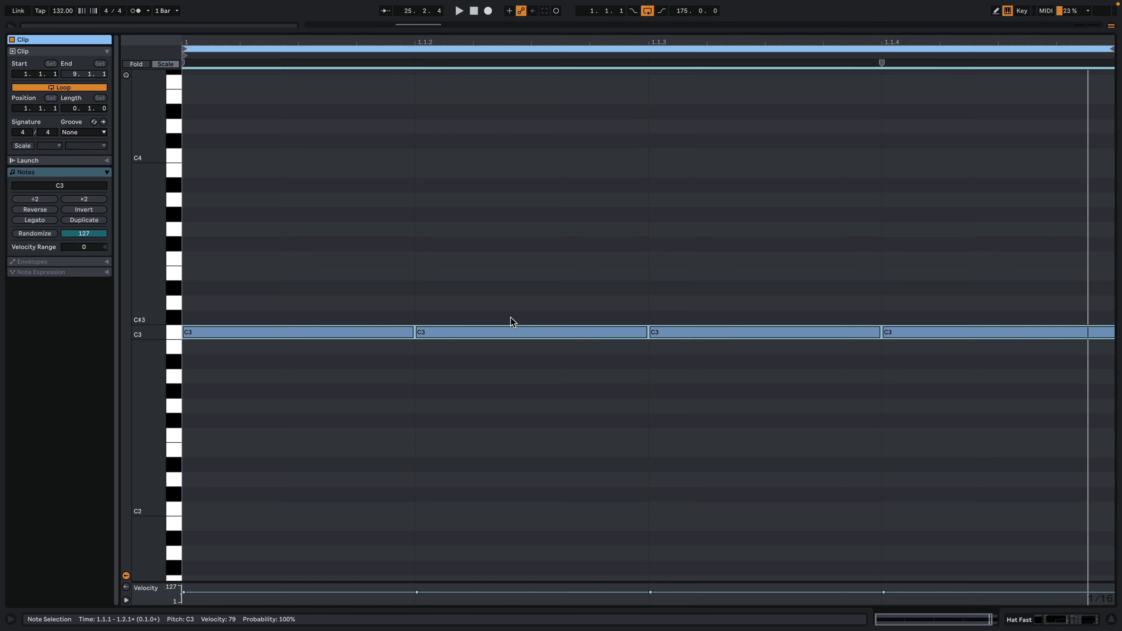
{"action": "key", "text": "ctrl+z"}
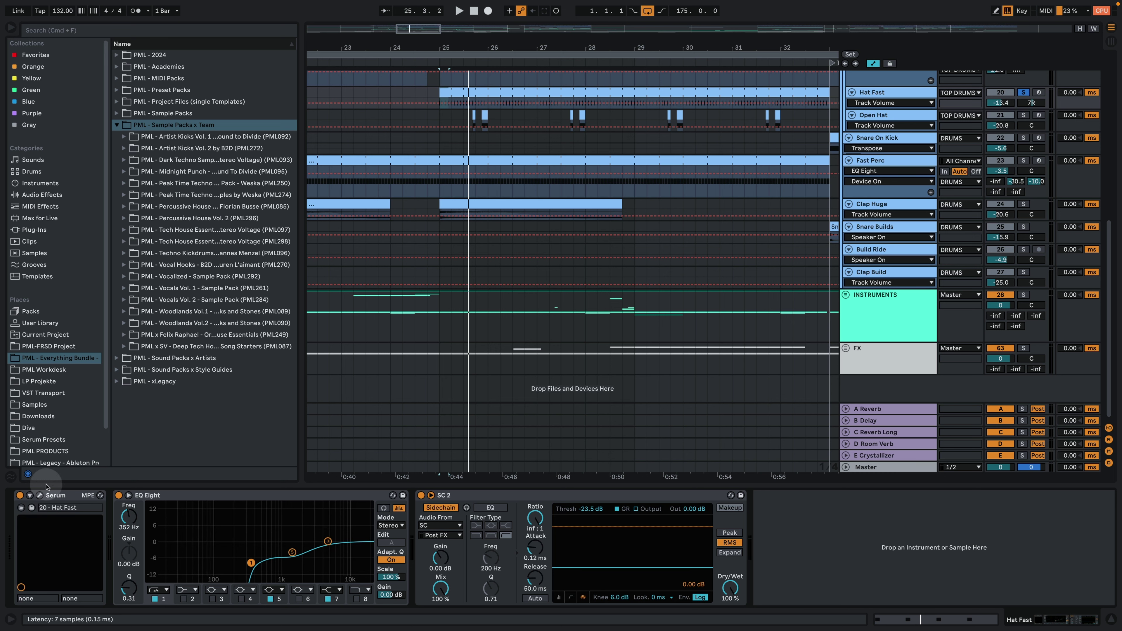
Inspect the Hat Fast Serum patch's envelope 1 modulation while auditioning it.
{"action": "left_click", "coordinate": [40, 495]}
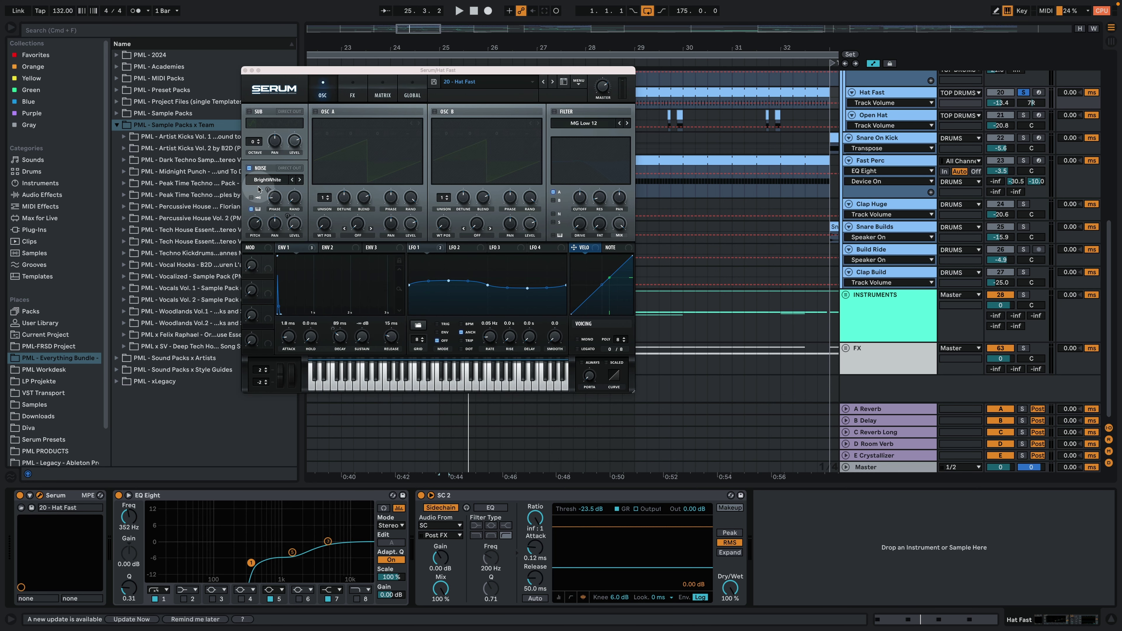
{"action": "left_click", "coordinate": [286, 248]}
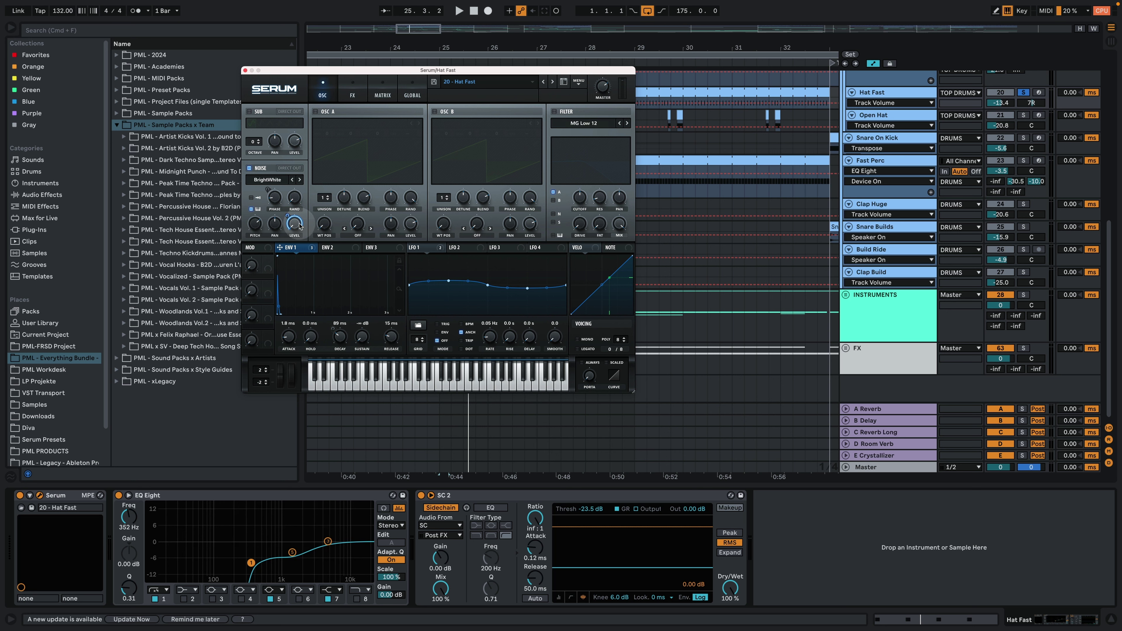
{"action": "key", "text": "space"}
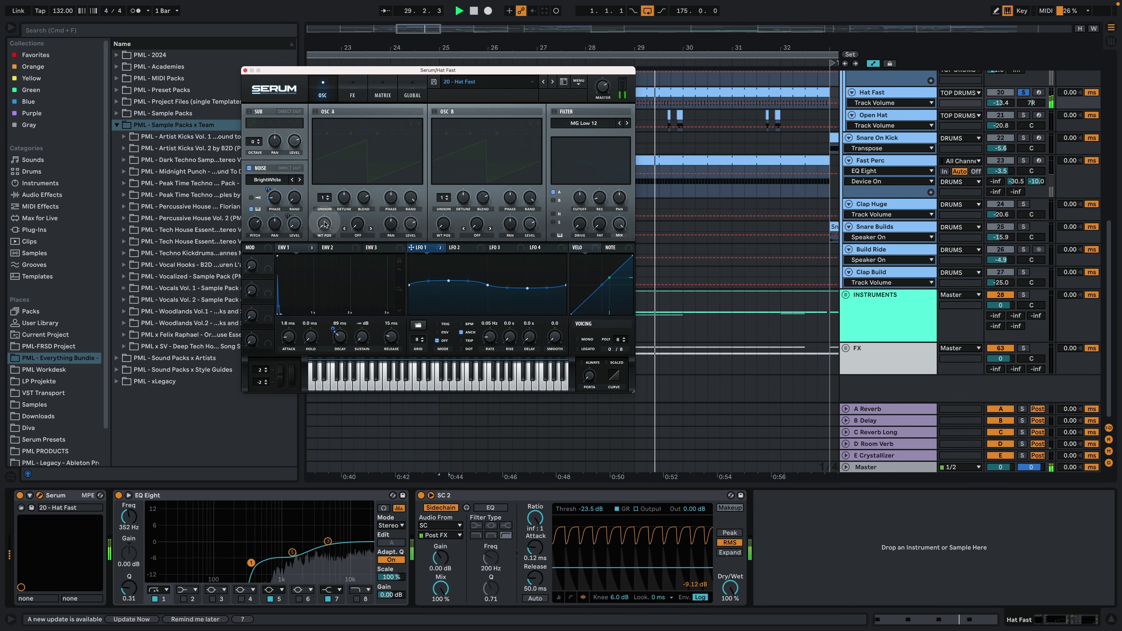
{"action": "key", "text": "space"}
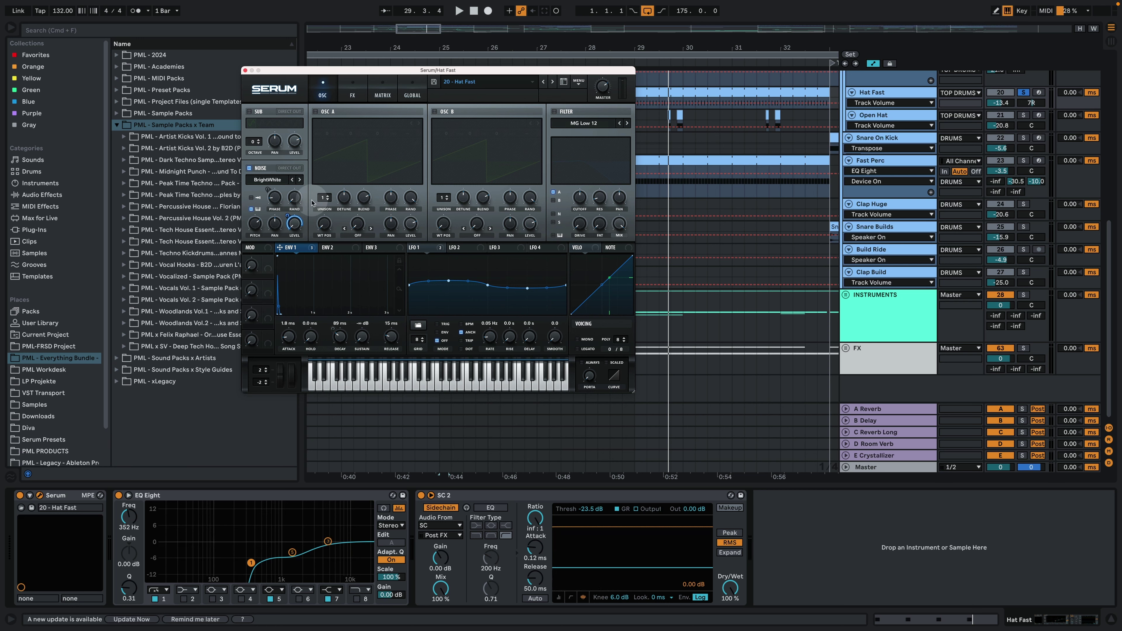
A/B the Hat Fast EQ Eight during playback and close the Serum window.
{"action": "key", "text": "space"}
{"action": "key", "text": "space"}
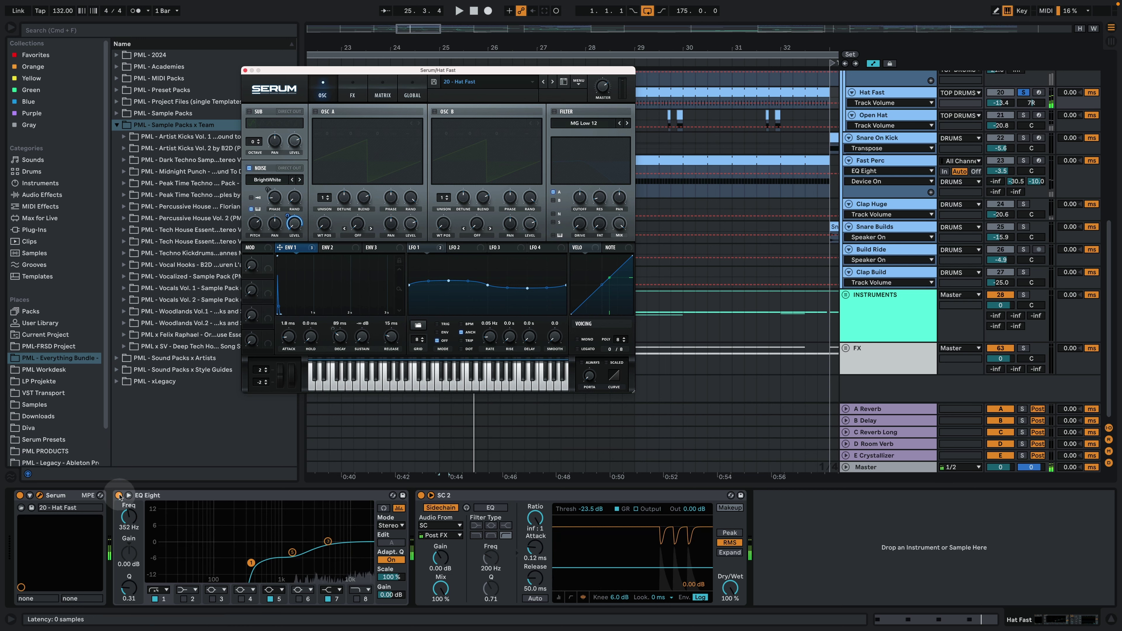
{"action": "left_click", "coordinate": [118, 495]}
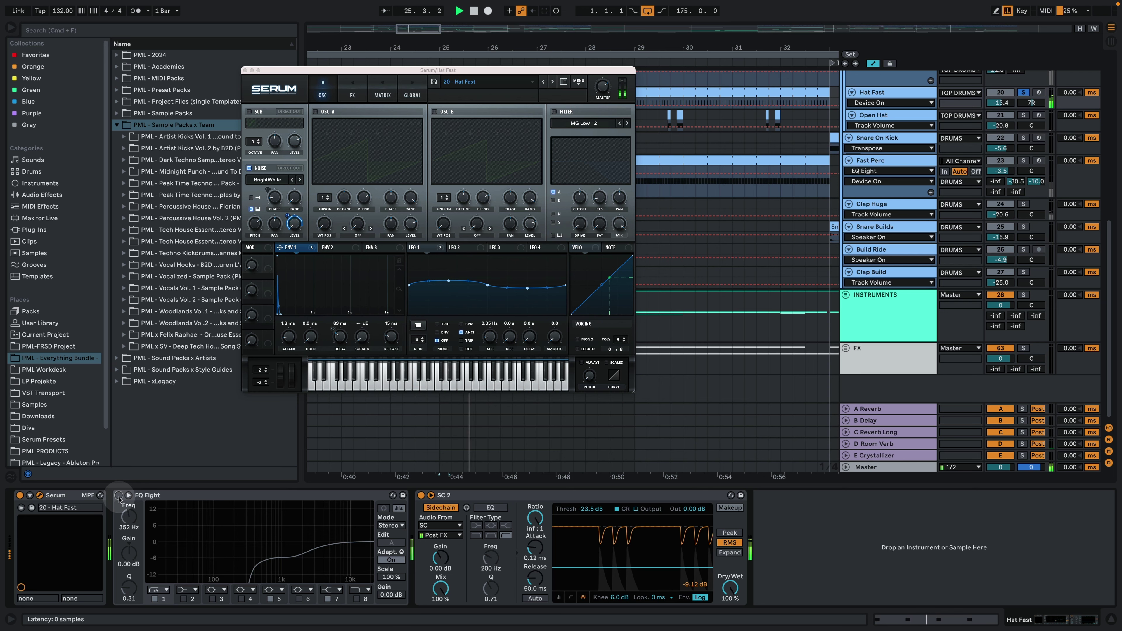
{"action": "left_click", "coordinate": [118, 496]}
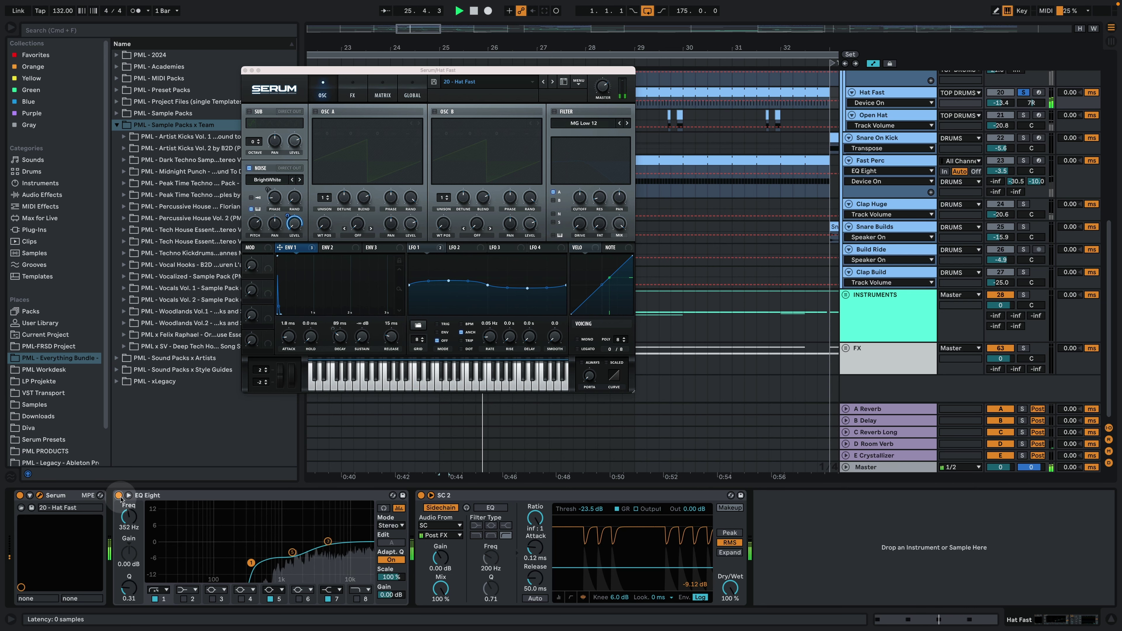
{"action": "left_click", "coordinate": [245, 71]}
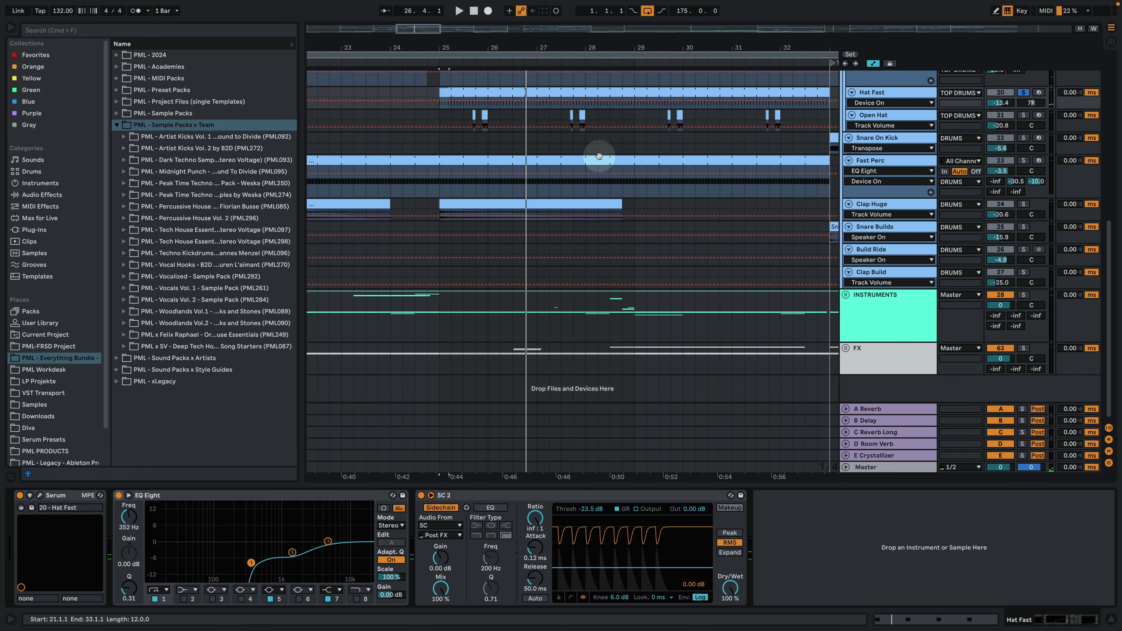
Audition Fast Perc soloed, unsolo it, and solo the Open Hat track.
{"action": "left_click", "coordinate": [1023, 161]}
{"action": "key", "text": "space"}
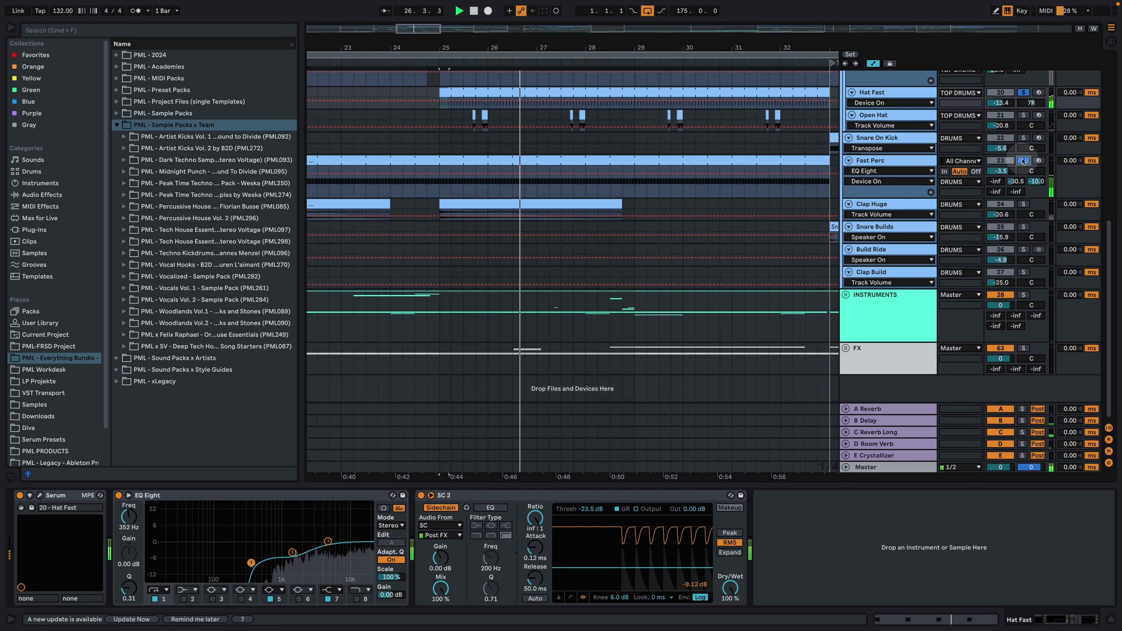
{"action": "left_click", "coordinate": [1024, 161]}
{"action": "scroll", "coordinate": [905, 212], "scroll_direction": "up", "scroll_amount": 4}
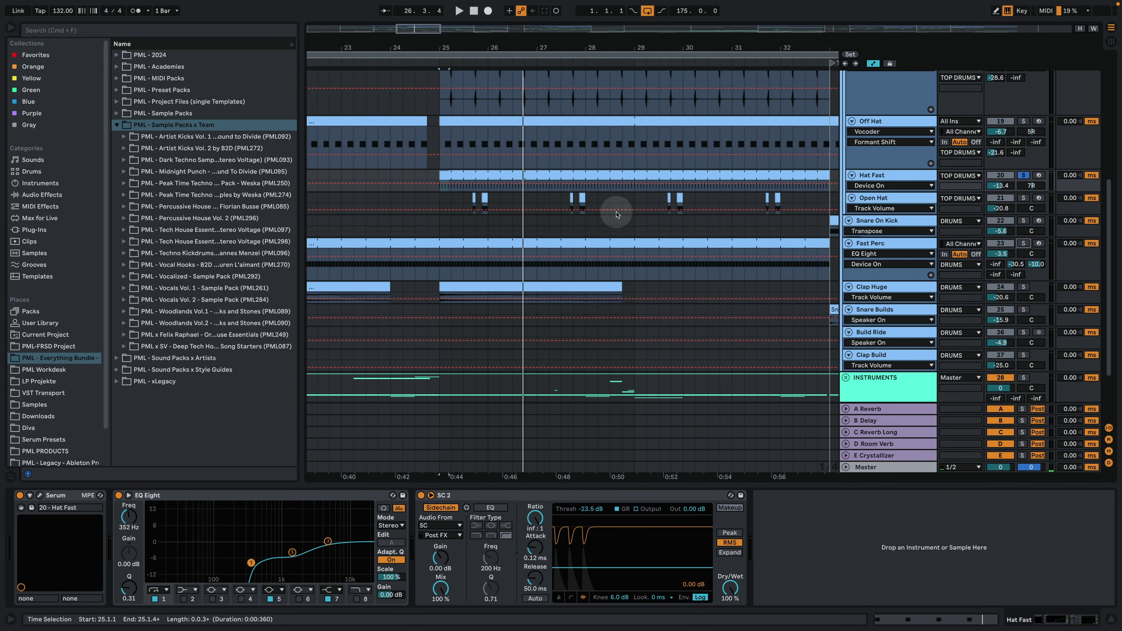
{"action": "scroll", "coordinate": [613, 246], "scroll_direction": "up", "scroll_amount": 2}
{"action": "left_click", "coordinate": [897, 242]}
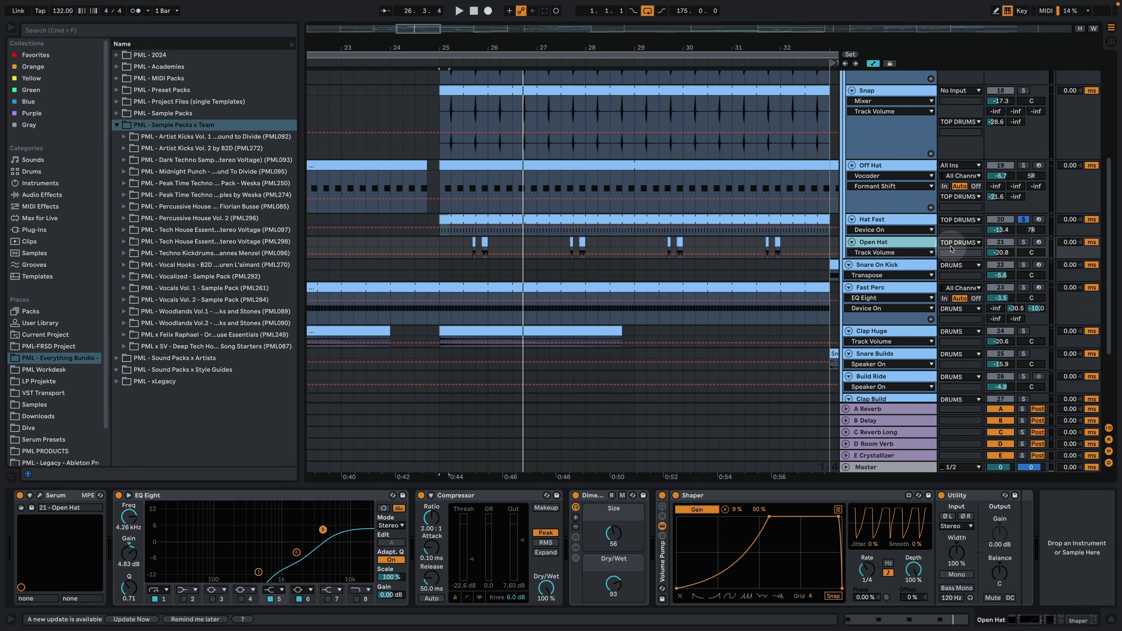
{"action": "left_click", "coordinate": [1023, 242]}
{"action": "left_click", "coordinate": [878, 244]}
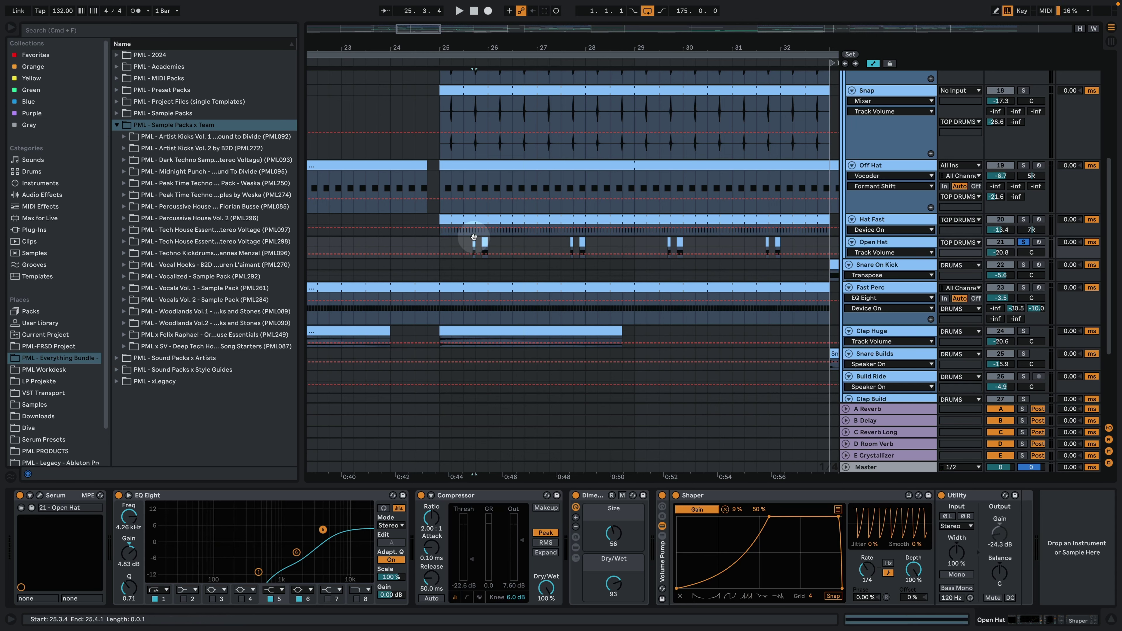
{"action": "left_click", "coordinate": [447, 250]}
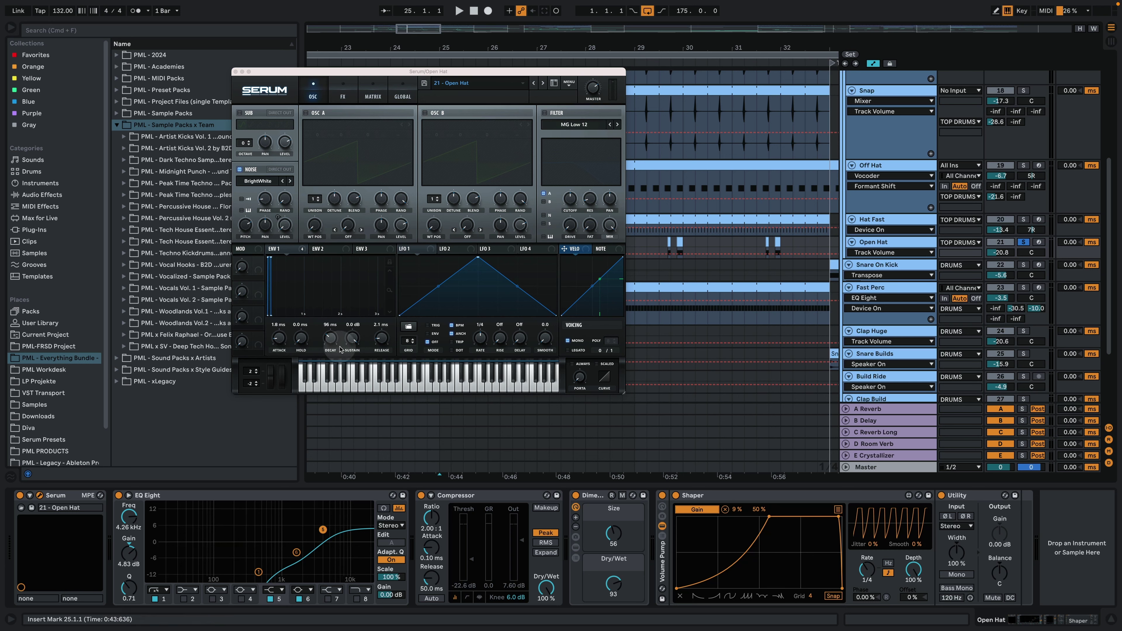
{"action": "left_click", "coordinate": [294, 254]}
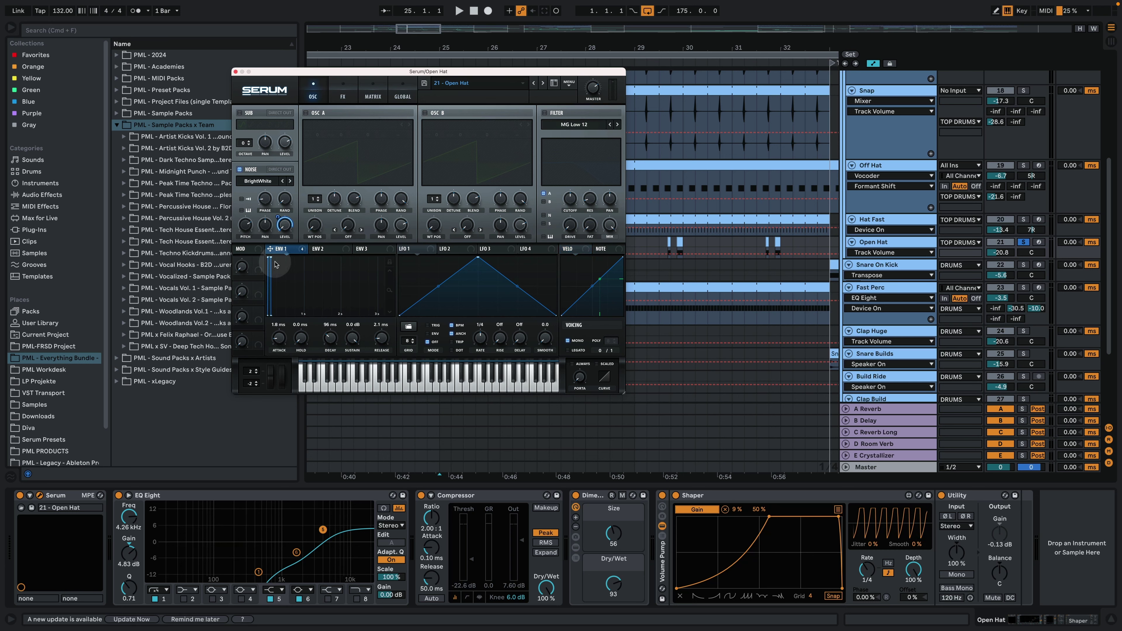
{"action": "left_click", "coordinate": [235, 72]}
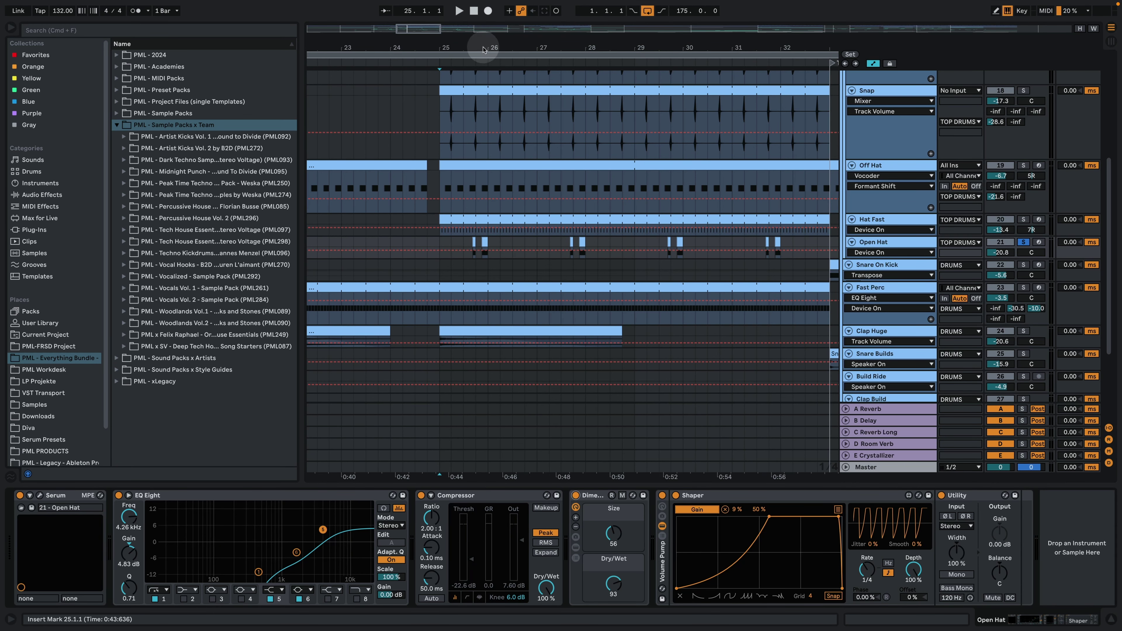
{"action": "left_click_drag", "start_coordinate": [474, 42], "coordinate": [475, 44]}
{"action": "left_click", "coordinate": [473, 240]}
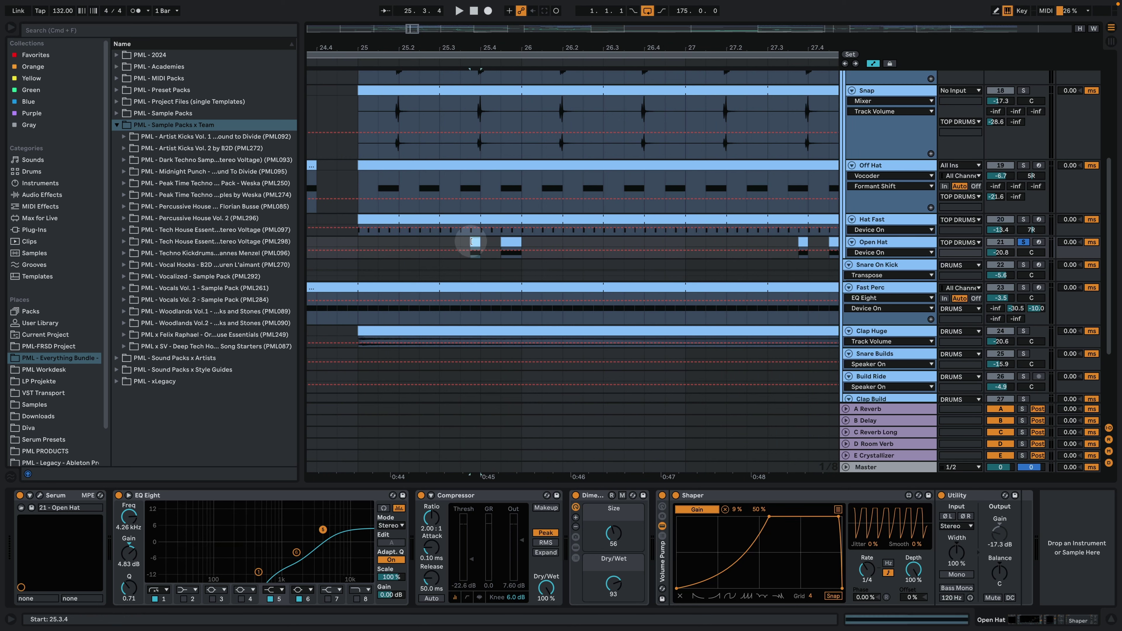
{"action": "key", "text": "space"}
{"action": "left_click", "coordinate": [575, 496]}
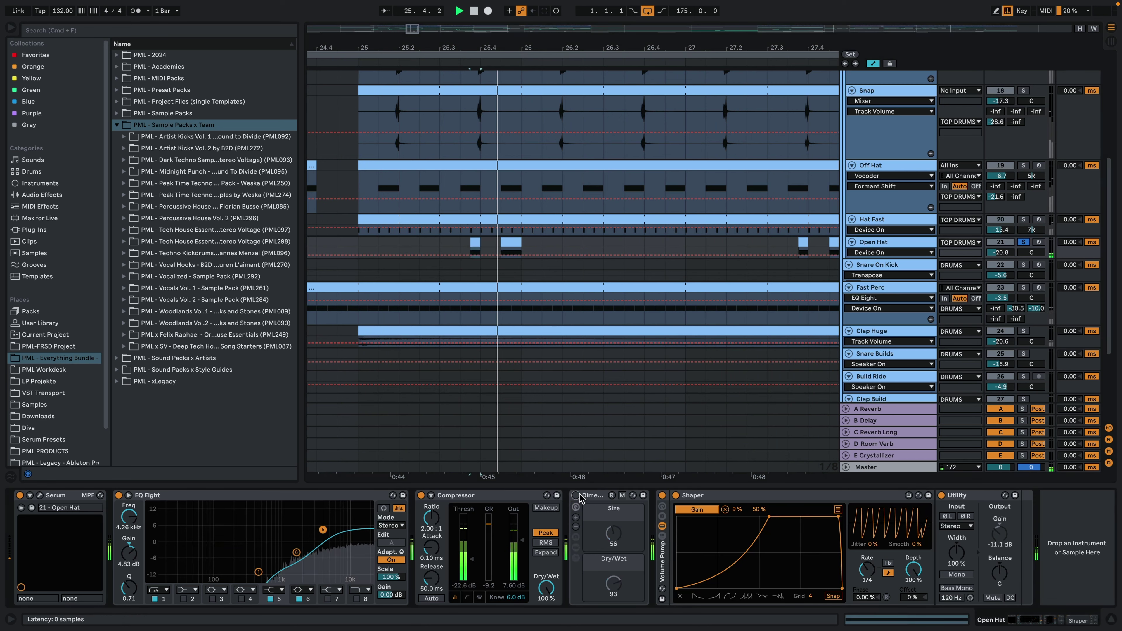
{"action": "left_click", "coordinate": [575, 496]}
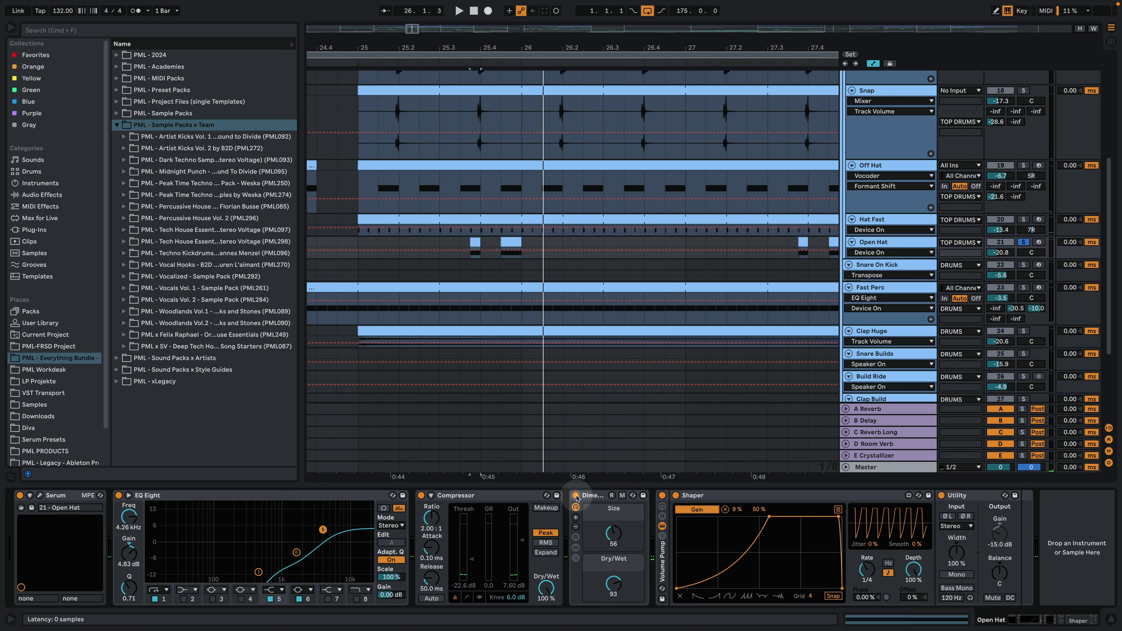
{"action": "left_click", "coordinate": [575, 495]}
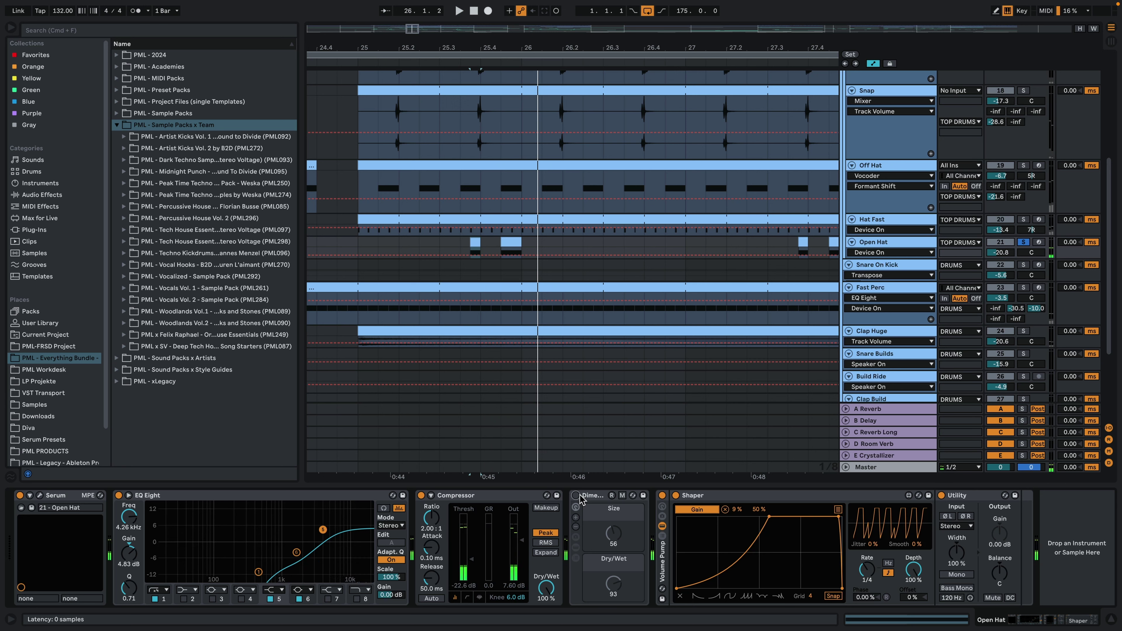
{"action": "left_click", "coordinate": [575, 495]}
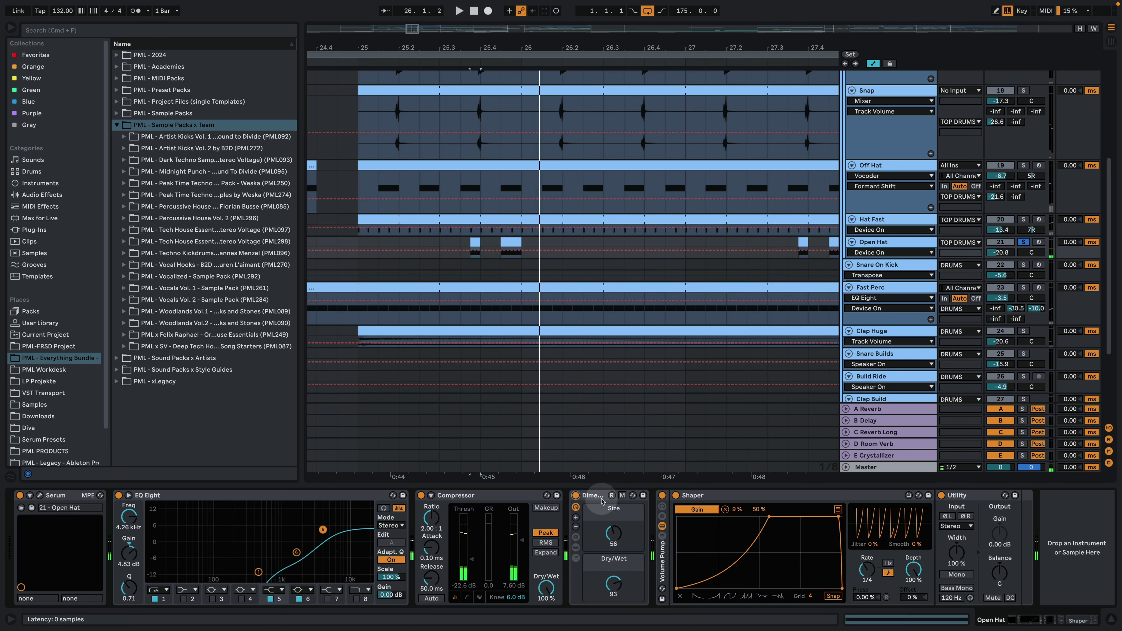
{"action": "key", "text": "space"}
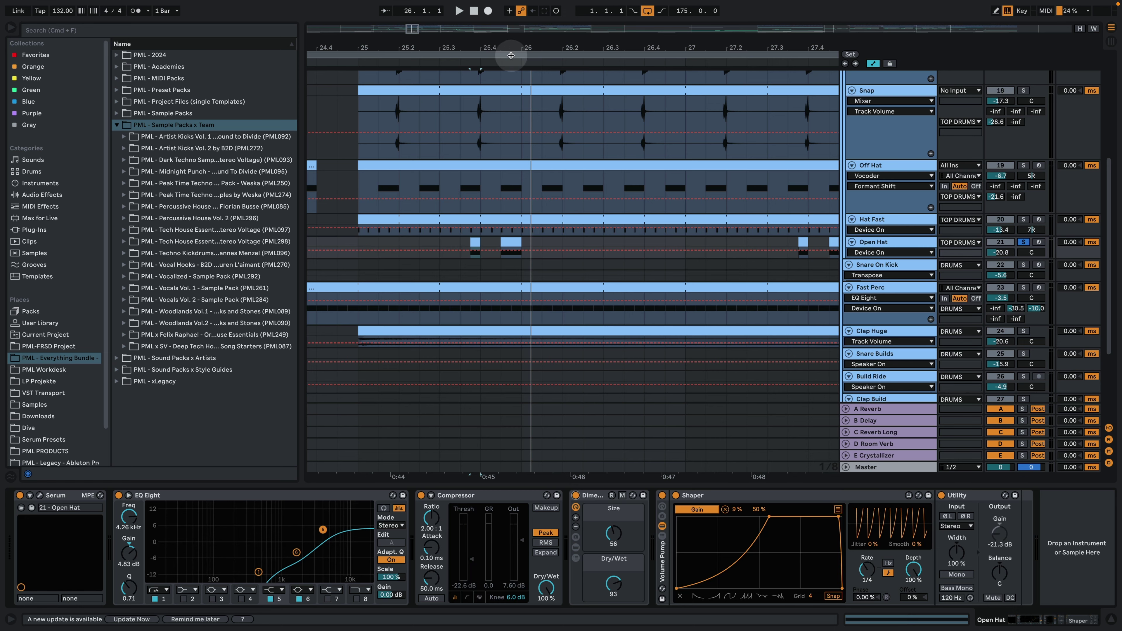
{"action": "left_click_drag", "start_coordinate": [509, 45], "coordinate": [504, 13]}
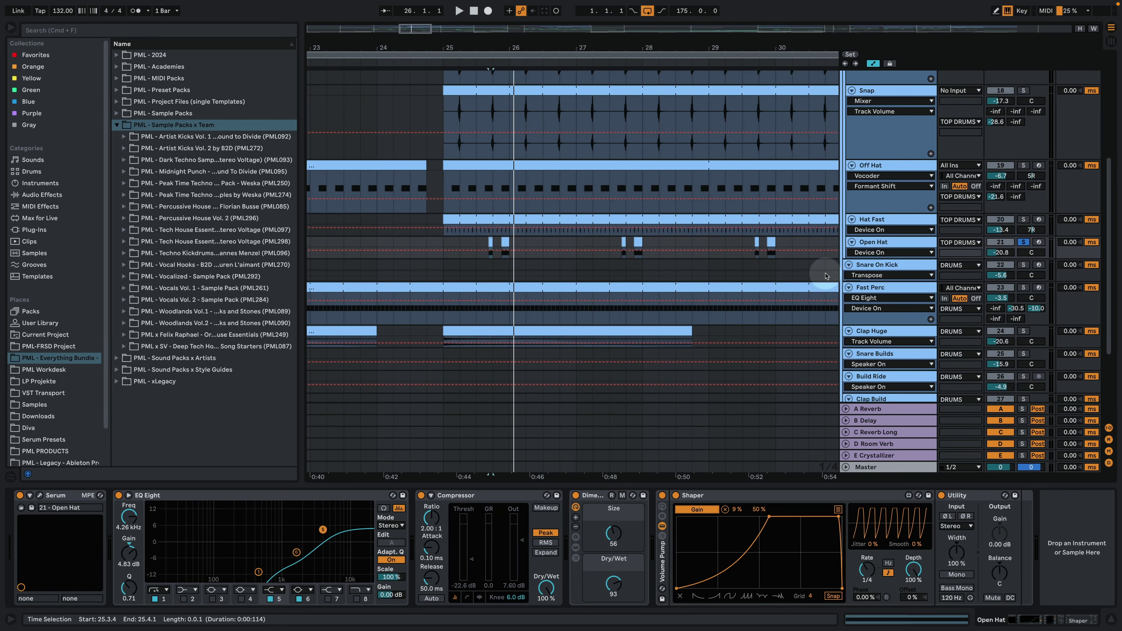
{"action": "scroll", "coordinate": [939, 308], "scroll_direction": "down", "scroll_amount": 3}
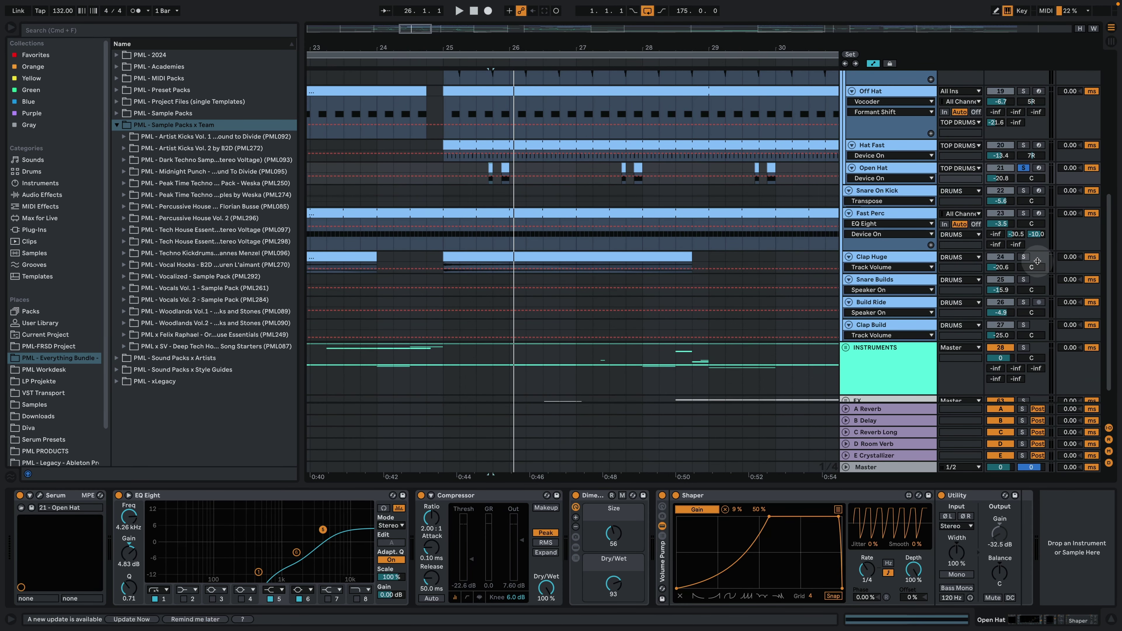
Return from Clap Huge's devices to Open Hat's and zoom in on bars 25–27.
{"action": "left_click", "coordinate": [891, 256]}
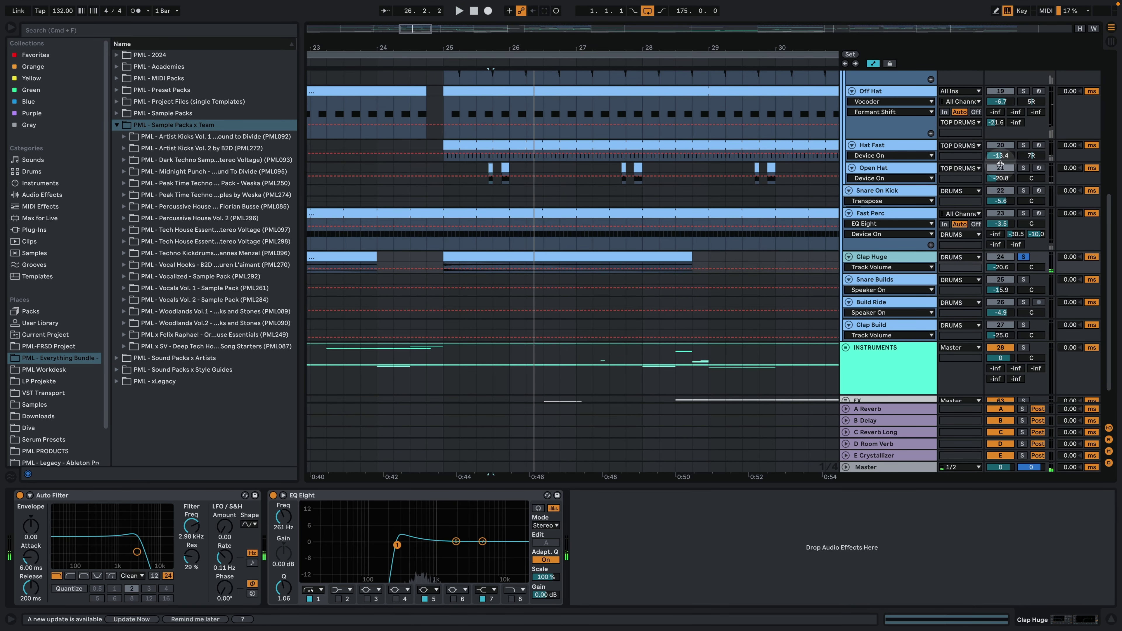
{"action": "left_click", "coordinate": [886, 168]}
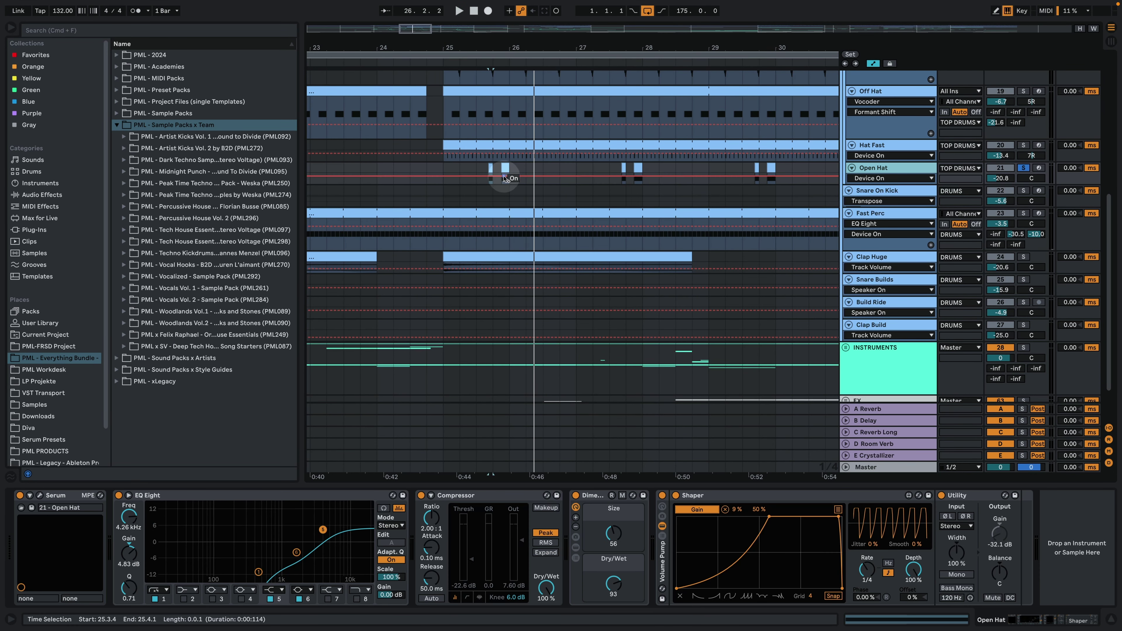
{"action": "scroll", "coordinate": [450, 172], "scroll_direction": "up", "scroll_amount": 2}
{"action": "left_click_drag", "start_coordinate": [487, 47], "coordinate": [509, 75]}
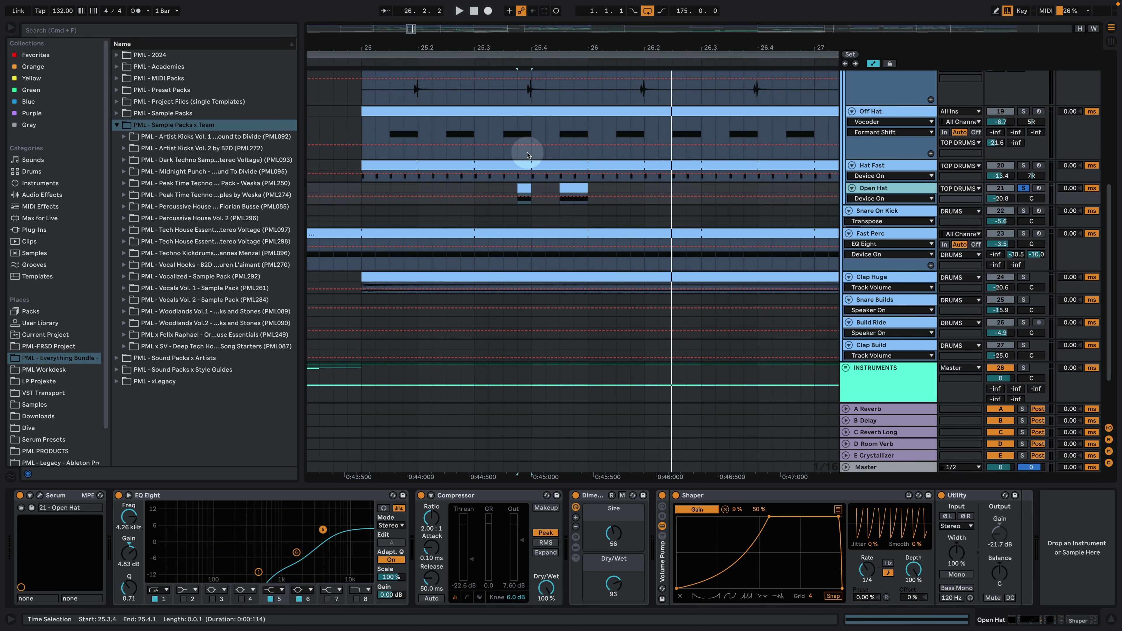
{"action": "left_click_drag", "start_coordinate": [528, 155], "coordinate": [475, 154]}
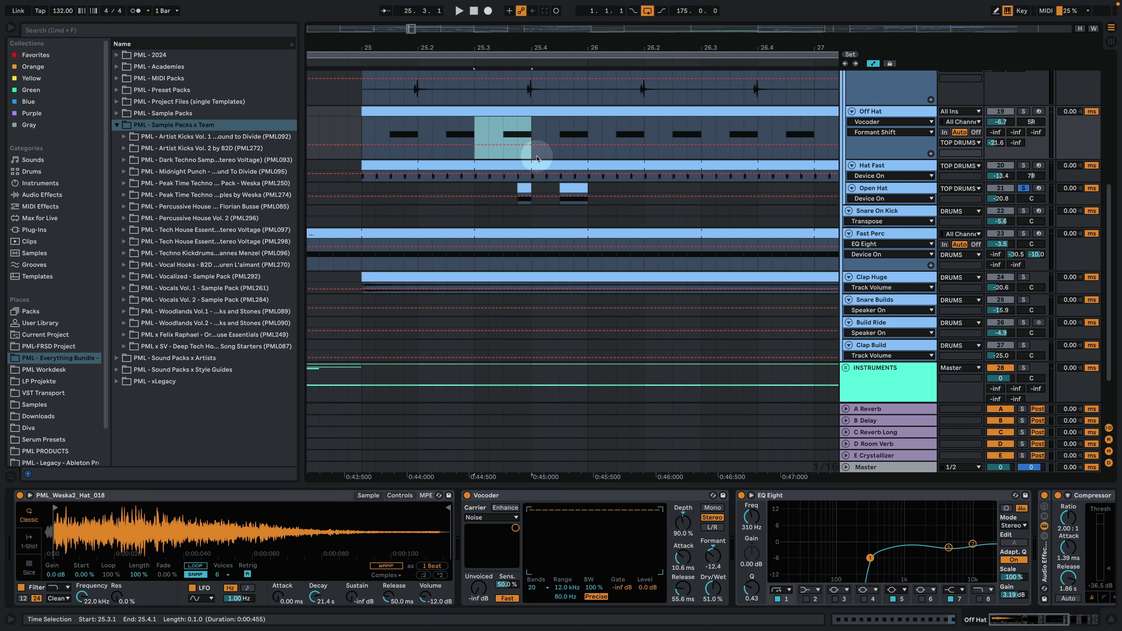
Unsolo Open Hat, play from bar 25 inspecting its clips, and zoom out to bars 24–31.
{"action": "left_click", "coordinate": [361, 188]}
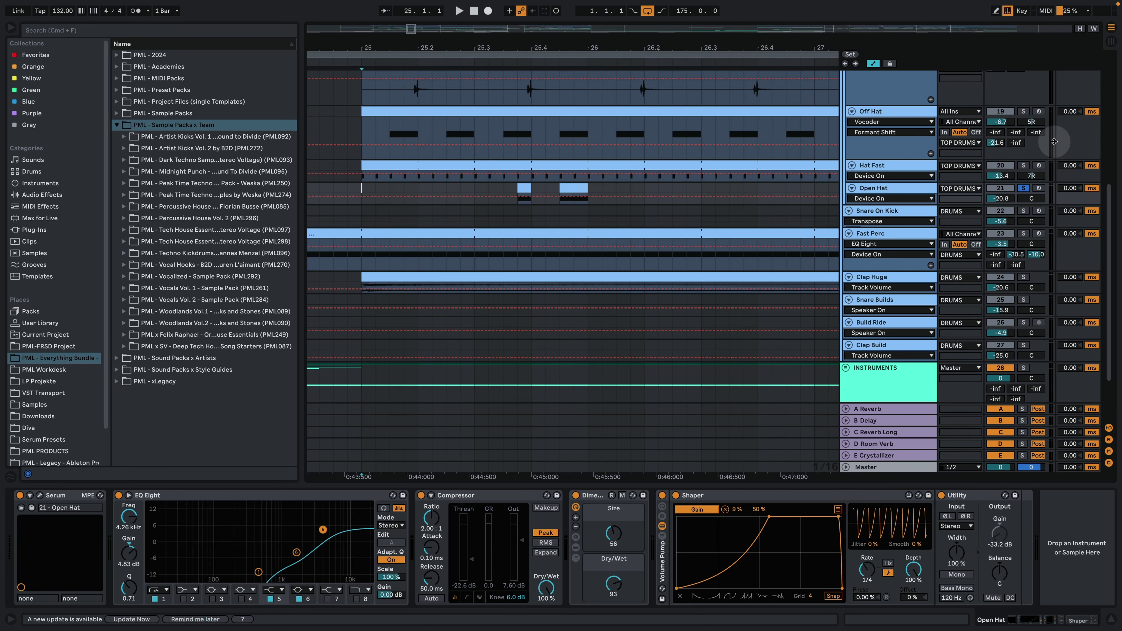
{"action": "left_click", "coordinate": [1023, 189]}
{"action": "key", "text": "space"}
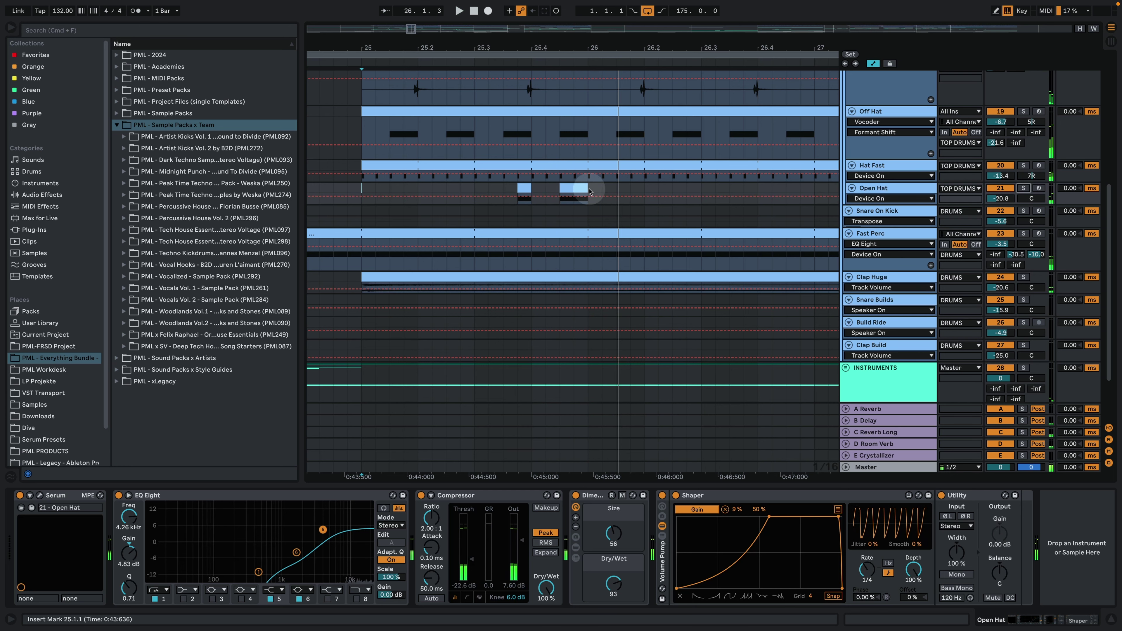
{"action": "left_click", "coordinate": [572, 189]}
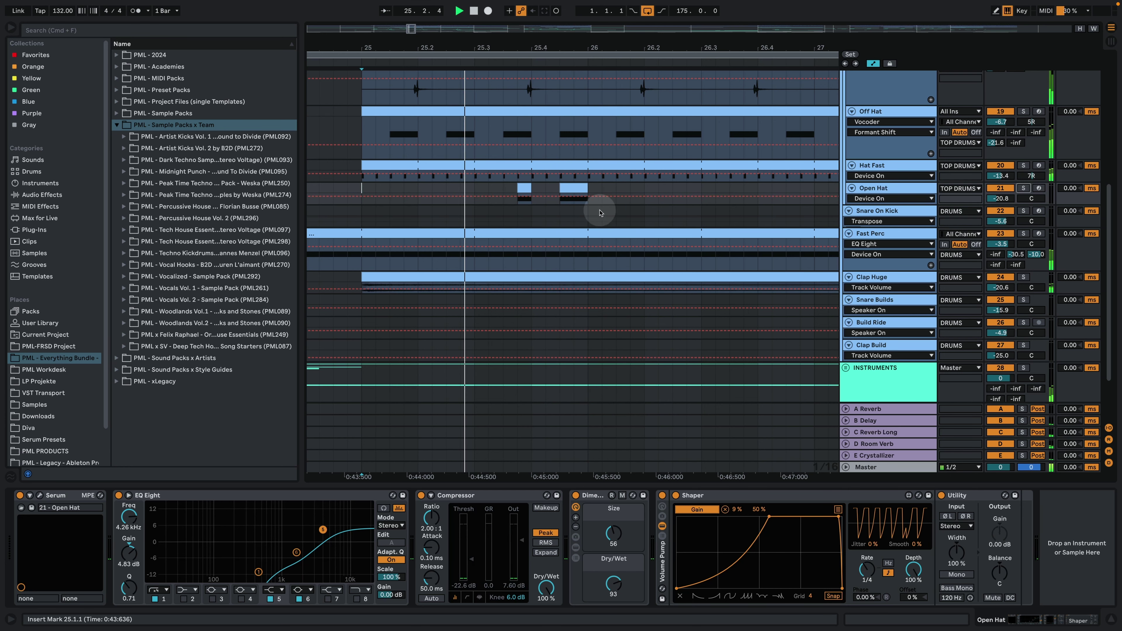
{"action": "left_click", "coordinate": [564, 88]}
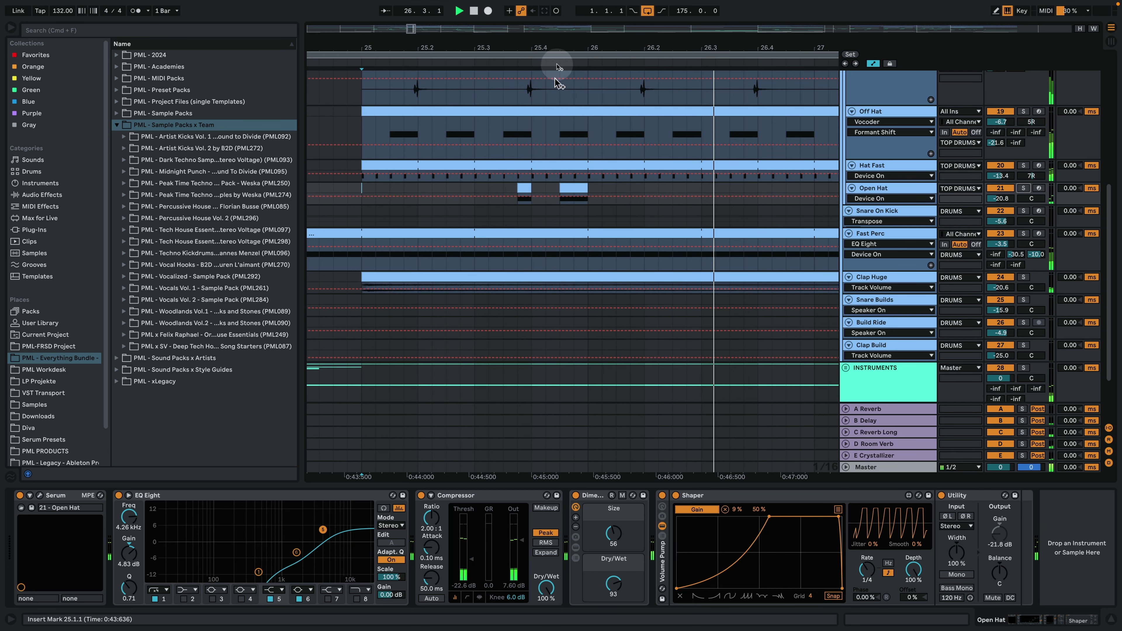
{"action": "left_click_drag", "start_coordinate": [556, 47], "coordinate": [483, 30]}
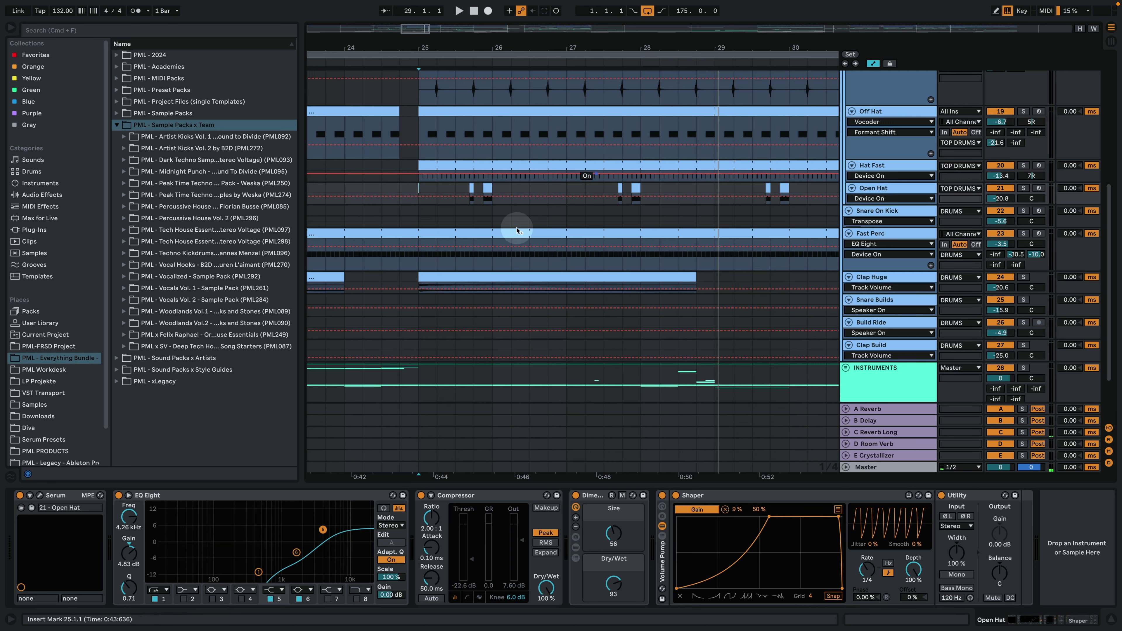
Solo Clap Huge and audition its clip from bar 25.
{"action": "left_click", "coordinate": [879, 278]}
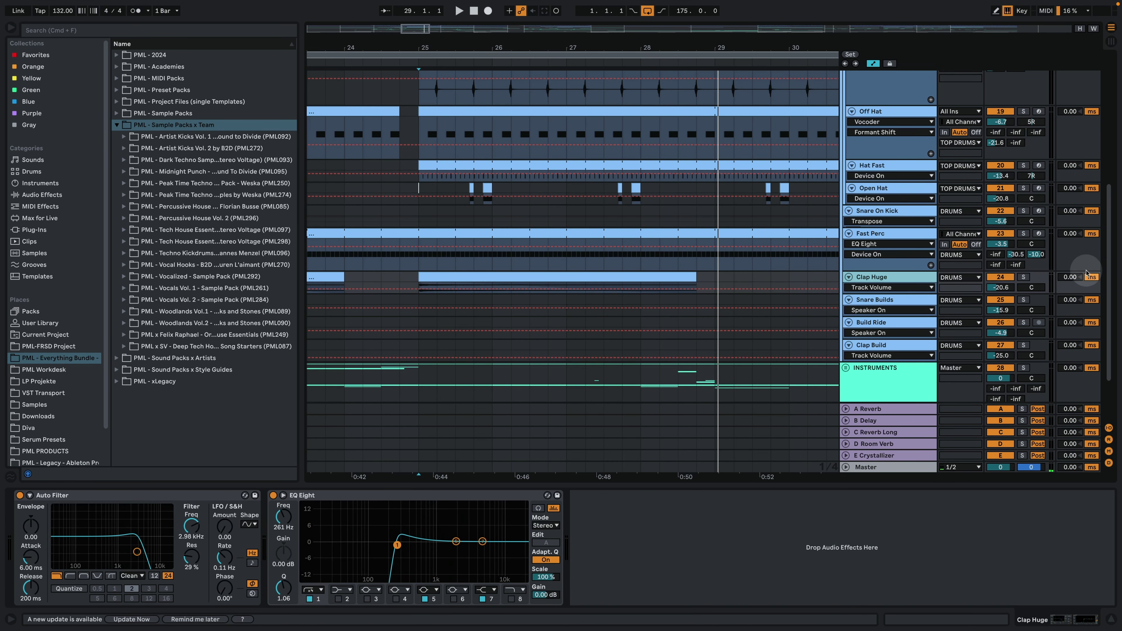
{"action": "left_click", "coordinate": [1023, 277]}
{"action": "left_click", "coordinate": [426, 276]}
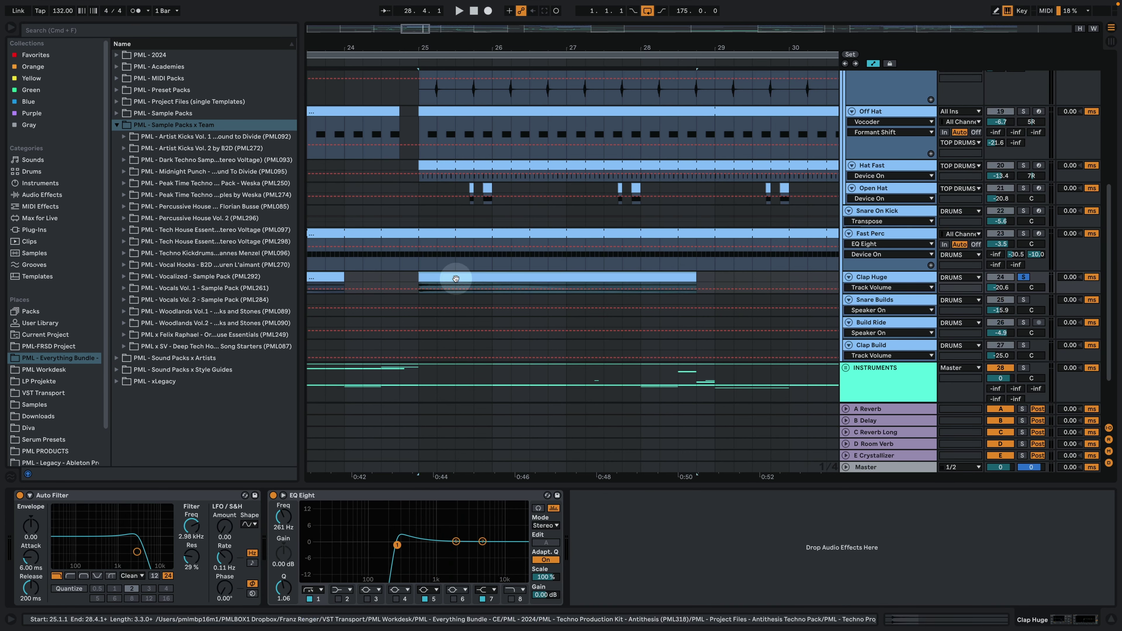
{"action": "key", "text": "space"}
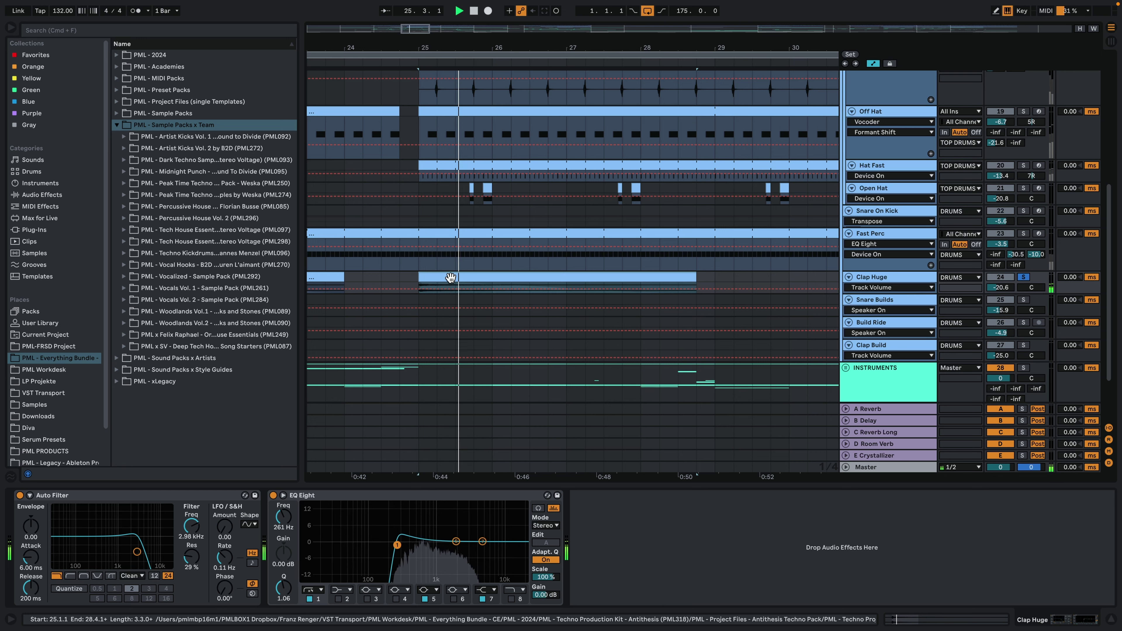
{"action": "key", "text": "space"}
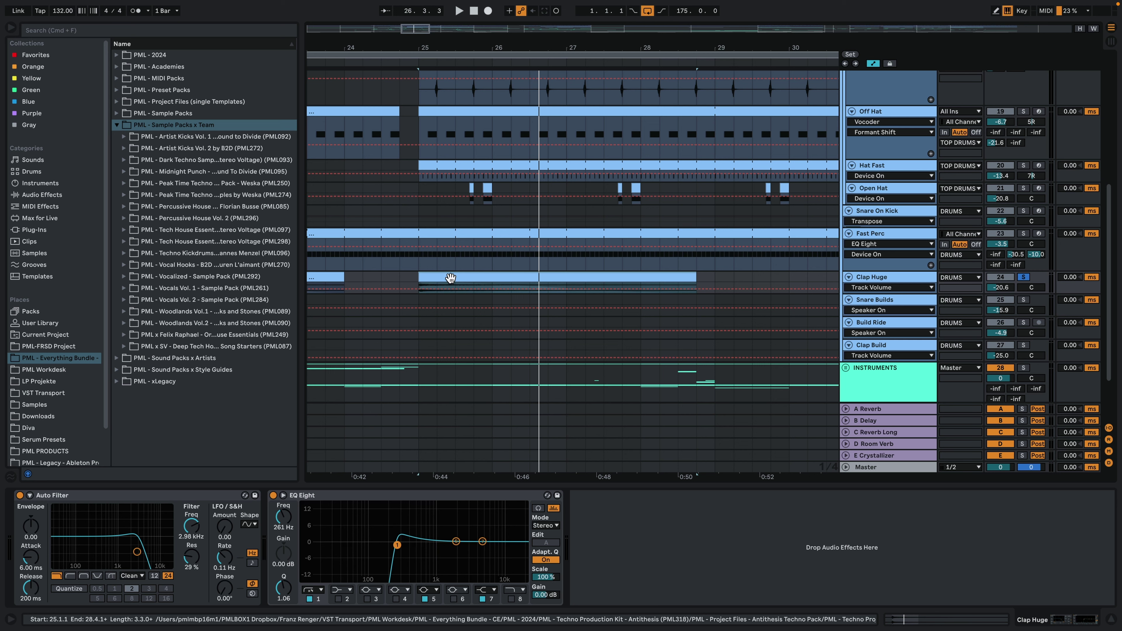
Replay the Clap Huge audio clip and zoom the arrangement out to see more bars.
{"action": "left_click", "coordinate": [877, 293]}
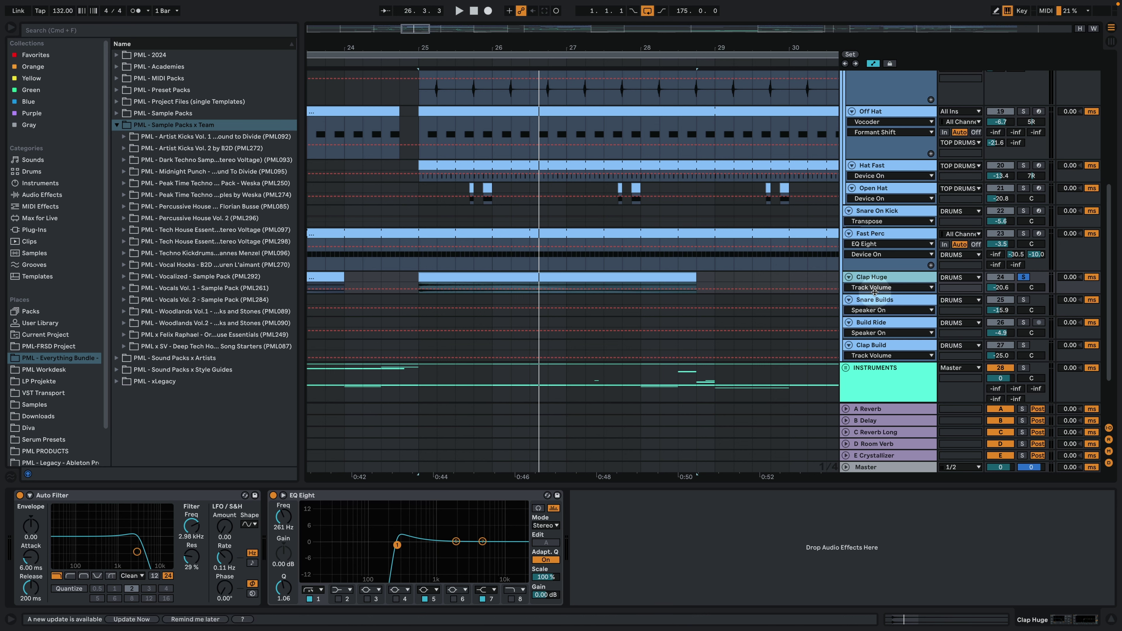
{"action": "left_click", "coordinate": [466, 293]}
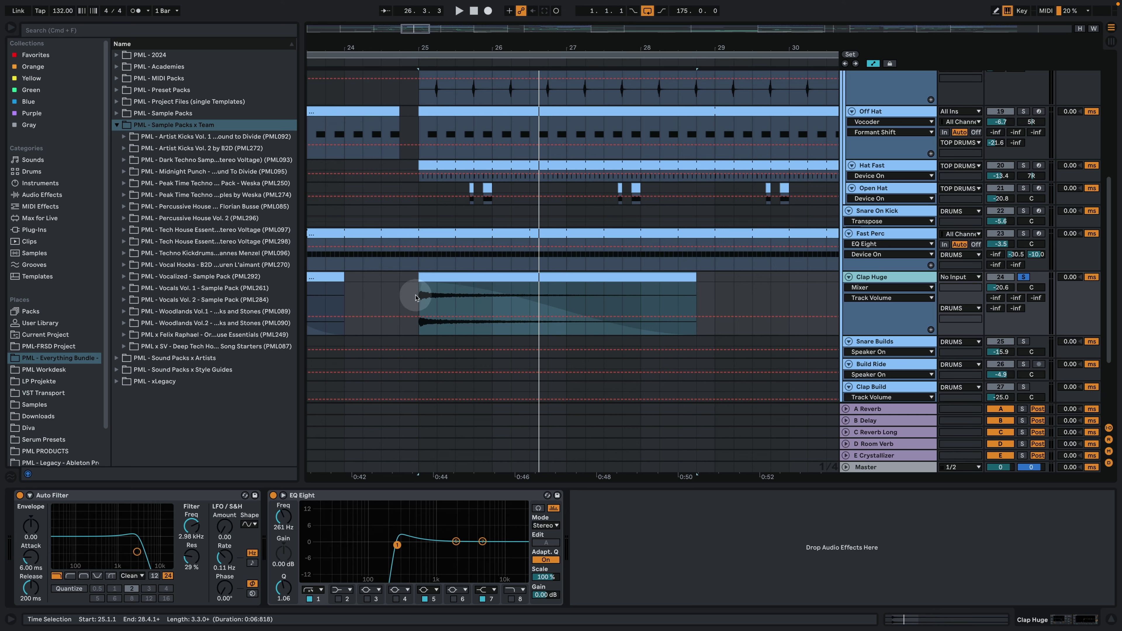
{"action": "key", "text": "space"}
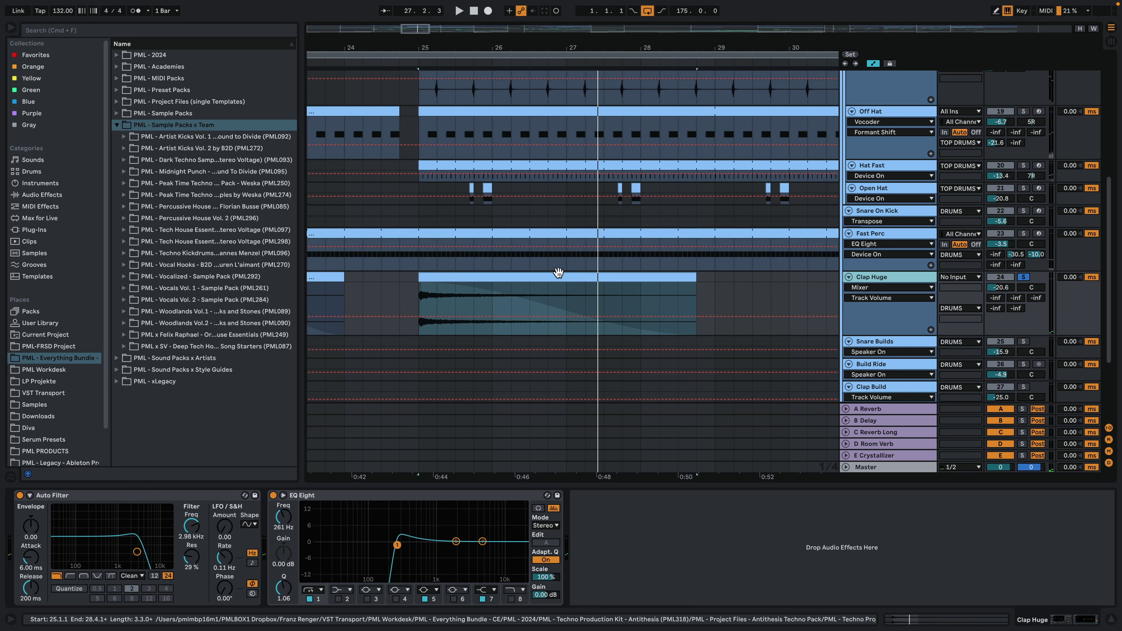
{"action": "left_click", "coordinate": [570, 256]}
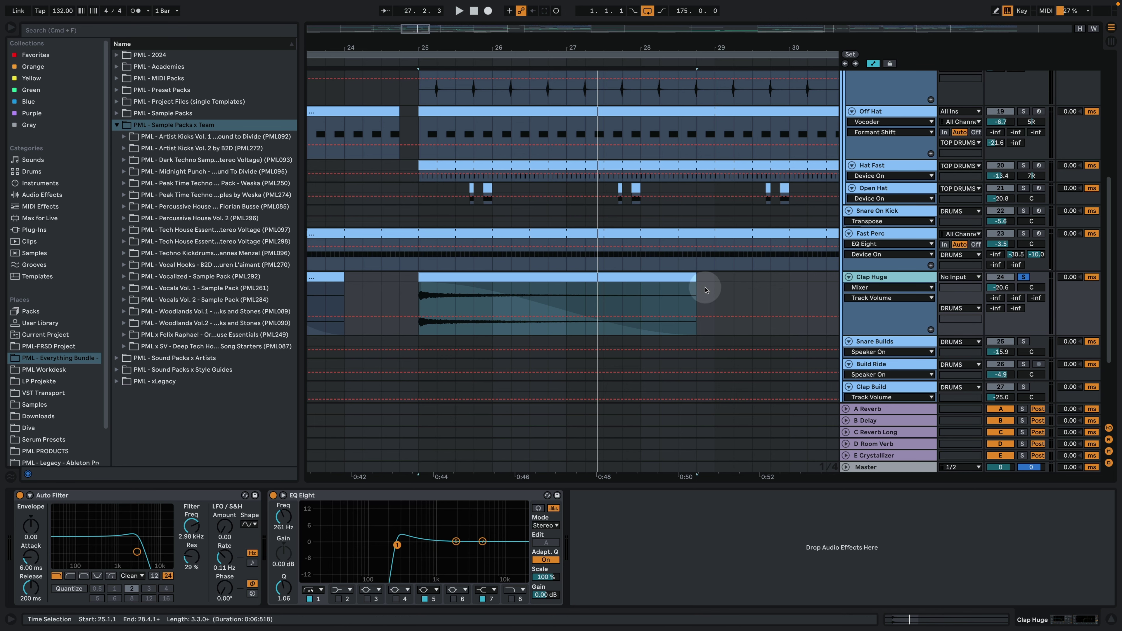
{"action": "left_click_drag", "start_coordinate": [550, 46], "coordinate": [550, 42]}
{"action": "key", "text": "space"}
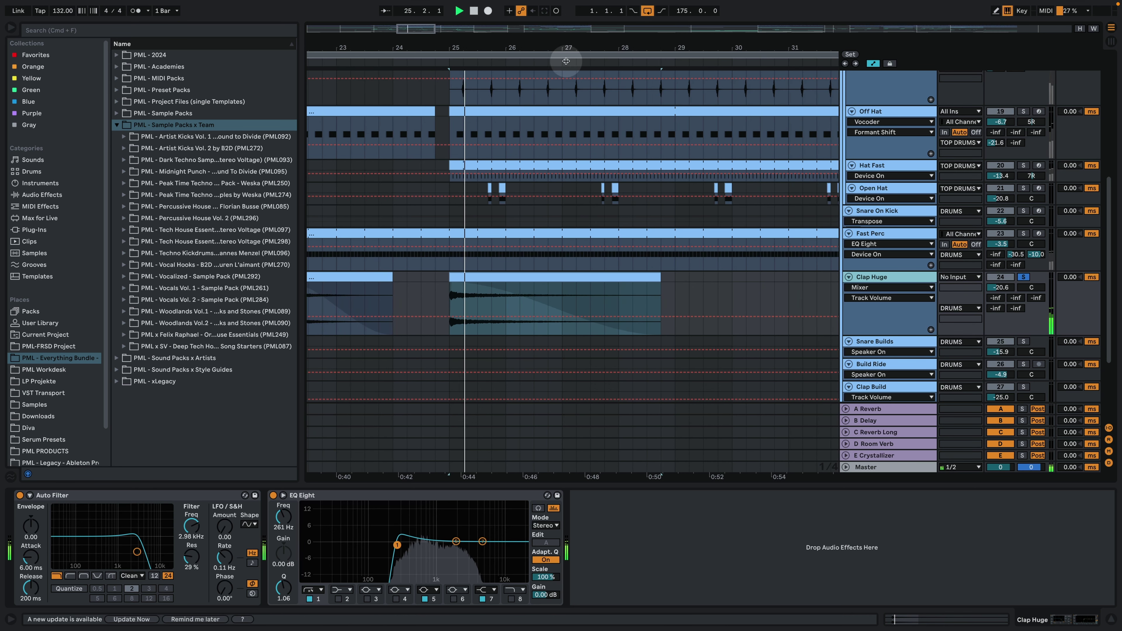
Unsolo Clap Huge and select the Off Hat clip from bar 25.
{"action": "left_click", "coordinate": [1023, 277]}
{"action": "left_click", "coordinate": [510, 111]}
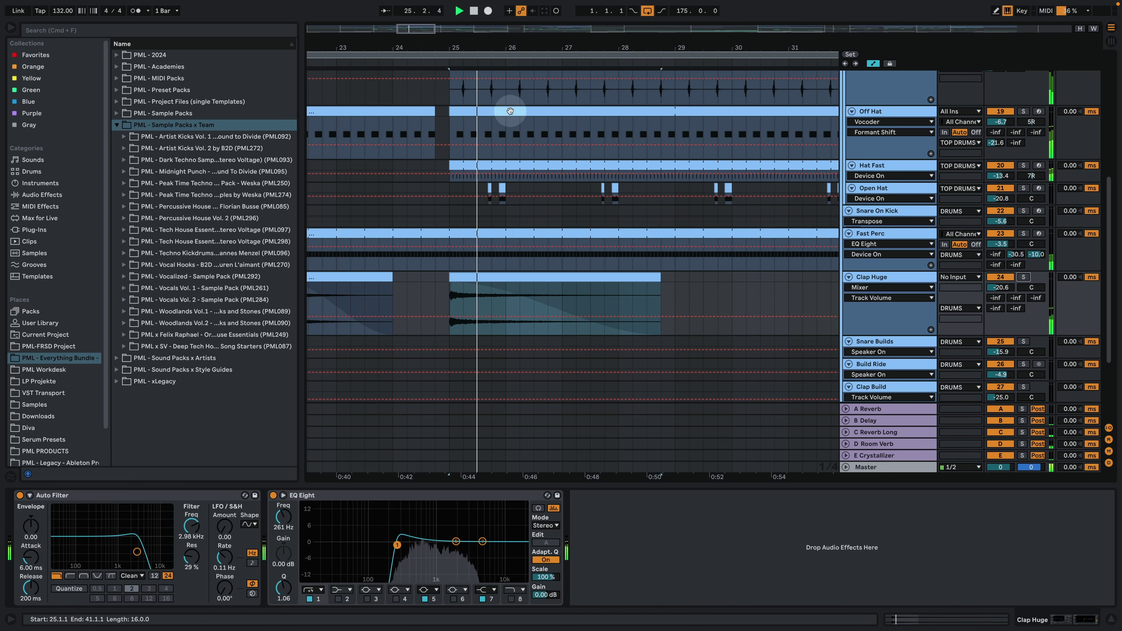
{"action": "left_click_drag", "start_coordinate": [521, 48], "coordinate": [520, 28]}
{"action": "scroll", "coordinate": [647, 217], "scroll_direction": "down", "scroll_amount": 3}
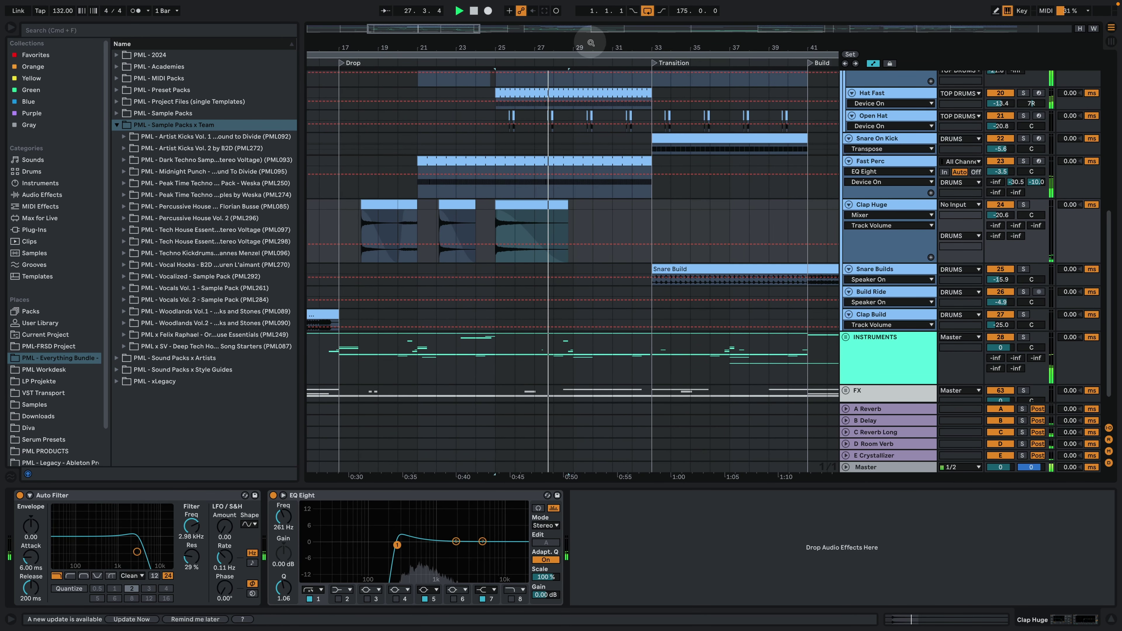
Solo Snare Builds and audition its build clip at bar 33.
{"action": "left_click_drag", "start_coordinate": [590, 43], "coordinate": [548, 46]}
{"action": "left_click", "coordinate": [620, 271]}
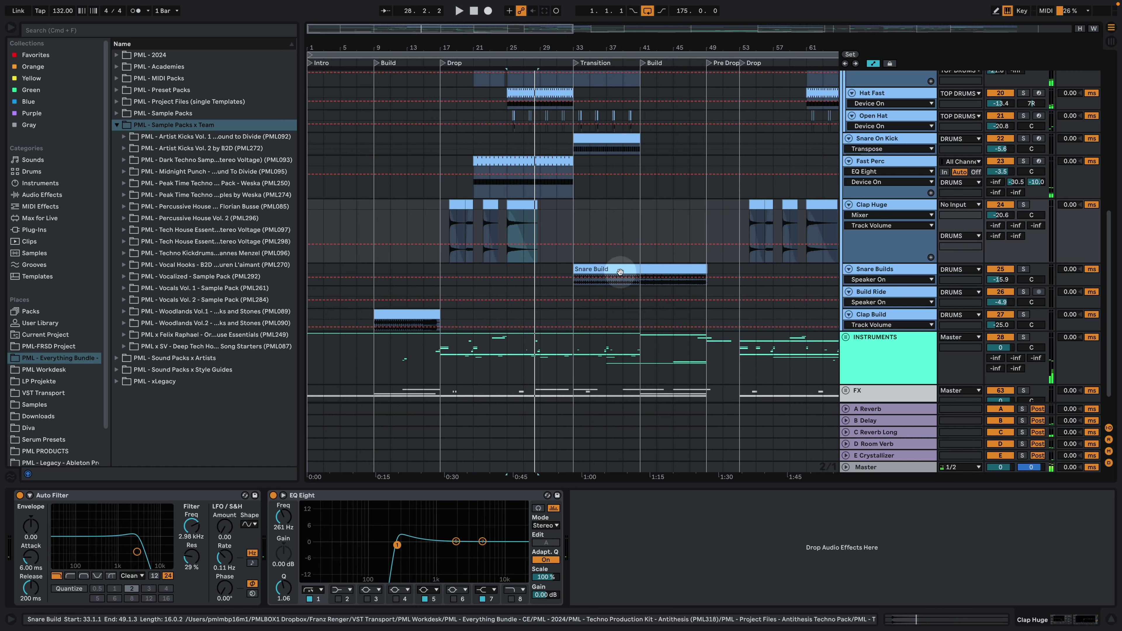
{"action": "left_click", "coordinate": [603, 271]}
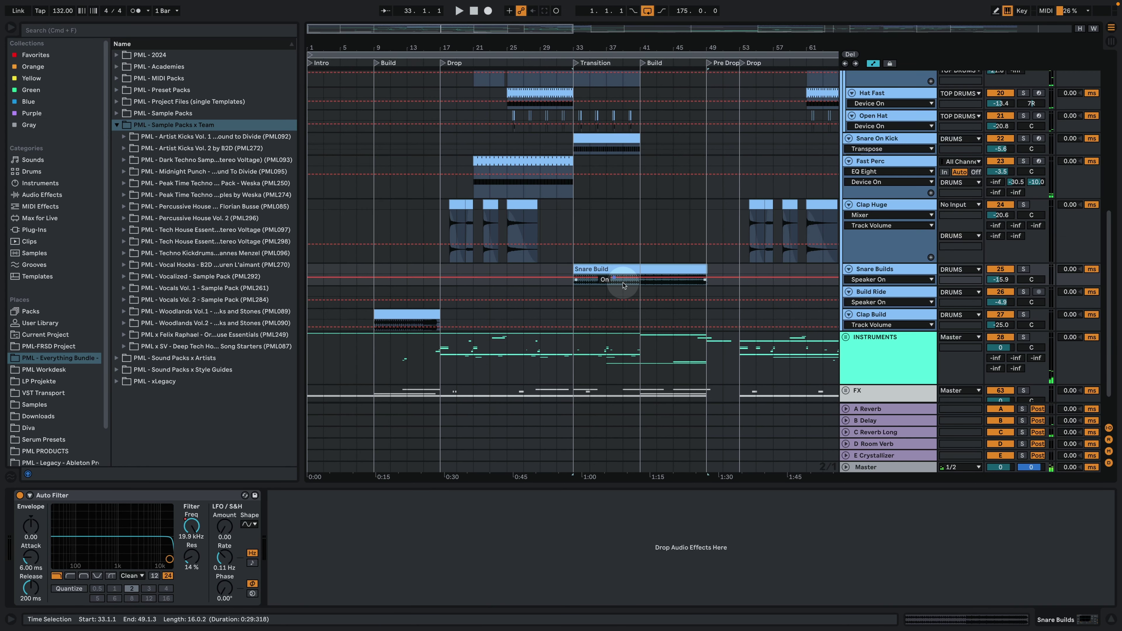
{"action": "left_click", "coordinate": [1021, 270]}
{"action": "key", "text": "space"}
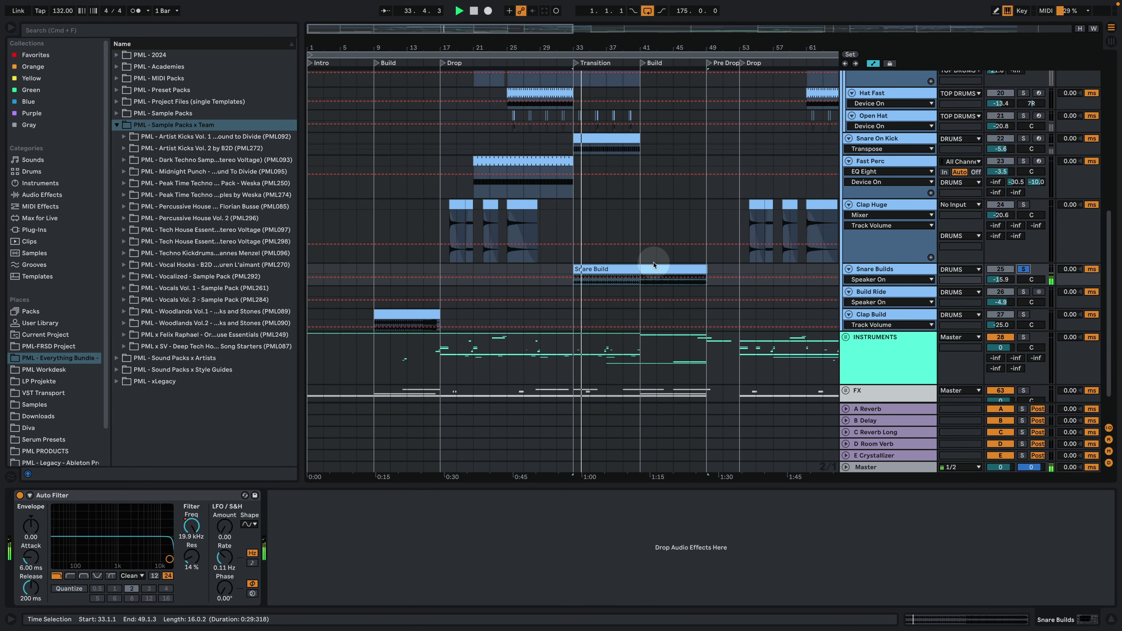
{"action": "key", "text": "space"}
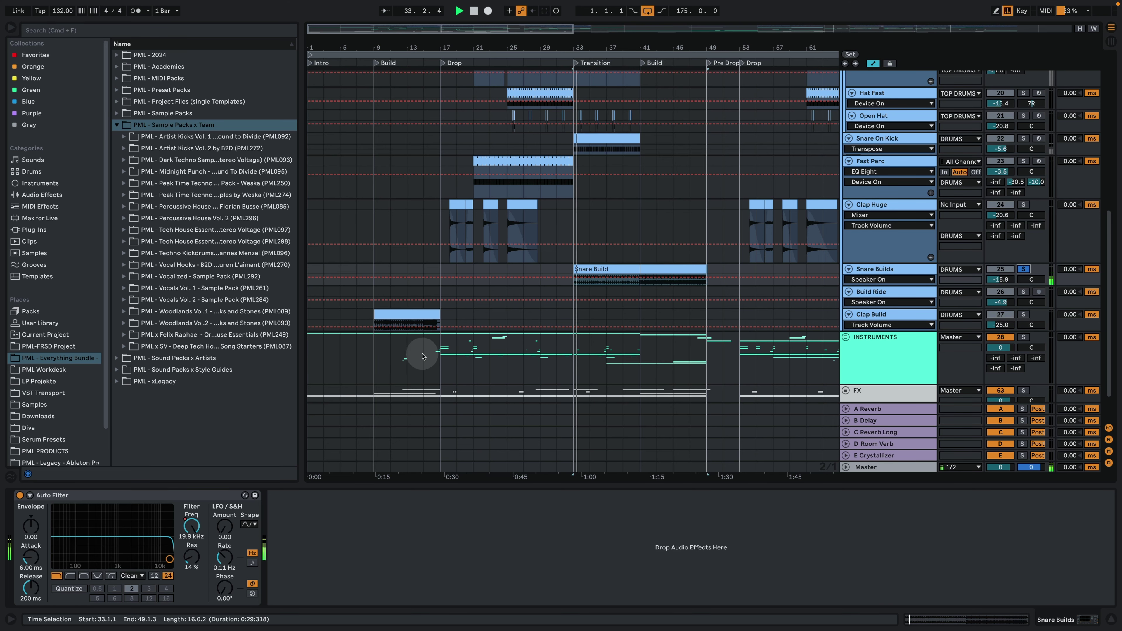
{"action": "key", "text": "space"}
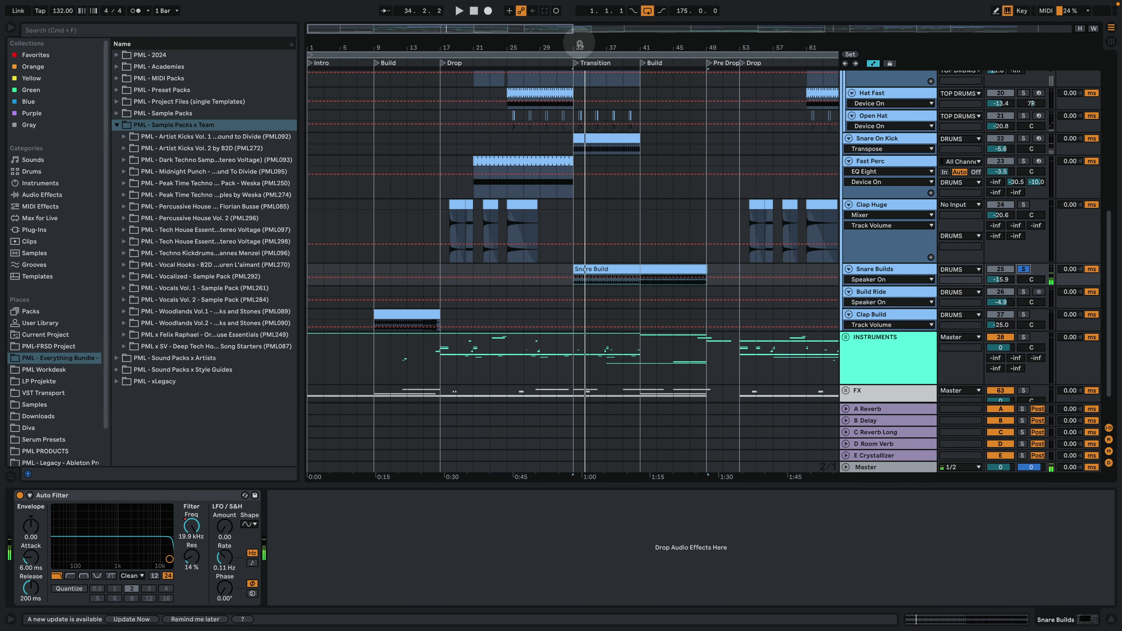
{"action": "left_click_drag", "start_coordinate": [580, 46], "coordinate": [579, 22]}
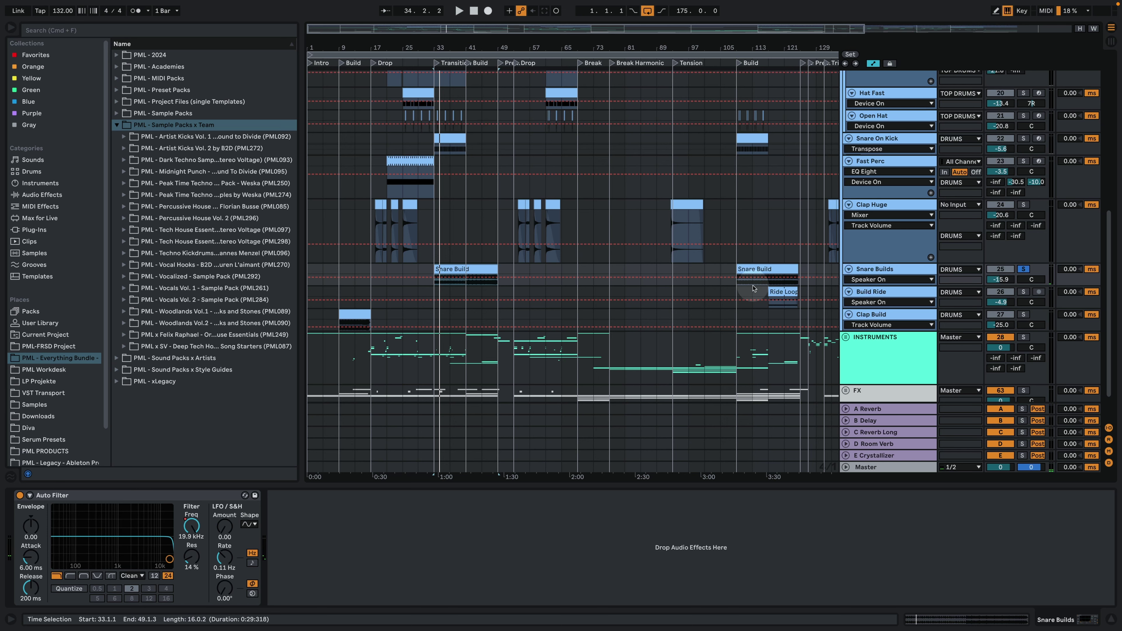
Solo the DRUMS group plus KICK & BASS and play them back.
{"action": "scroll", "coordinate": [585, 377], "scroll_direction": "up", "scroll_amount": 5}
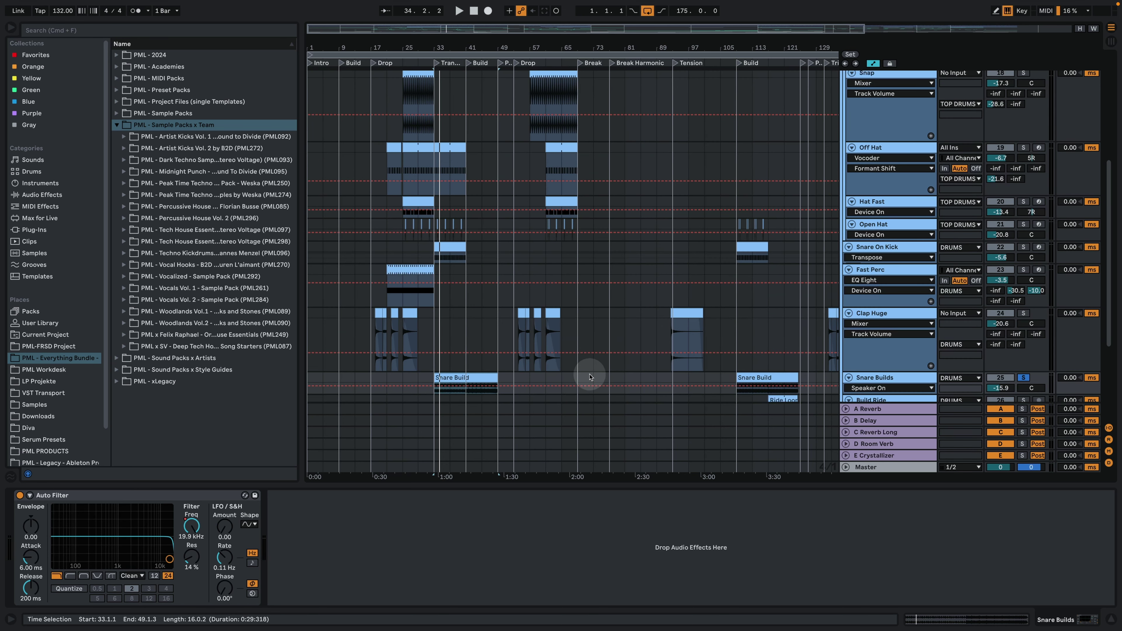
{"action": "scroll", "coordinate": [588, 383], "scroll_direction": "up", "scroll_amount": 6}
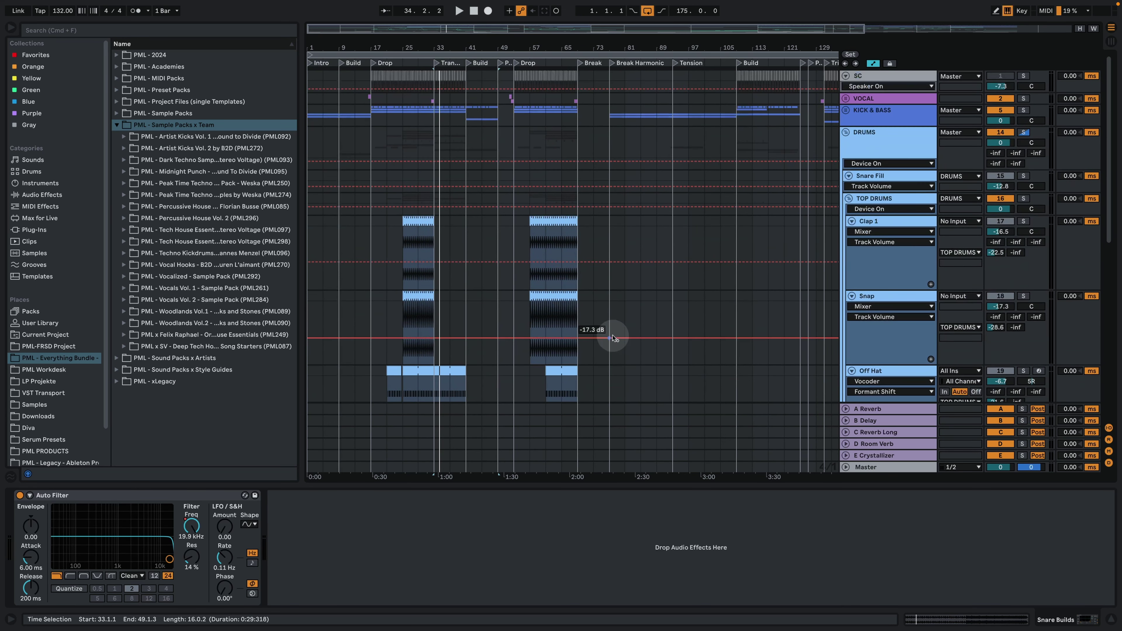
{"action": "left_click", "coordinate": [1024, 133]}
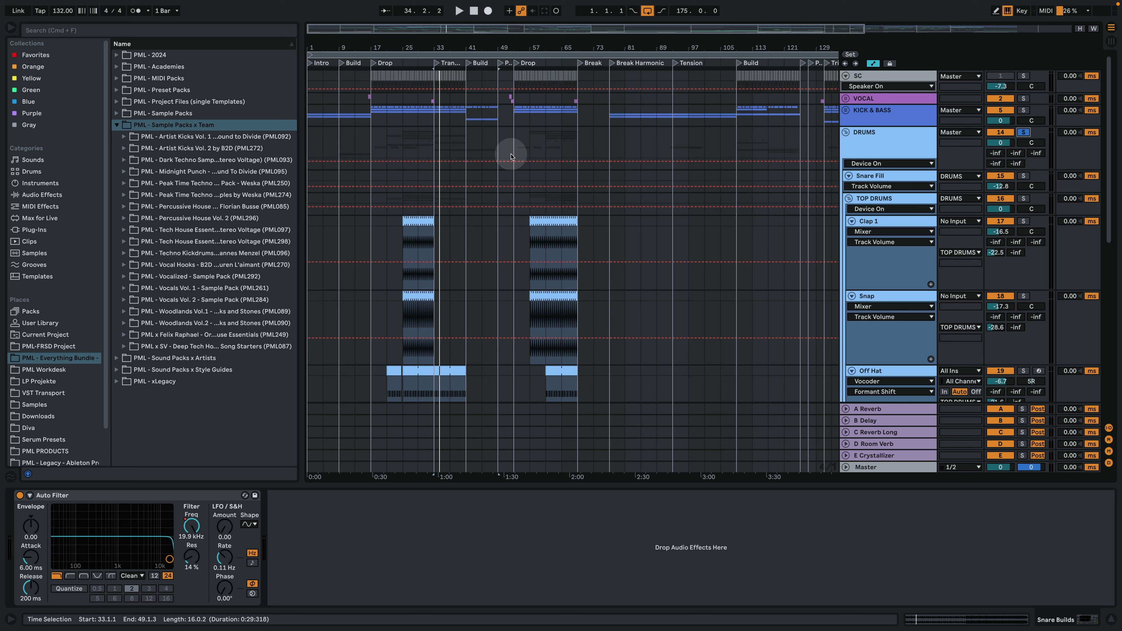
{"action": "left_click", "coordinate": [410, 141]}
{"action": "key", "text": "space"}
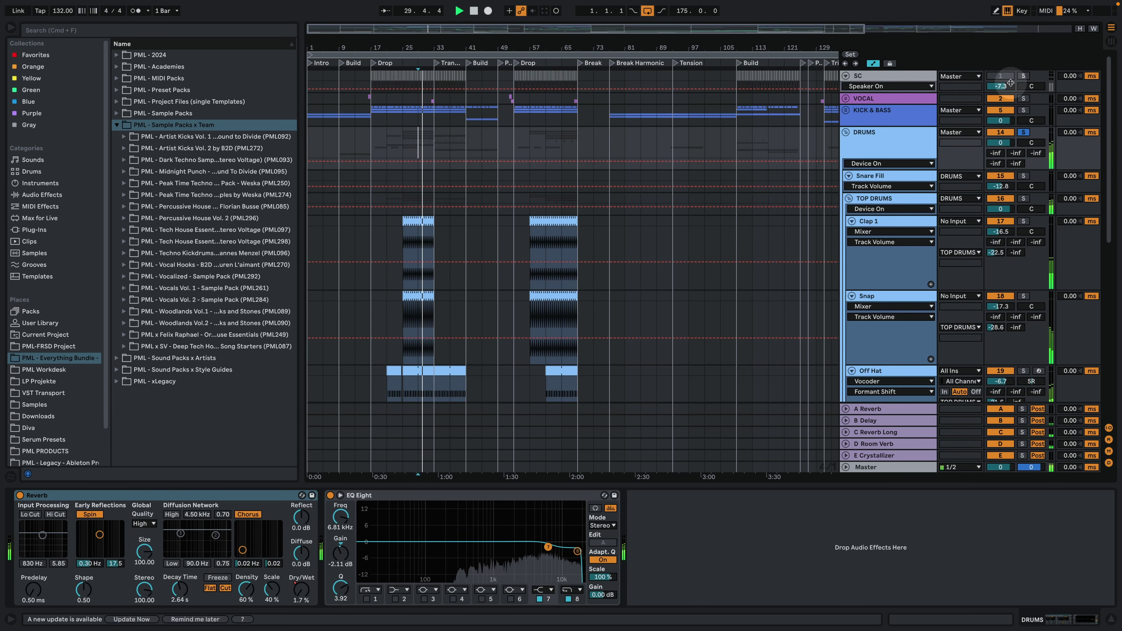
{"action": "left_click", "coordinate": [1024, 110]}
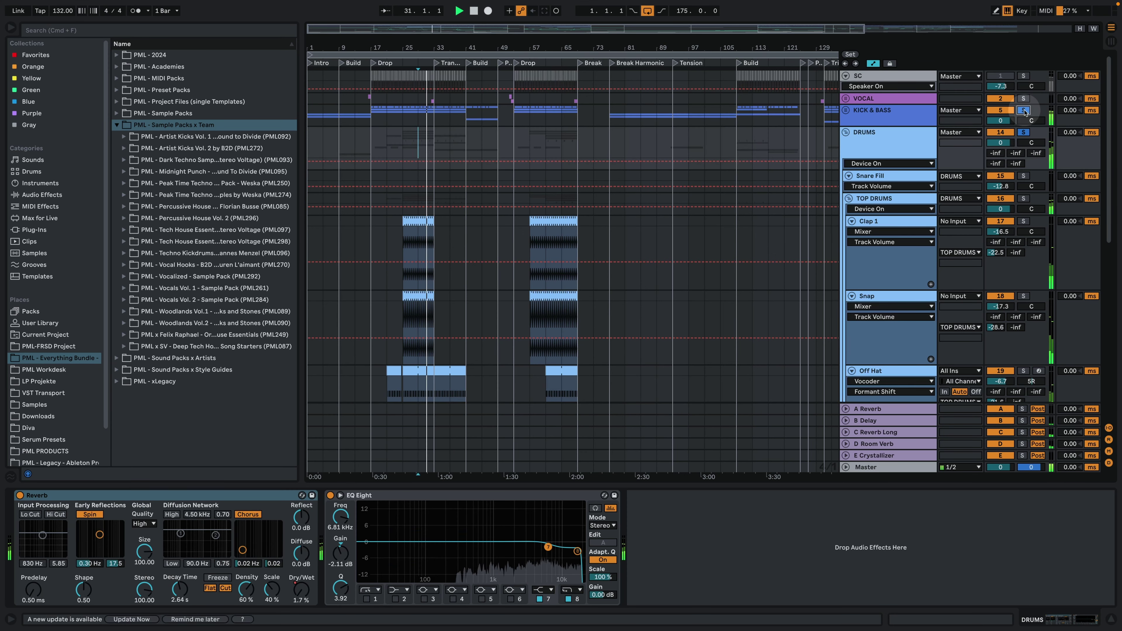
Collapse the automation lanes of Clap 1, Snap, Off Hat, Hat Fast, Open Hat and Snare On Kick.
{"action": "scroll", "coordinate": [794, 221], "scroll_direction": "down", "scroll_amount": 3}
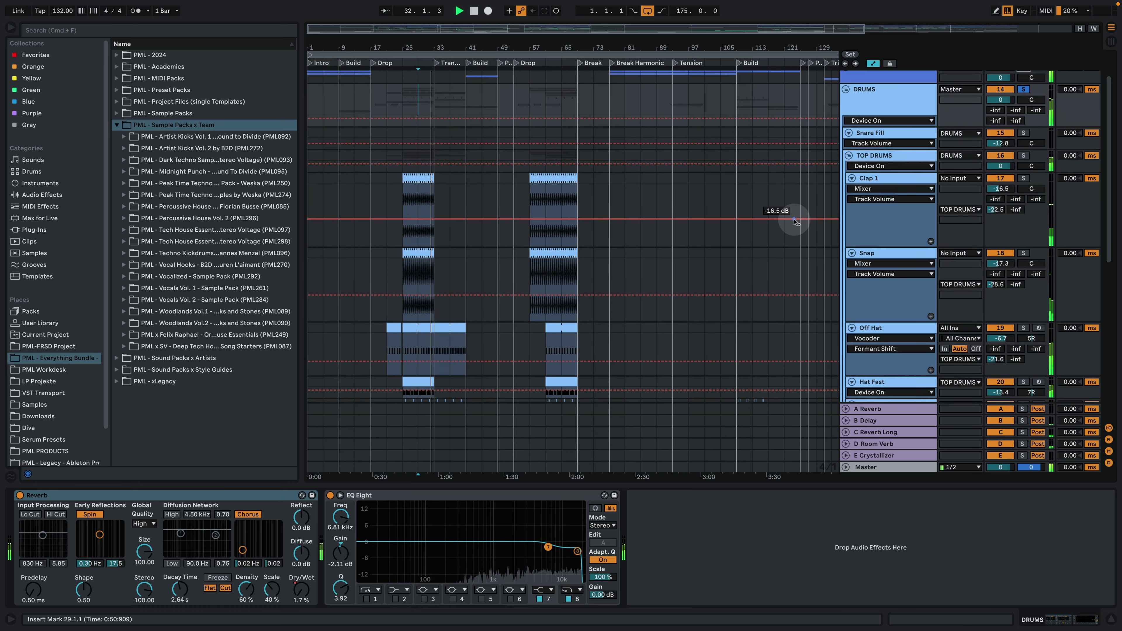
{"action": "scroll", "coordinate": [781, 215], "scroll_direction": "down", "scroll_amount": 3}
{"action": "scroll", "coordinate": [813, 168], "scroll_direction": "up", "scroll_amount": 3}
{"action": "left_click", "coordinate": [851, 178]}
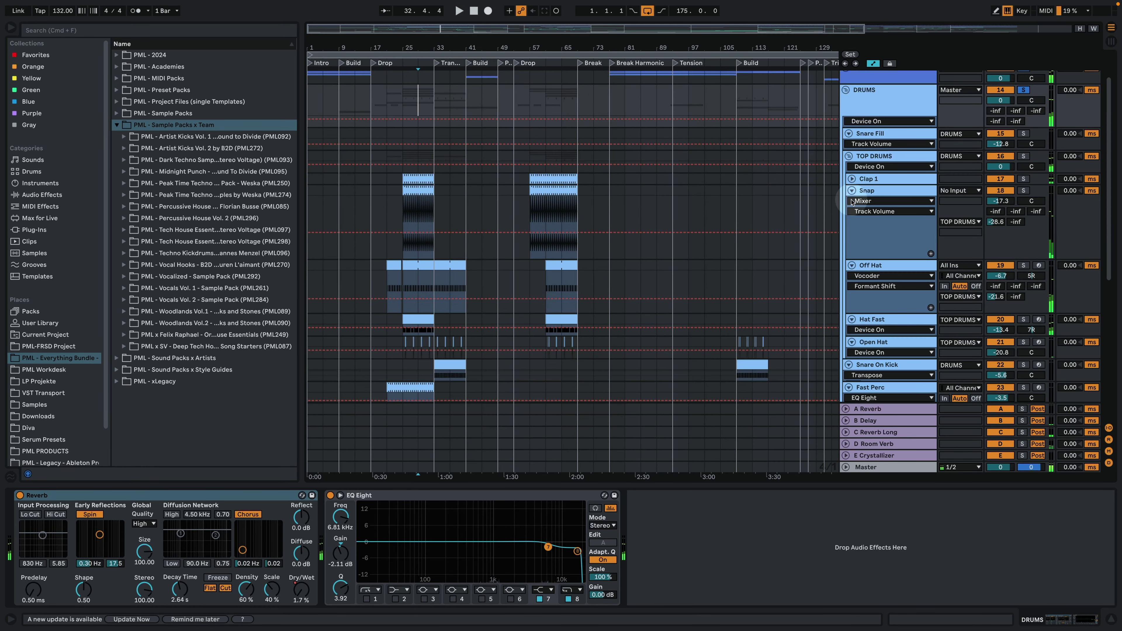
{"action": "left_click", "coordinate": [851, 191]}
{"action": "left_click", "coordinate": [851, 202]}
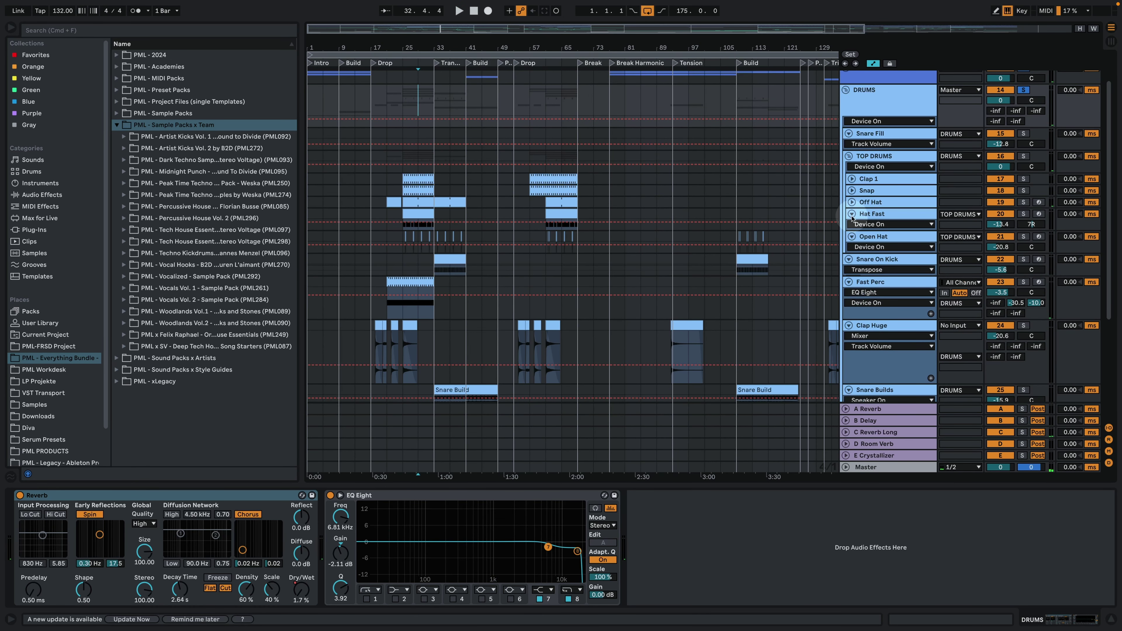
{"action": "left_click", "coordinate": [851, 214]}
{"action": "left_click", "coordinate": [851, 226]}
{"action": "left_click", "coordinate": [848, 237]}
{"action": "scroll", "coordinate": [814, 256], "scroll_direction": "down", "scroll_amount": 9}
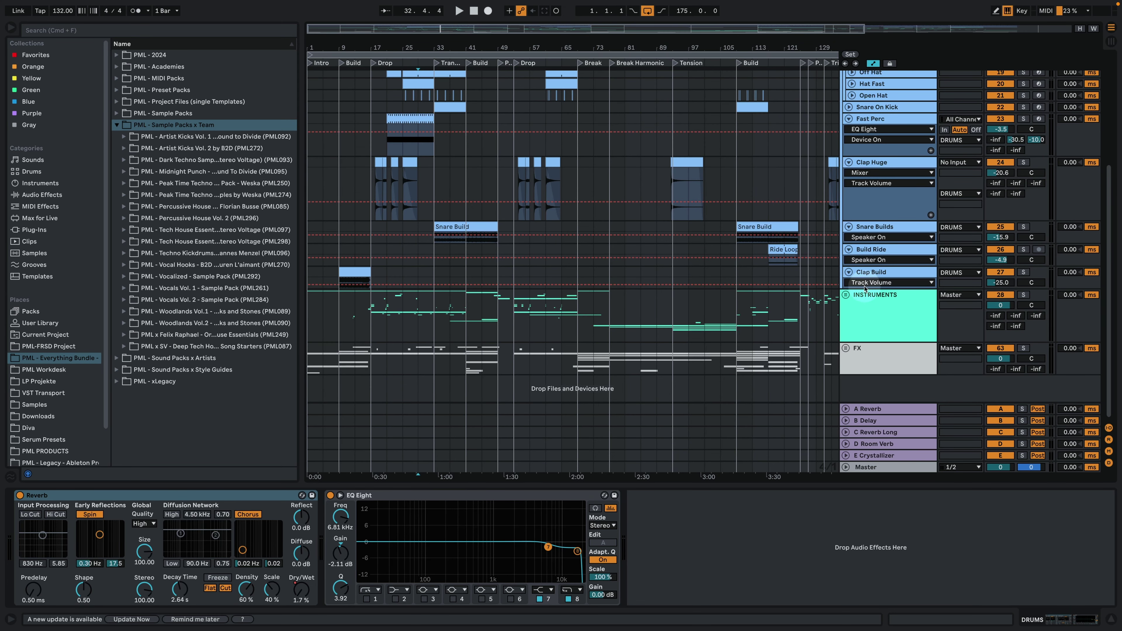
Unfold INSTRUMENTS, play the Arp track from bar 17, and select its clip.
{"action": "left_click", "coordinate": [844, 295]}
{"action": "scroll", "coordinate": [721, 310], "scroll_direction": "down", "scroll_amount": 5}
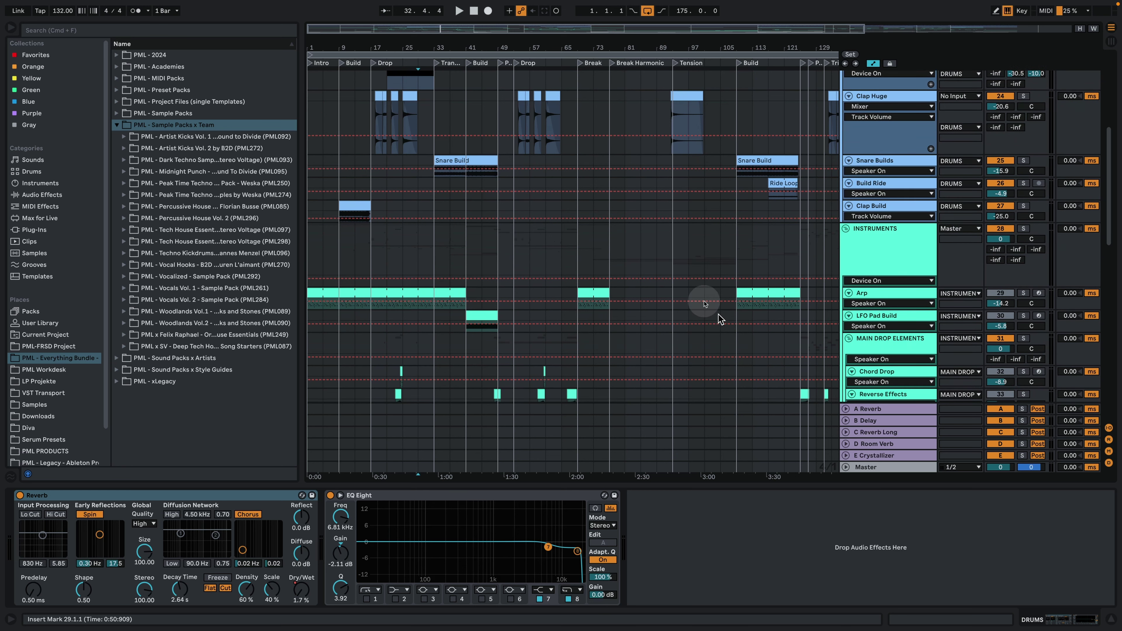
{"action": "left_click", "coordinate": [372, 308]}
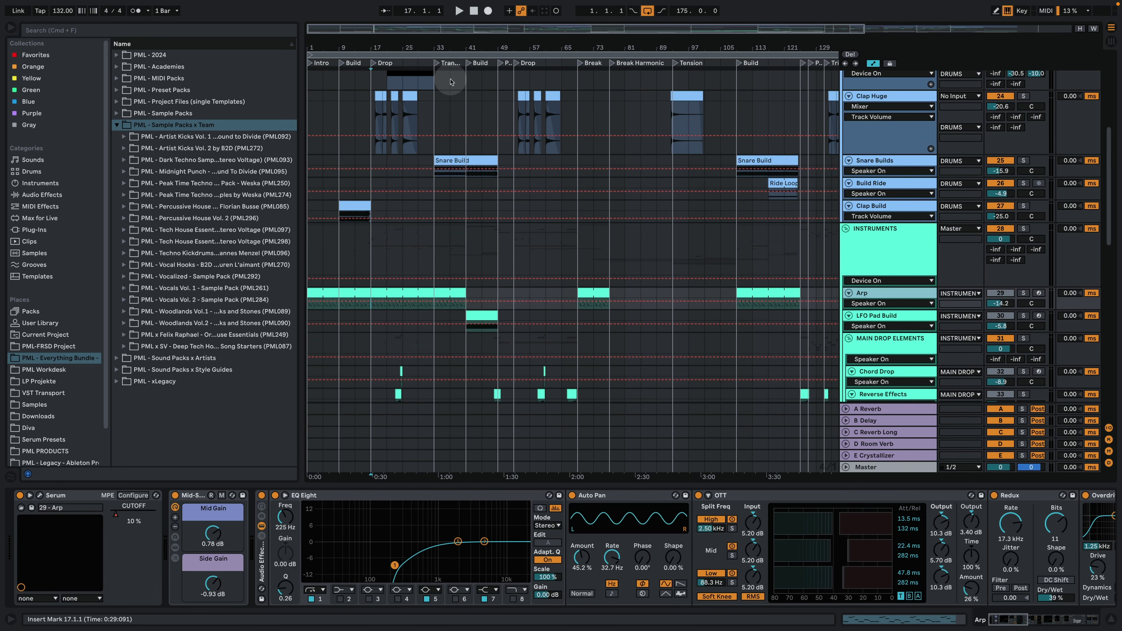
{"action": "left_click_drag", "start_coordinate": [436, 44], "coordinate": [503, 66]}
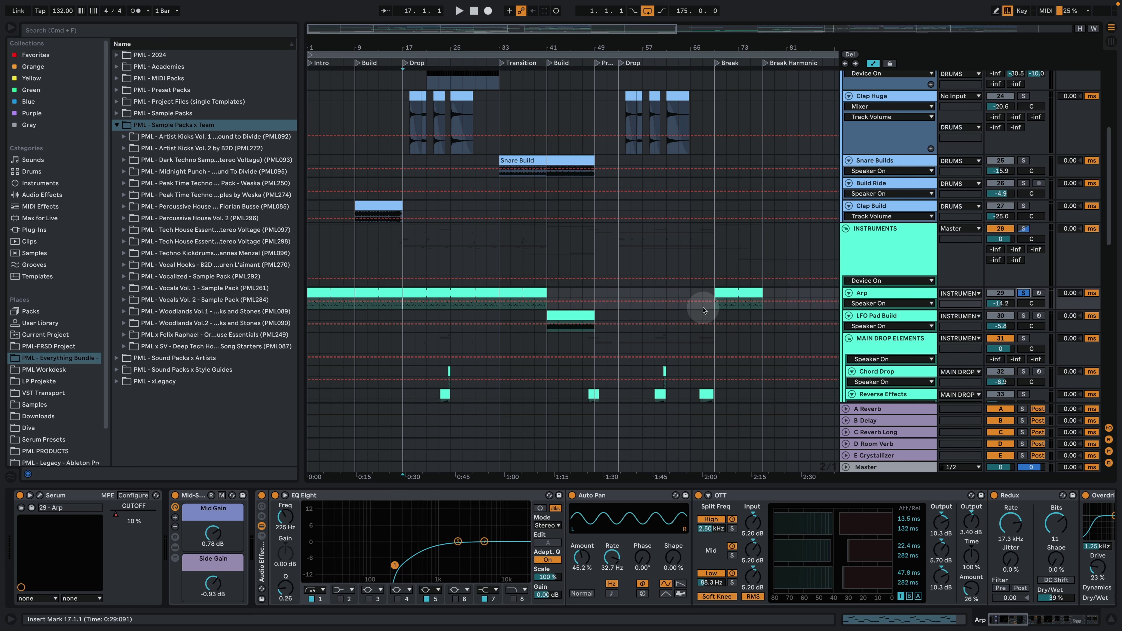
{"action": "key", "text": "space"}
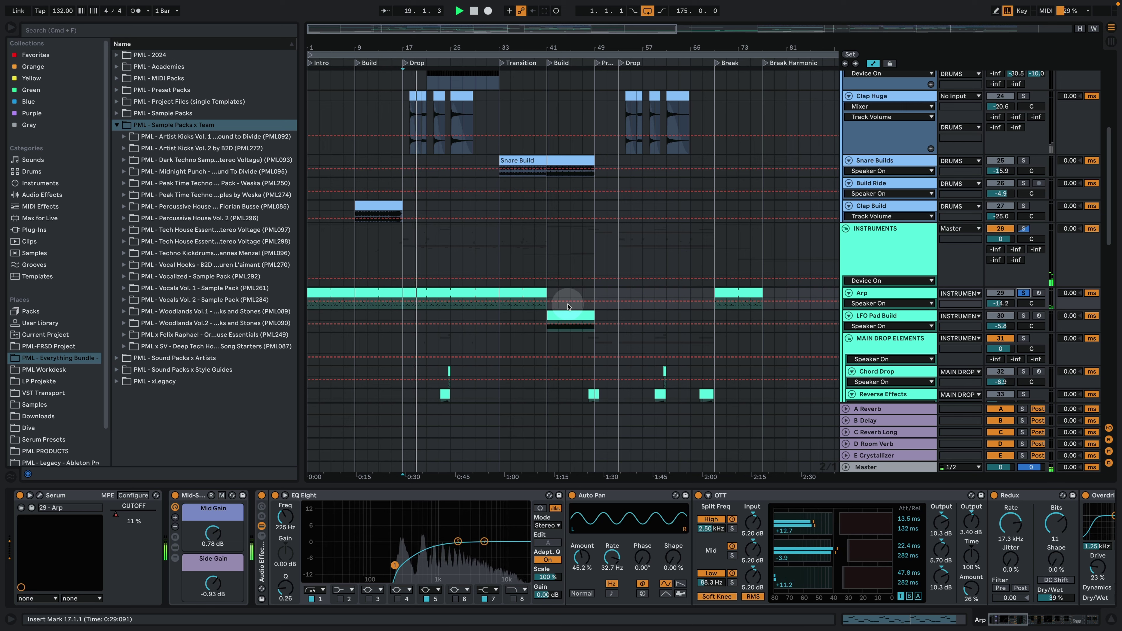
{"action": "left_click", "coordinate": [465, 291]}
View the Arp clip's D3-based riff full-size, then close the note editor.
{"action": "double_click", "coordinate": [465, 290]}
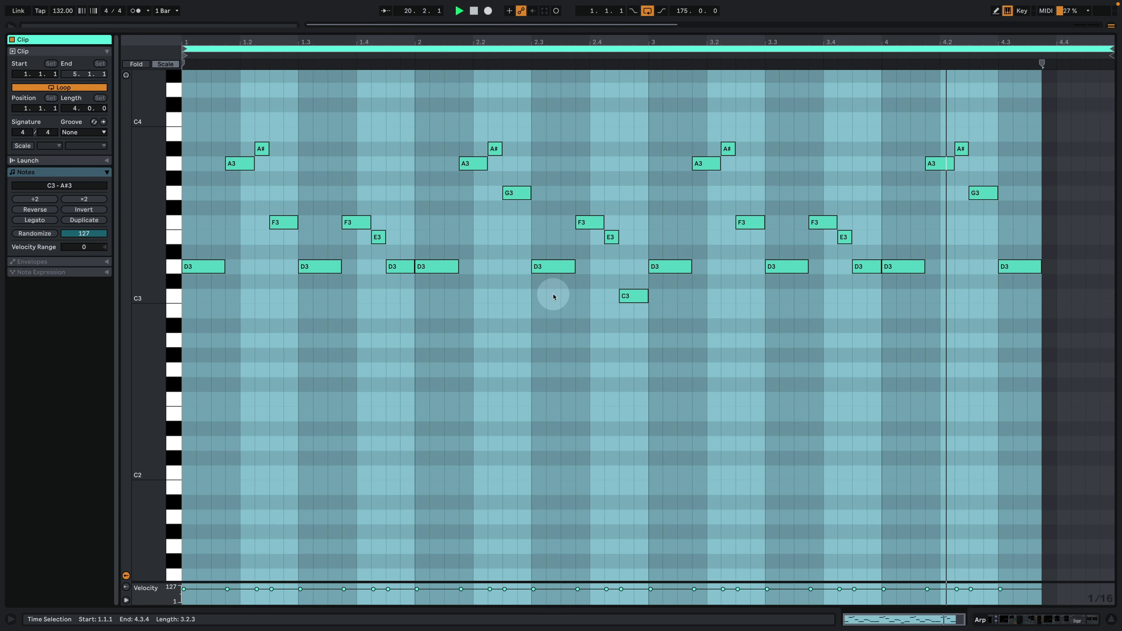
{"action": "left_click", "coordinate": [555, 297]}
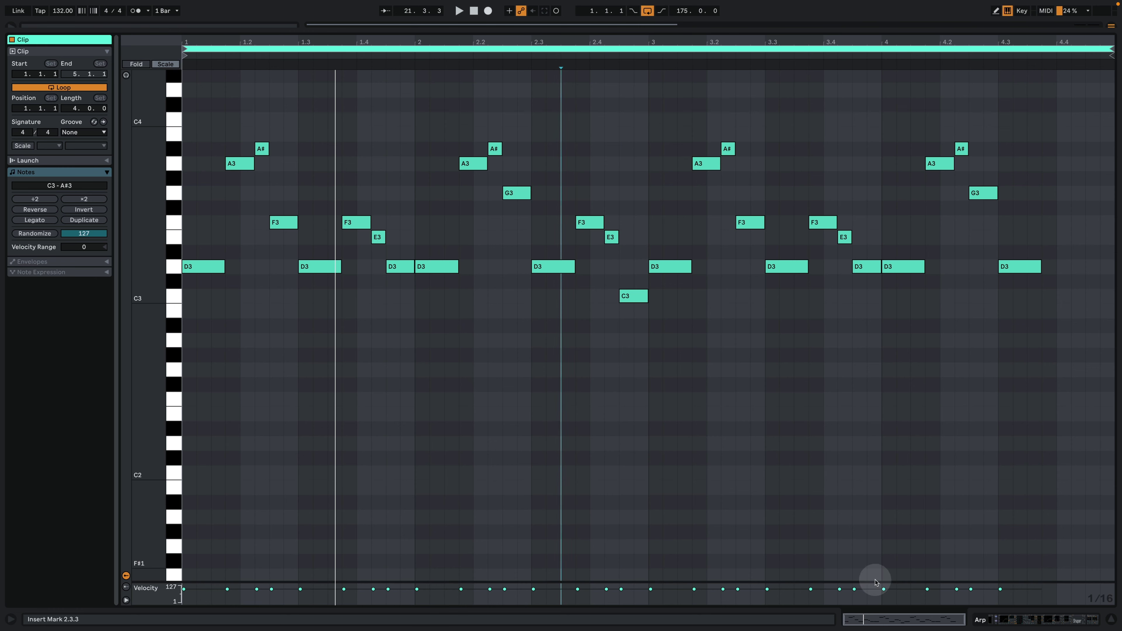
{"action": "left_click", "coordinate": [999, 617]}
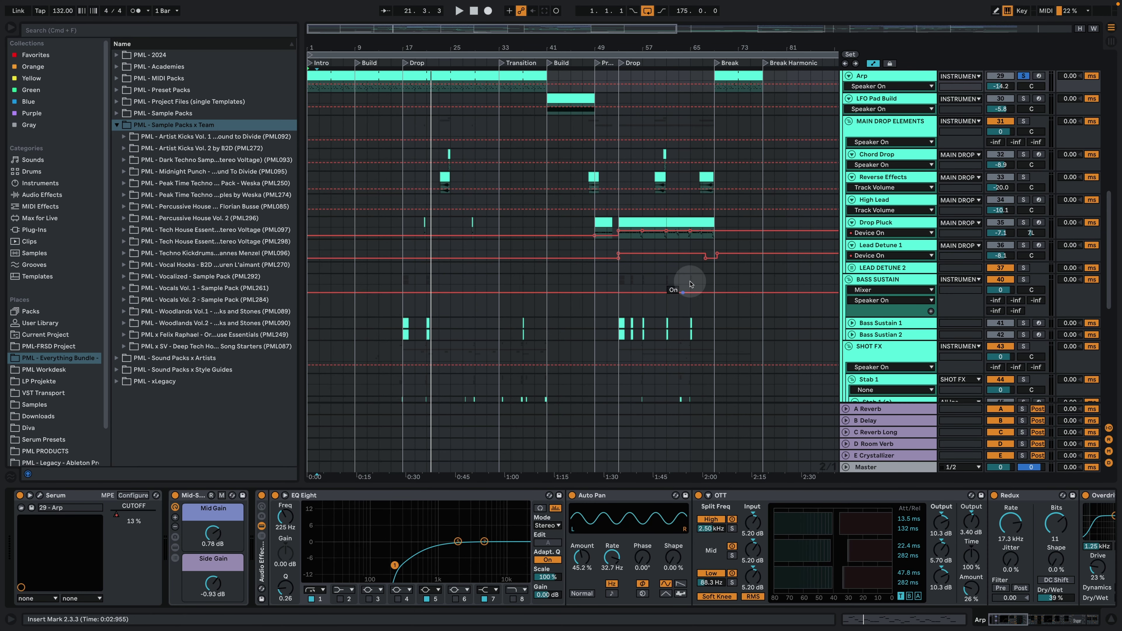
Unsolo Arp and audition its Serum patch, then close the Serum window.
{"action": "scroll", "coordinate": [603, 349], "scroll_direction": "up", "scroll_amount": 2}
{"action": "scroll", "coordinate": [603, 354], "scroll_direction": "up", "scroll_amount": 1}
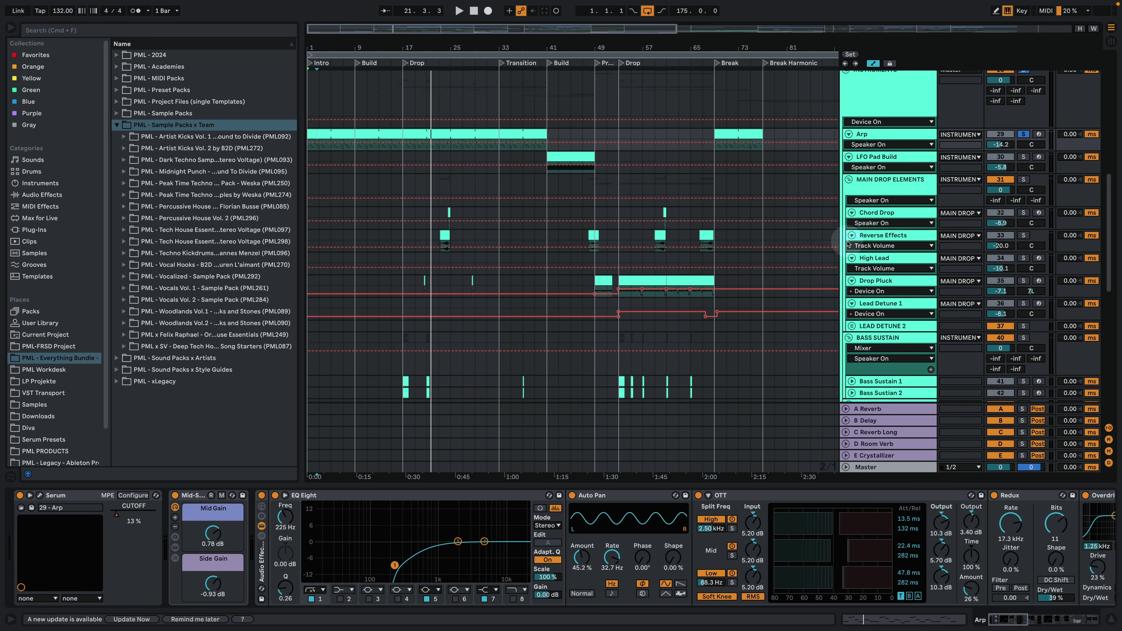
{"action": "left_click", "coordinate": [1023, 134]}
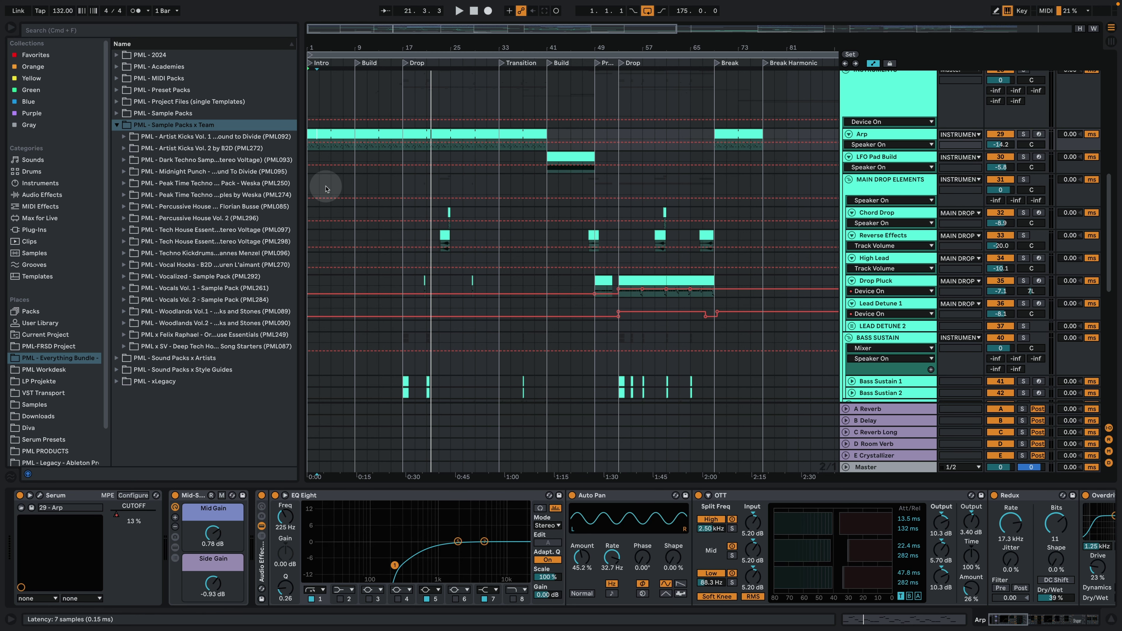
{"action": "key", "text": "super+alt+p"}
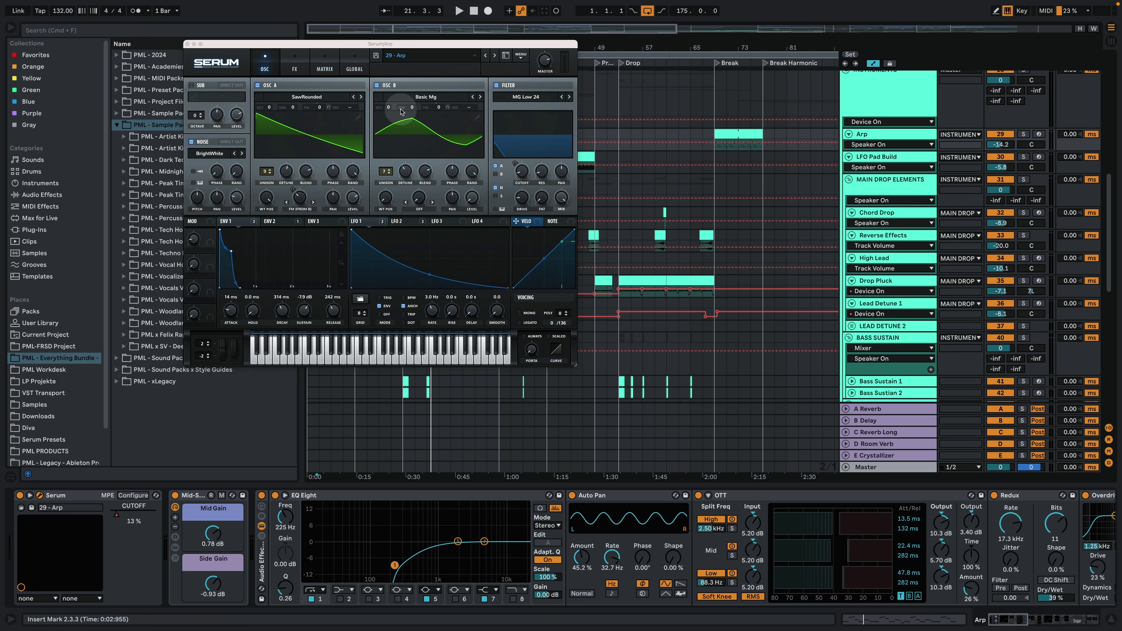
{"action": "key", "text": "space"}
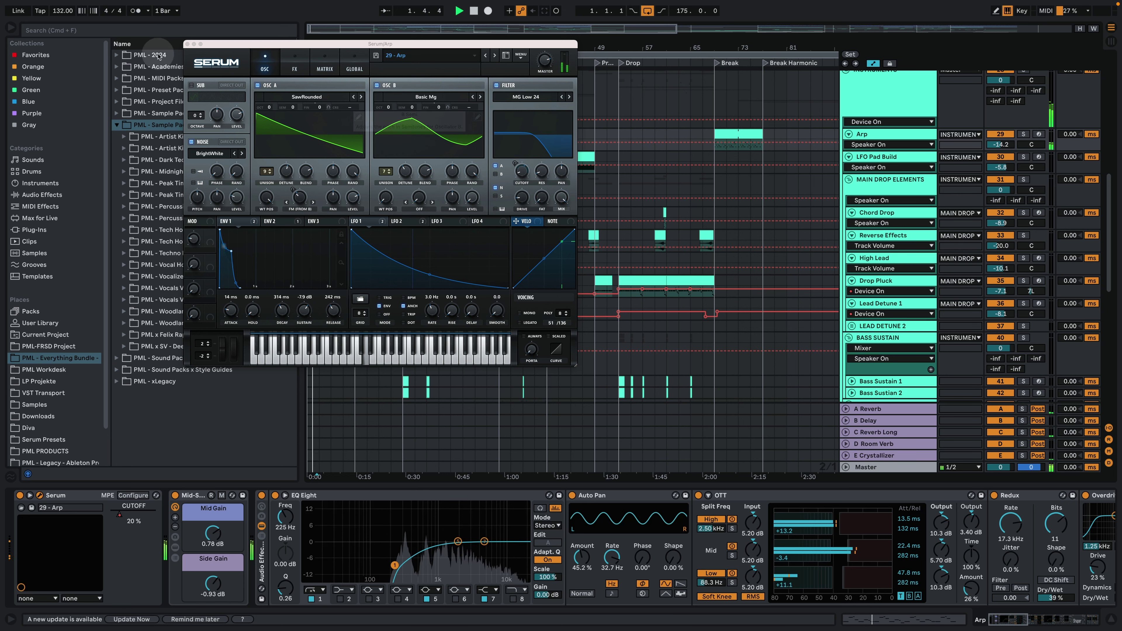
{"action": "left_click", "coordinate": [187, 45]}
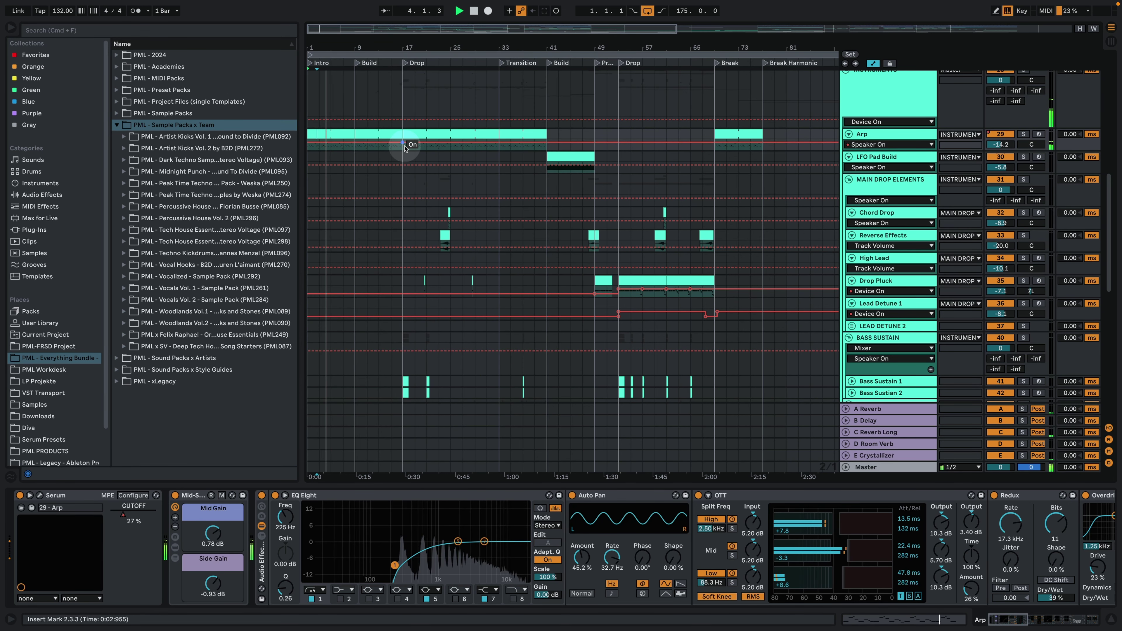
{"action": "key", "text": "space"}
{"action": "key", "text": "space"}
{"action": "key", "text": "space"}
{"action": "key", "text": "space"}
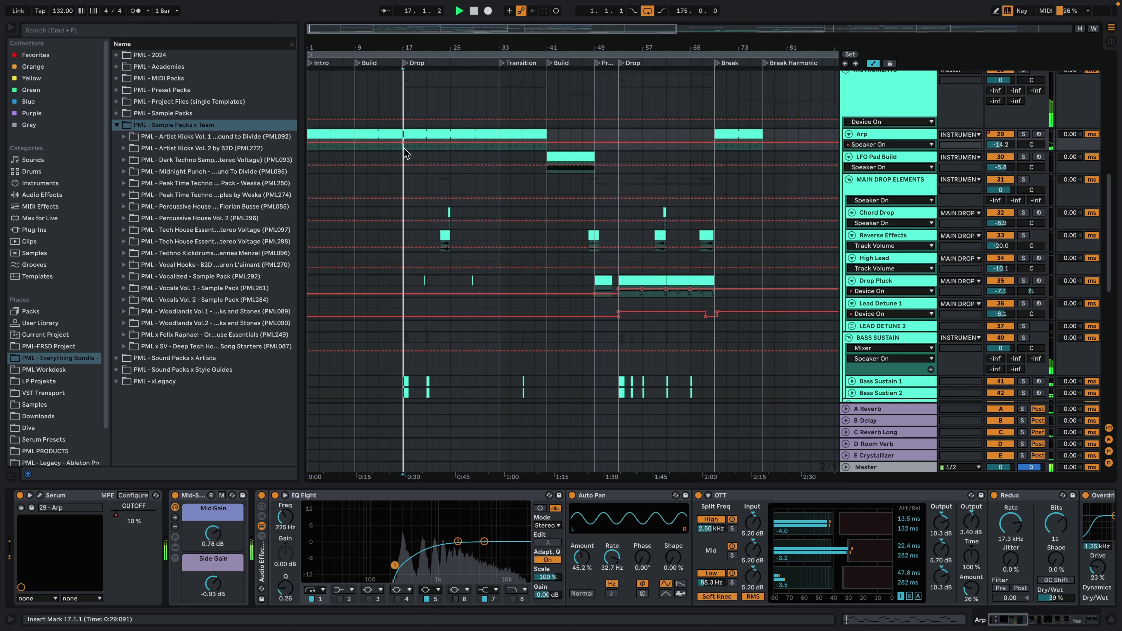
Jump playback to bars 17 and 29, then select and zoom in on the Drop Pluck clip at bar 49.
{"action": "left_click", "coordinate": [404, 149]}
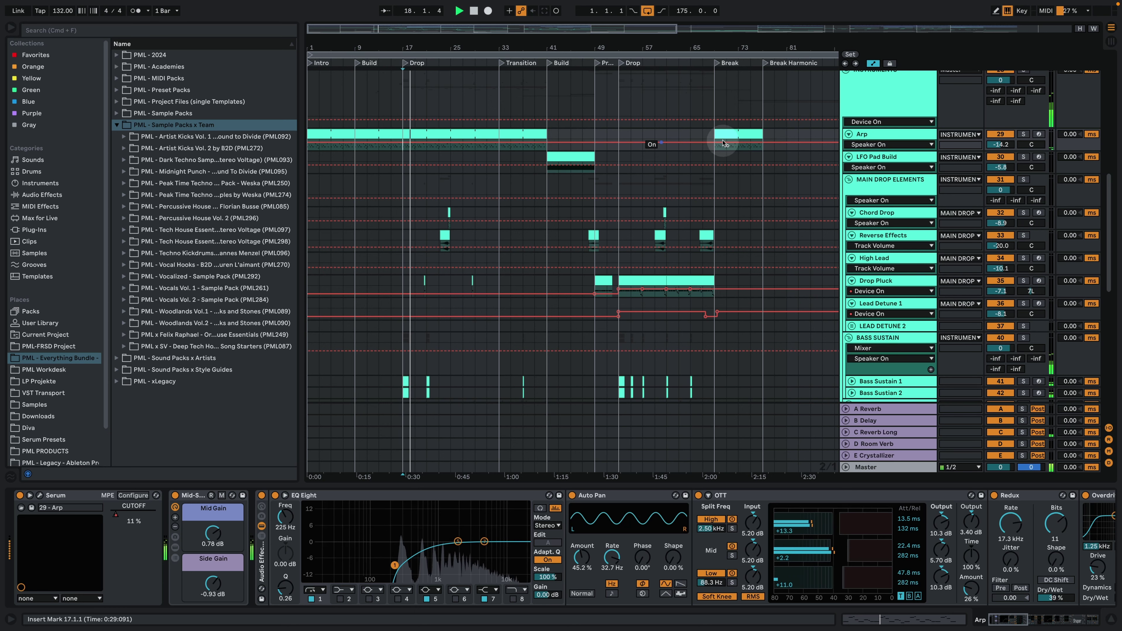
{"action": "left_click", "coordinate": [475, 151]}
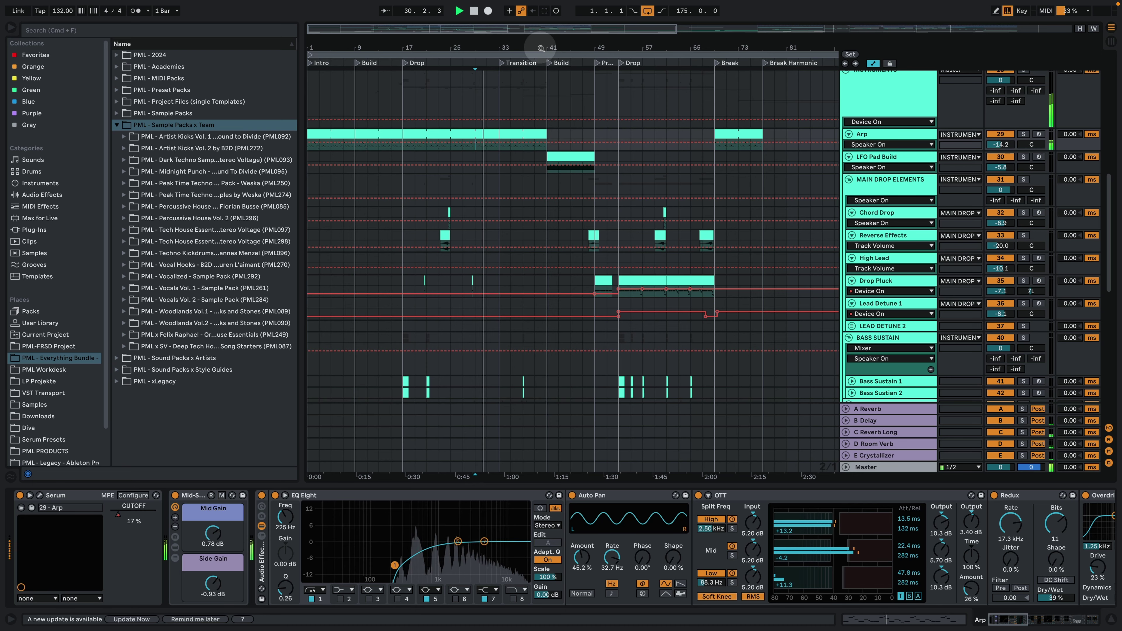
{"action": "left_click_drag", "start_coordinate": [539, 48], "coordinate": [456, 55]}
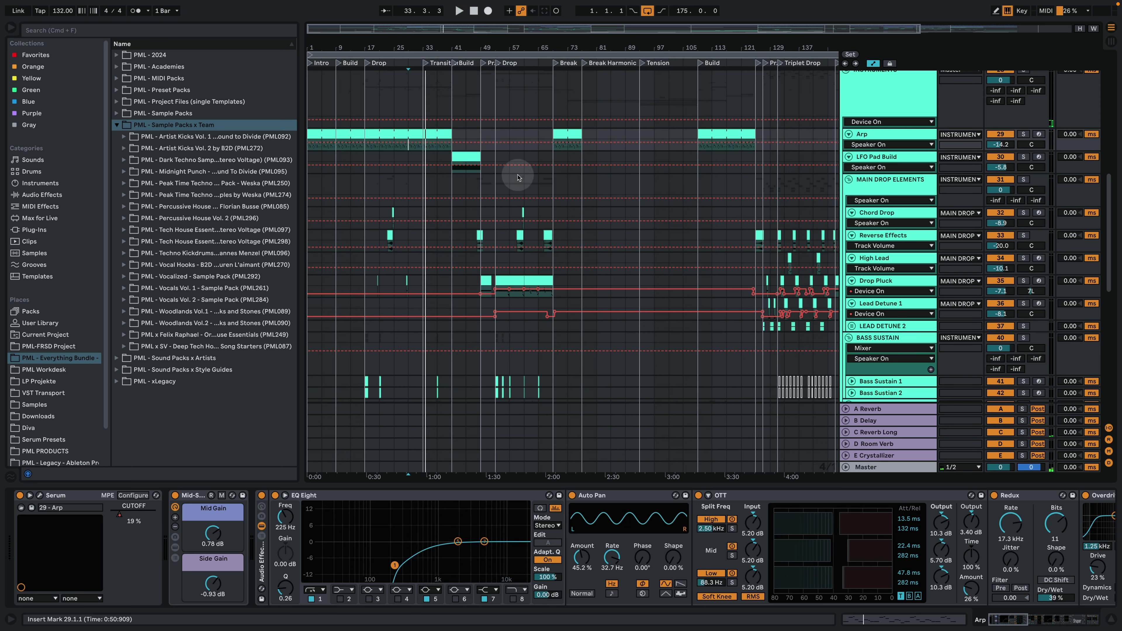
{"action": "left_click", "coordinate": [485, 282]}
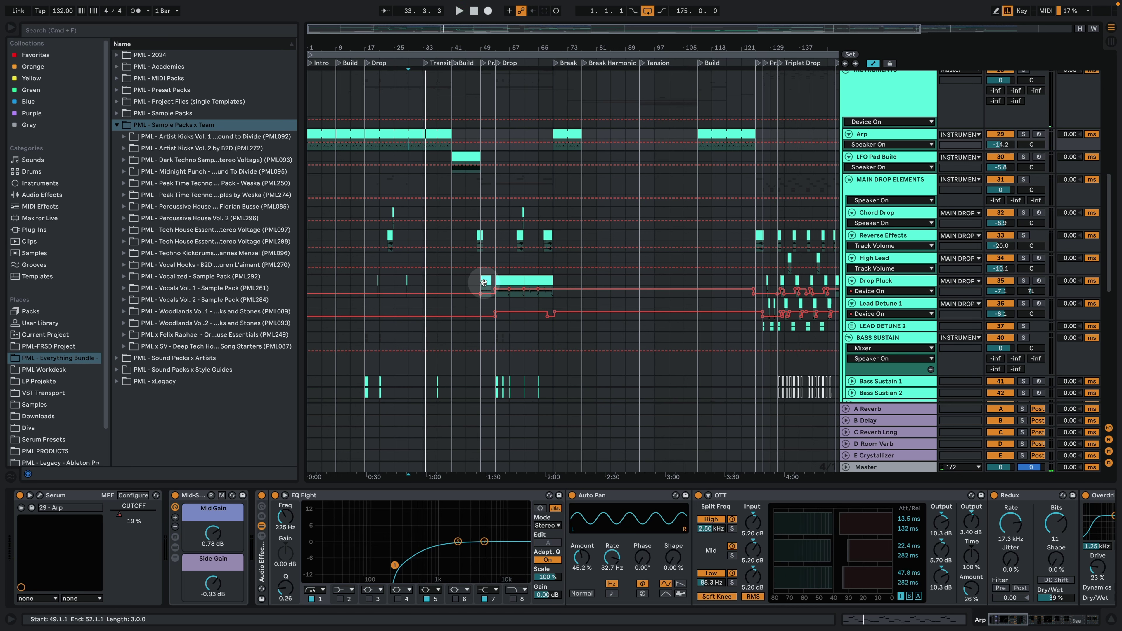
{"action": "left_click_drag", "start_coordinate": [475, 46], "coordinate": [564, 216]}
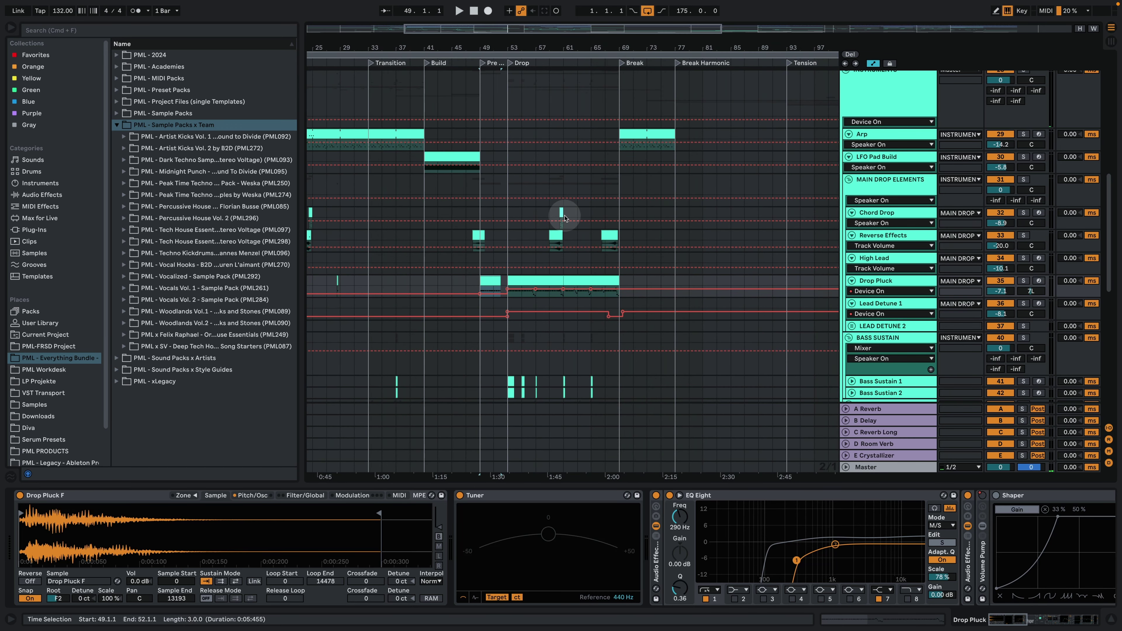
Solo Drop Pluck and view its clip's repeated E2 notes while playing from bar 49.
{"action": "left_click", "coordinate": [1023, 281]}
{"action": "key", "text": "space"}
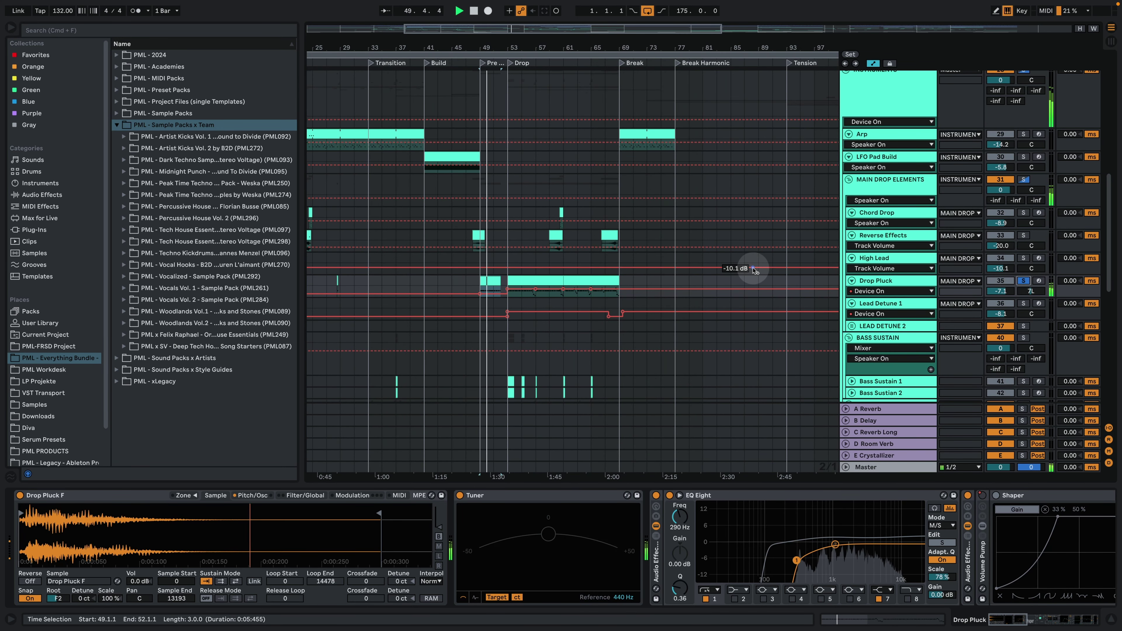
{"action": "left_click", "coordinate": [501, 216]}
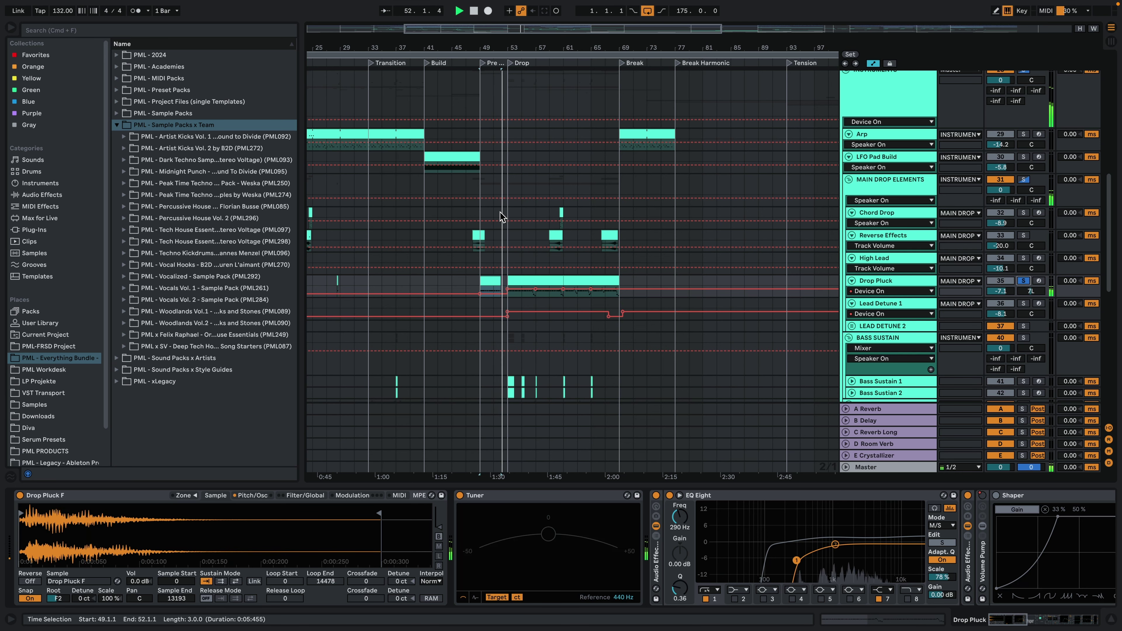
{"action": "double_click", "coordinate": [536, 281]}
{"action": "left_click", "coordinate": [338, 270]}
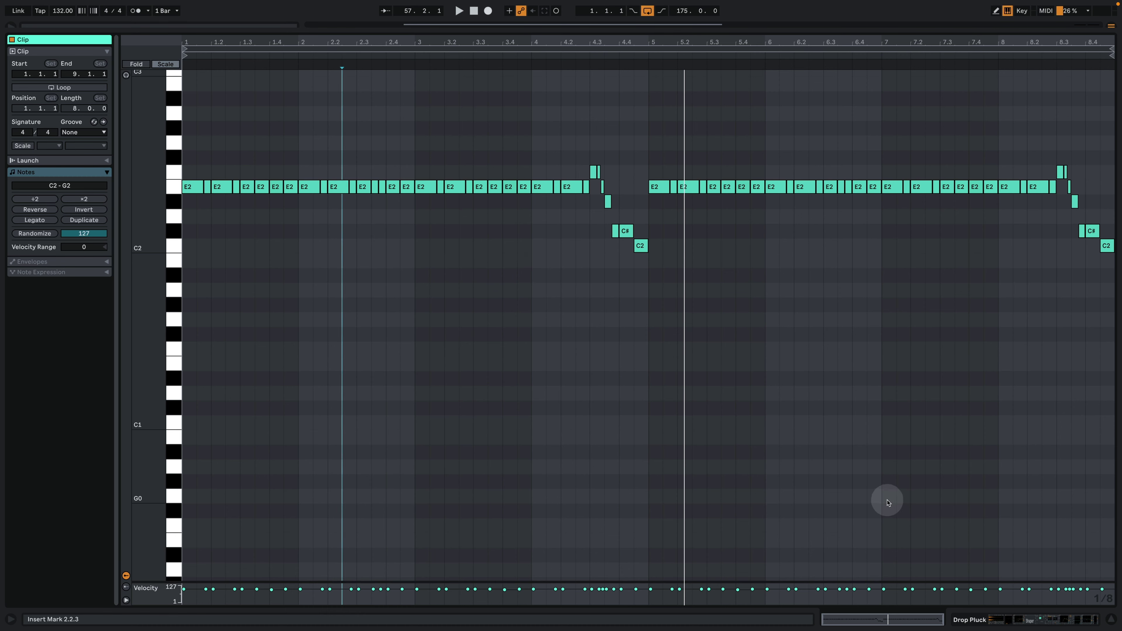
{"action": "left_click", "coordinate": [1031, 617]}
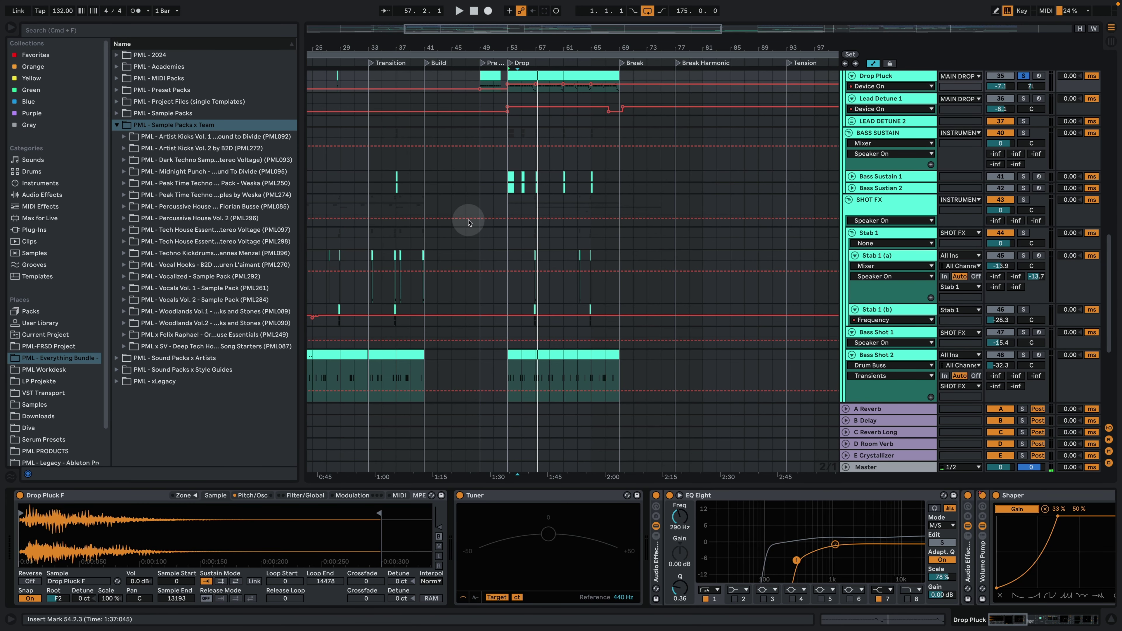
Reopen the Drop Pluck notes full-size, then return to the arrangement.
{"action": "scroll", "coordinate": [514, 235], "scroll_direction": "up", "scroll_amount": 3}
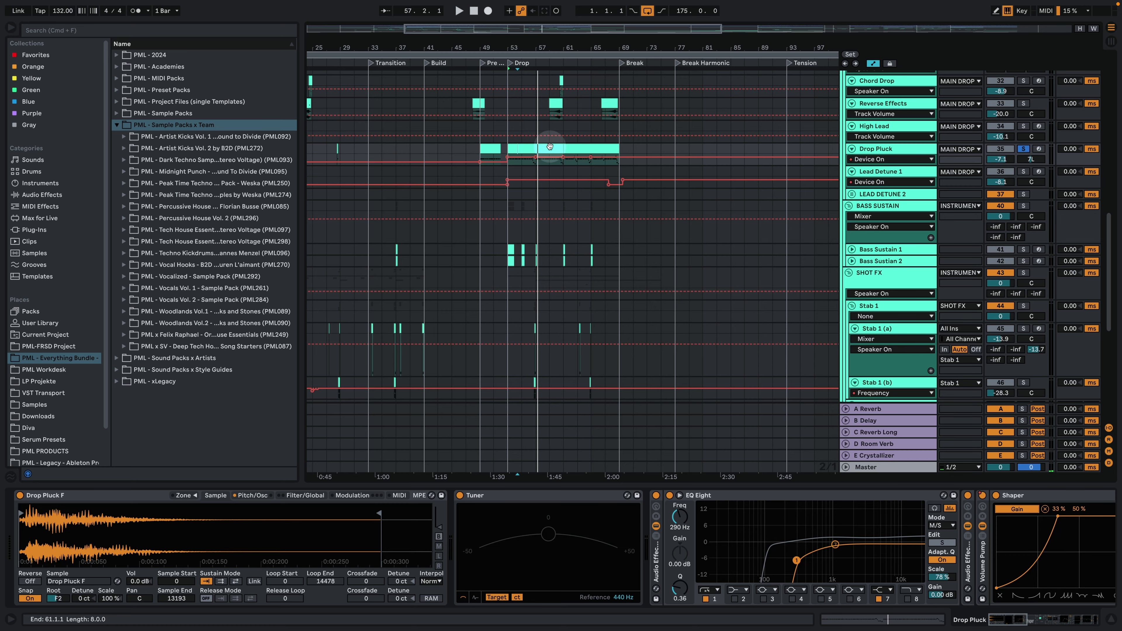
{"action": "double_click", "coordinate": [536, 145]}
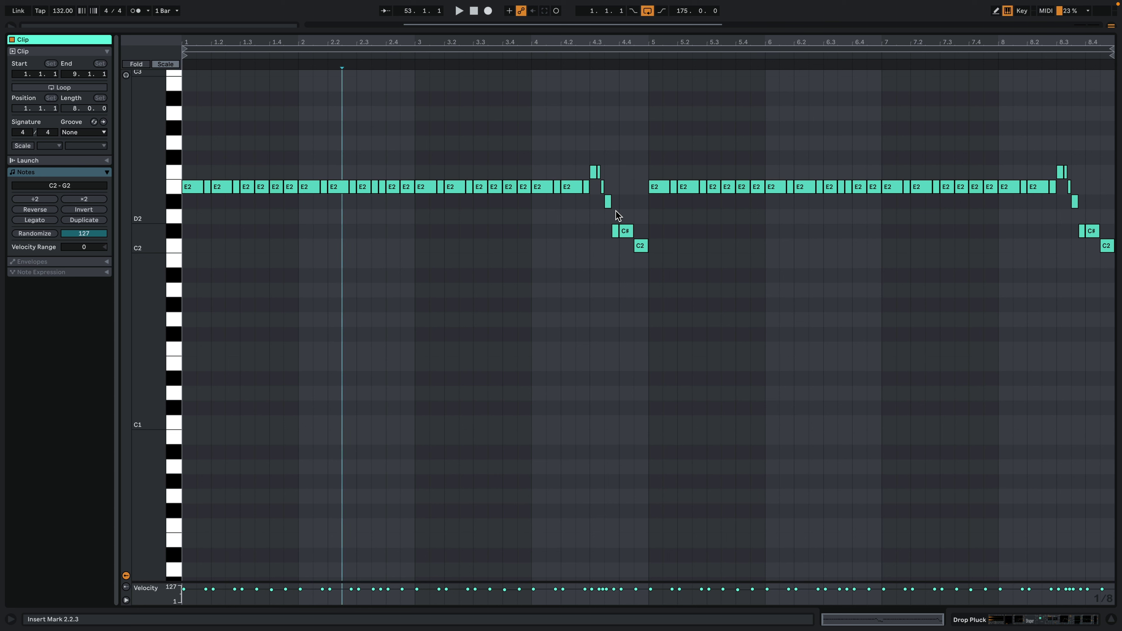
{"action": "left_click", "coordinate": [648, 247]}
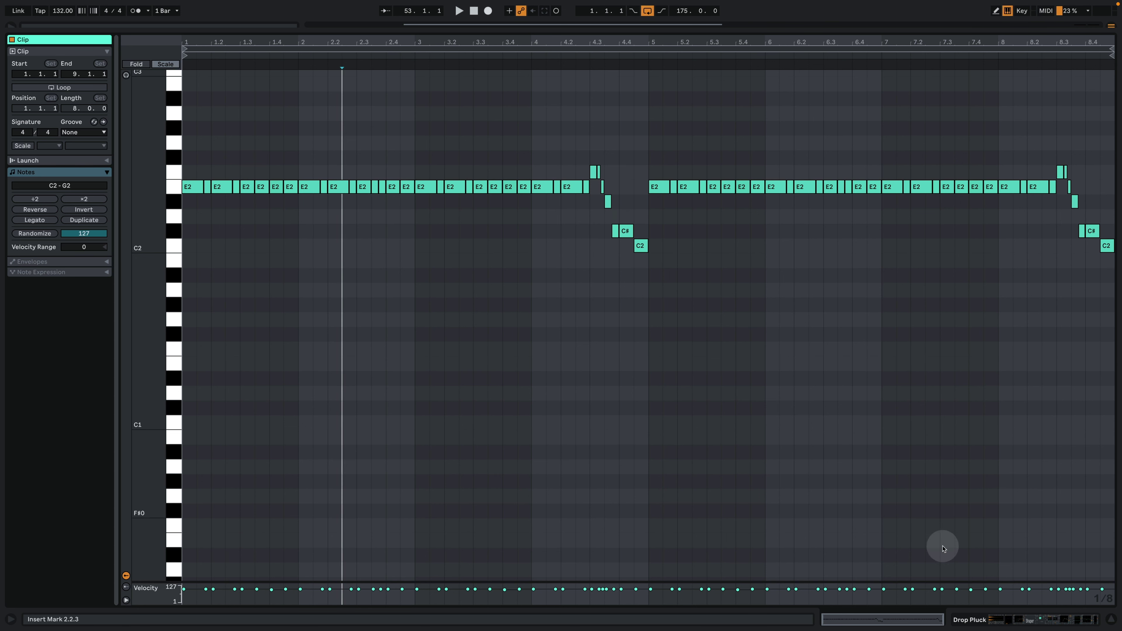
{"action": "left_click", "coordinate": [1039, 617]}
{"action": "scroll", "coordinate": [700, 247], "scroll_direction": "up", "scroll_amount": 3}
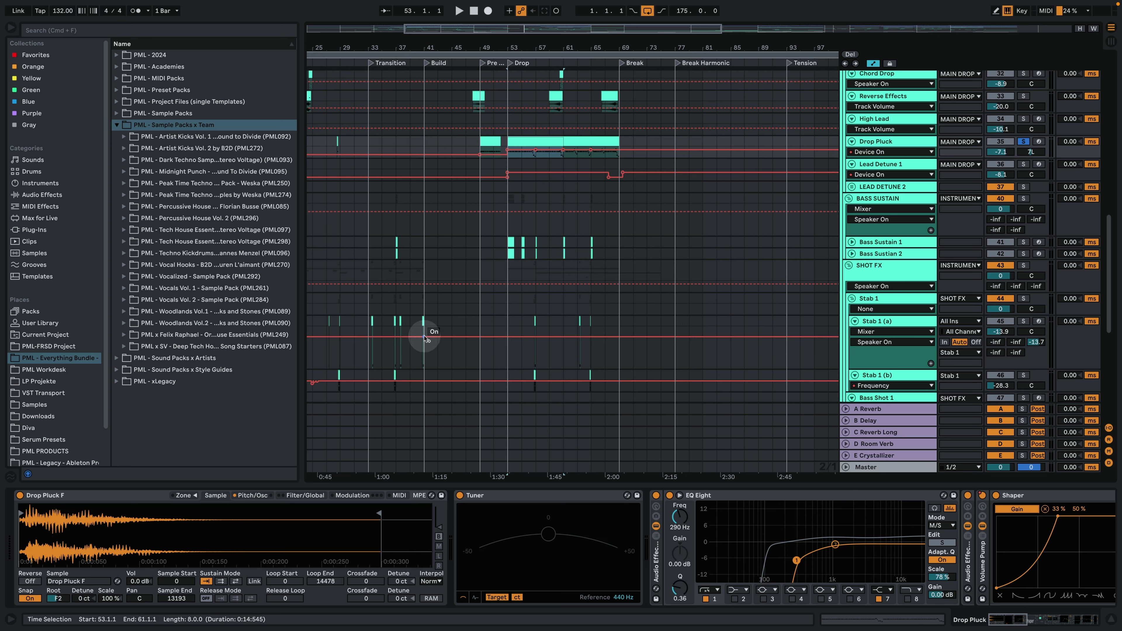
Show the Drop Pluck sampler's pitch envelope (+12 st) and review the clip's notes.
{"action": "left_click", "coordinate": [251, 498]}
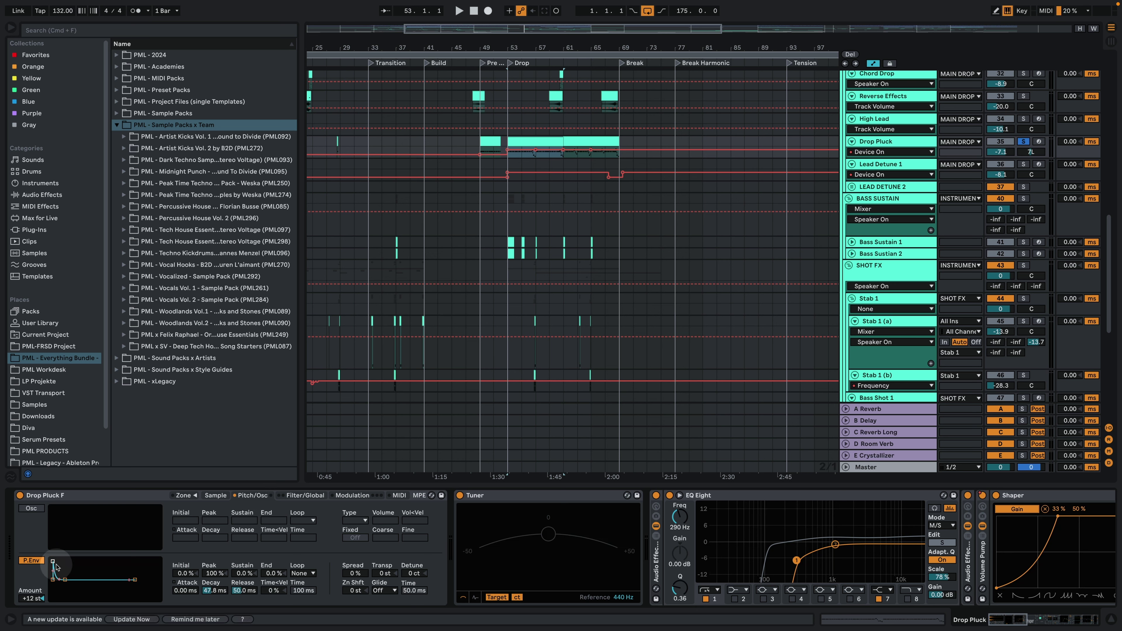
{"action": "double_click", "coordinate": [535, 141]}
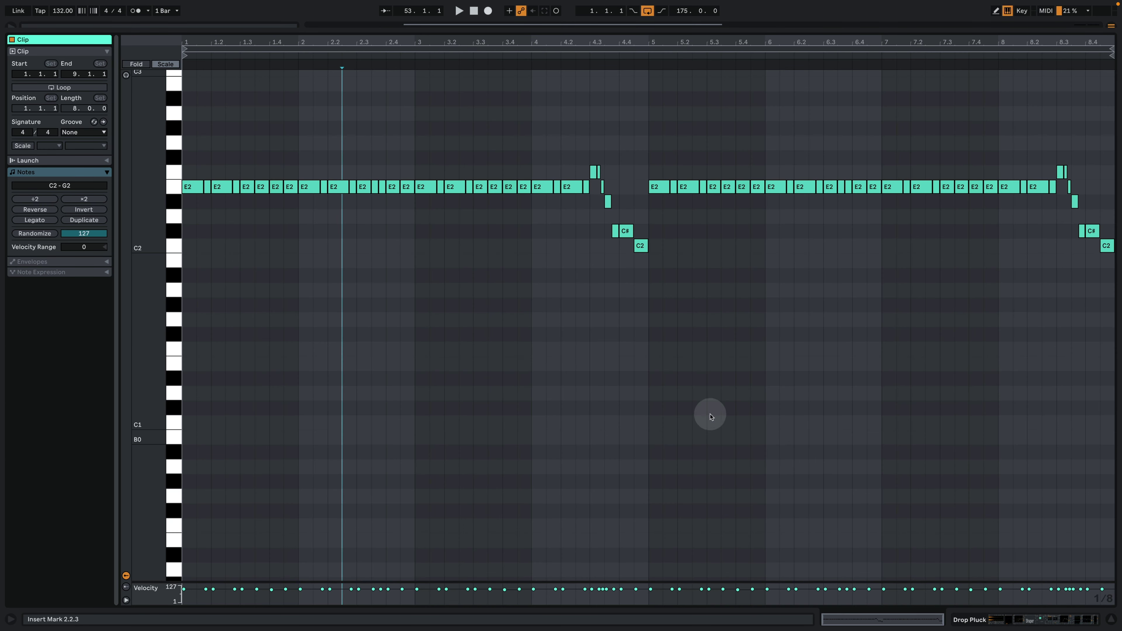
{"action": "left_click", "coordinate": [1013, 626]}
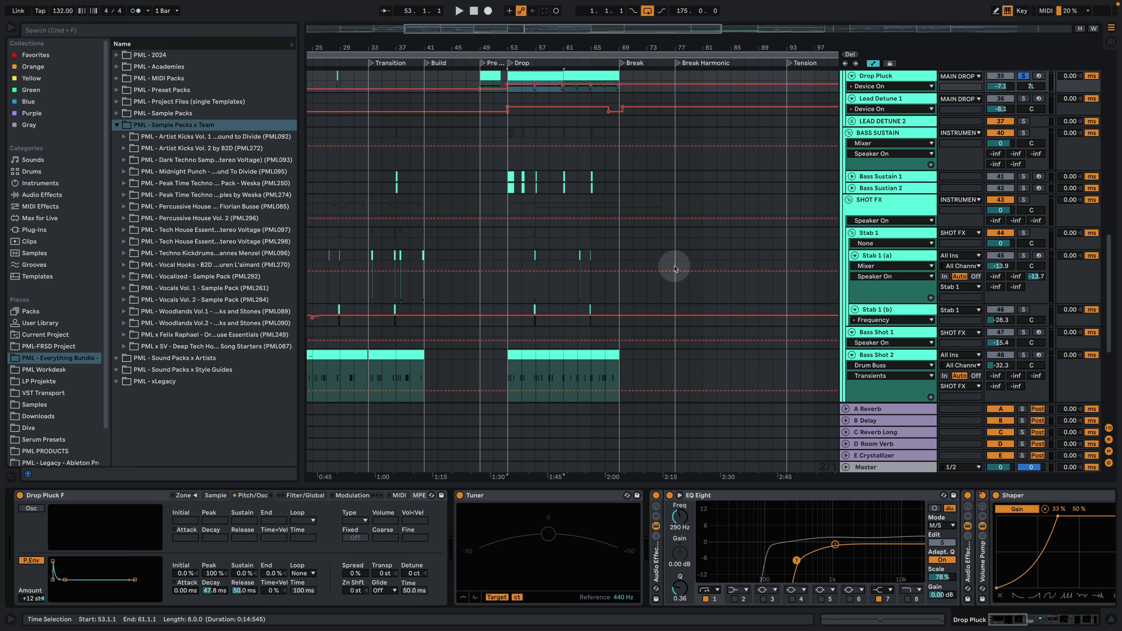
{"action": "left_click_drag", "start_coordinate": [501, 42], "coordinate": [498, 75]}
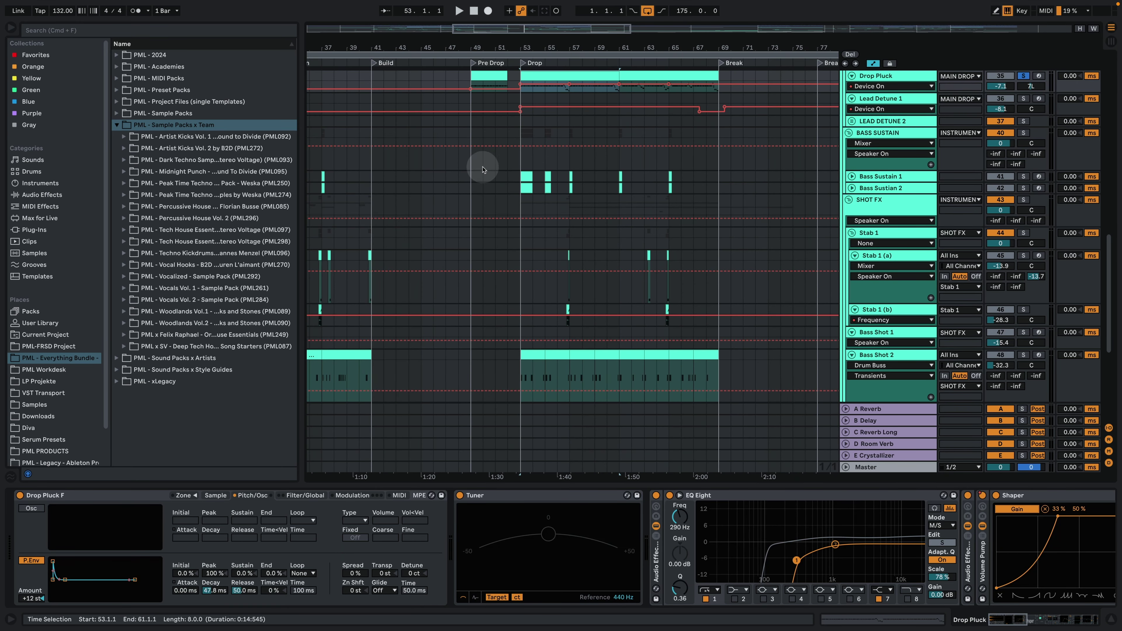
{"action": "scroll", "coordinate": [478, 133], "scroll_direction": "up", "scroll_amount": 3}
Play the drop from bar 49 while viewing the Drop Pluck notes.
{"action": "left_click", "coordinate": [1071, 146]}
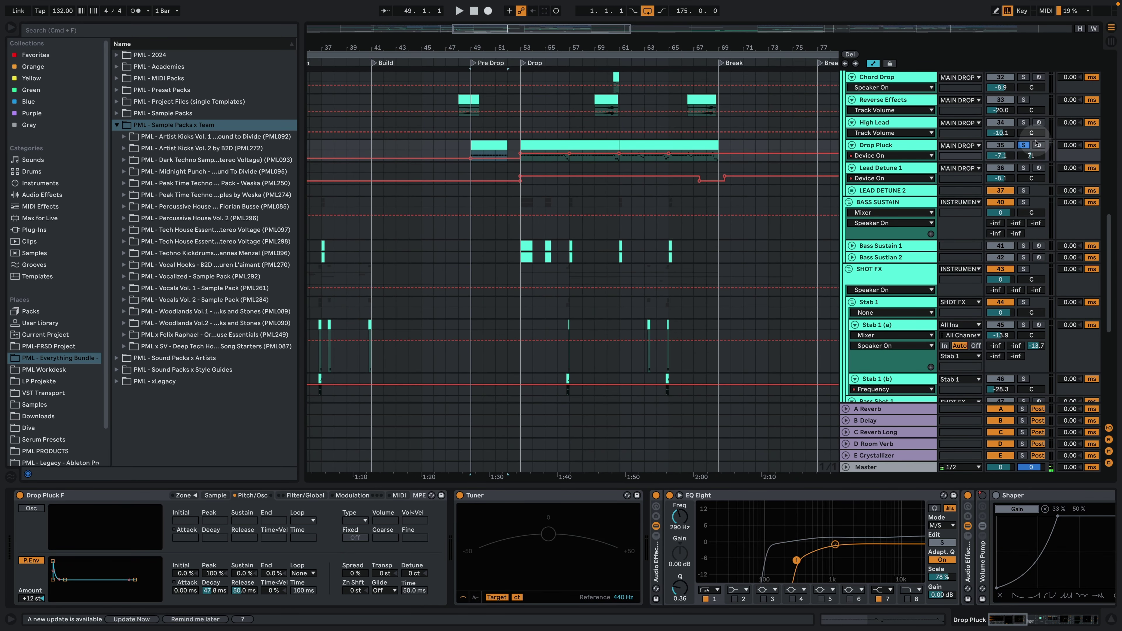
{"action": "key", "text": "space"}
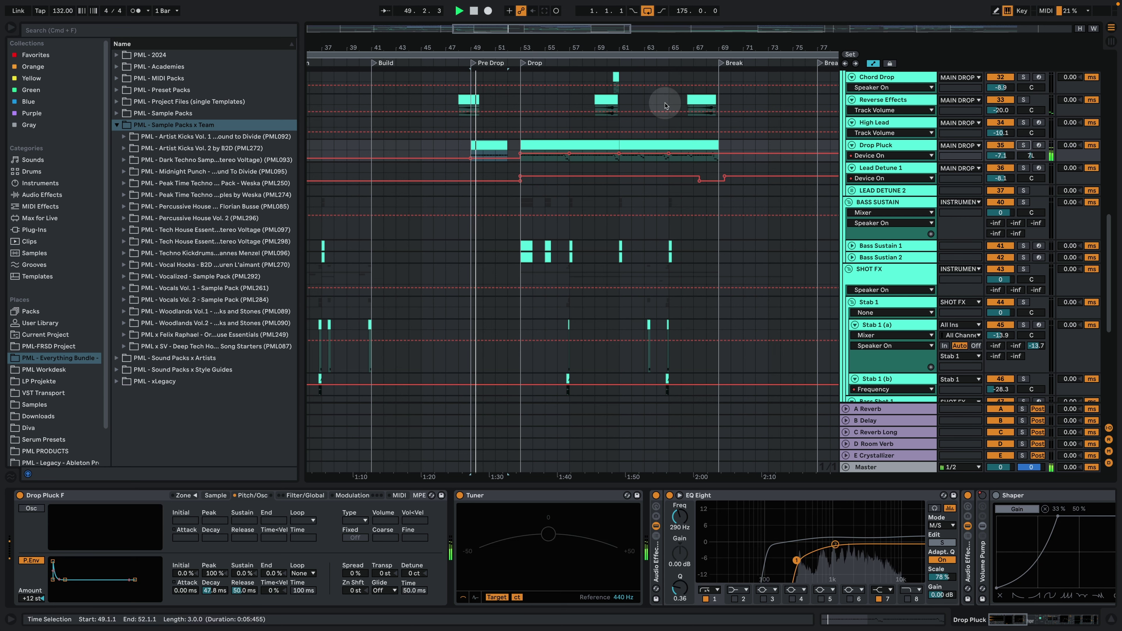
{"action": "double_click", "coordinate": [491, 149]}
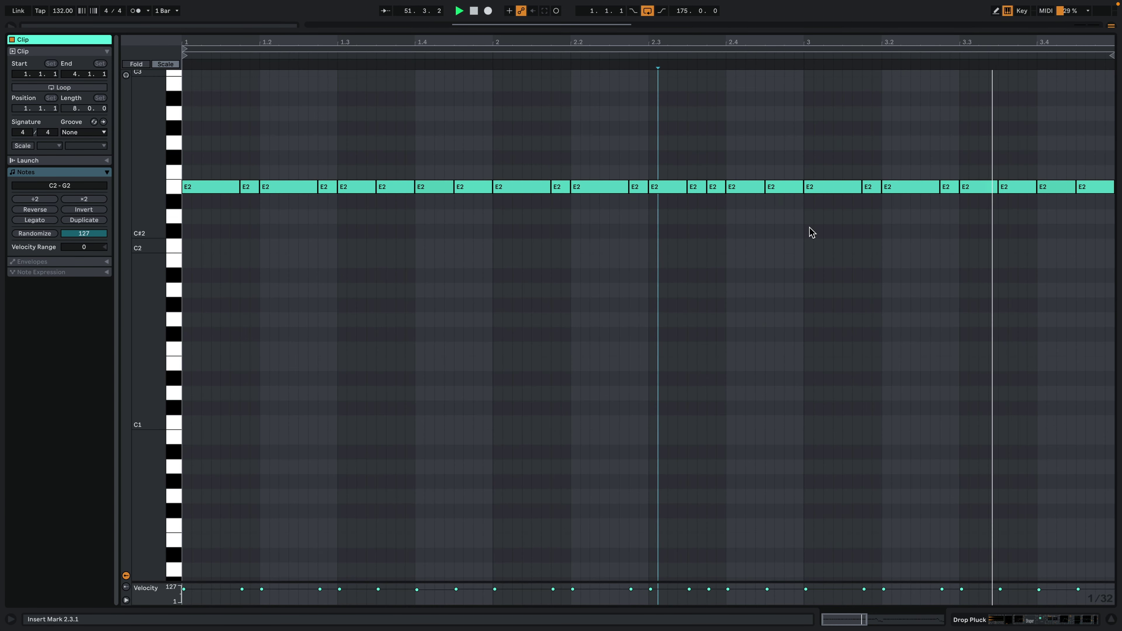
{"action": "left_click", "coordinate": [1011, 619]}
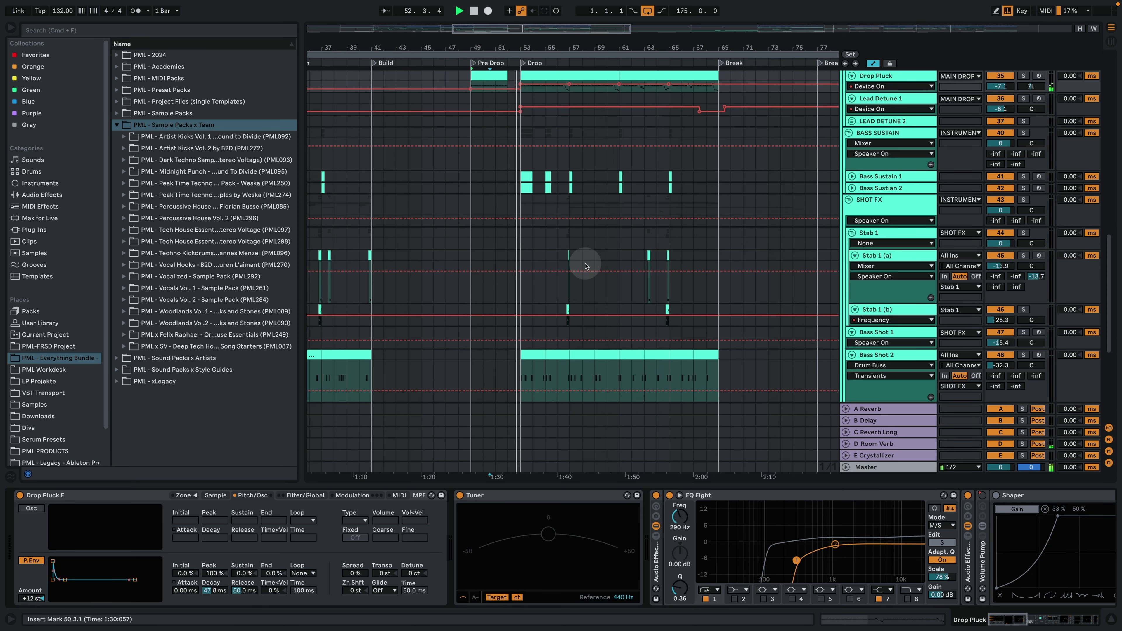
{"action": "scroll", "coordinate": [586, 247], "scroll_direction": "up", "scroll_amount": 3}
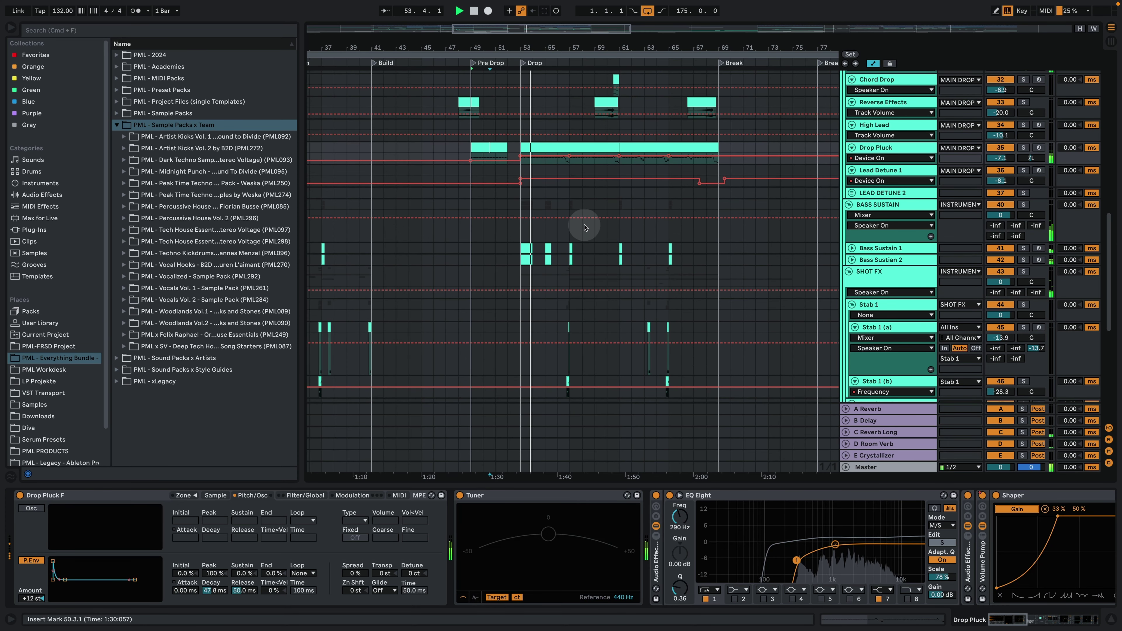
{"action": "left_click", "coordinate": [601, 219]}
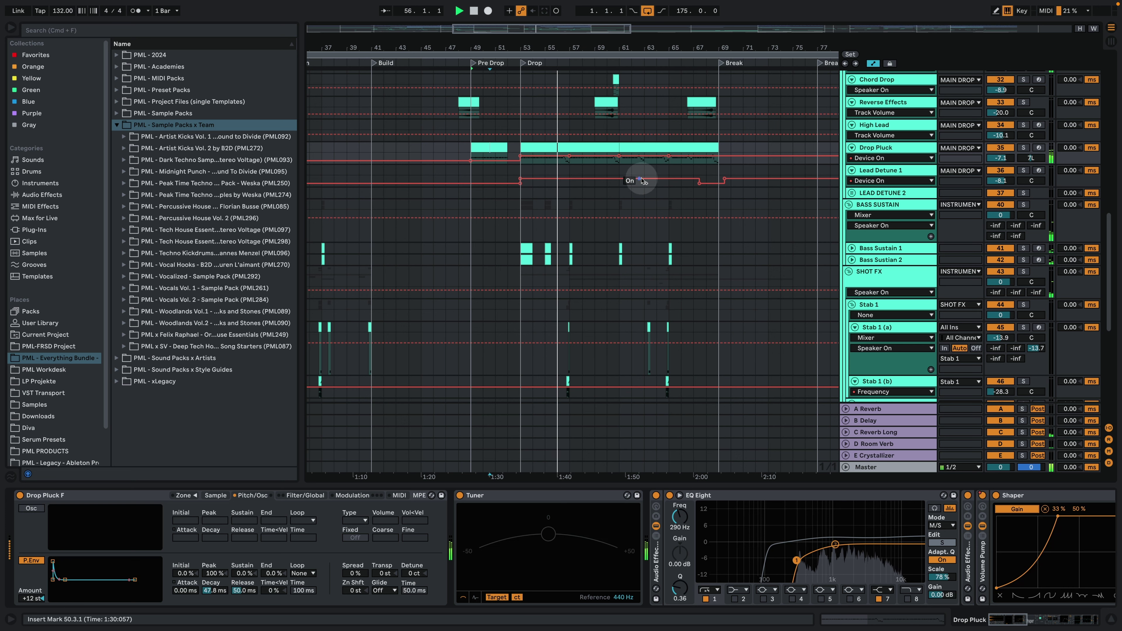
{"action": "left_click", "coordinate": [622, 182]}
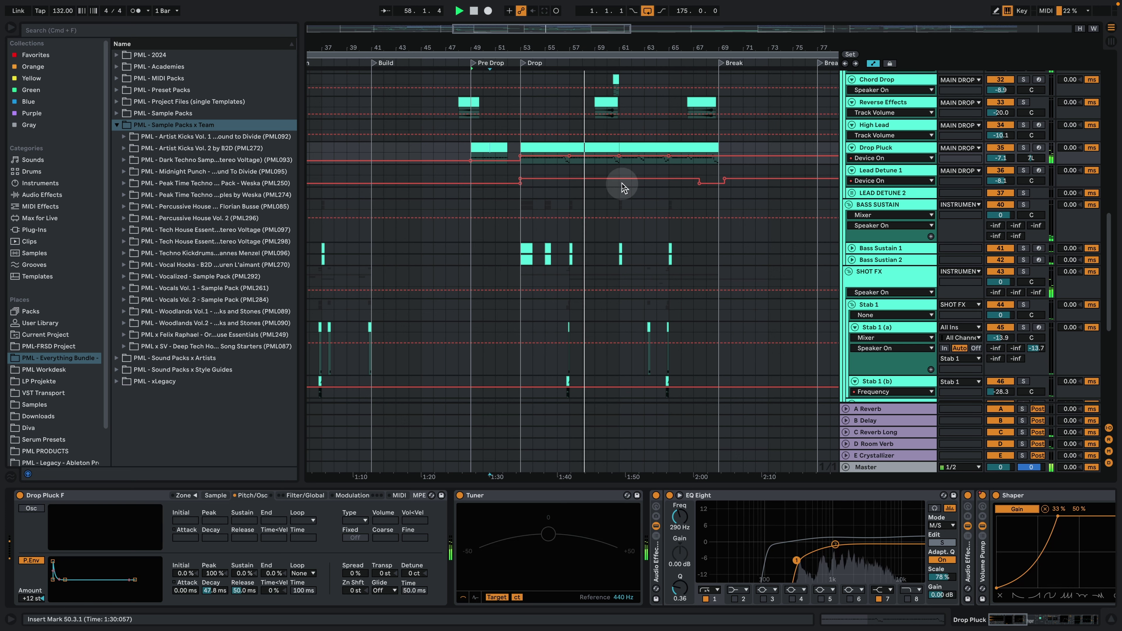
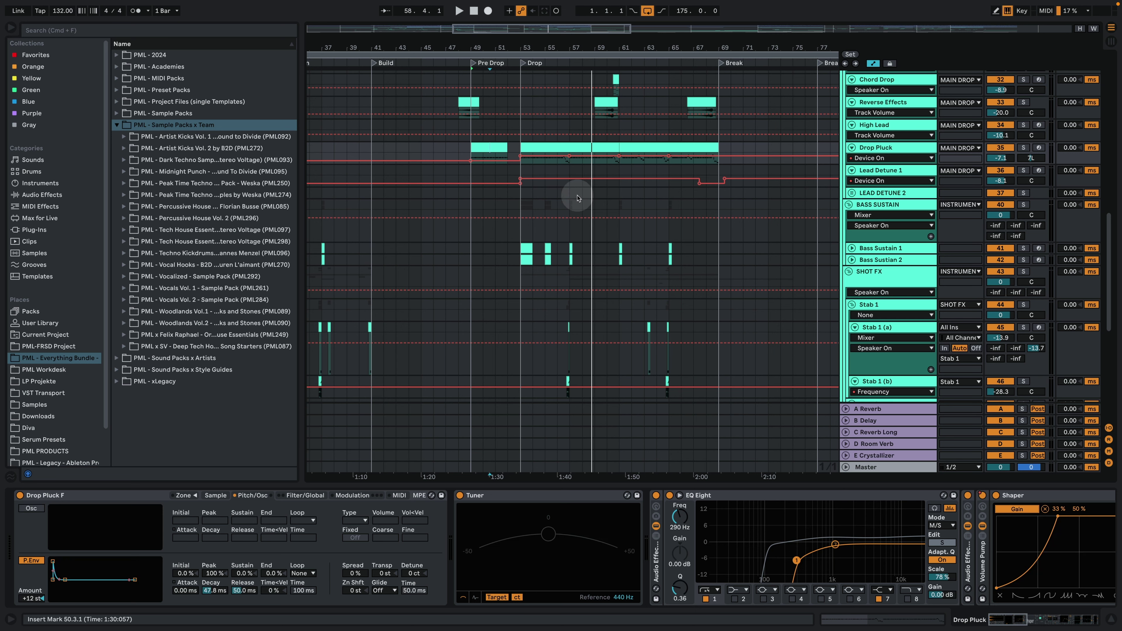
Play the Drop Pluck from bar 51 with a taller track, then unfold Bass Sustain 1.
{"action": "left_click", "coordinate": [496, 158]}
{"action": "left_click_drag", "start_coordinate": [883, 162], "coordinate": [884, 204]}
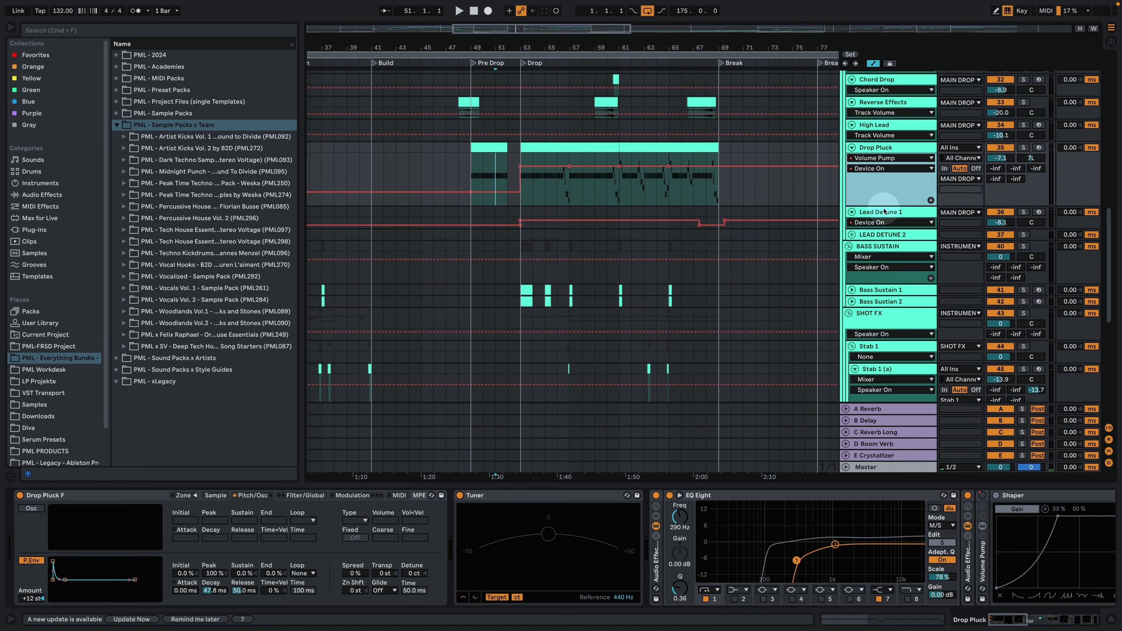
{"action": "key", "text": "space"}
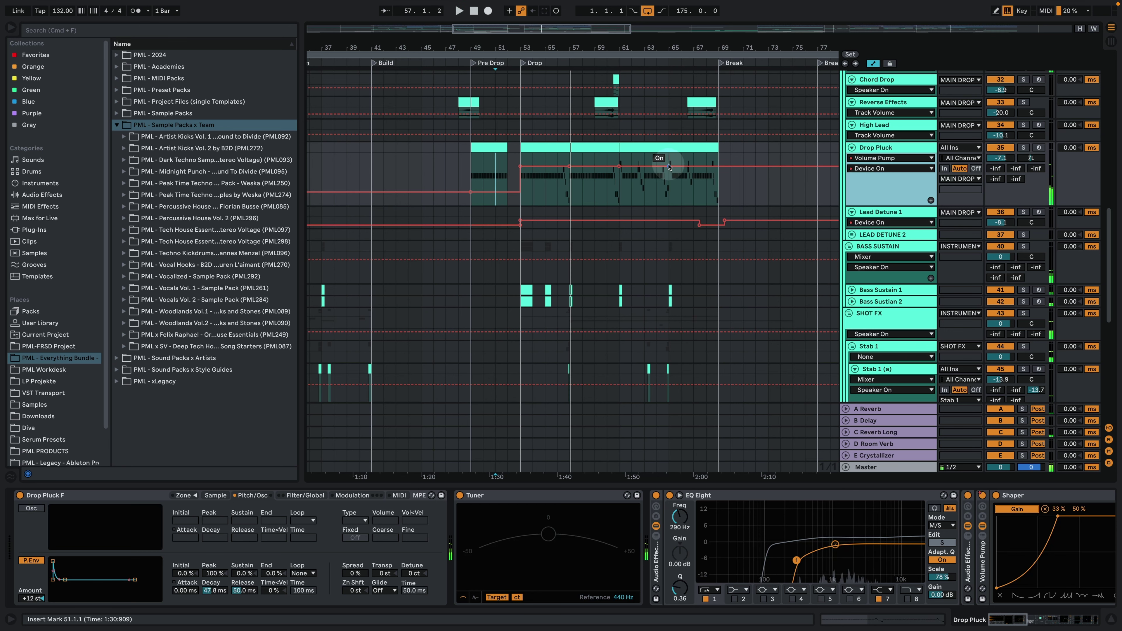
{"action": "left_click_drag", "start_coordinate": [547, 47], "coordinate": [554, 79]}
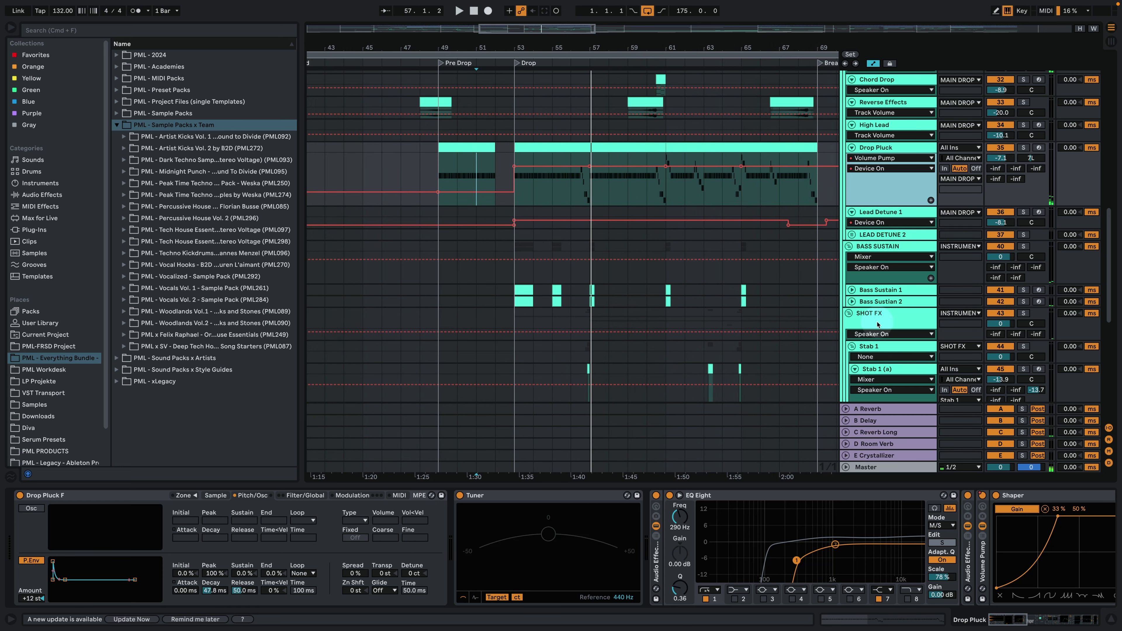
{"action": "left_click", "coordinate": [852, 290]}
Audition the Bass Sustain 1 clip at bar 53, first soloed and then unsoloed.
{"action": "left_click", "coordinate": [526, 289]}
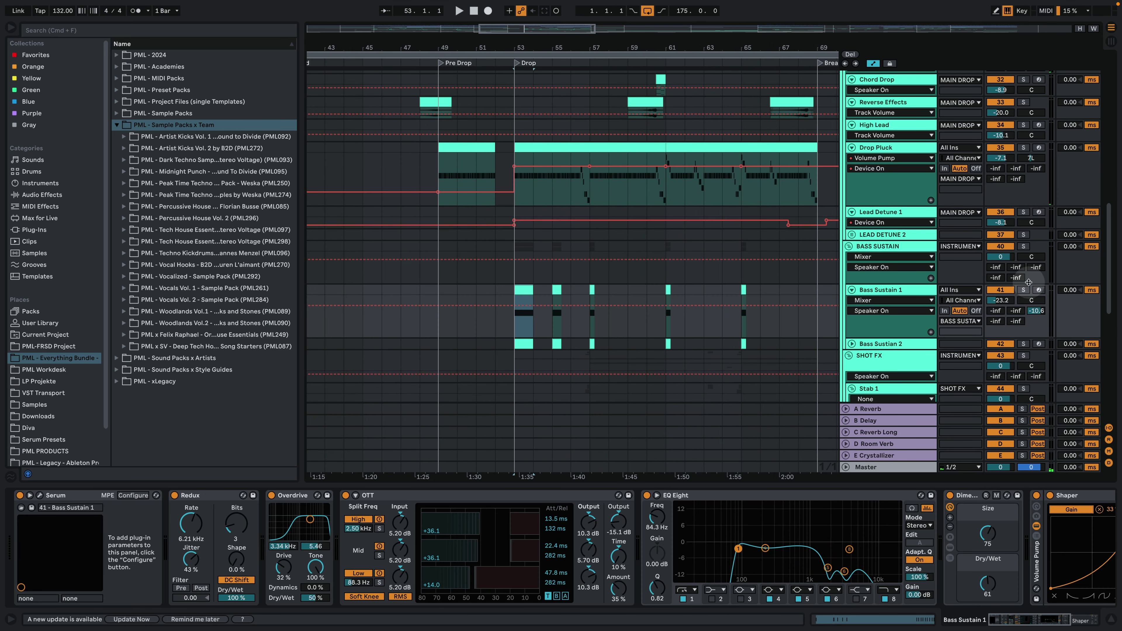
{"action": "key", "text": "space"}
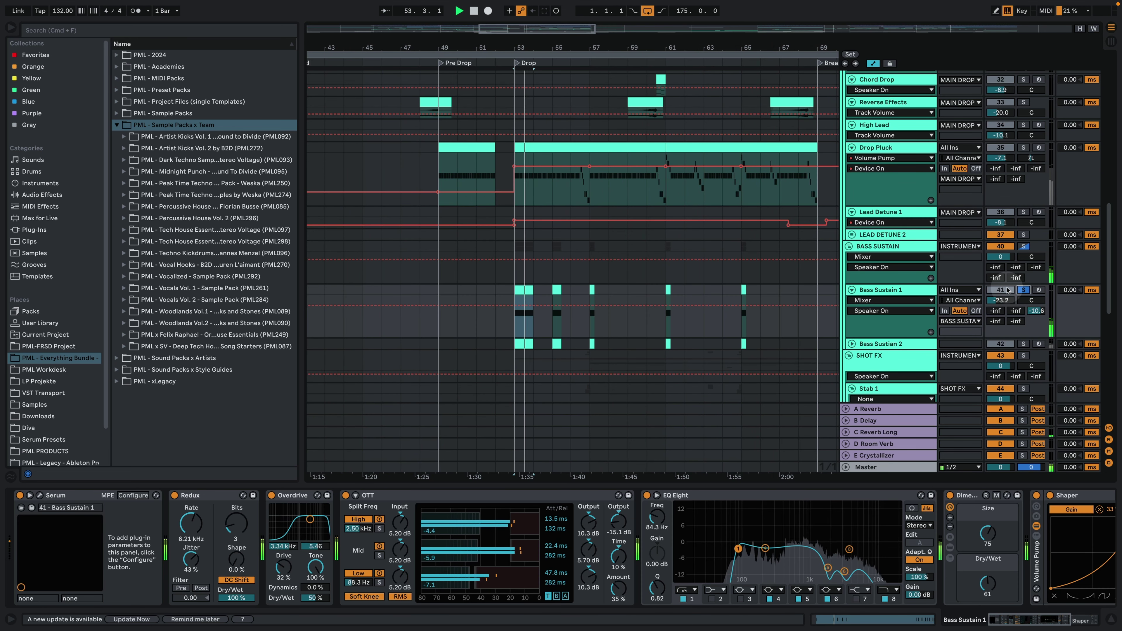
{"action": "key", "text": "space"}
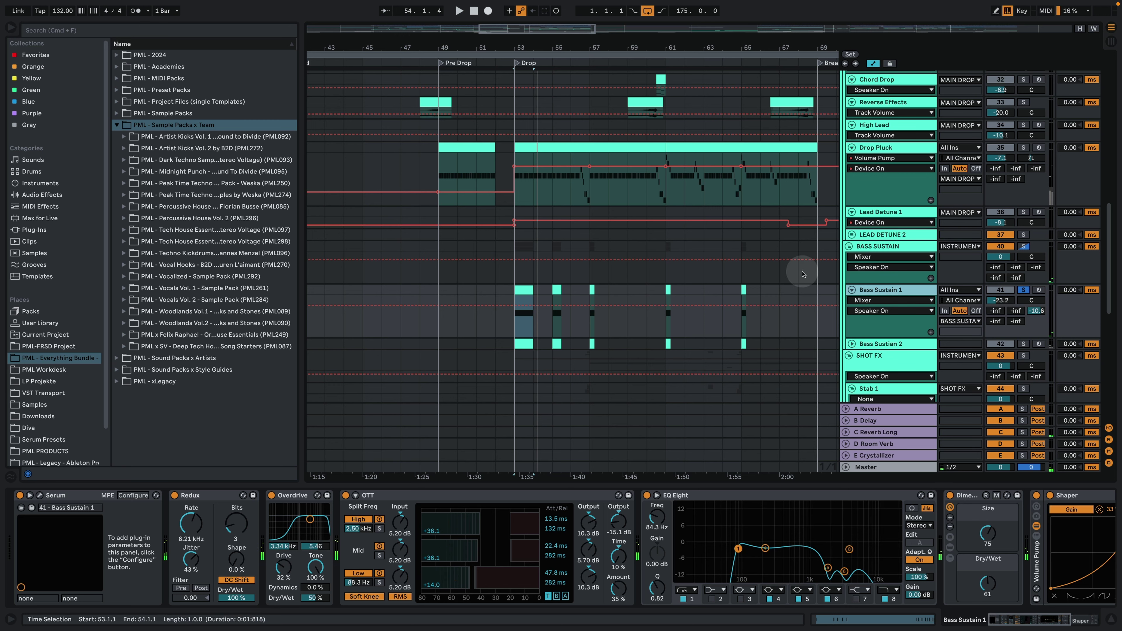
{"action": "left_click_drag", "start_coordinate": [525, 45], "coordinate": [526, 77]}
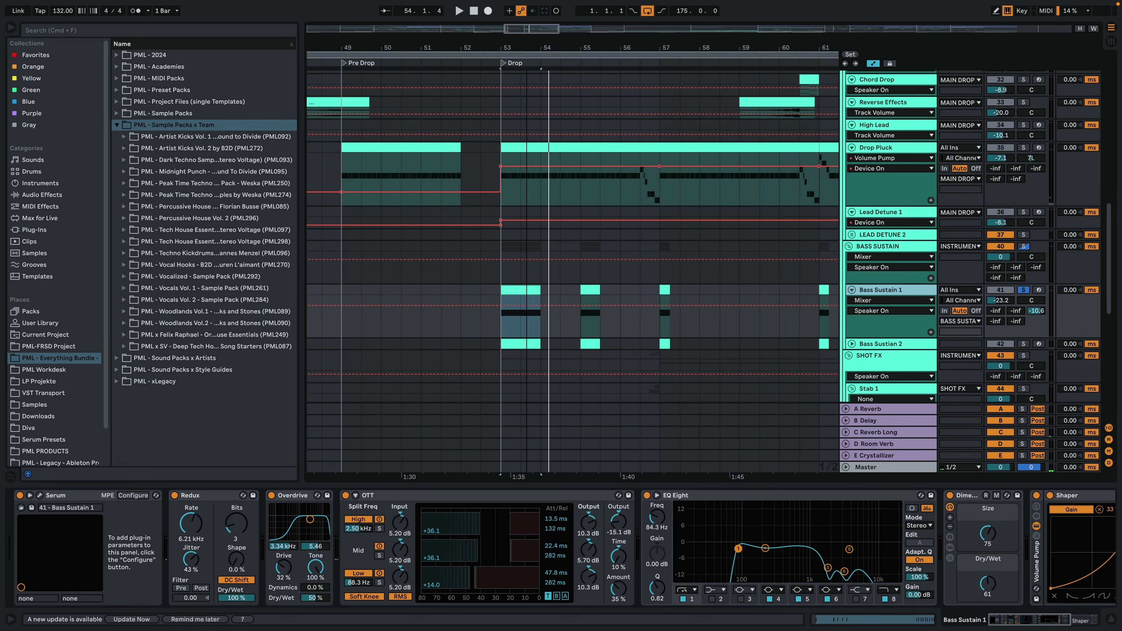
{"action": "left_click", "coordinate": [1020, 290]}
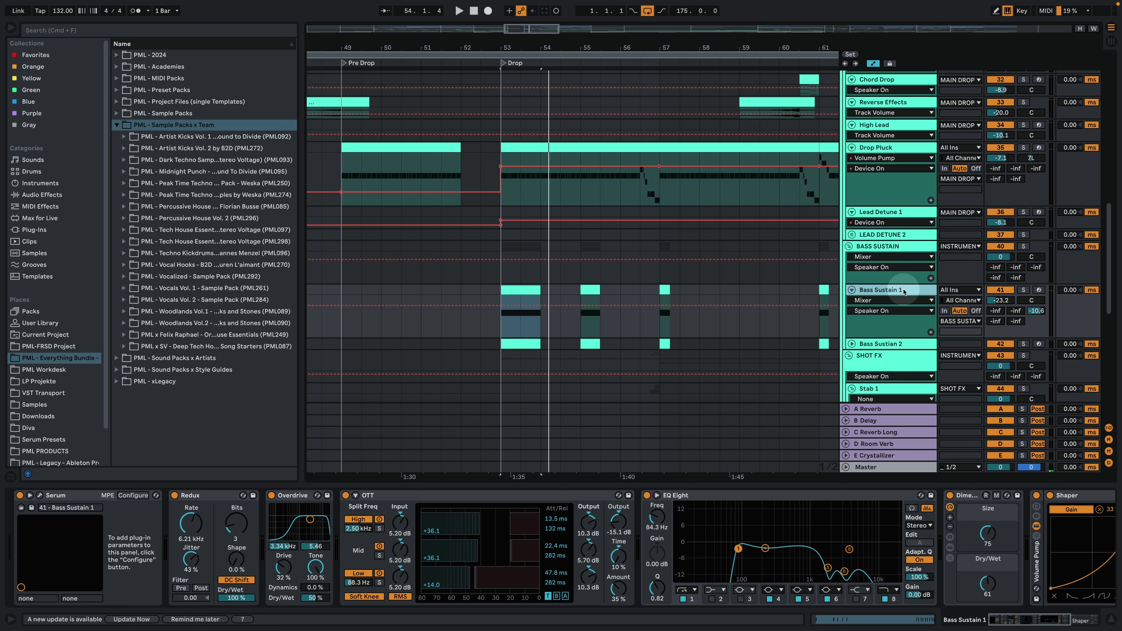
{"action": "key", "text": "space"}
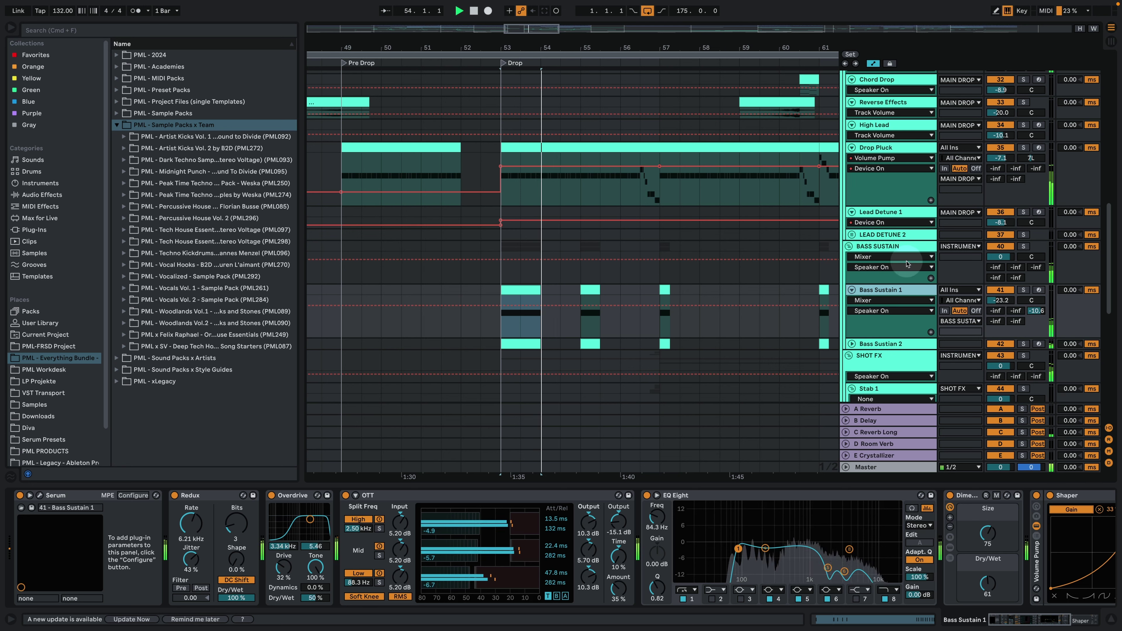
{"action": "key", "text": "space"}
Deactivate the Drop Pluck track and play the drop without it.
{"action": "left_click", "coordinate": [1001, 147]}
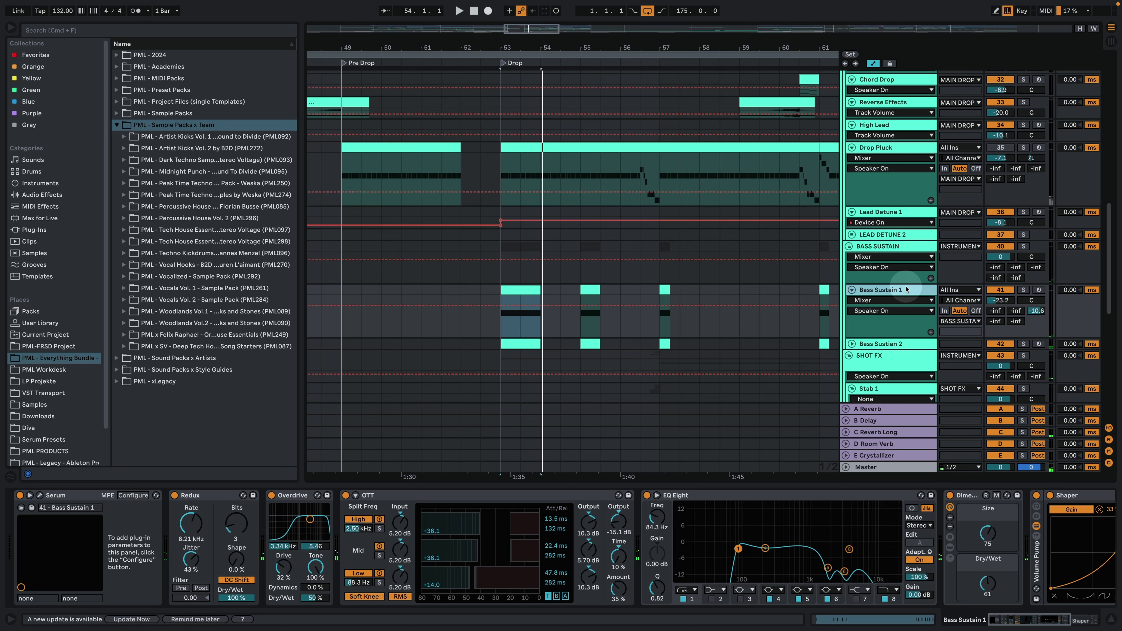
{"action": "key", "text": "space"}
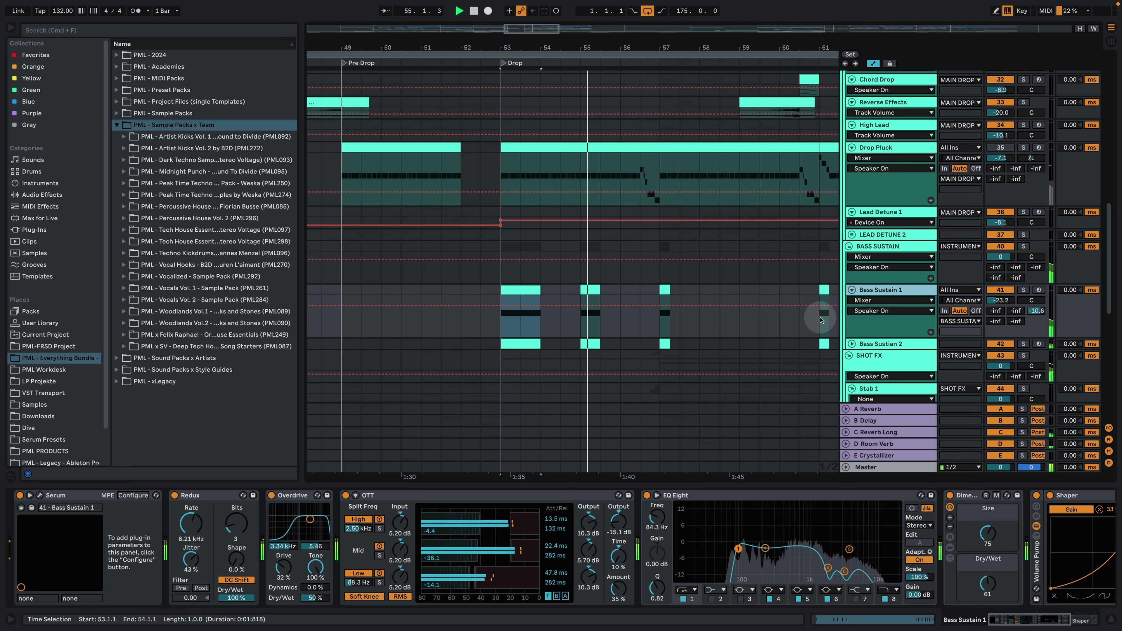
{"action": "left_click", "coordinate": [813, 231]}
{"action": "left_click", "coordinate": [964, 260]}
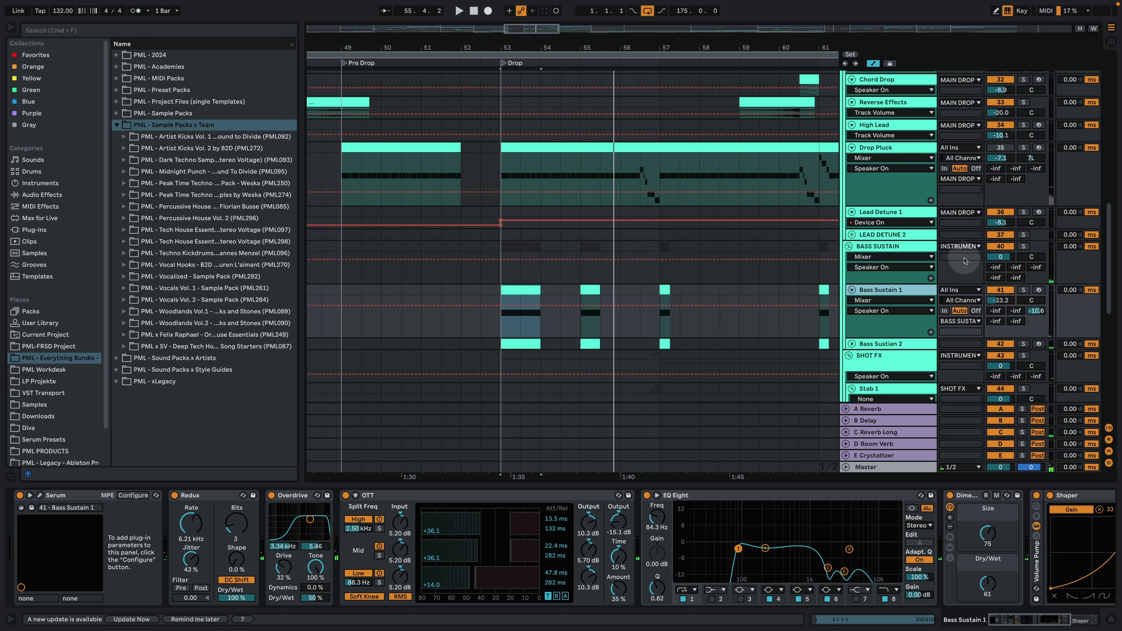
{"action": "left_click", "coordinate": [867, 291]}
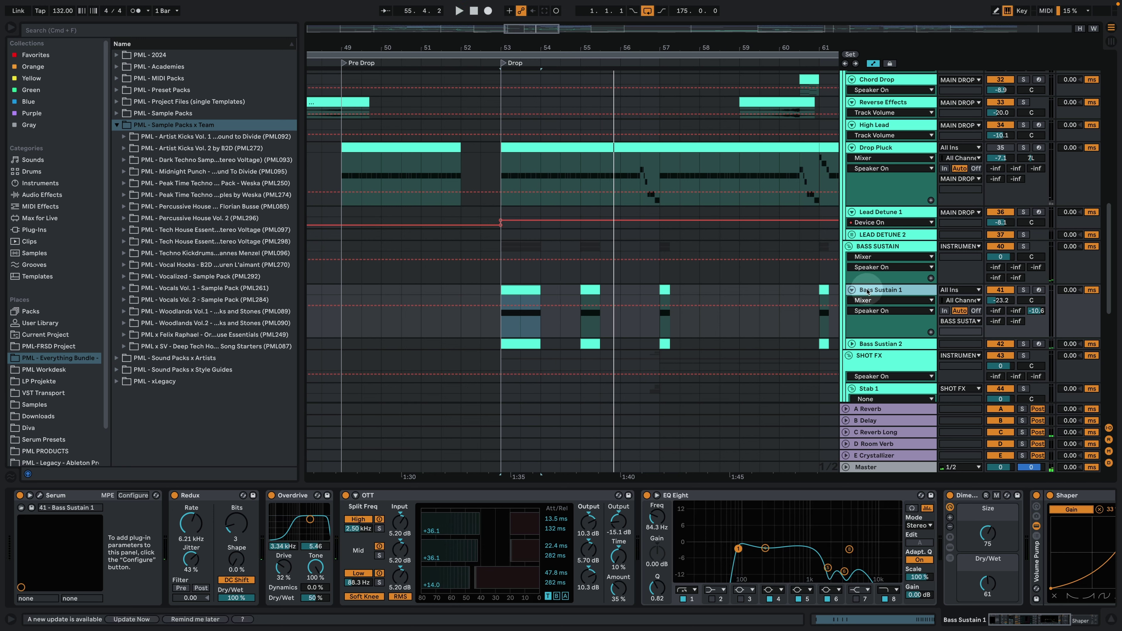
Audition the clip's D0 note in the editor, then open Bass Sustain 1's Serum window.
{"action": "double_click", "coordinate": [519, 290]}
{"action": "left_click_drag", "start_coordinate": [312, 322], "coordinate": [361, 159]}
{"action": "left_click", "coordinate": [126, 75]}
{"action": "left_click_drag", "start_coordinate": [388, 117], "coordinate": [423, 153]}
{"action": "left_click", "coordinate": [971, 619]}
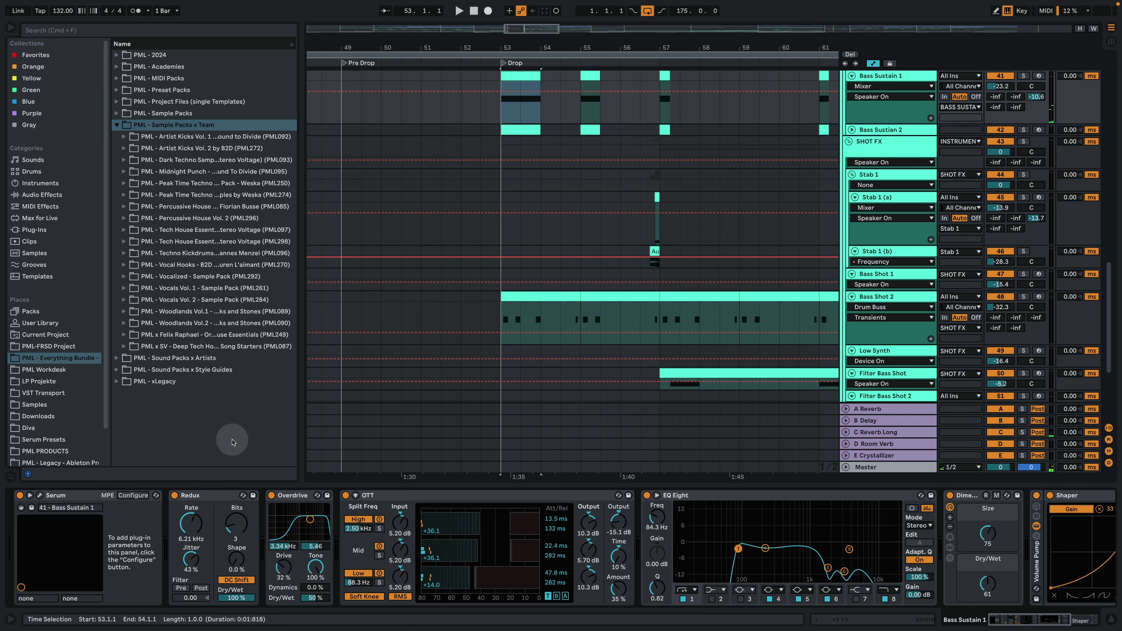
{"action": "left_click", "coordinate": [39, 496]}
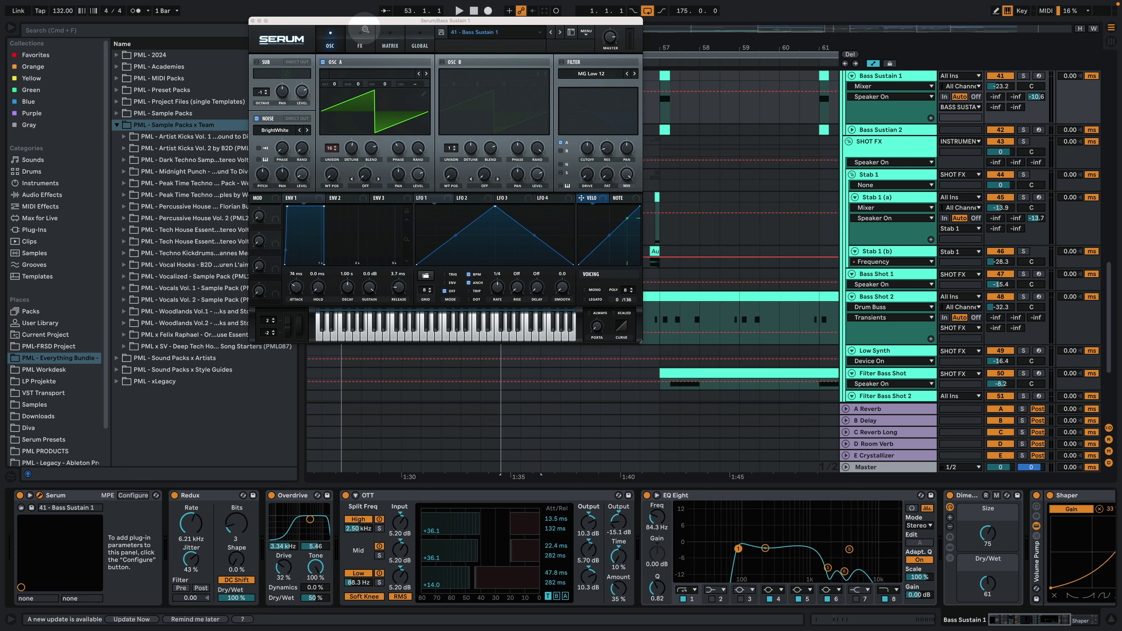
Show Serum's FX page and bypass the devices after Redux through Dimension, keeping Redux on.
{"action": "left_click", "coordinate": [355, 35]}
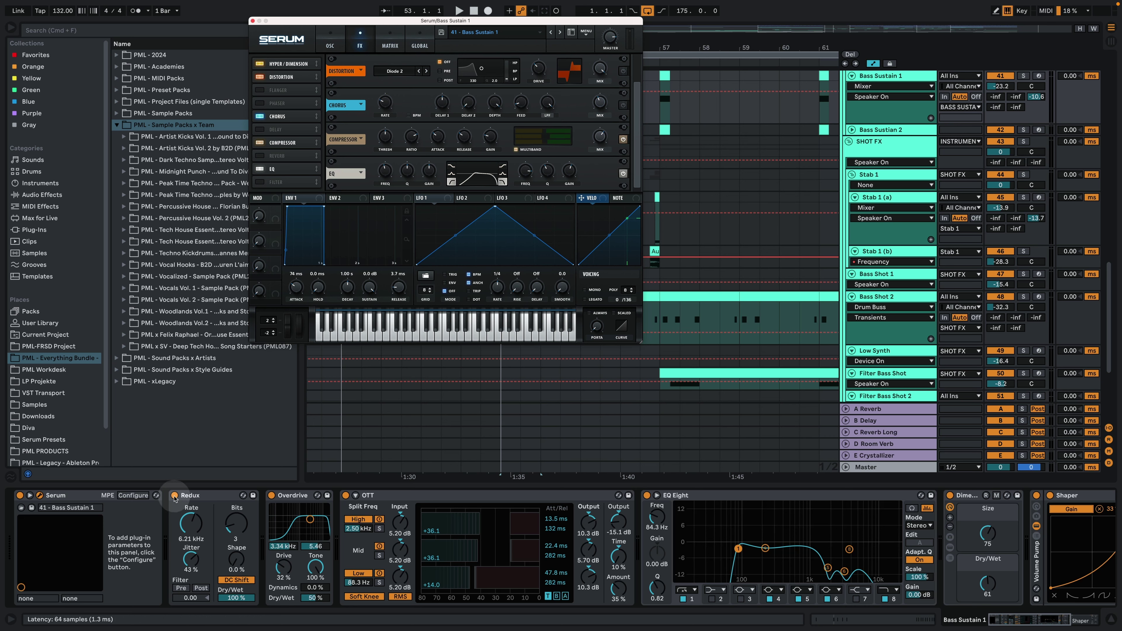
{"action": "left_click", "coordinate": [204, 495]}
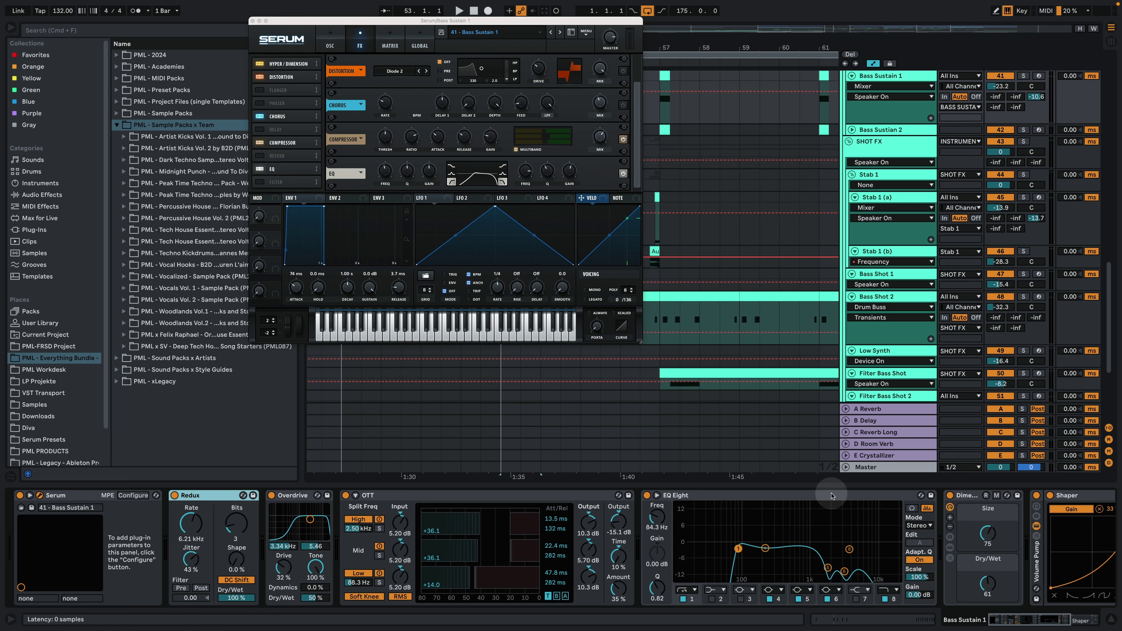
{"action": "left_click", "coordinate": [977, 496], "text": "shift"}
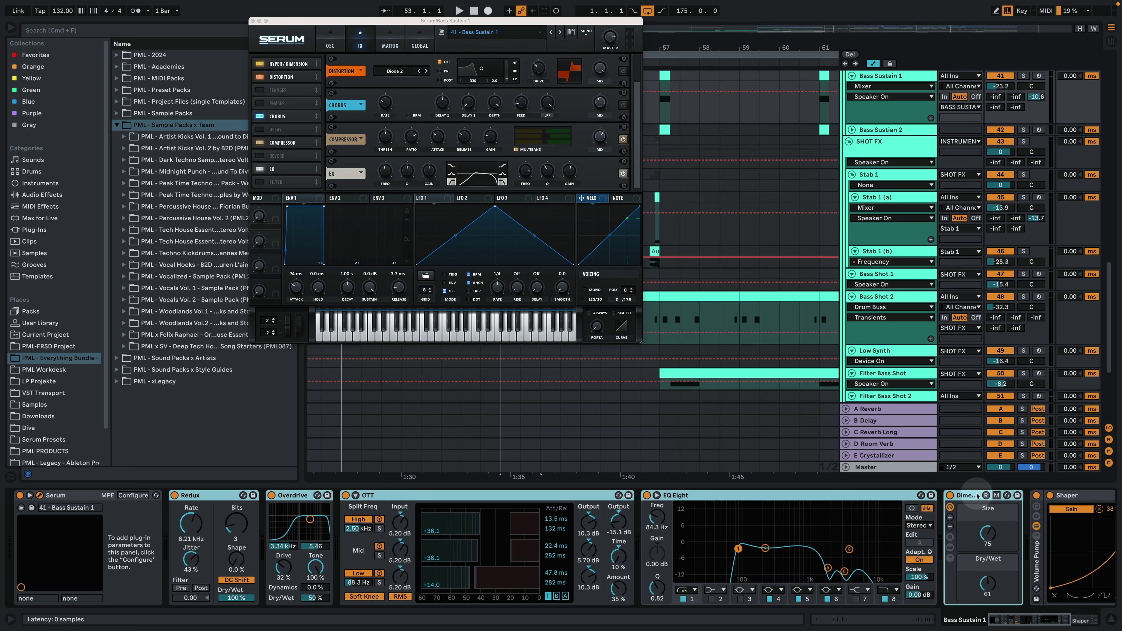
{"action": "key", "text": "0"}
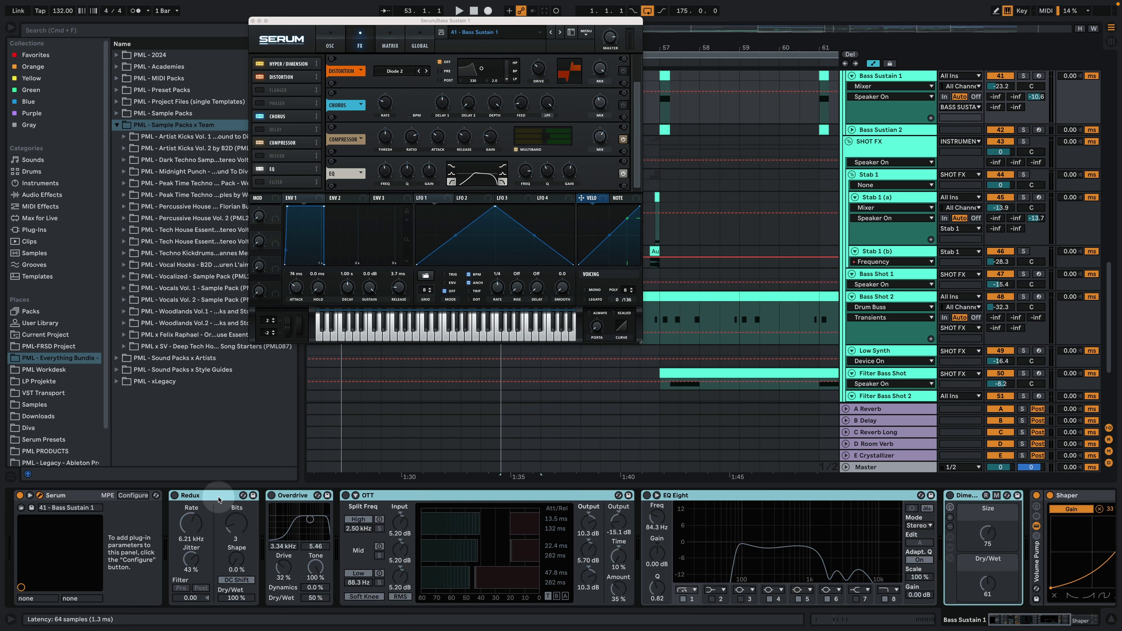
{"action": "left_click", "coordinate": [226, 496]}
{"action": "left_click", "coordinate": [175, 495]}
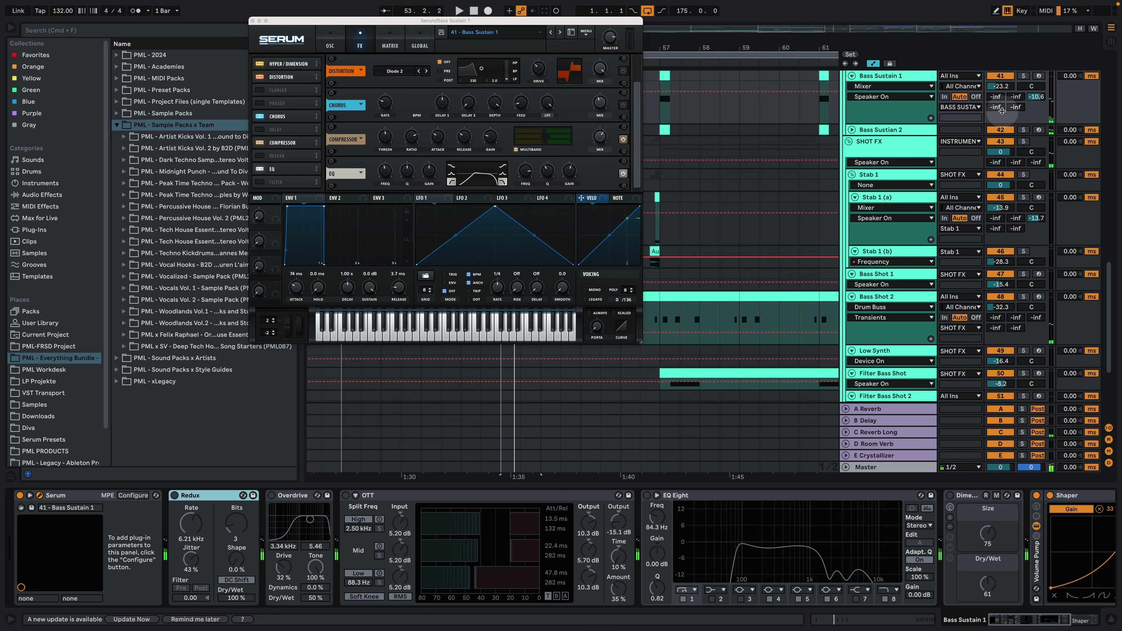
Solo Bass Sustain 1, view Serum's oscillator page, then show the BASS SUSTAIN group's effects.
{"action": "left_click", "coordinate": [1022, 76]}
{"action": "left_click_drag", "start_coordinate": [501, 20], "coordinate": [323, 96]}
{"action": "left_click", "coordinate": [152, 116]}
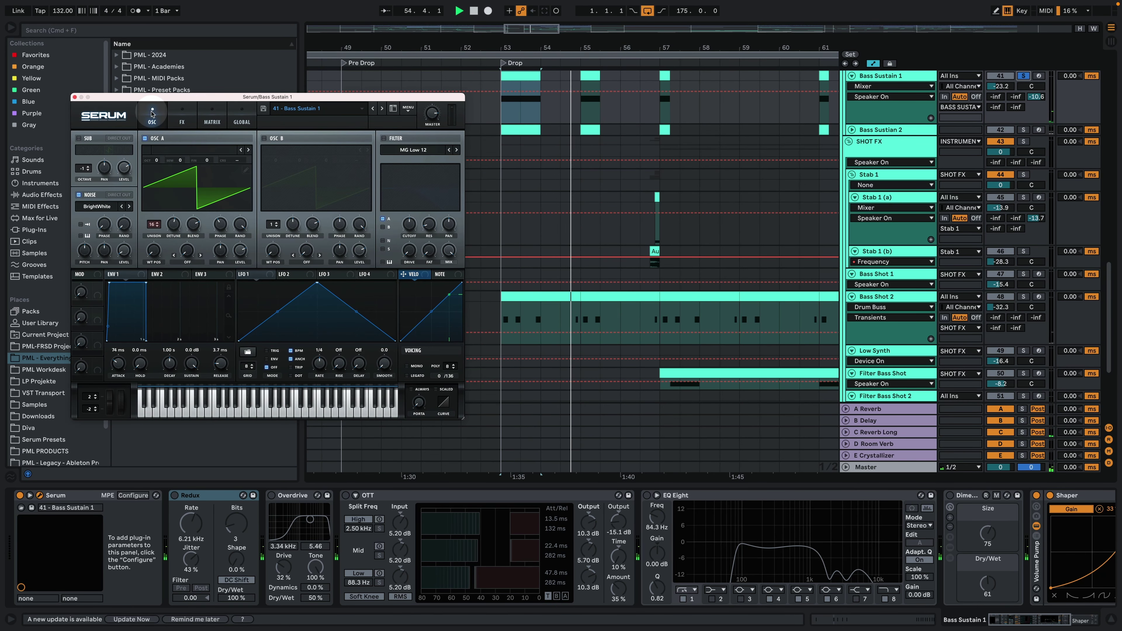
{"action": "key", "text": "space"}
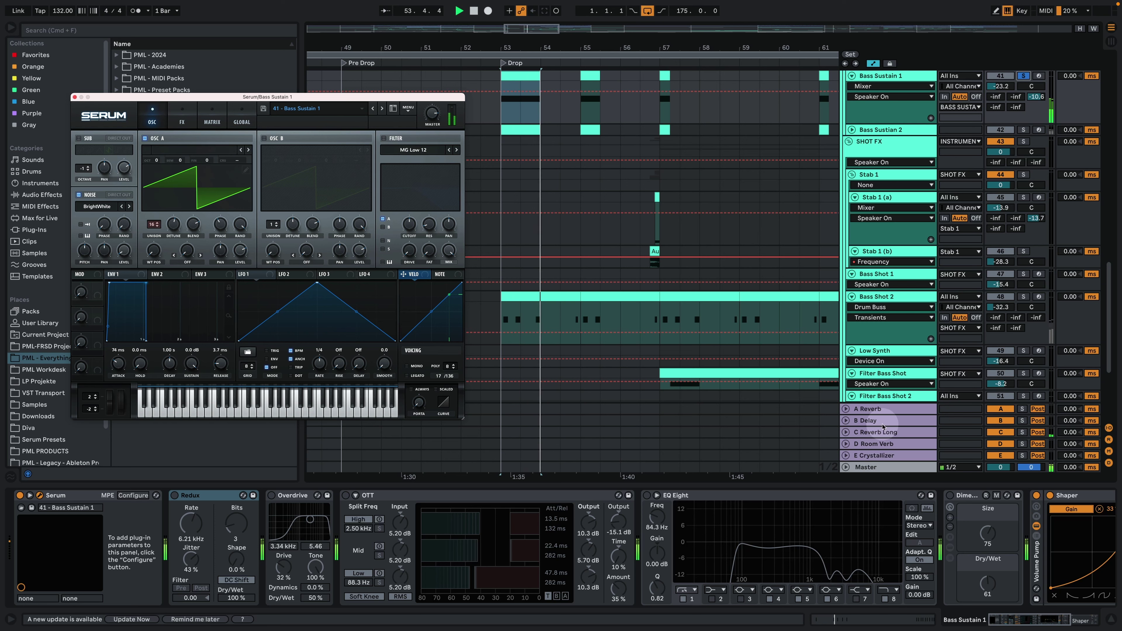
{"action": "left_click", "coordinate": [1077, 621]}
{"action": "left_click_drag", "start_coordinate": [1076, 621], "coordinate": [1027, 620]}
{"action": "scroll", "coordinate": [906, 159], "scroll_direction": "up", "scroll_amount": 4}
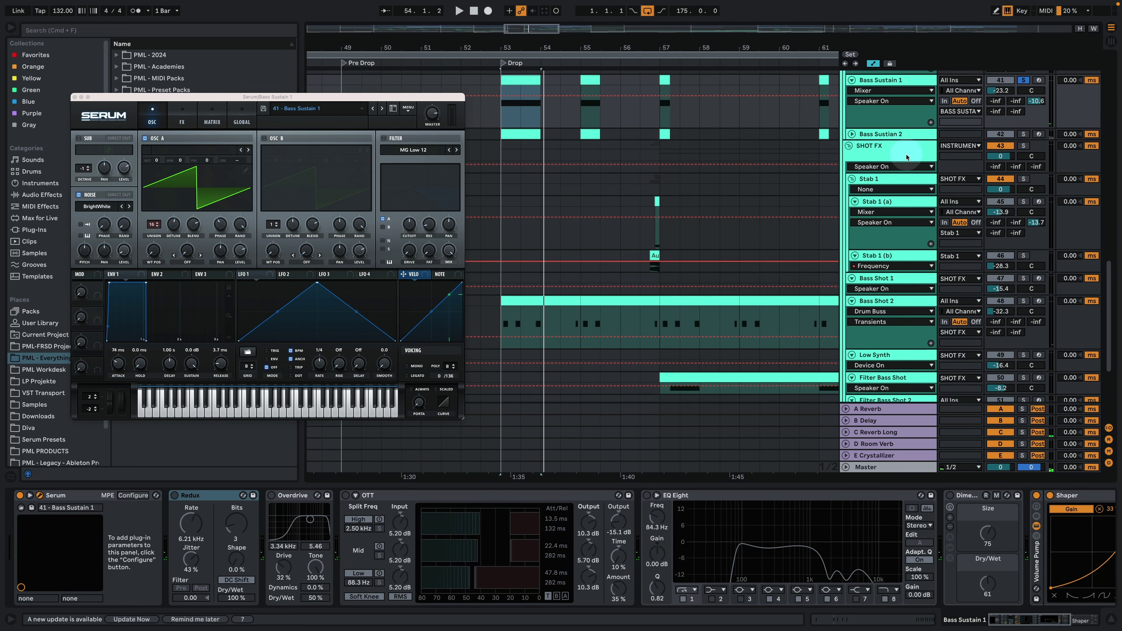
{"action": "left_click", "coordinate": [890, 122]}
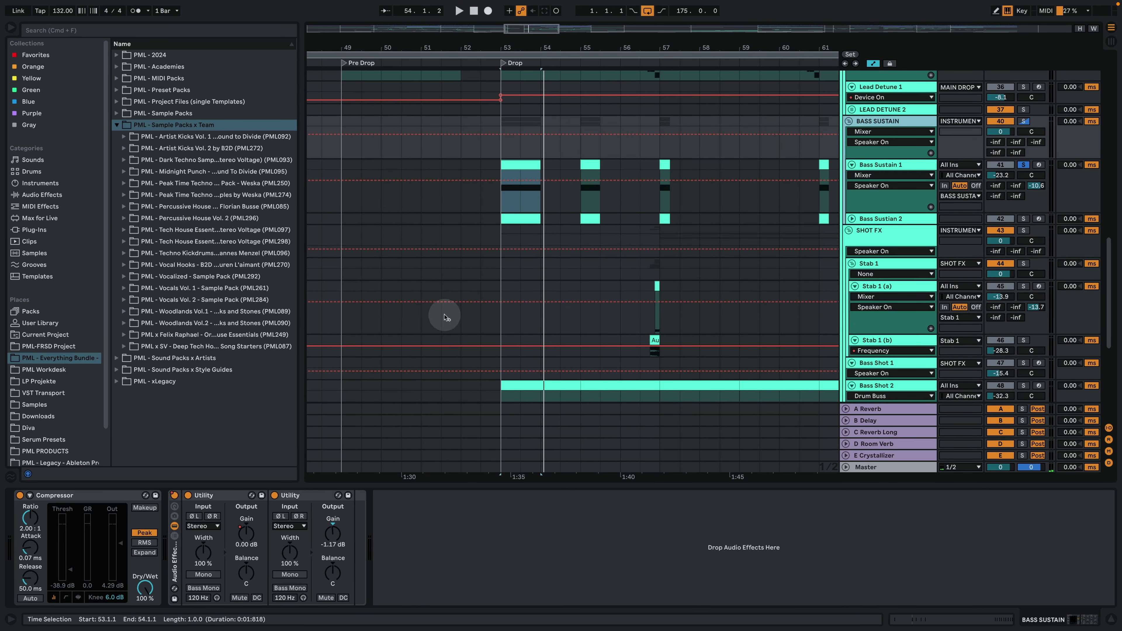
A/B the BASS SUSTAIN group's Compressor and Utility rack during playback, leaving both bypassed.
{"action": "left_click", "coordinate": [20, 497]}
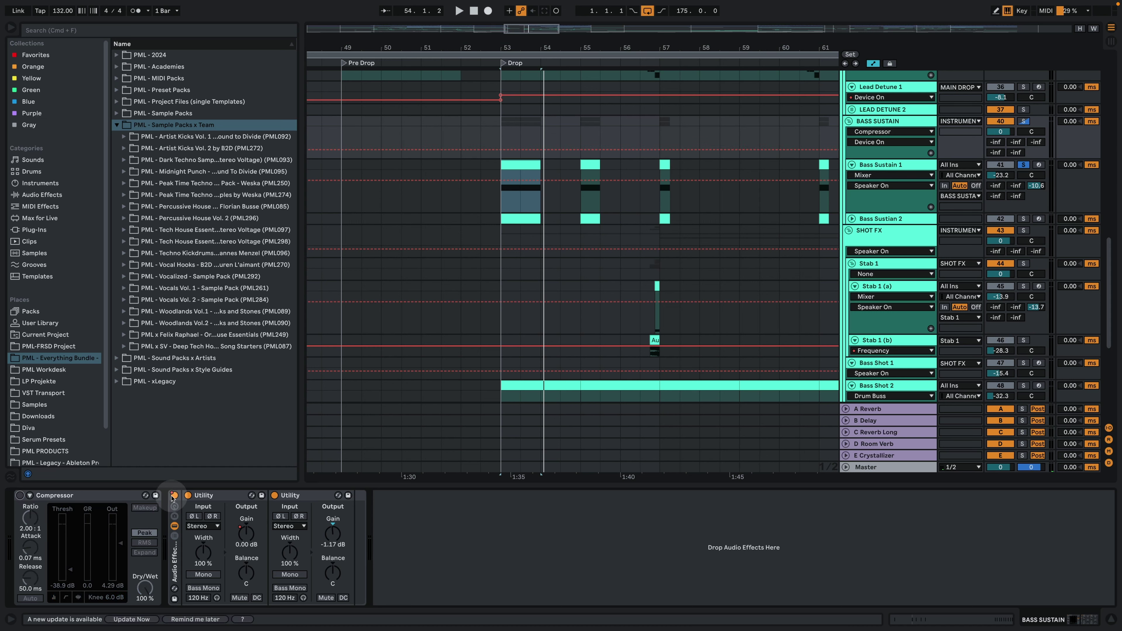
{"action": "left_click", "coordinate": [174, 495]}
{"action": "key", "text": "space"}
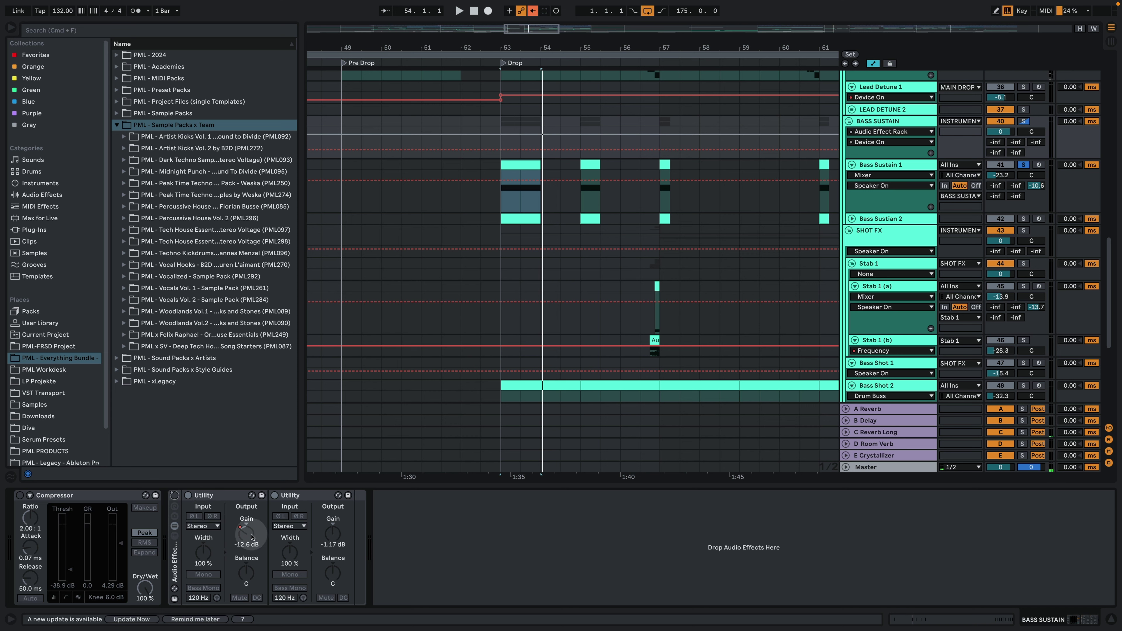
{"action": "left_click", "coordinate": [174, 496]}
{"action": "key", "text": "space"}
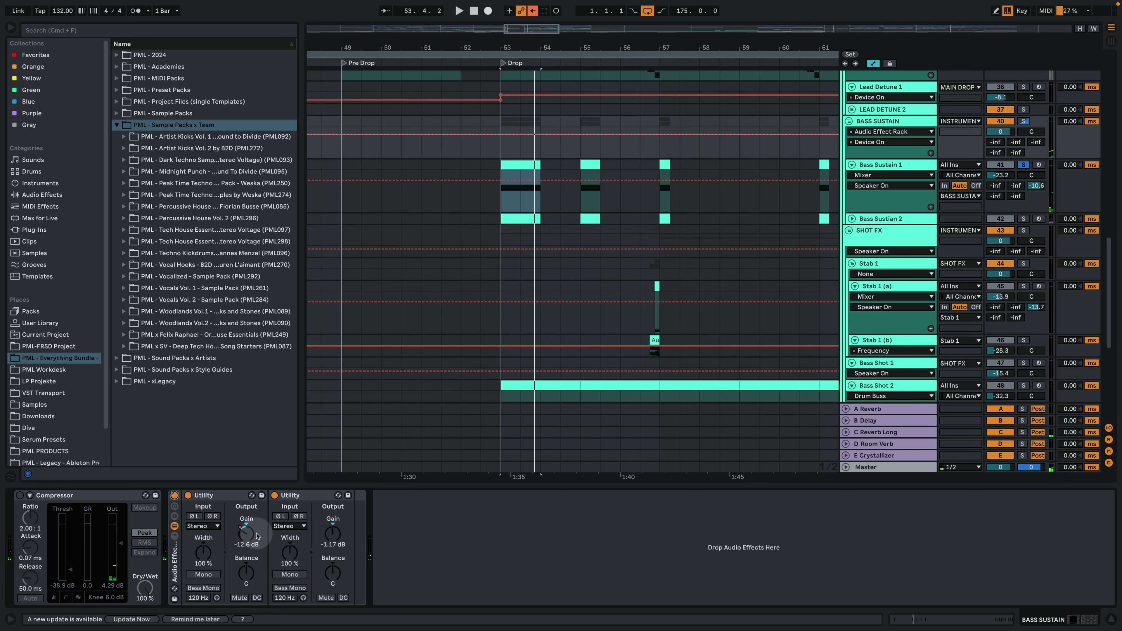
{"action": "left_click", "coordinate": [20, 495]}
{"action": "key", "text": "space"}
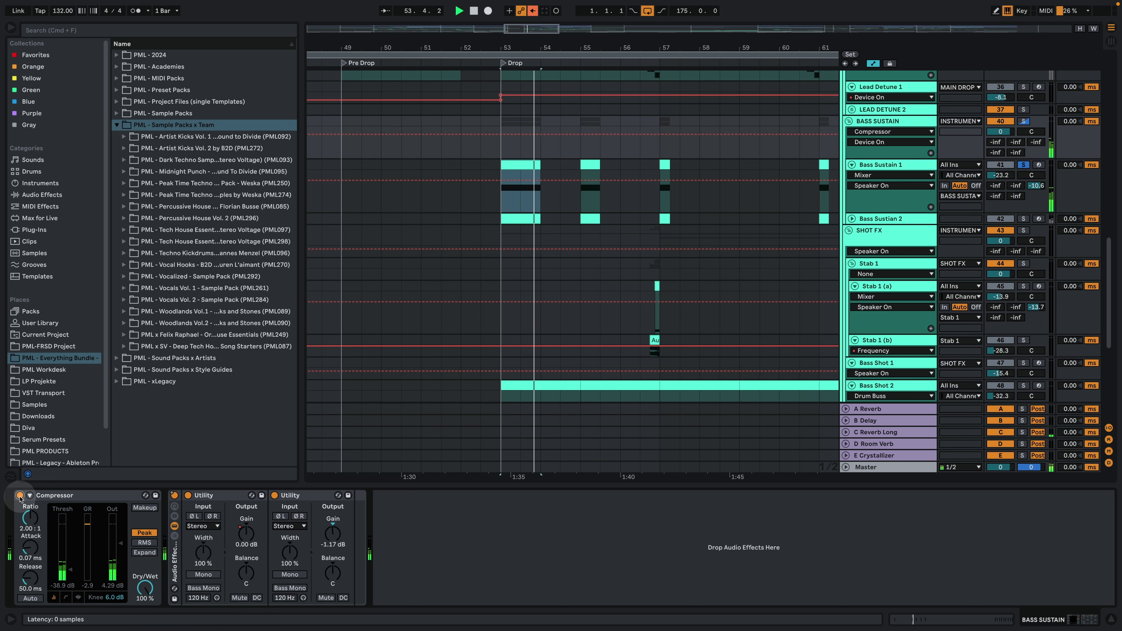
{"action": "left_click", "coordinate": [19, 495]}
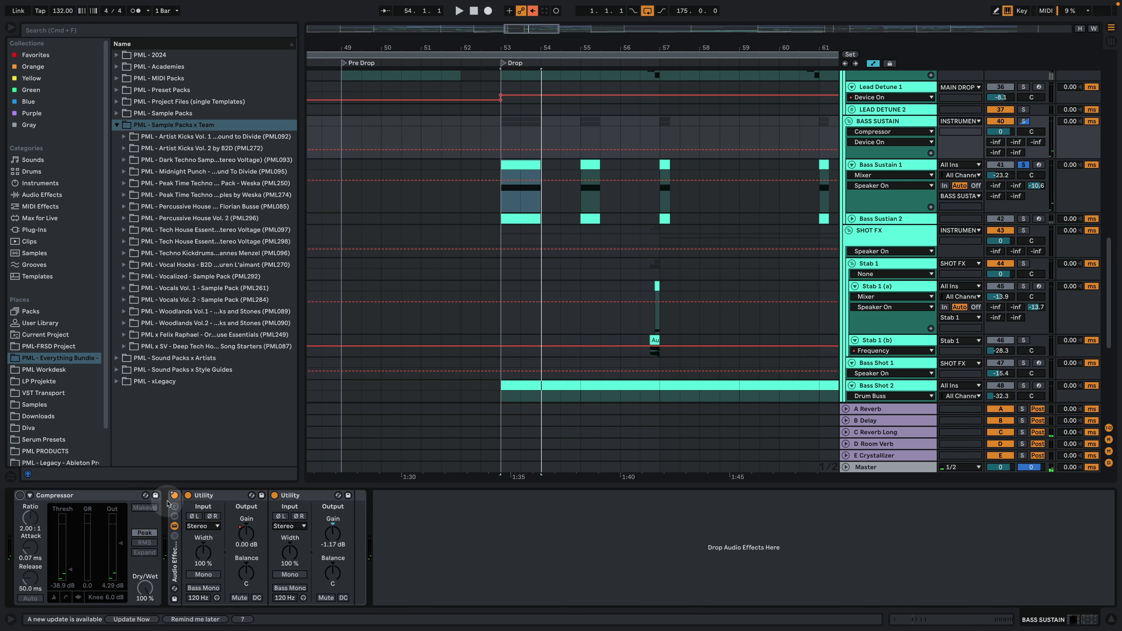
{"action": "left_click", "coordinate": [174, 495]}
Return to Bass Sustain 1, show Serum's effects page and play the drop from bar 53.
{"action": "left_click", "coordinate": [901, 164]}
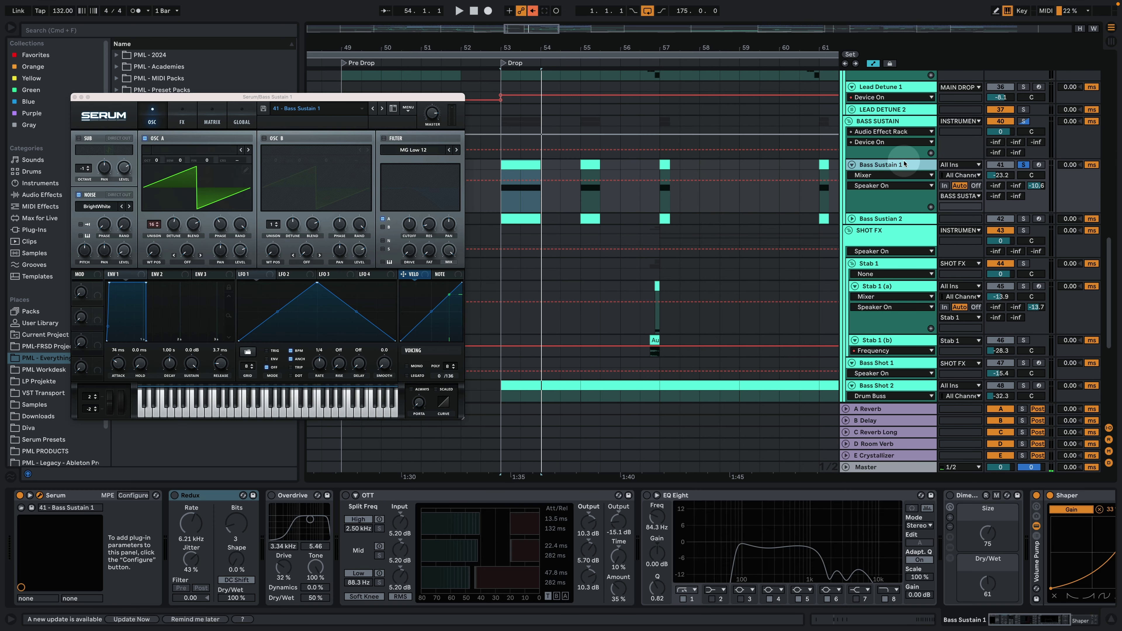
{"action": "key", "text": "space"}
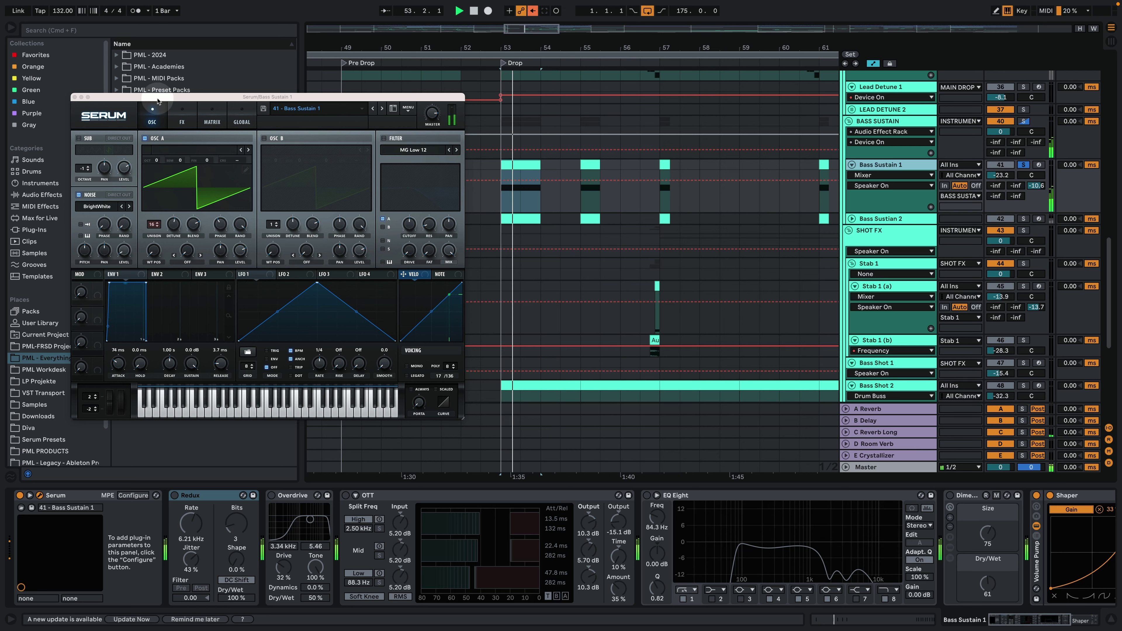
{"action": "left_click", "coordinate": [182, 120]}
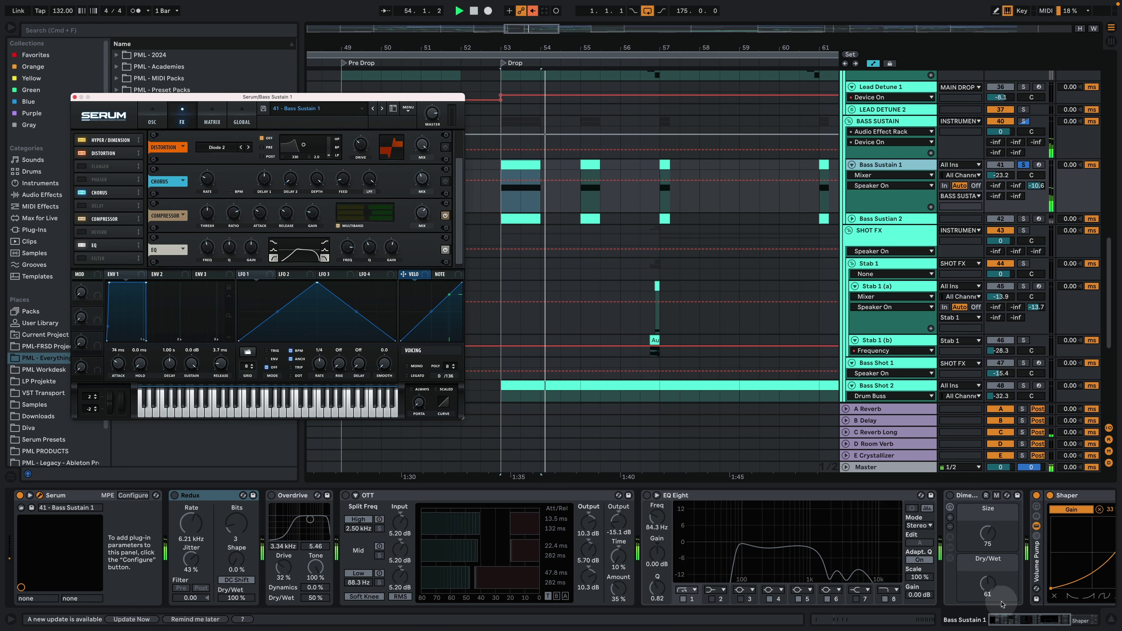
{"action": "left_click", "coordinate": [1058, 625]}
{"action": "key", "text": "space"}
{"action": "key", "text": "space"}
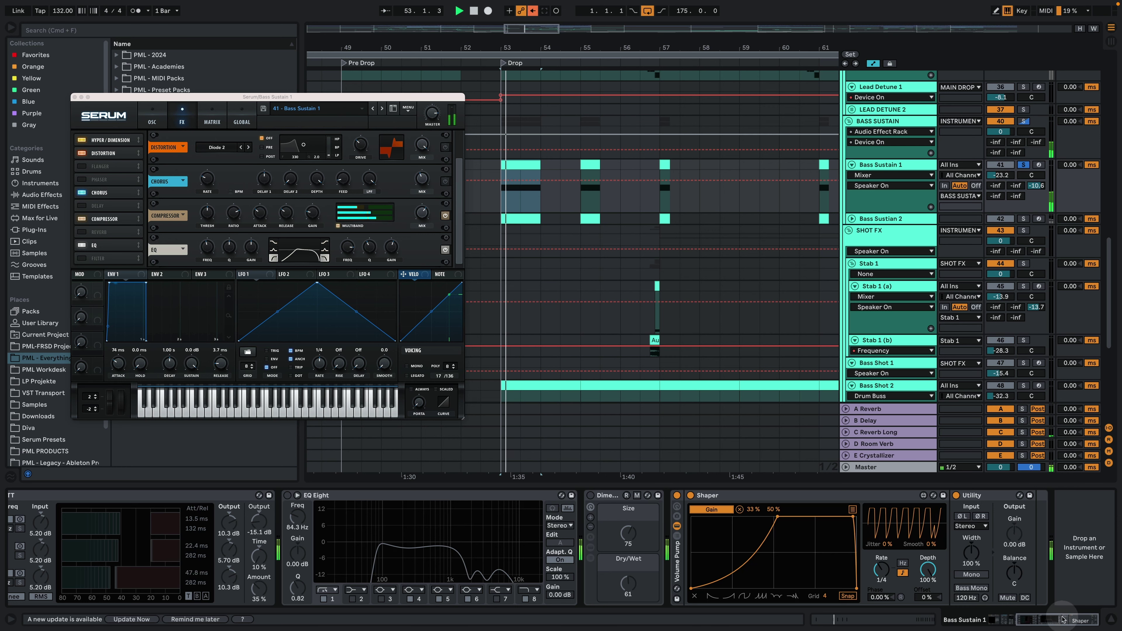
{"action": "left_click_drag", "start_coordinate": [1062, 620], "coordinate": [933, 593]}
{"action": "left_click", "coordinate": [187, 116]}
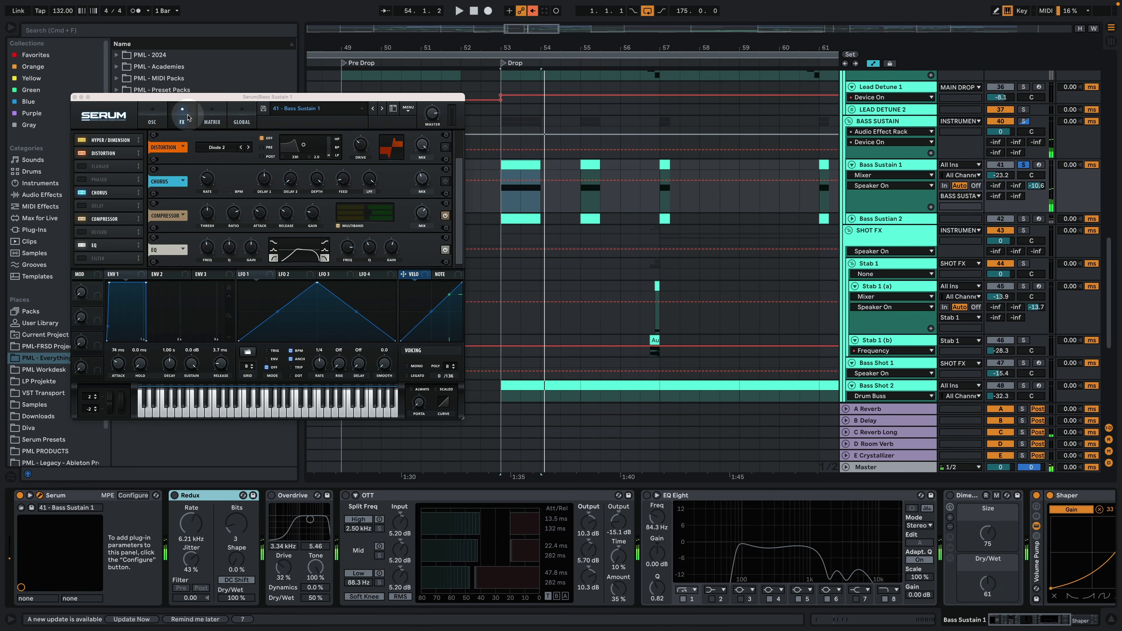
{"action": "left_click_drag", "start_coordinate": [185, 103], "coordinate": [181, 85]}
Tweak Redux's bit depth and sample rate during playback, then switch Overdrive on and audition.
{"action": "left_click", "coordinate": [177, 499]}
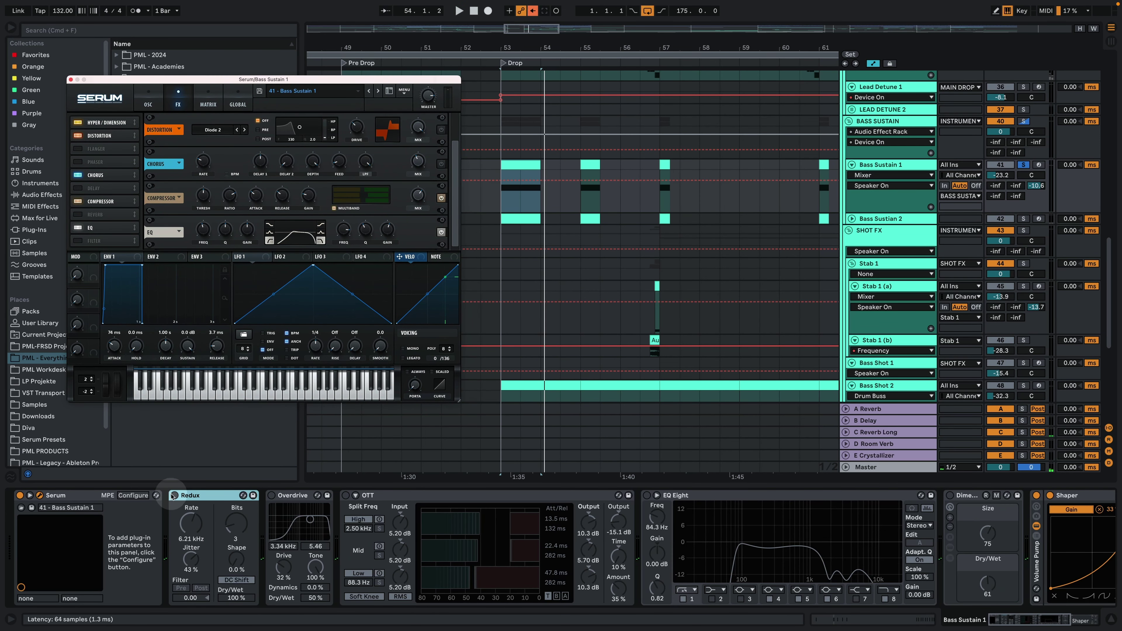
{"action": "key", "text": "space"}
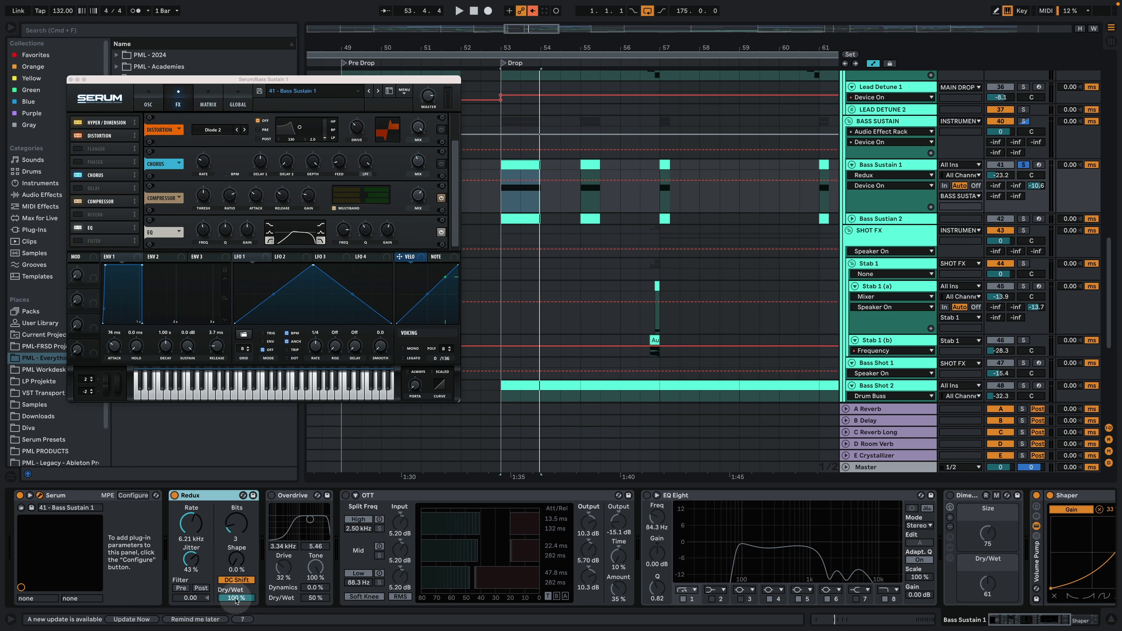
{"action": "left_click", "coordinate": [243, 529]}
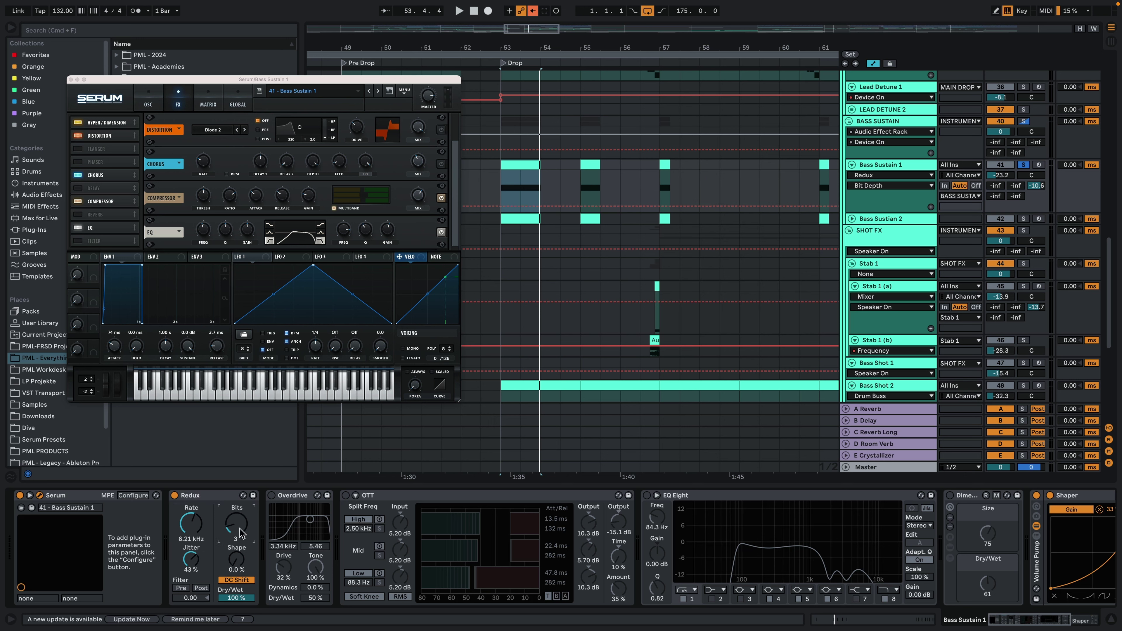
{"action": "key", "text": "space"}
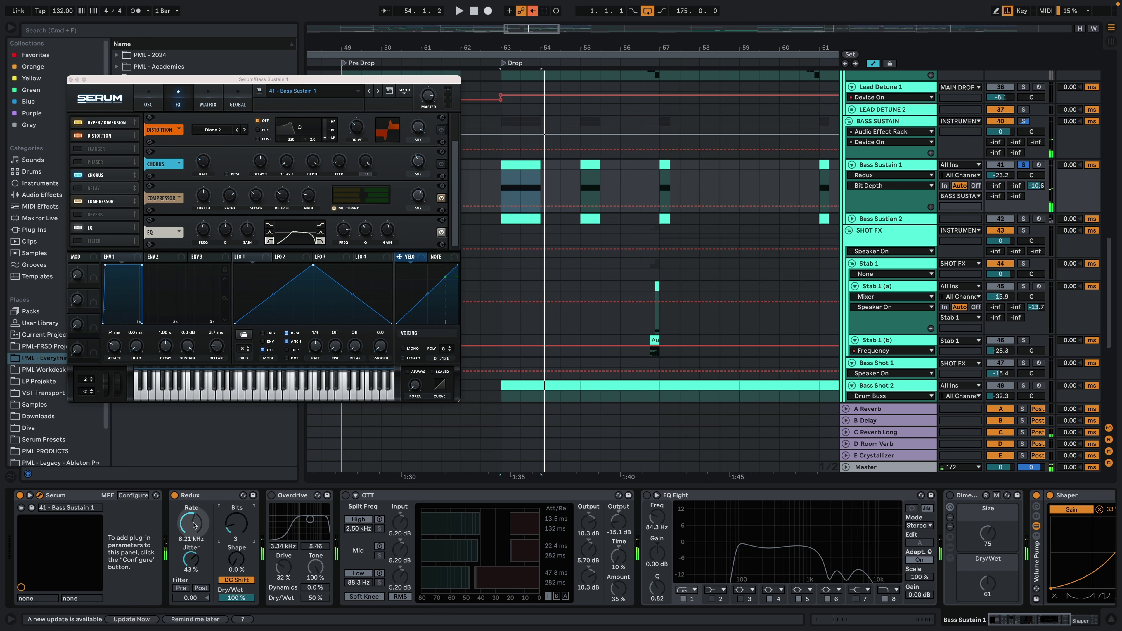
{"action": "mouse_move", "coordinate": [193, 524]}
{"action": "left_mouse_down"}
{"action": "mouse_move", "coordinate": [193, 552]}
{"action": "mouse_move", "coordinate": [193, 505]}
{"action": "left_mouse_up"}
{"action": "key", "text": "space"}
{"action": "key", "text": "space"}
{"action": "key", "text": "space"}
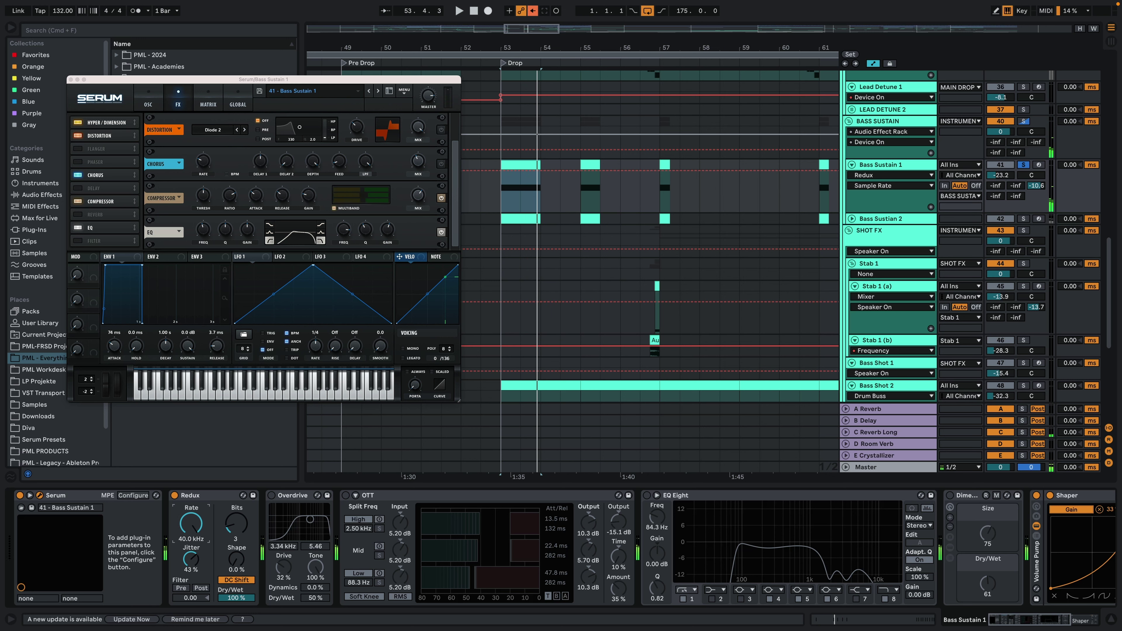
{"action": "left_click", "coordinate": [272, 495]}
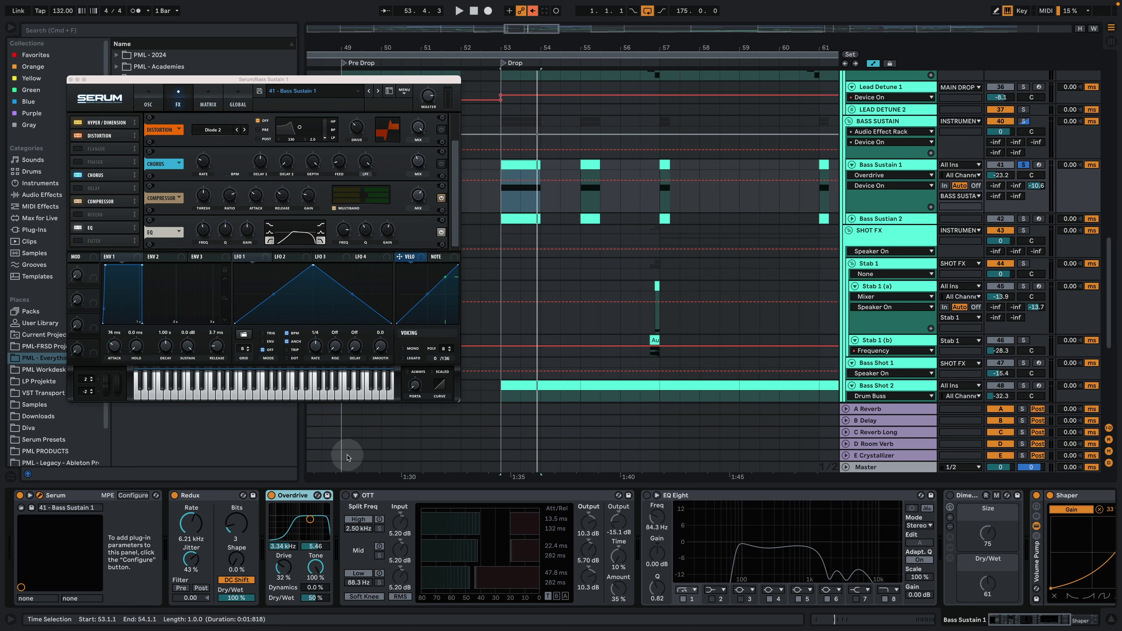
{"action": "key", "text": "space"}
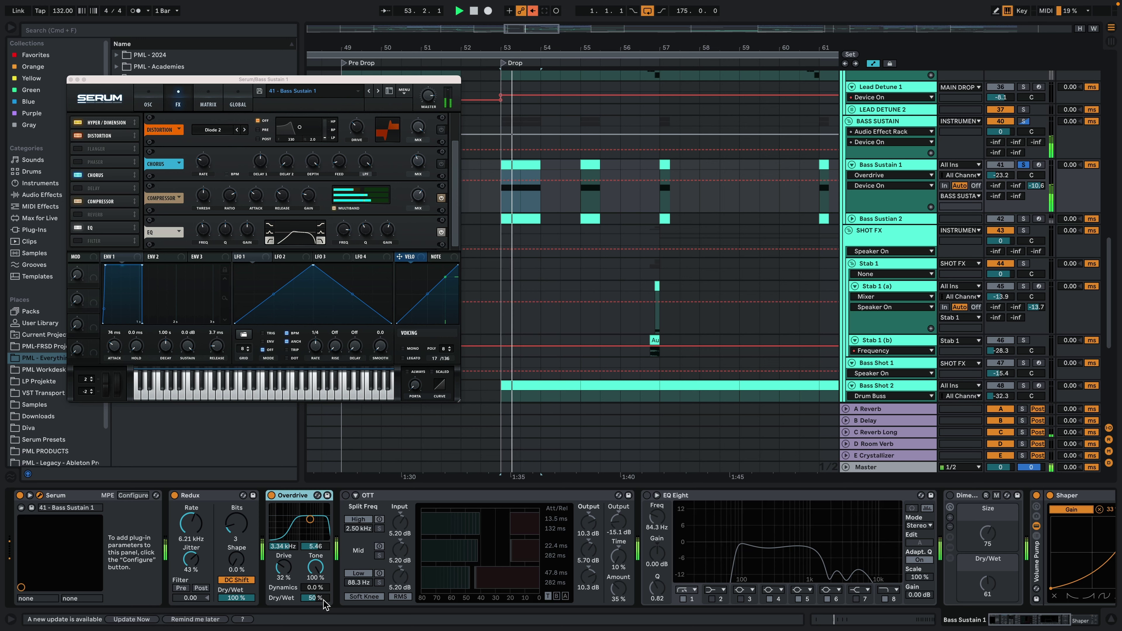
Switch on OTT and audition the drop with it, then turn EQ Eight on.
{"action": "key", "text": "space"}
{"action": "left_click", "coordinate": [353, 496]}
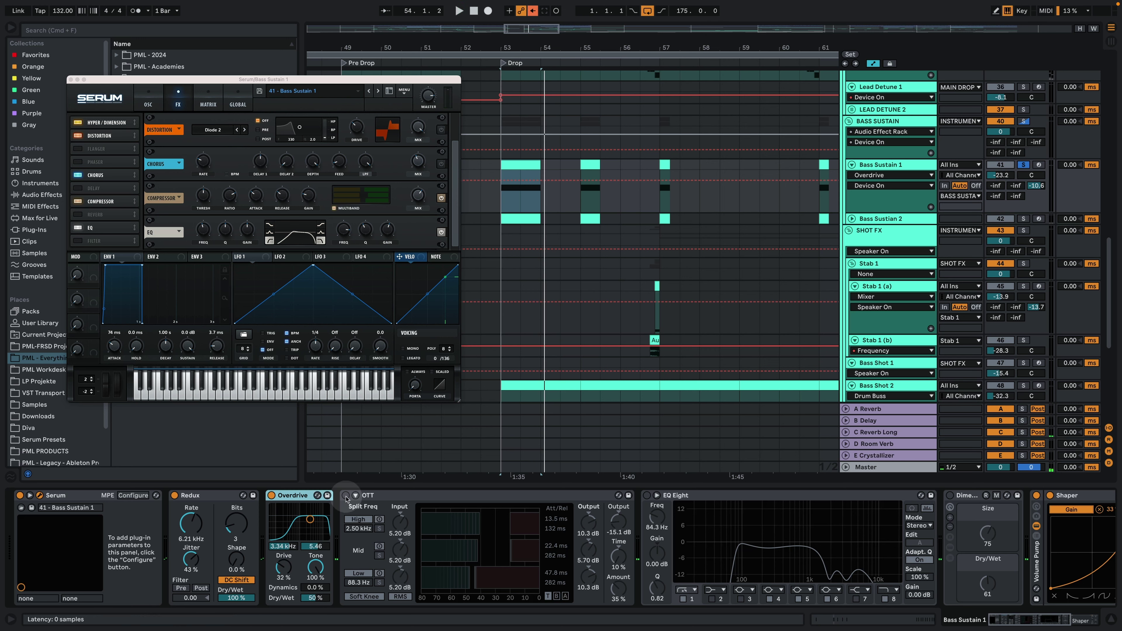
{"action": "left_click", "coordinate": [346, 496]}
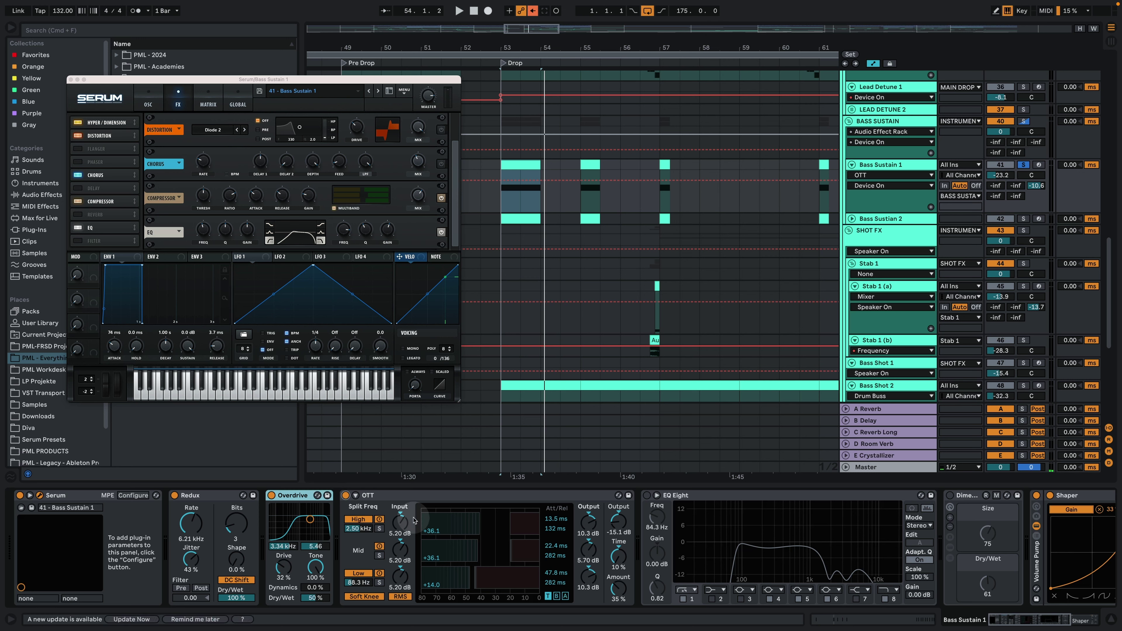
{"action": "key", "text": "space"}
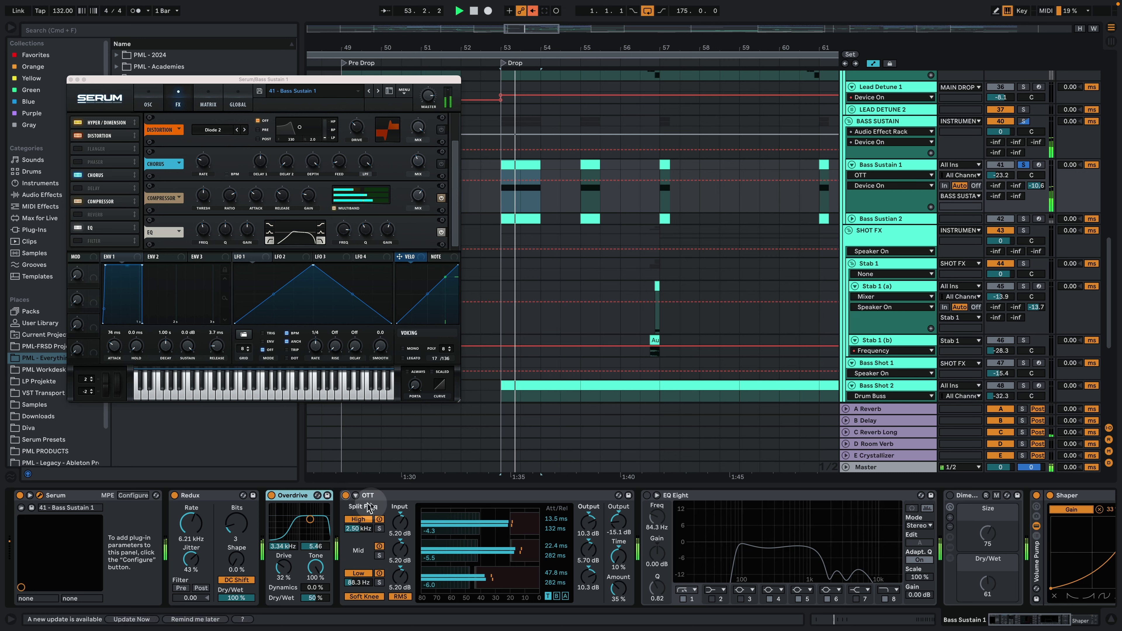
{"action": "key", "text": "space"}
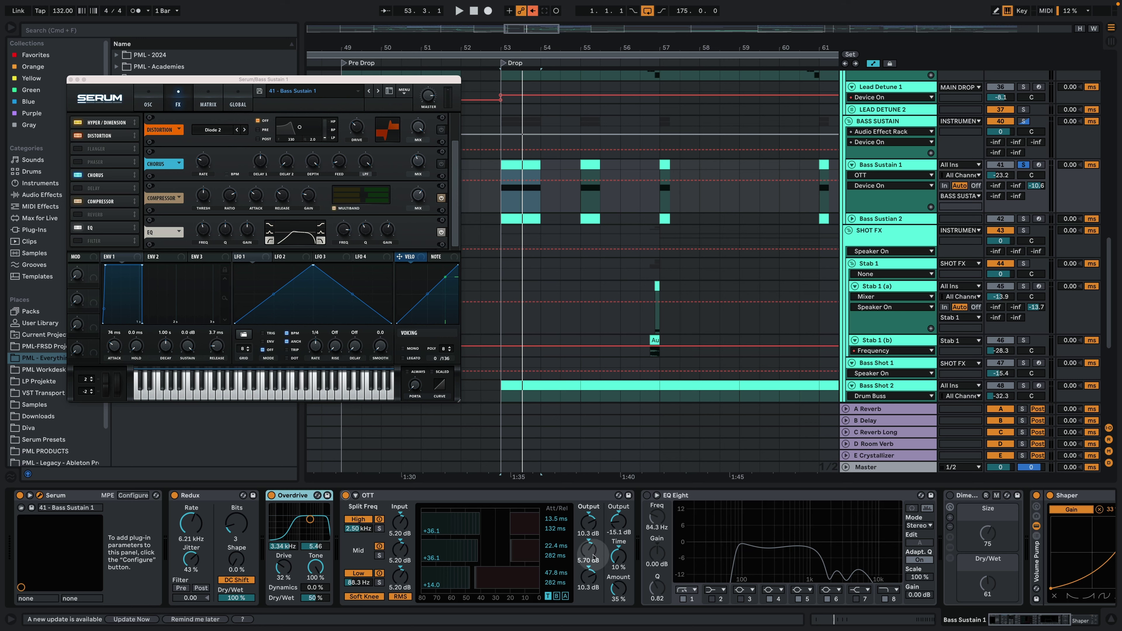
{"action": "key", "text": "space"}
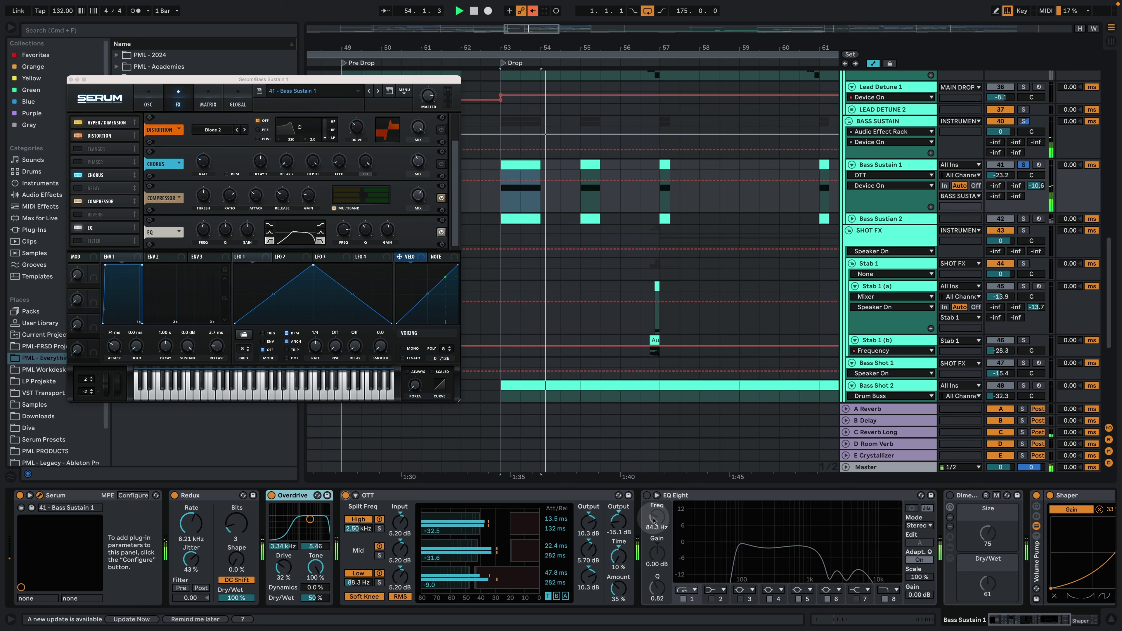
{"action": "key", "text": "space"}
{"action": "left_click", "coordinate": [646, 495]}
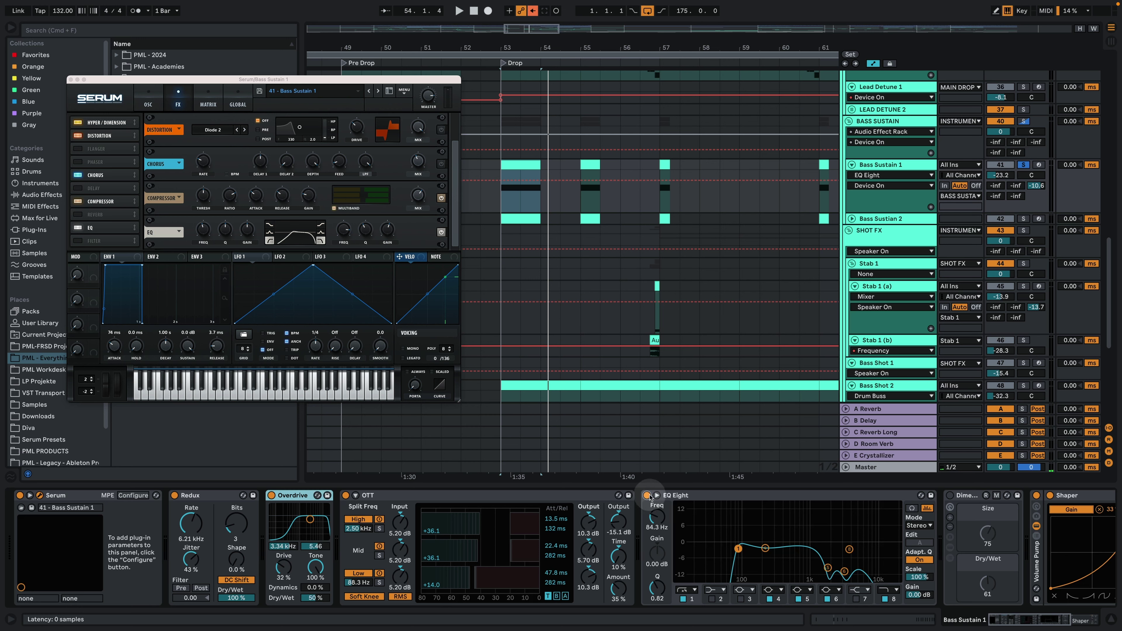
Compare EQ Eight off in the unsoloed full mix, then re-enable EQ Eight.
{"action": "left_click", "coordinate": [647, 496]}
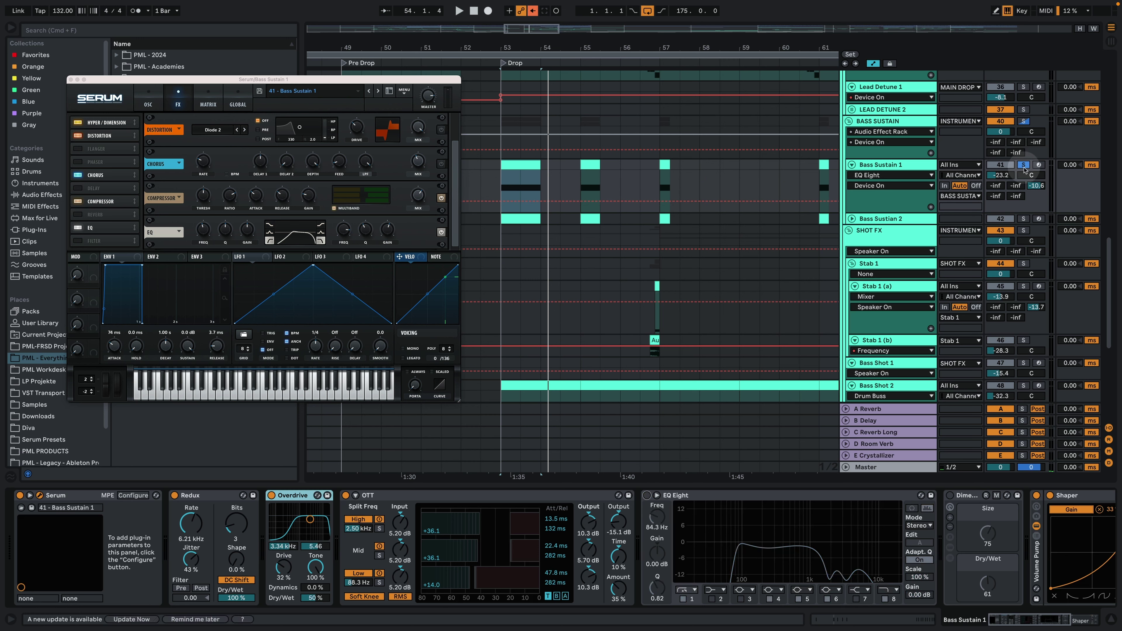
{"action": "left_click", "coordinate": [1023, 166]}
{"action": "key", "text": "space"}
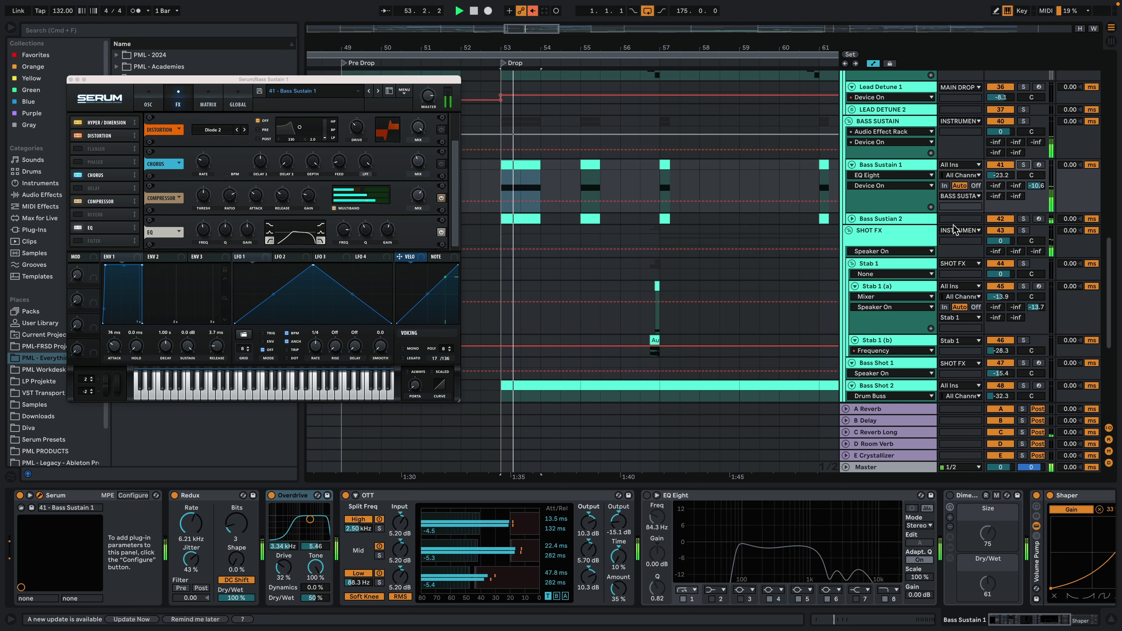
{"action": "left_click", "coordinate": [744, 330]}
{"action": "key", "text": "space"}
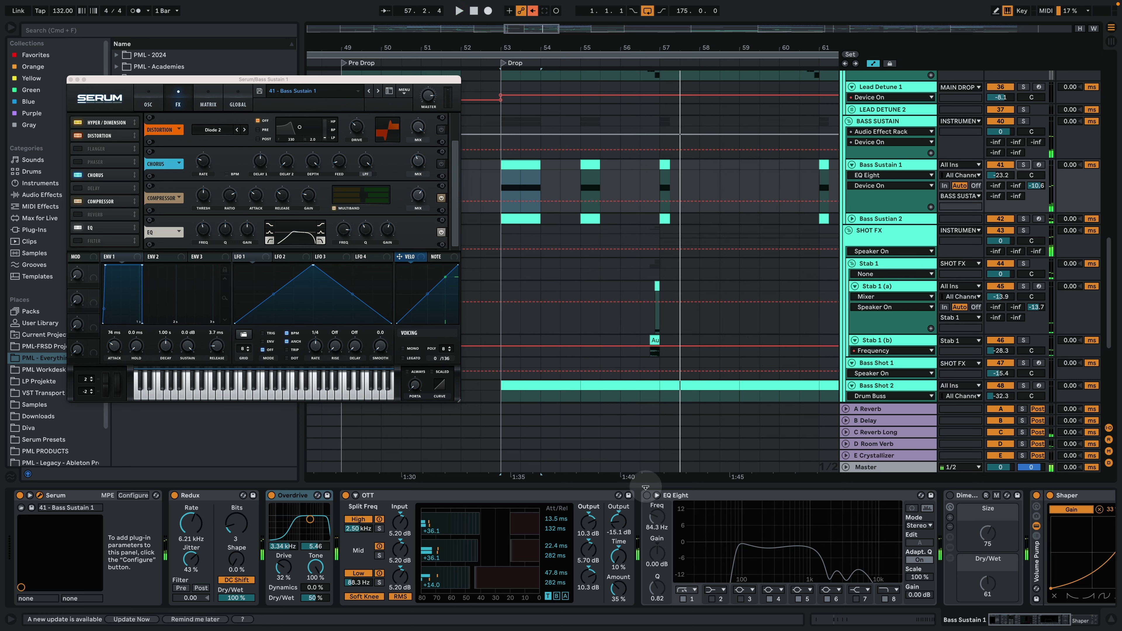
{"action": "left_click", "coordinate": [647, 495]}
Adjust EQ Eight's on/off automation across the bar-53 to bar-57 clips and replay from bar 53.
{"action": "left_click", "coordinate": [514, 206]}
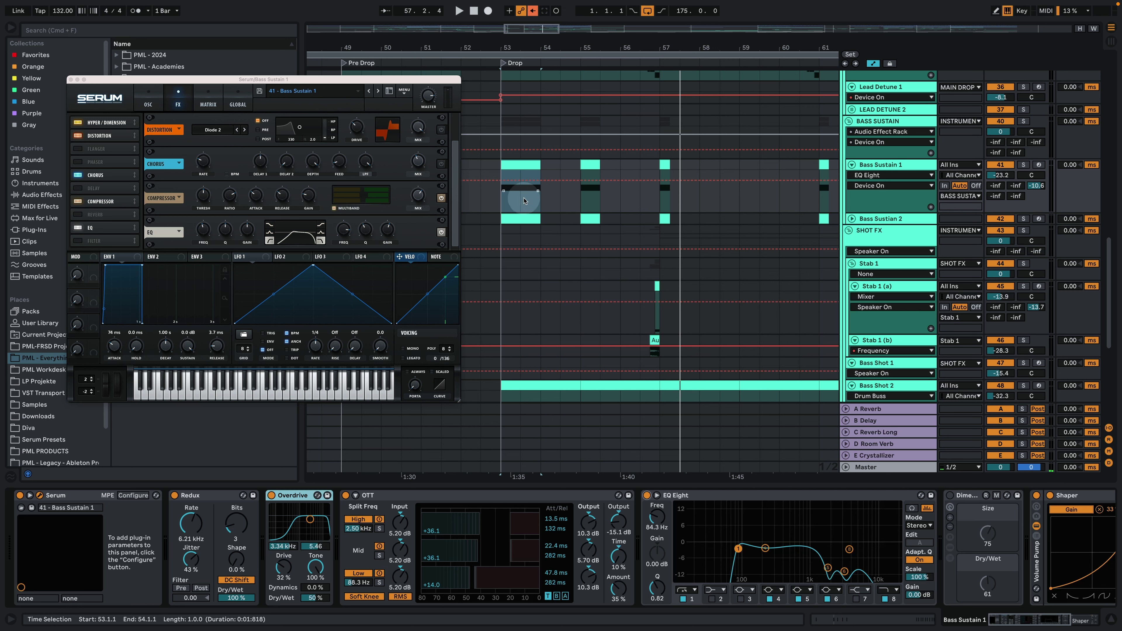
{"action": "left_click", "coordinate": [524, 160]}
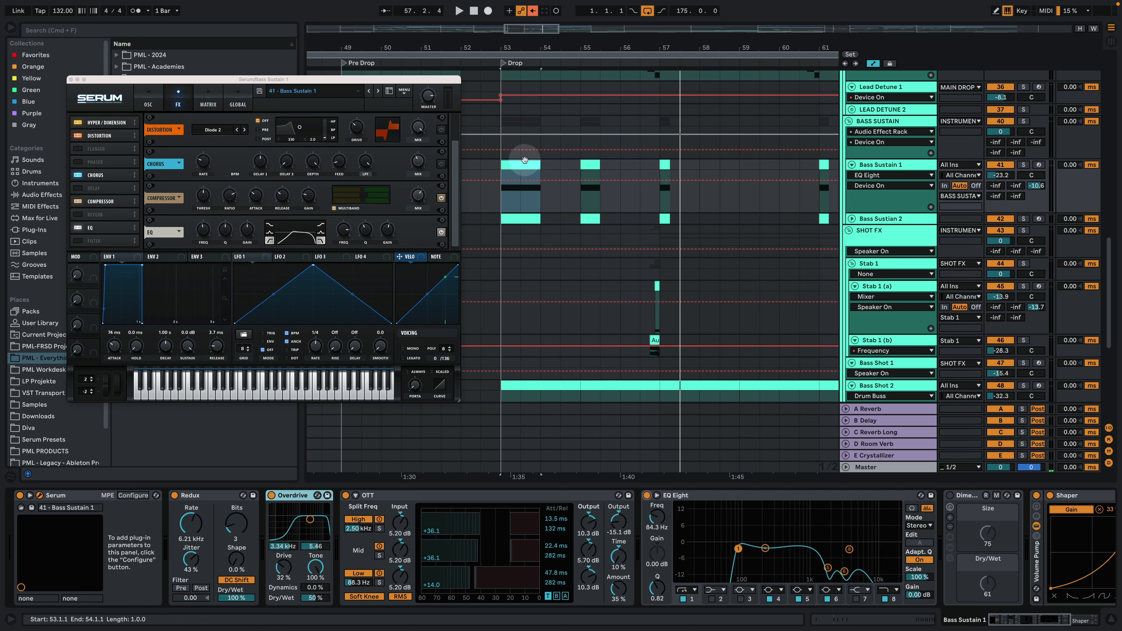
{"action": "left_click", "coordinate": [624, 165]}
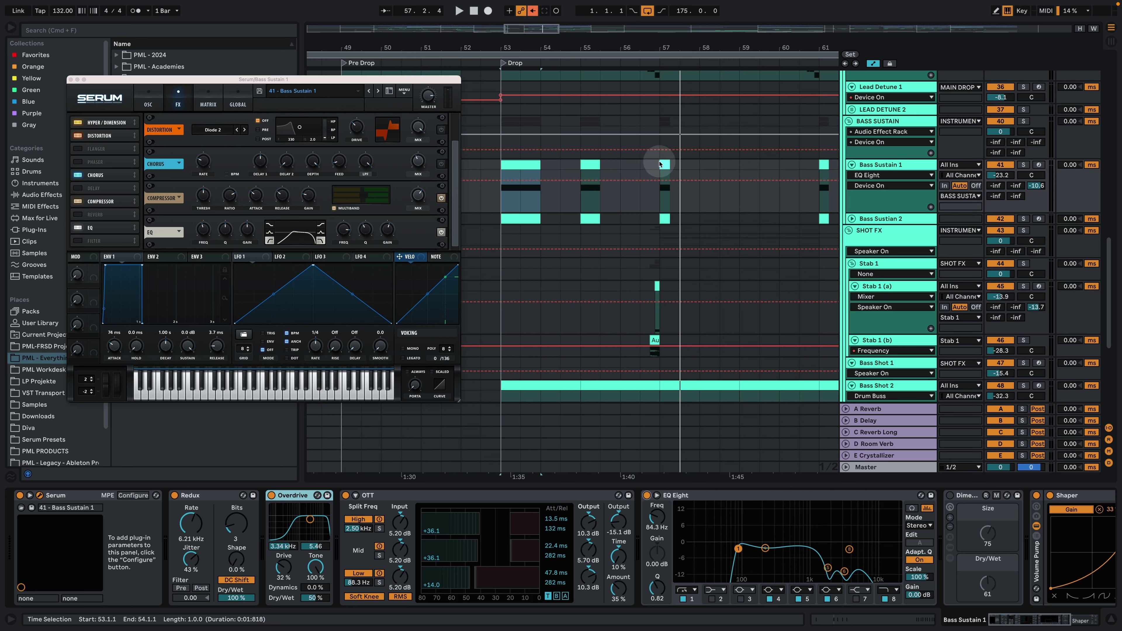
{"action": "left_click", "coordinate": [665, 163]}
{"action": "left_click", "coordinate": [492, 173]}
{"action": "left_click", "coordinate": [609, 137]}
{"action": "left_click", "coordinate": [670, 133]}
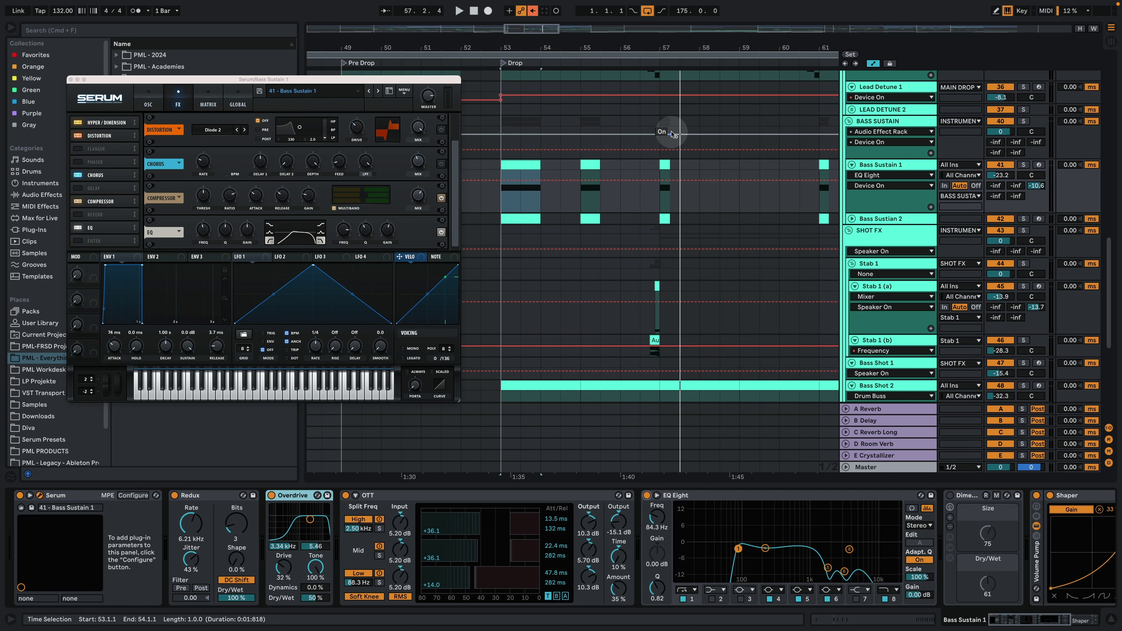
{"action": "left_click", "coordinate": [503, 173]}
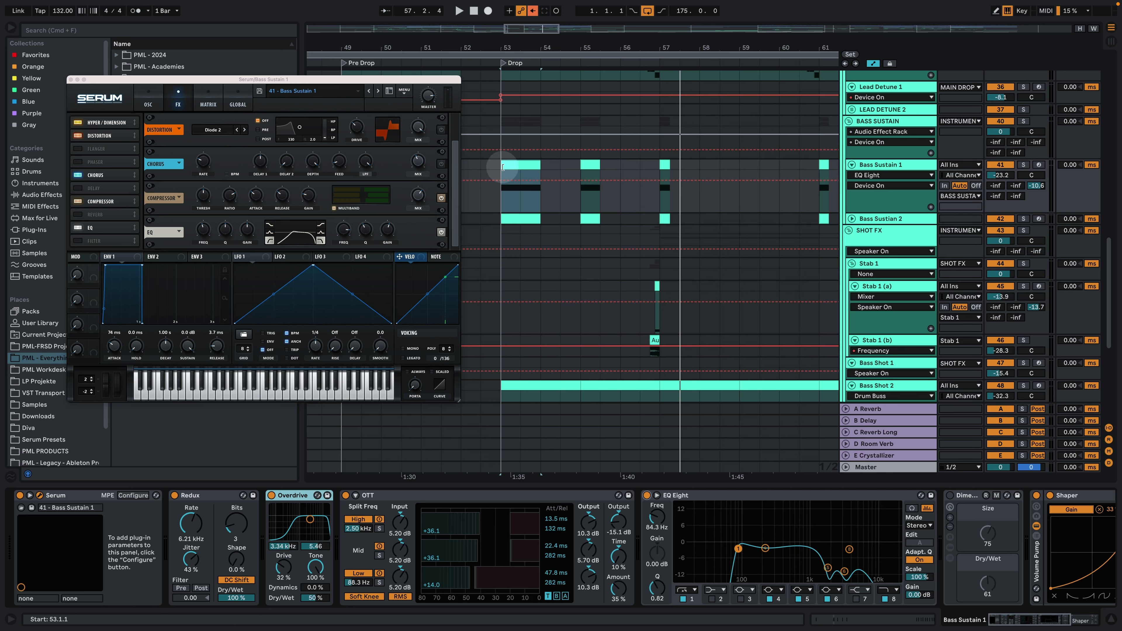
{"action": "key", "text": "space"}
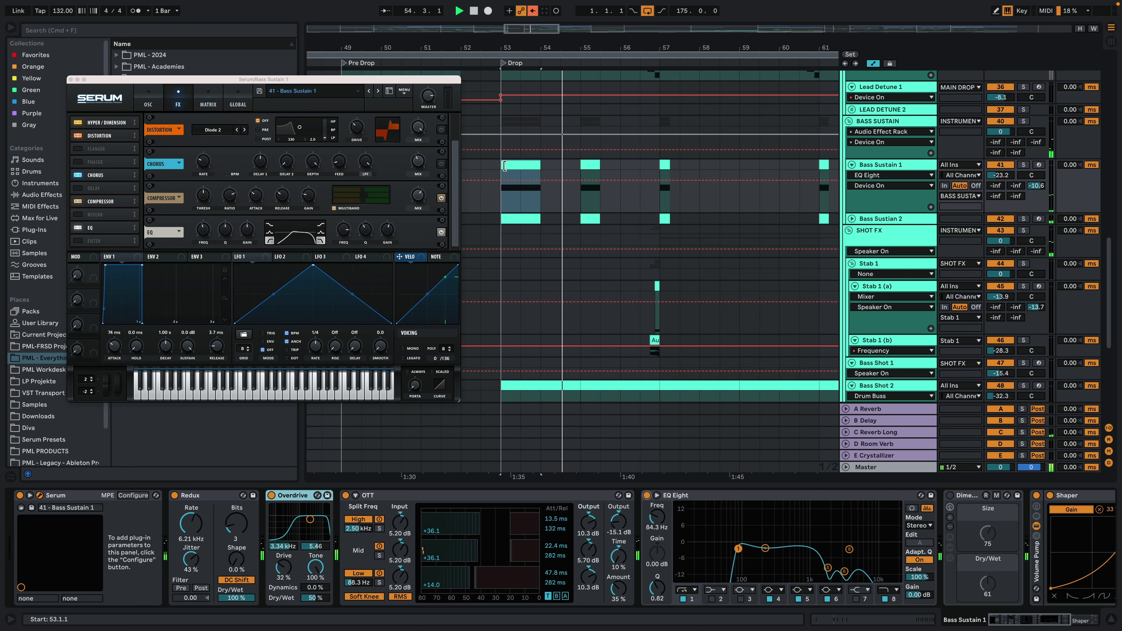
{"action": "left_click", "coordinate": [664, 165]}
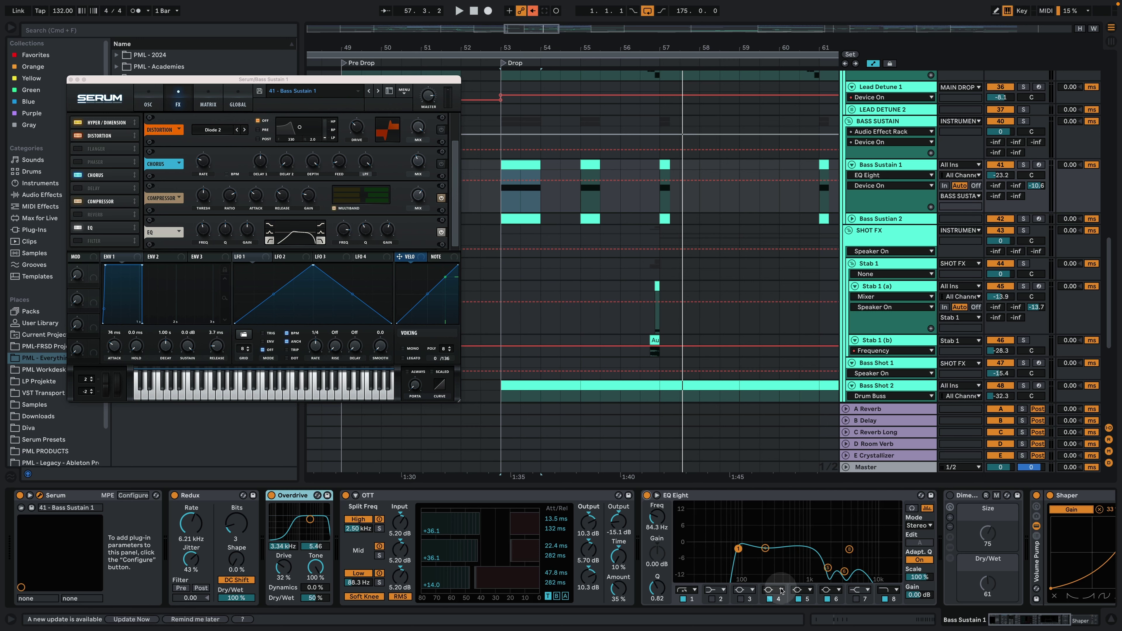
Solo Bass Sustain 1 and A/B the Dimension Expander during the drop.
{"action": "left_click", "coordinate": [1005, 543]}
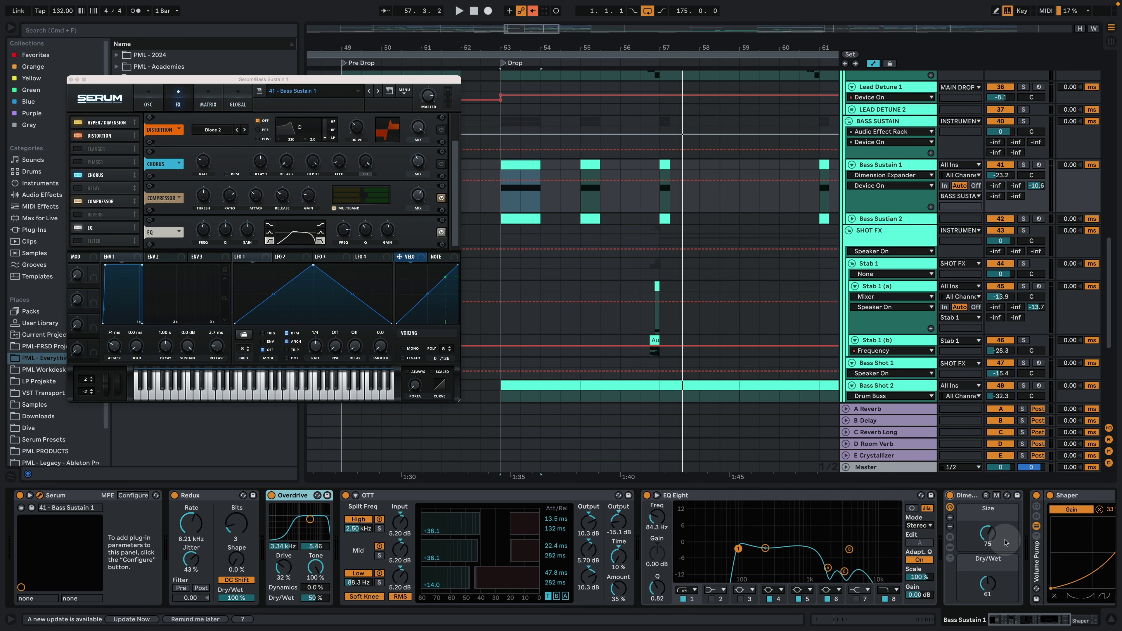
{"action": "left_click", "coordinate": [1044, 624]}
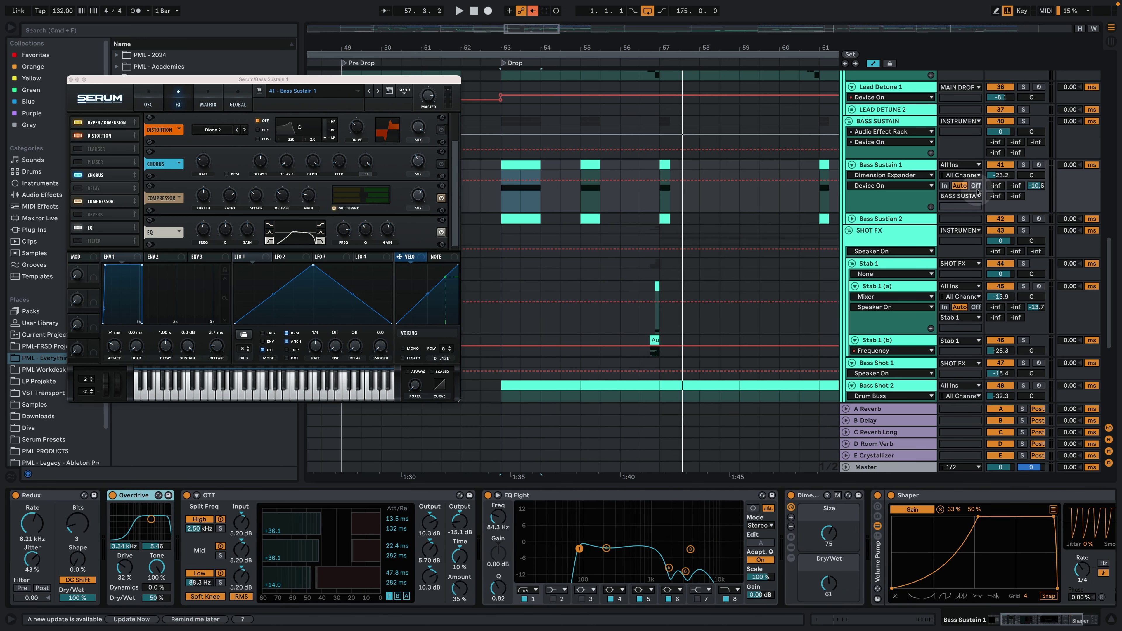
{"action": "left_click", "coordinate": [1023, 165]}
{"action": "key", "text": "space"}
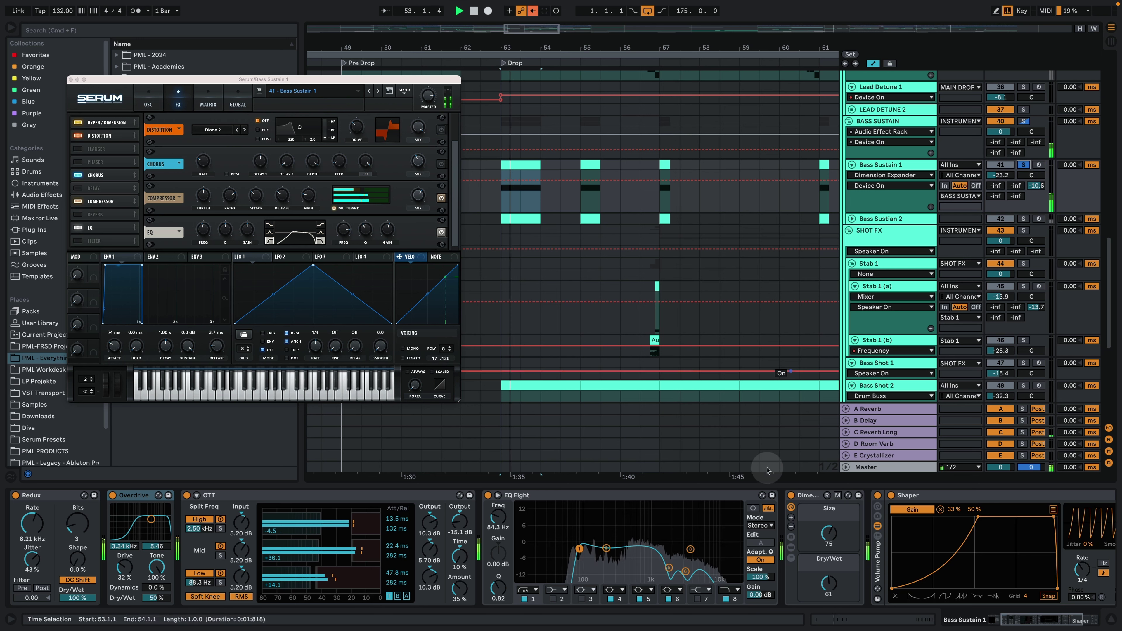
{"action": "left_click", "coordinate": [790, 495]}
{"action": "left_click", "coordinate": [790, 496]}
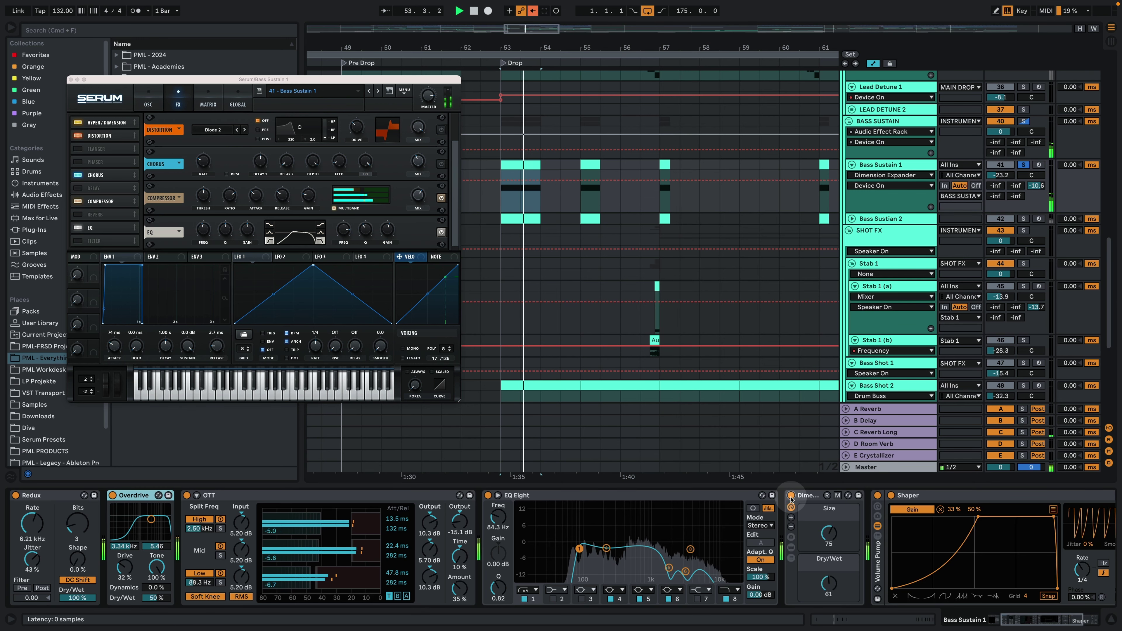
Drop the Dimension Expander's Dry/Wet to 0, raise Size to 127, then Dry/Wet to 117.
{"action": "left_click_drag", "start_coordinate": [829, 584], "coordinate": [829, 618]}
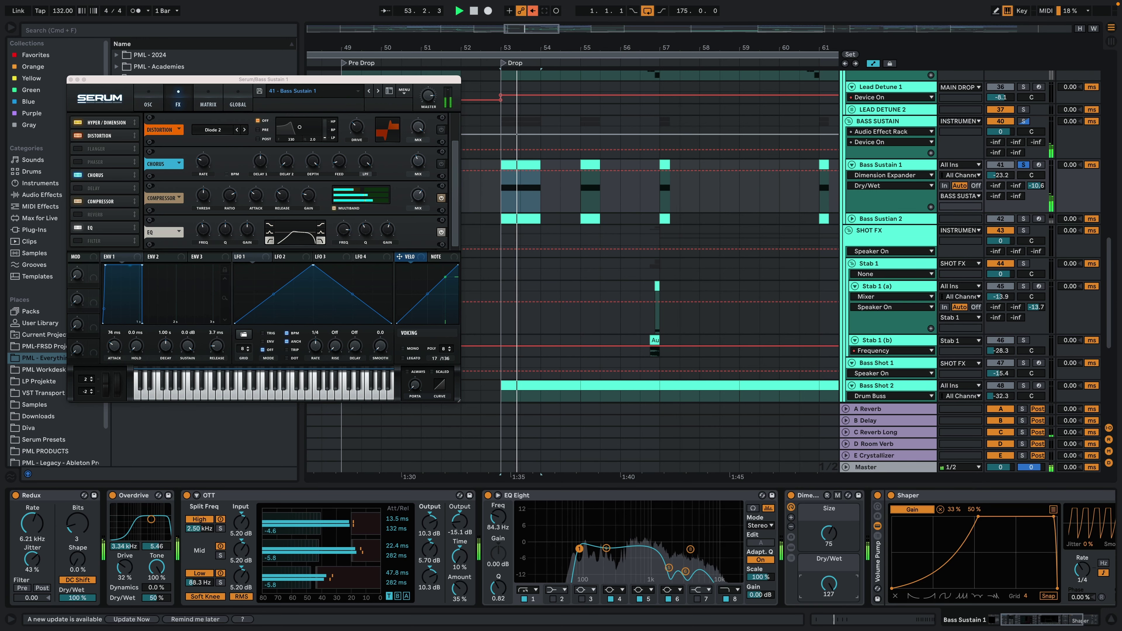
{"action": "key", "text": "space"}
{"action": "key", "text": "space"}
{"action": "left_click_drag", "start_coordinate": [829, 531], "coordinate": [829, 504]}
{"action": "key", "text": "space"}
{"action": "key", "text": "space"}
{"action": "left_click_drag", "start_coordinate": [826, 586], "coordinate": [826, 535]}
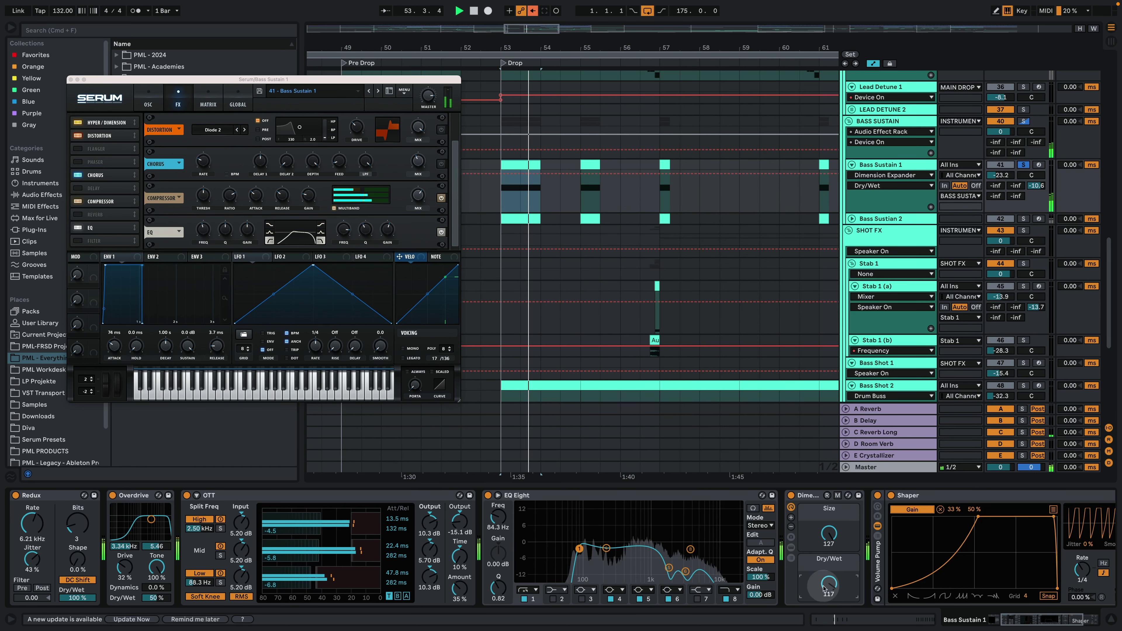
{"action": "key", "text": "space"}
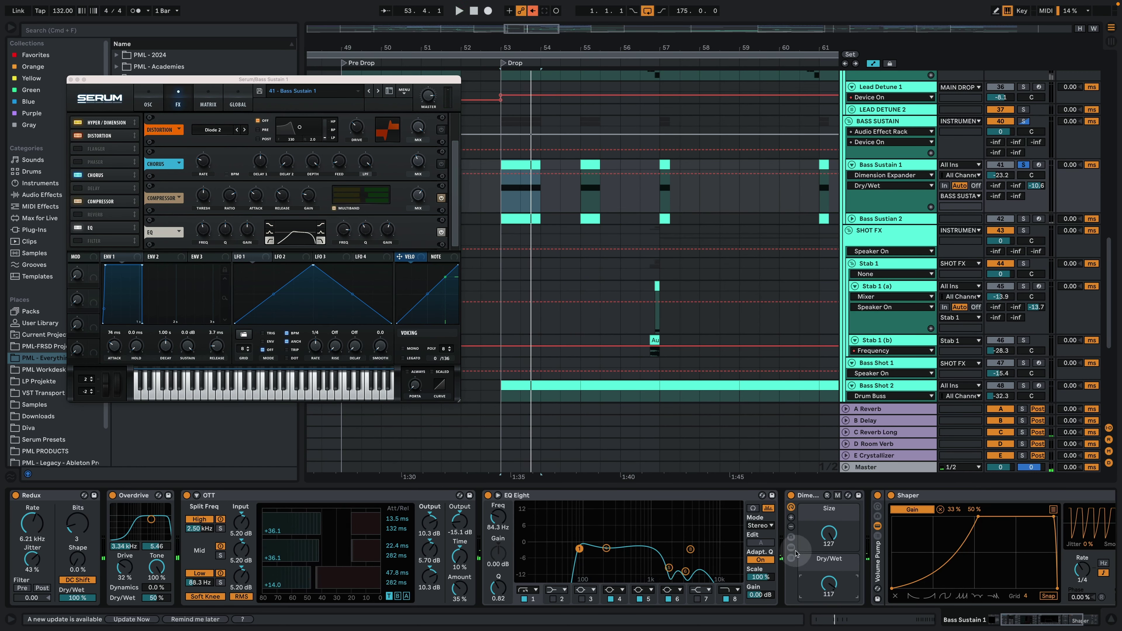
Scroll the chain toward Shaper and replay the drop with Dimension Expander Dry/Wet at 0.
{"action": "left_click", "coordinate": [1049, 623]}
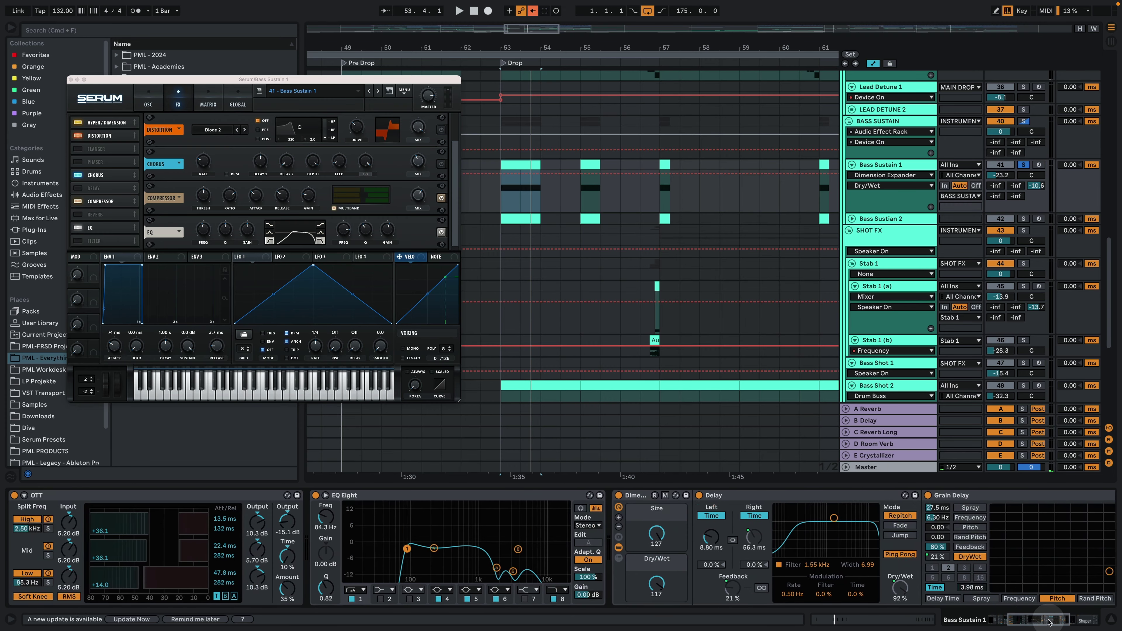
{"action": "left_click", "coordinate": [1049, 622]}
{"action": "key", "text": "space"}
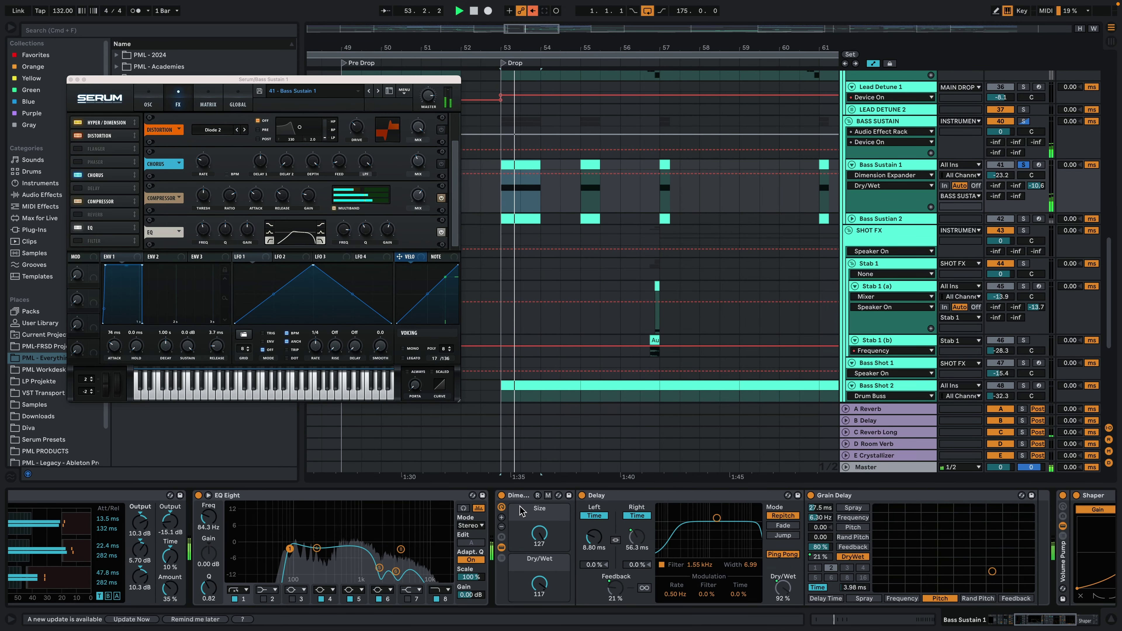
{"action": "key", "text": "space"}
{"action": "left_click", "coordinate": [518, 549]}
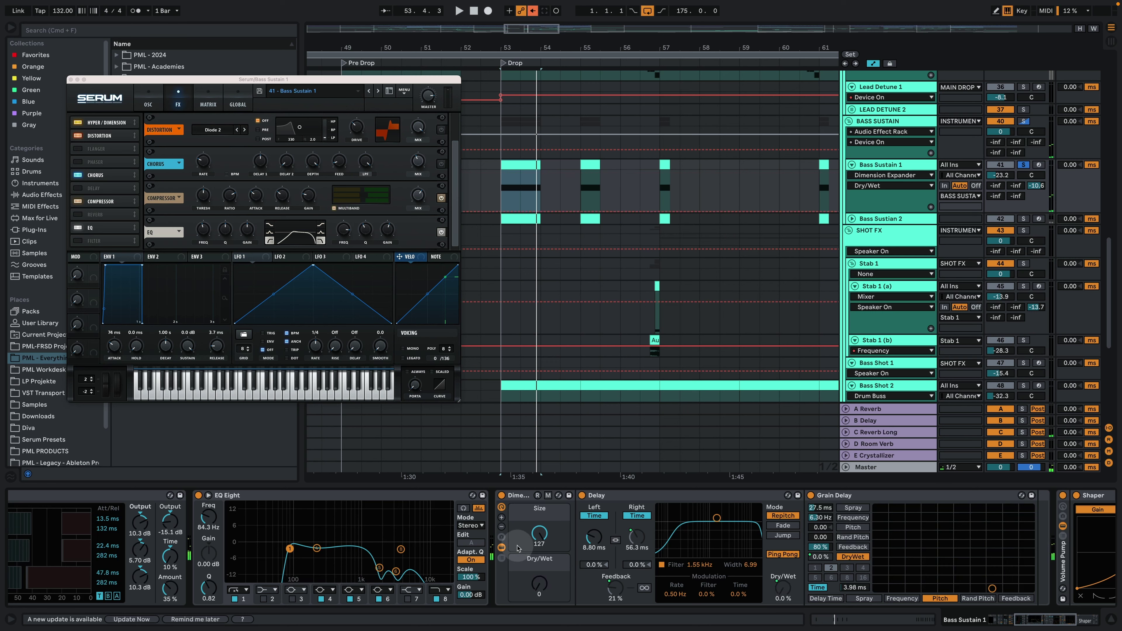
{"action": "key", "text": "space"}
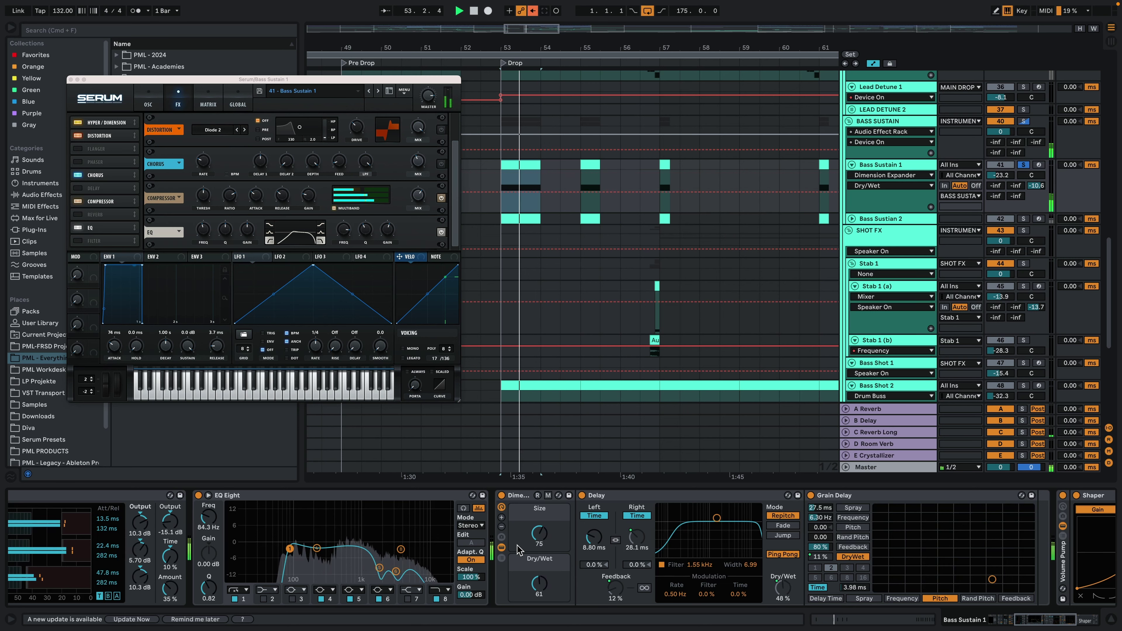
Restore the rack macros to Size 75 and Dry/Wet 61, then scroll the chain to its end.
{"action": "left_click", "coordinate": [512, 549]}
{"action": "left_click", "coordinate": [531, 533]}
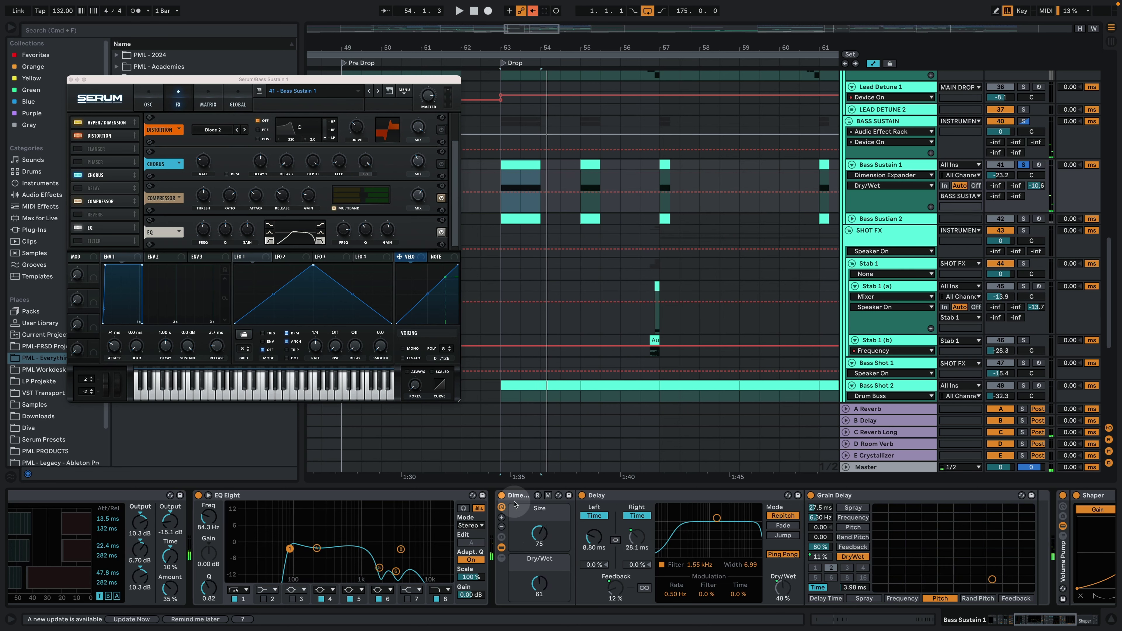
{"action": "left_click", "coordinate": [608, 503]}
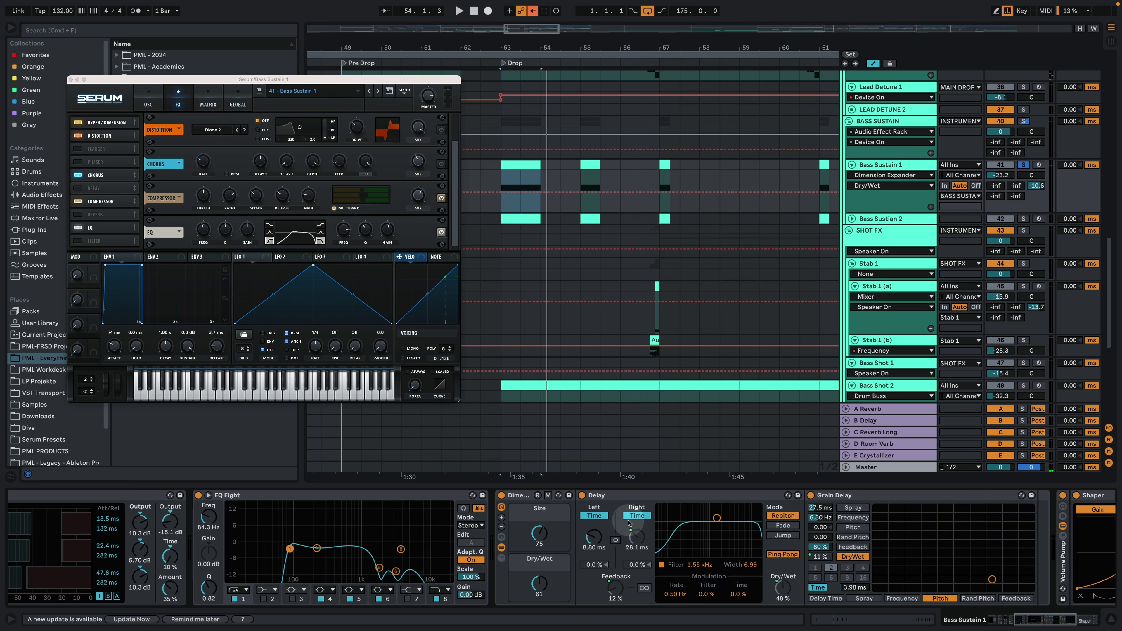
{"action": "left_click", "coordinate": [821, 534]}
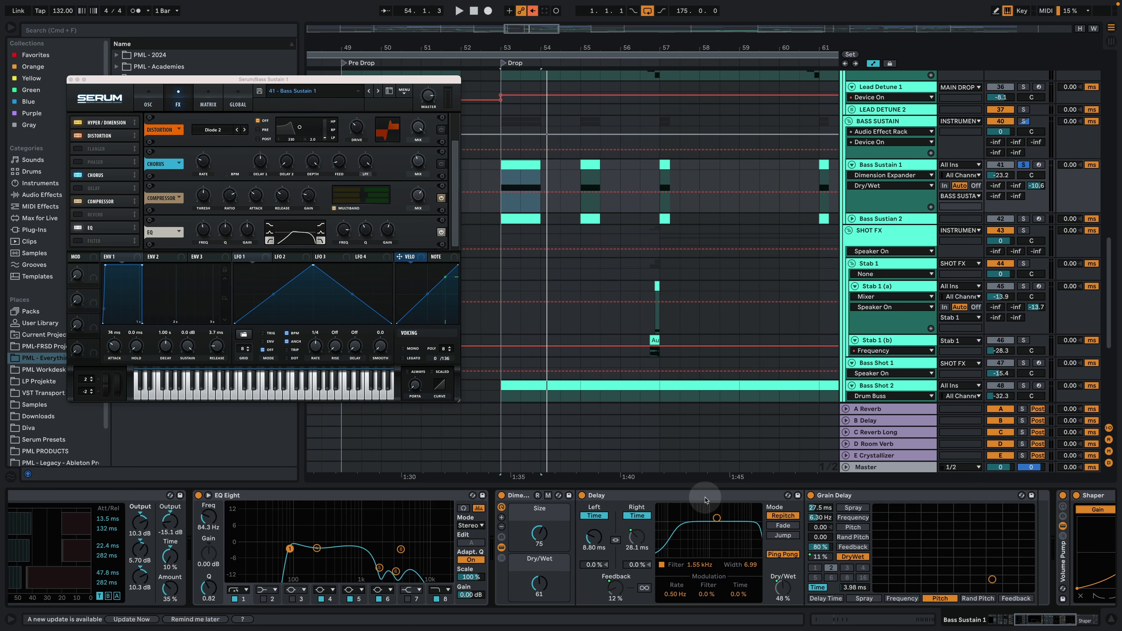
{"action": "left_click_drag", "start_coordinate": [1042, 623], "coordinate": [1059, 627]}
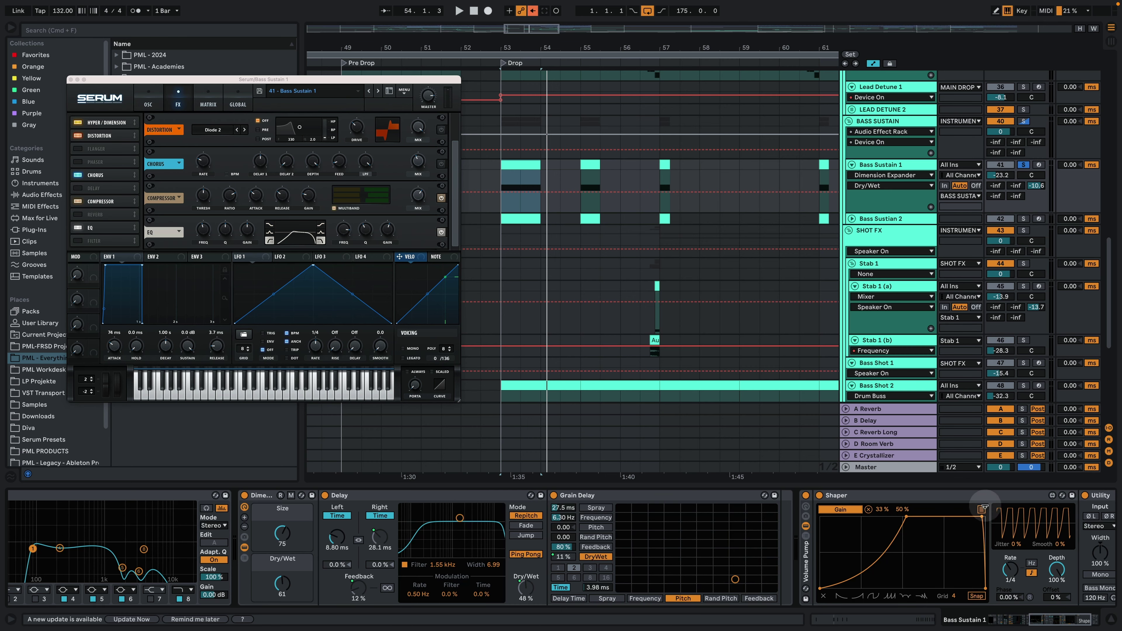
{"action": "left_click_drag", "start_coordinate": [1034, 620], "coordinate": [1046, 622]}
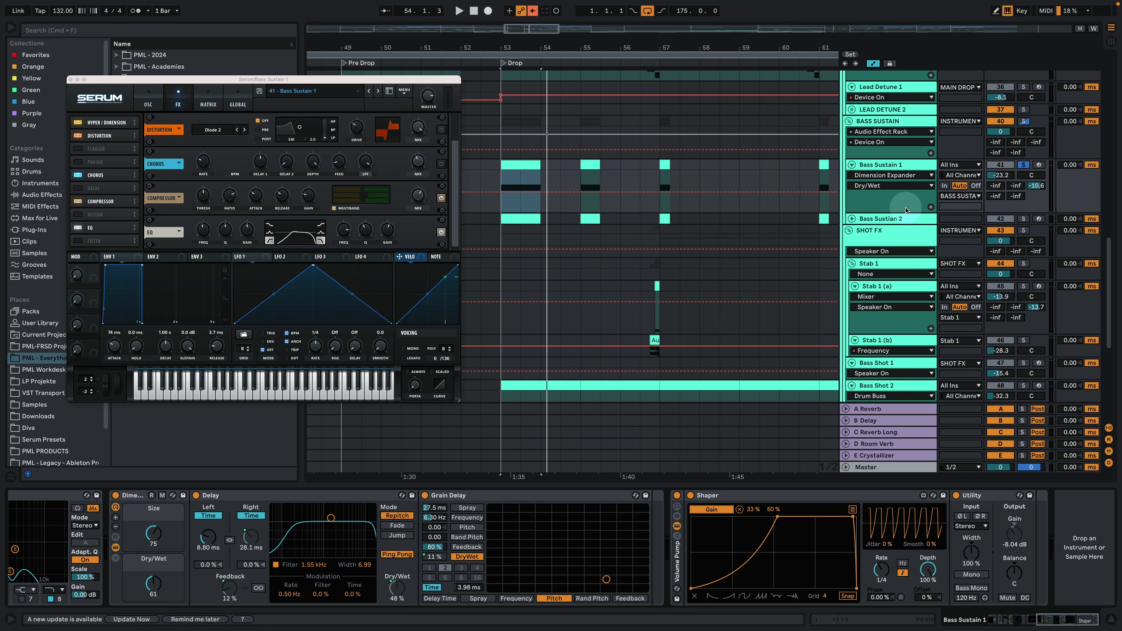
Unfold Bass Sustian 2, play it from the Drop marker, and open its Serum window.
{"action": "left_click", "coordinate": [851, 218]}
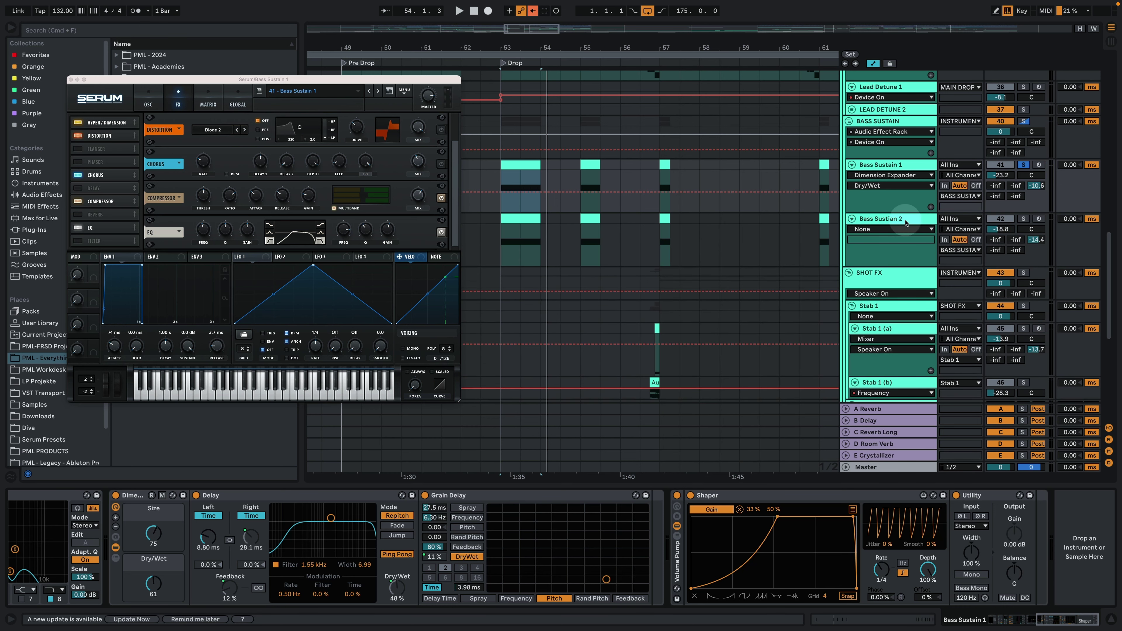
{"action": "left_click", "coordinate": [922, 218]}
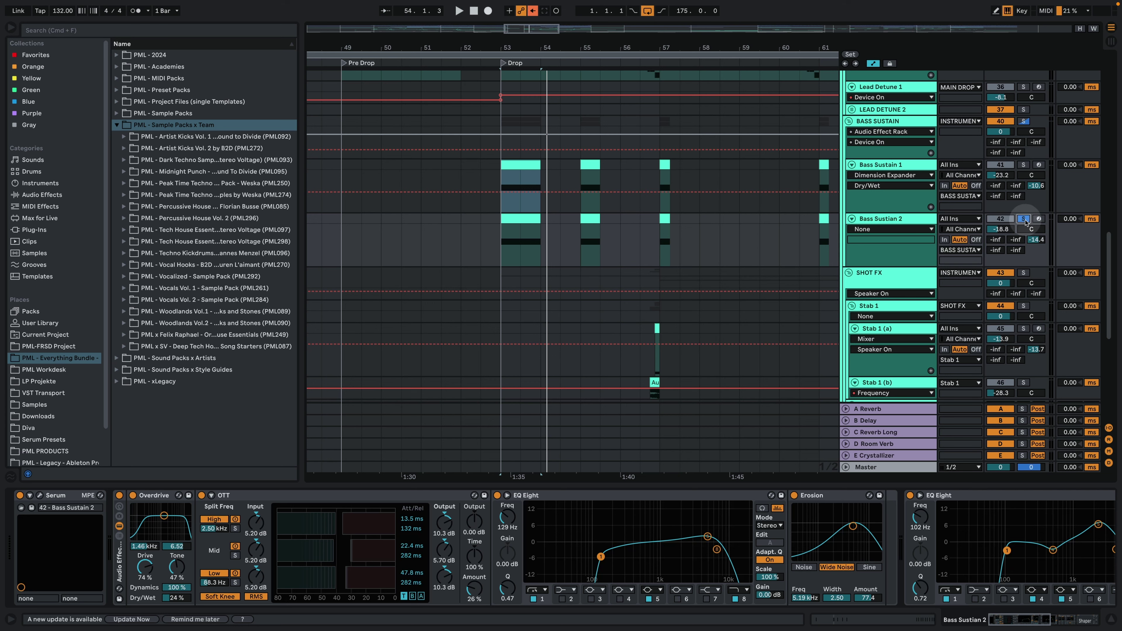
{"action": "key", "text": "space"}
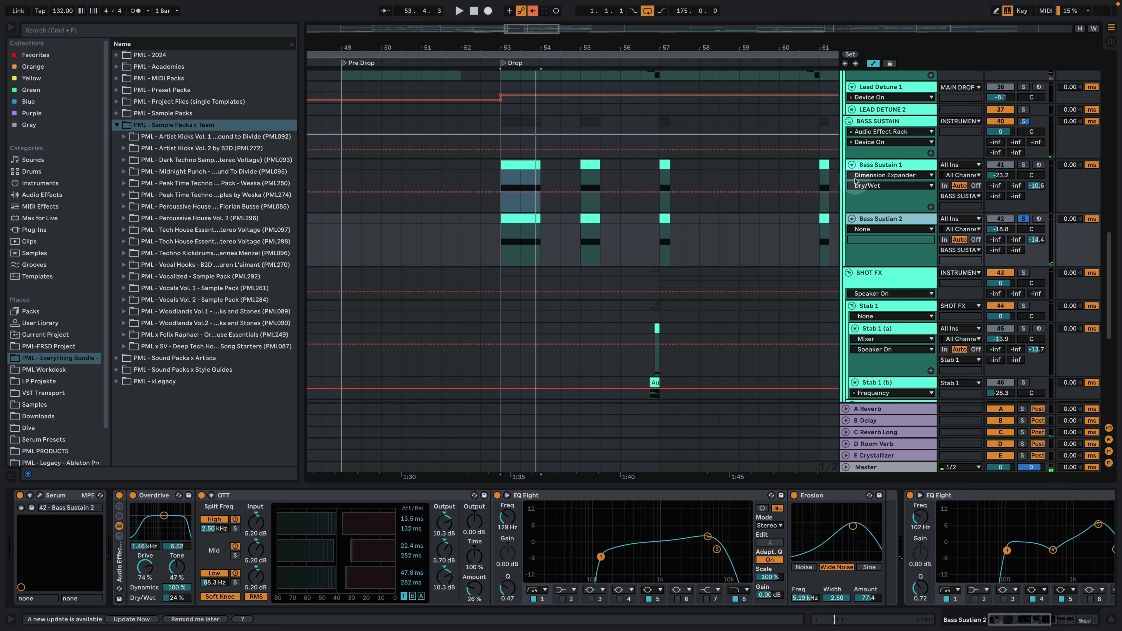
{"action": "key", "text": "space"}
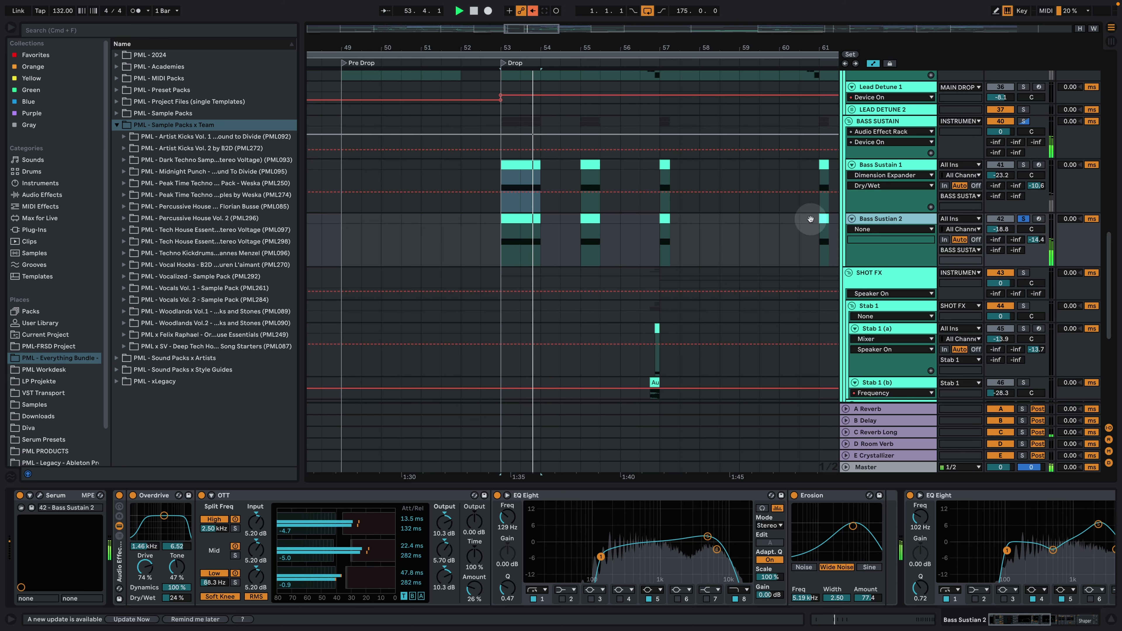
{"action": "key", "text": "space"}
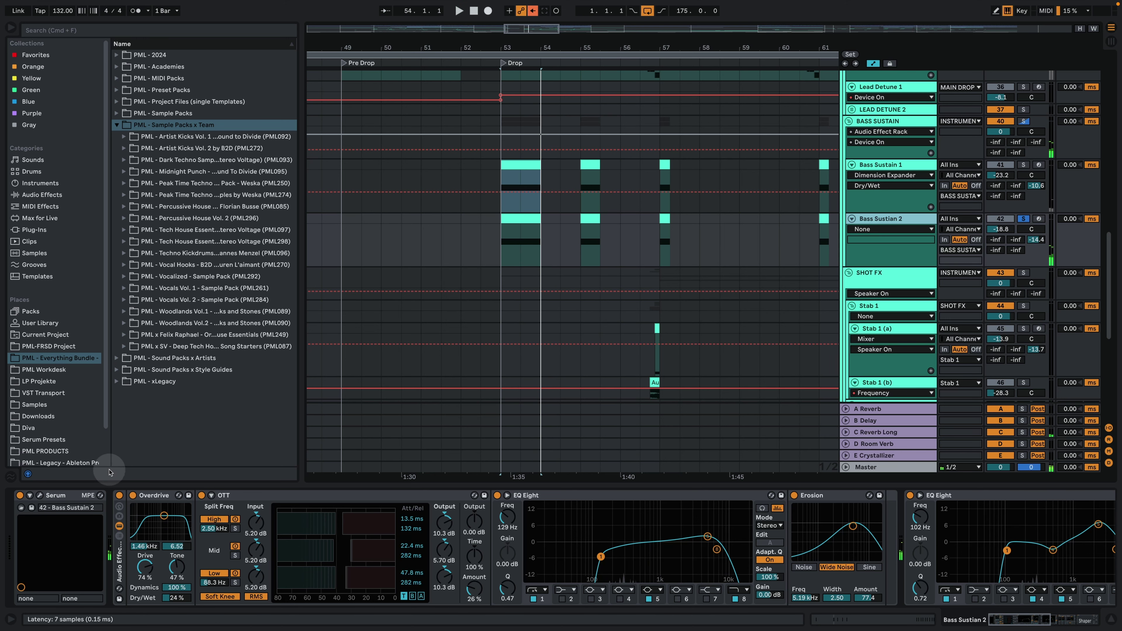
{"action": "key", "text": "super+alt+p"}
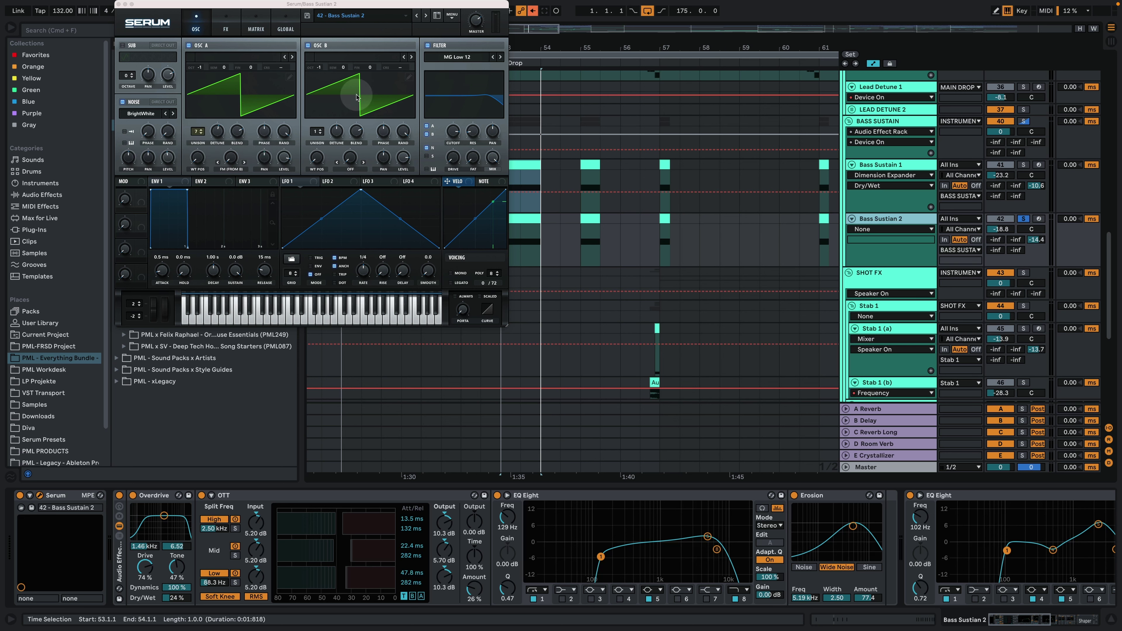
Compare Bass Sustian 2 with Serum's oscillator A off and on during playback, then return to Bass Sustain 1.
{"action": "left_click", "coordinate": [189, 45]}
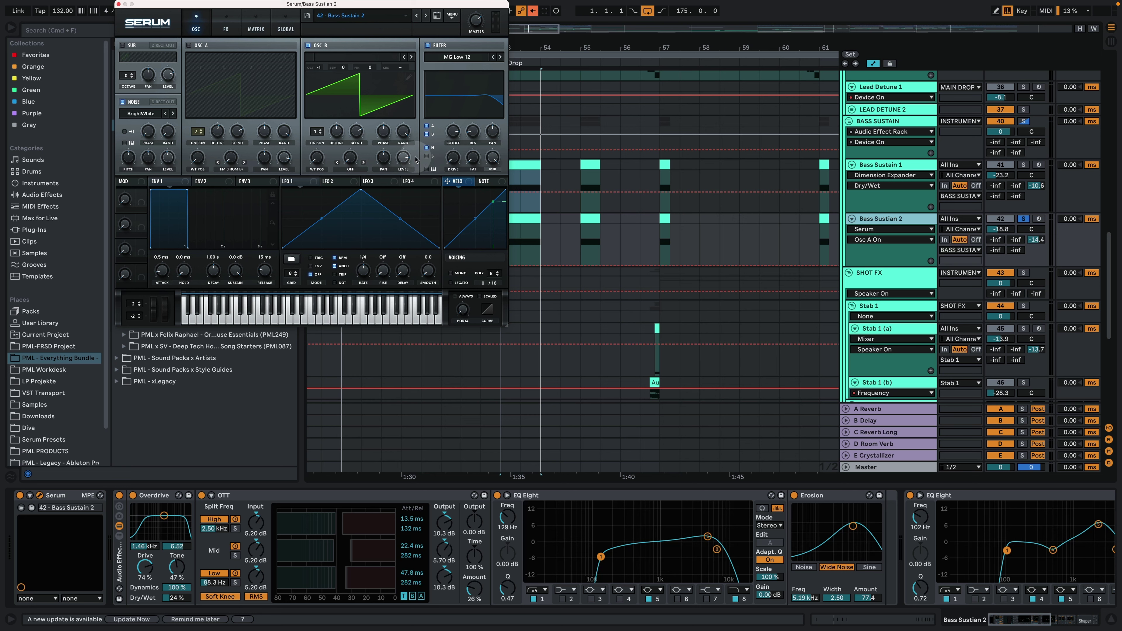
{"action": "key", "text": "space"}
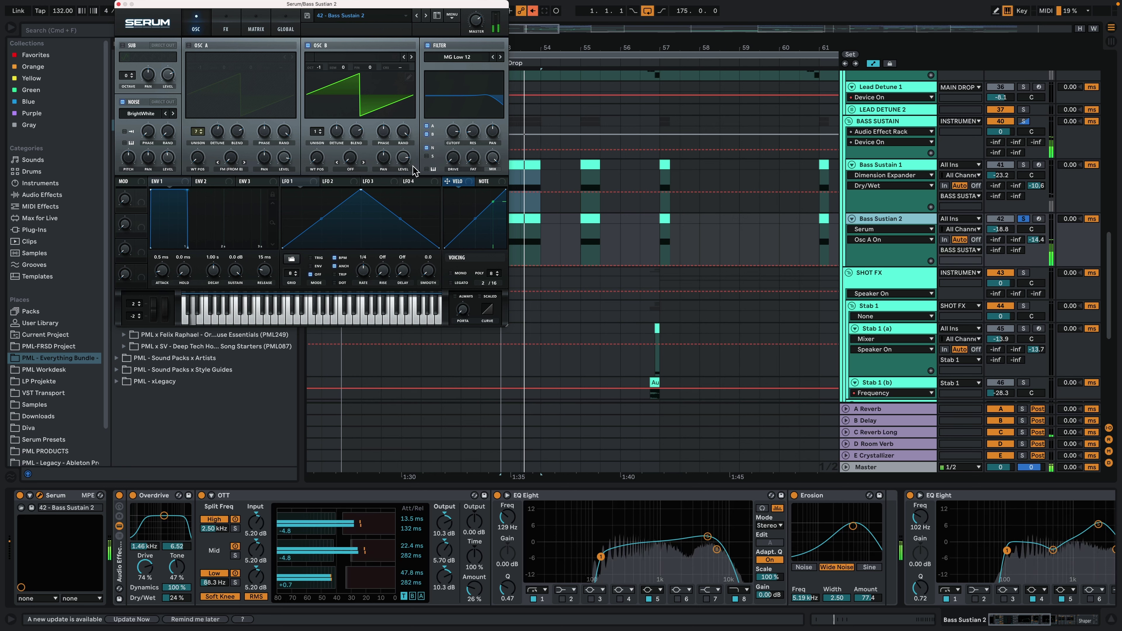
{"action": "left_click", "coordinate": [189, 45]}
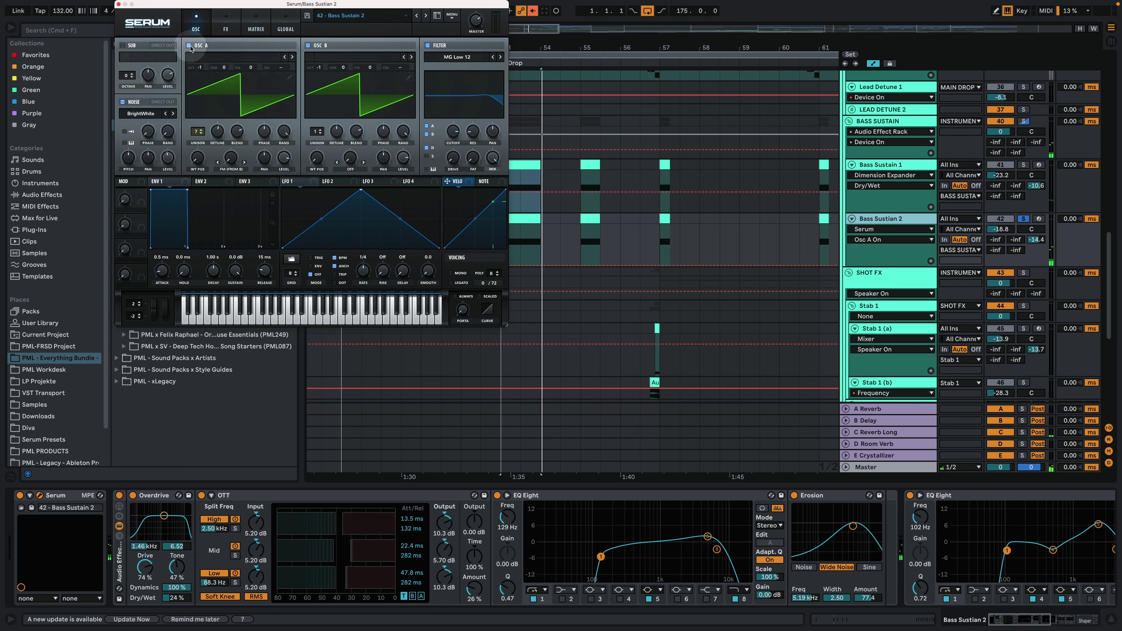
{"action": "key", "text": "space"}
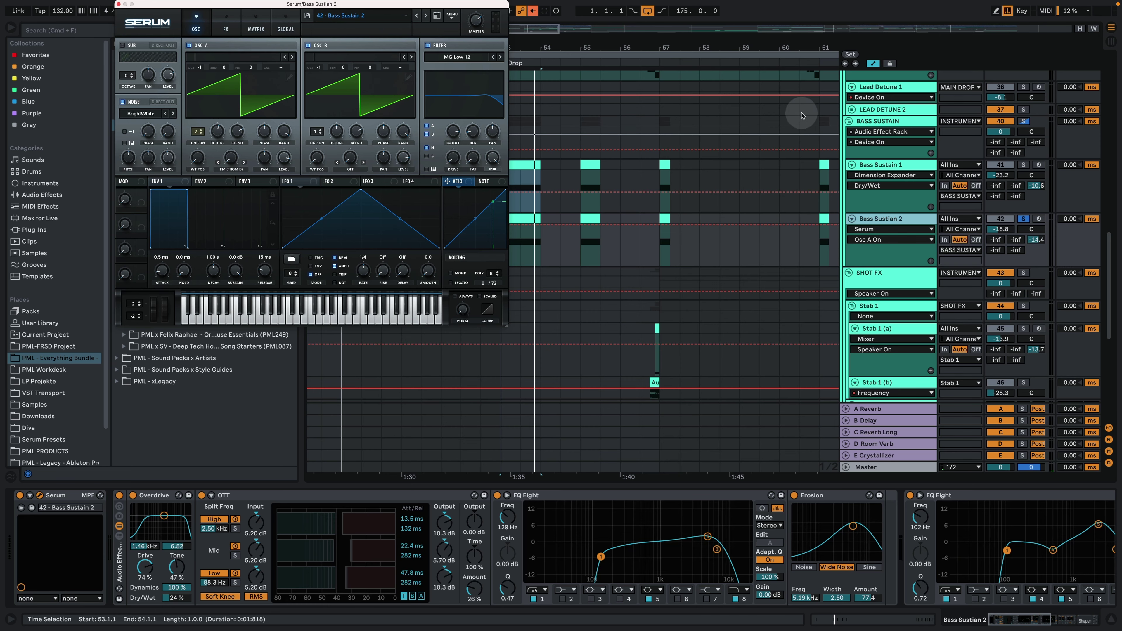
{"action": "left_click", "coordinate": [923, 164]}
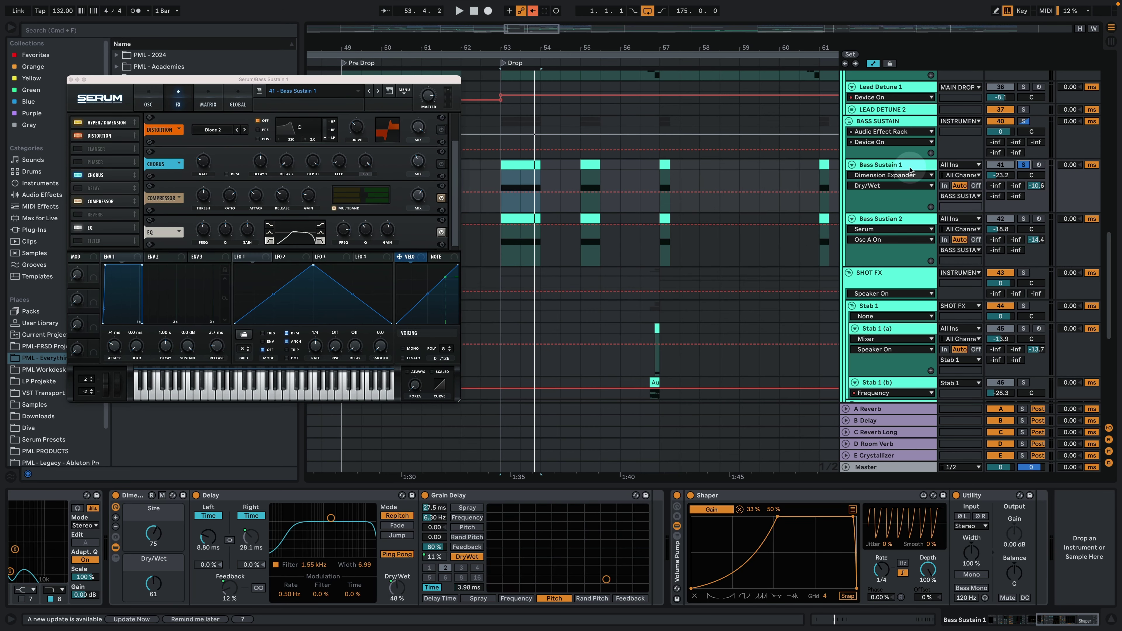
On Serum's OSC page, raise oscillator A unison detune to 0.64 while auditioning playback.
{"action": "left_click", "coordinate": [160, 105]}
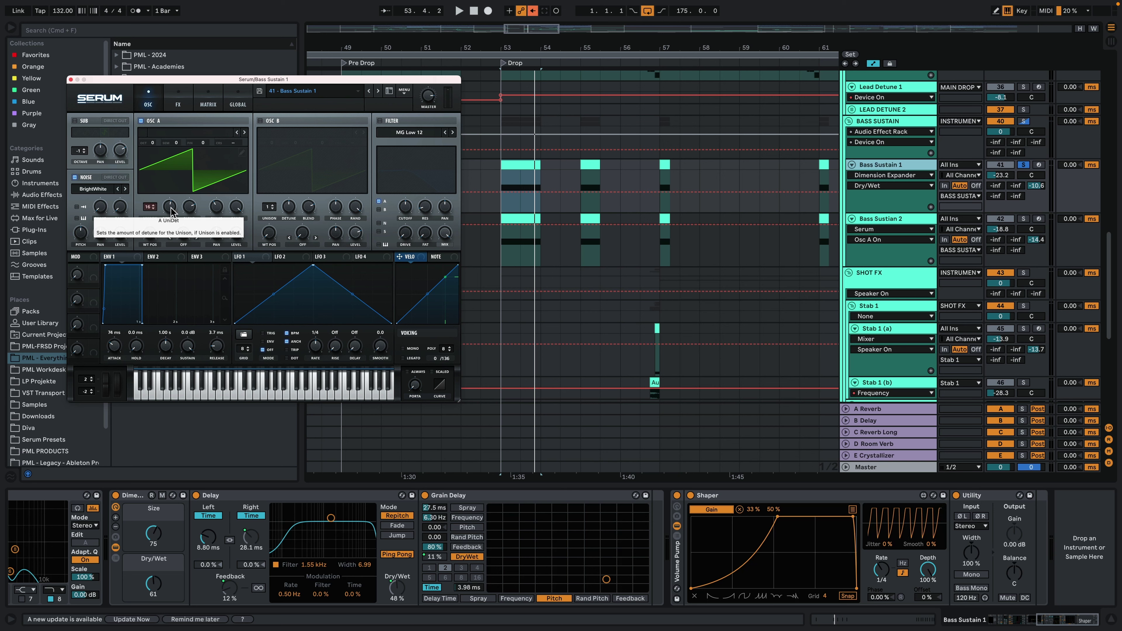
{"action": "key", "text": "space"}
{"action": "mouse_move", "coordinate": [171, 211]}
{"action": "left_mouse_down"}
{"action": "mouse_move", "coordinate": [190, 173]}
{"action": "mouse_move", "coordinate": [171, 213]}
{"action": "left_mouse_up"}
{"action": "key", "text": "space"}
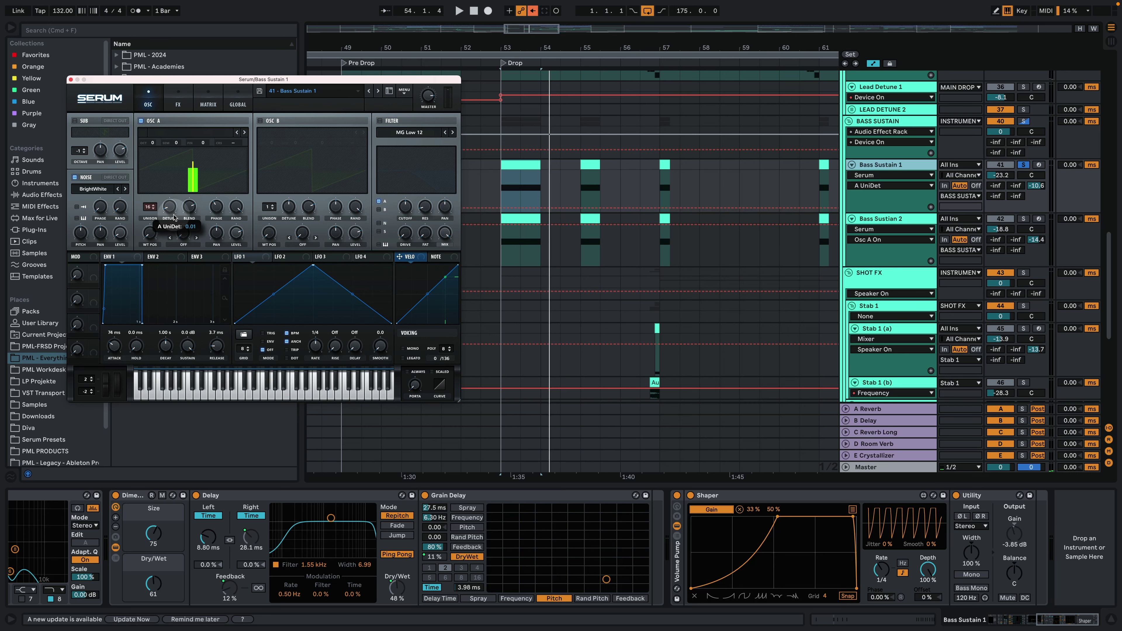
{"action": "key", "text": "space"}
{"action": "left_click_drag", "start_coordinate": [175, 219], "coordinate": [190, 162]}
{"action": "key", "text": "space"}
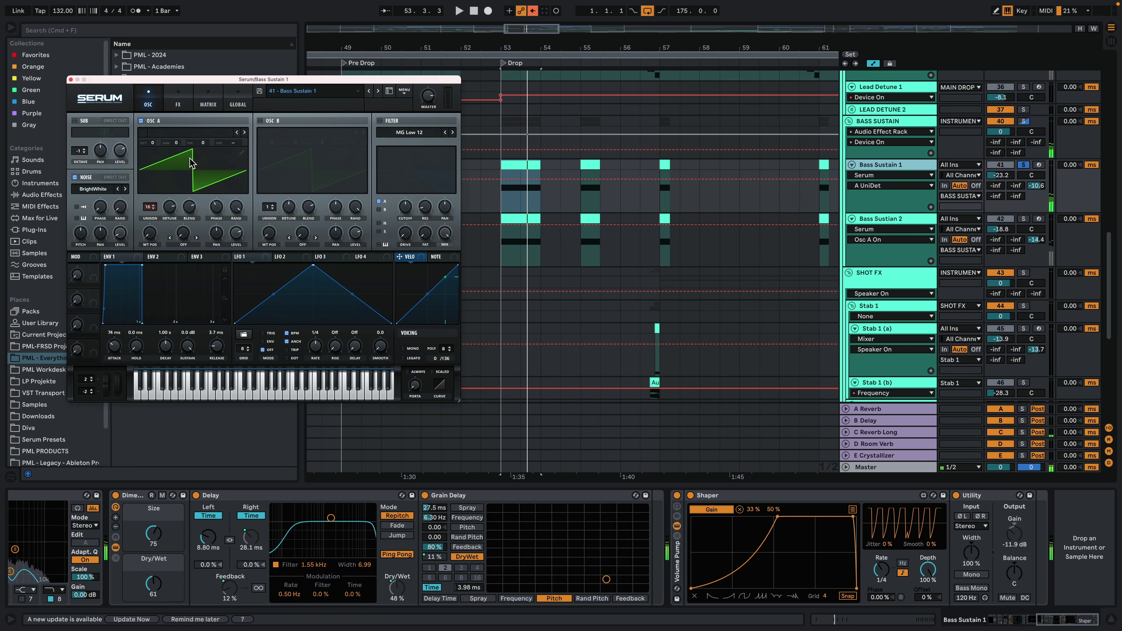
{"action": "key", "text": "space"}
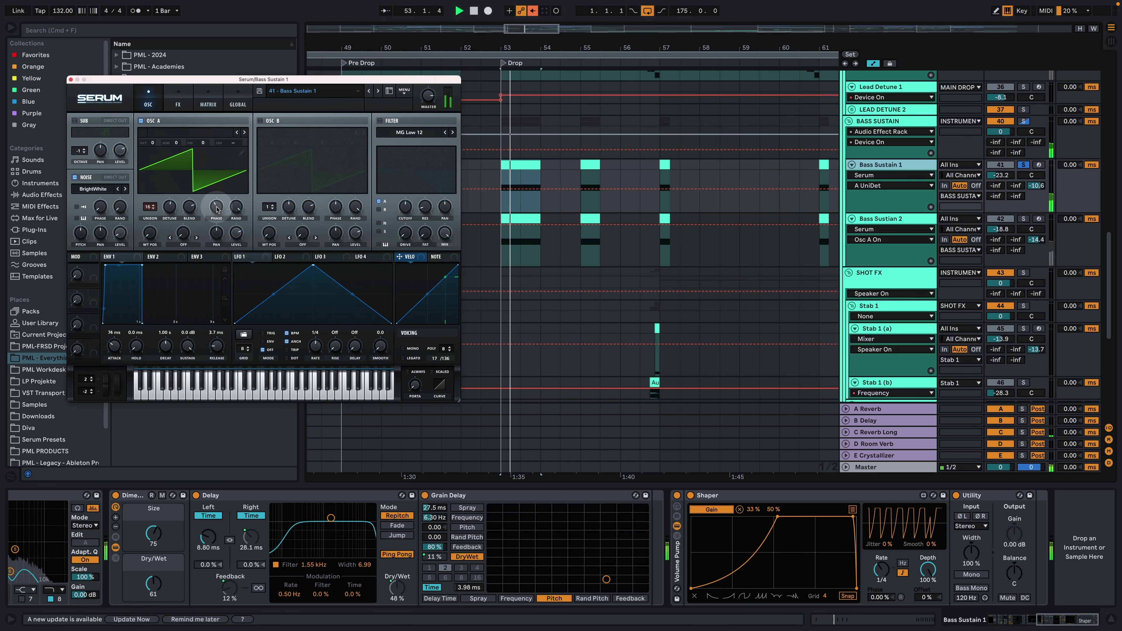
Solo Bass Sustian 2 instead of Bass Sustain 1, toggle its Erosion off and back on, and play.
{"action": "left_click", "coordinate": [892, 219]}
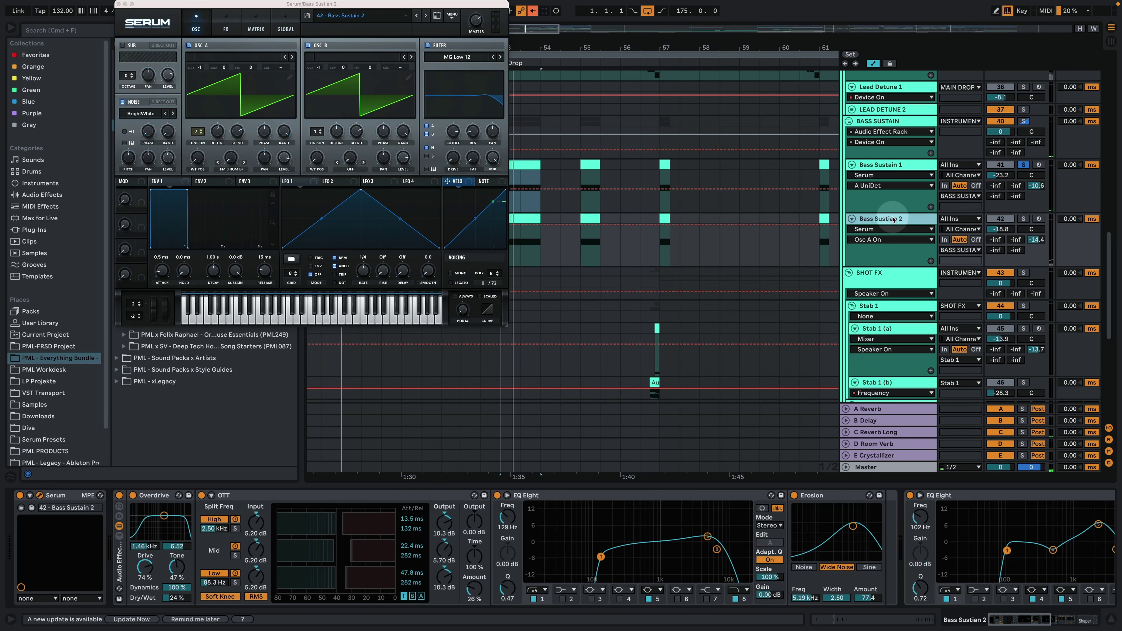
{"action": "left_click", "coordinate": [1022, 219]}
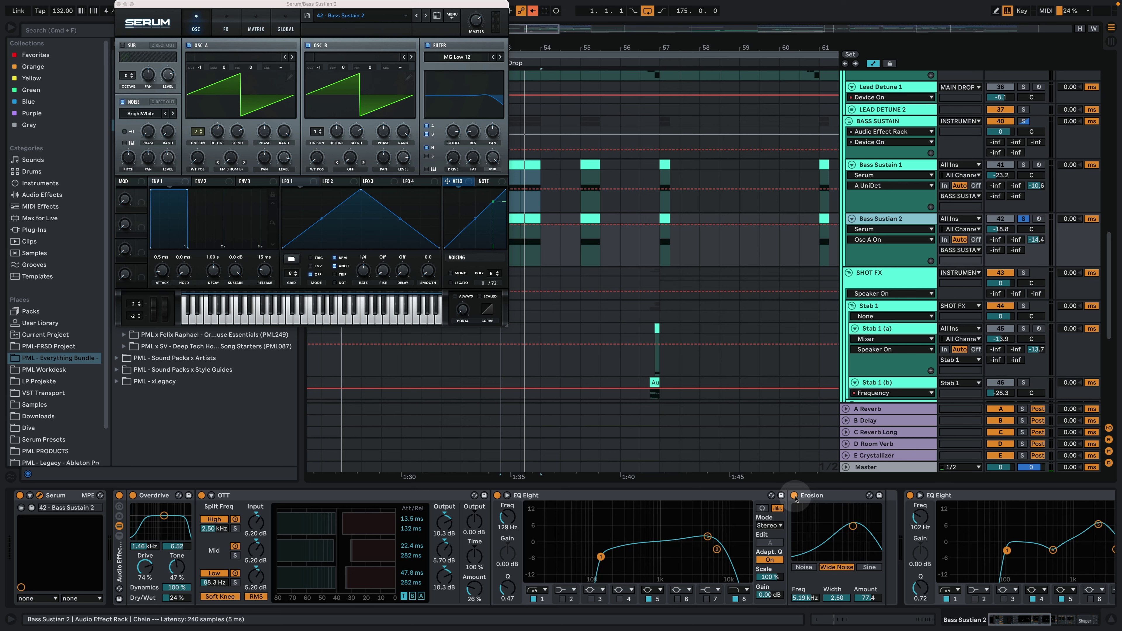
{"action": "left_click", "coordinate": [794, 496]}
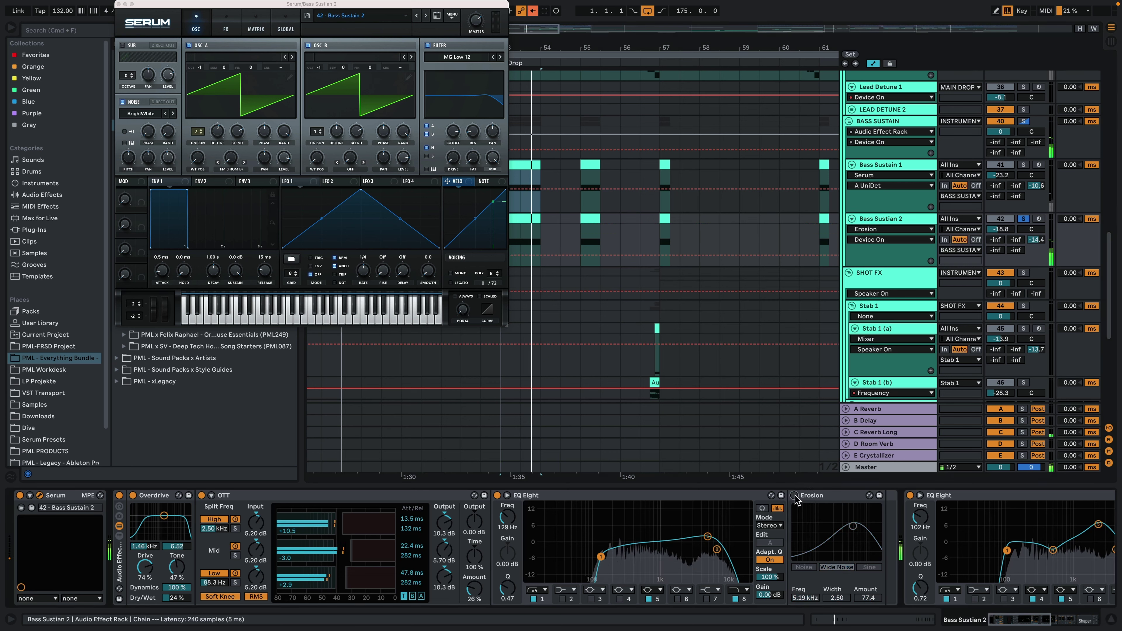
{"action": "left_click", "coordinate": [794, 495]}
{"action": "left_click", "coordinate": [825, 570]}
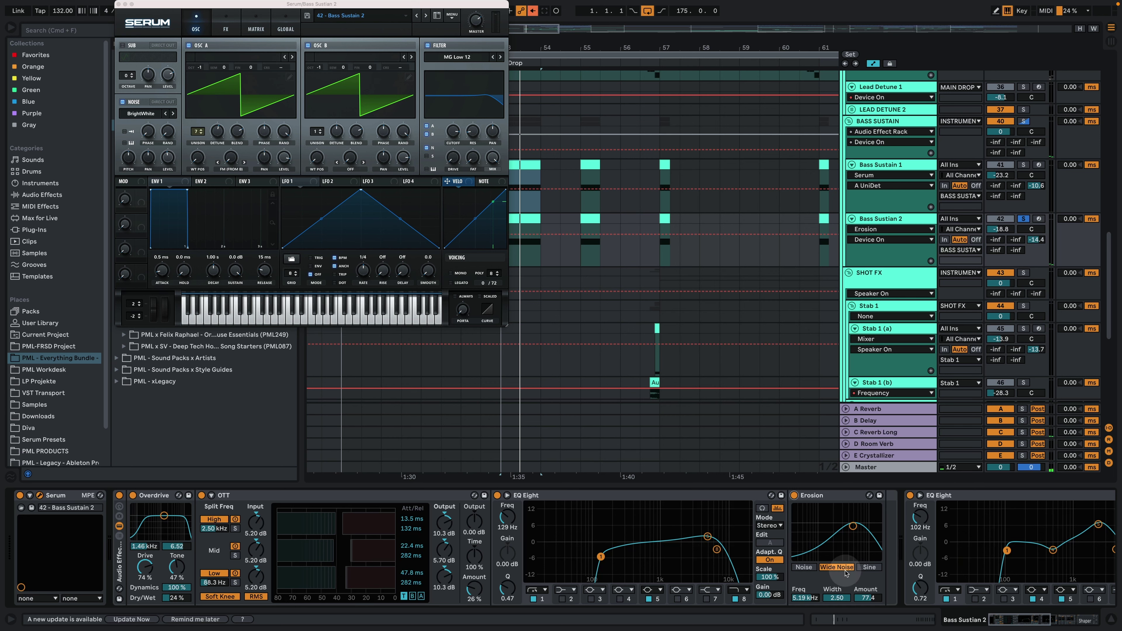
{"action": "key", "text": "space"}
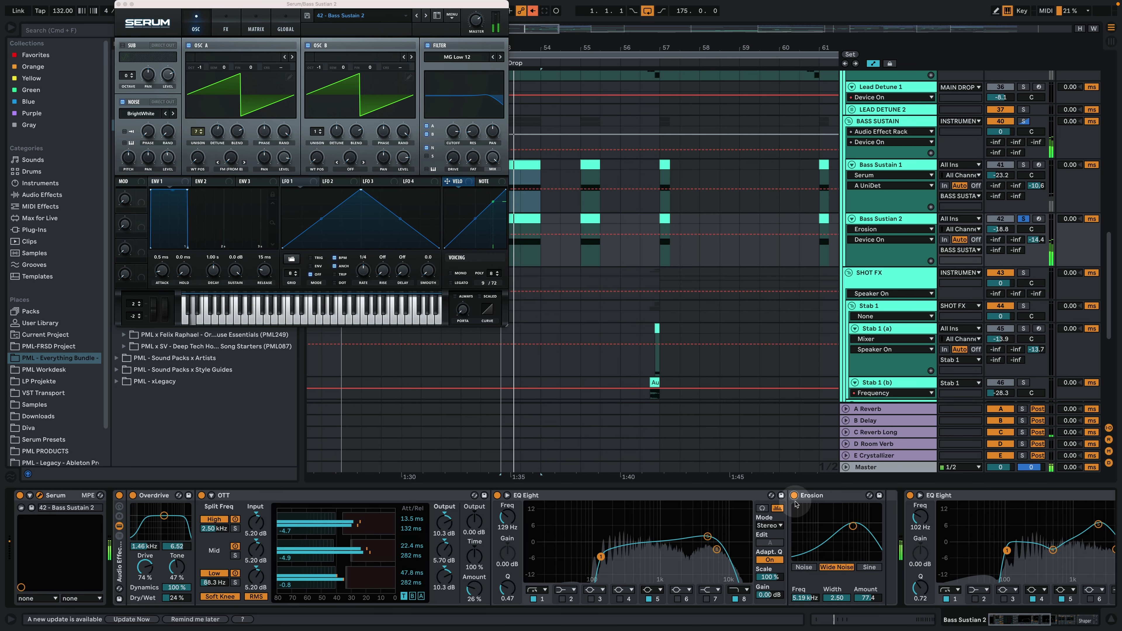
Close Serum, stop playback, unsolo Bass Sustian 2 and zoom out to bars 41–71.
{"action": "left_click", "coordinate": [118, 5]}
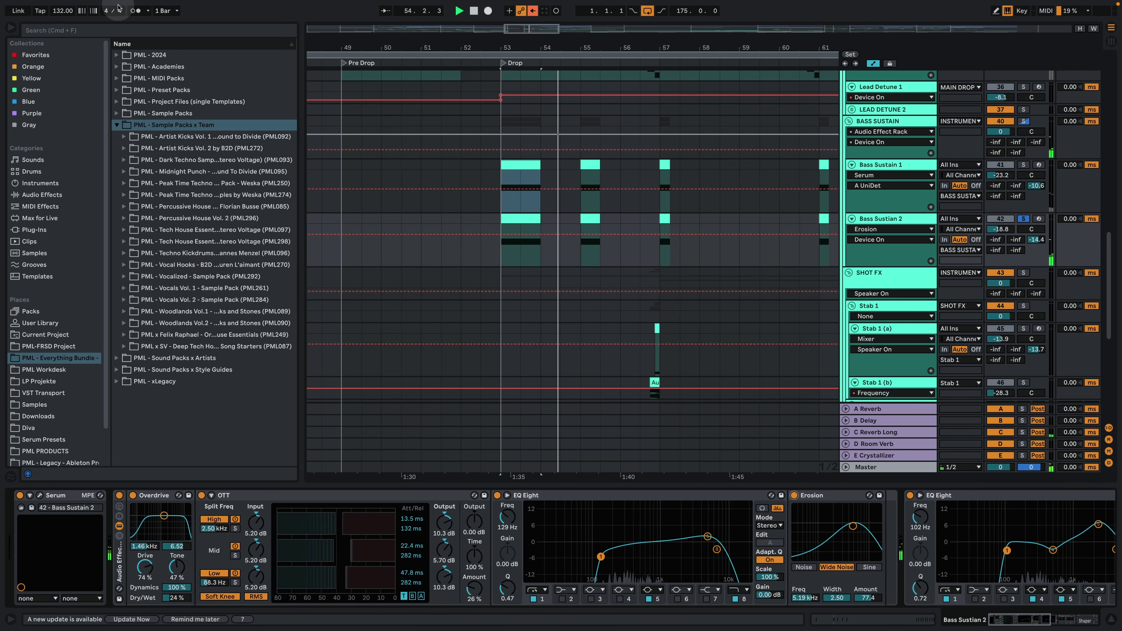
{"action": "key", "text": "space"}
{"action": "left_click", "coordinate": [1023, 219]}
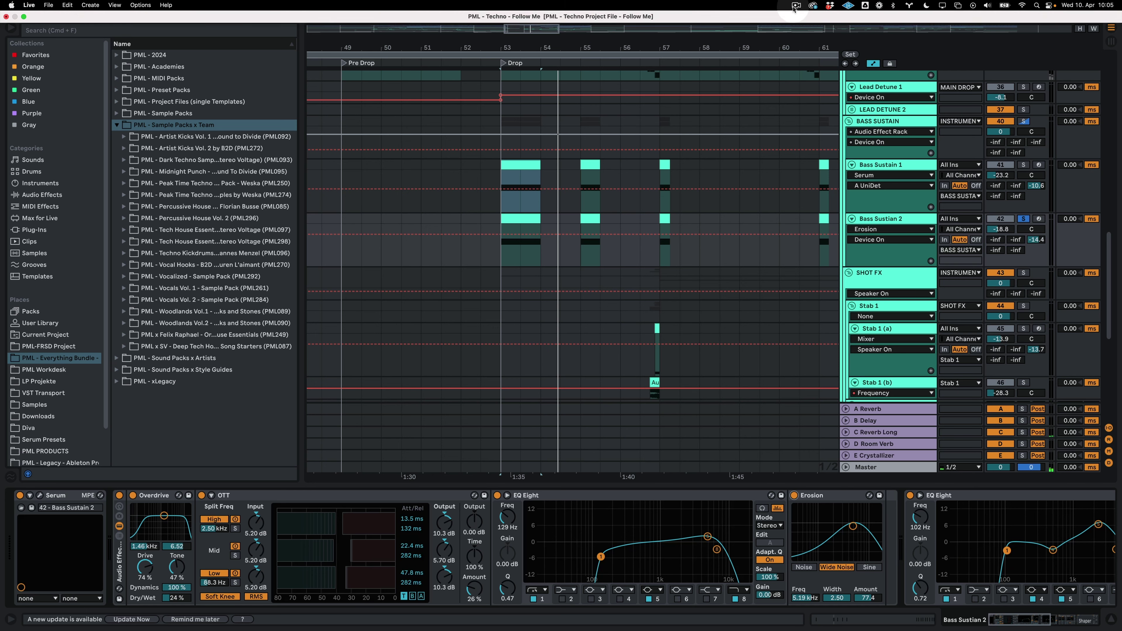
{"action": "left_click_drag", "start_coordinate": [560, 45], "coordinate": [535, 16]}
{"action": "scroll", "coordinate": [638, 232], "scroll_direction": "down", "scroll_amount": 3}
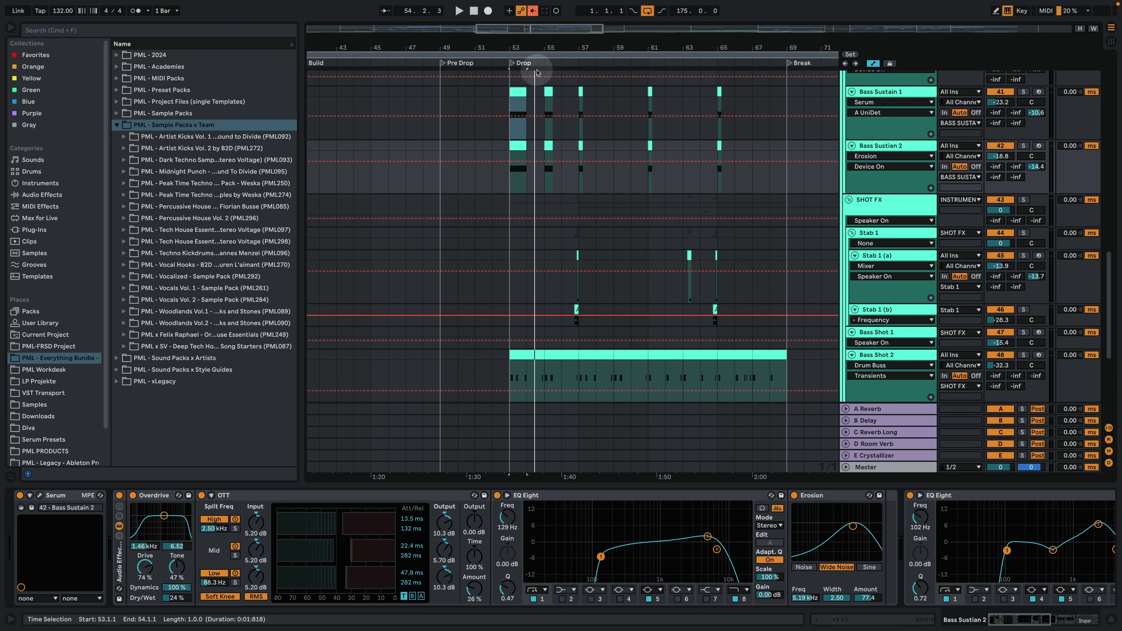
{"action": "scroll", "coordinate": [536, 72], "scroll_direction": "down", "scroll_amount": 5}
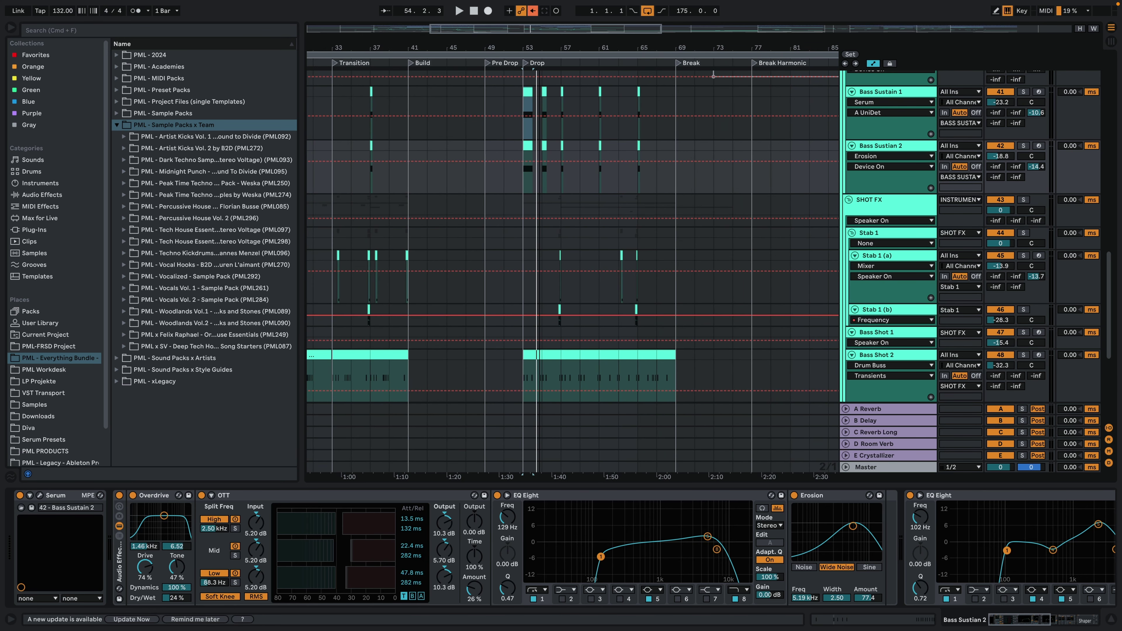
{"action": "scroll", "coordinate": [536, 72], "scroll_direction": "down", "scroll_amount": 2}
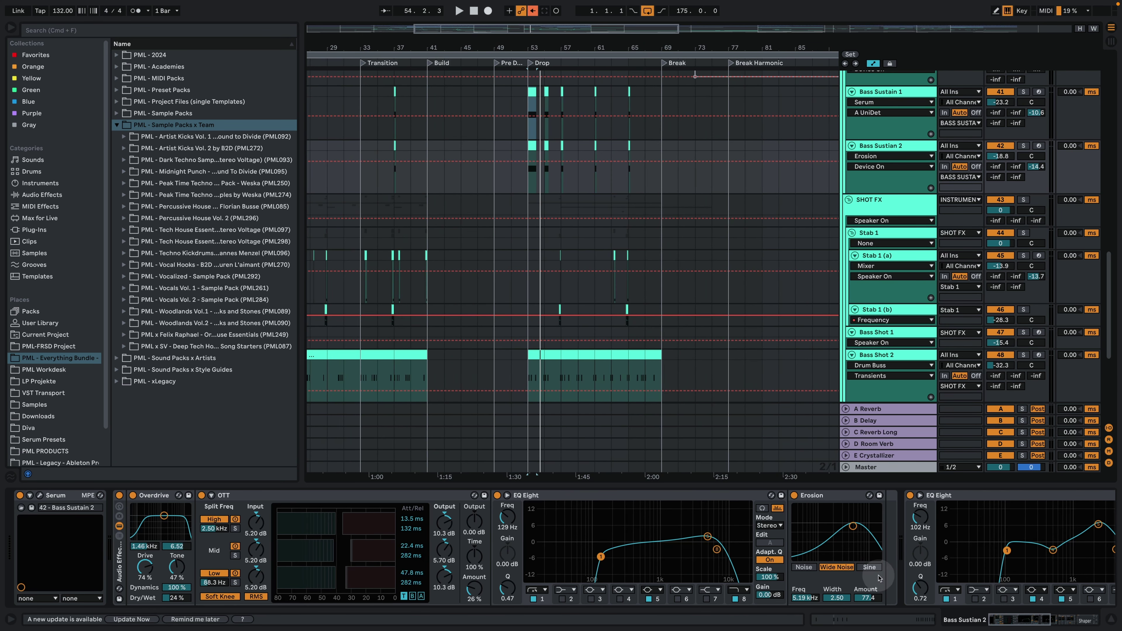
Hide the device panel, set the start point at bar 53 and re-enable arrangement automation.
{"action": "left_click", "coordinate": [1110, 623]}
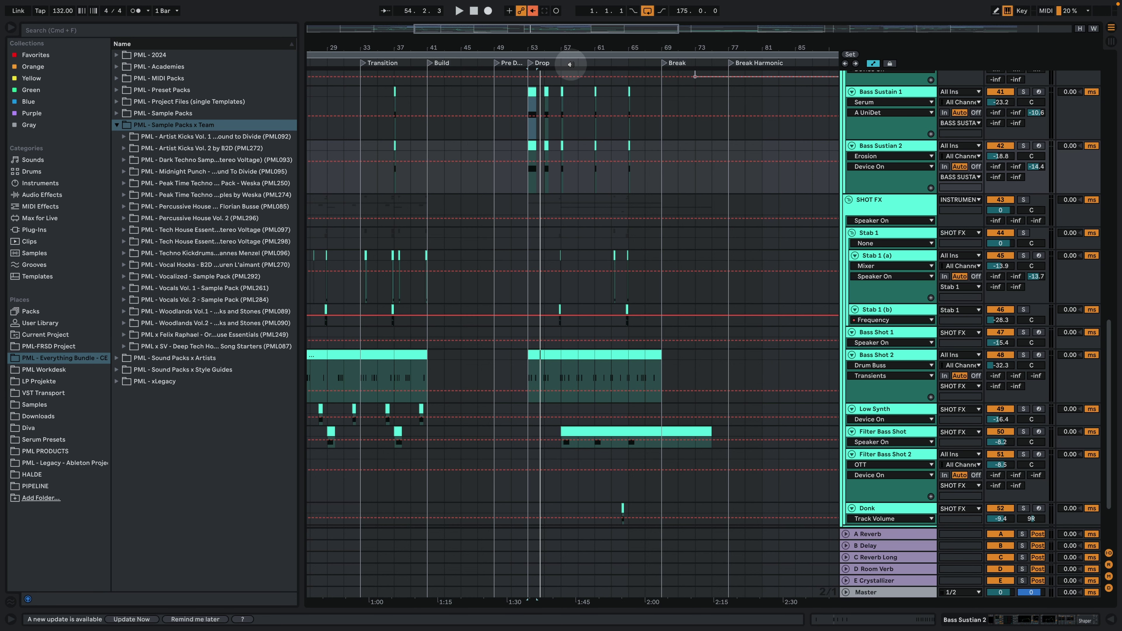
{"action": "left_click_drag", "start_coordinate": [574, 50], "coordinate": [575, 18]}
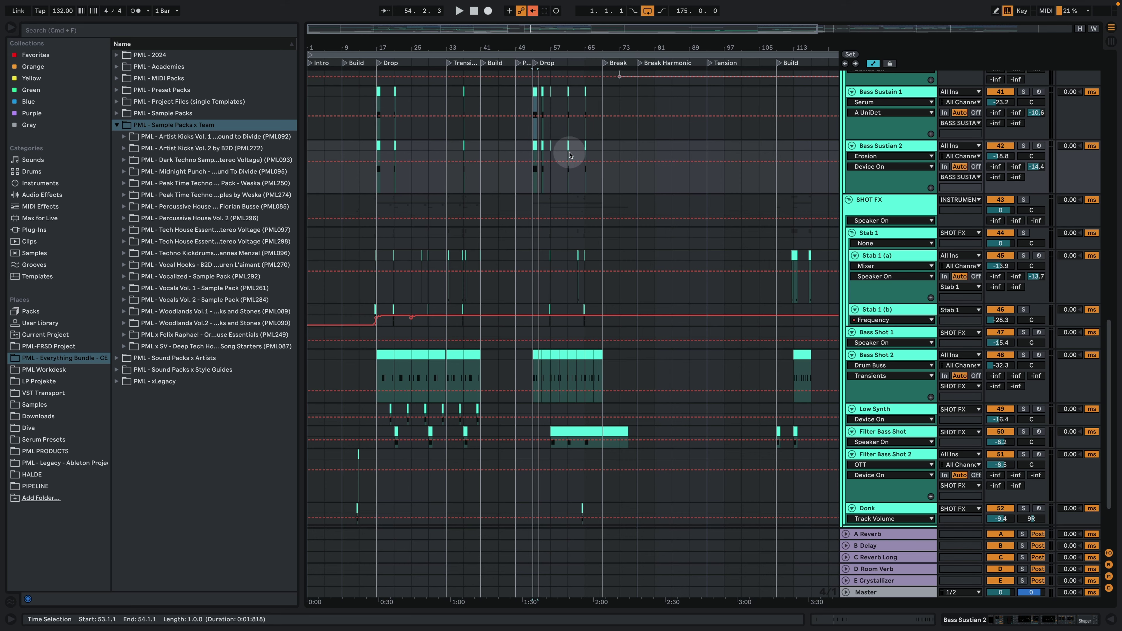
{"action": "scroll", "coordinate": [603, 227], "scroll_direction": "up", "scroll_amount": 5}
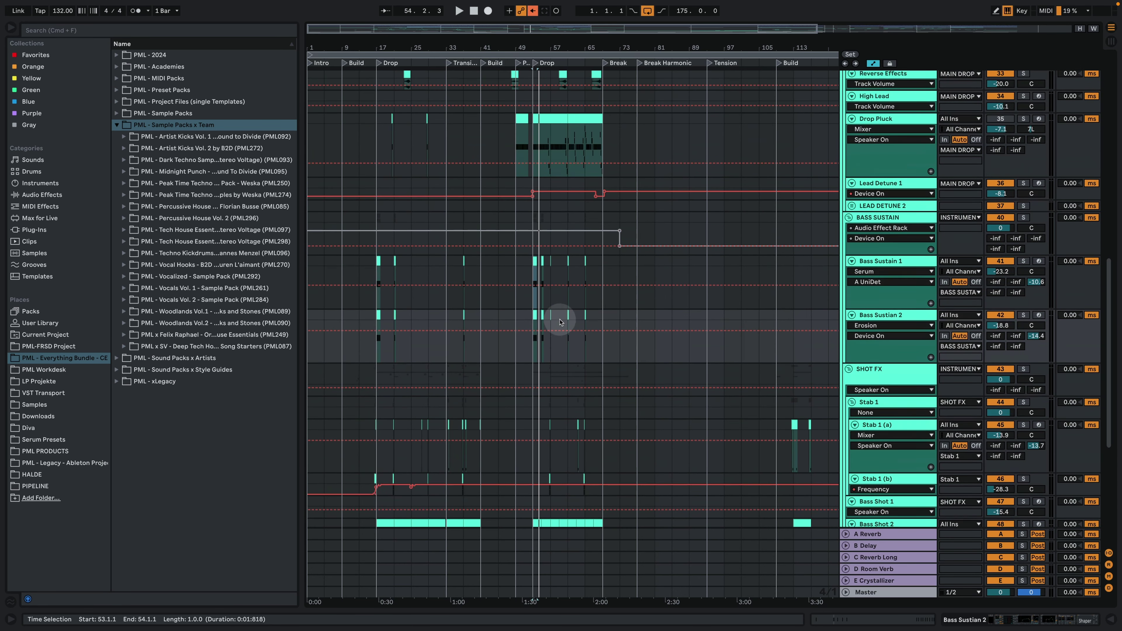
{"action": "left_click", "coordinate": [533, 206]}
{"action": "scroll", "coordinate": [563, 151], "scroll_direction": "up", "scroll_amount": 3}
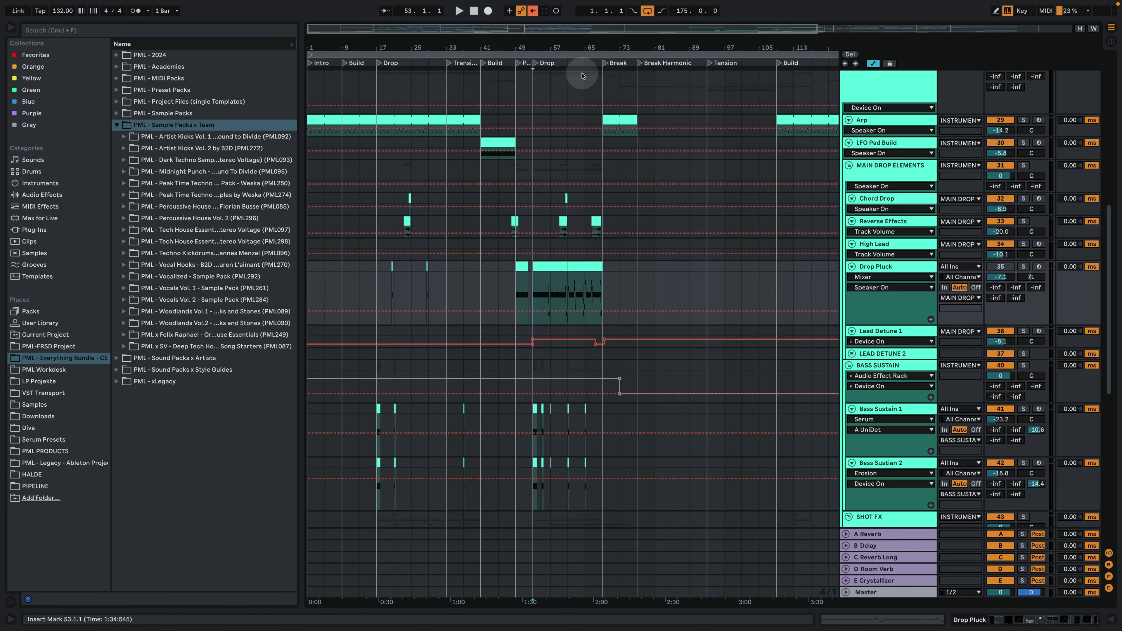
{"action": "left_click_drag", "start_coordinate": [581, 51], "coordinate": [581, 33]}
{"action": "left_click_drag", "start_coordinate": [493, 36], "coordinate": [495, 45]}
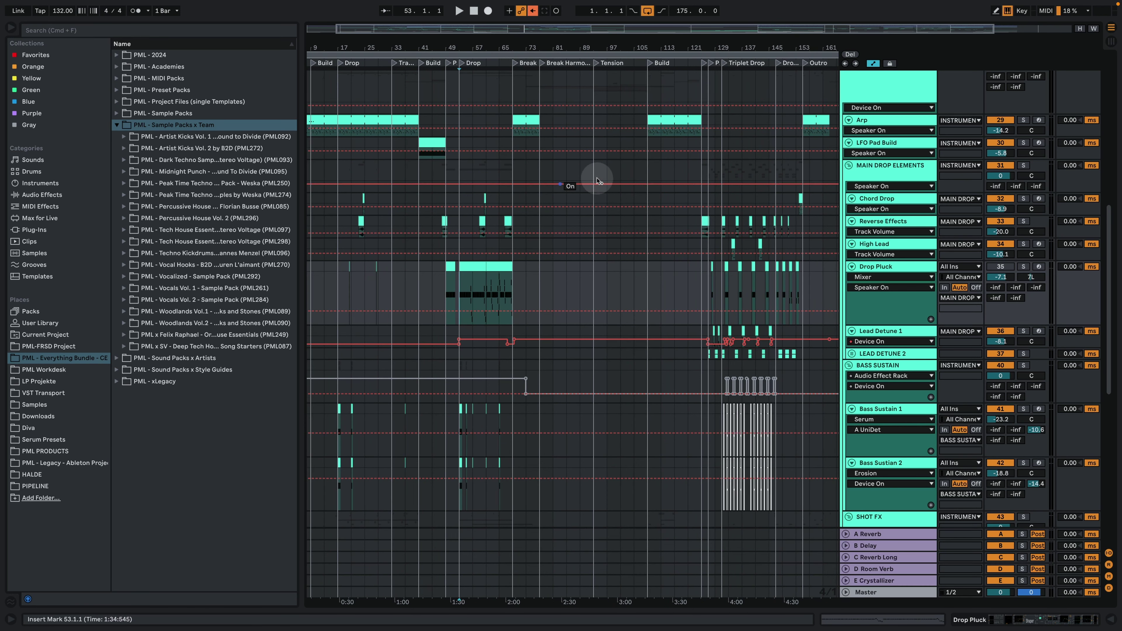
{"action": "left_click", "coordinate": [533, 11]}
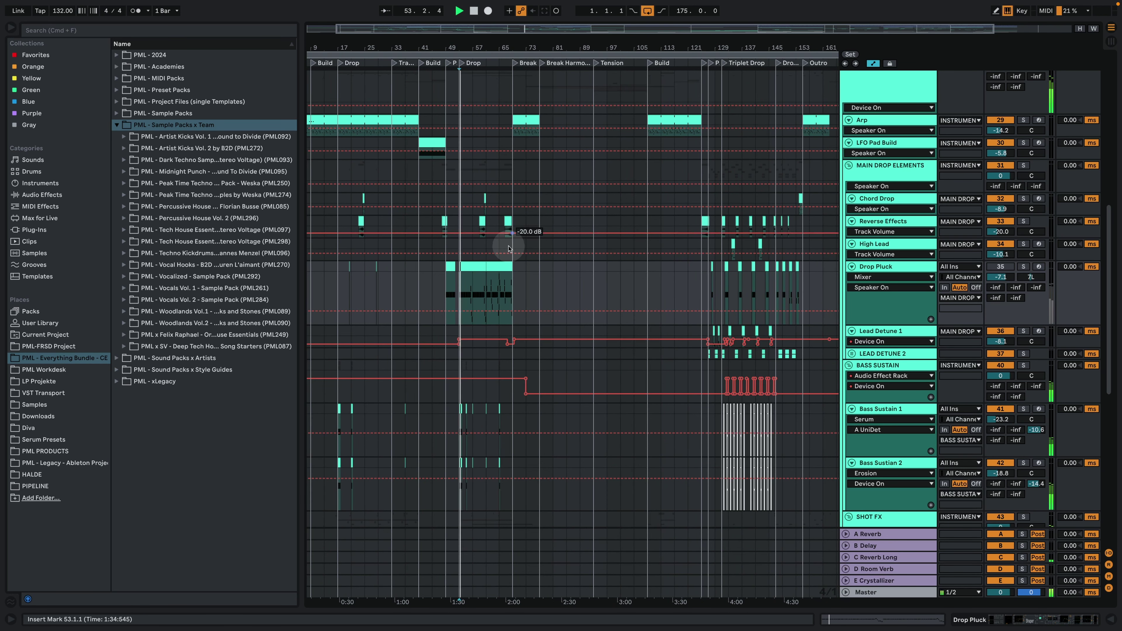
{"action": "key", "text": "space"}
Play from the Drop, select bars 53–69, then zoom out to bars 17–175.
{"action": "left_click", "coordinate": [469, 64]}
{"action": "left_click_drag", "start_coordinate": [460, 48], "coordinate": [461, 82]}
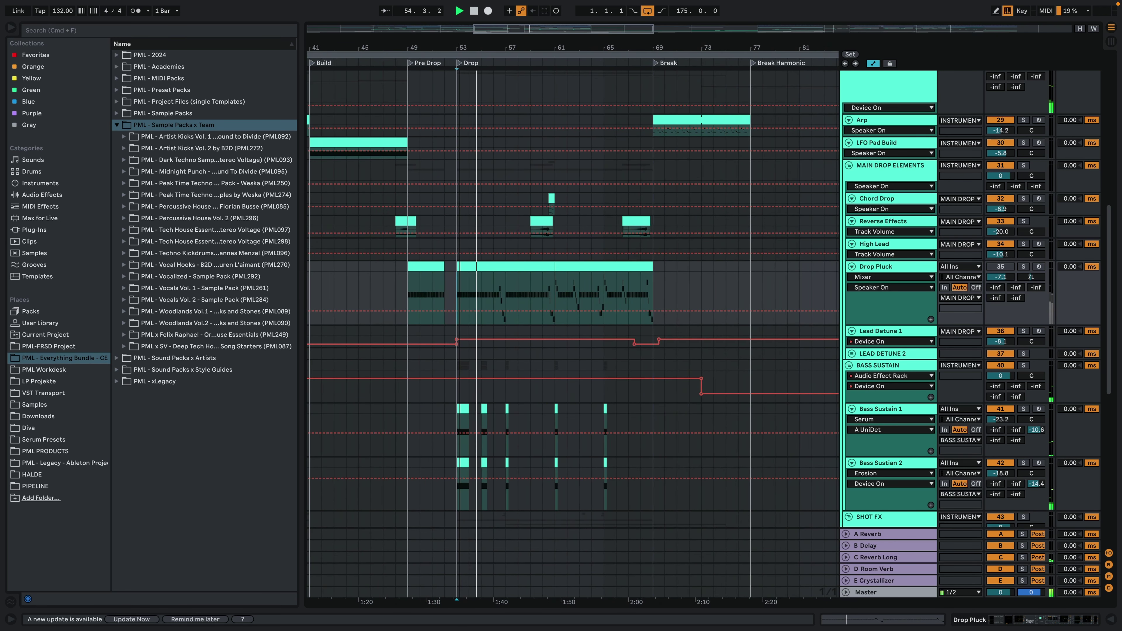
{"action": "left_click_drag", "start_coordinate": [502, 48], "coordinate": [478, 24]}
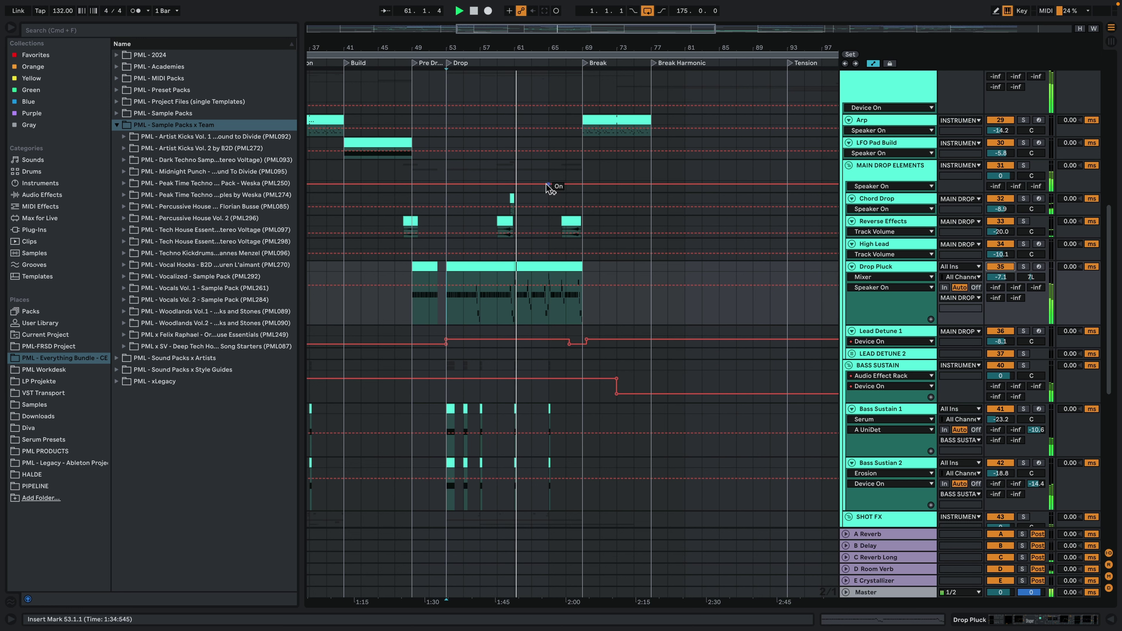
{"action": "left_click", "coordinate": [555, 176]}
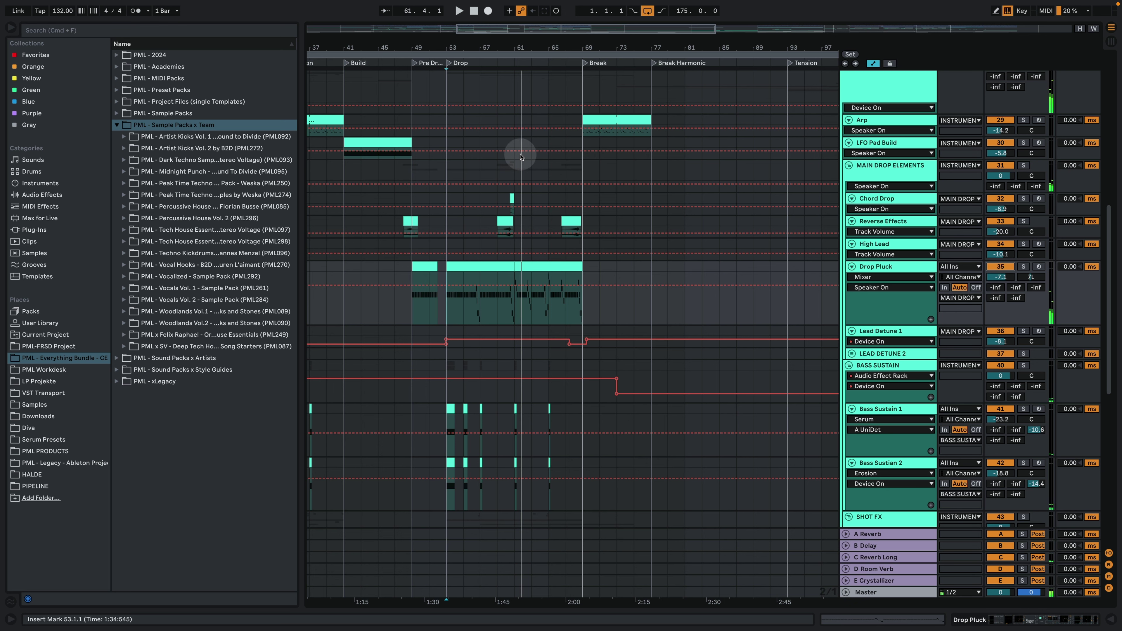
{"action": "left_click_drag", "start_coordinate": [447, 158], "coordinate": [572, 154]}
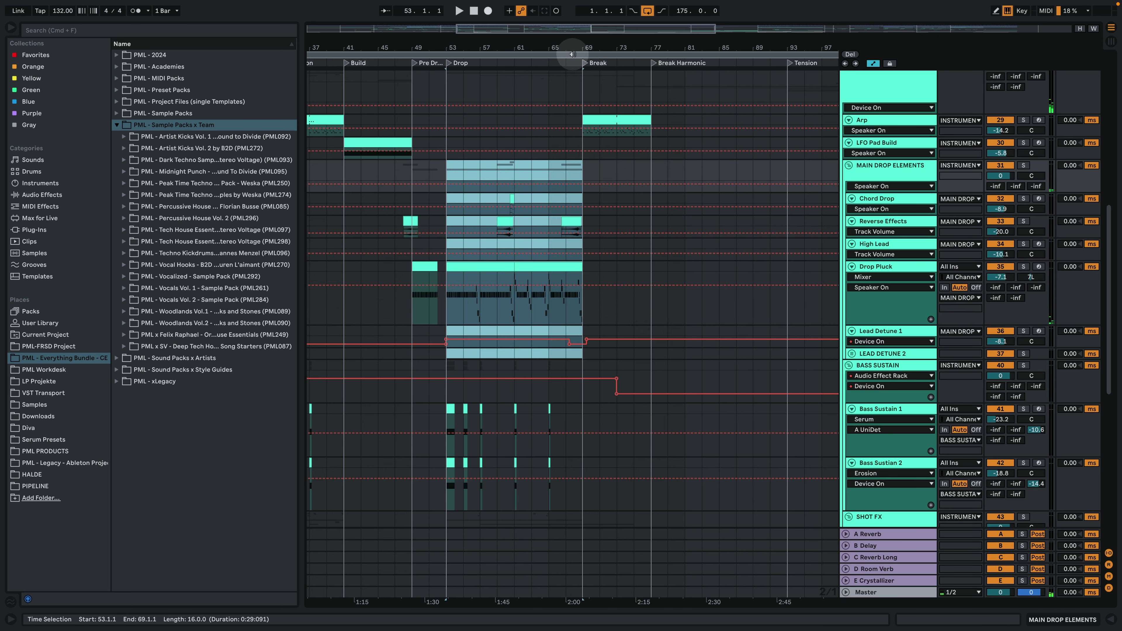
{"action": "left_click_drag", "start_coordinate": [584, 47], "coordinate": [484, 17]}
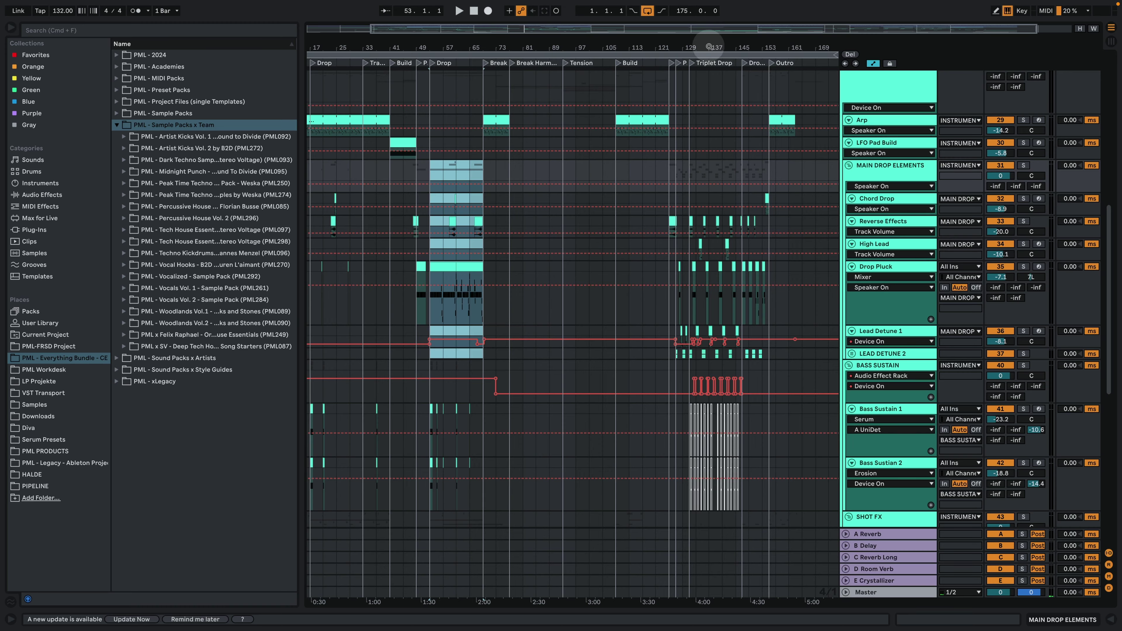
{"action": "left_click_drag", "start_coordinate": [709, 47], "coordinate": [709, 57]}
{"action": "scroll", "coordinate": [649, 177], "scroll_direction": "up", "scroll_amount": 15}
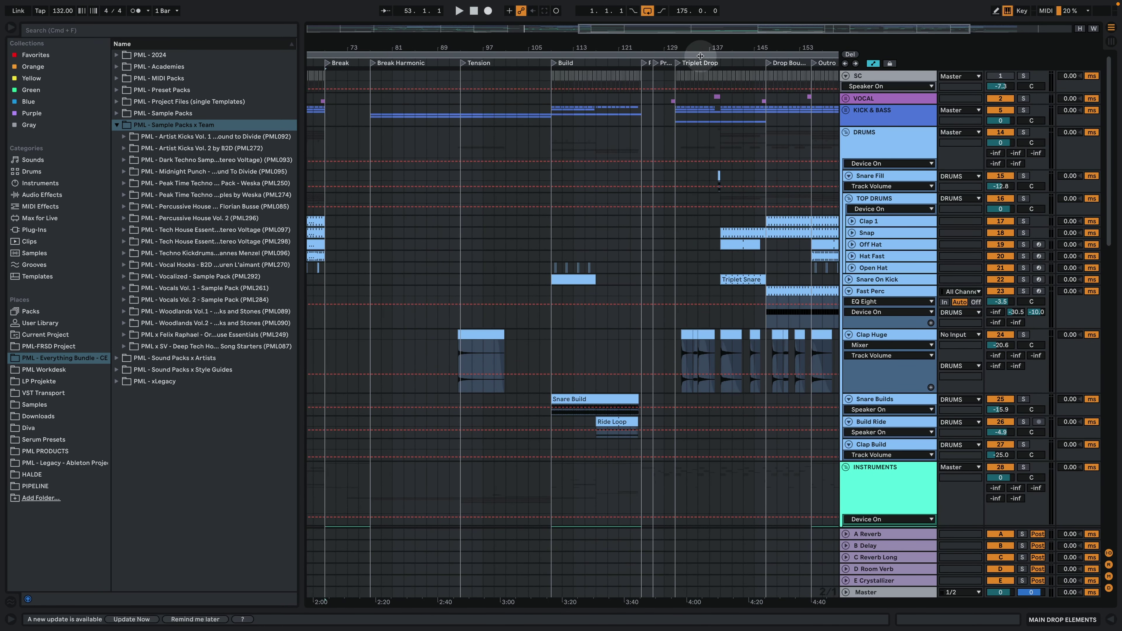
Set the start point at bar 131, then unfold and solo the KICK & BASS group.
{"action": "left_click_drag", "start_coordinate": [702, 45], "coordinate": [604, 88]}
{"action": "left_click", "coordinate": [532, 125]}
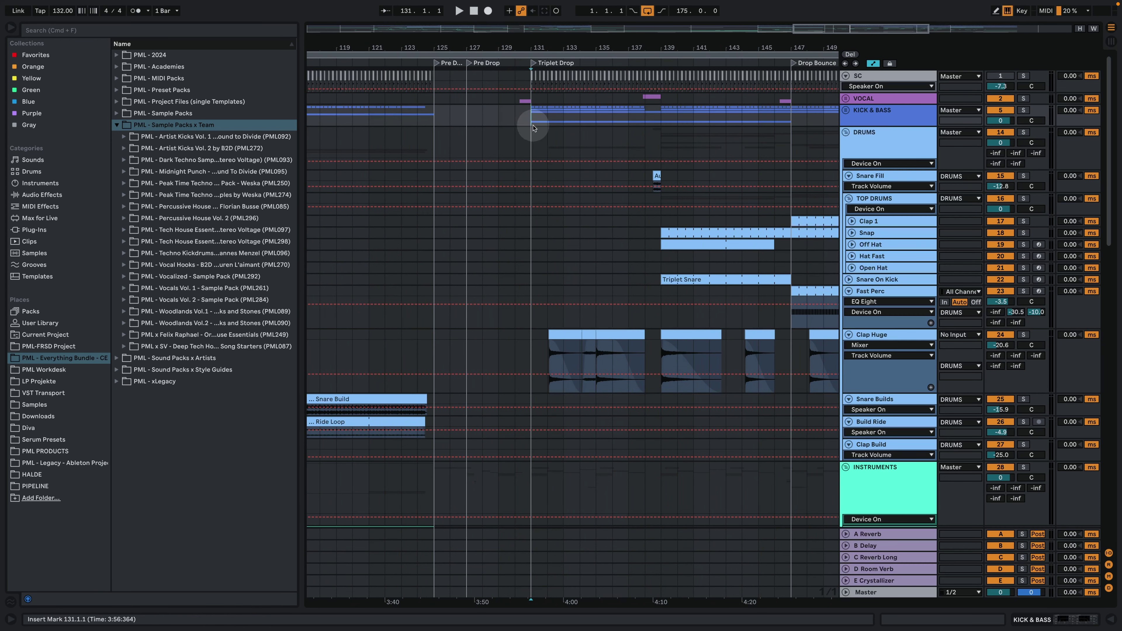
{"action": "left_click", "coordinate": [870, 111]}
{"action": "left_click", "coordinate": [844, 112]}
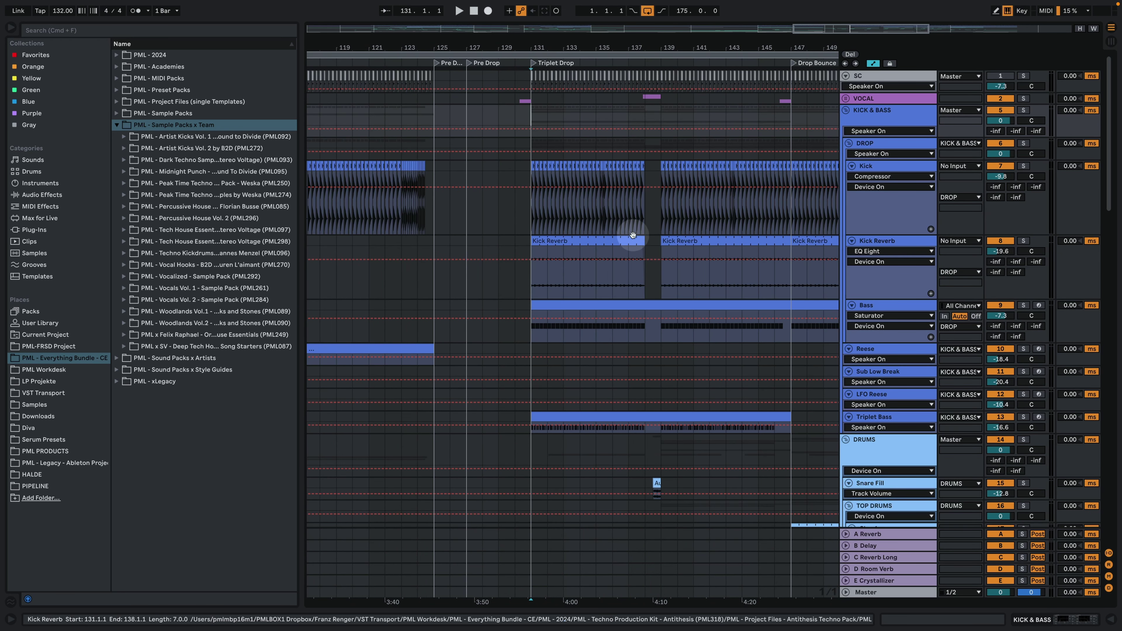
{"action": "left_click", "coordinate": [1021, 110]}
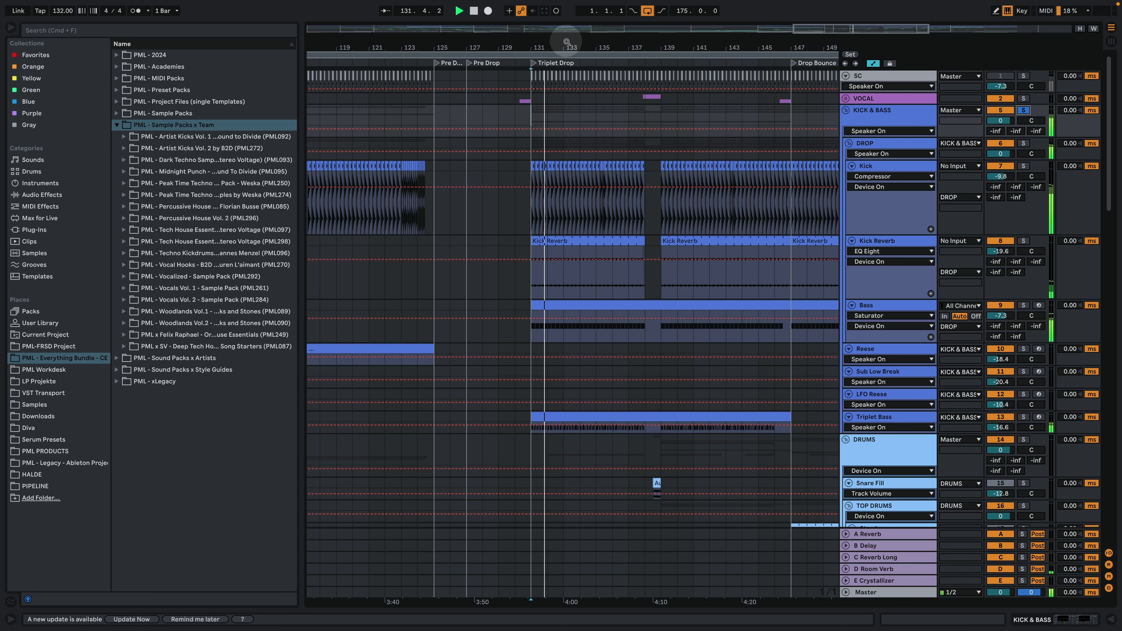
Solo the Bass and Kick tracks and play the Triplet Drop from bar 131.
{"action": "left_click_drag", "start_coordinate": [574, 48], "coordinate": [548, 91]}
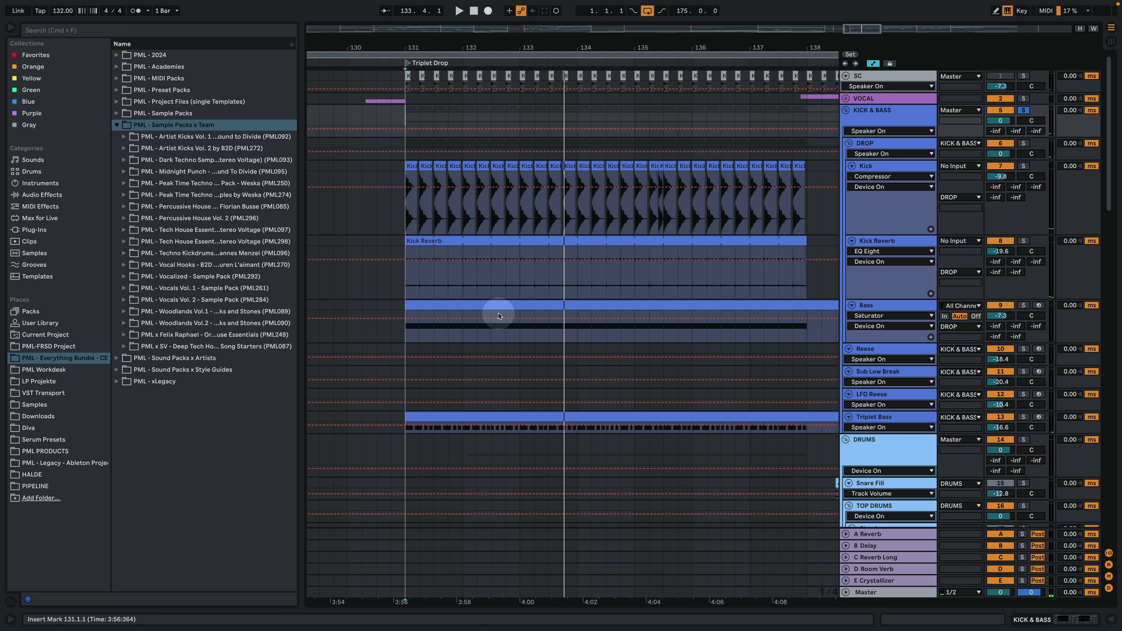
{"action": "left_click", "coordinate": [885, 304]}
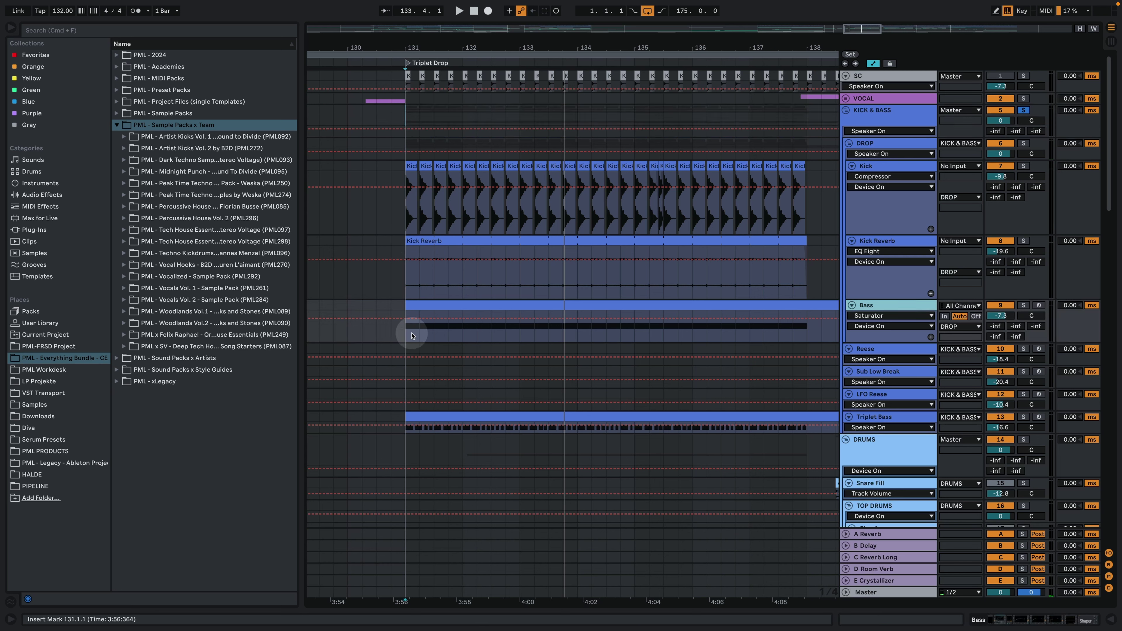
{"action": "left_click_drag", "start_coordinate": [411, 335], "coordinate": [562, 335]}
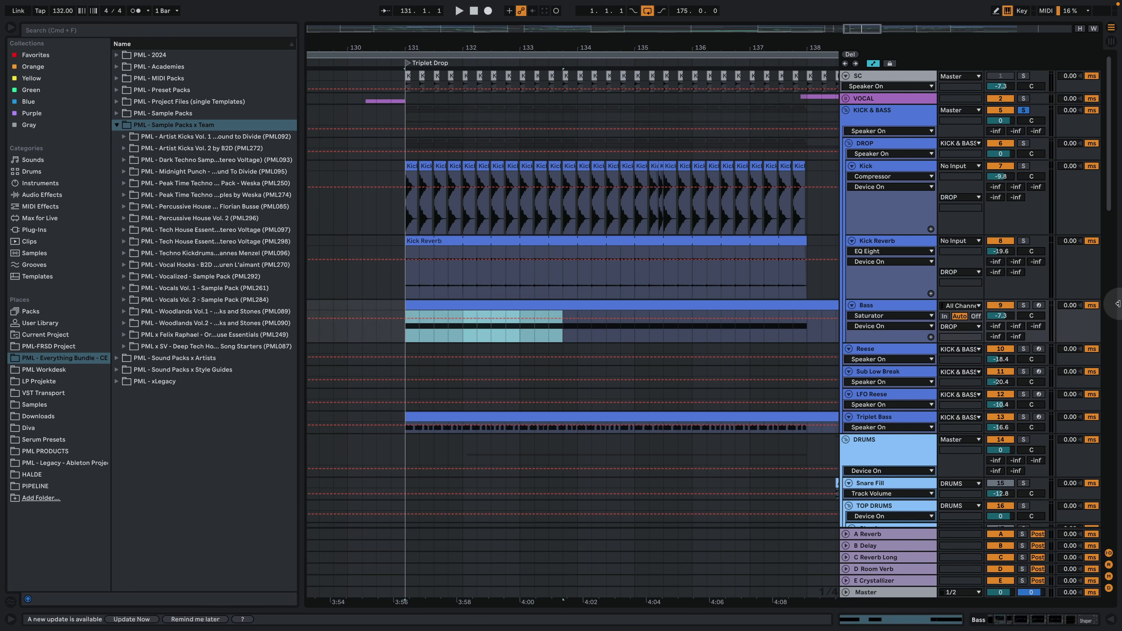
{"action": "left_click", "coordinate": [1023, 306]}
{"action": "key", "text": "space"}
{"action": "left_click", "coordinate": [1027, 168], "text": "super"}
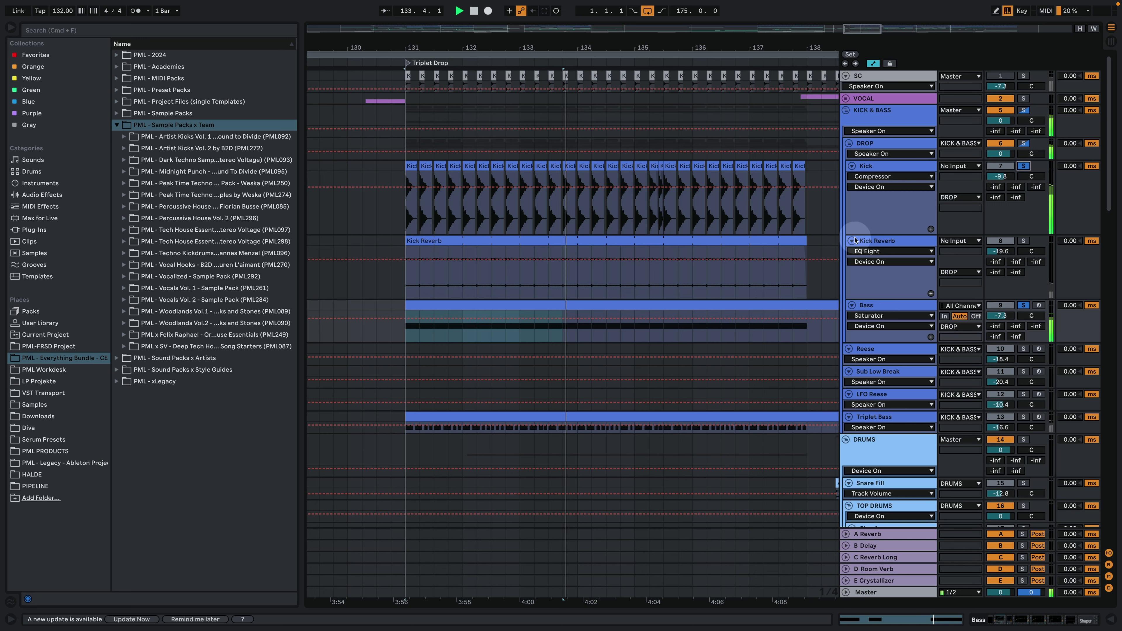
{"action": "key", "text": "space"}
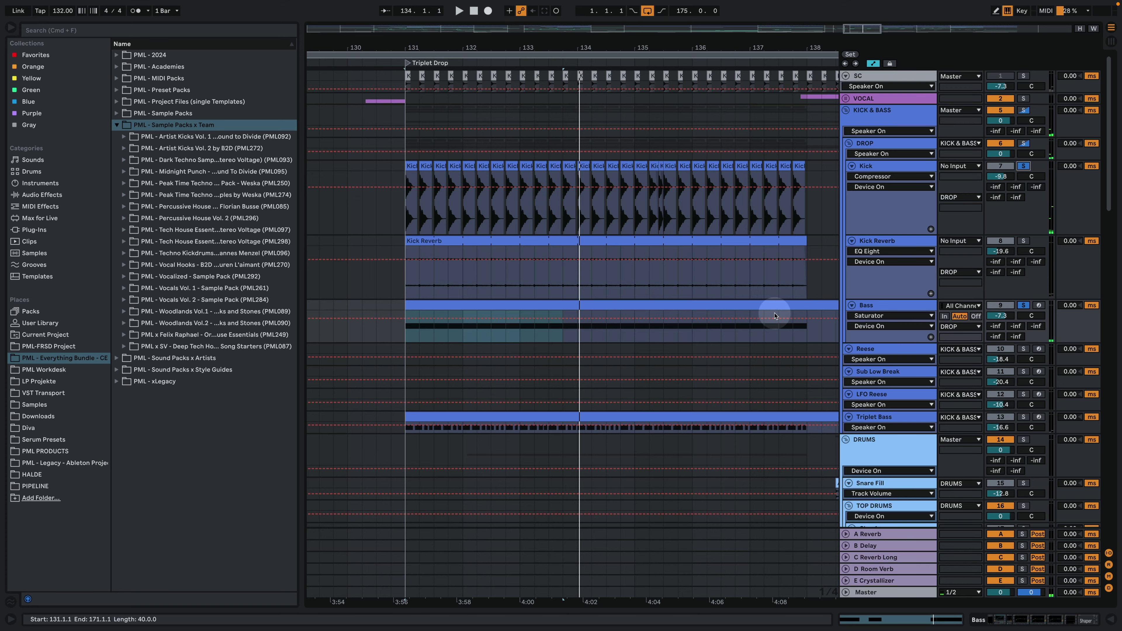
Solo the Triplet Bass track, select its clip and play it from bar 131.
{"action": "scroll", "coordinate": [774, 315], "scroll_direction": "down", "scroll_amount": 3}
{"action": "left_click", "coordinate": [902, 346]}
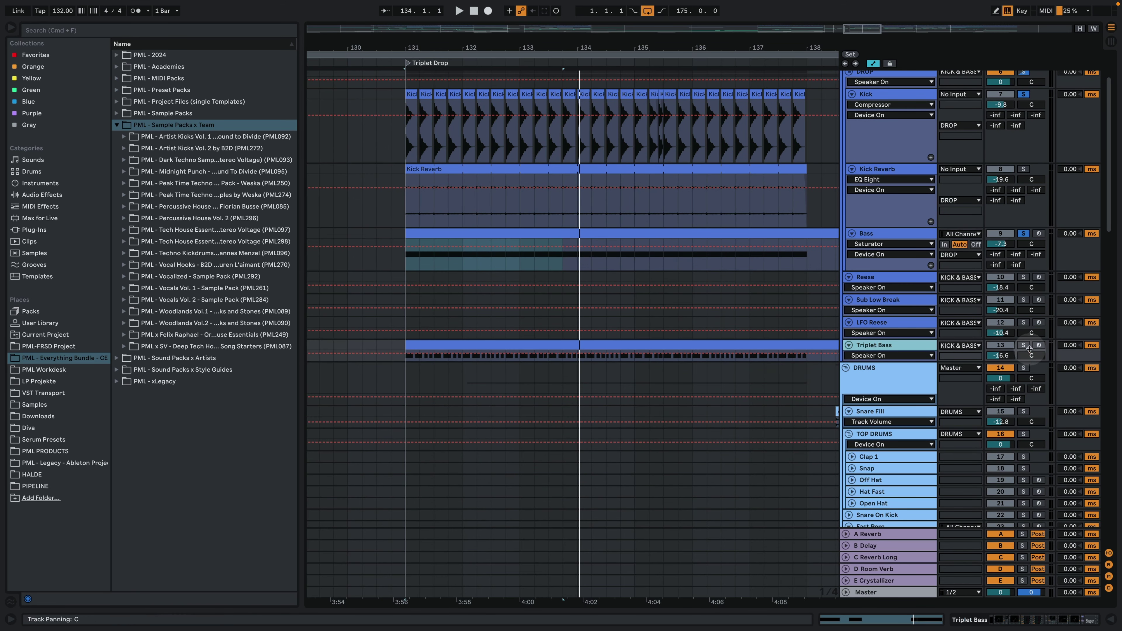
{"action": "left_click", "coordinate": [1024, 346]}
{"action": "left_click", "coordinate": [519, 347]}
{"action": "key", "text": "space"}
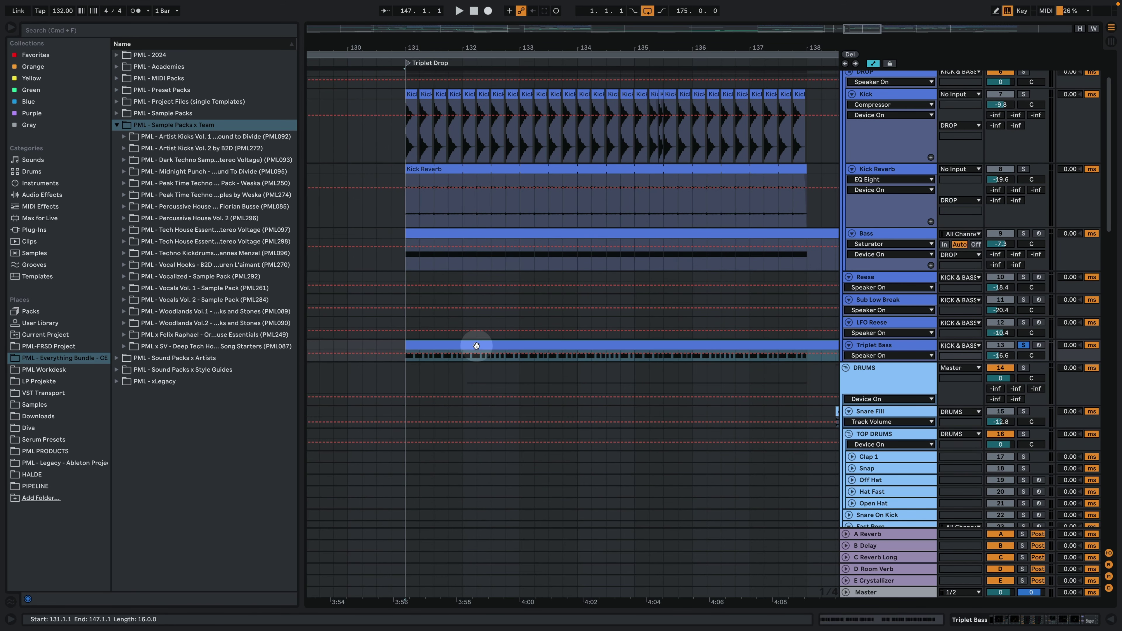
Open the Triplet Bass clip's notes and set the piano-roll grid to 1/16T triplets.
{"action": "double_click", "coordinate": [491, 345]}
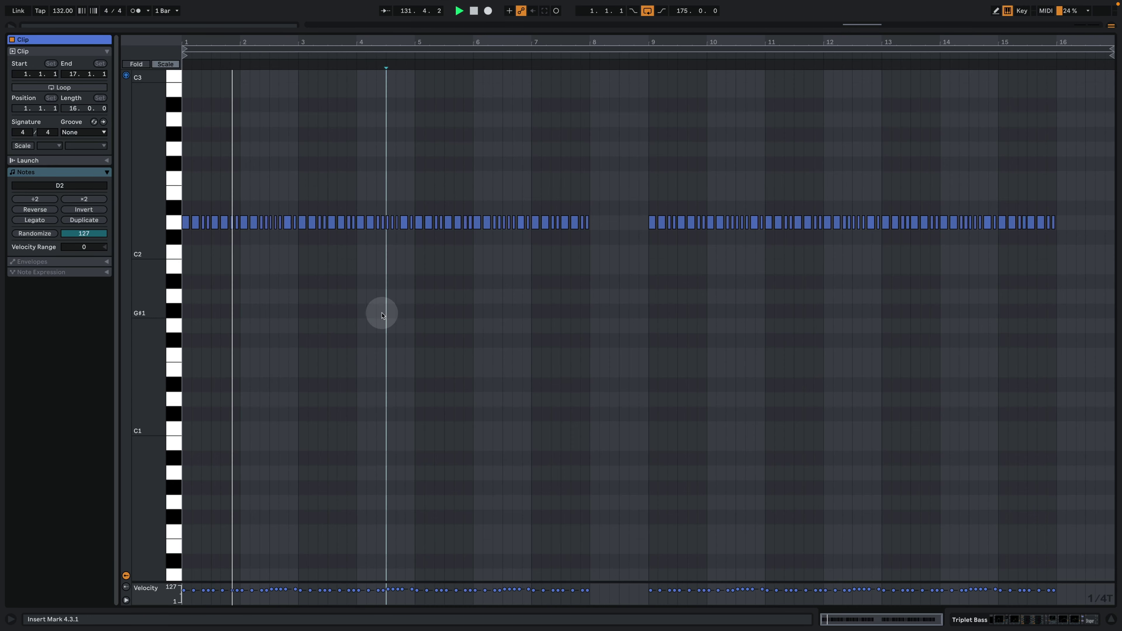
{"action": "left_click_drag", "start_coordinate": [195, 43], "coordinate": [195, 133]}
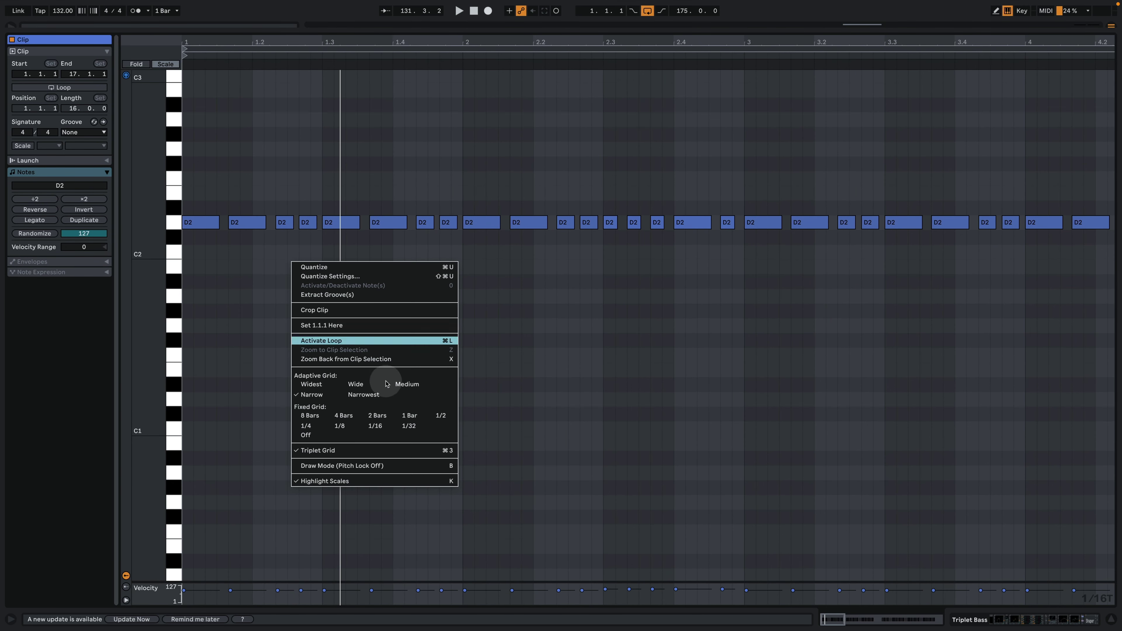
{"action": "left_click", "coordinate": [313, 450]}
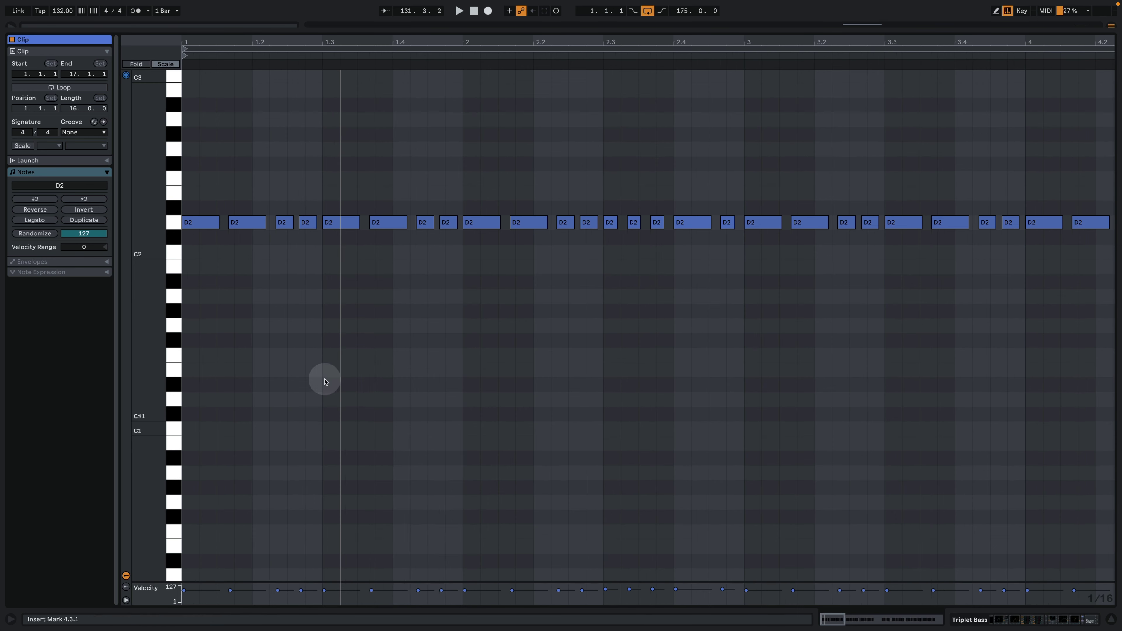
{"action": "right_click", "coordinate": [334, 347]}
{"action": "left_click", "coordinate": [376, 535]}
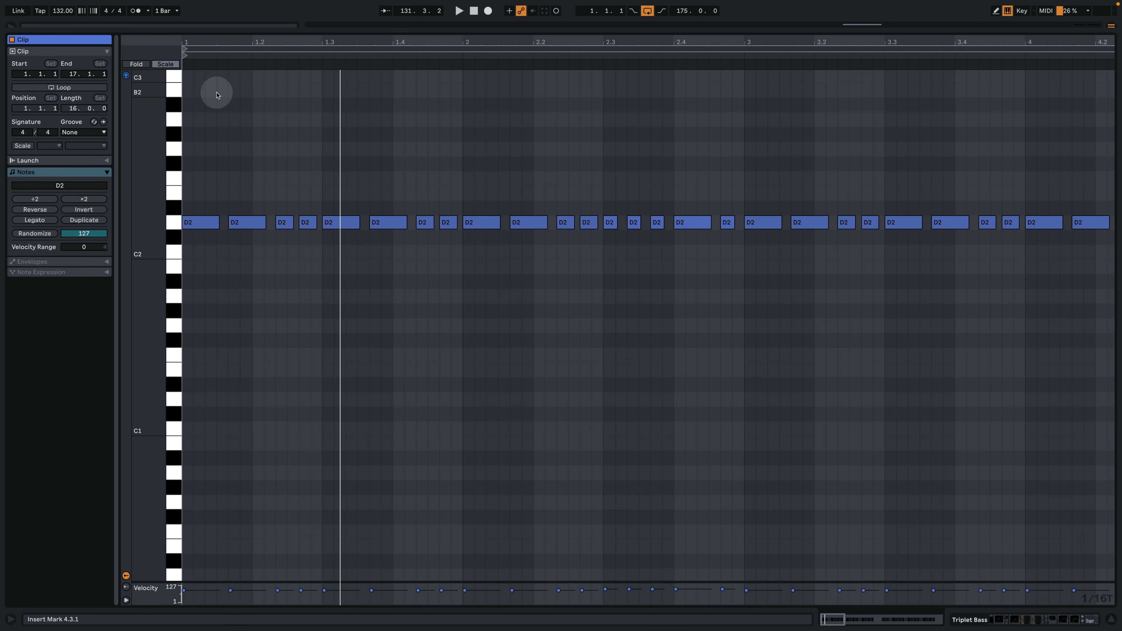
{"action": "left_click_drag", "start_coordinate": [199, 40], "coordinate": [200, 83]}
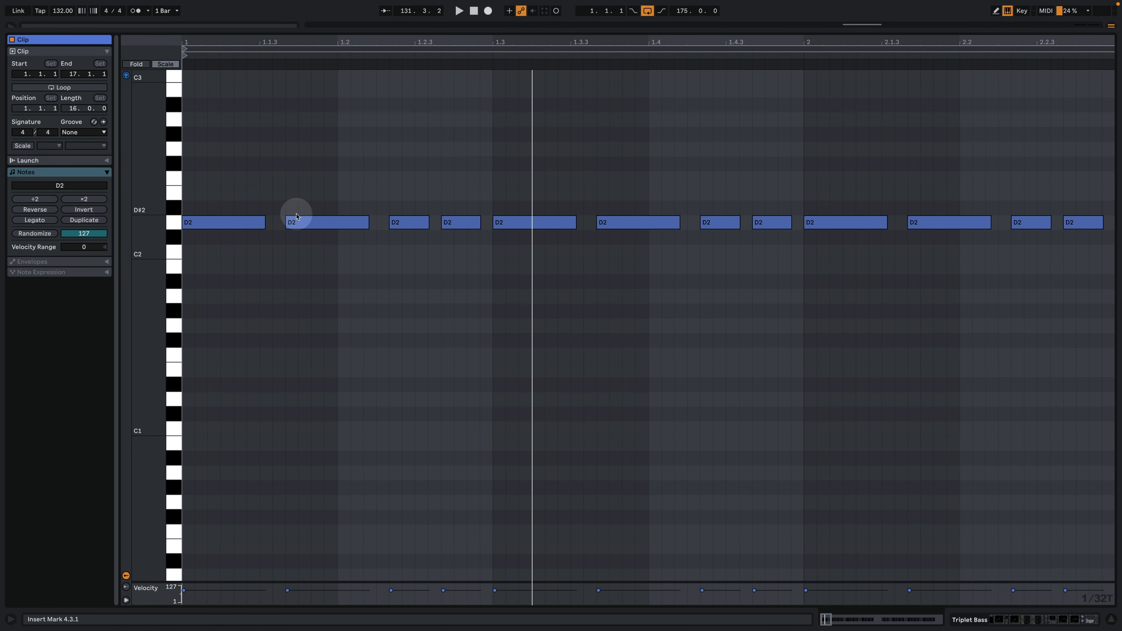
Audition the repeating D2 triplet notes, selecting the short notes around 2.3, then return to Arrangement.
{"action": "key", "text": "space"}
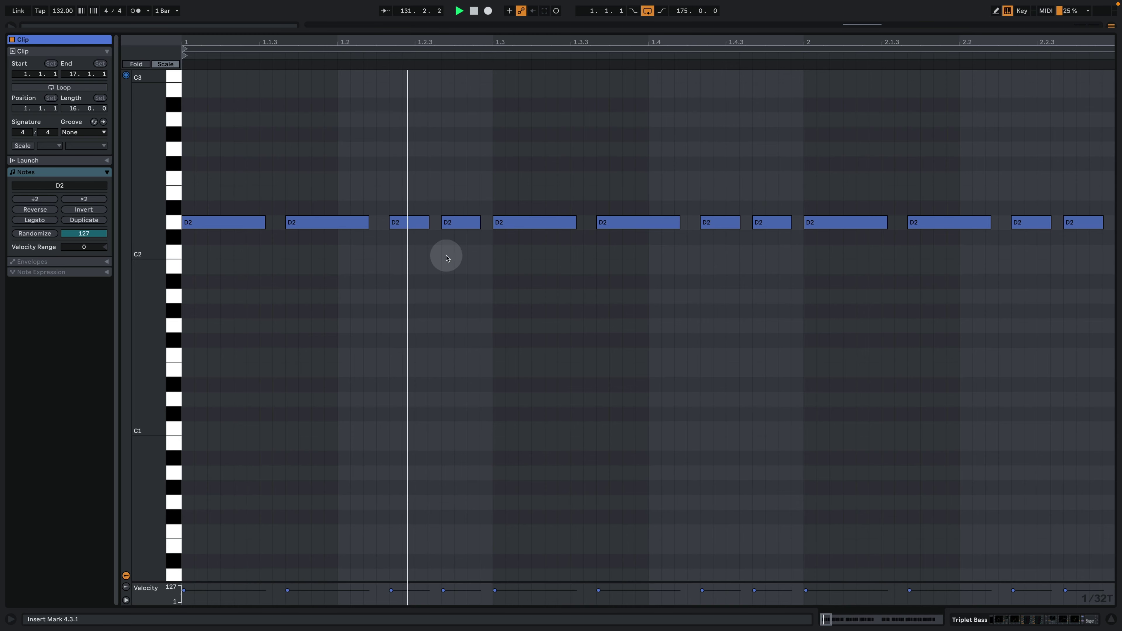
{"action": "left_click_drag", "start_coordinate": [818, 42], "coordinate": [817, 0]}
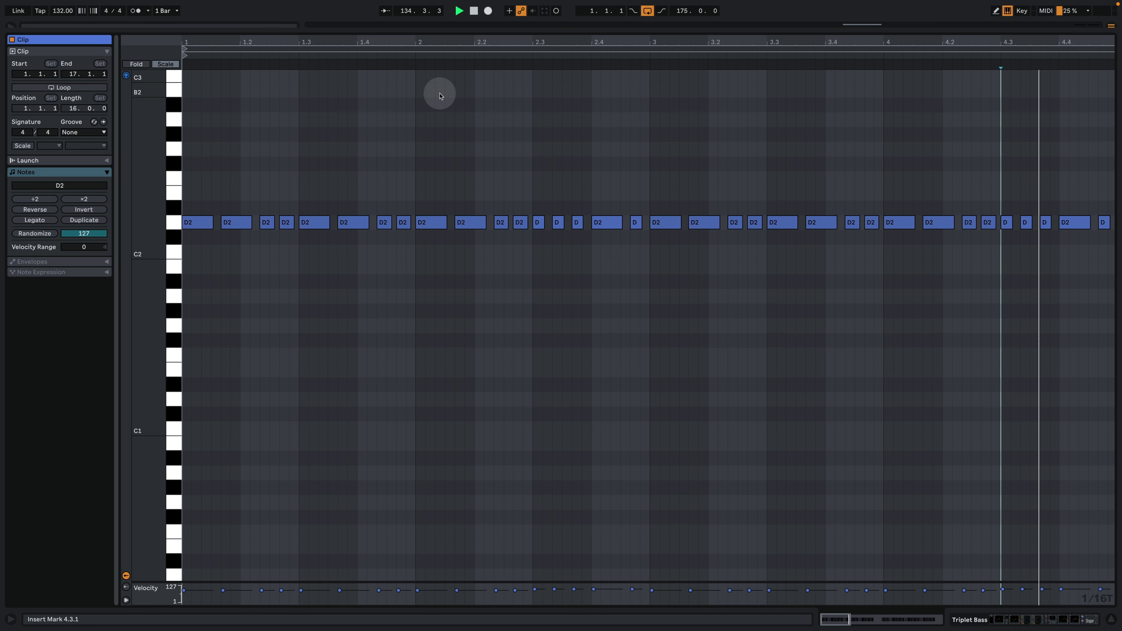
{"action": "key", "text": "space"}
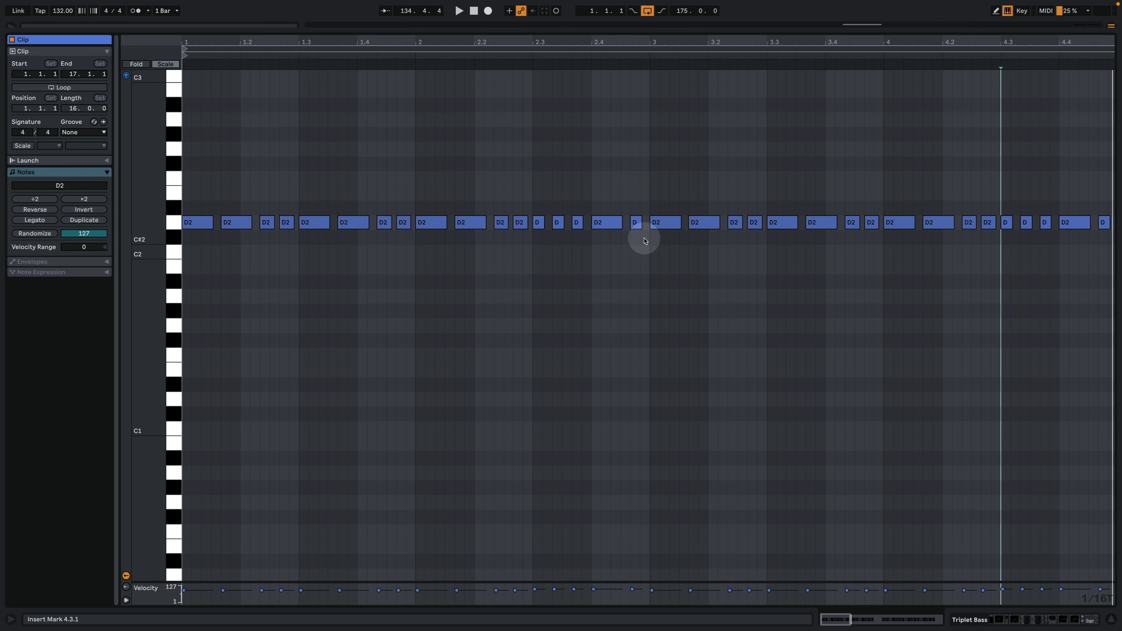
{"action": "left_click_drag", "start_coordinate": [644, 241], "coordinate": [543, 191]}
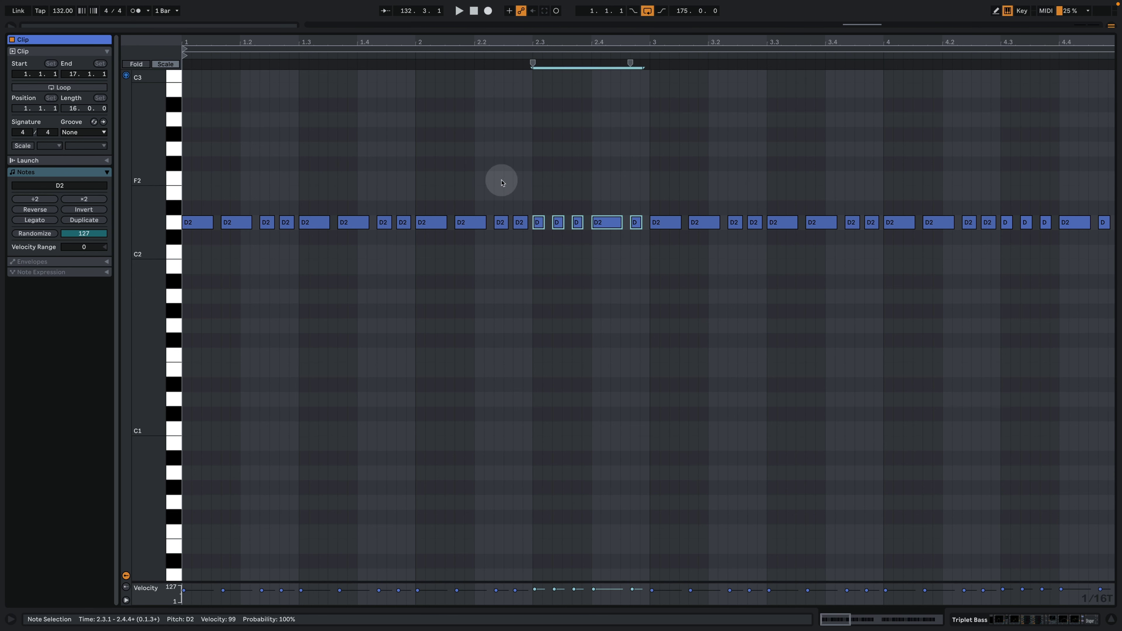
{"action": "left_click", "coordinate": [550, 251]}
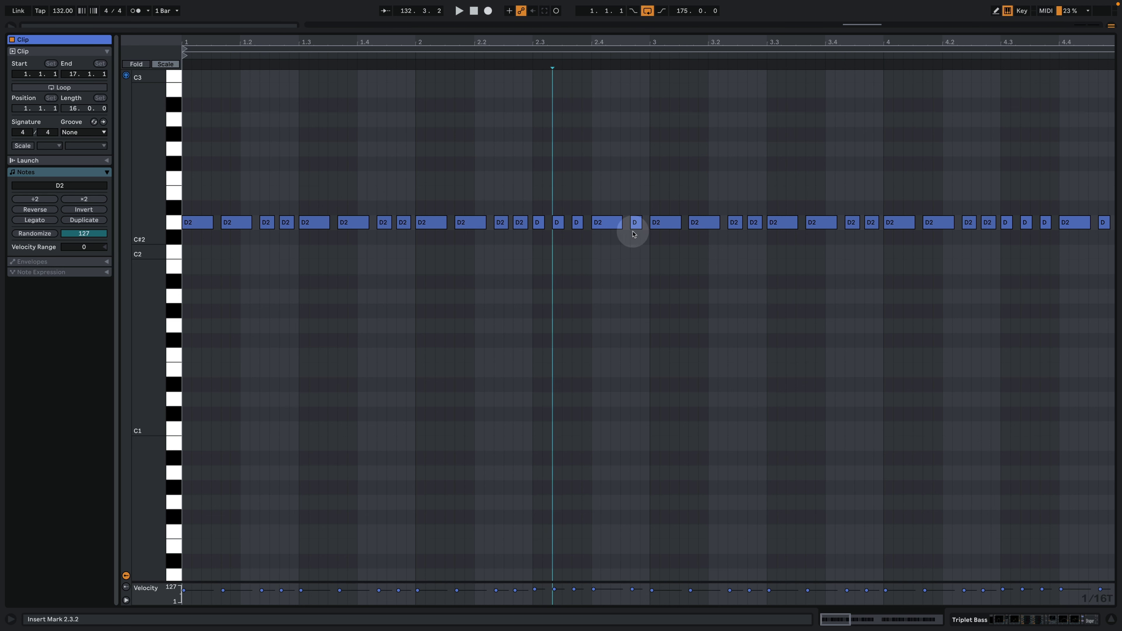
{"action": "key", "text": "space"}
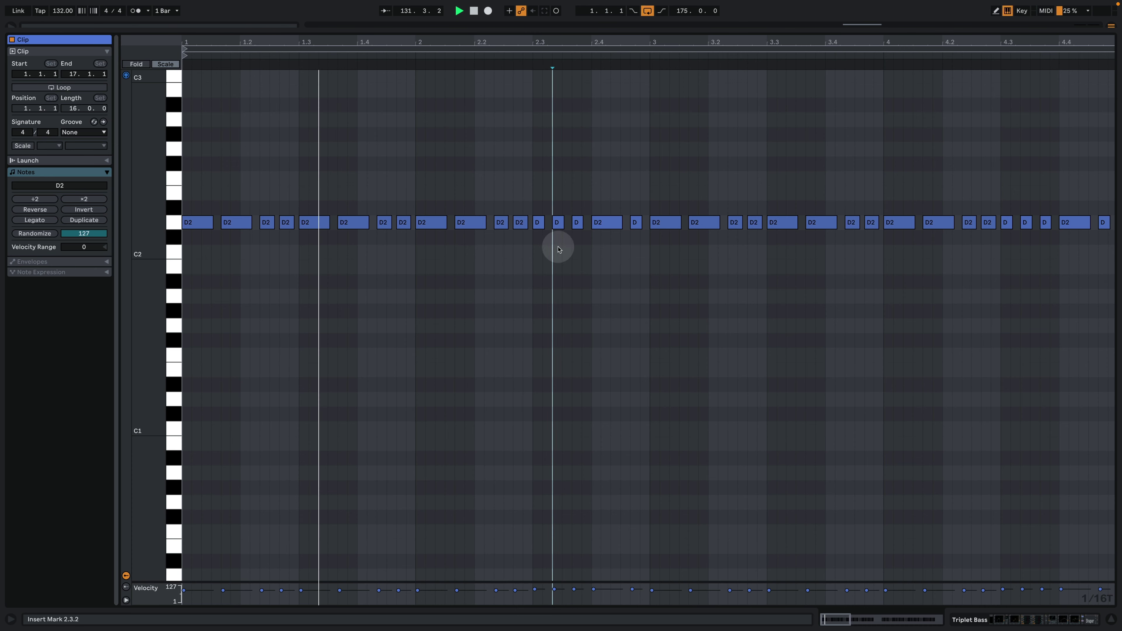
{"action": "left_click_drag", "start_coordinate": [534, 243], "coordinate": [584, 194]}
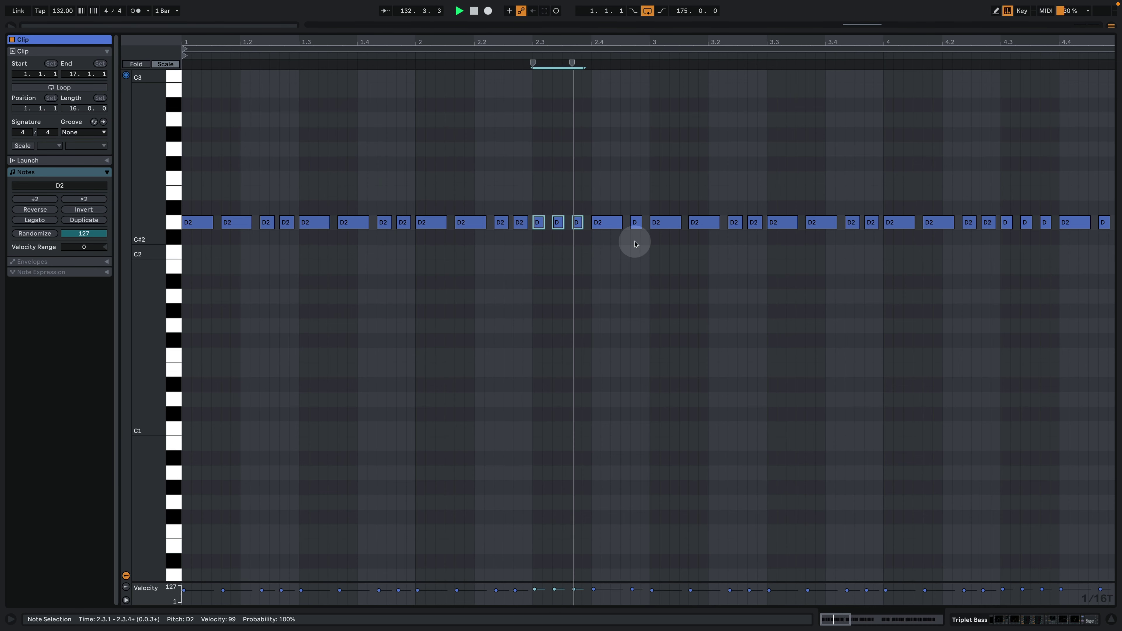
{"action": "key", "text": "space"}
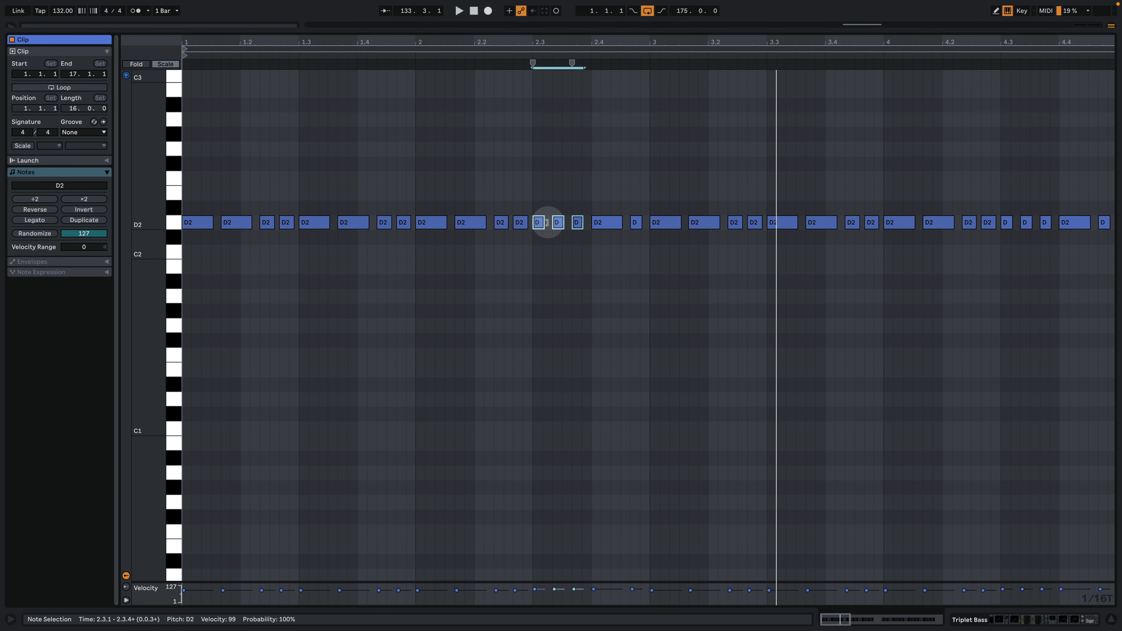
{"action": "left_click", "coordinate": [1052, 623]}
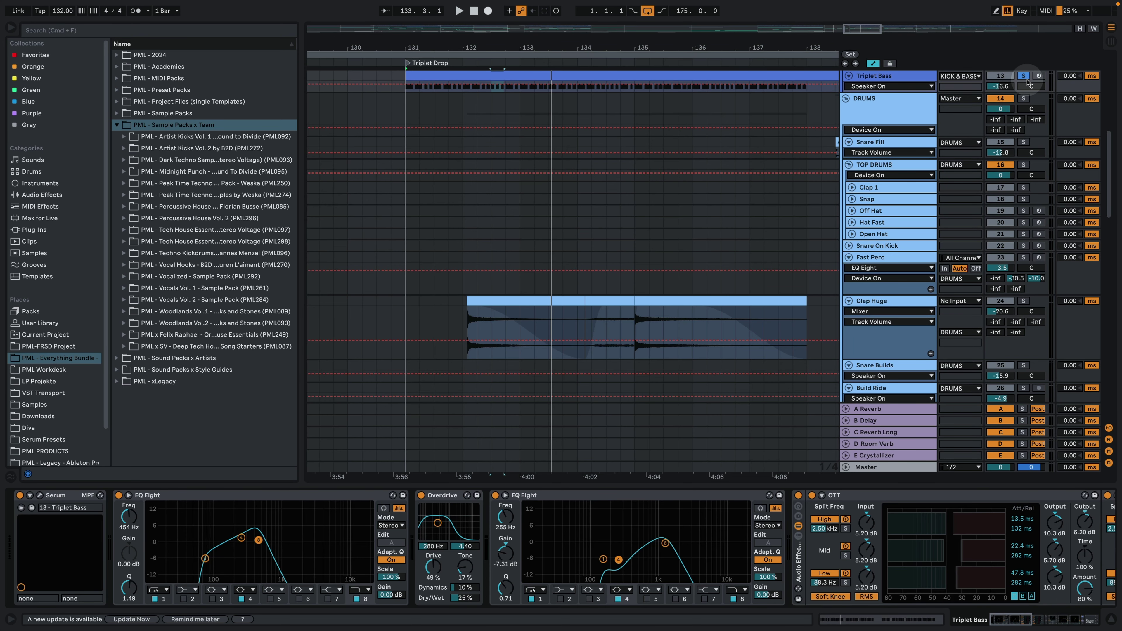
Solo Triplet Bass, show its device chain and open its Serum window.
{"action": "key", "text": "space"}
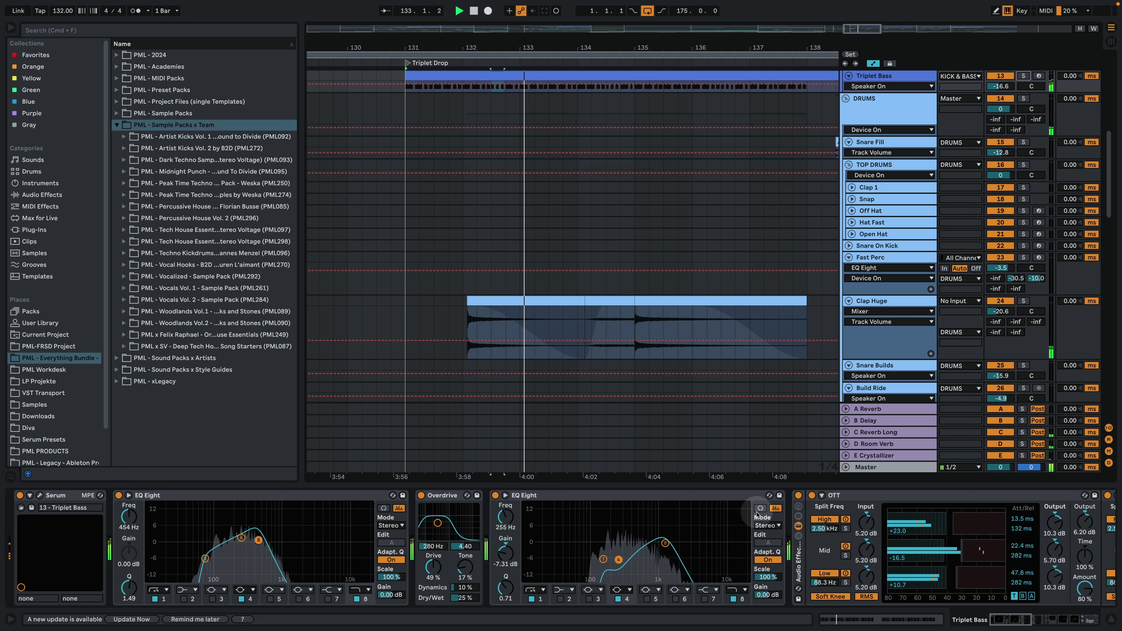
{"action": "left_click", "coordinate": [1073, 620]}
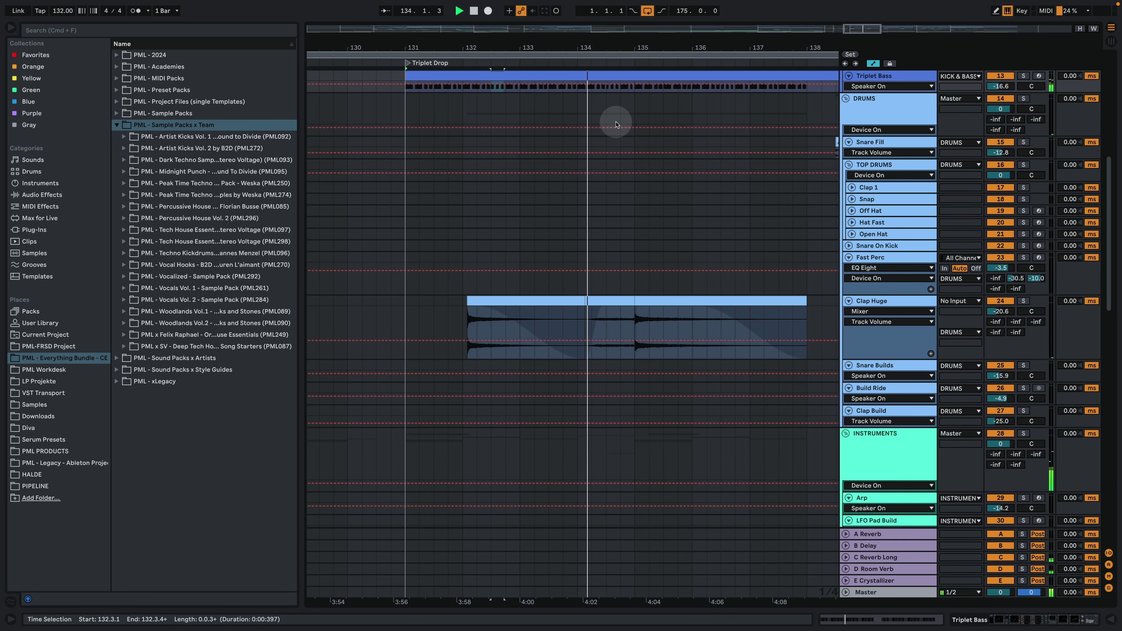
{"action": "scroll", "coordinate": [633, 143], "scroll_direction": "up", "scroll_amount": 5}
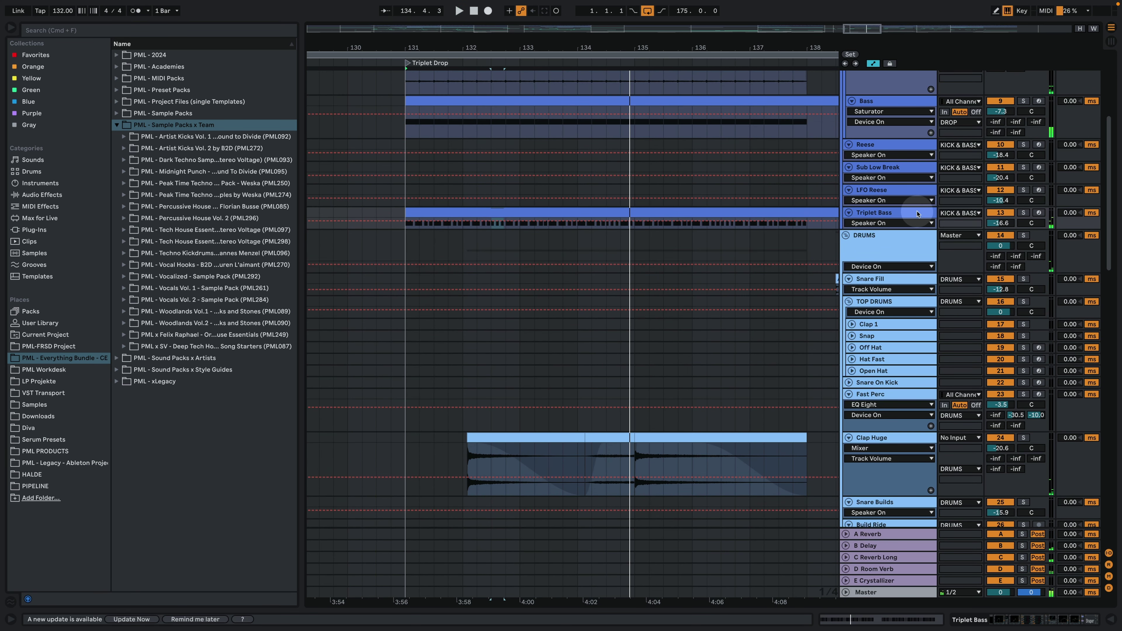
{"action": "left_click", "coordinate": [1024, 212]}
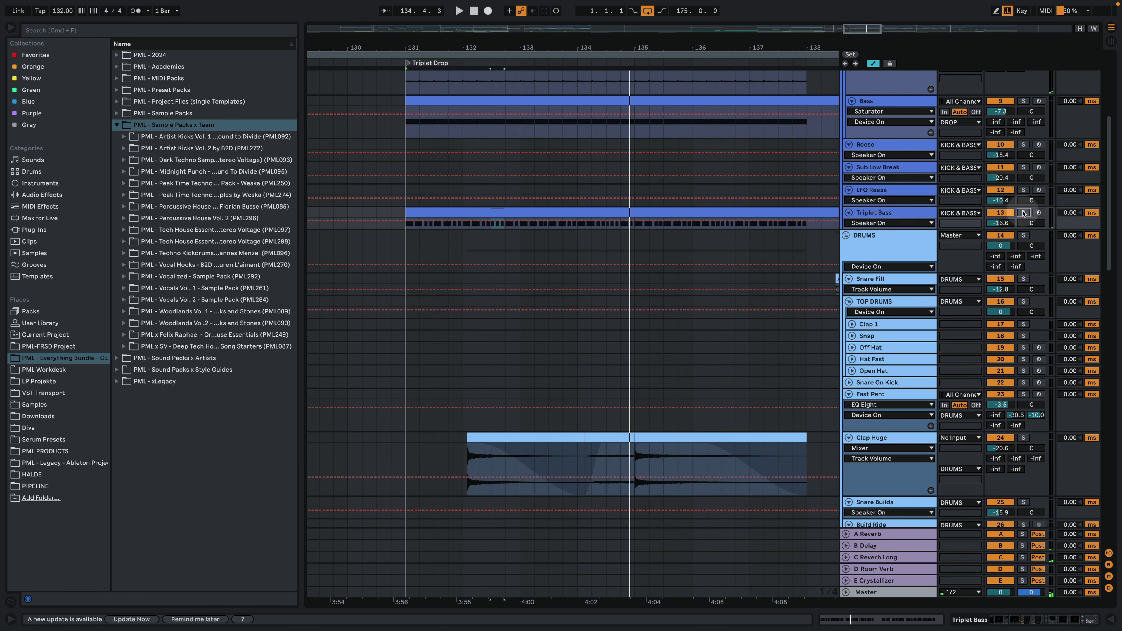
{"action": "double_click", "coordinate": [911, 215]}
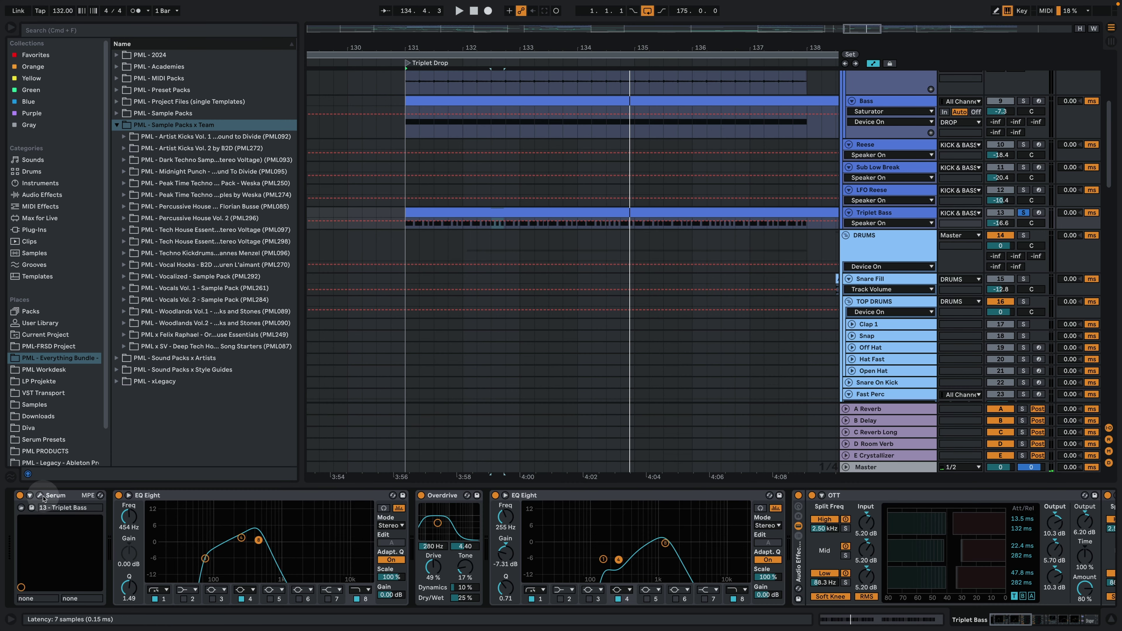
{"action": "left_click", "coordinate": [53, 501]}
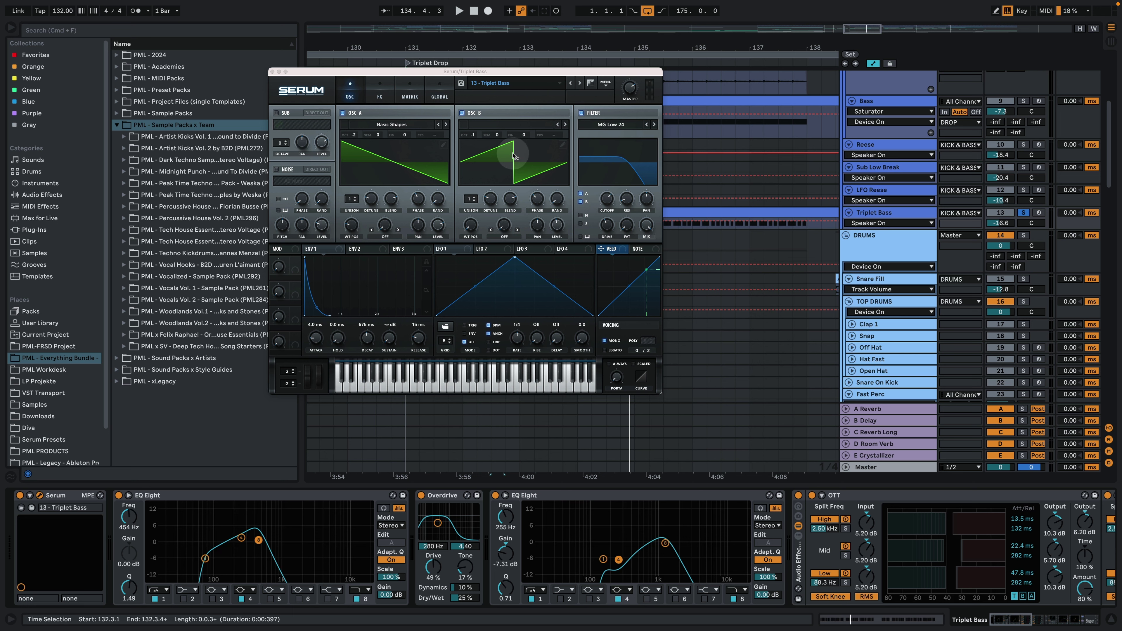
Audition the patch and show Serum's FX page, moving the window aside.
{"action": "key", "text": "space"}
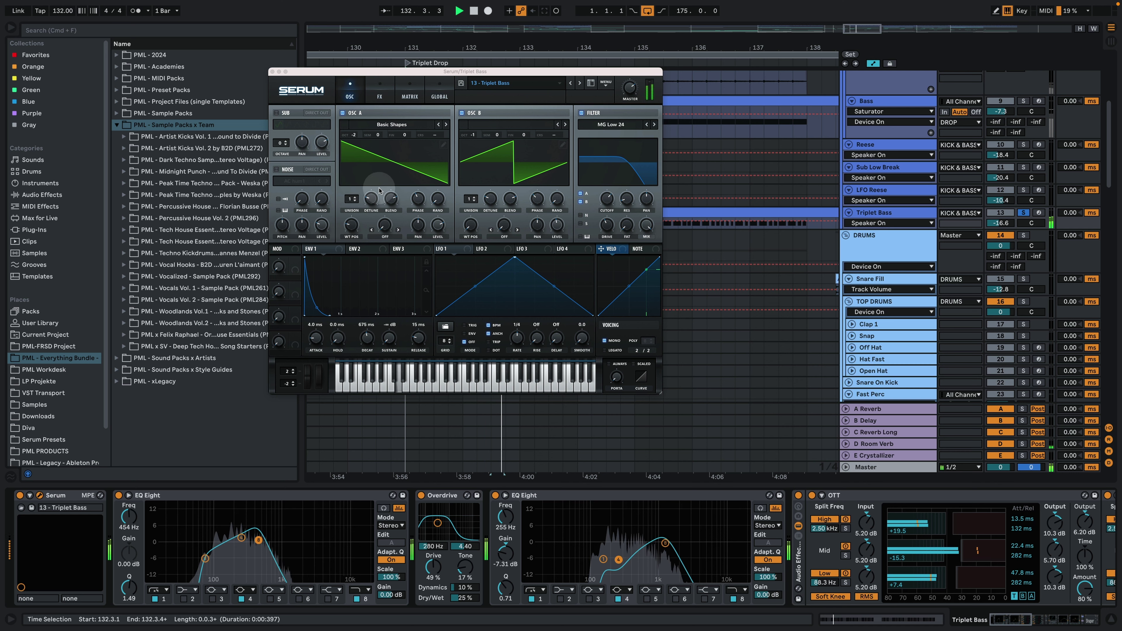
{"action": "key", "text": "space"}
{"action": "left_click", "coordinate": [379, 94]}
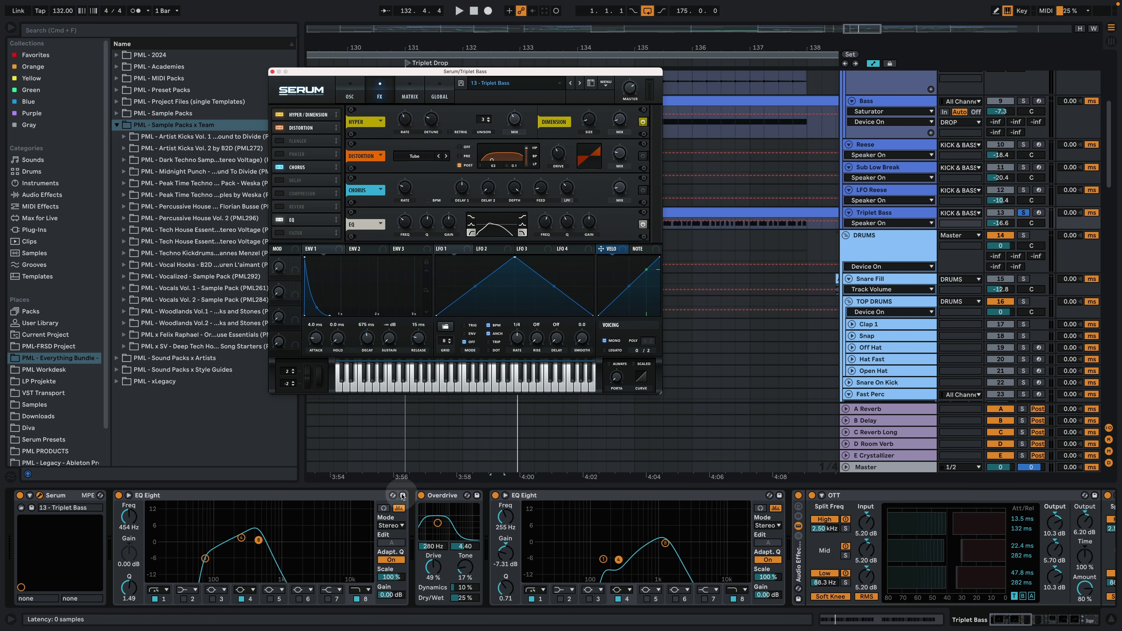
{"action": "left_click_drag", "start_coordinate": [415, 72], "coordinate": [299, 82]}
Switch off Overdrive, OTT and both EQ Eights on Triplet Bass, comparing during playback.
{"action": "left_click", "coordinate": [420, 495]}
{"action": "key", "text": "space"}
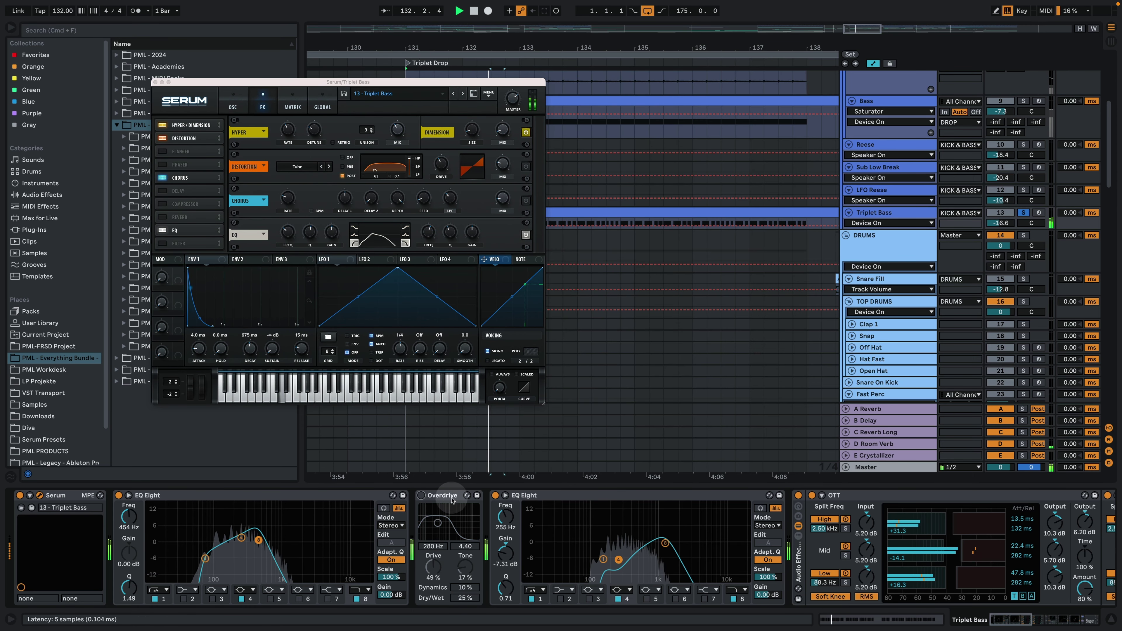
{"action": "key", "text": "space"}
{"action": "key", "text": "space"}
{"action": "left_click", "coordinate": [798, 495]}
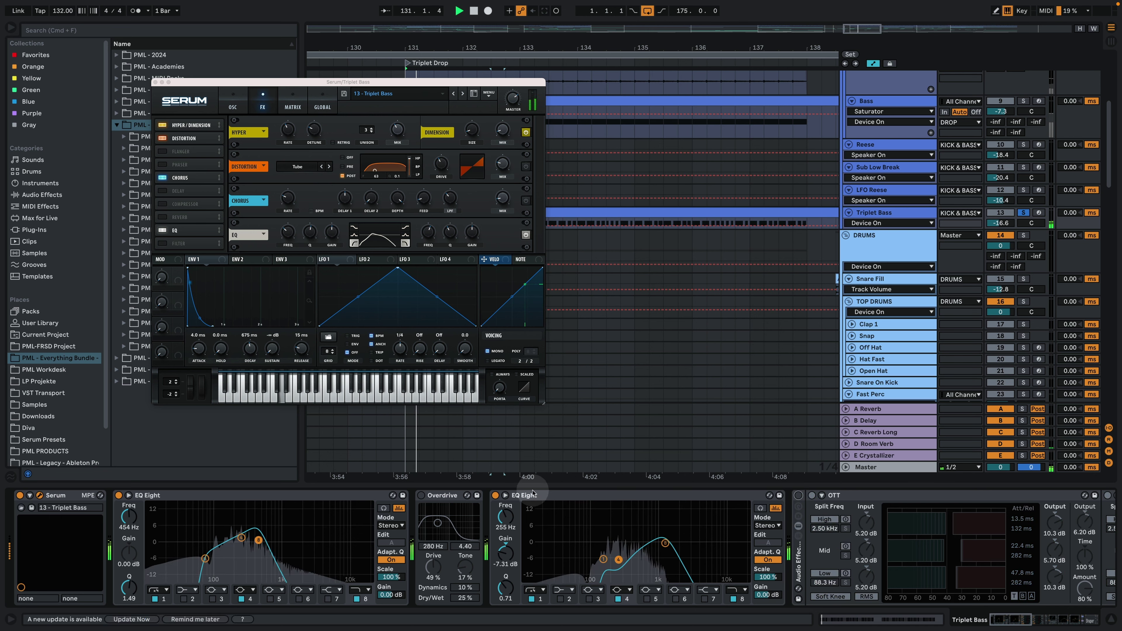
{"action": "left_click", "coordinate": [495, 495]}
{"action": "left_click", "coordinate": [118, 495]}
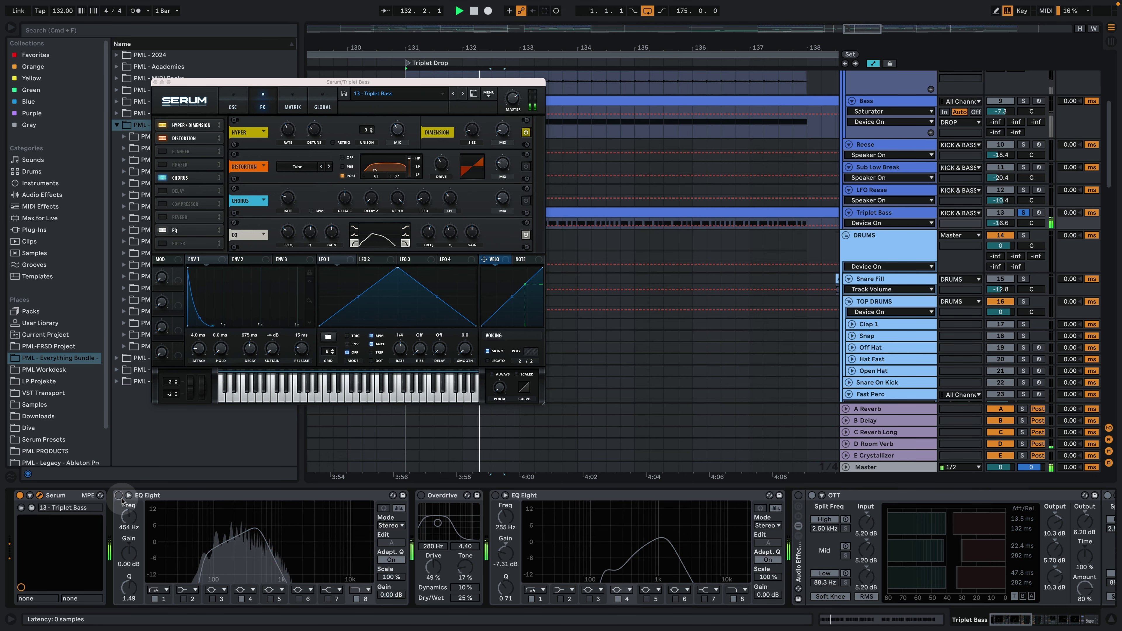
{"action": "left_click_drag", "start_coordinate": [1024, 621], "coordinate": [1057, 621]}
{"action": "key", "text": "space"}
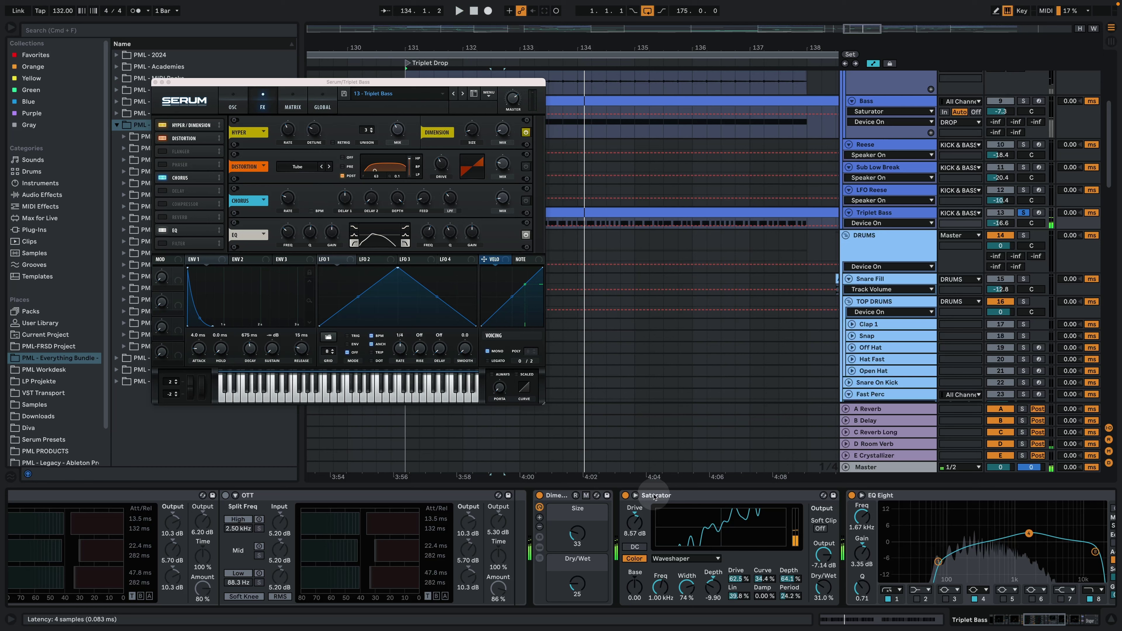
Switch off the Saturator and scroll the chain to show the OTTs, Dimension Expander and Saturator.
{"action": "left_click", "coordinate": [625, 495]}
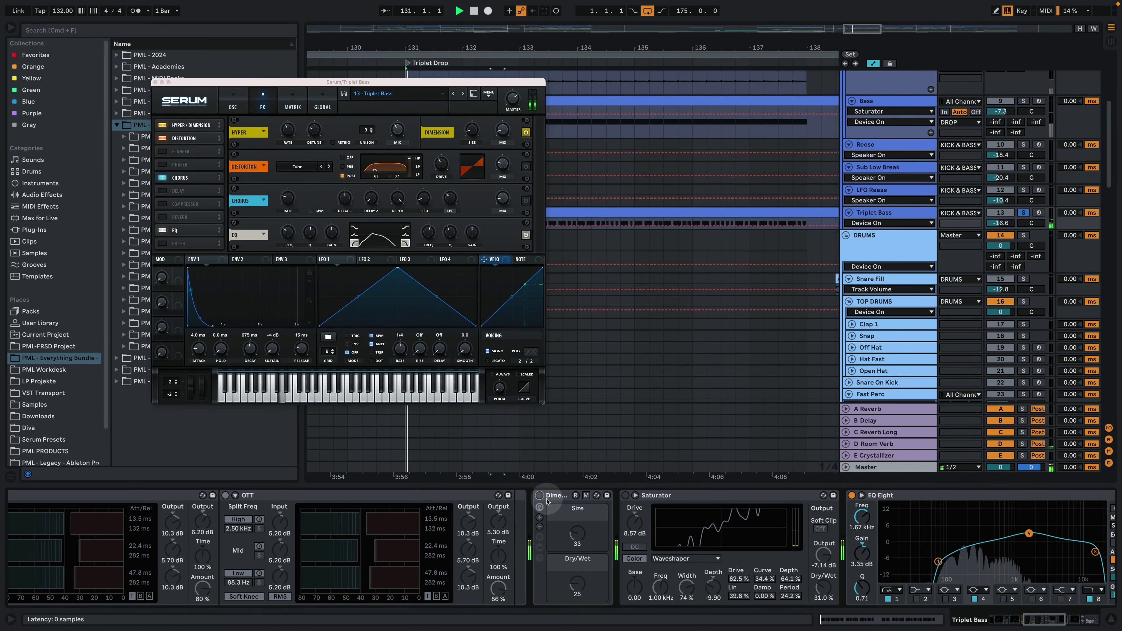
{"action": "left_click", "coordinate": [1064, 620]}
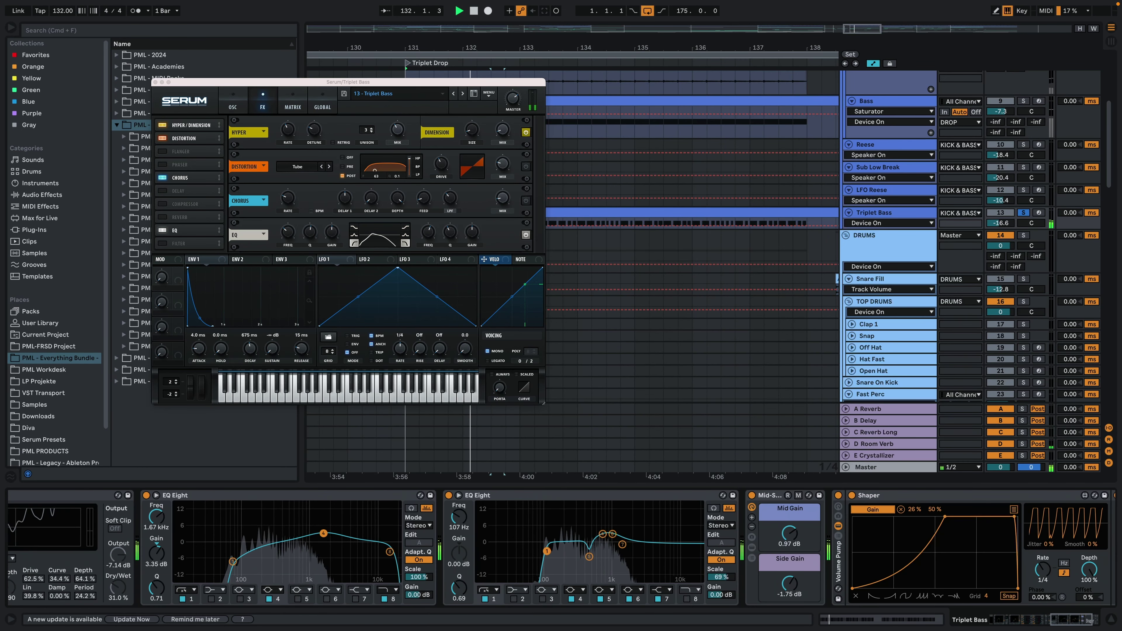
{"action": "left_click_drag", "start_coordinate": [1066, 619], "coordinate": [974, 614]}
{"action": "key", "text": "space"}
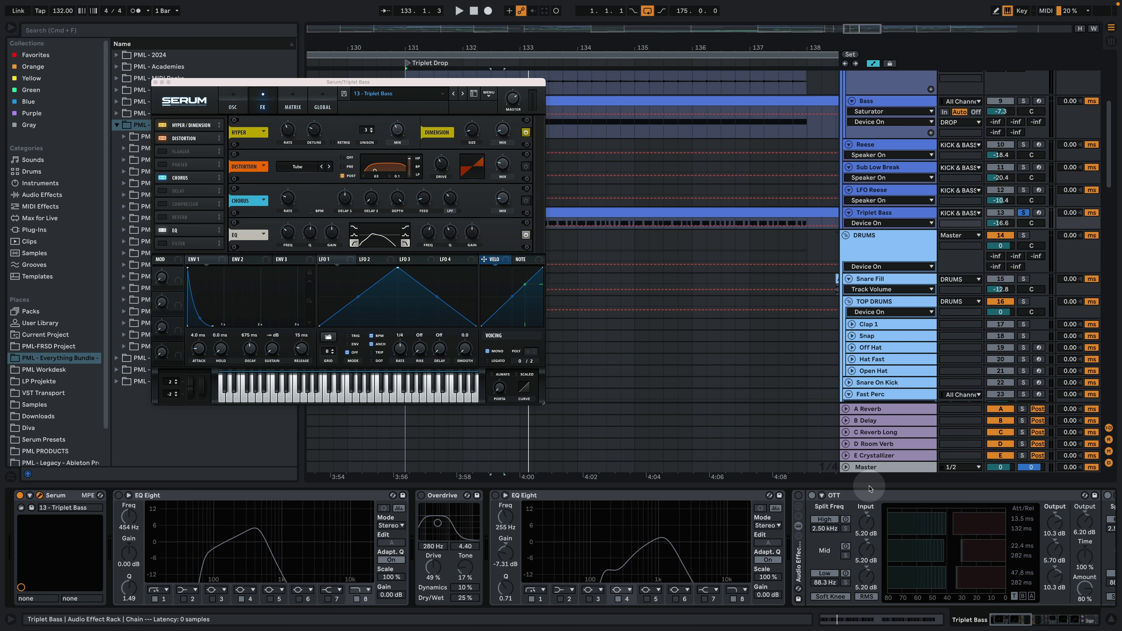
{"action": "left_click", "coordinate": [1029, 619]}
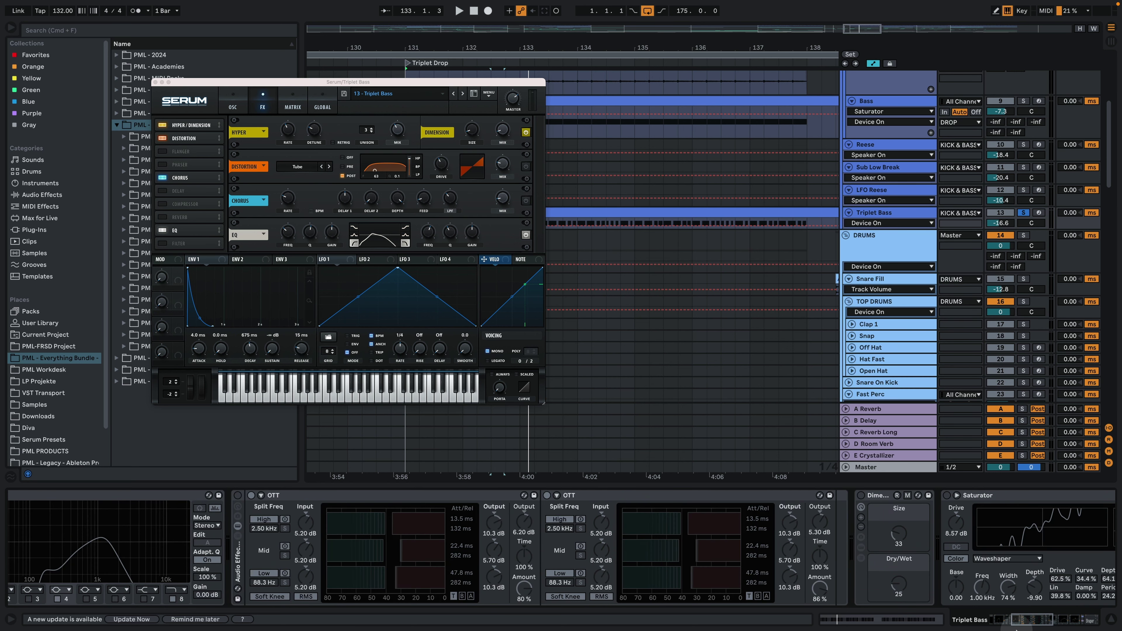
{"action": "mouse_move", "coordinate": [1015, 629]}
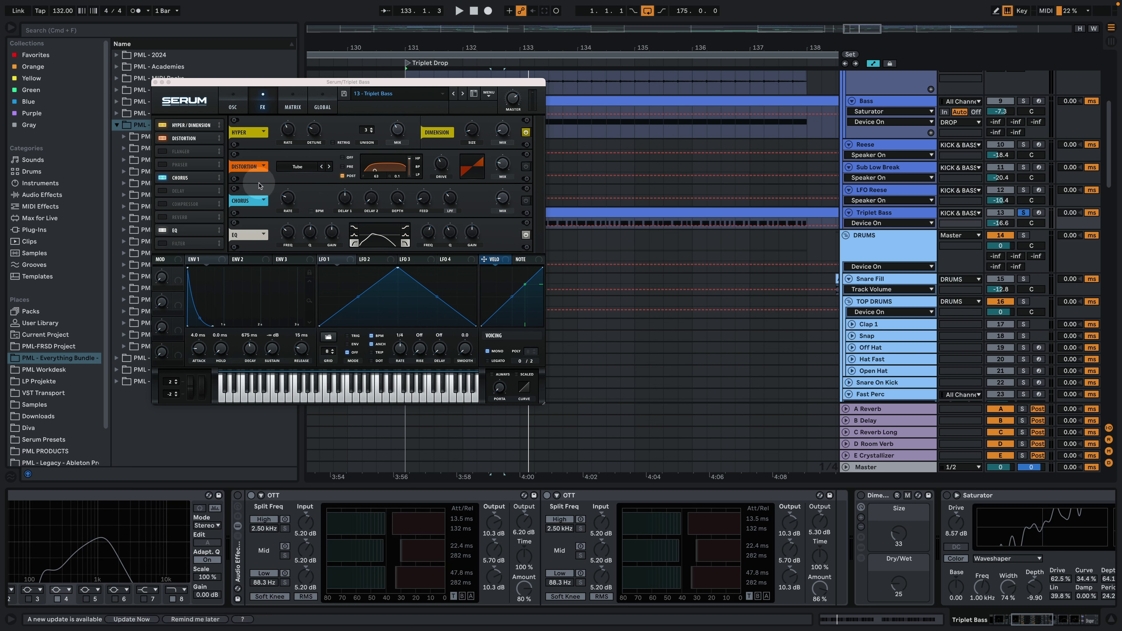
{"action": "key", "text": "space"}
{"action": "key", "text": "space"}
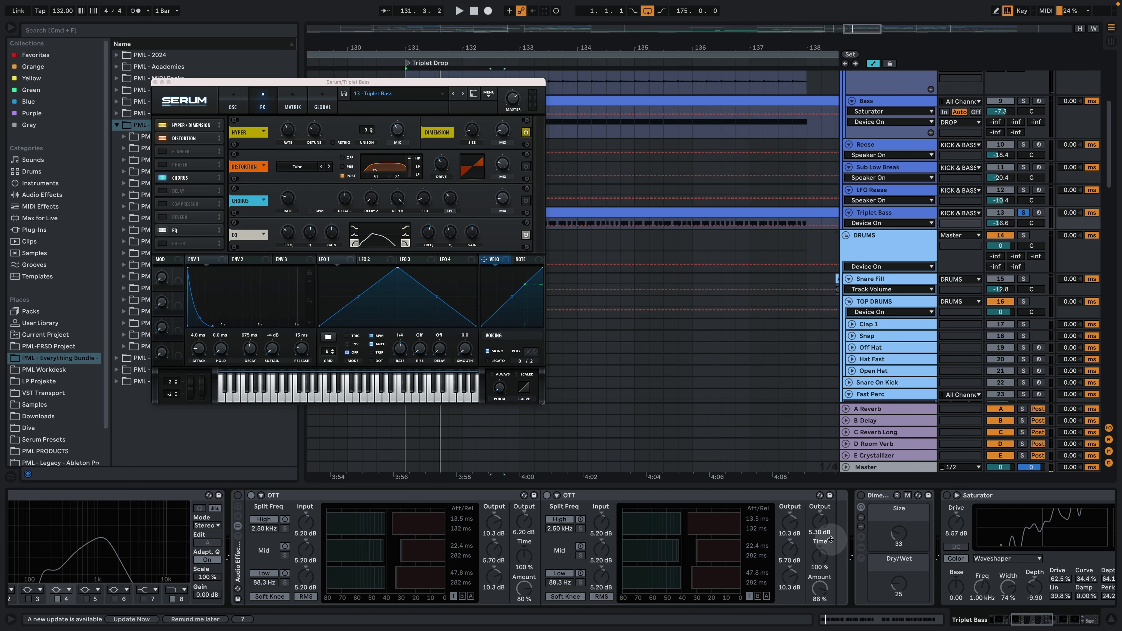
Switch the first EQ Eight, Overdrive and Saturator back on while playing the drop.
{"action": "left_click_drag", "start_coordinate": [1024, 620], "coordinate": [963, 620]}
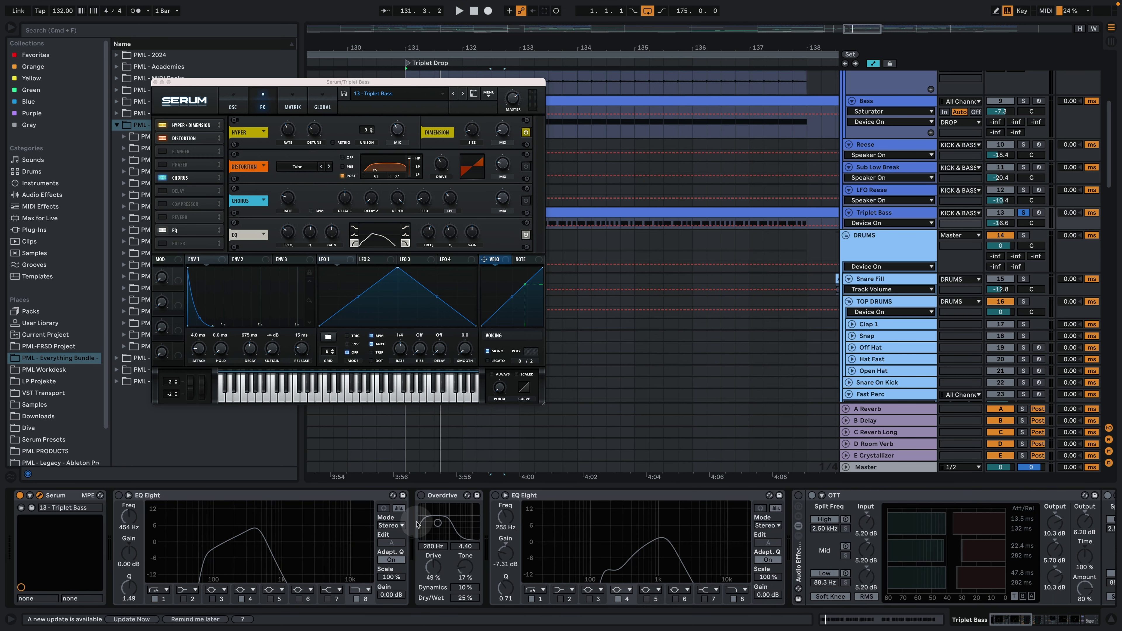
{"action": "left_click", "coordinate": [118, 495]}
{"action": "key", "text": "space"}
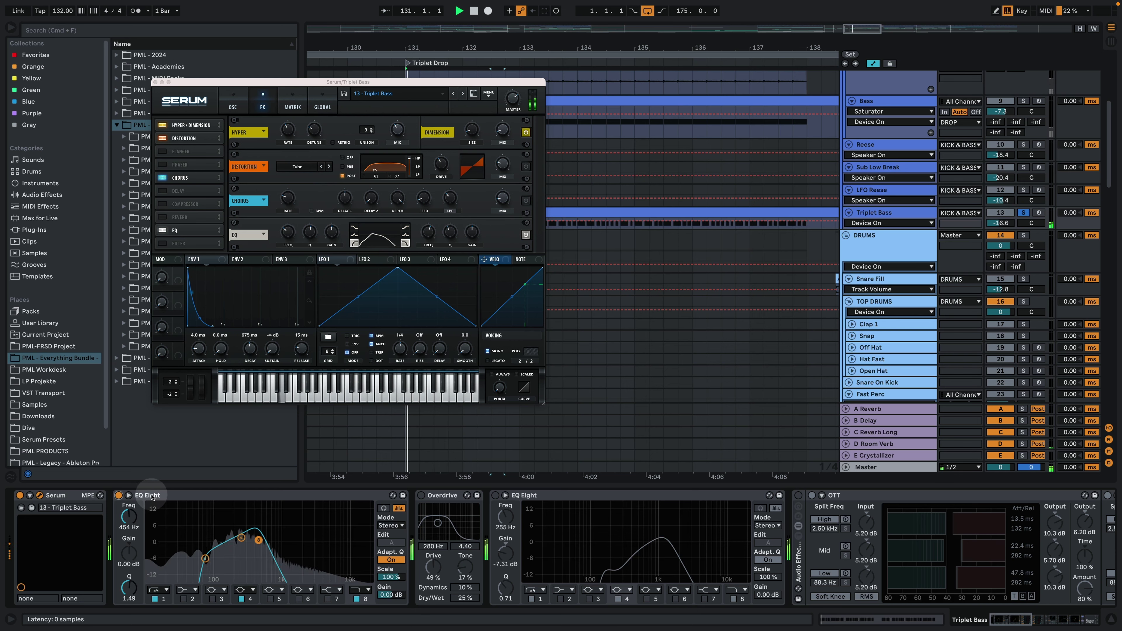
{"action": "left_click", "coordinate": [420, 495]}
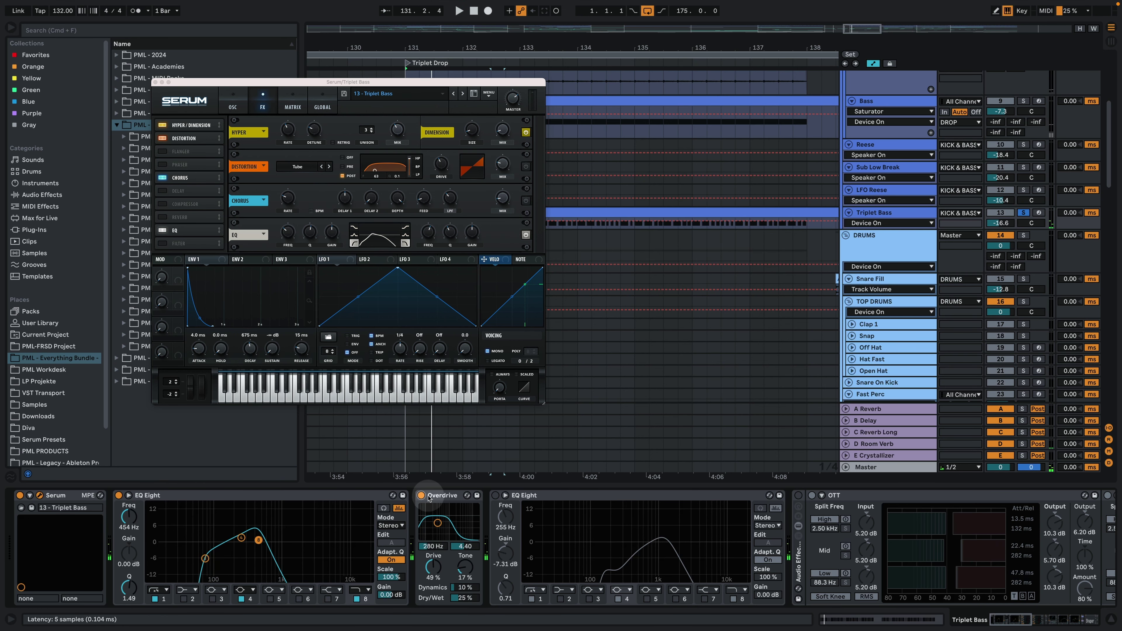
{"action": "key", "text": "space"}
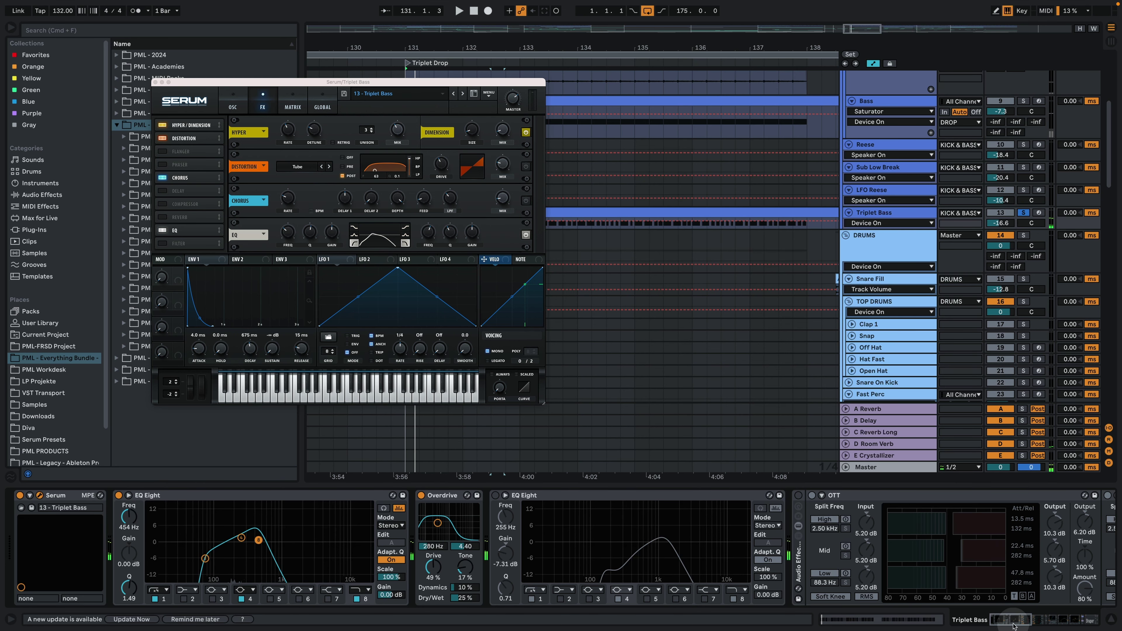
{"action": "left_click_drag", "start_coordinate": [1014, 620], "coordinate": [1034, 619]}
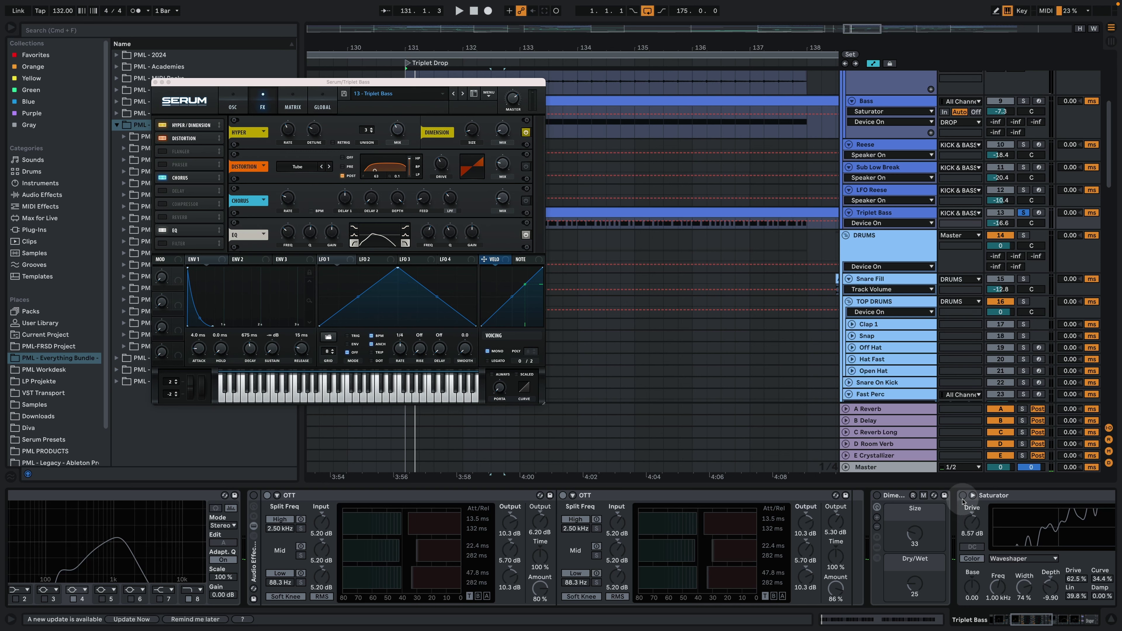
{"action": "left_click", "coordinate": [962, 496]}
{"action": "key", "text": "space"}
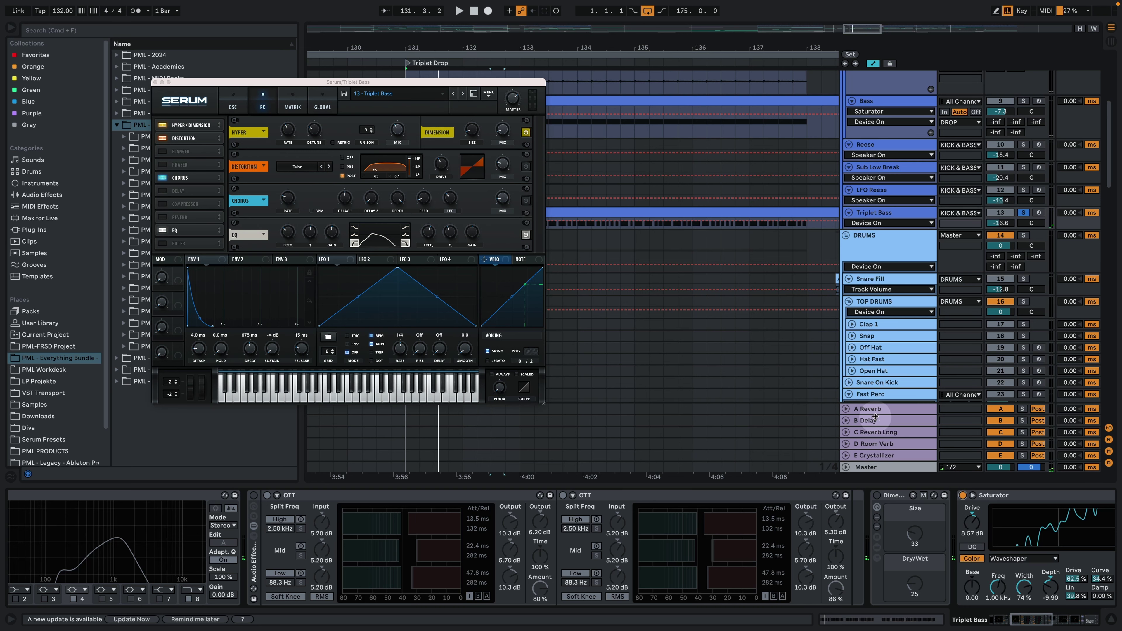
{"action": "left_click", "coordinate": [690, 290]}
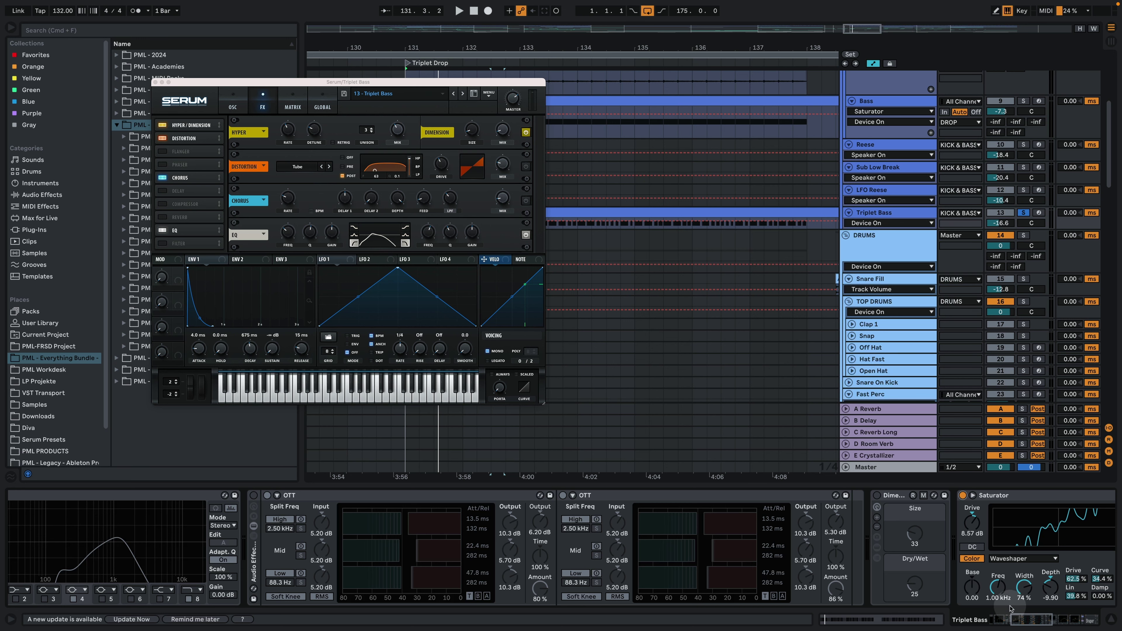
Compare with the first EQ Eight and Overdrive switched off and the Saturator on.
{"action": "left_click", "coordinate": [1024, 620]}
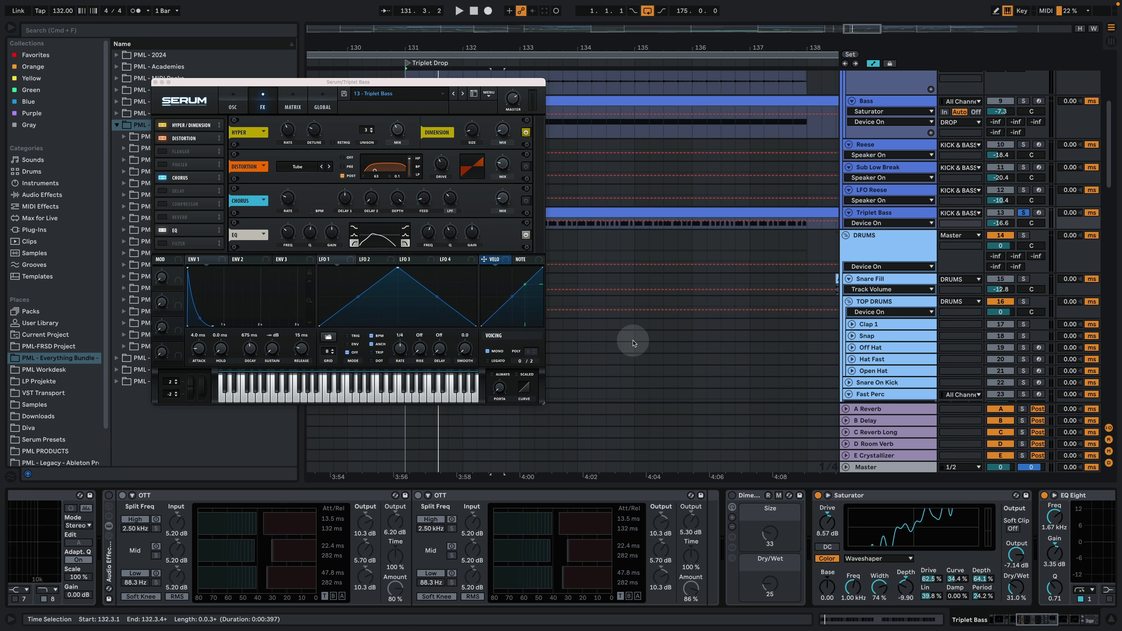
{"action": "left_click_drag", "start_coordinate": [1024, 620], "coordinate": [988, 613]}
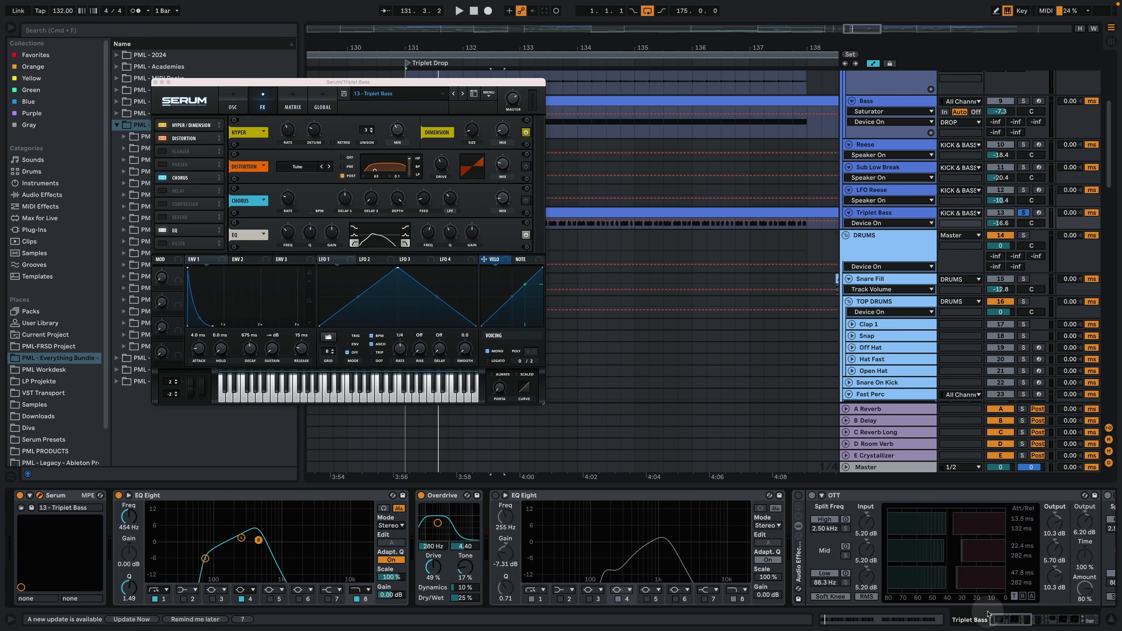
{"action": "left_click", "coordinate": [118, 495]}
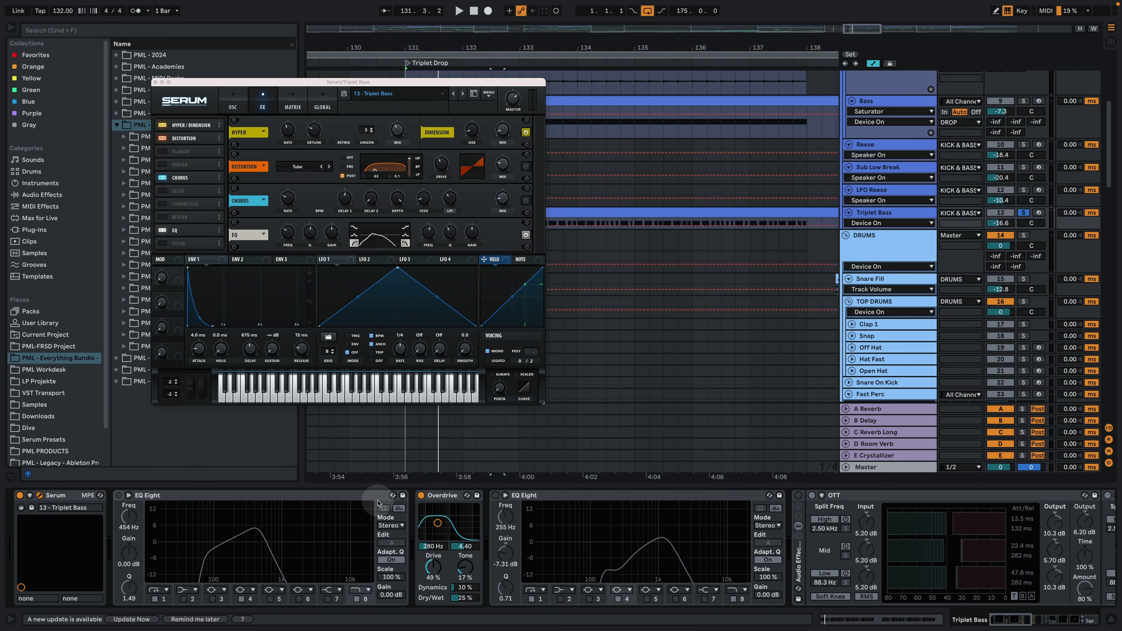
{"action": "left_click", "coordinate": [420, 496]}
{"action": "left_click", "coordinate": [546, 456]}
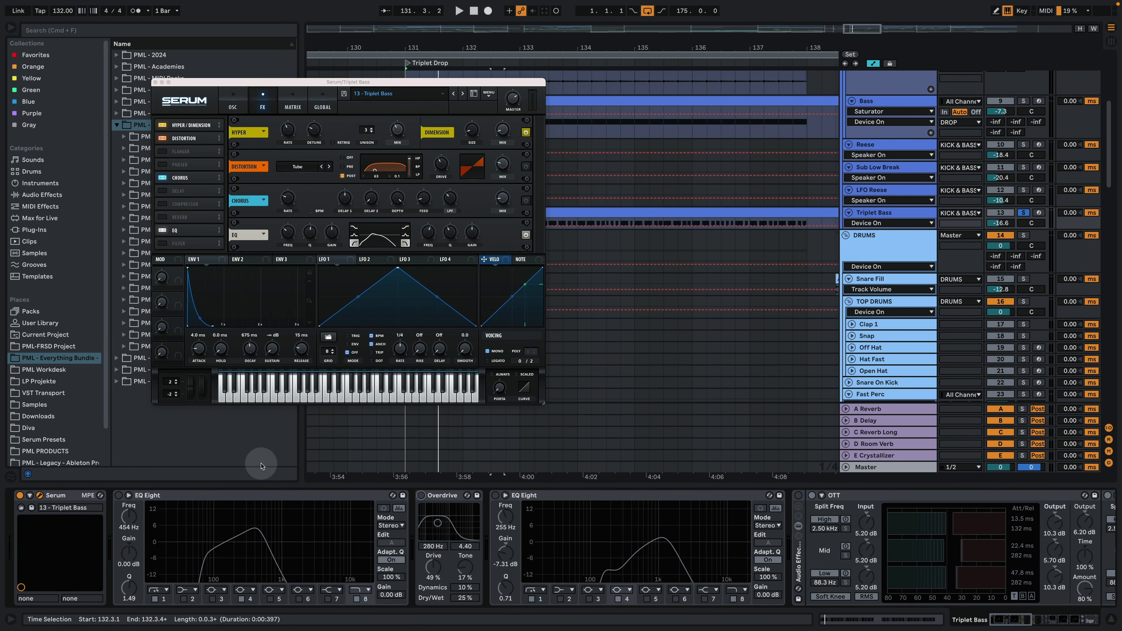
{"action": "scroll", "coordinate": [1001, 610], "scroll_direction": "right", "scroll_amount": 5}
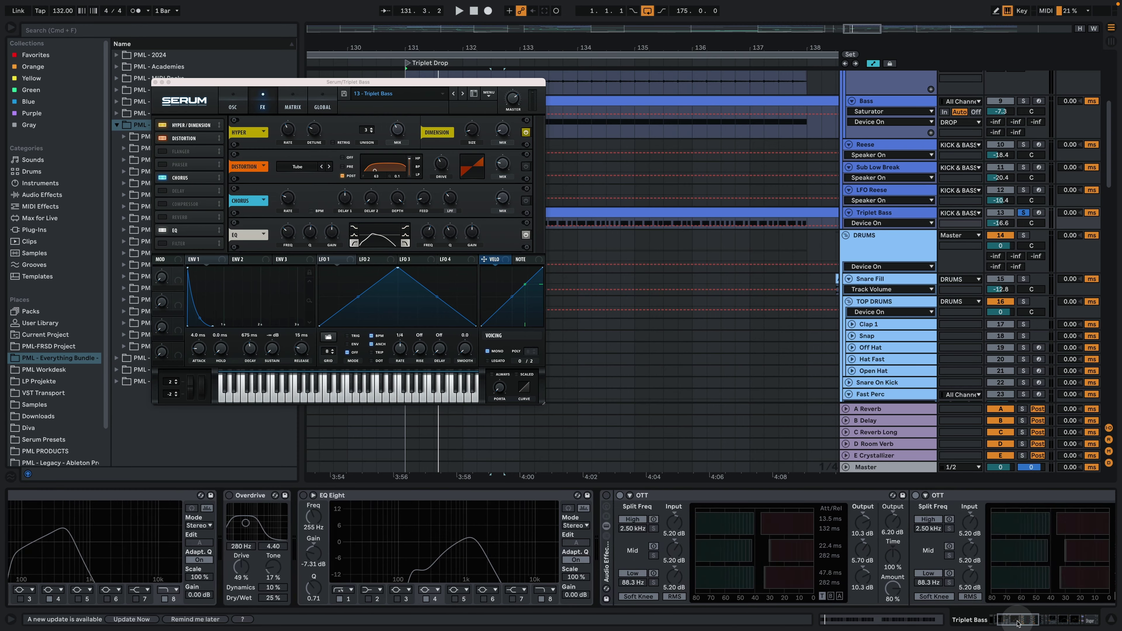
{"action": "scroll", "coordinate": [1029, 621], "scroll_direction": "right", "scroll_amount": 7}
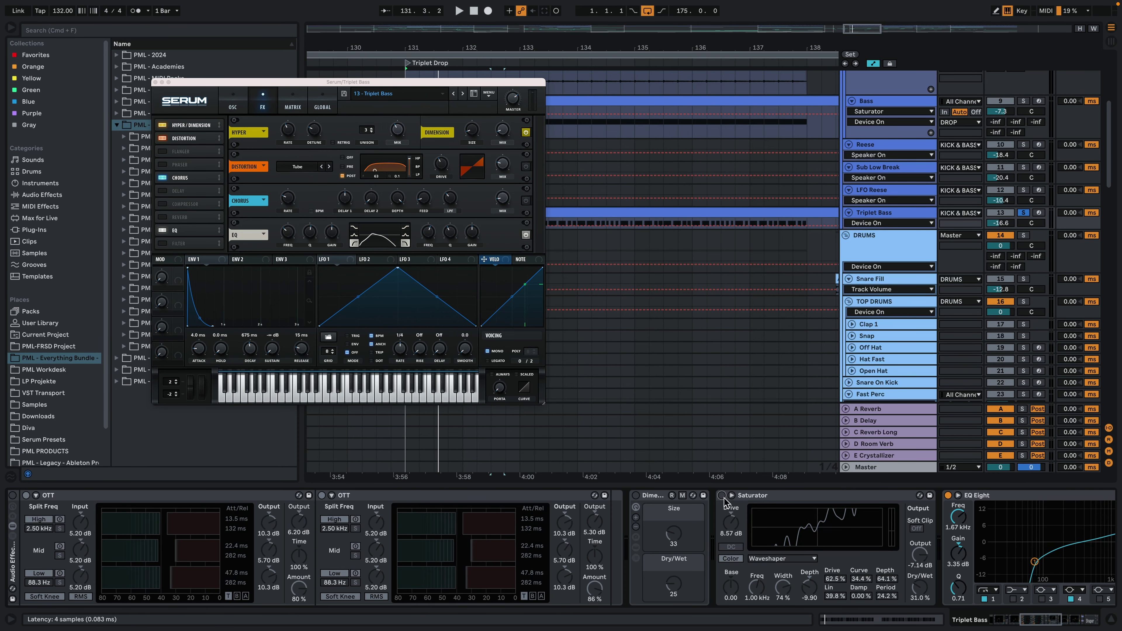
{"action": "key", "text": "space"}
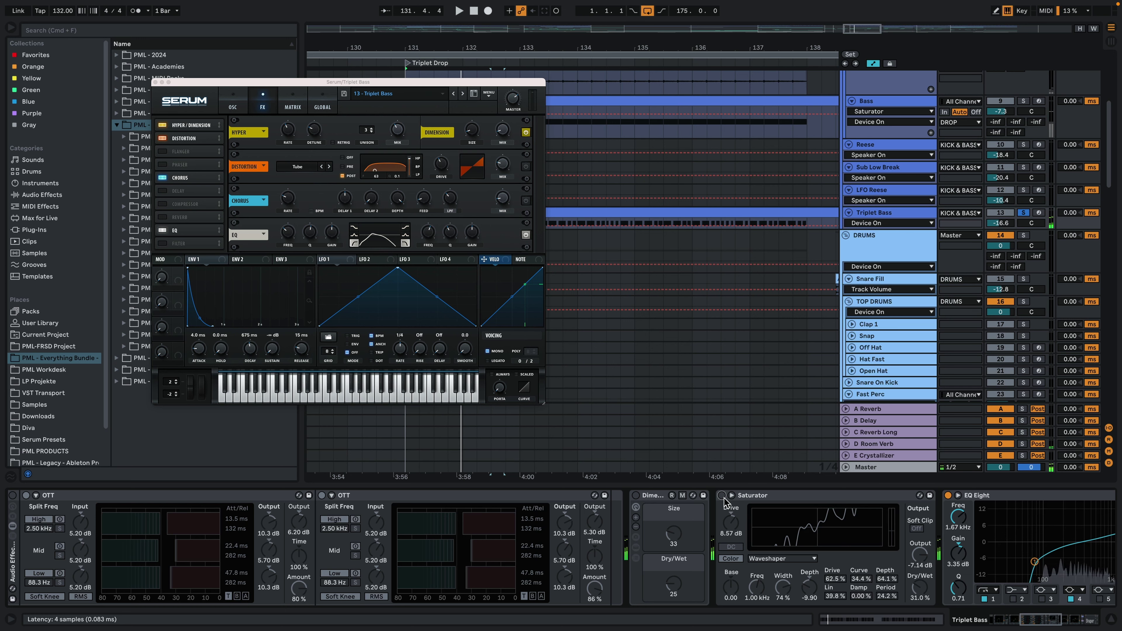
{"action": "left_click", "coordinate": [722, 496]}
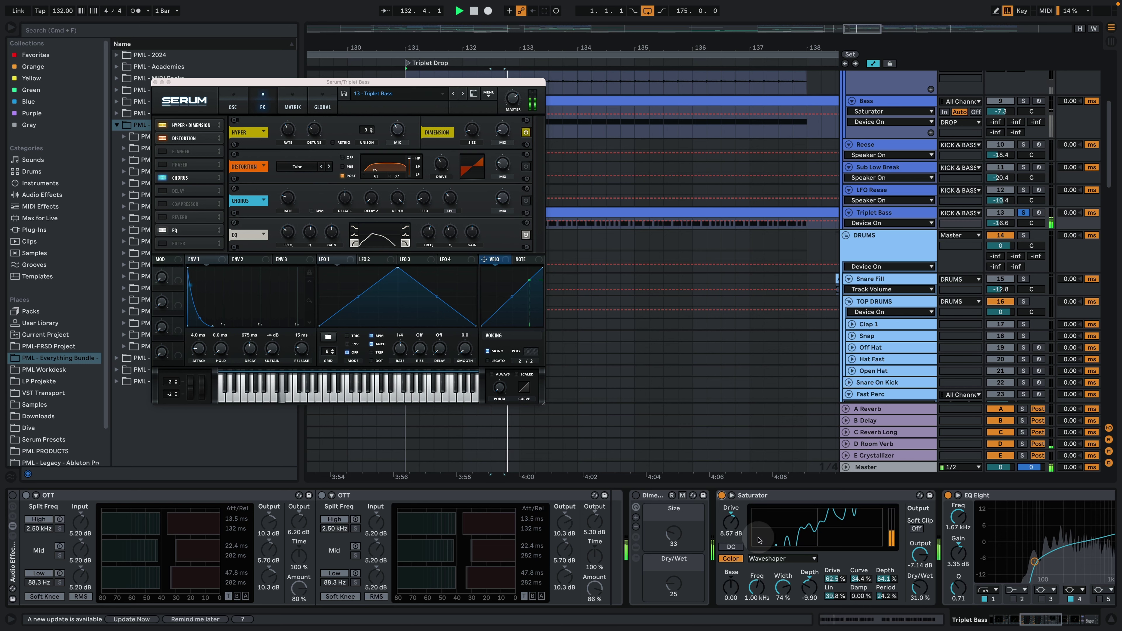
Turn the first EQ Eight and Overdrive back on and switch on the second EQ Eight.
{"action": "left_click_drag", "start_coordinate": [1043, 619], "coordinate": [1002, 614]}
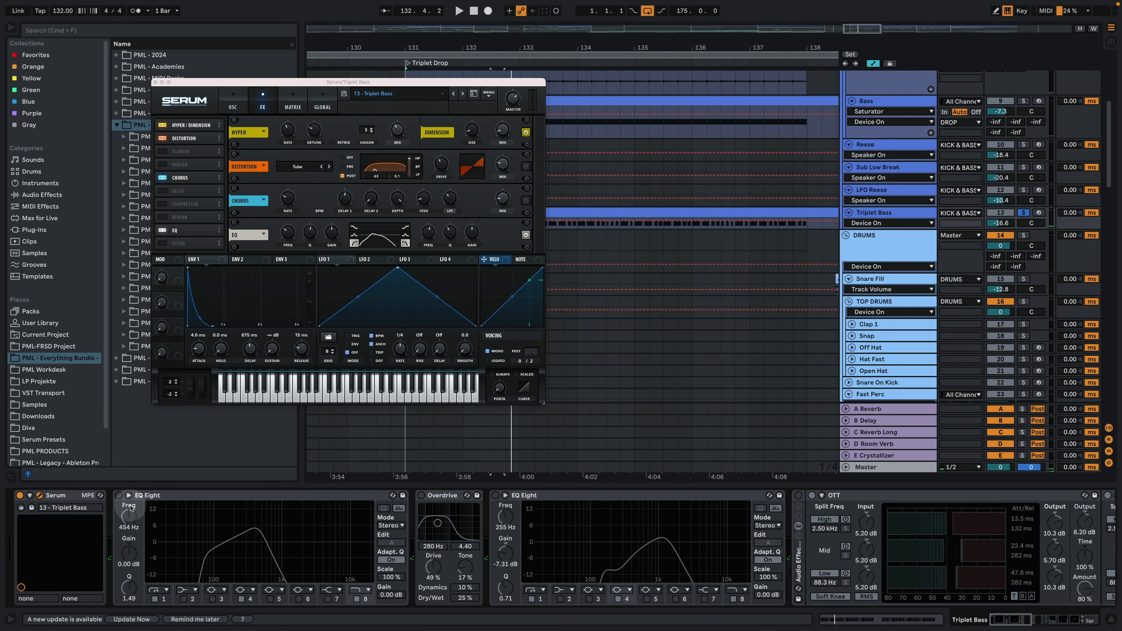
{"action": "left_click", "coordinate": [118, 498]}
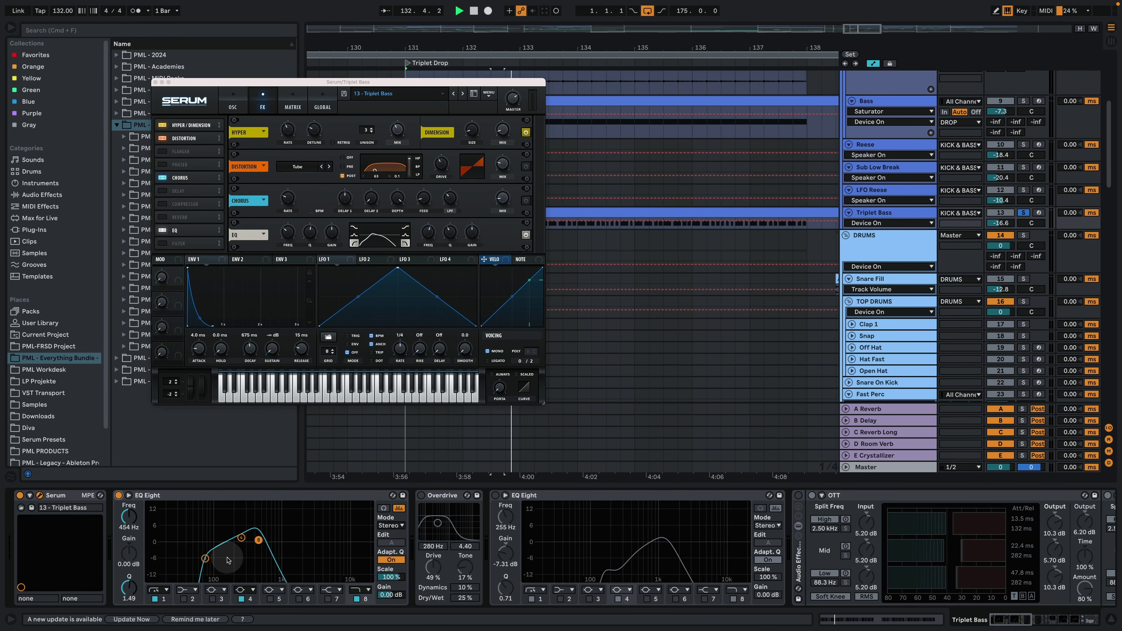
{"action": "left_click", "coordinate": [421, 496]}
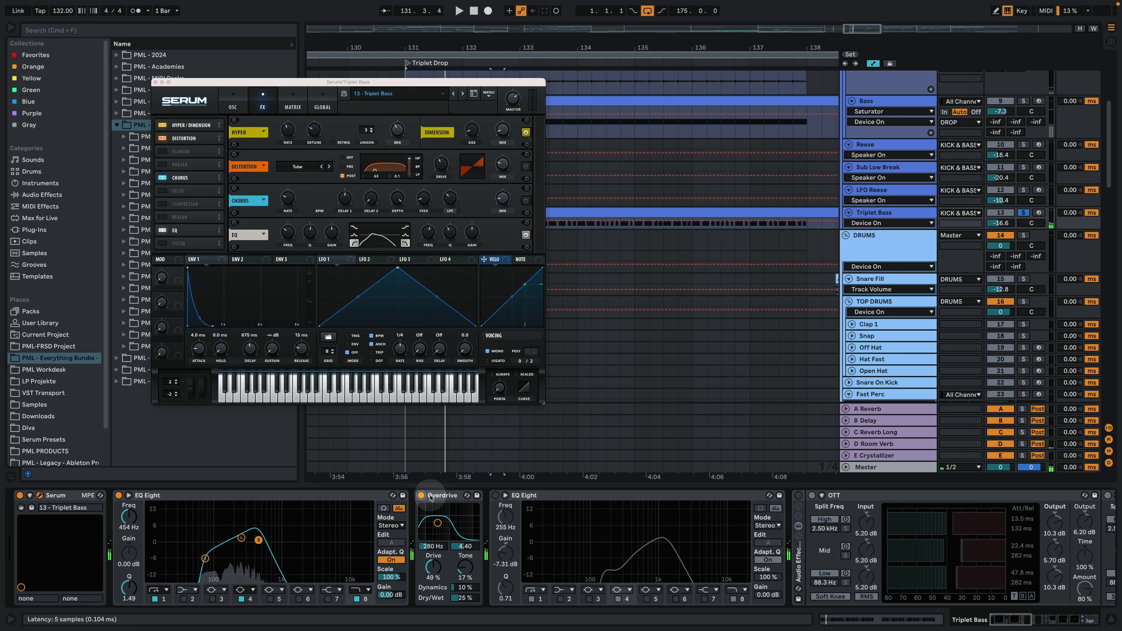
{"action": "left_click", "coordinate": [472, 471]}
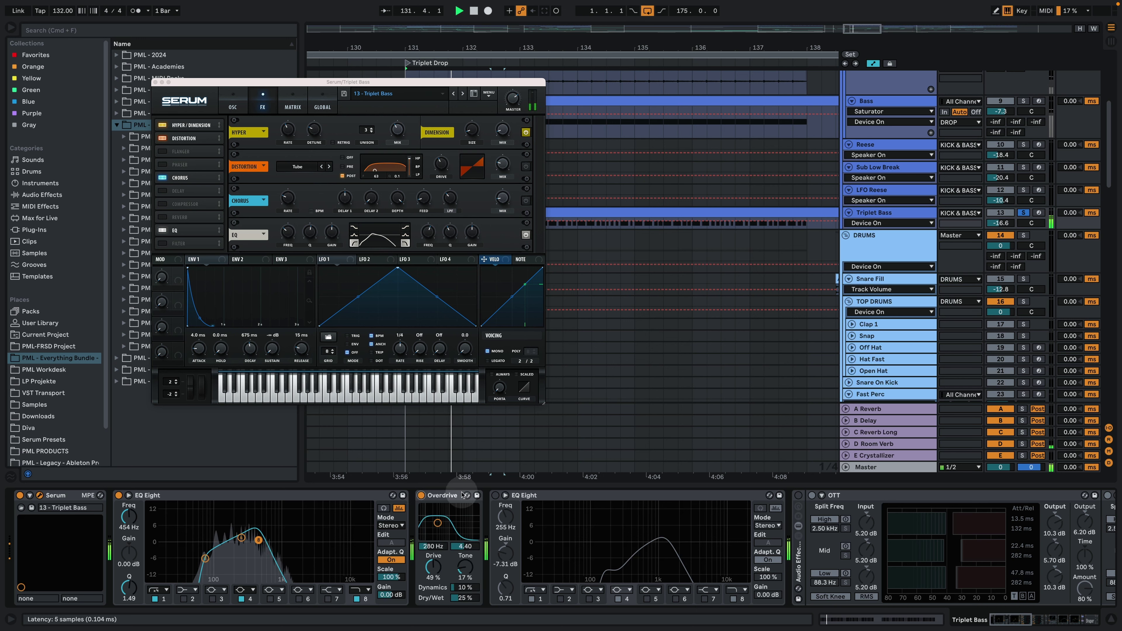
{"action": "key", "text": "space"}
{"action": "left_click", "coordinate": [439, 522]}
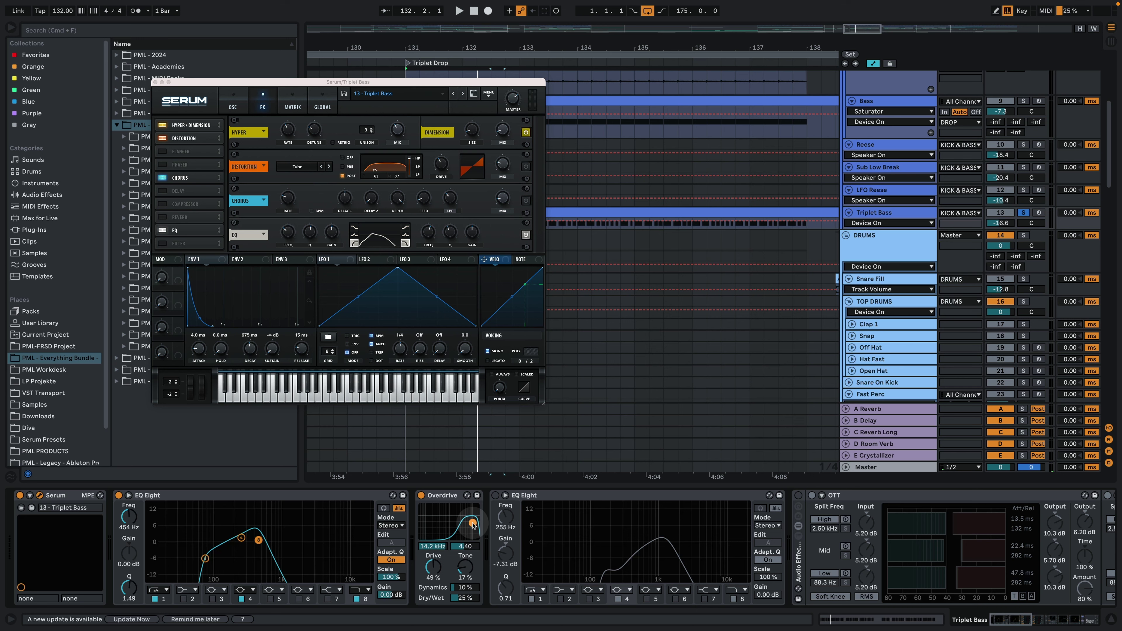
{"action": "key", "text": "space"}
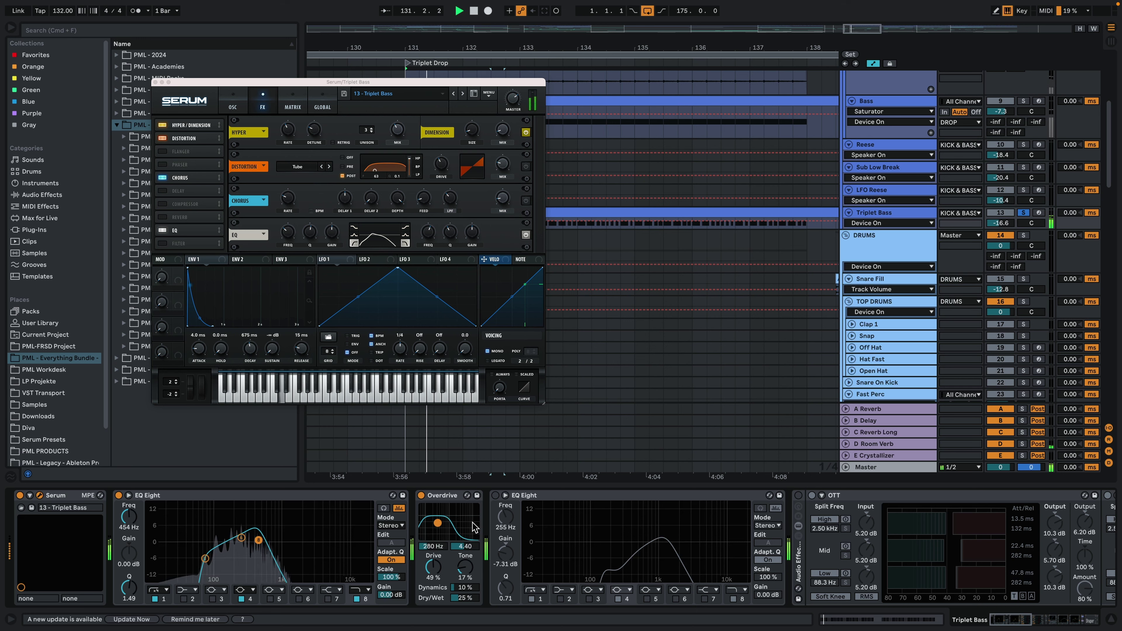
{"action": "left_click", "coordinate": [481, 504]}
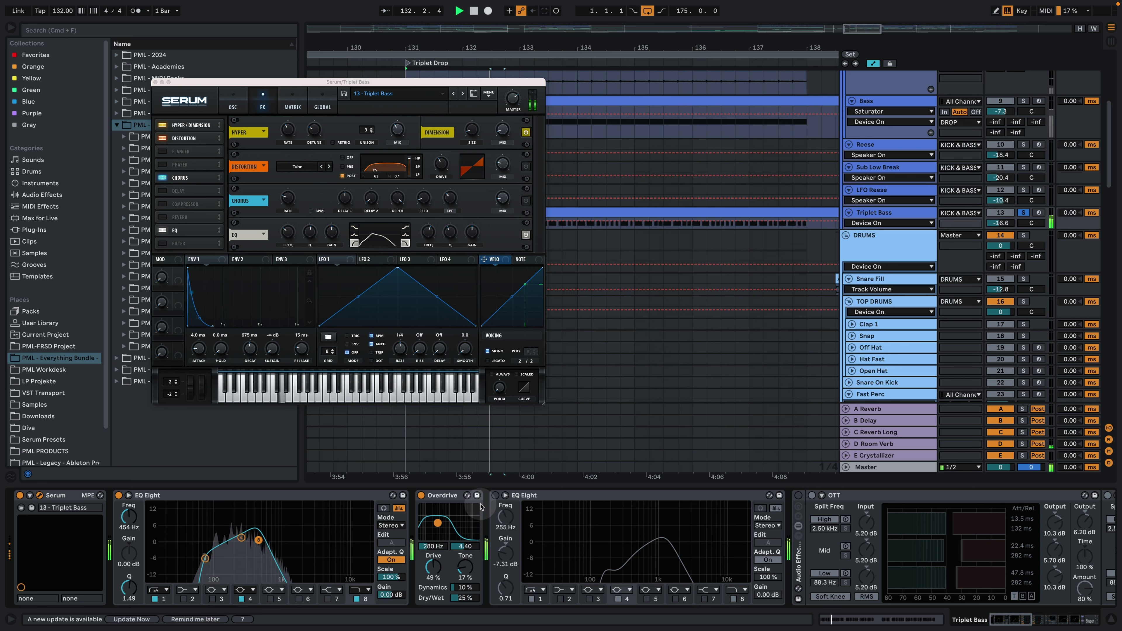
{"action": "left_click", "coordinate": [494, 499]}
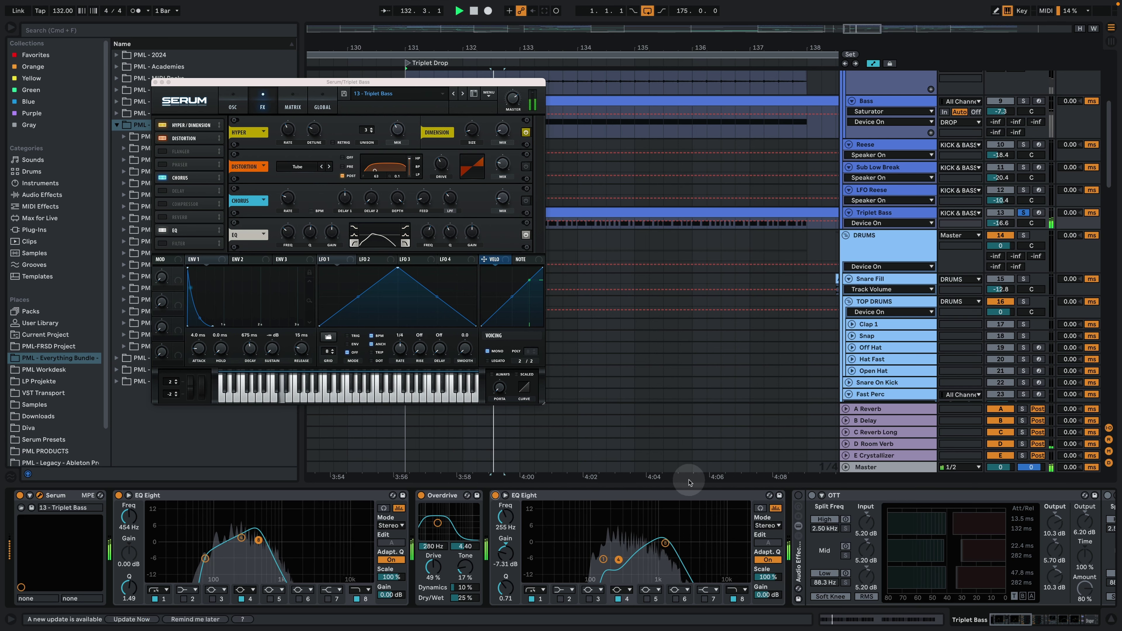
{"action": "key", "text": "space"}
Switch on the rack holding both OTT compressors and play the drop to hear them.
{"action": "left_click", "coordinate": [1017, 618]}
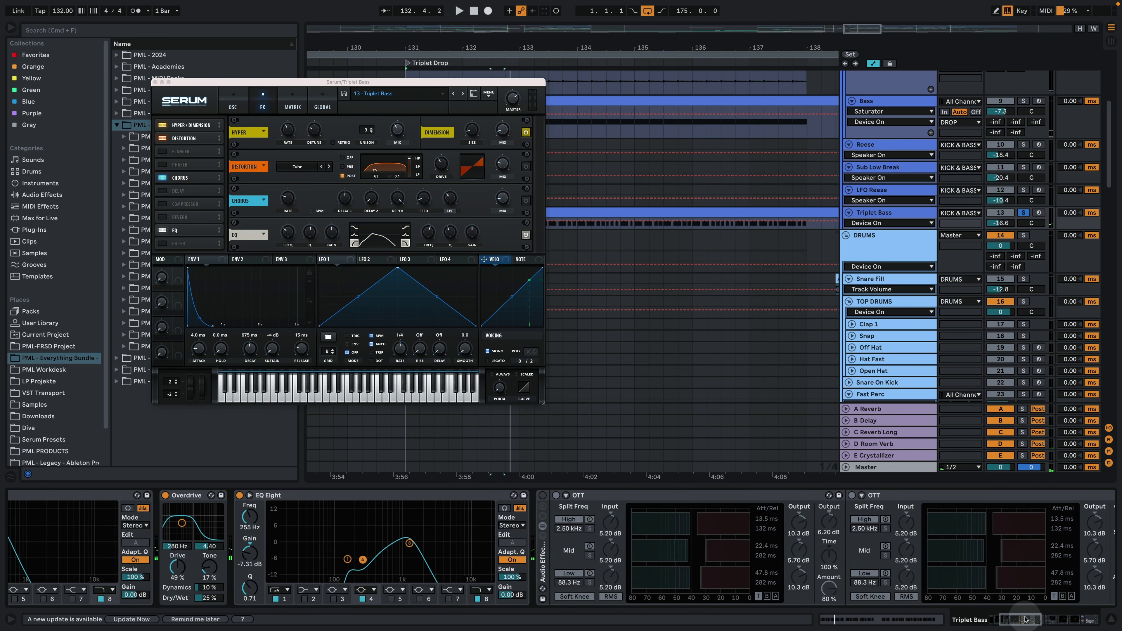
{"action": "left_click", "coordinate": [527, 496]}
{"action": "key", "text": "space"}
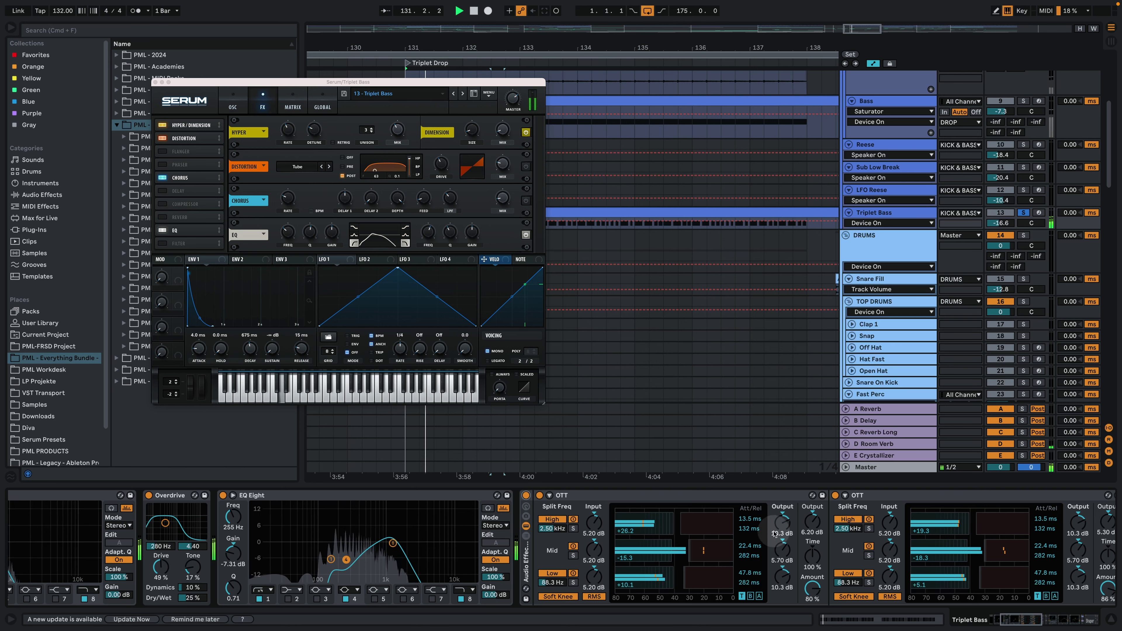
{"action": "left_click_drag", "start_coordinate": [1017, 620], "coordinate": [1026, 618]}
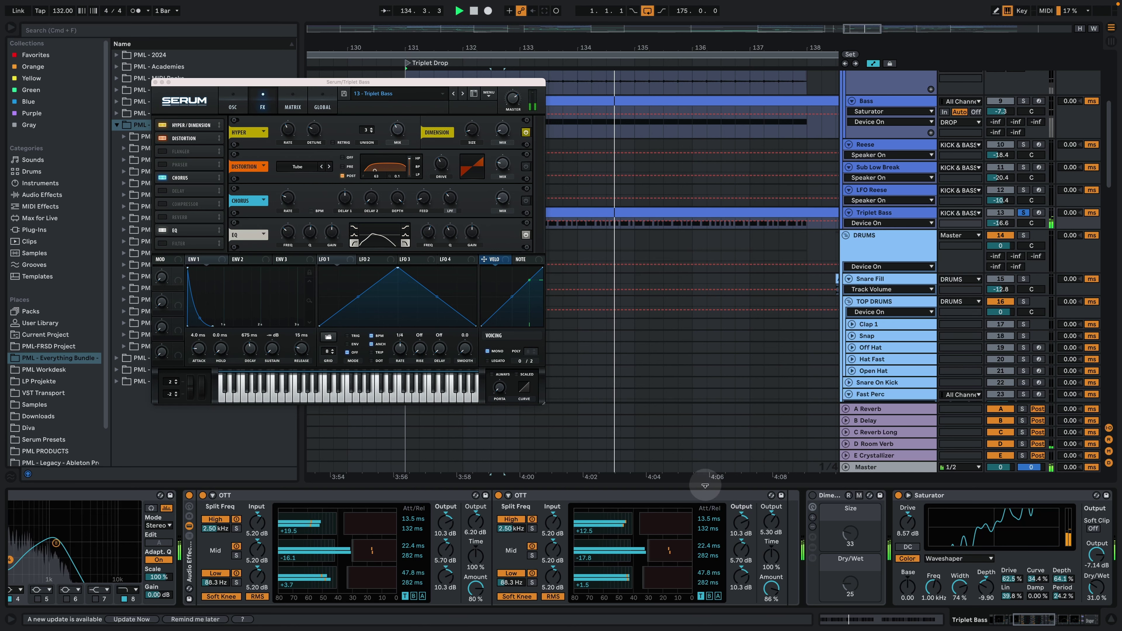
{"action": "key", "text": "space"}
Switch on the Dimension effect and tune its dry/wet amount while playing from bar 131.
{"action": "left_click", "coordinate": [813, 495]}
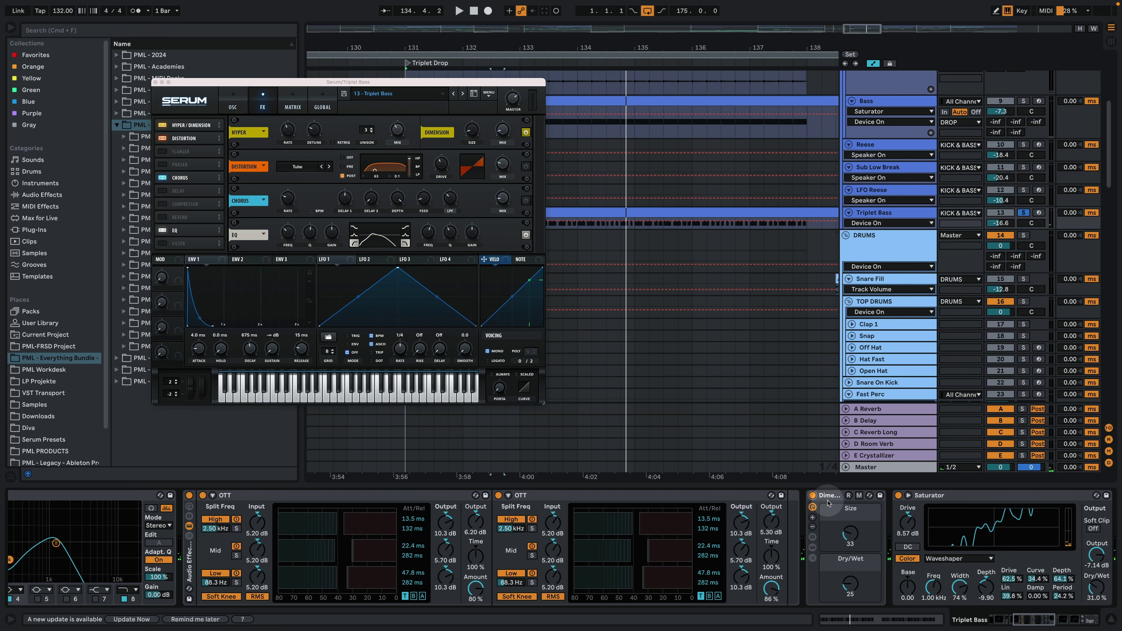
{"action": "key", "text": "space"}
{"action": "left_click_drag", "start_coordinate": [1030, 617], "coordinate": [1035, 617]}
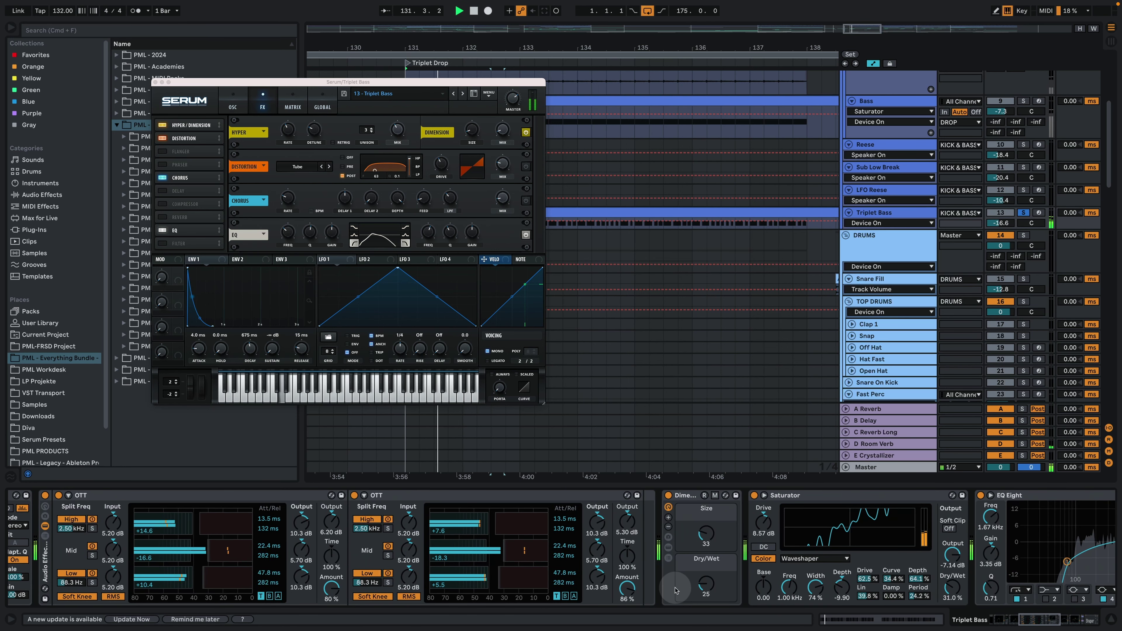
{"action": "left_click_drag", "start_coordinate": [706, 583], "coordinate": [706, 559]}
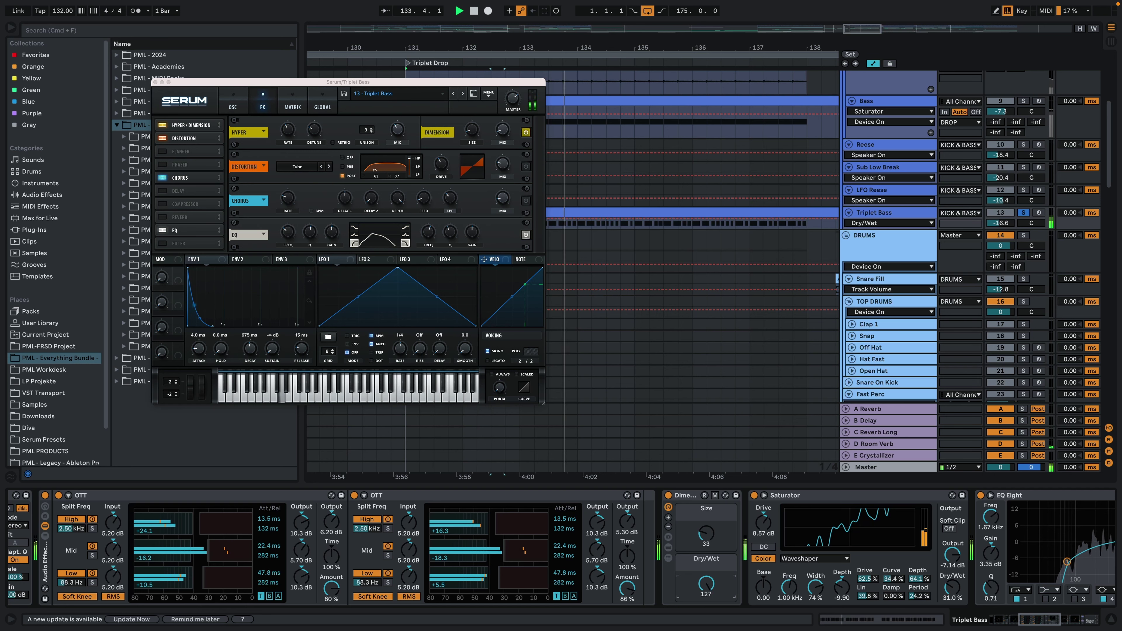
{"action": "mouse_move", "coordinate": [703, 587]}
{"action": "left_mouse_down"}
{"action": "mouse_move", "coordinate": [703, 629]}
{"action": "mouse_move", "coordinate": [702, 596]}
{"action": "left_mouse_up"}
{"action": "key", "text": "space"}
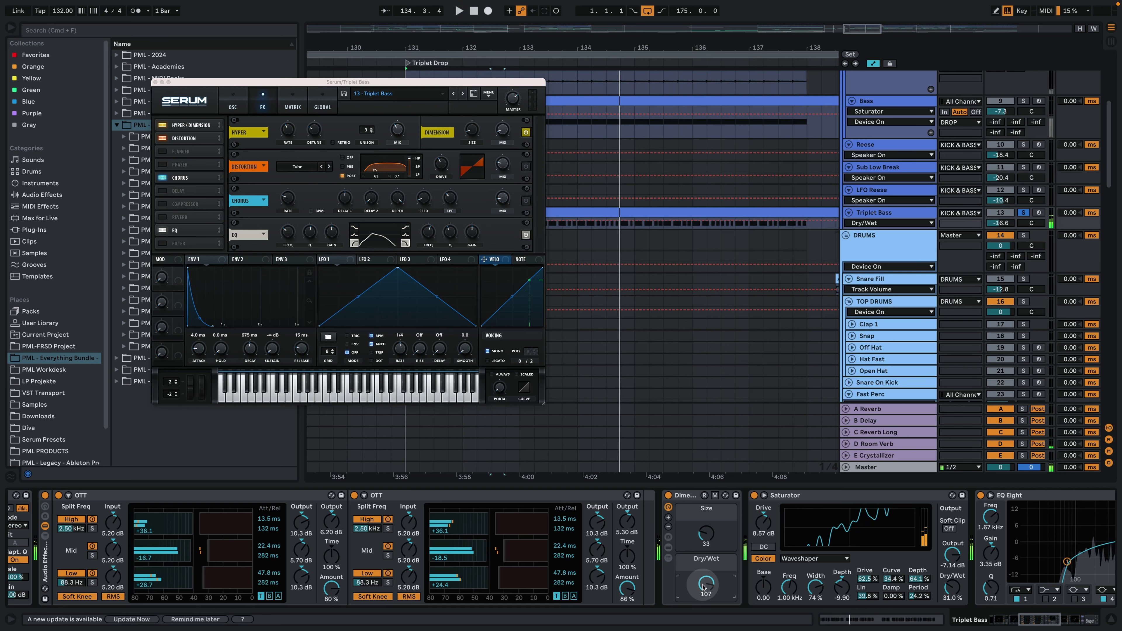
Reveal the Delay and Grain Delay inside the rack and audition the rest of the chain.
{"action": "left_click", "coordinate": [669, 548]}
{"action": "left_click", "coordinate": [1022, 620]}
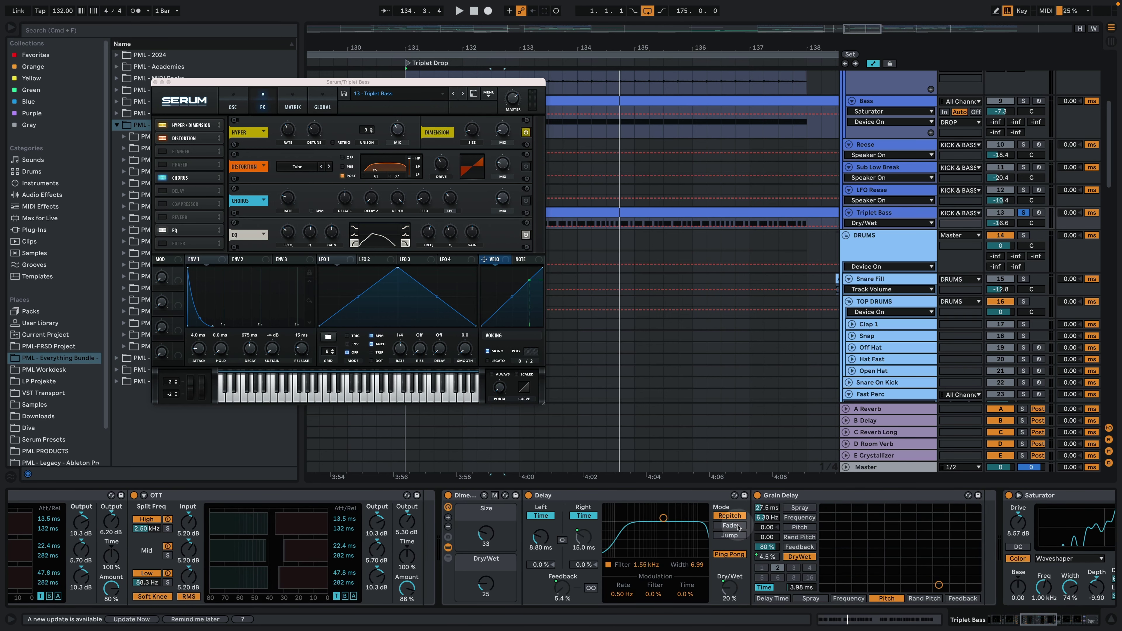
{"action": "key", "text": "space"}
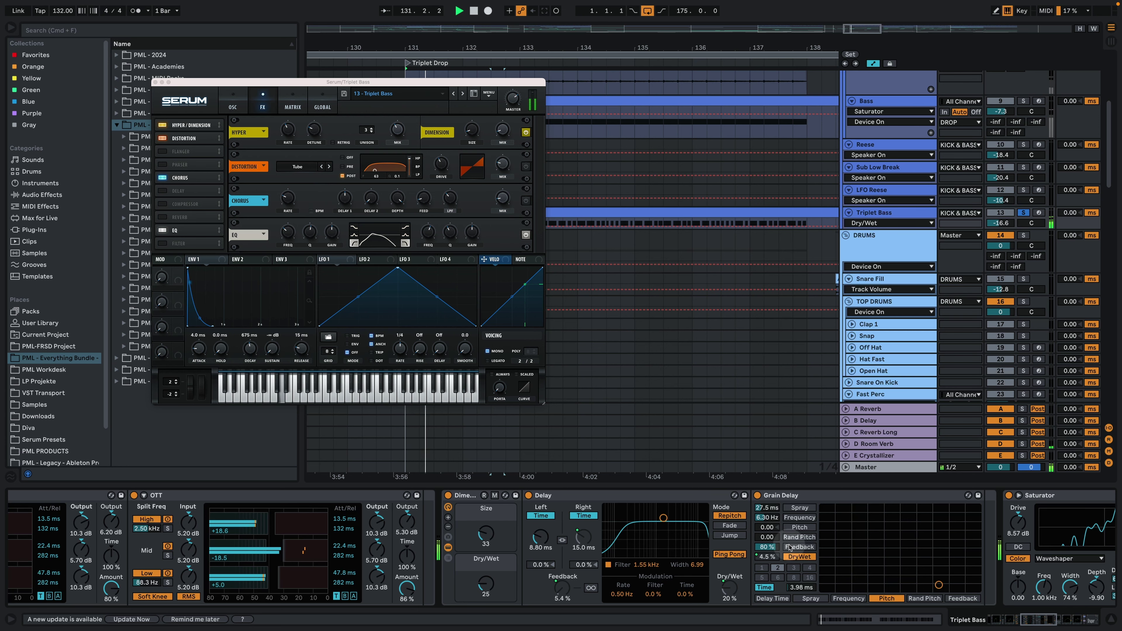
{"action": "left_click_drag", "start_coordinate": [1030, 620], "coordinate": [1064, 620]}
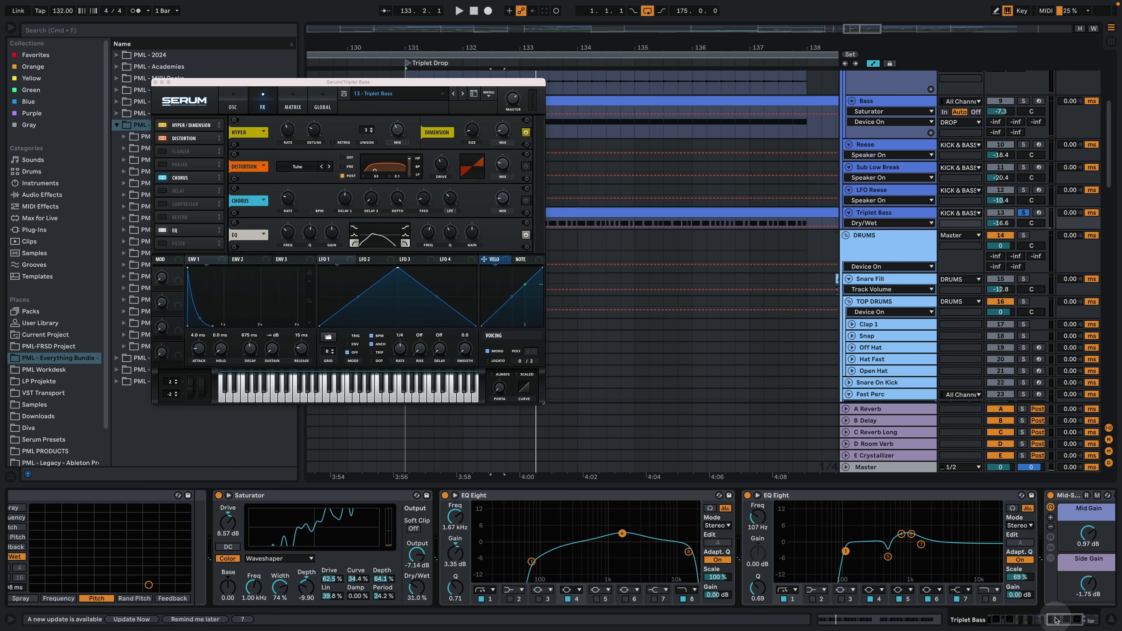
{"action": "left_click_drag", "start_coordinate": [1056, 620], "coordinate": [1070, 619]}
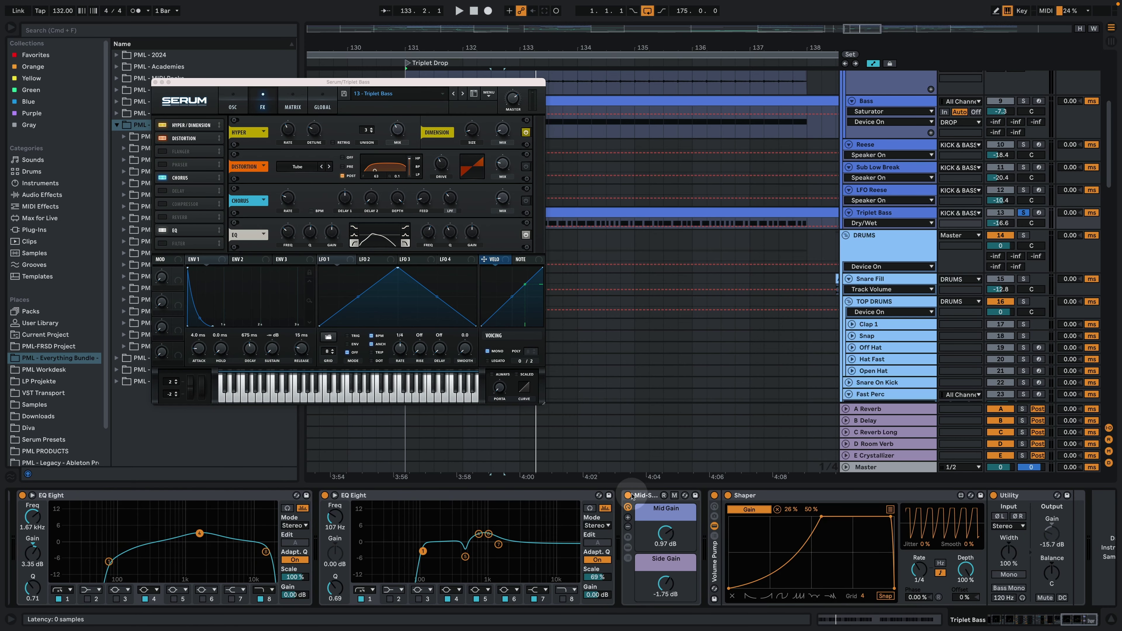
Bypass and re-enable the Mid-Side device during the drop, check Side Gain, then close Serum.
{"action": "key", "text": "space"}
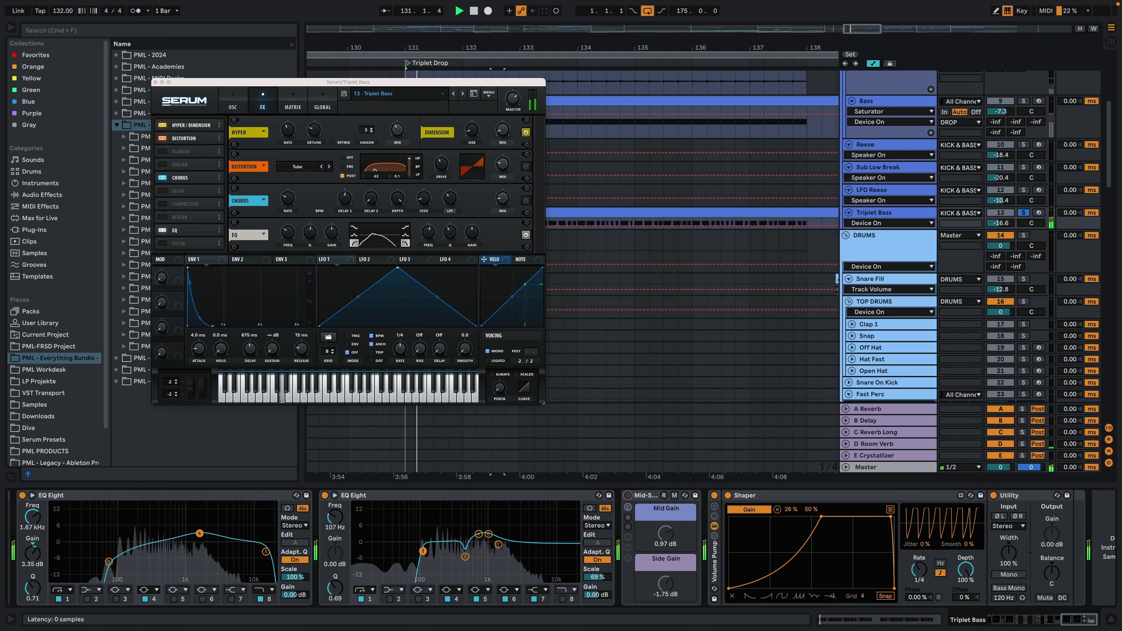
{"action": "left_click", "coordinate": [627, 495]}
{"action": "left_click", "coordinate": [627, 496]}
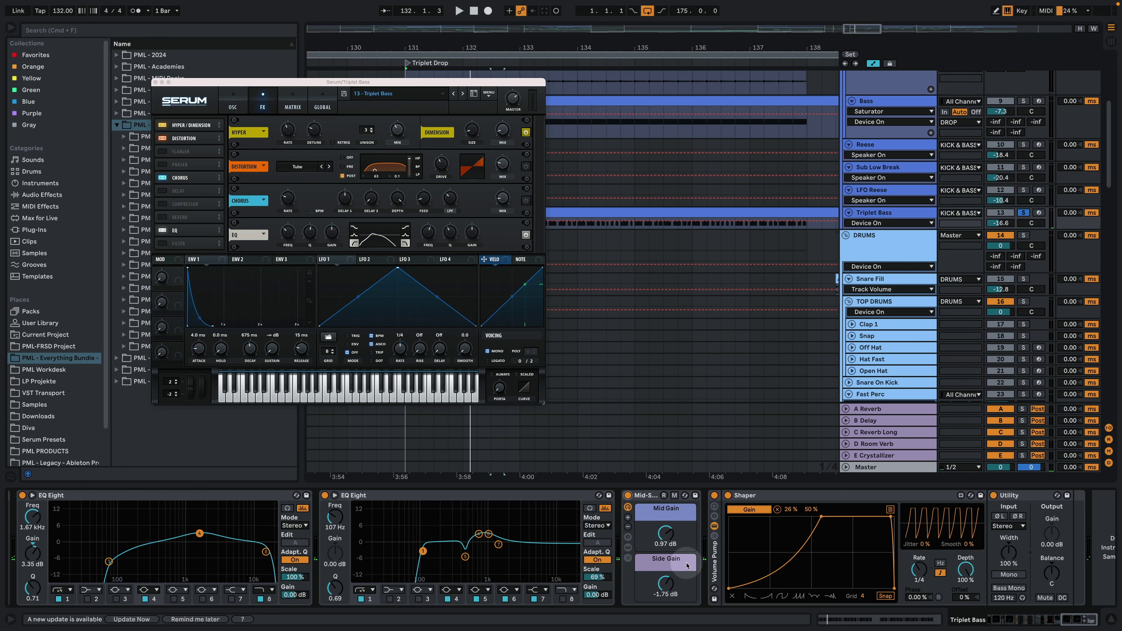
{"action": "left_click", "coordinate": [664, 586]}
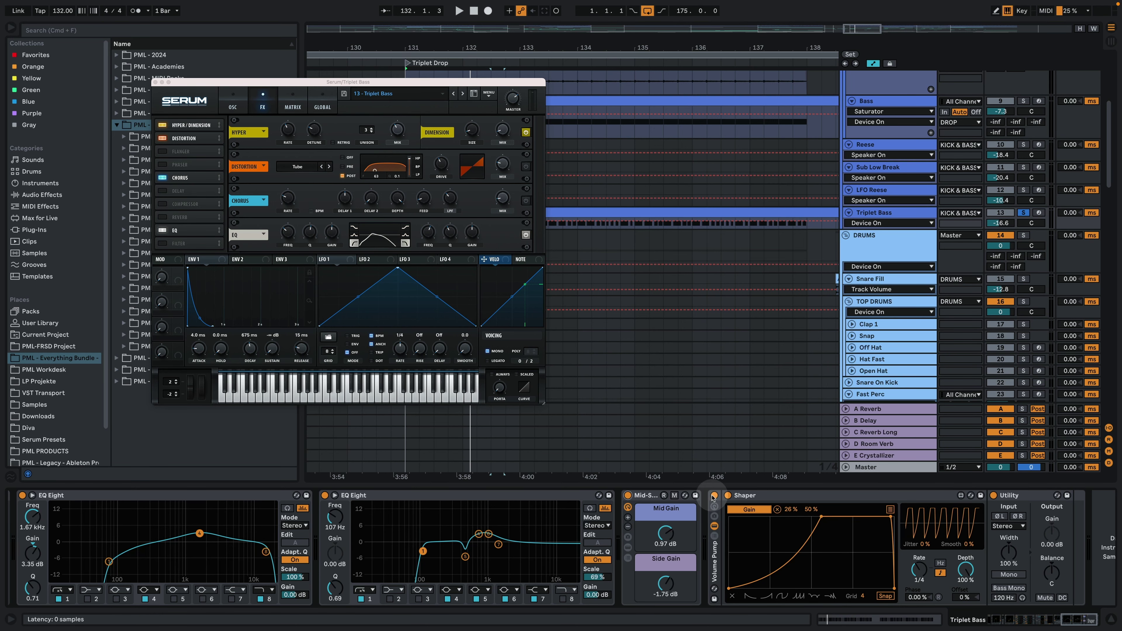
{"action": "left_click", "coordinate": [155, 82]}
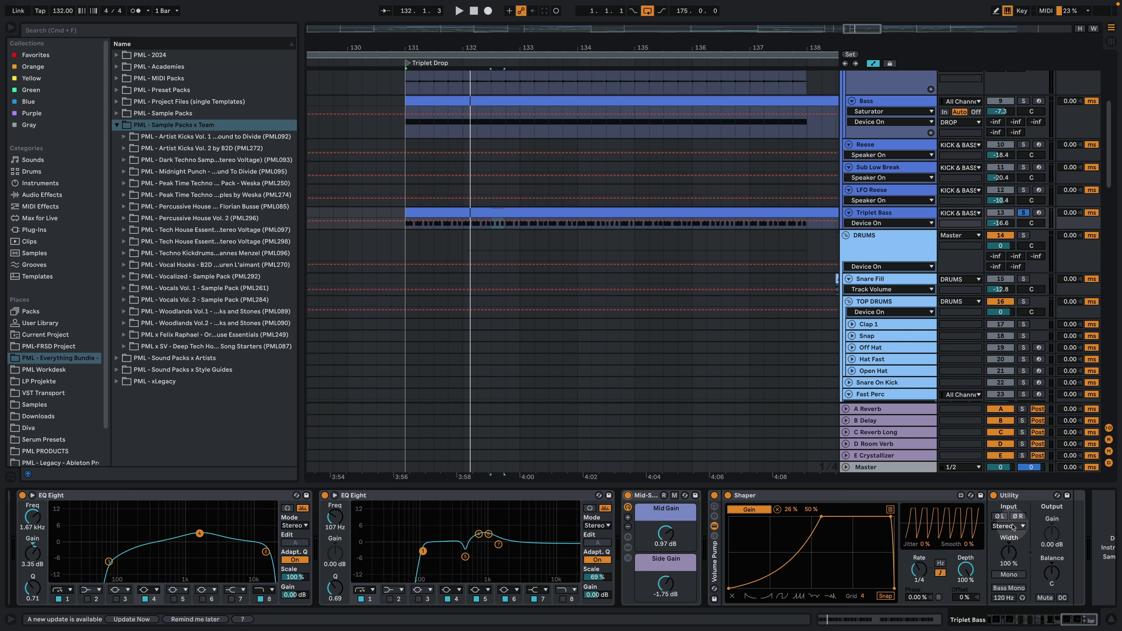
Hide the device panel, unsolo Triplet Bass, and play from bar 131 while scrolling to the drop tracks.
{"action": "left_click", "coordinate": [1112, 617]}
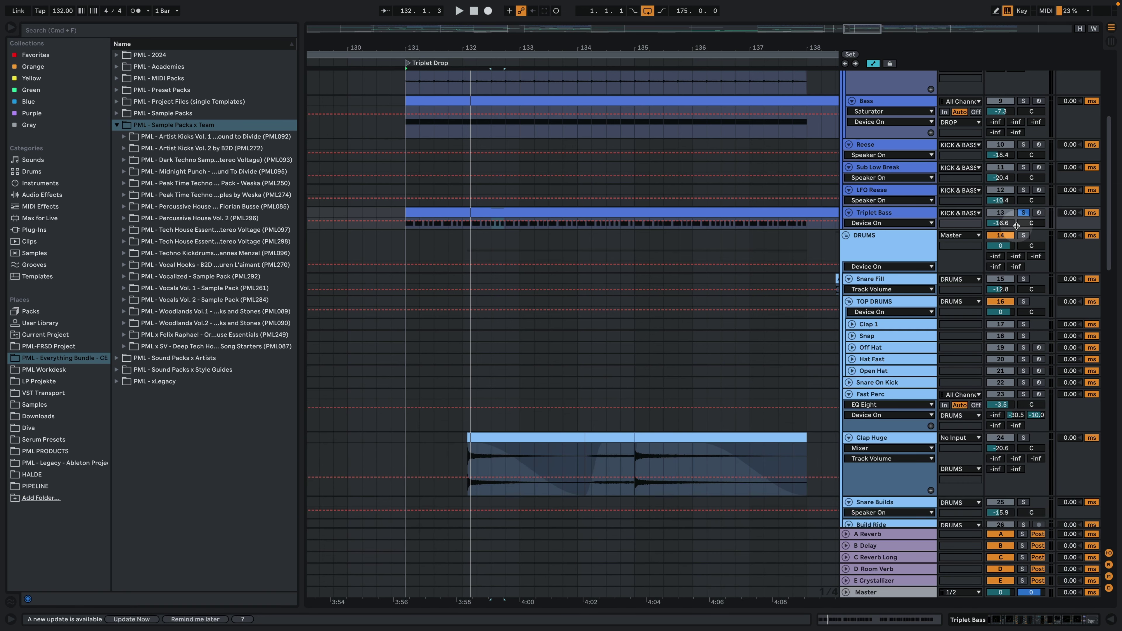
{"action": "left_click", "coordinate": [1023, 212]}
{"action": "key", "text": "space"}
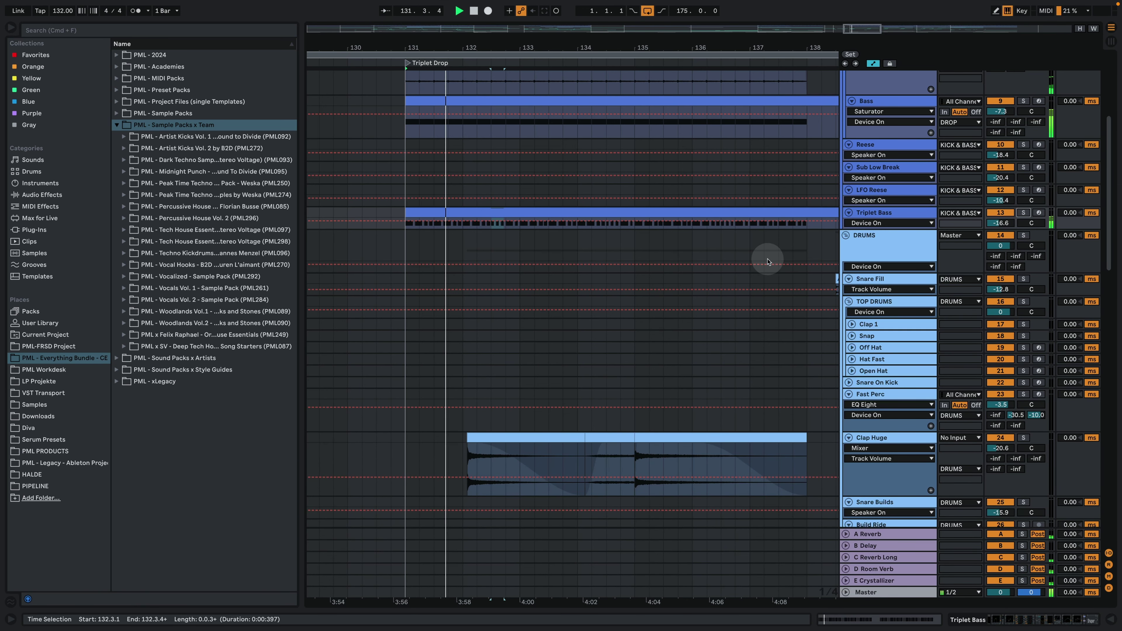
{"action": "scroll", "coordinate": [769, 259], "scroll_direction": "down", "scroll_amount": 2}
{"action": "scroll", "coordinate": [893, 309], "scroll_direction": "down", "scroll_amount": 5}
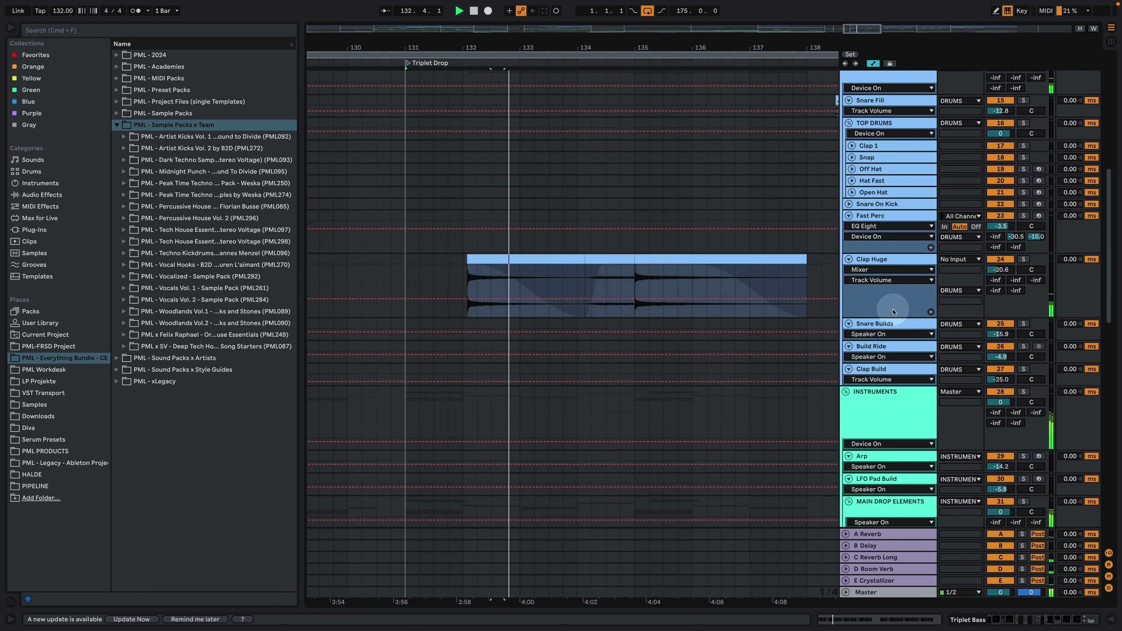
{"action": "scroll", "coordinate": [892, 309], "scroll_direction": "down", "scroll_amount": 4}
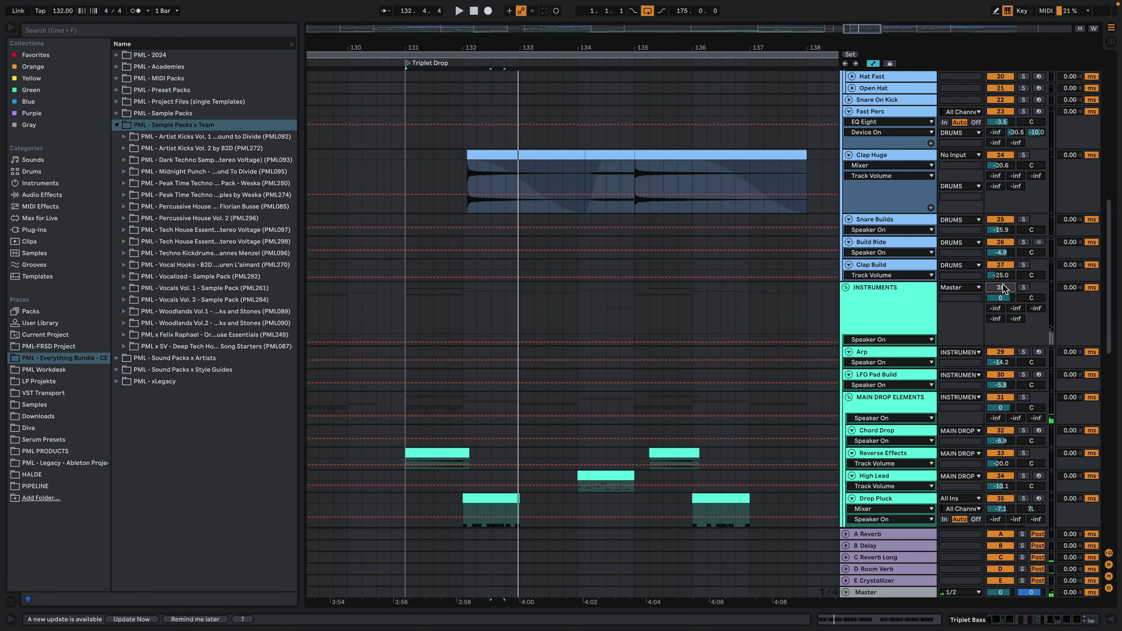
{"action": "key", "text": "space"}
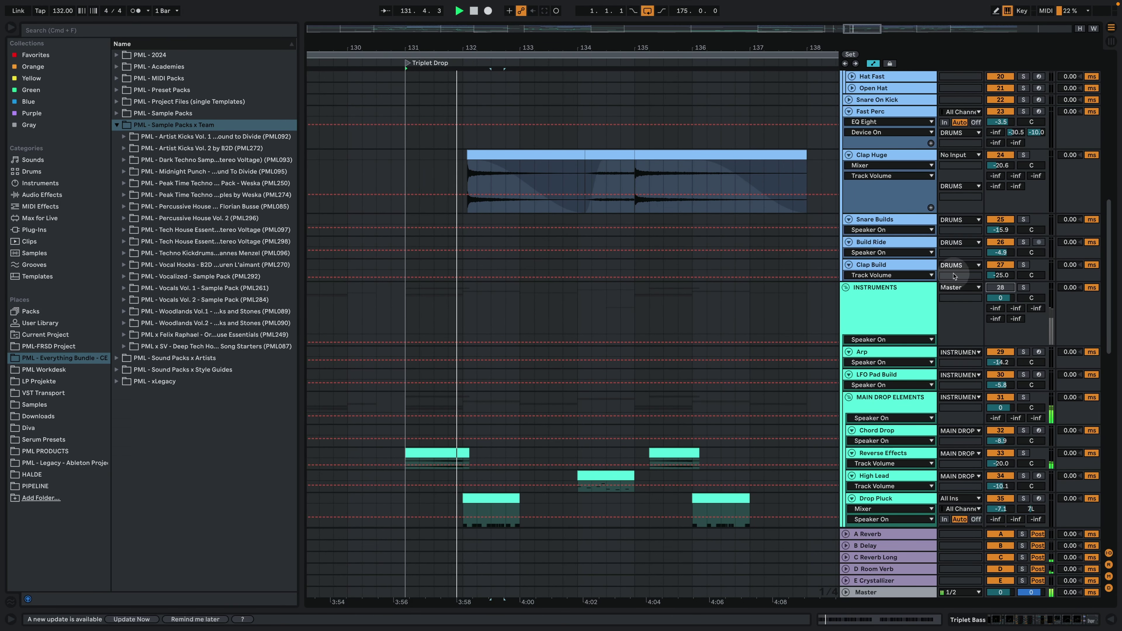
{"action": "scroll", "coordinate": [927, 292], "scroll_direction": "down", "scroll_amount": 8}
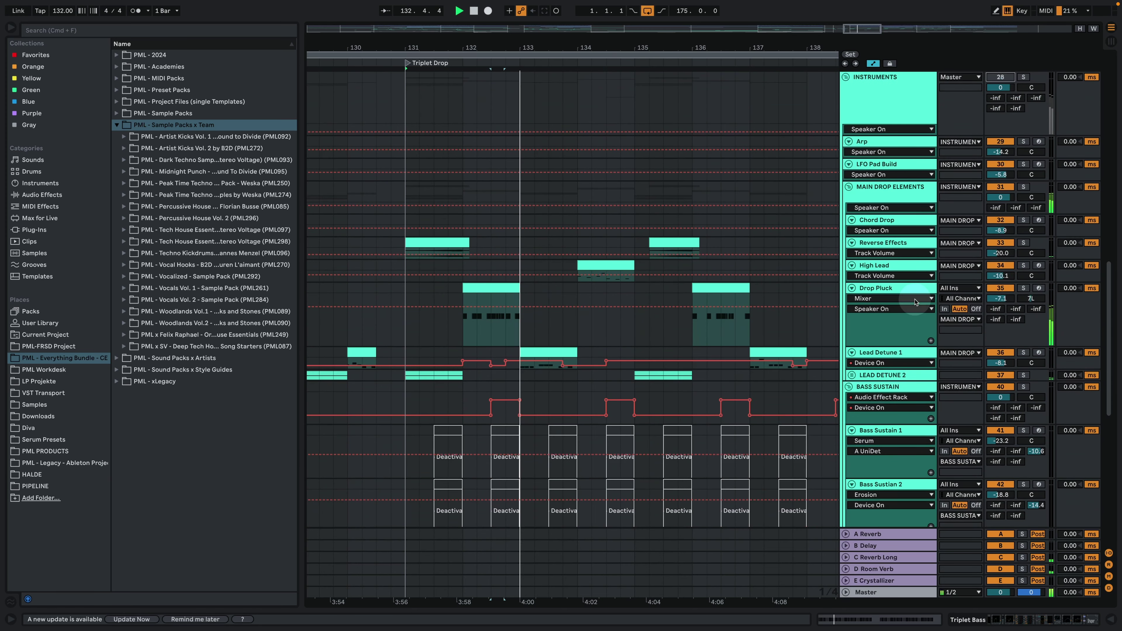
{"action": "key", "text": "space"}
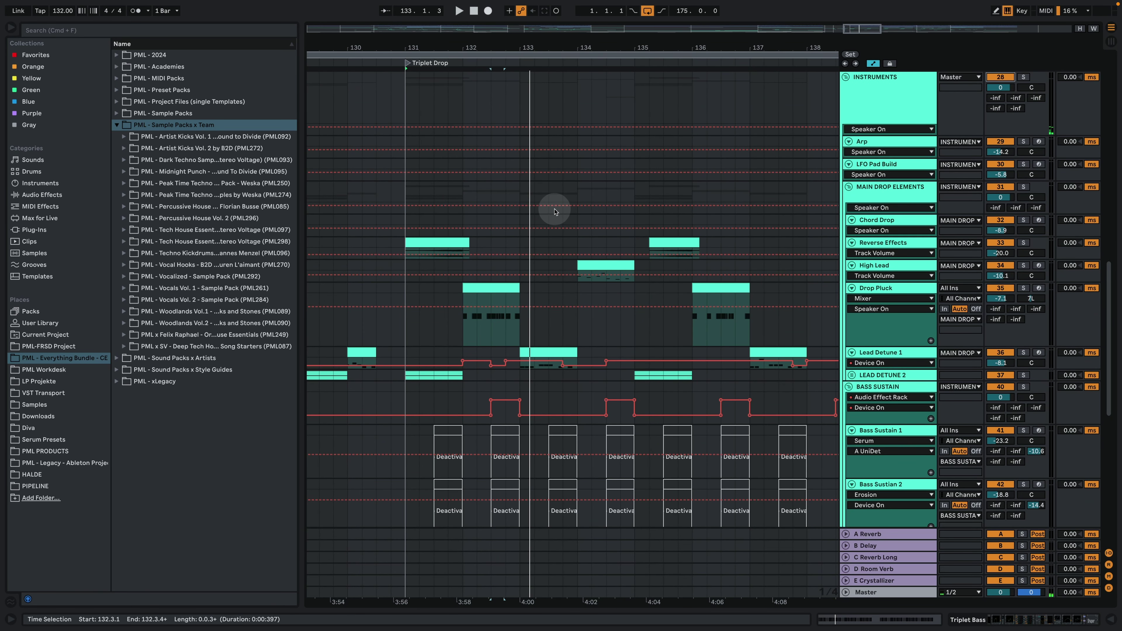
Select bars 131–135 across the drop tracks, then select the Reverse Effects clip.
{"action": "left_click_drag", "start_coordinate": [407, 186], "coordinate": [634, 354]}
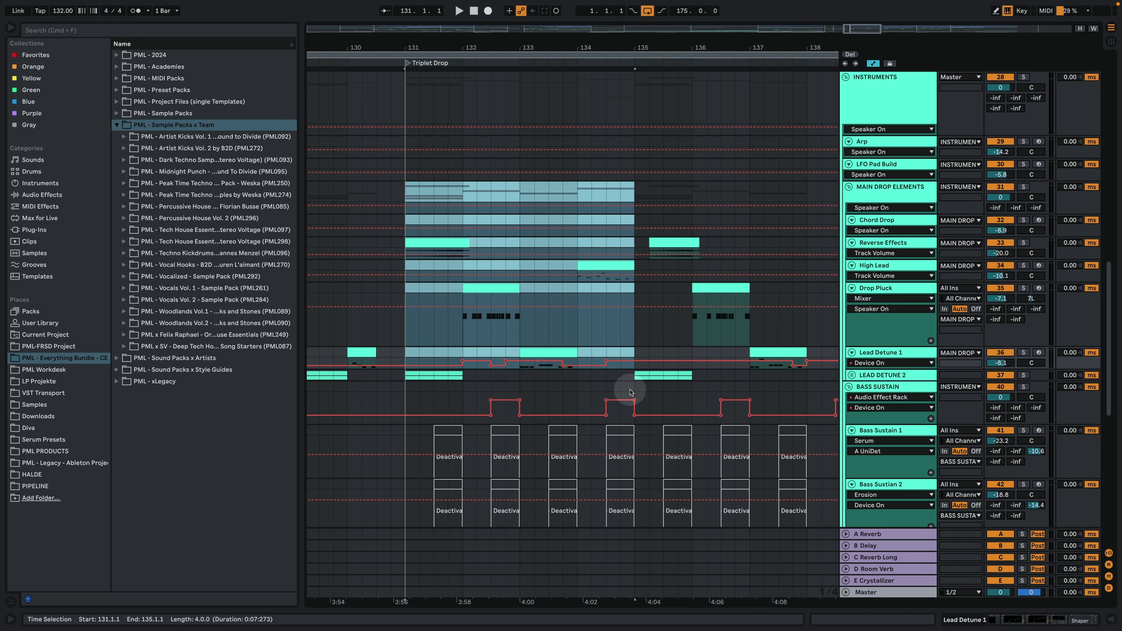
{"action": "left_click_drag", "start_coordinate": [630, 392], "coordinate": [406, 182]}
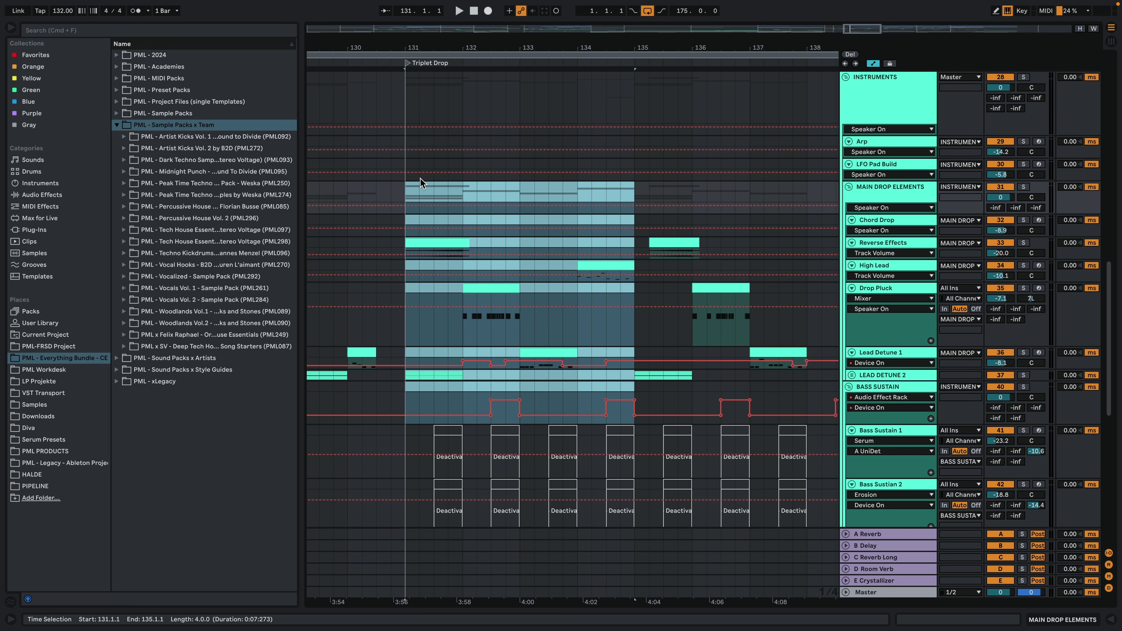
{"action": "left_click", "coordinate": [432, 242]}
Unfold and solo the LEAD DETUNE 2 group and play its Detune Lead 2 clip at bar 131.
{"action": "left_click", "coordinate": [851, 375]}
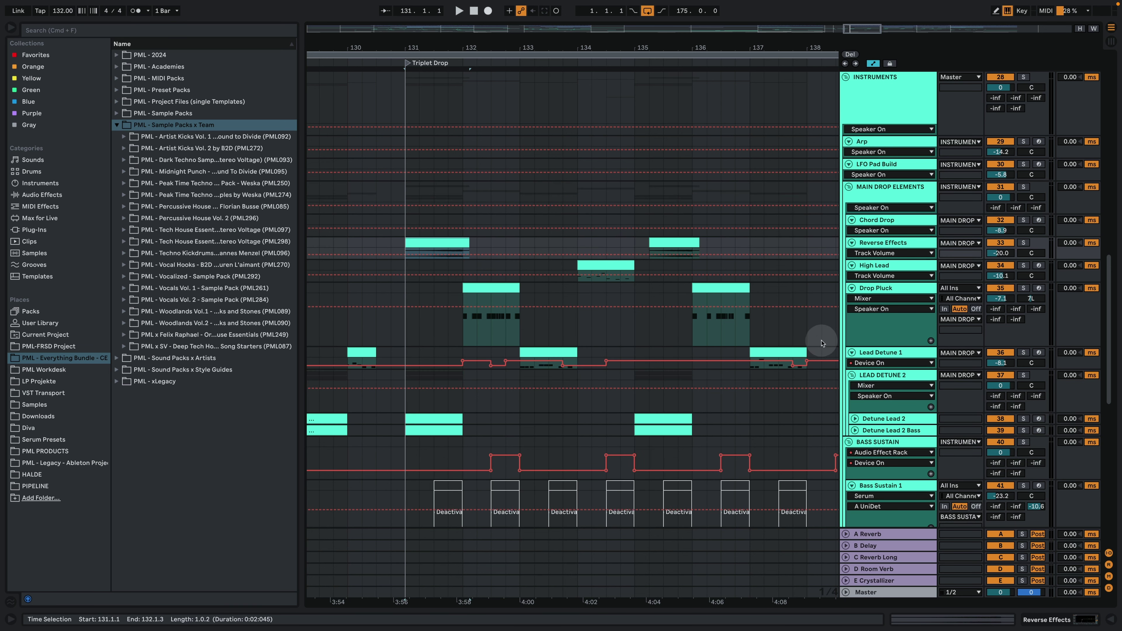
{"action": "scroll", "coordinate": [817, 266], "scroll_direction": "down", "scroll_amount": 3}
{"action": "left_click", "coordinate": [1023, 303]}
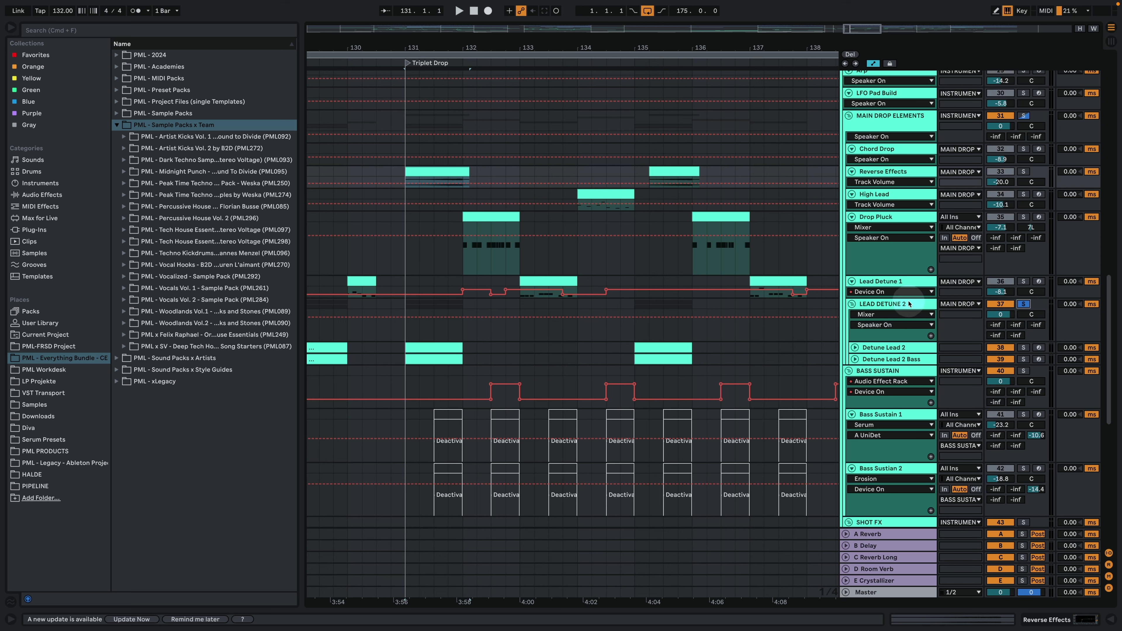
{"action": "left_click", "coordinate": [899, 303]}
{"action": "left_click", "coordinate": [399, 350]}
{"action": "key", "text": "space"}
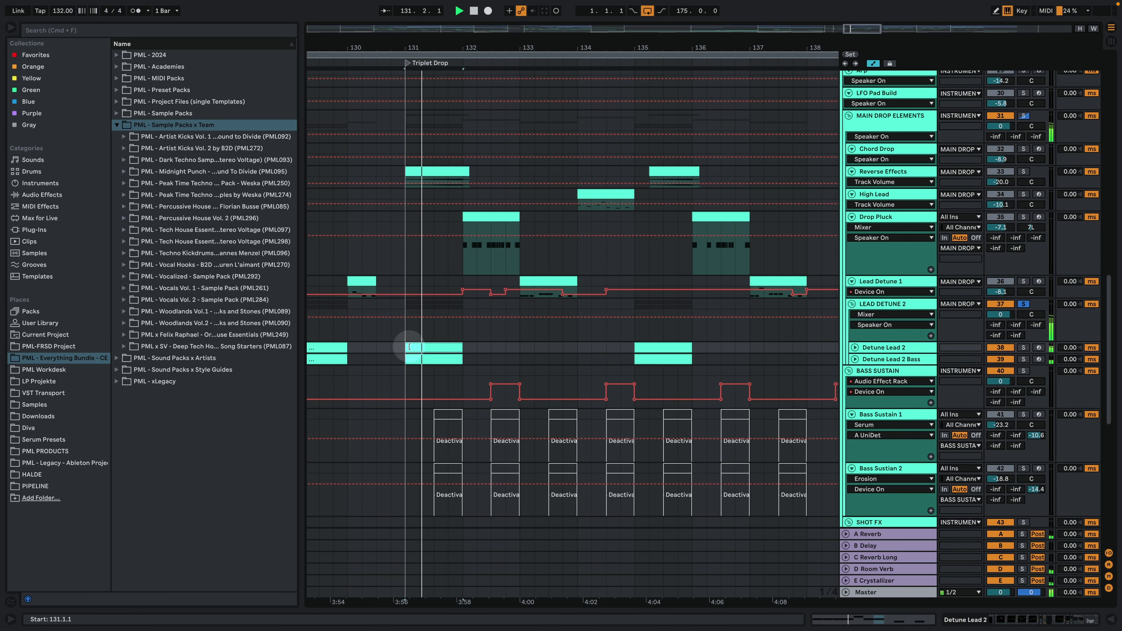
{"action": "left_click", "coordinate": [482, 341]}
{"action": "key", "text": "space"}
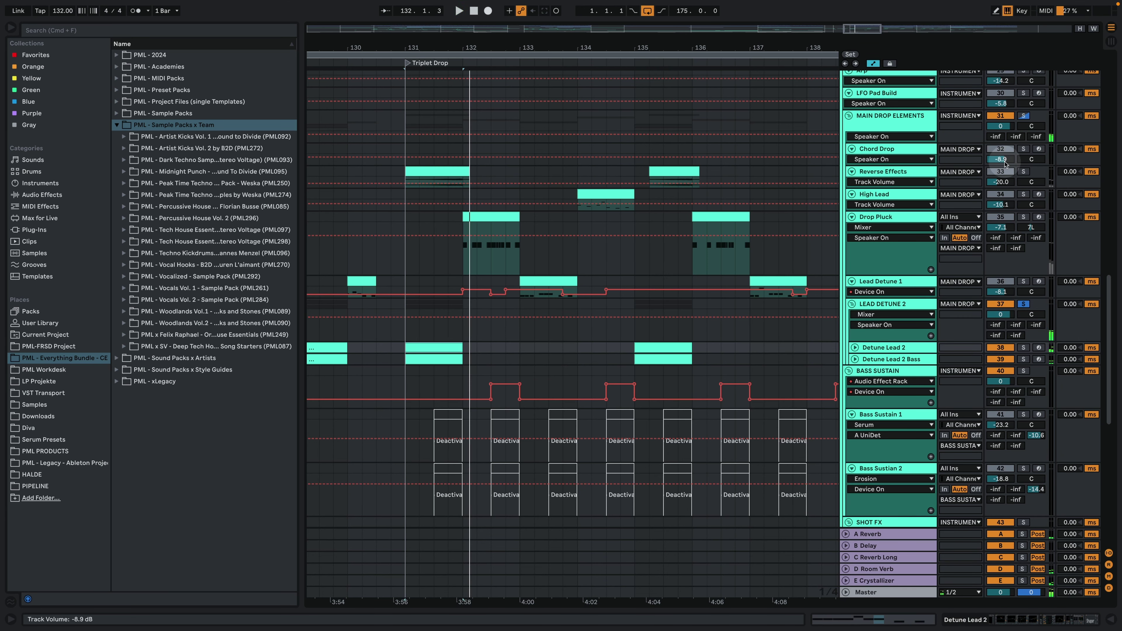
Solo and play the Drop Pluck clip at bar 132, then the Lead Detune 1 clip at bar 133.
{"action": "left_click", "coordinate": [1023, 216]}
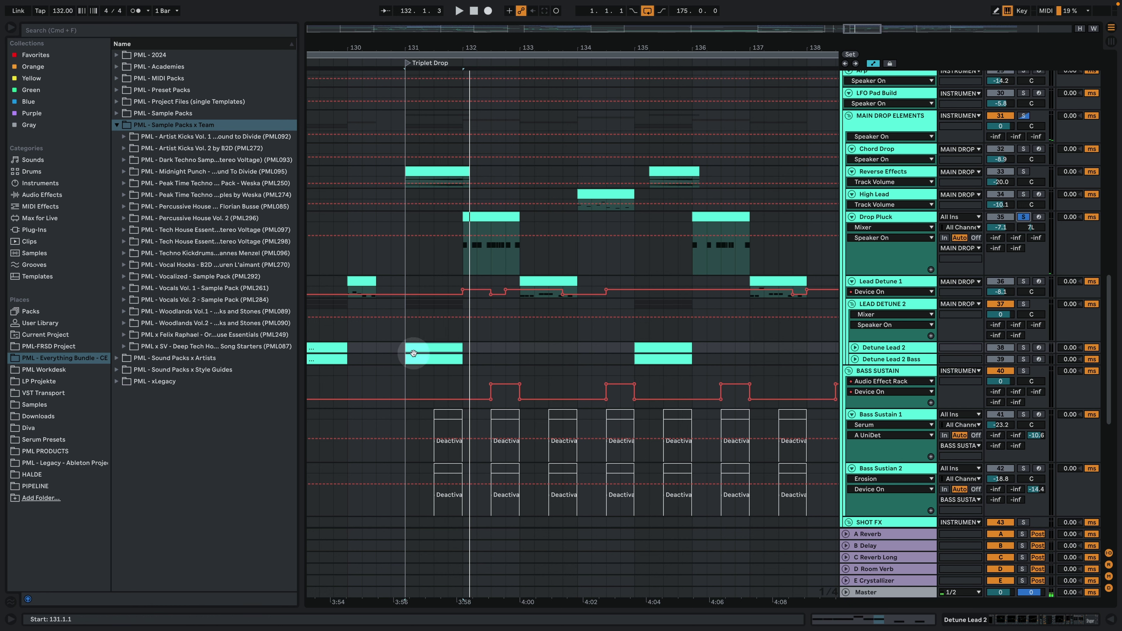
{"action": "left_click", "coordinate": [479, 216]}
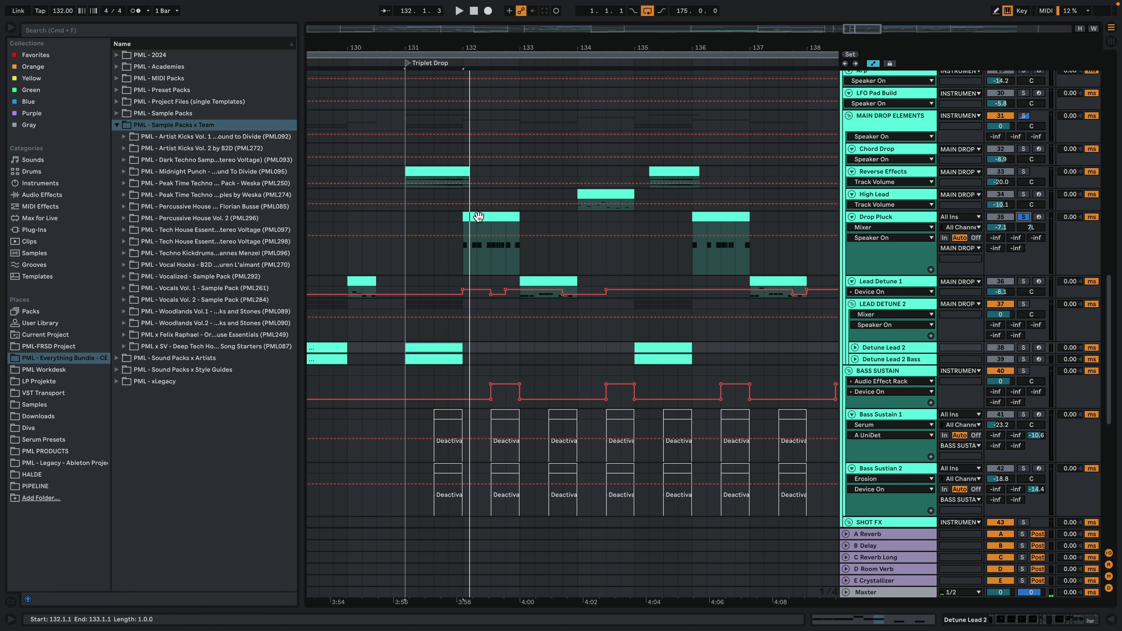
{"action": "key", "text": "space"}
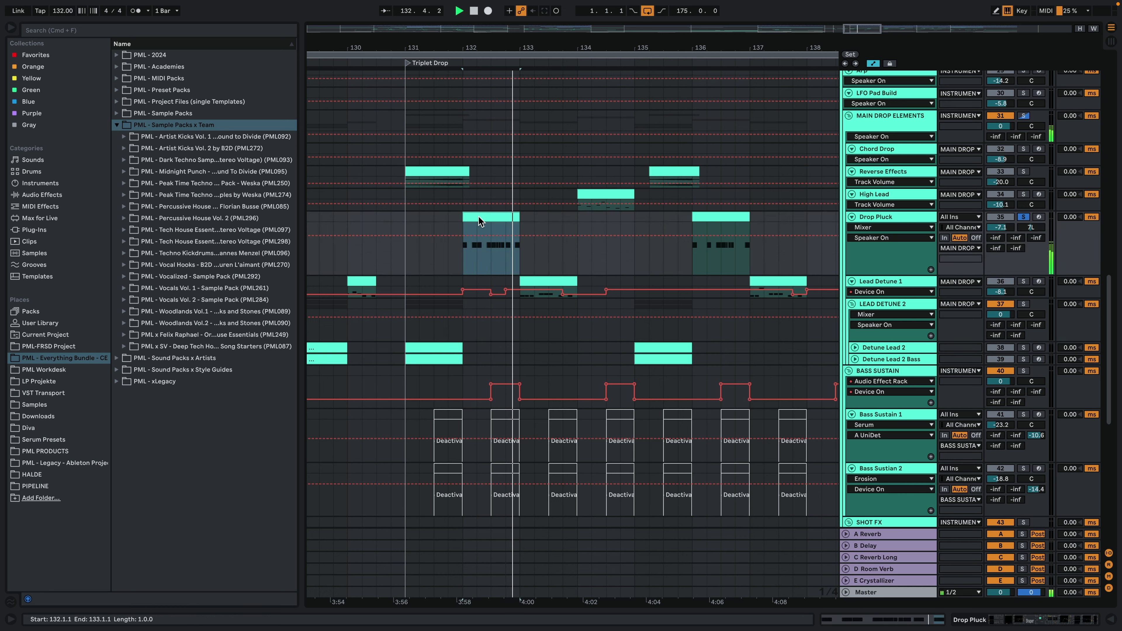
{"action": "key", "text": "space"}
{"action": "left_click", "coordinate": [533, 283]}
{"action": "left_click", "coordinate": [1022, 282]}
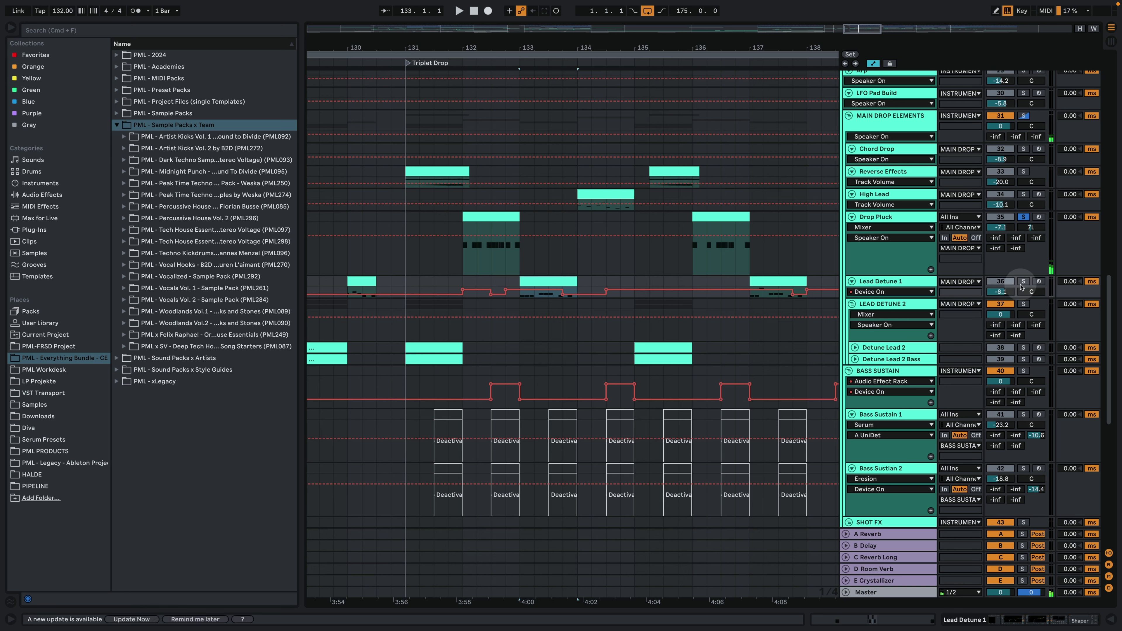
{"action": "key", "text": "space"}
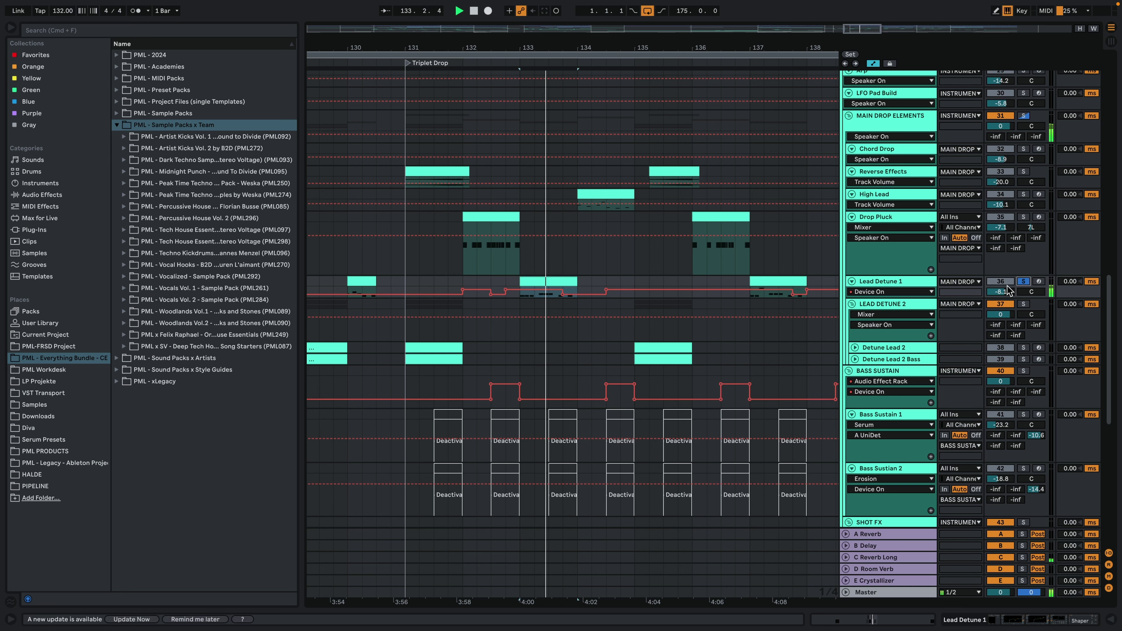
{"action": "key", "text": "space"}
Solo and play the High Lead clip at bar 134, unsolo it, and enlarge the Reverse Effects lane.
{"action": "left_click", "coordinate": [1022, 195]}
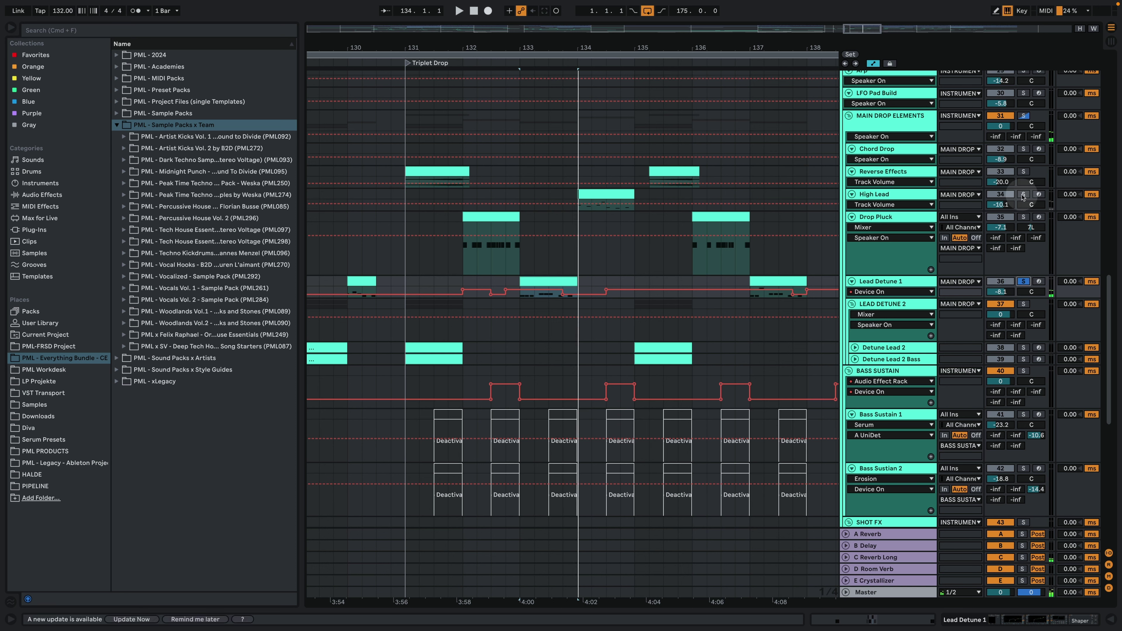
{"action": "left_click", "coordinate": [601, 193]}
{"action": "key", "text": "space"}
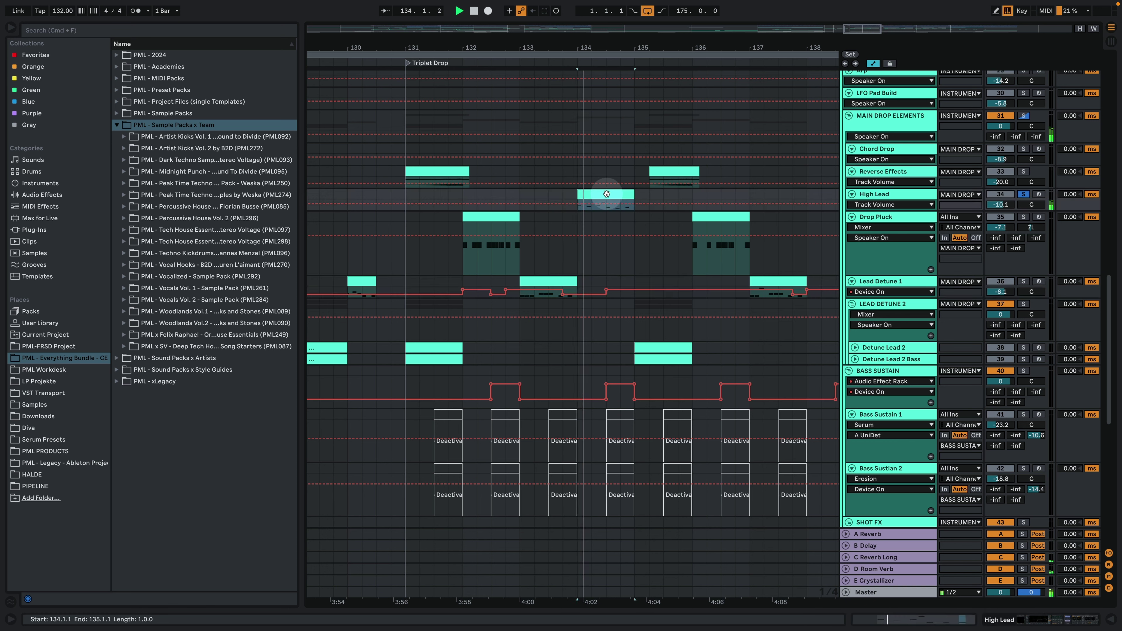
{"action": "key", "text": "space"}
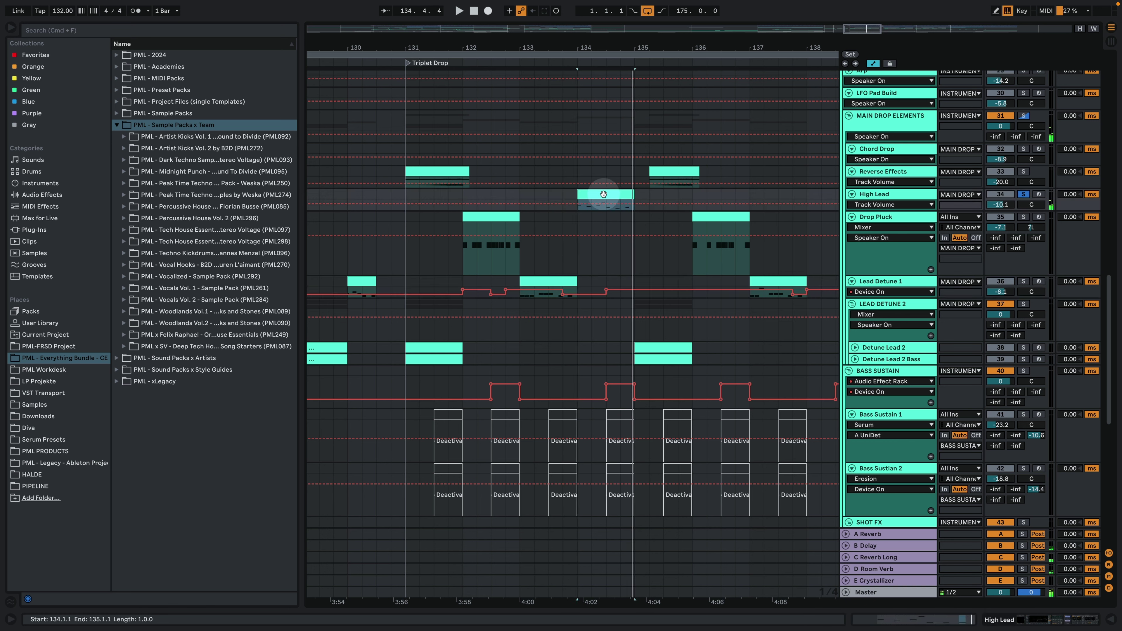
{"action": "left_click", "coordinate": [1015, 194]}
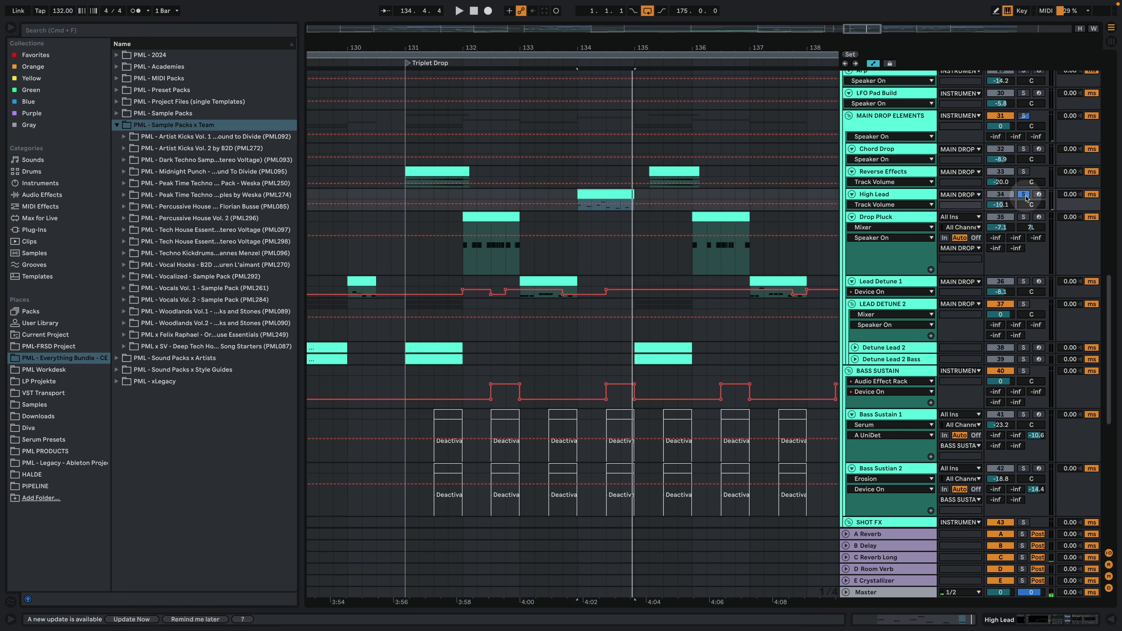
{"action": "left_click", "coordinate": [1024, 197]}
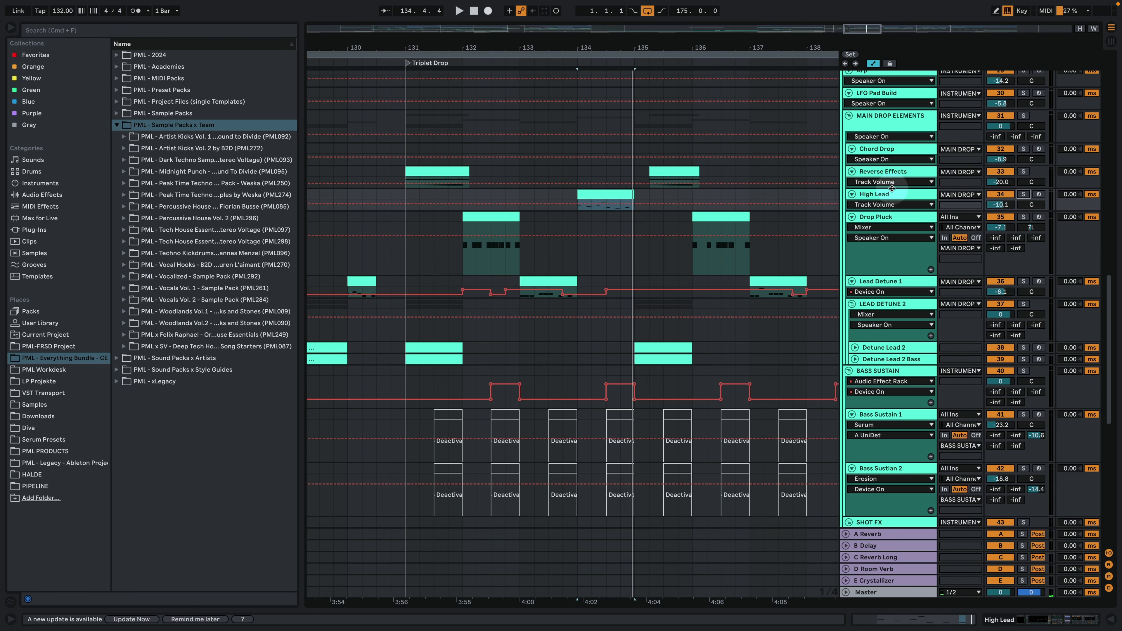
{"action": "left_click_drag", "start_coordinate": [892, 187], "coordinate": [893, 219]}
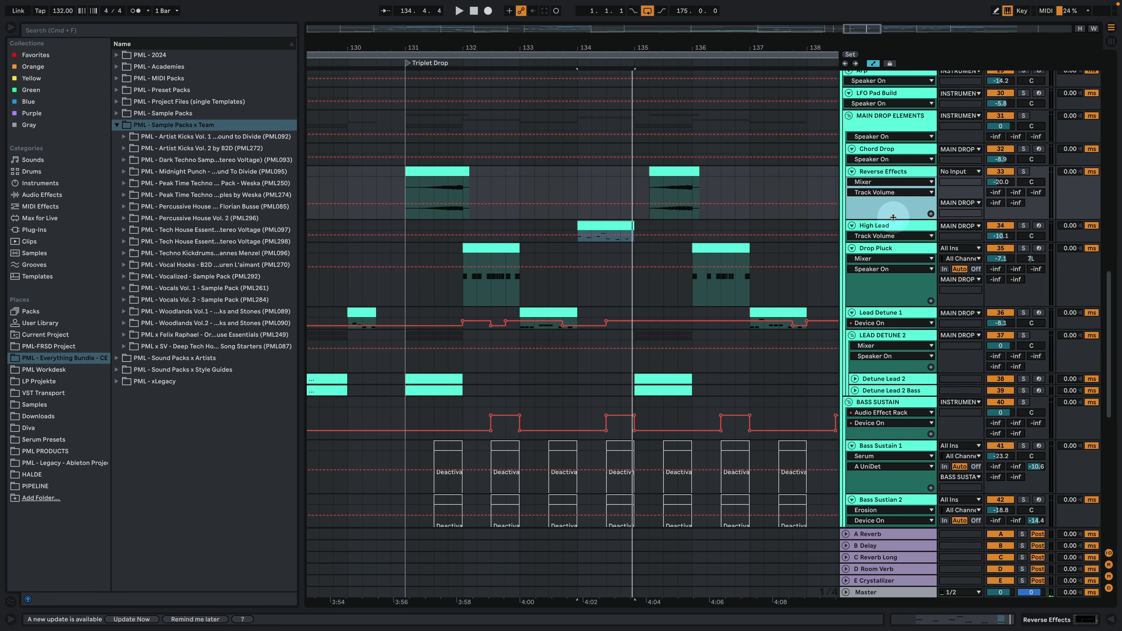
Solo the Reverse Effects track and play it twice from bar 131.
{"action": "left_click", "coordinate": [412, 190]}
{"action": "left_click", "coordinate": [1023, 172]}
{"action": "key", "text": "space"}
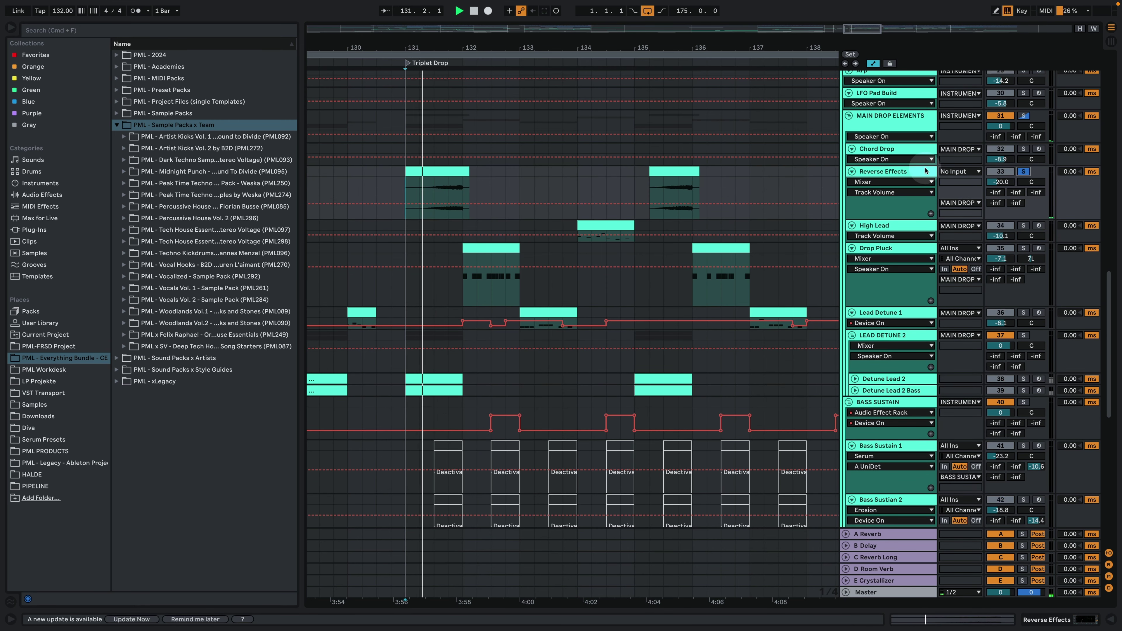
{"action": "key", "text": "space"}
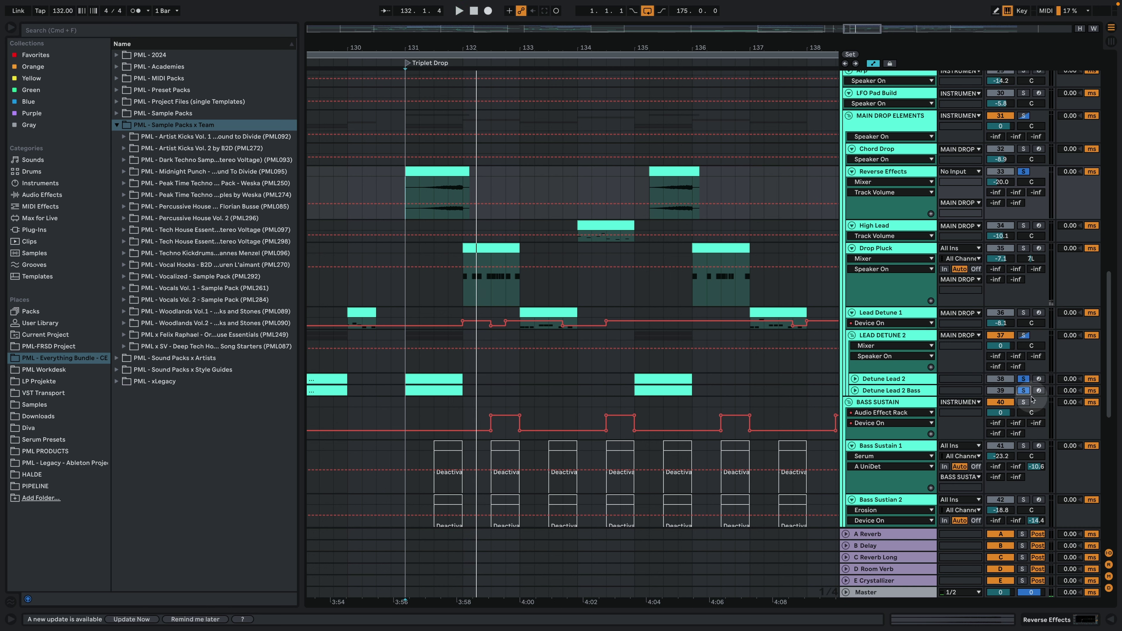
{"action": "key", "text": "space"}
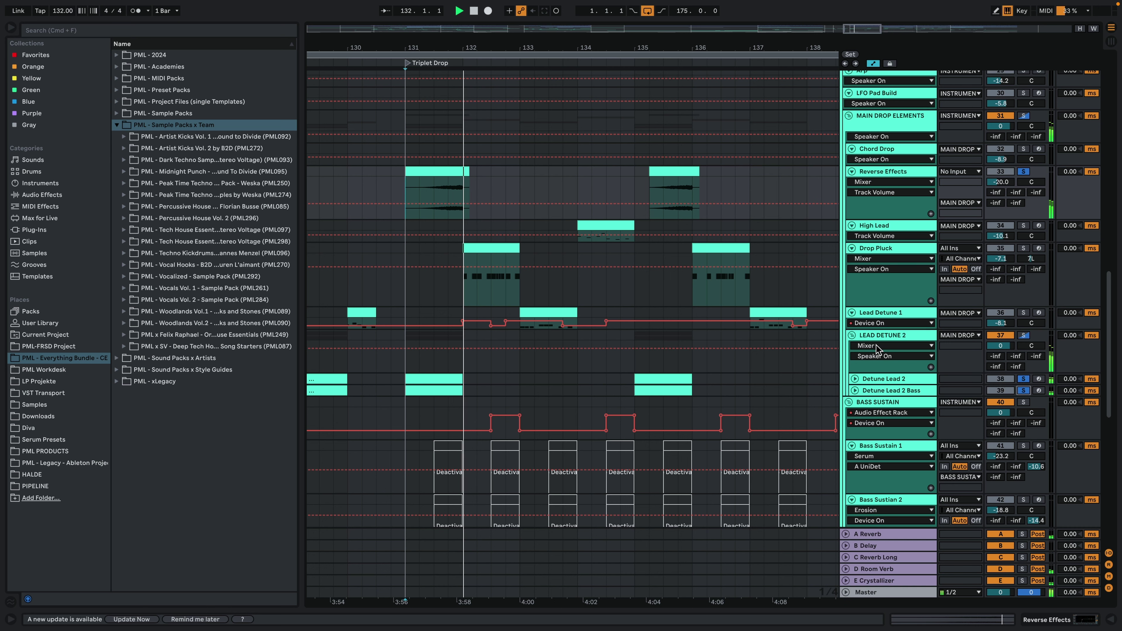
{"action": "key", "text": "space"}
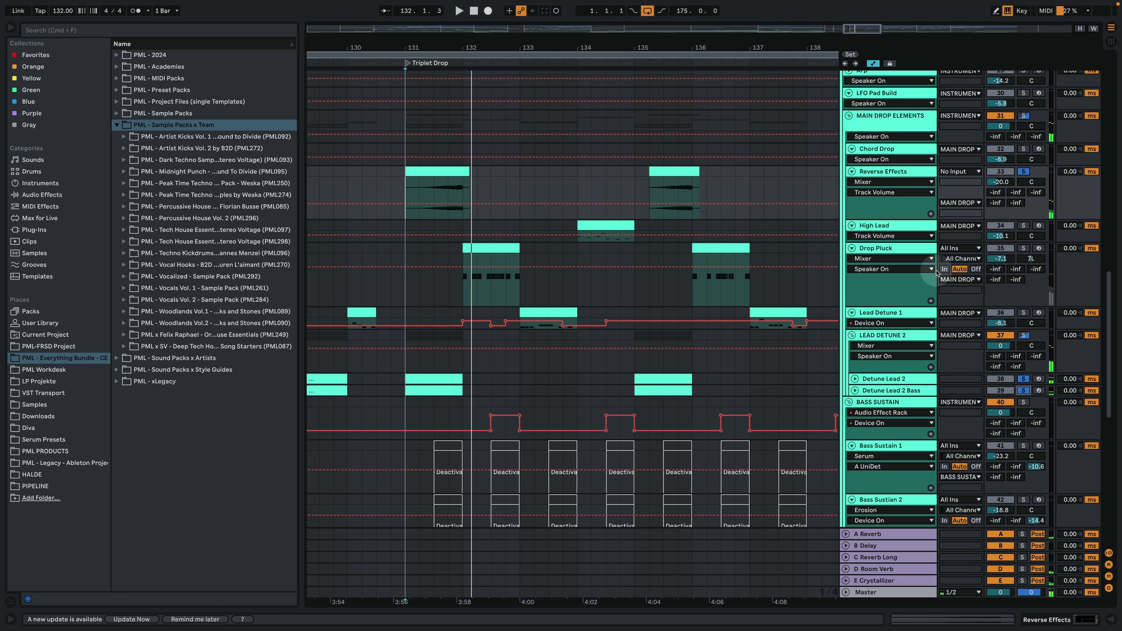
Solo Drop Pluck from bar 132, add Reverse Effects to the solo, and set the start to 131.3.1.
{"action": "left_click", "coordinate": [448, 193]}
{"action": "left_click", "coordinate": [488, 266]}
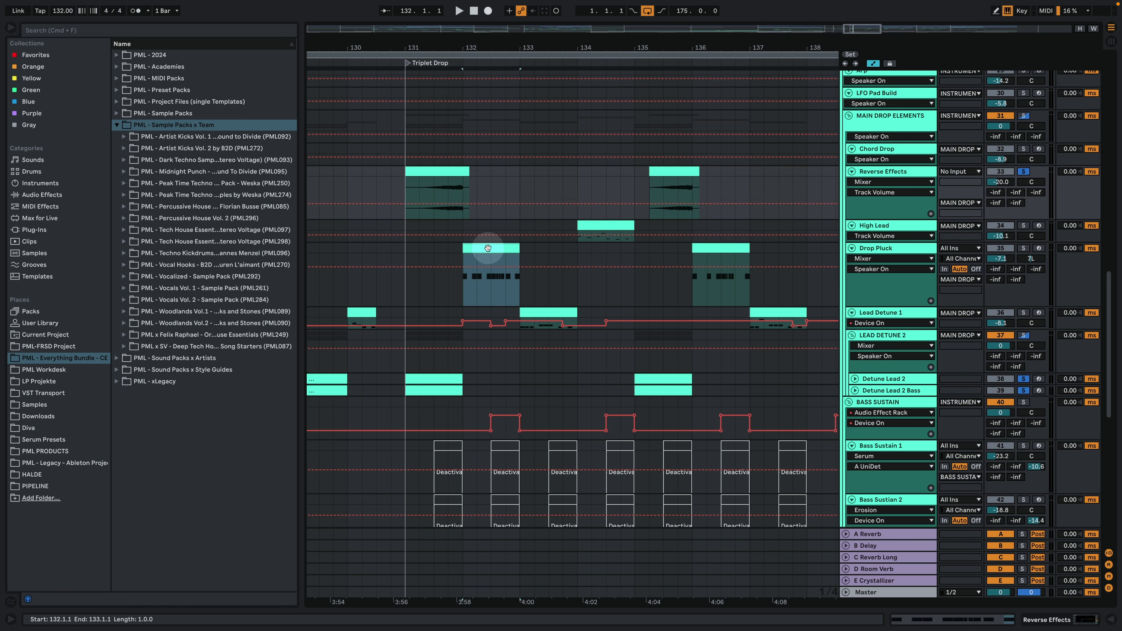
{"action": "left_click", "coordinate": [1024, 248]}
{"action": "key", "text": "space"}
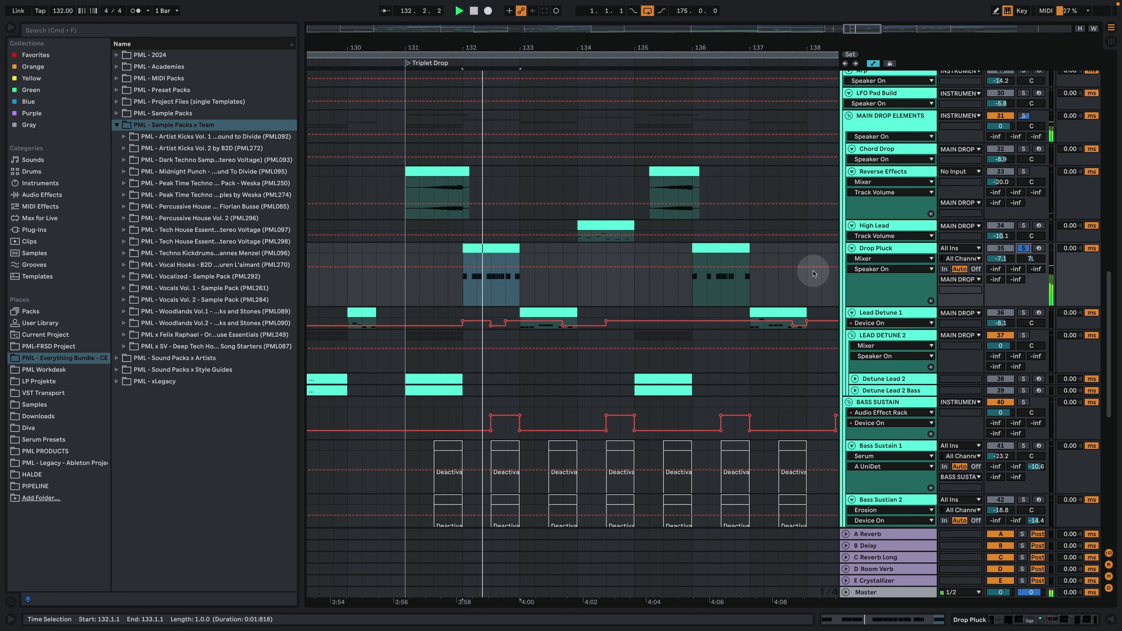
{"action": "left_click", "coordinate": [1023, 171], "text": "super"}
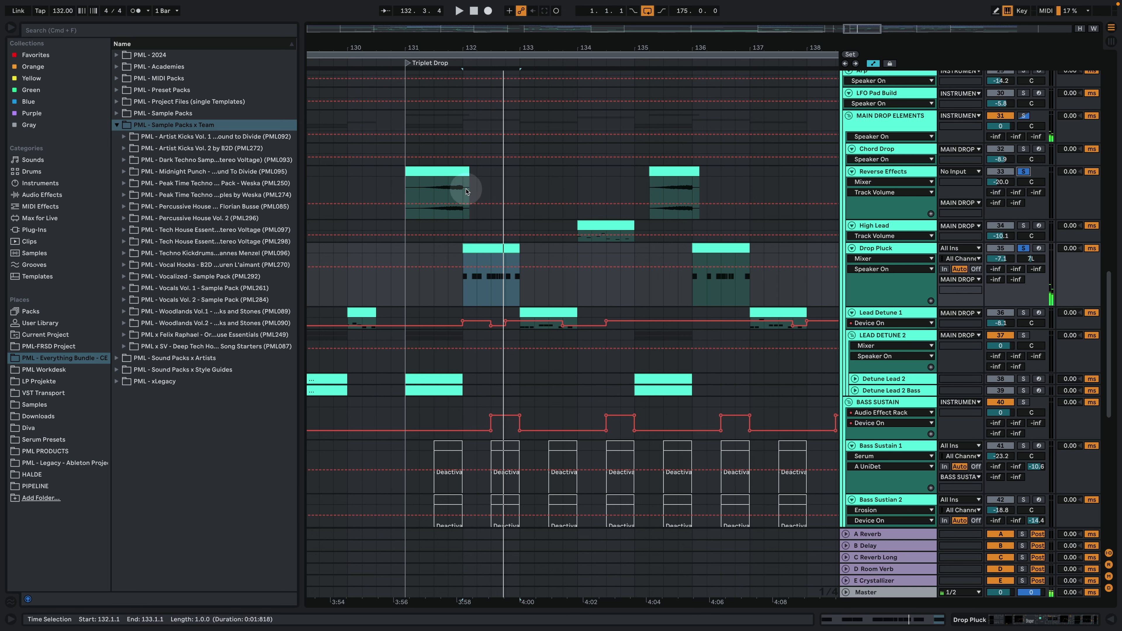
{"action": "left_click", "coordinate": [432, 186]}
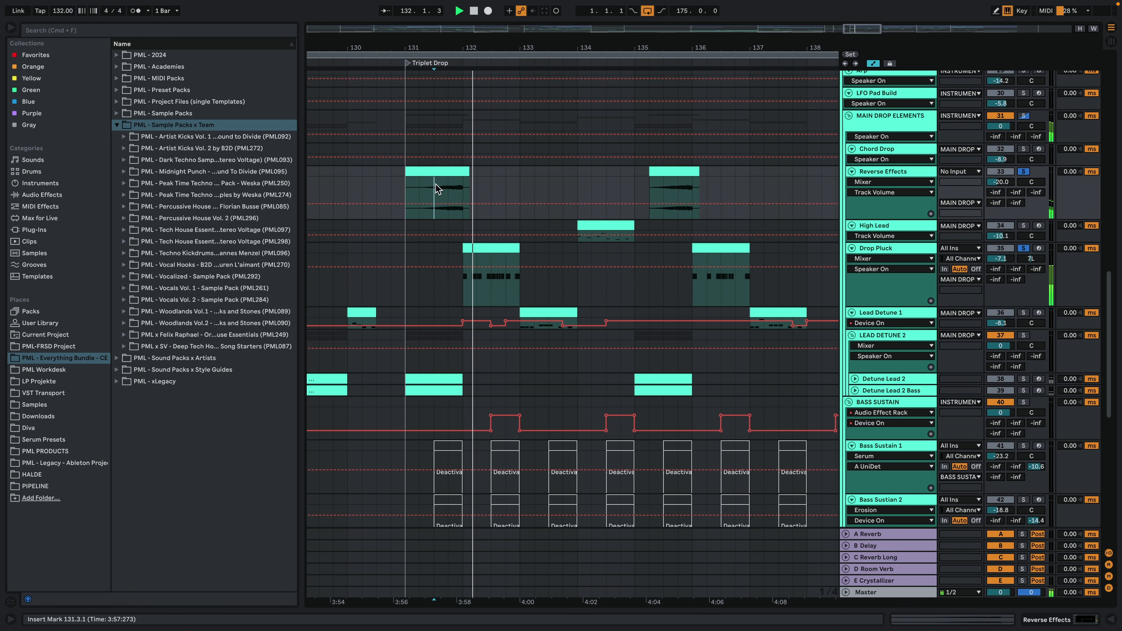
{"action": "key", "text": "space"}
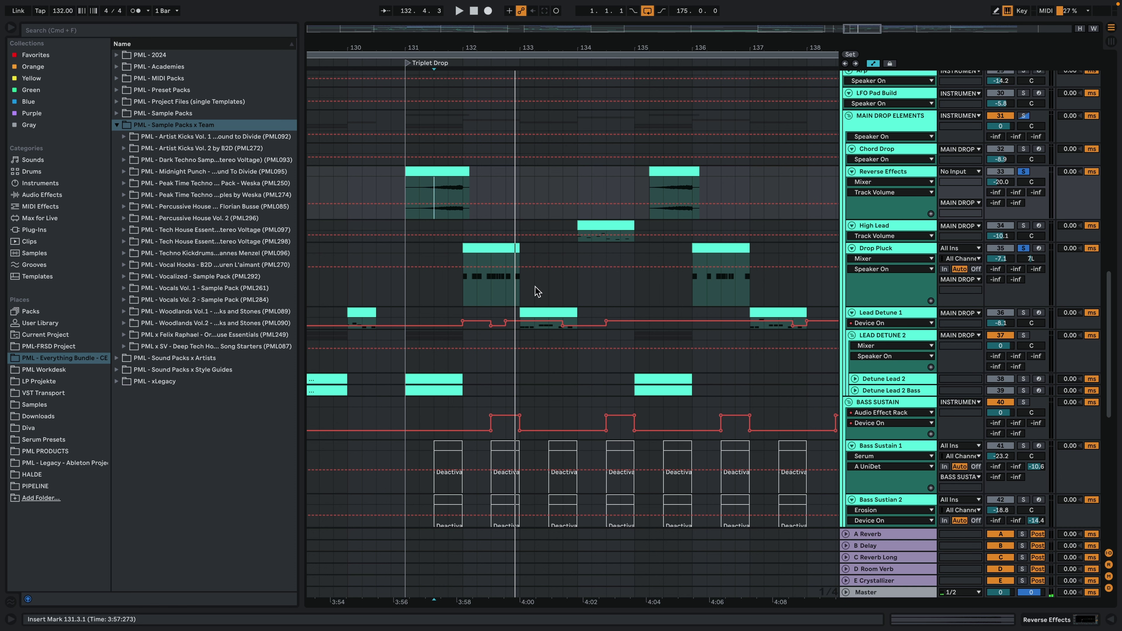
Replay the pair from 131.3.1, inspect the Reverse Effects volume automation, and unfold Detune Lead 2.
{"action": "key", "text": "space"}
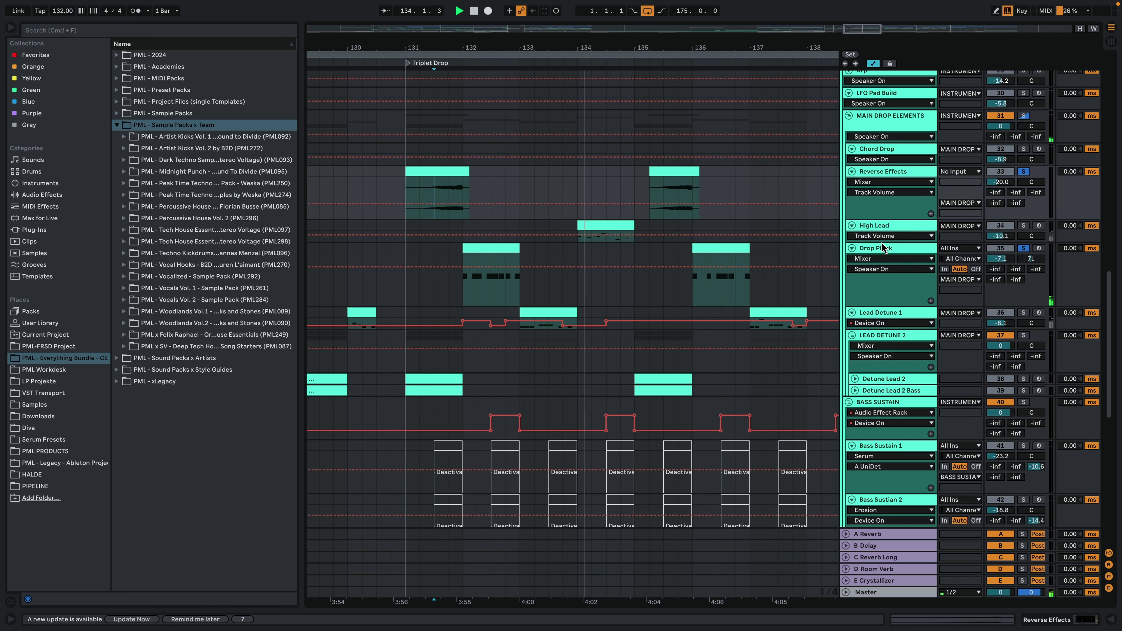
{"action": "key", "text": "space"}
{"action": "left_click", "coordinate": [442, 181]}
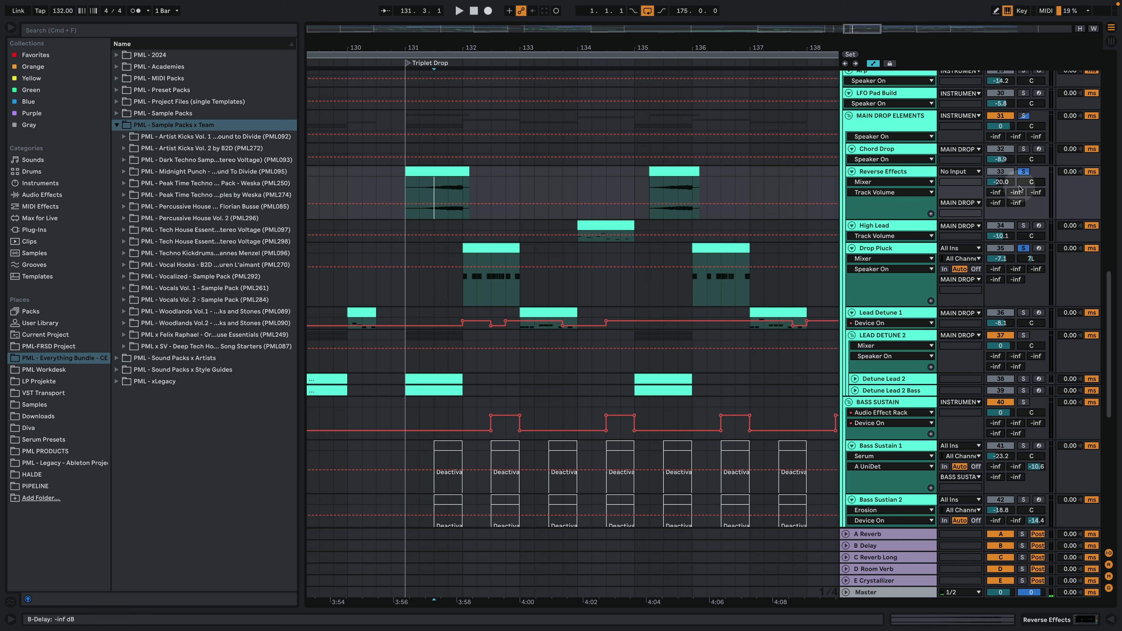
{"action": "key", "text": "space"}
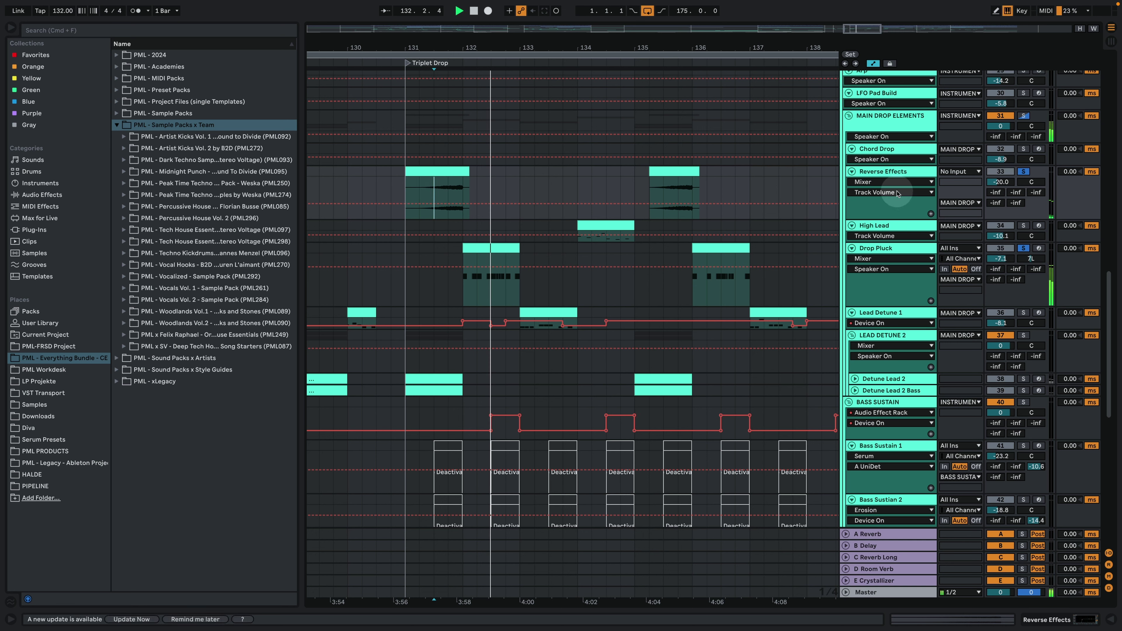
{"action": "key", "text": "space"}
{"action": "left_click", "coordinate": [737, 204]}
{"action": "left_click", "coordinate": [737, 204]}
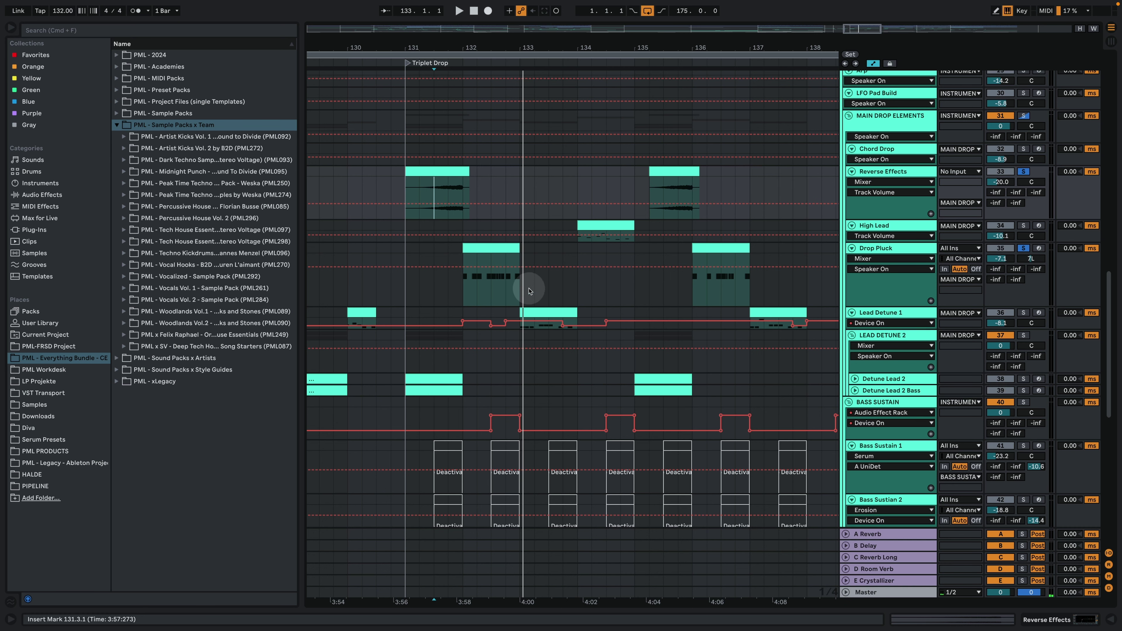
{"action": "left_click", "coordinate": [856, 379]}
Solo and play Detune Lead 2, view its clip's notes in the piano roll, then bring up its Serum synth.
{"action": "left_click", "coordinate": [435, 389]}
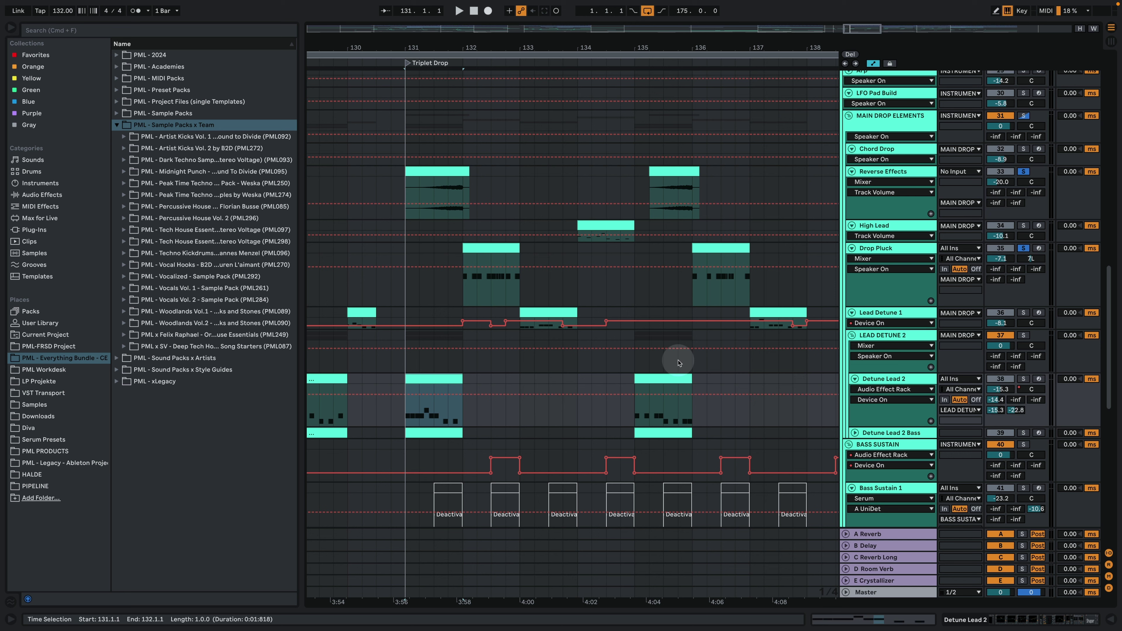
{"action": "left_click", "coordinate": [1023, 379]}
{"action": "key", "text": "space"}
{"action": "double_click", "coordinate": [443, 381]}
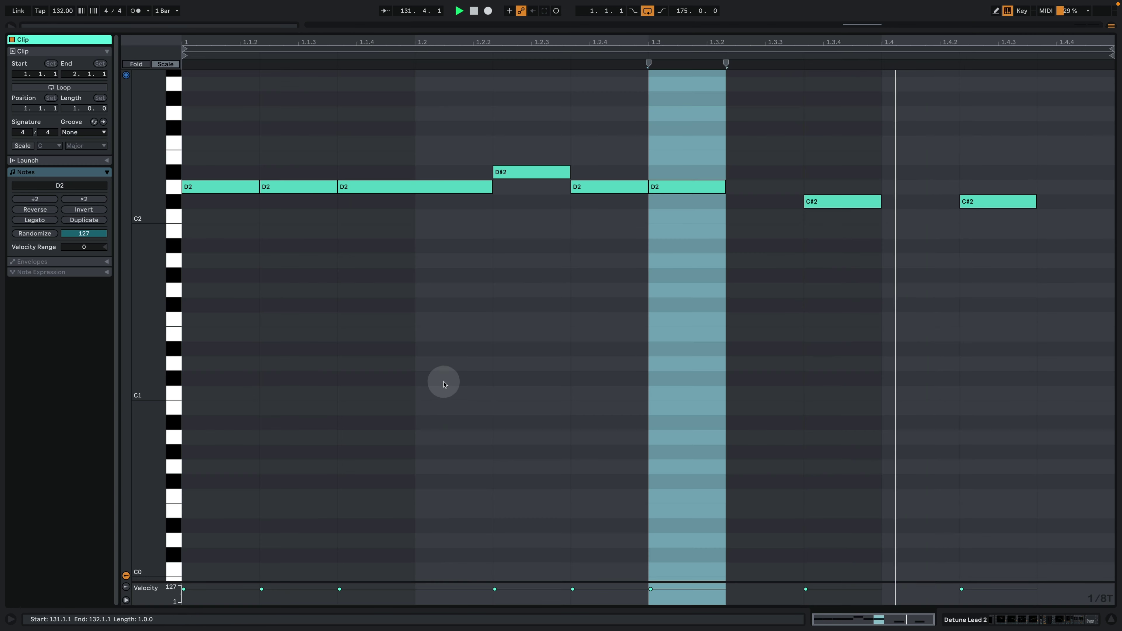
{"action": "key", "text": "space"}
{"action": "key", "text": "space"}
{"action": "left_click", "coordinate": [491, 280]}
{"action": "scroll", "coordinate": [508, 305], "scroll_direction": "up", "scroll_amount": 2}
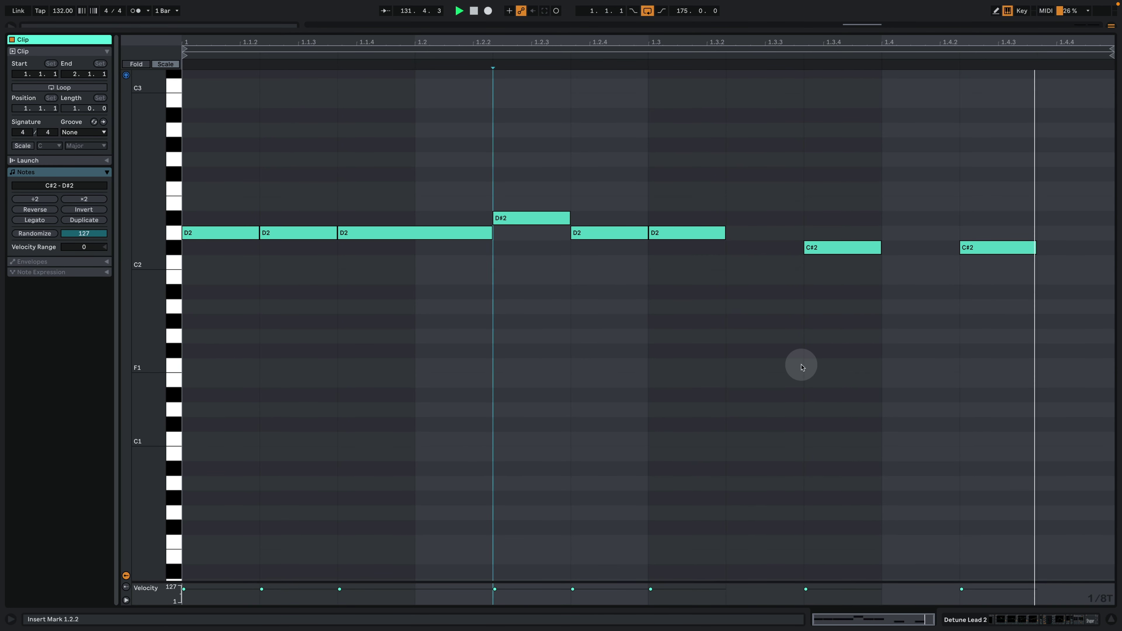
{"action": "key", "text": "space"}
{"action": "key", "text": "space"}
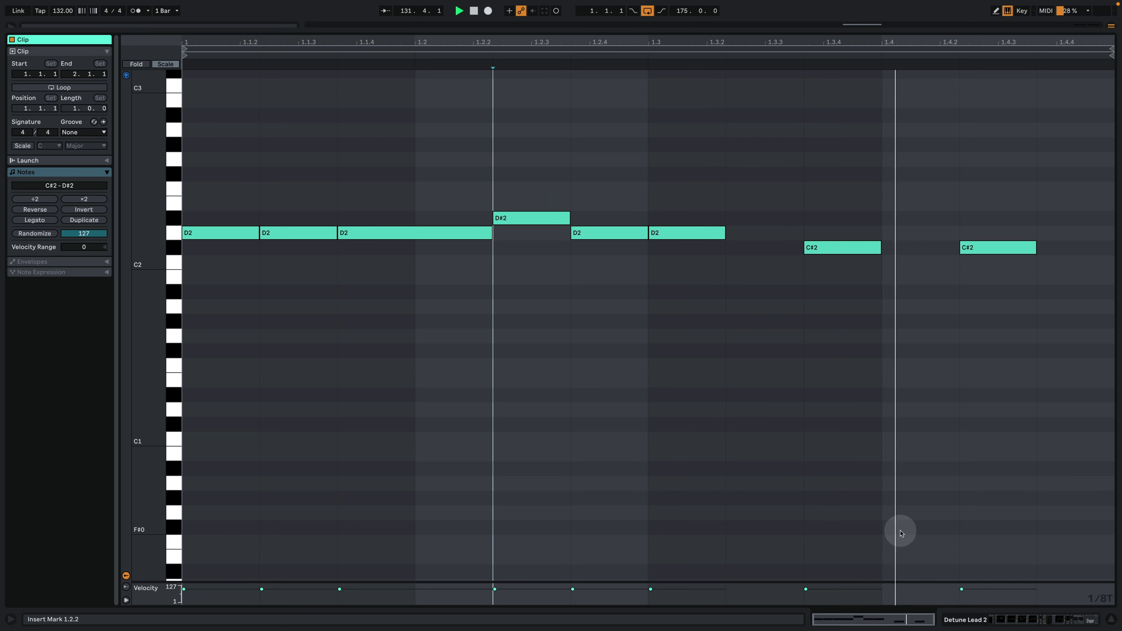
{"action": "left_click", "coordinate": [1000, 621]}
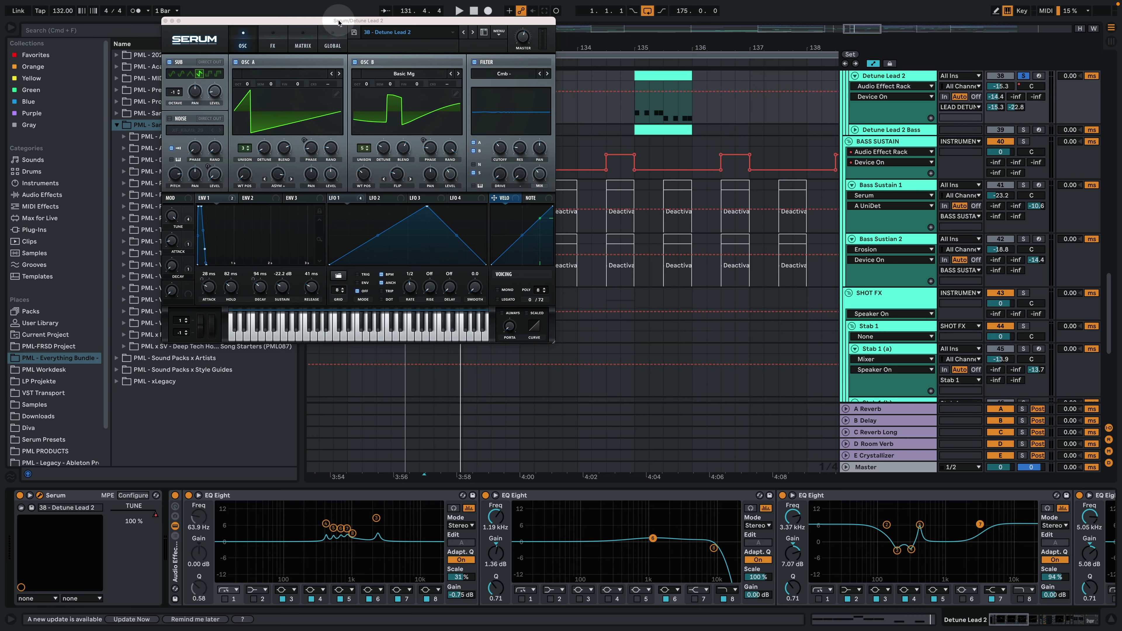
Move the Serum window down, keep OSC A's warp mode on Asym +, and raise OSC A's warp to about 39%.
{"action": "left_click_drag", "start_coordinate": [339, 22], "coordinate": [308, 103]}
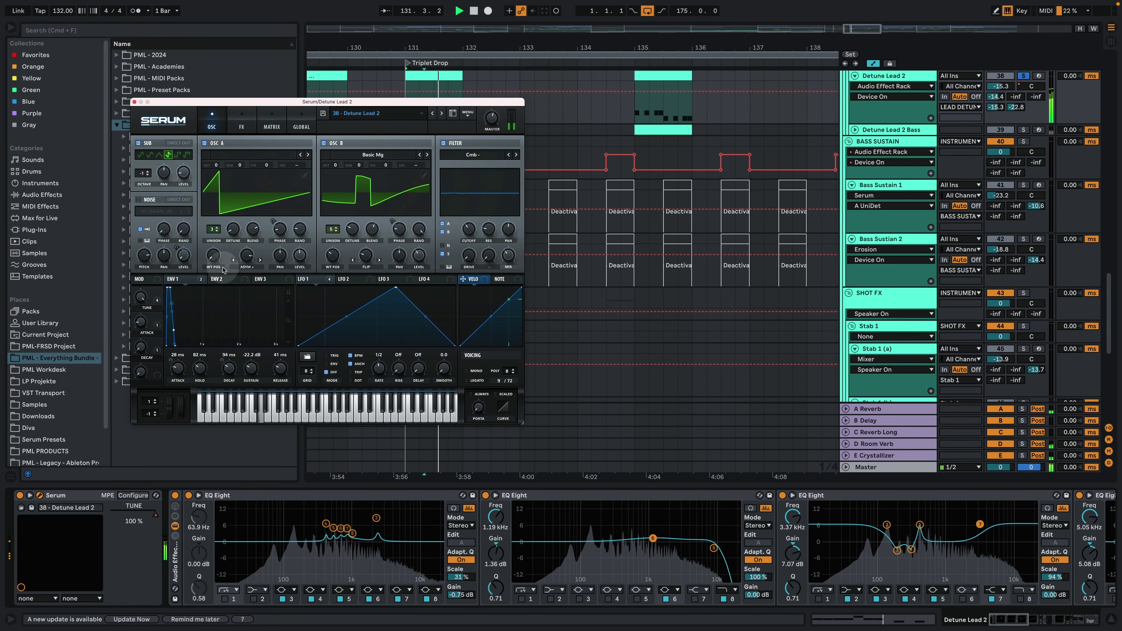
{"action": "left_click", "coordinate": [250, 260]}
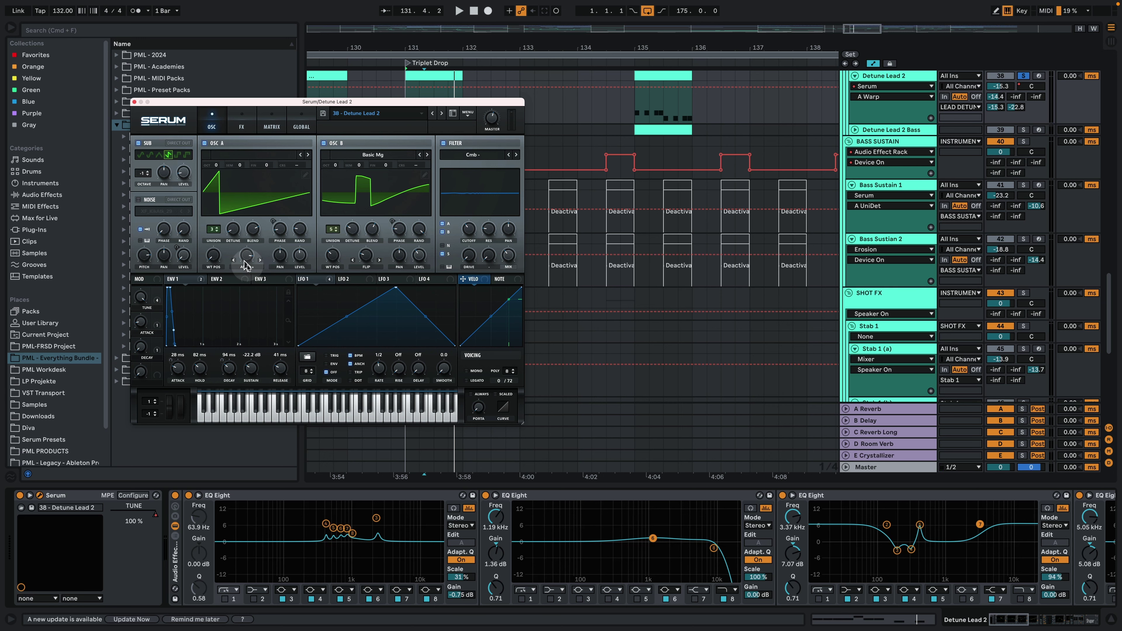
{"action": "left_click", "coordinate": [251, 271]}
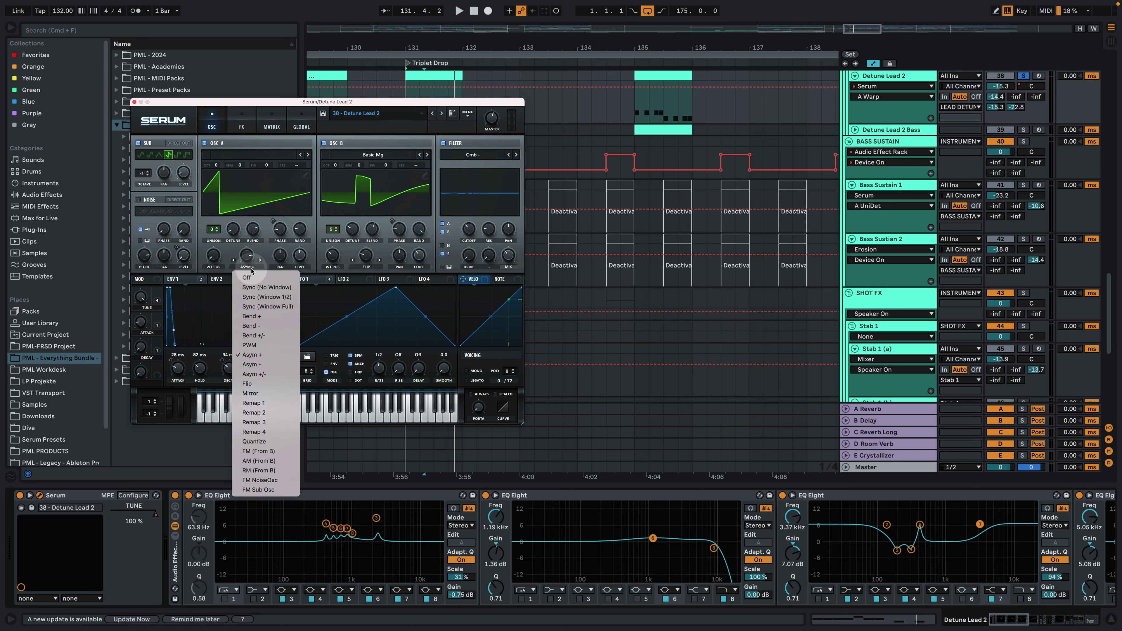
{"action": "left_click", "coordinate": [271, 358]}
{"action": "left_click", "coordinate": [274, 171]}
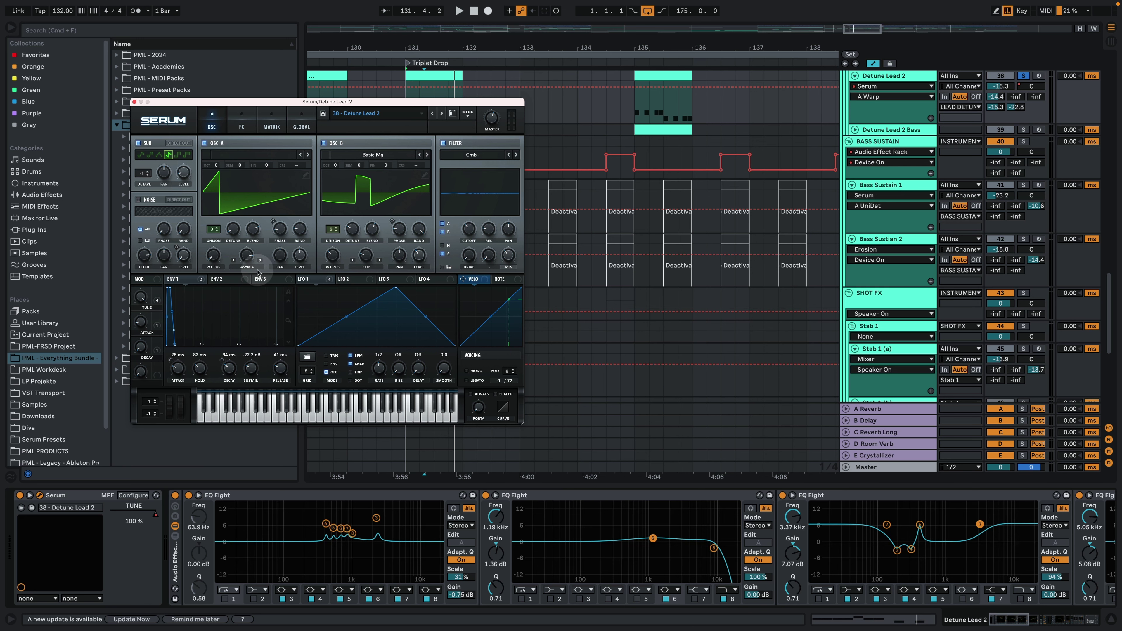
{"action": "key", "text": "space"}
{"action": "mouse_move", "coordinate": [248, 259]}
{"action": "left_mouse_down"}
{"action": "mouse_move", "coordinate": [260, 315]}
{"action": "mouse_move", "coordinate": [249, 247]}
{"action": "left_mouse_up"}
{"action": "key", "text": "space"}
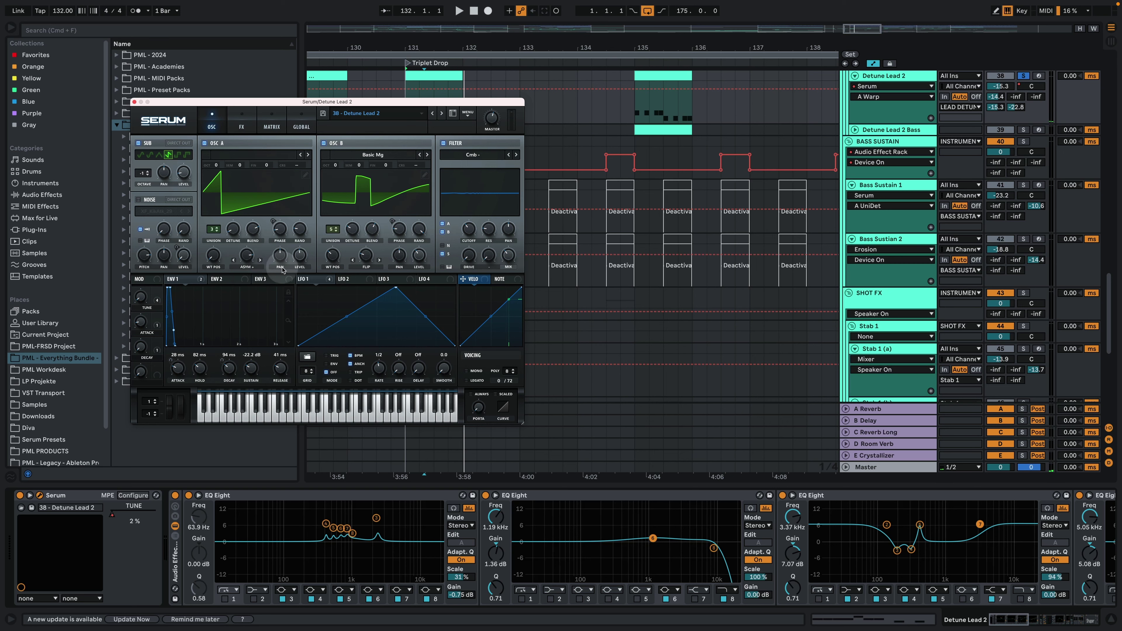
Audition the lead and adjust OSC B's warp amount, raising then lowering it.
{"action": "key", "text": "space"}
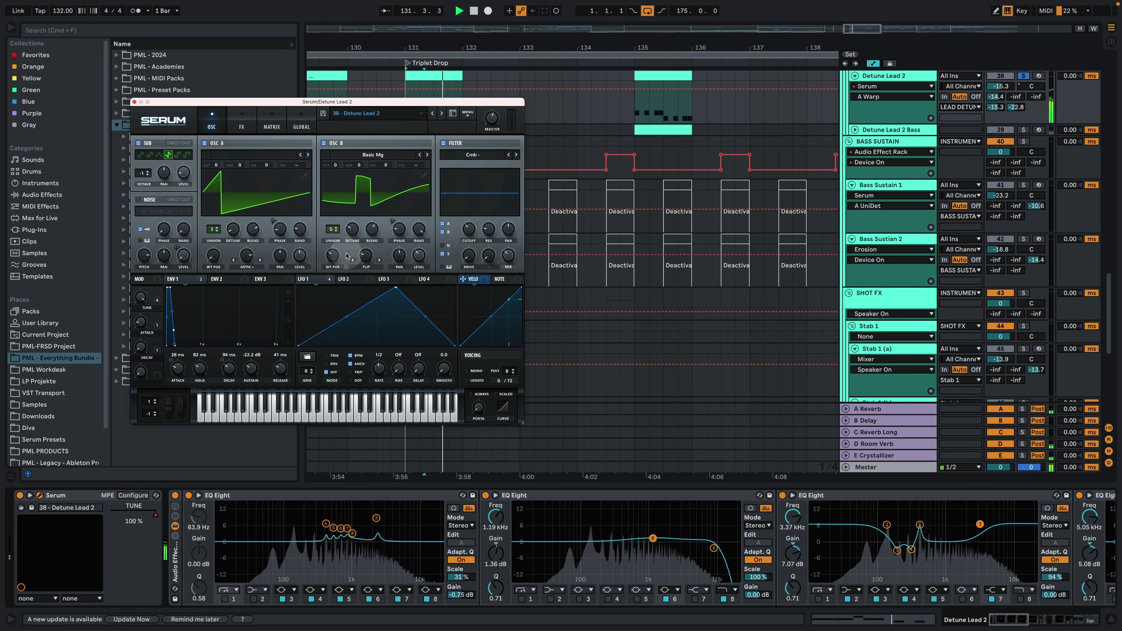
{"action": "key", "text": "space"}
{"action": "left_click", "coordinate": [370, 257]}
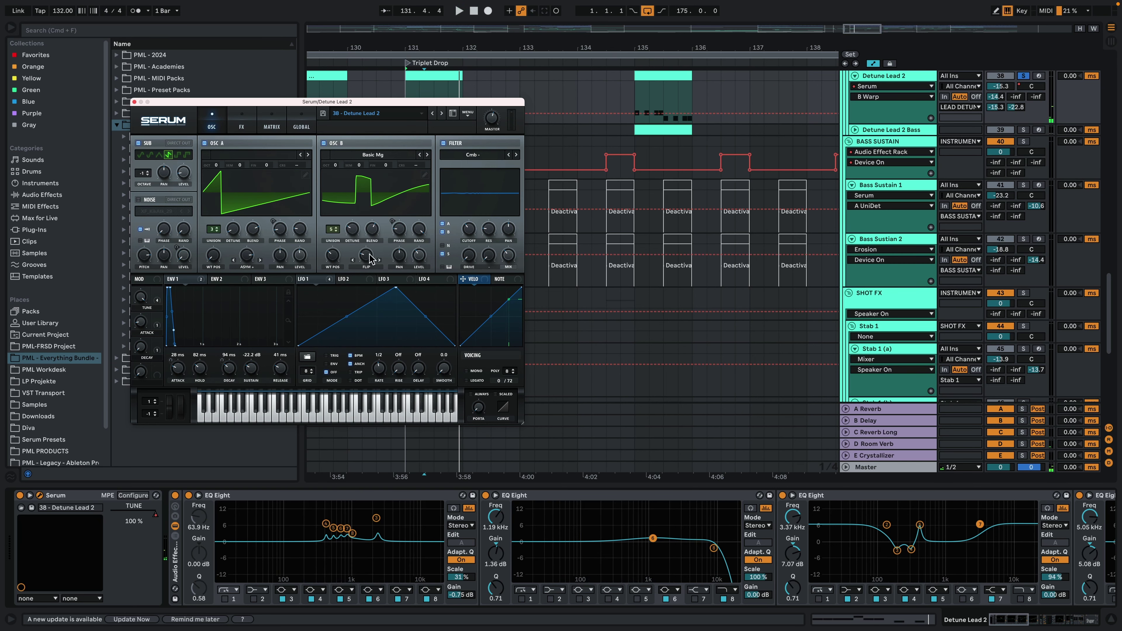
{"action": "left_click_drag", "start_coordinate": [369, 259], "coordinate": [370, 239]}
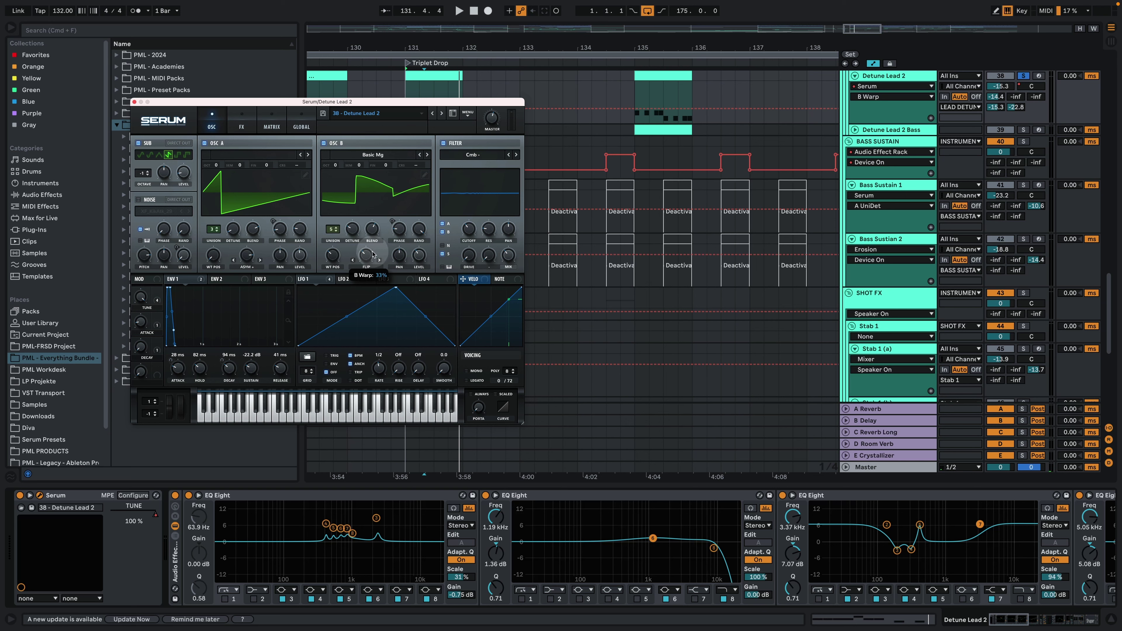
{"action": "left_click_drag", "start_coordinate": [374, 230], "coordinate": [374, 259]}
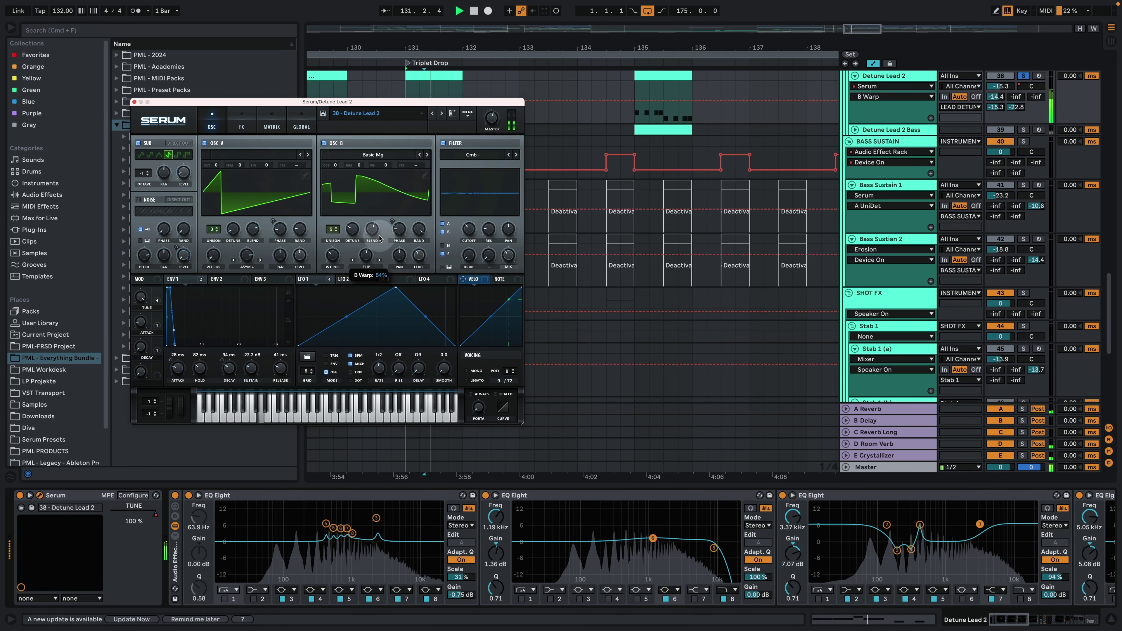
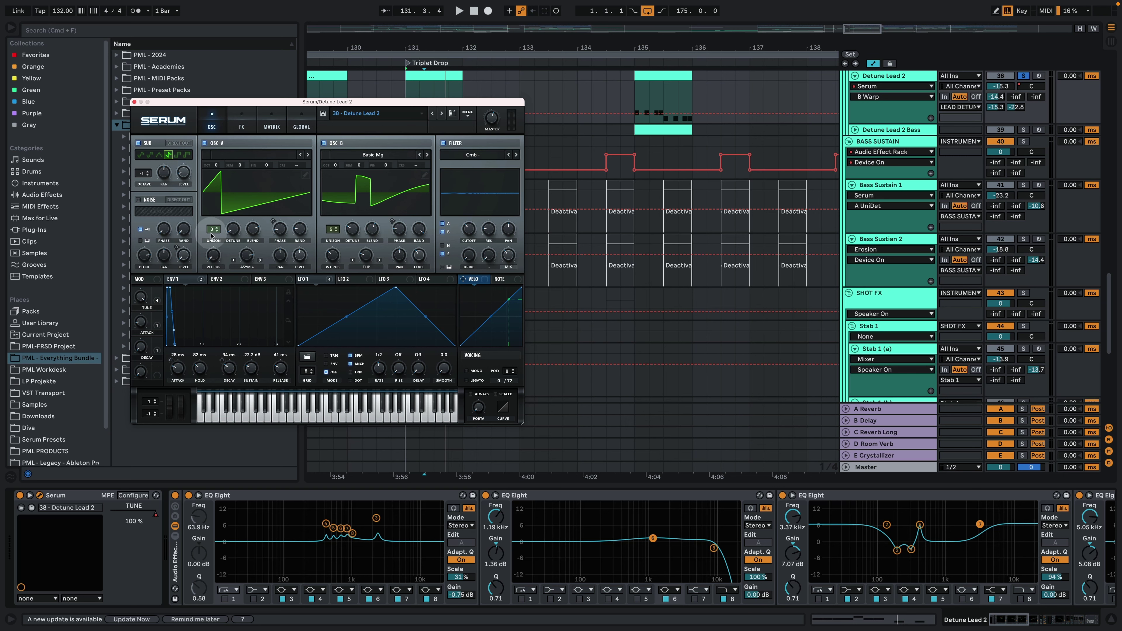
Show Serum's FX page for Detune Lead 2, scrolled down to the Compressor, Filter, EQ and Reverb modules, auditioning the lead.
{"action": "left_click", "coordinate": [241, 118]}
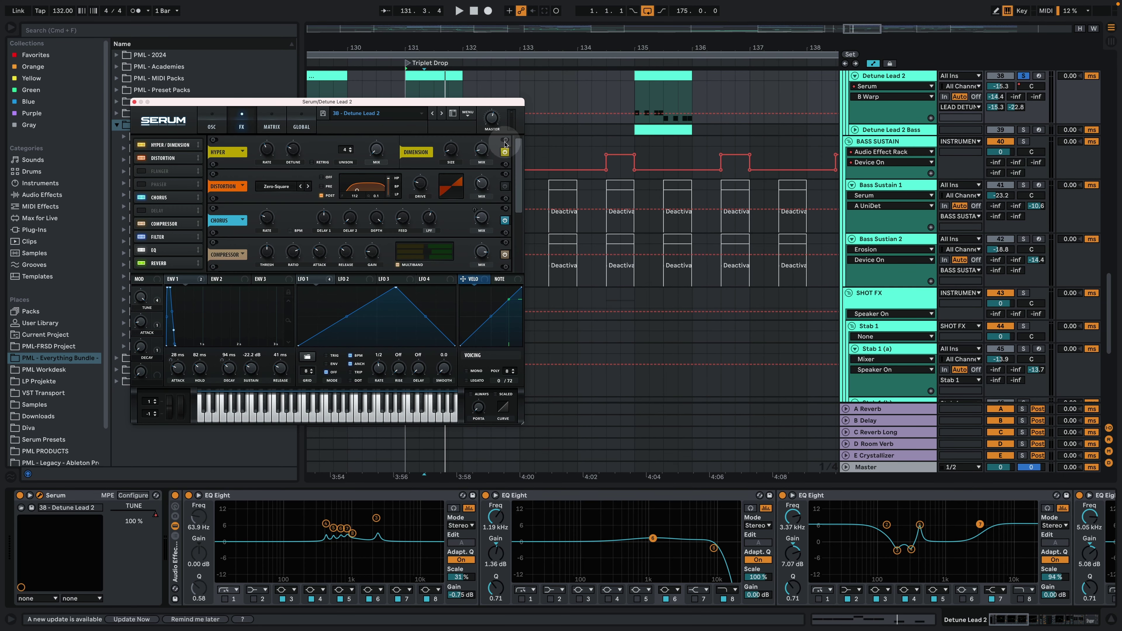
{"action": "left_click_drag", "start_coordinate": [518, 186], "coordinate": [519, 224]}
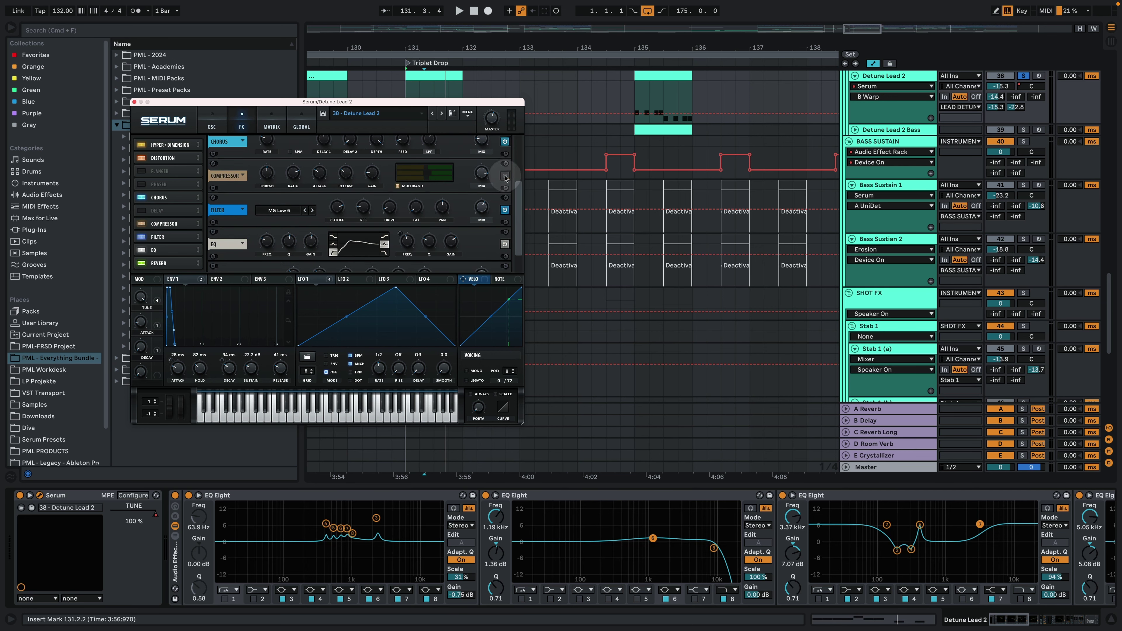
{"action": "key", "text": "space"}
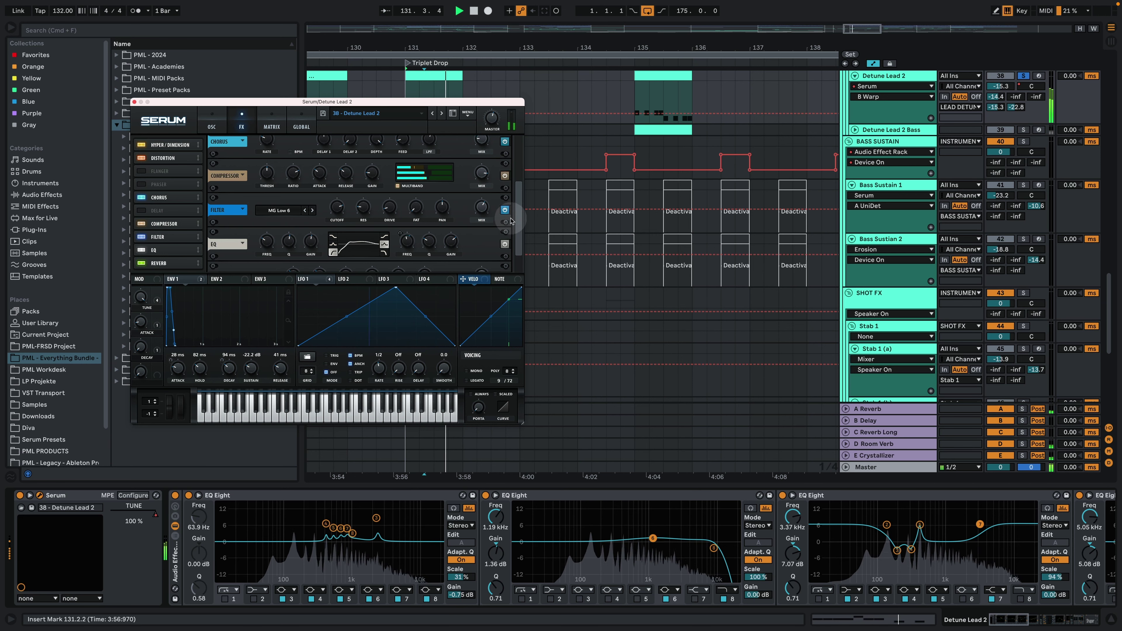
{"action": "left_click_drag", "start_coordinate": [518, 208], "coordinate": [518, 227]}
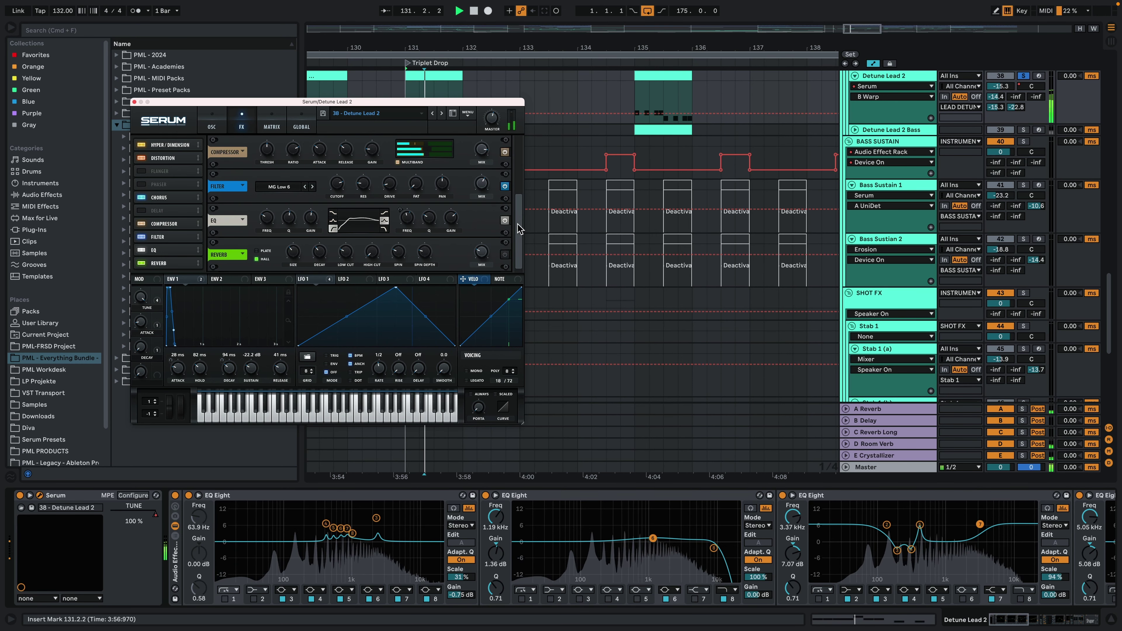
{"action": "key", "text": "space"}
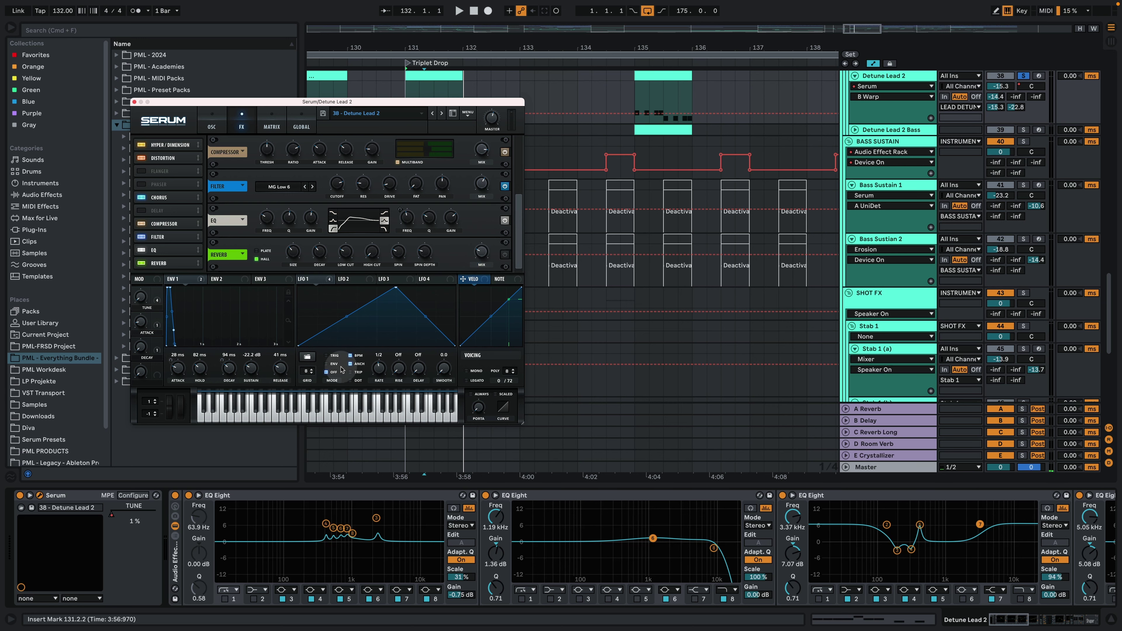
Close Serum, scroll the device chain and collapse an EQ Eight to reveal the later stages.
{"action": "left_click", "coordinate": [134, 102]}
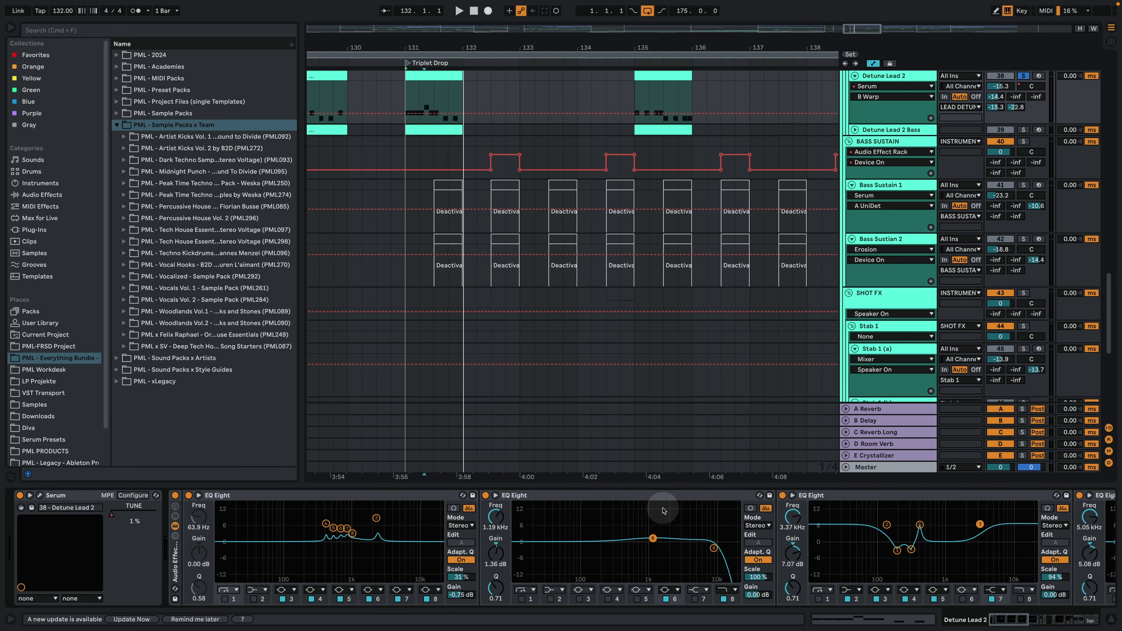
{"action": "left_click_drag", "start_coordinate": [1012, 620], "coordinate": [1019, 620]}
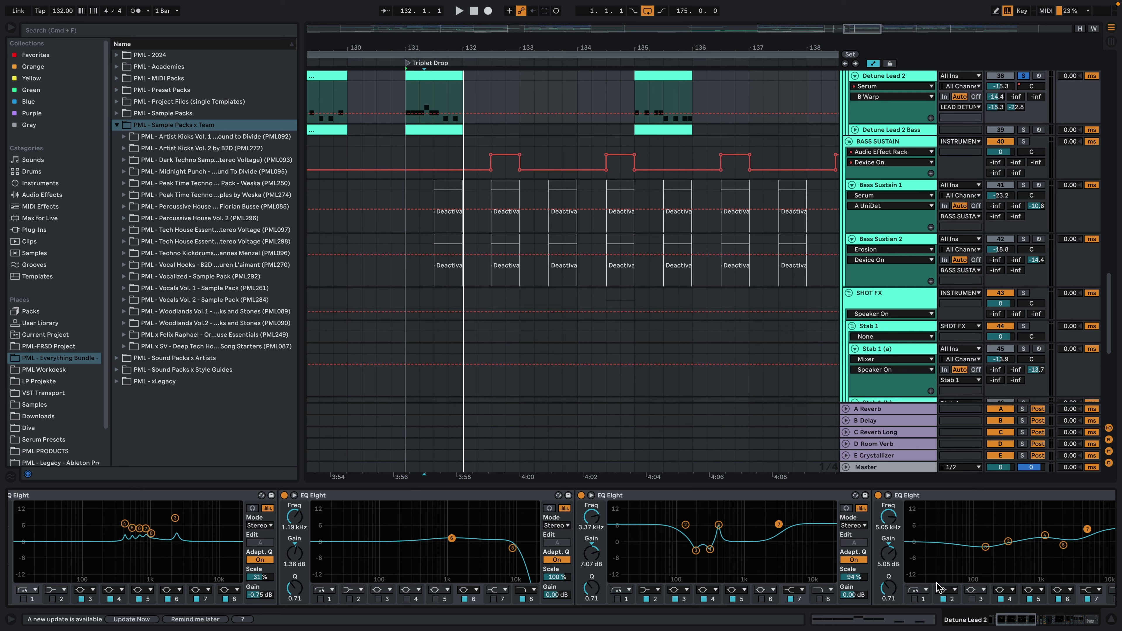
{"action": "key", "text": "space"}
{"action": "double_click", "coordinate": [407, 497]}
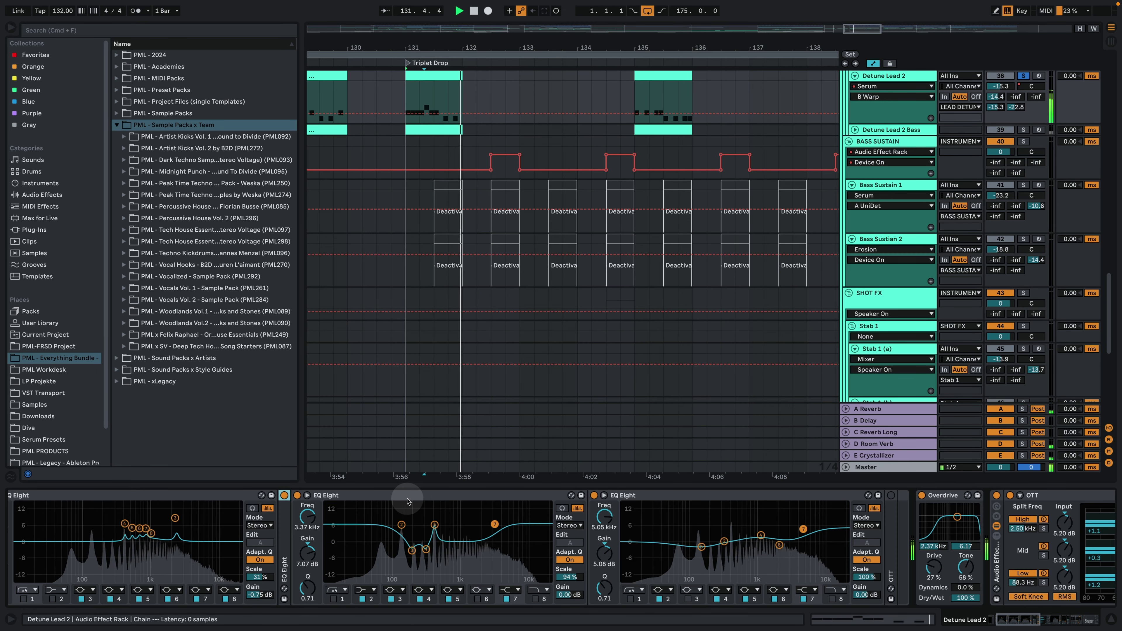
Compare with the second and third EQ Eights bypassed, re-enable both, and set playback start at 131.2.2.
{"action": "left_click", "coordinate": [298, 496]}
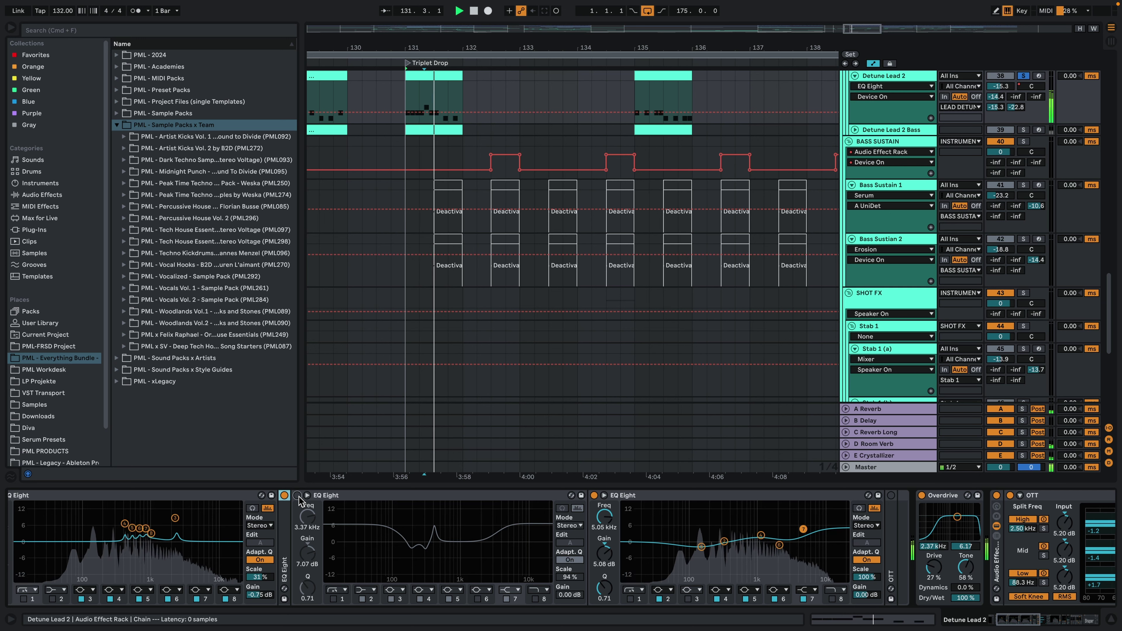
{"action": "left_click", "coordinate": [594, 495]}
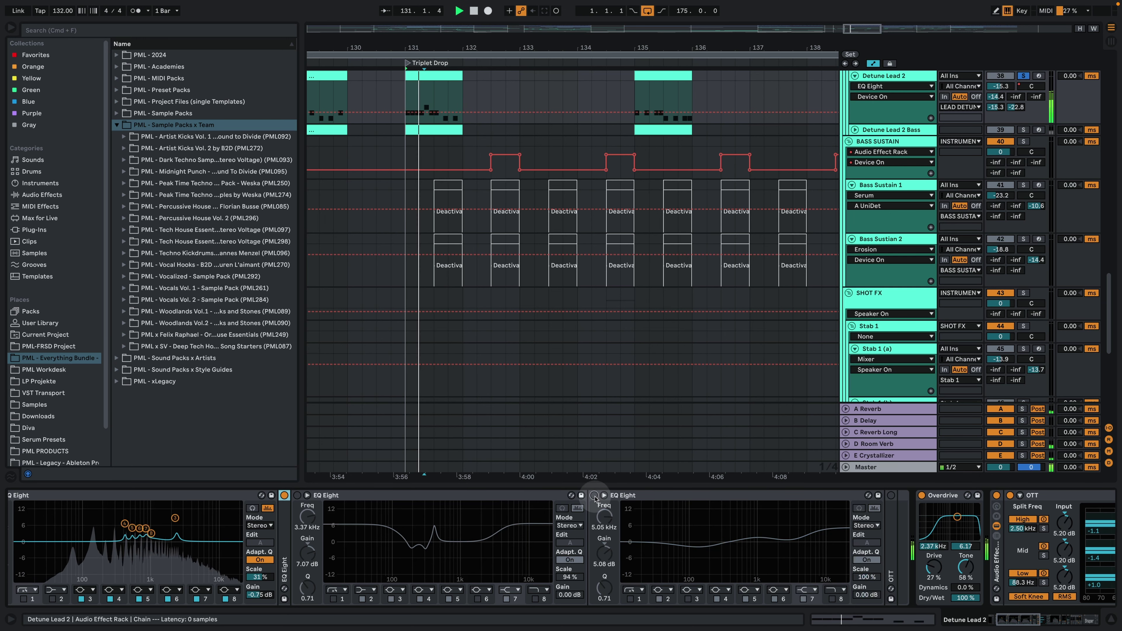
{"action": "key", "text": "space"}
{"action": "left_click", "coordinate": [594, 496]}
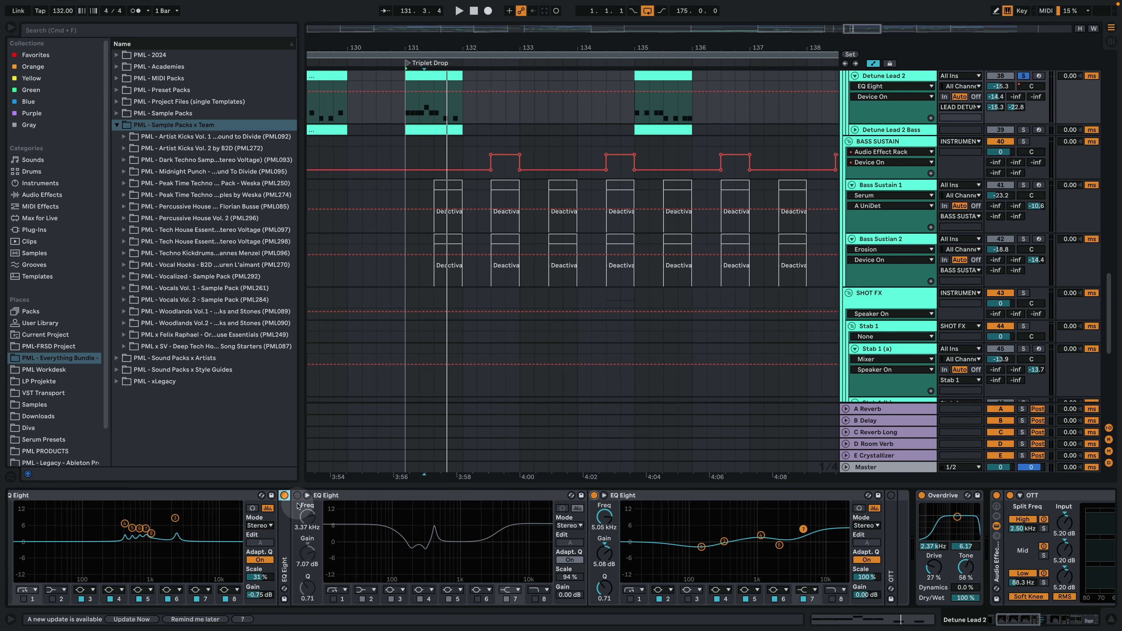
{"action": "left_click", "coordinate": [297, 496]}
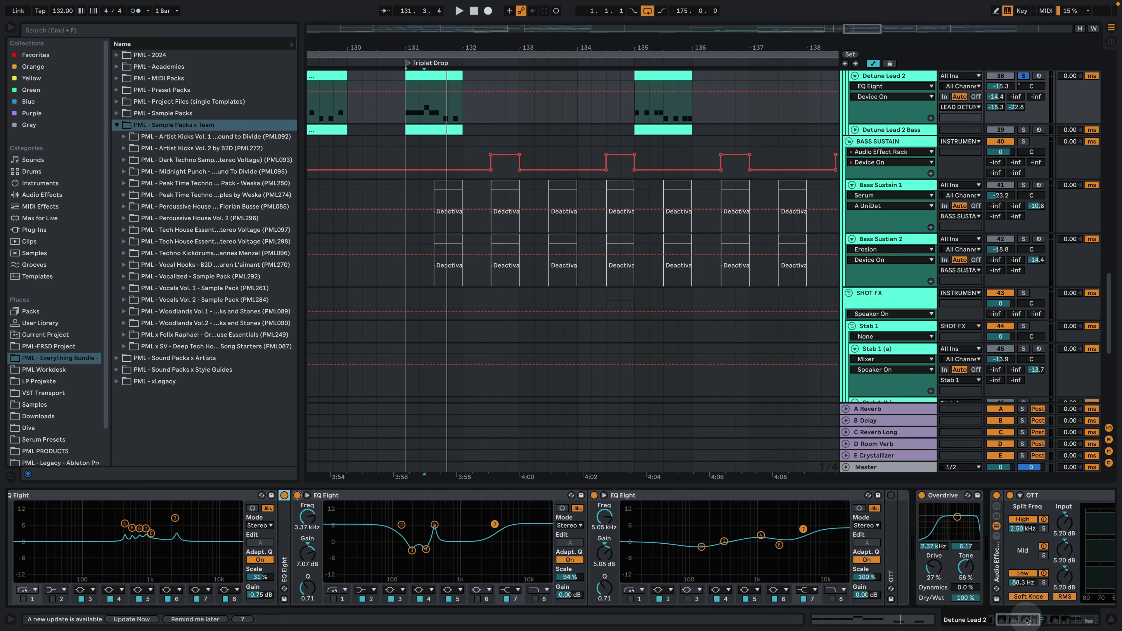
{"action": "left_click_drag", "start_coordinate": [1027, 621], "coordinate": [1001, 620]}
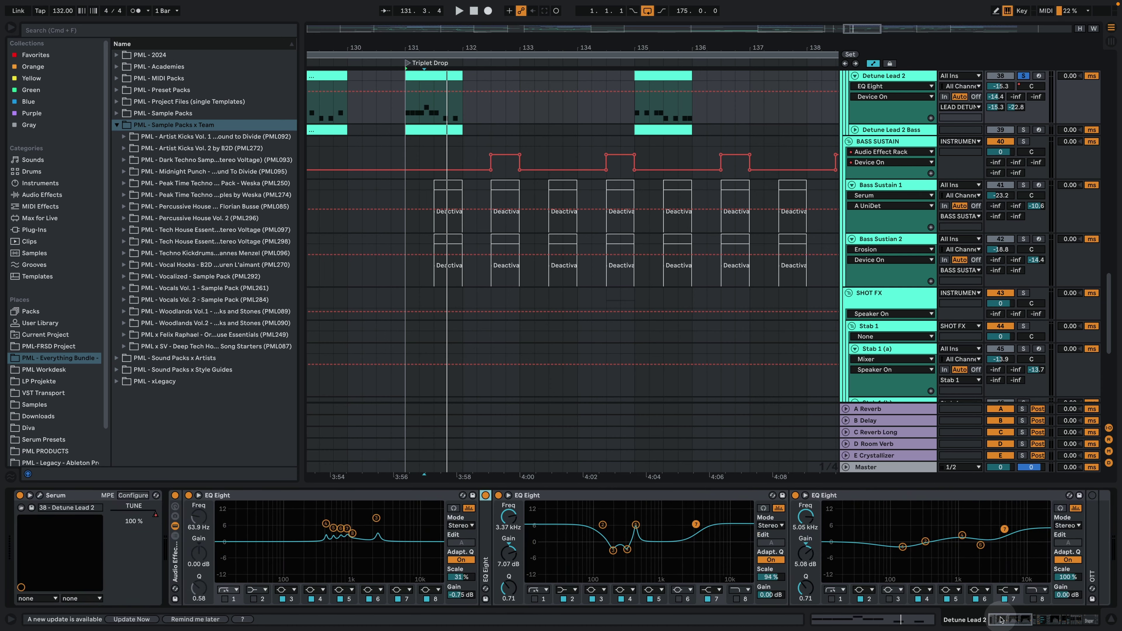
{"action": "left_click", "coordinate": [520, 414]}
Unfold Detune Lead 2 Bass and show its Serum, EQ Eight, Shaper and Utility chain.
{"action": "scroll", "coordinate": [856, 177], "scroll_direction": "up", "scroll_amount": 2}
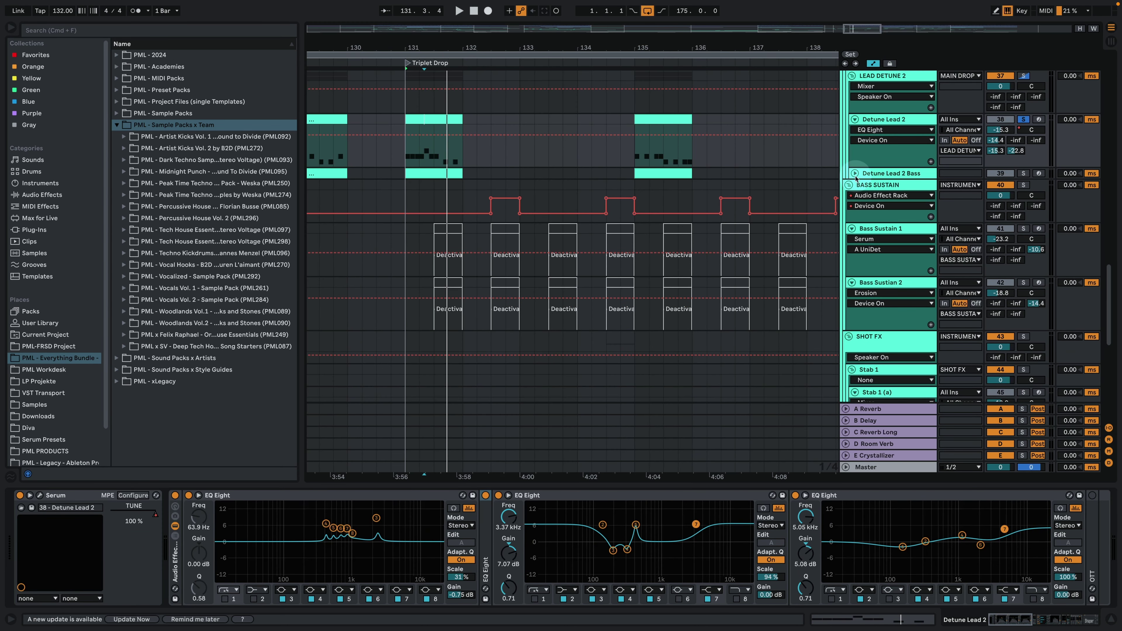
{"action": "left_click", "coordinate": [854, 173]}
{"action": "scroll", "coordinate": [856, 176], "scroll_direction": "up", "scroll_amount": 3}
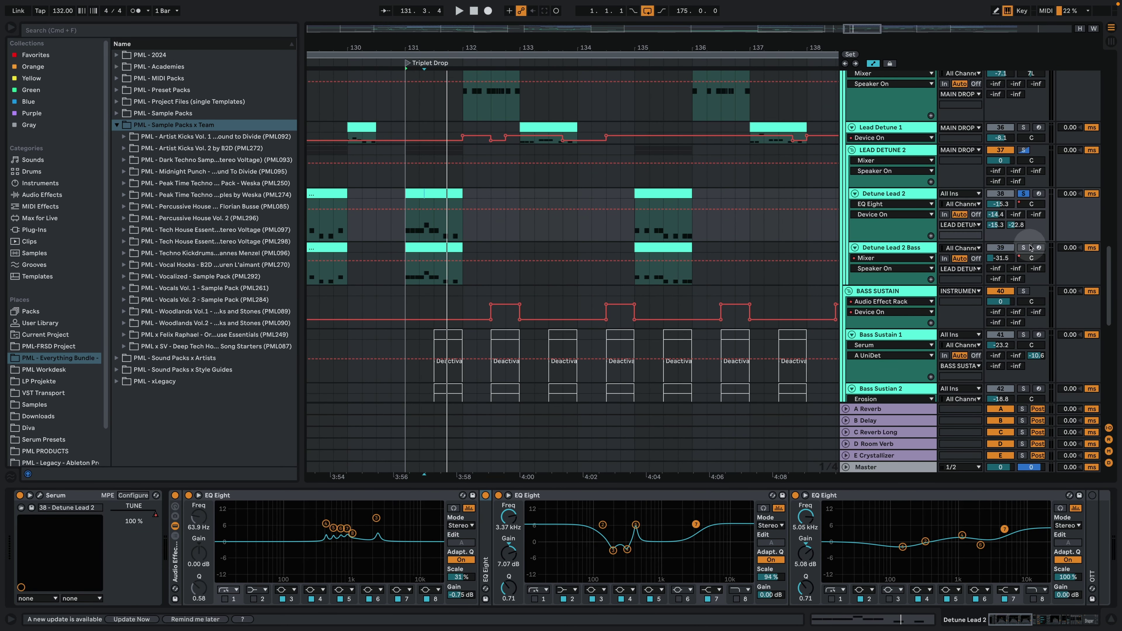
{"action": "left_click", "coordinate": [916, 249]}
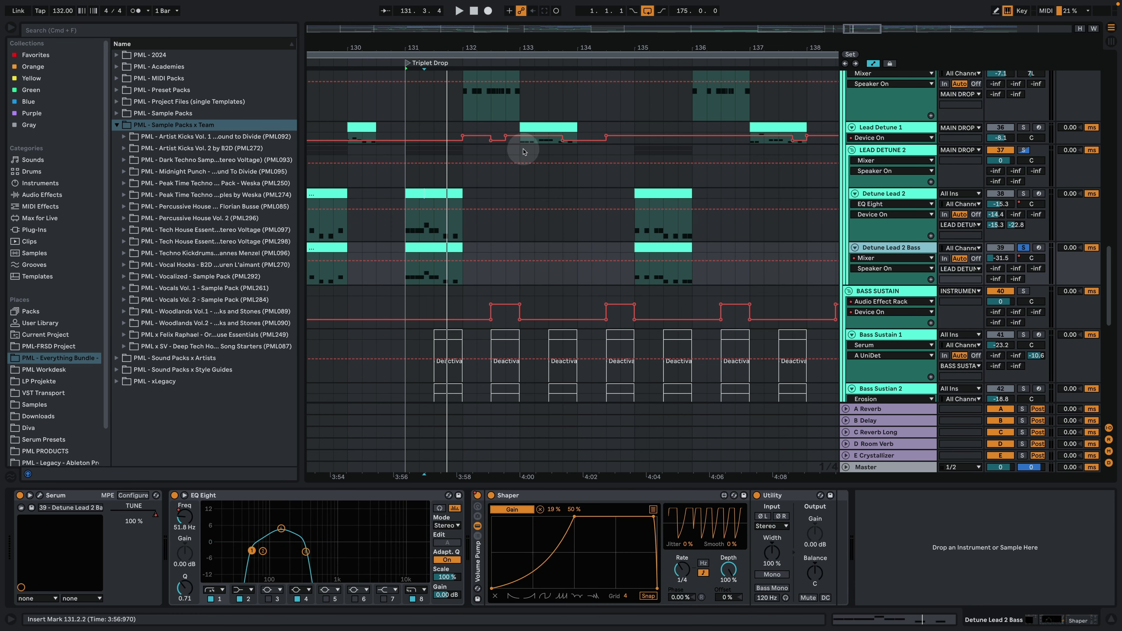
Play from the marker, unsolo Detune Lead 2 and its bass track, and replay from bar 131.
{"action": "key", "text": "space"}
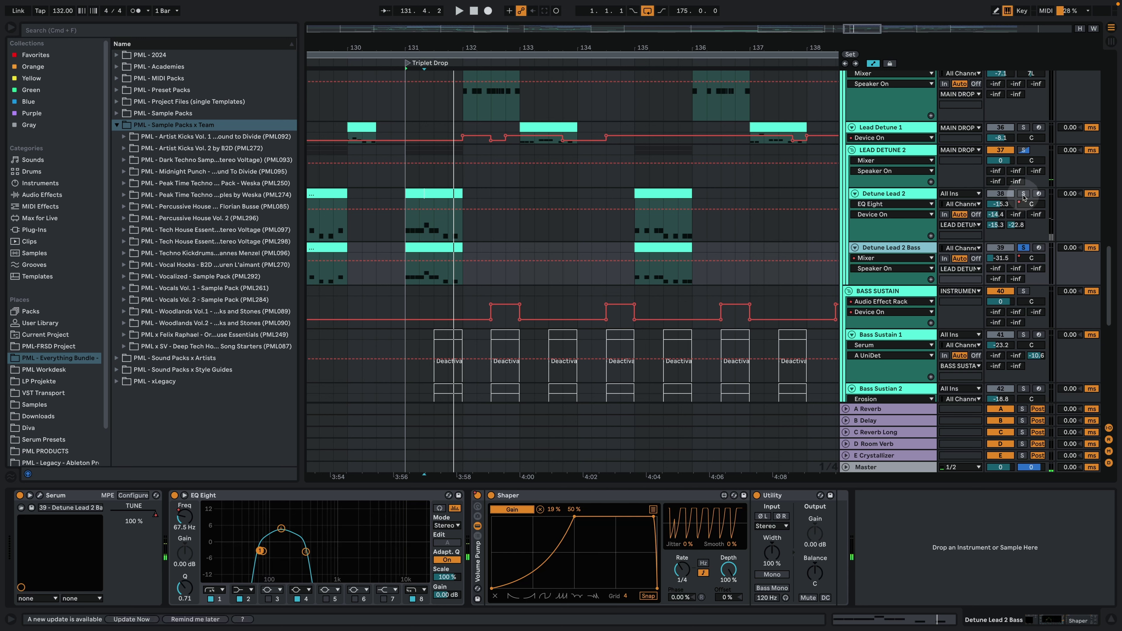
{"action": "key", "text": "space"}
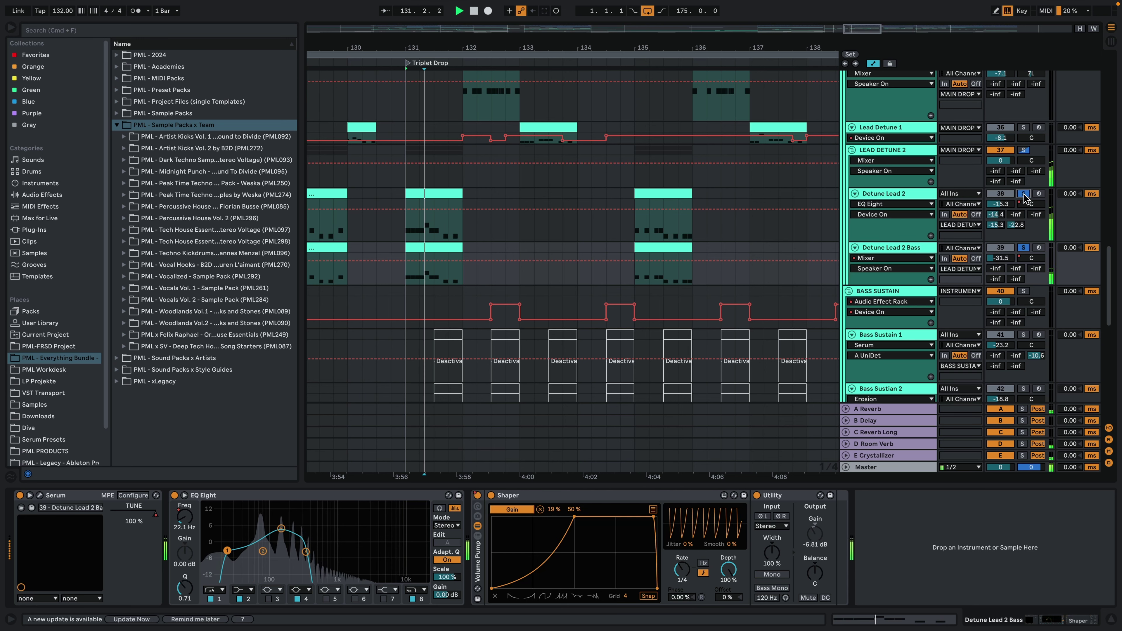
{"action": "left_click", "coordinate": [1022, 194]}
{"action": "key", "text": "space"}
{"action": "key", "text": "space"}
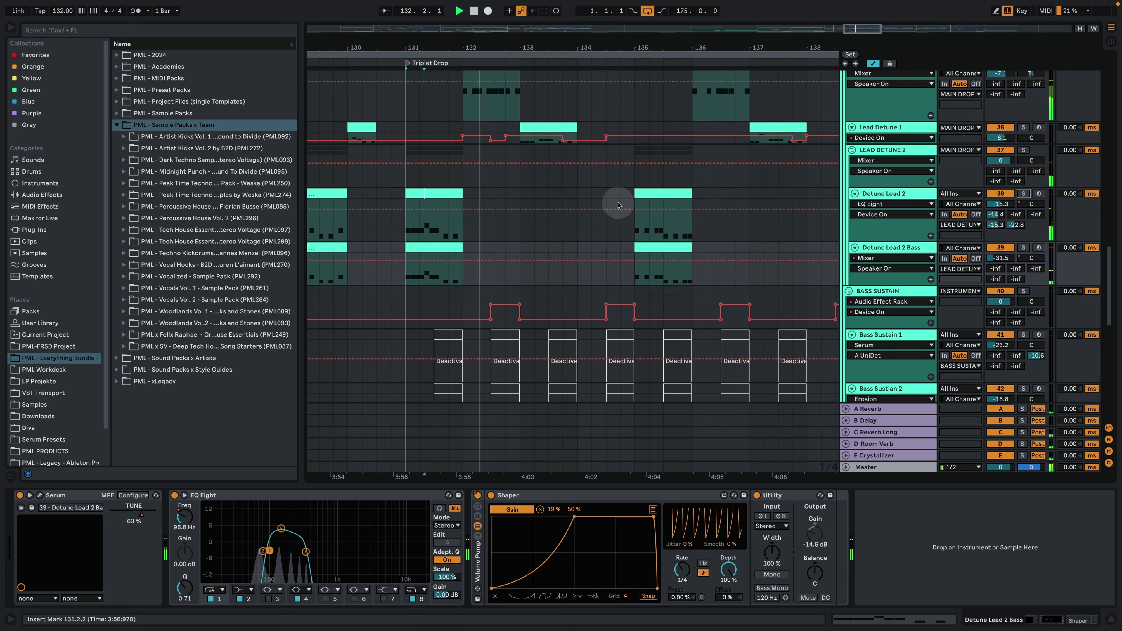
{"action": "scroll", "coordinate": [613, 221], "scroll_direction": "up", "scroll_amount": 5}
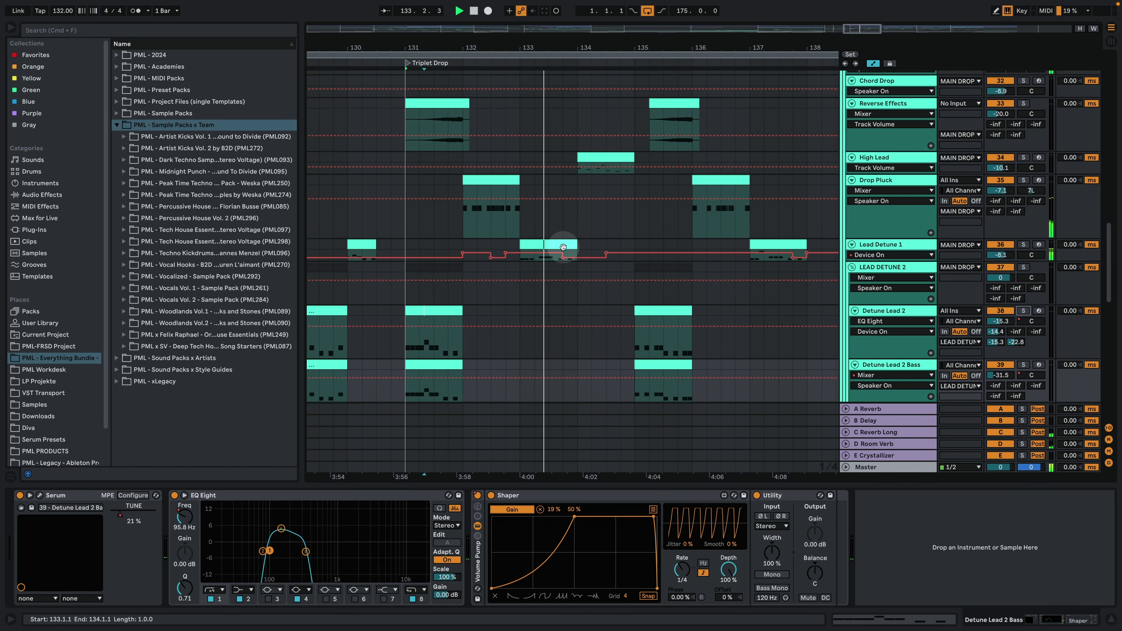
{"action": "left_click", "coordinate": [550, 245]}
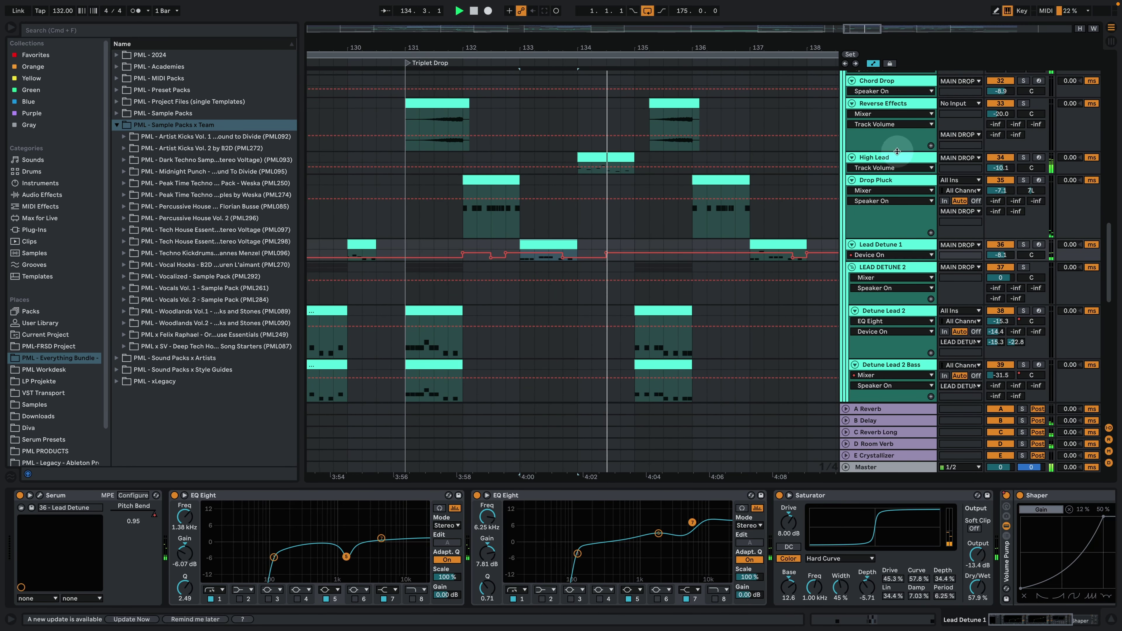
{"action": "left_click", "coordinate": [895, 158]}
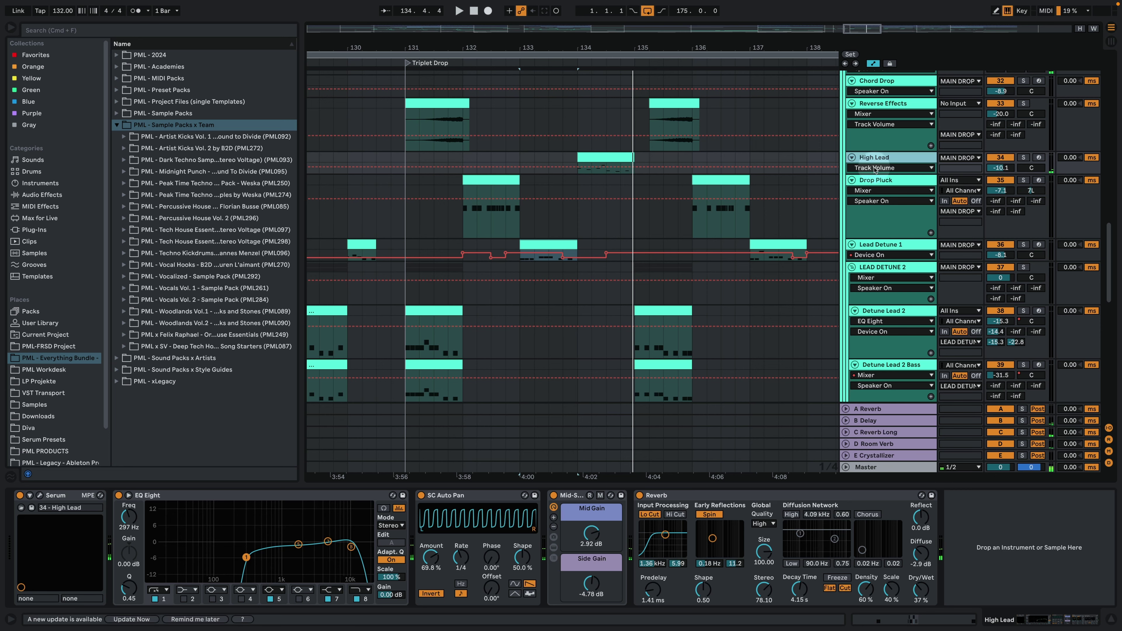
{"action": "left_click_drag", "start_coordinate": [881, 173], "coordinate": [881, 205]}
Solo Lead Detune 1, play from bar 133 and look over its clip's notes.
{"action": "left_click", "coordinate": [544, 275]}
{"action": "left_click", "coordinate": [1022, 276]}
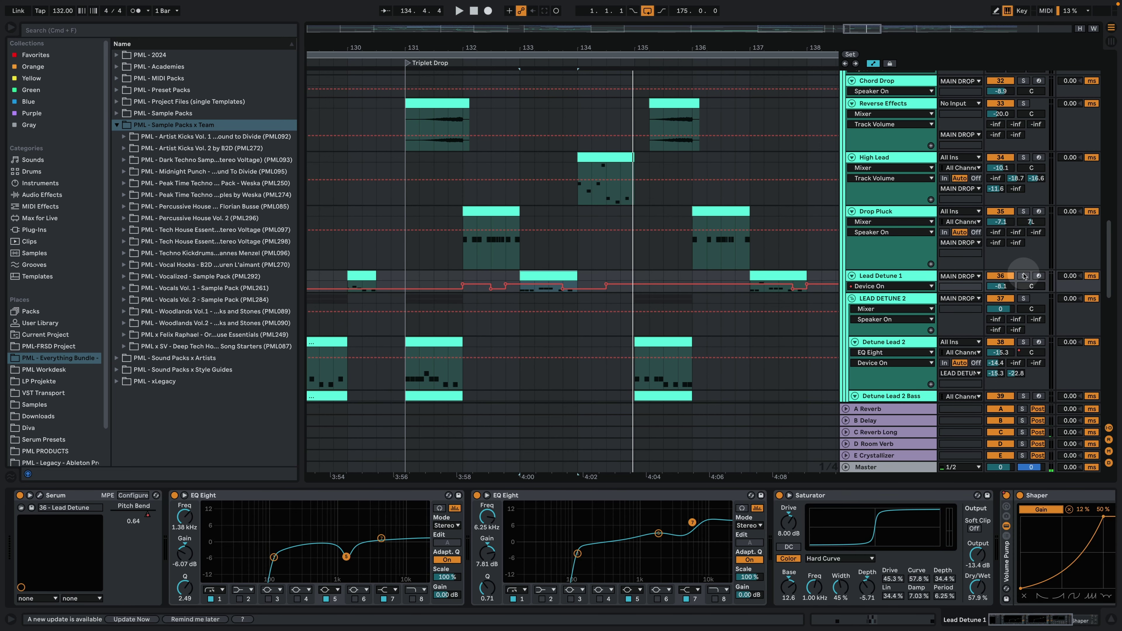
{"action": "key", "text": "space"}
{"action": "double_click", "coordinate": [562, 276]}
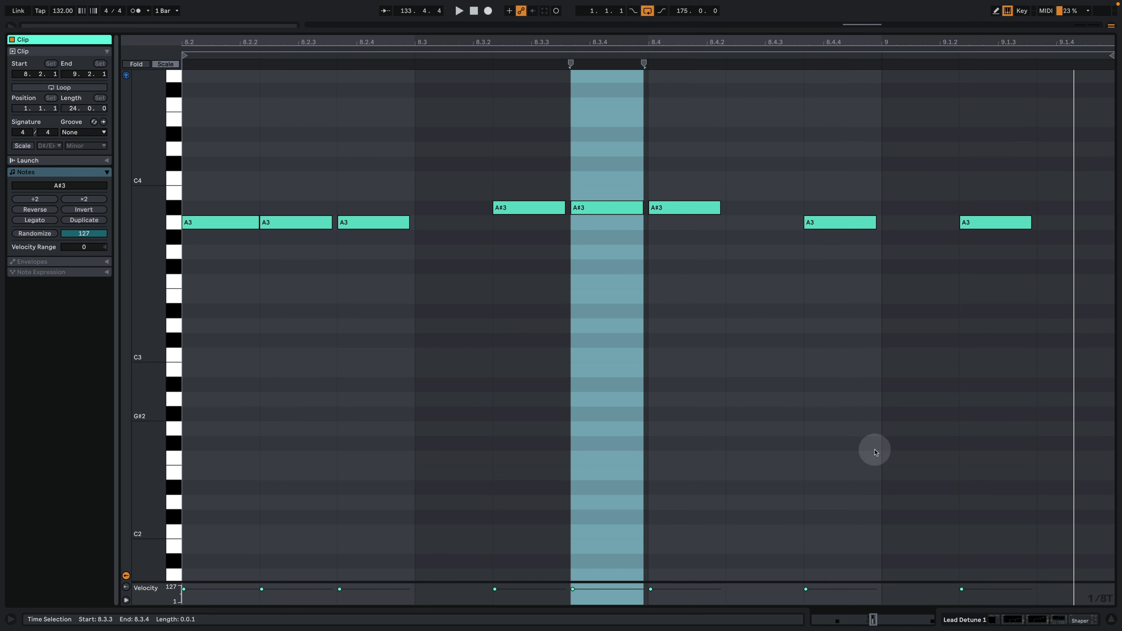
{"action": "left_click", "coordinate": [995, 613]}
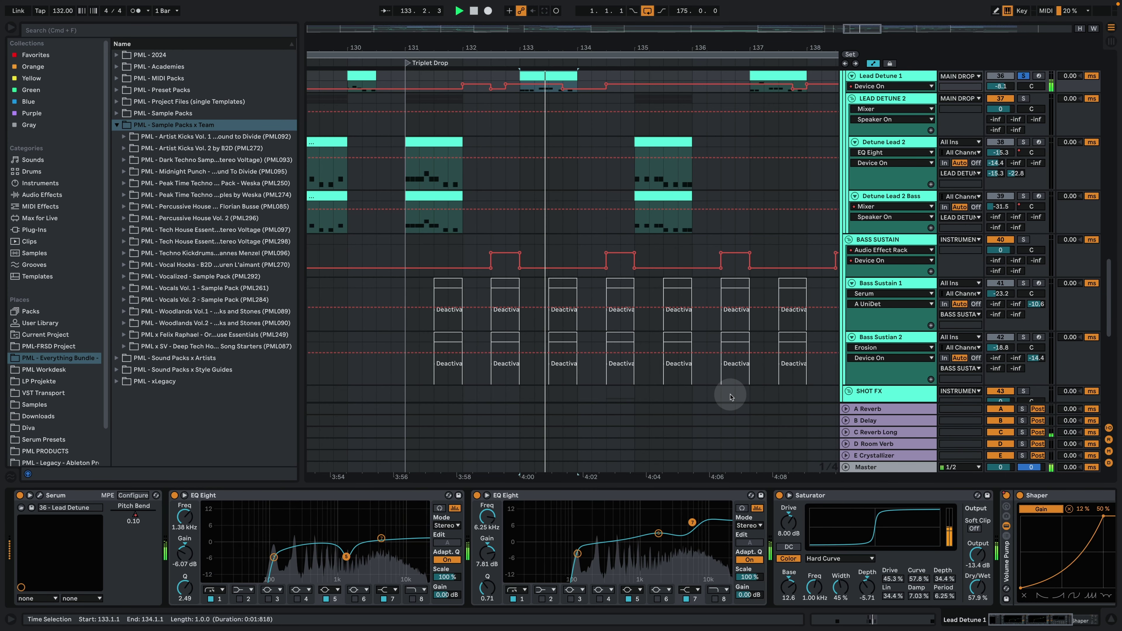
{"action": "key", "text": "space"}
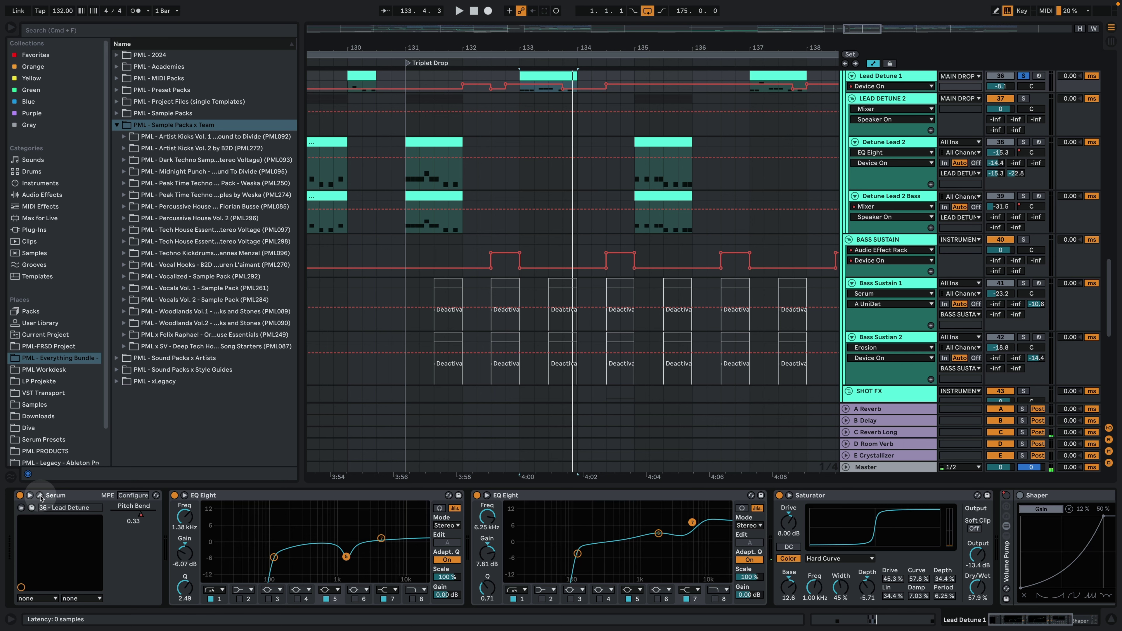
Glance at Lead Detune 1's Serum window, then select the High Lead clip at bar 134.
{"action": "key", "text": "super+alt+p"}
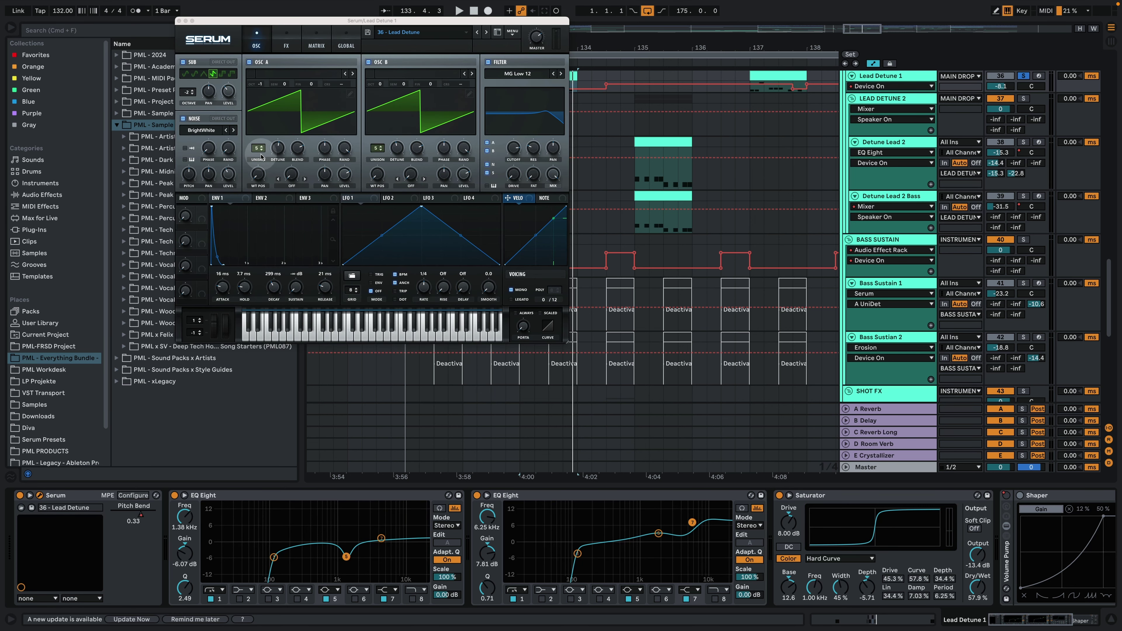
{"action": "left_click", "coordinate": [178, 21]}
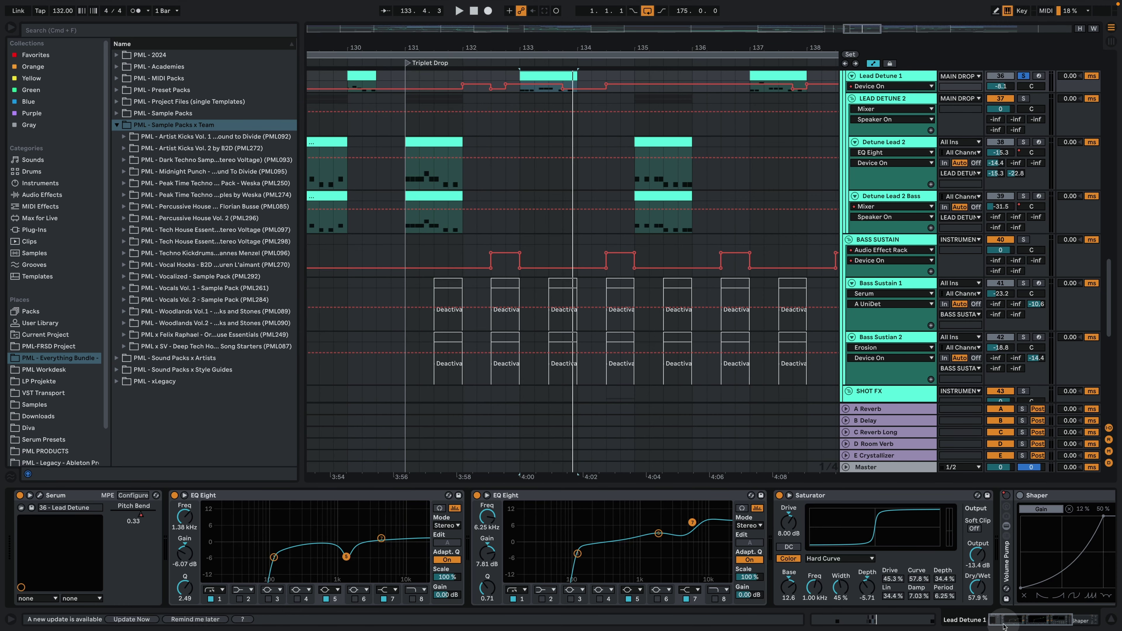
{"action": "scroll", "coordinate": [609, 183], "scroll_direction": "up", "scroll_amount": 5}
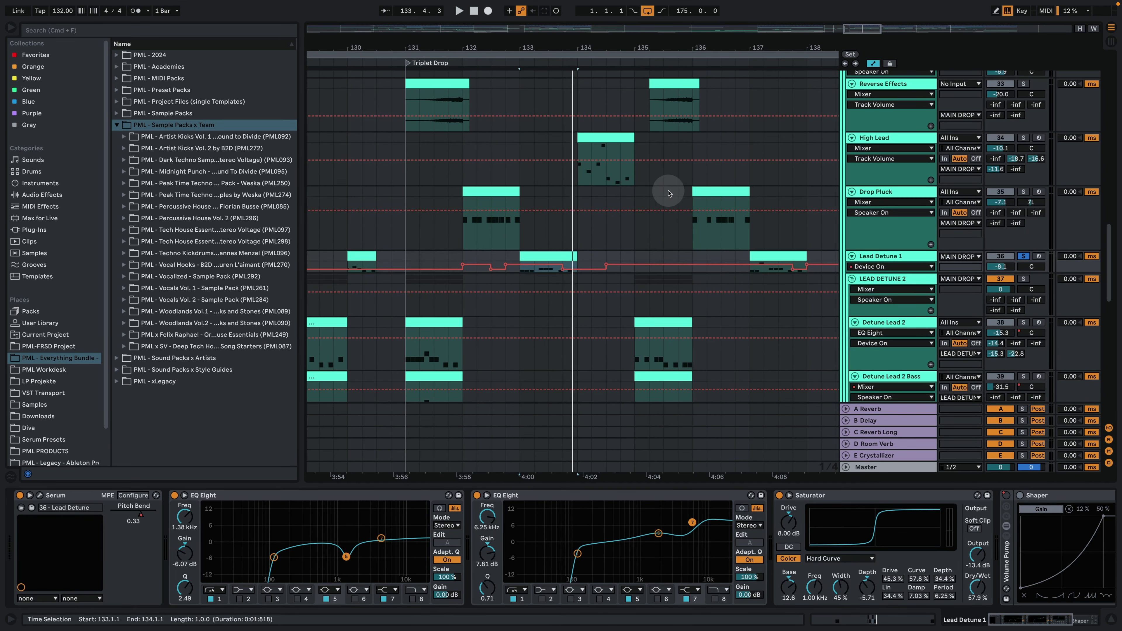
{"action": "left_click", "coordinate": [609, 136]}
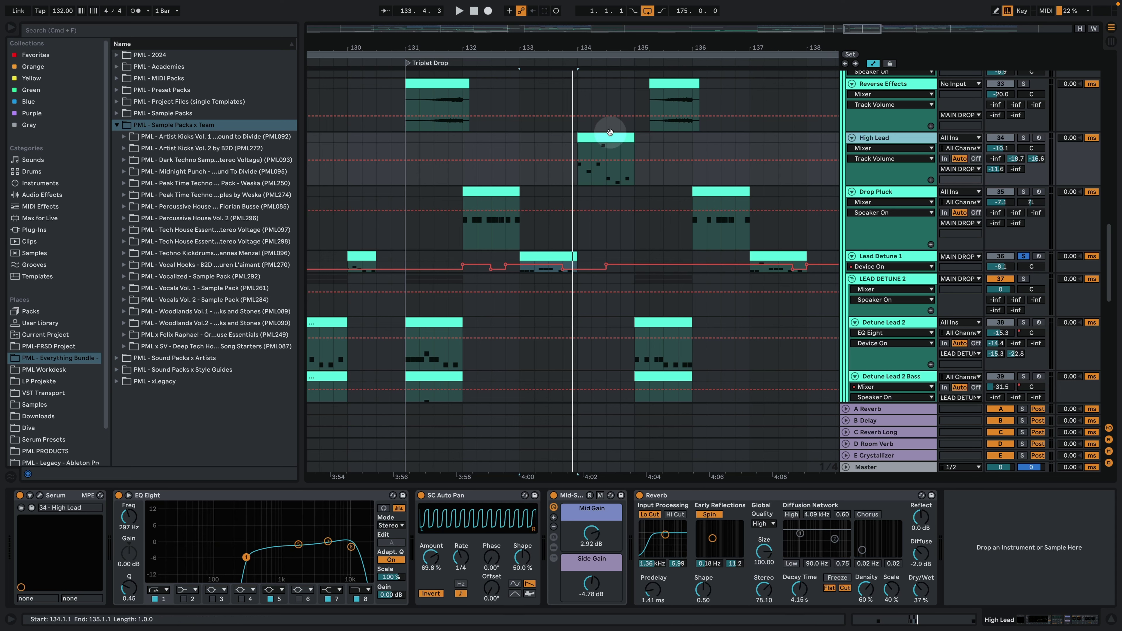
Play from bar 134, solo High Lead and bring up its Serum window.
{"action": "key", "text": "space"}
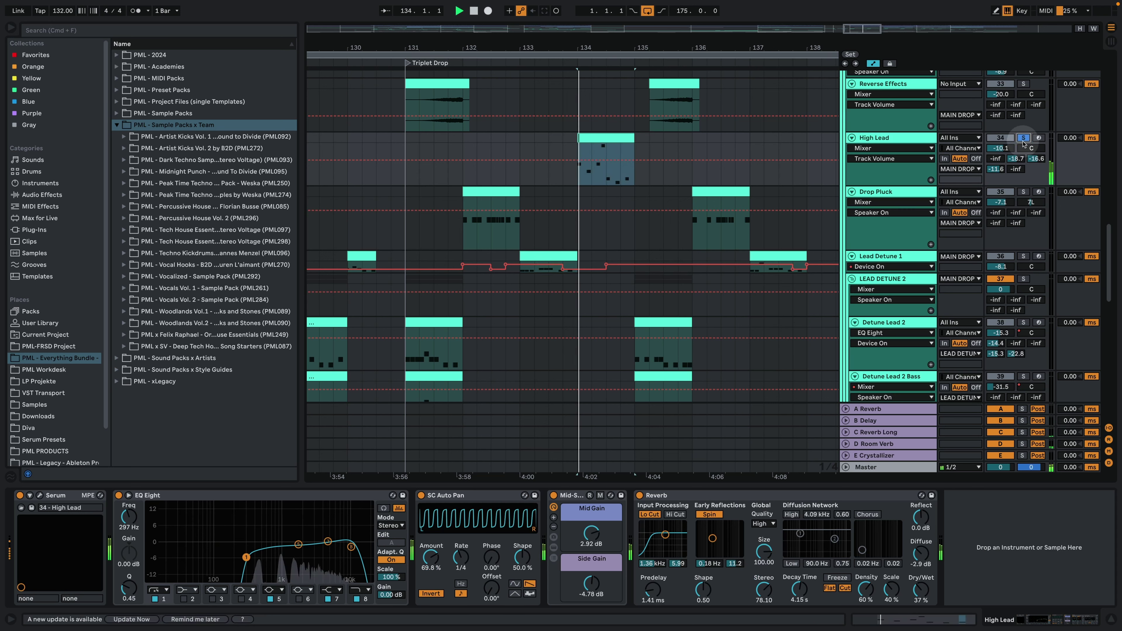
{"action": "left_click", "coordinate": [1023, 137]}
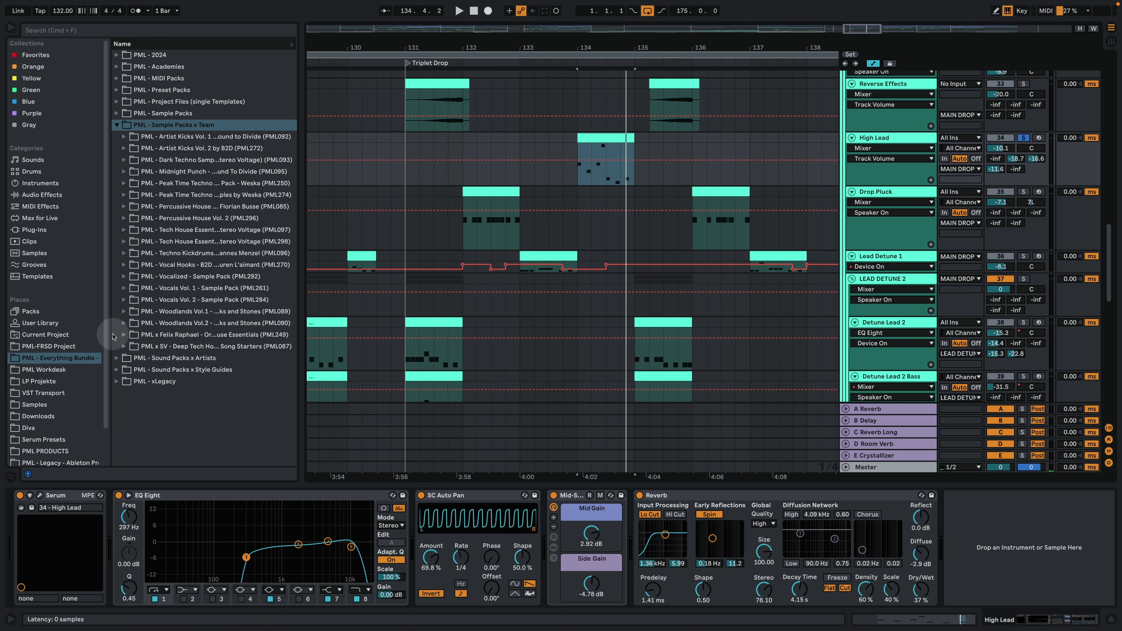
{"action": "key", "text": "super+alt+p"}
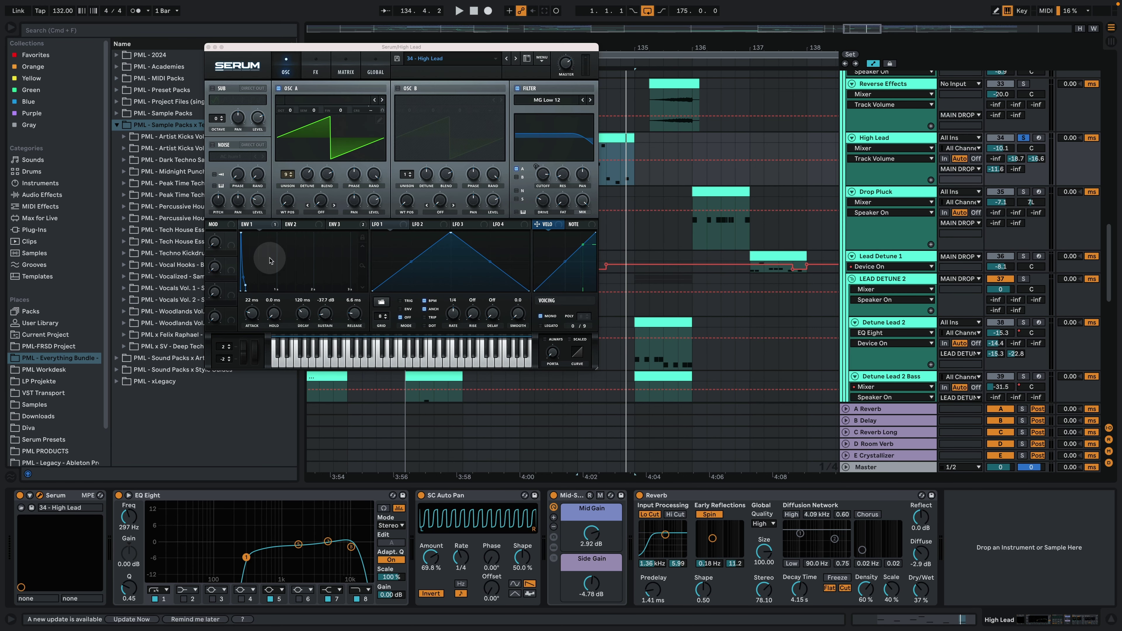
Audition High Lead while reviewing Serum's oscillator and FX pages.
{"action": "left_click", "coordinate": [261, 227]}
{"action": "key", "text": "space"}
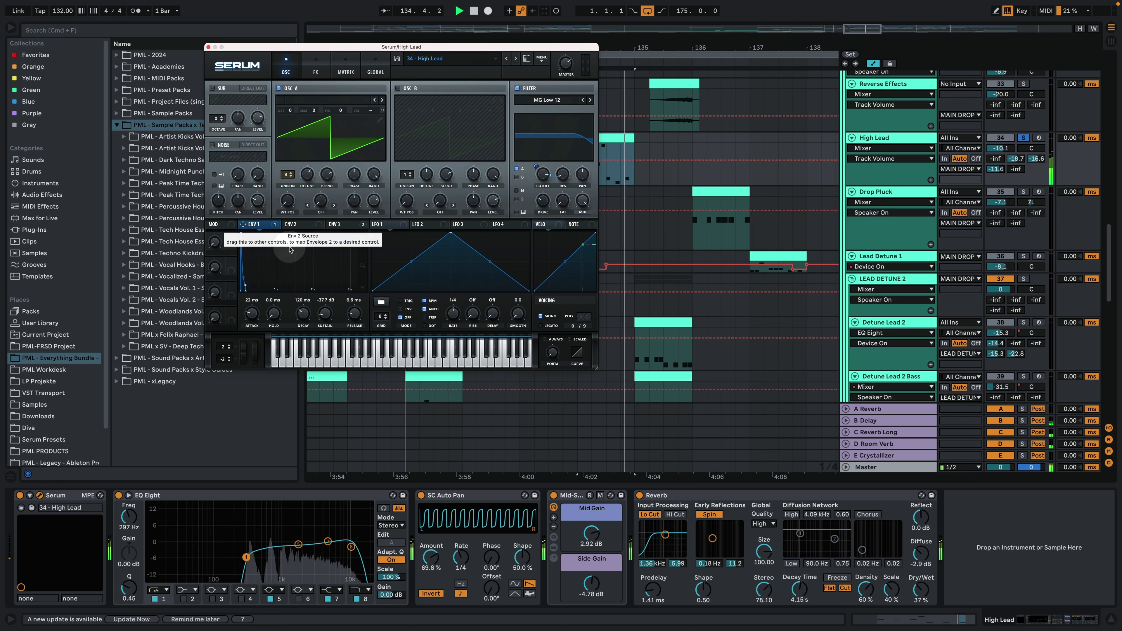
{"action": "key", "text": "space"}
{"action": "left_click", "coordinate": [316, 69]}
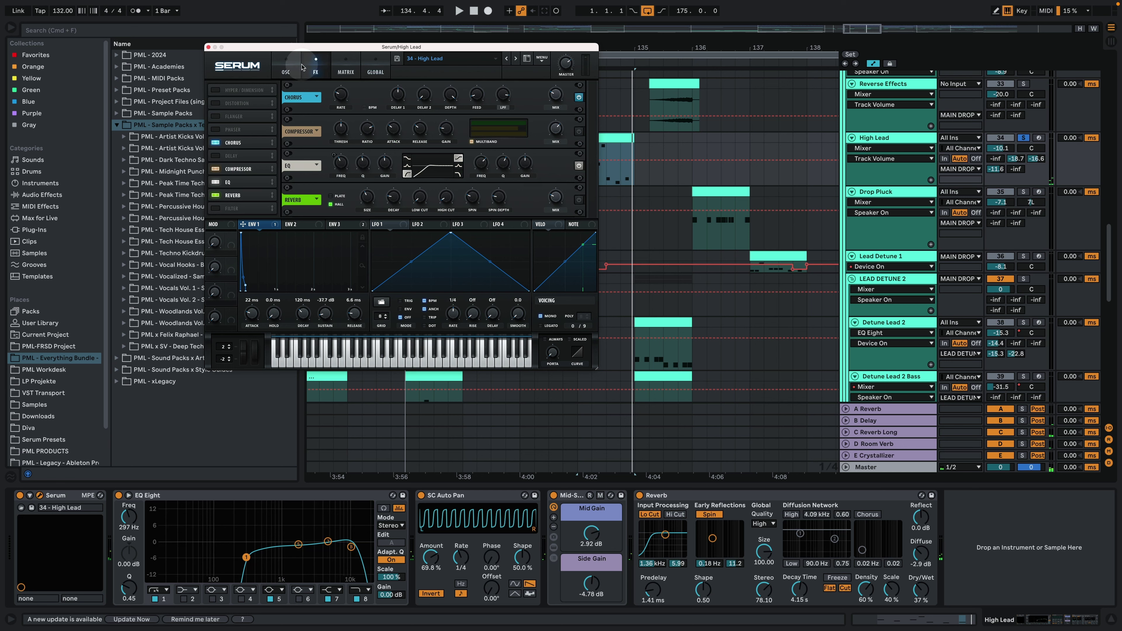
{"action": "key", "text": "space"}
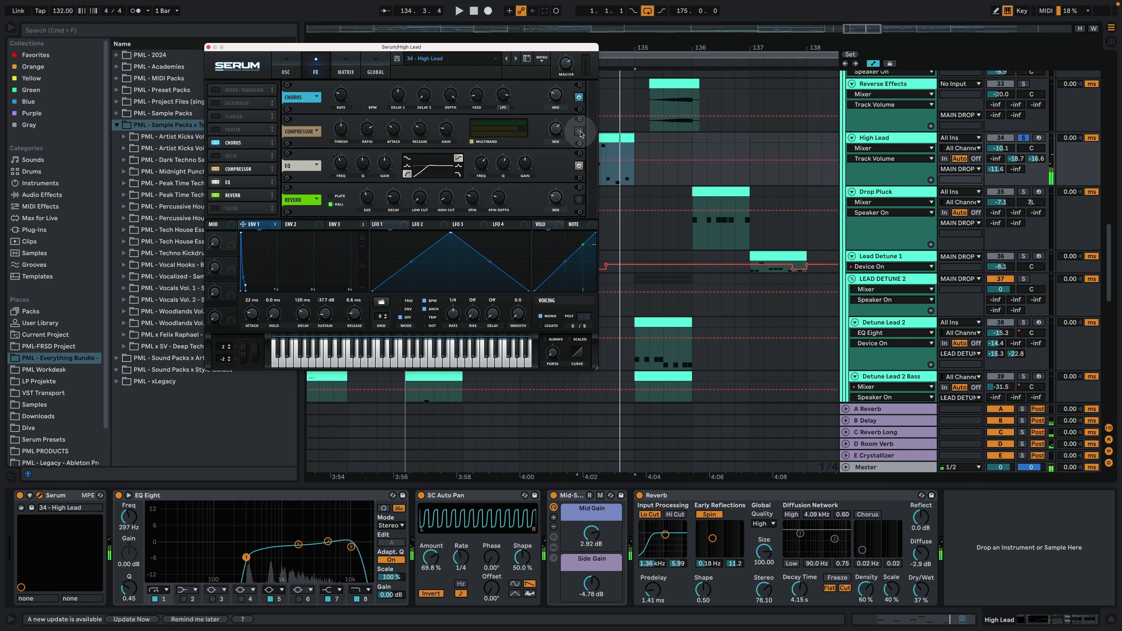
{"action": "key", "text": "space"}
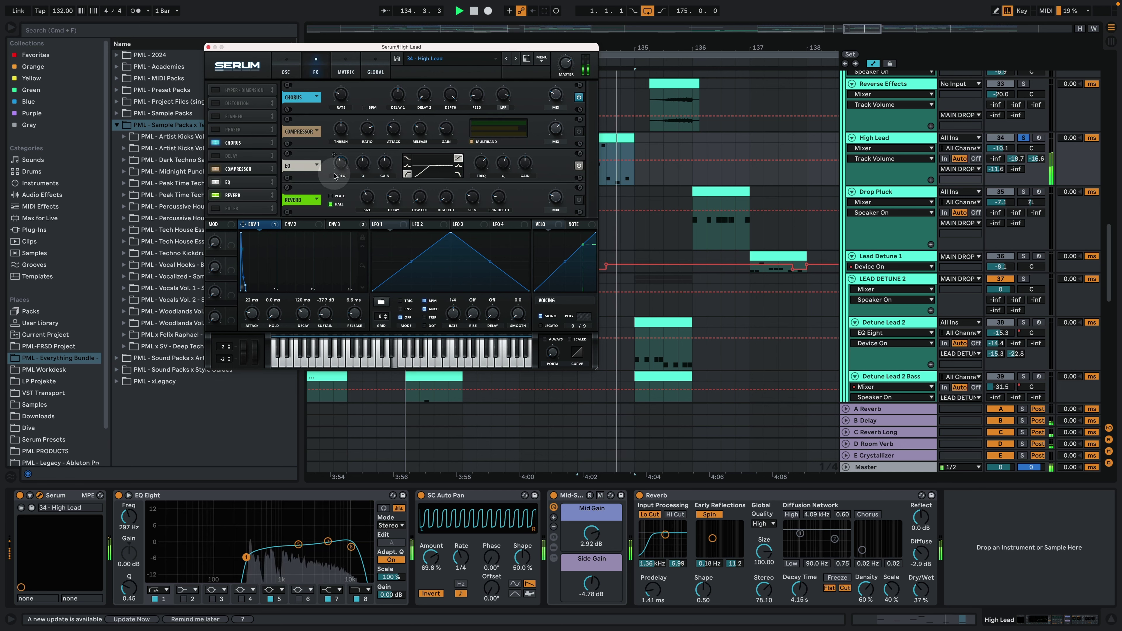
{"action": "key", "text": "space"}
{"action": "key", "text": "space"}
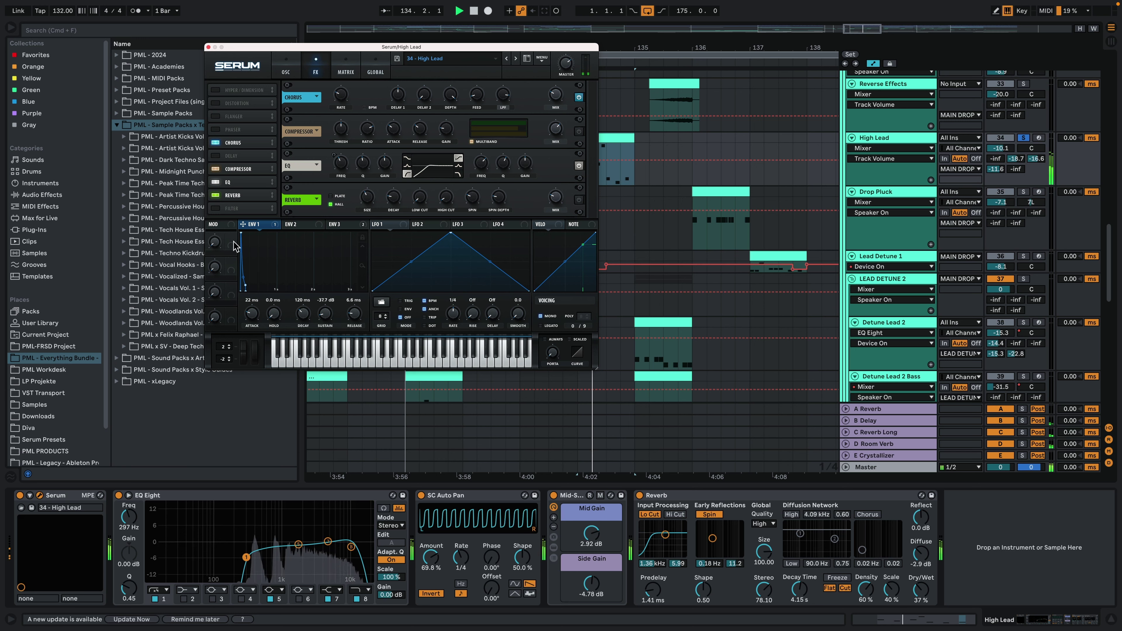
{"action": "key", "text": "space"}
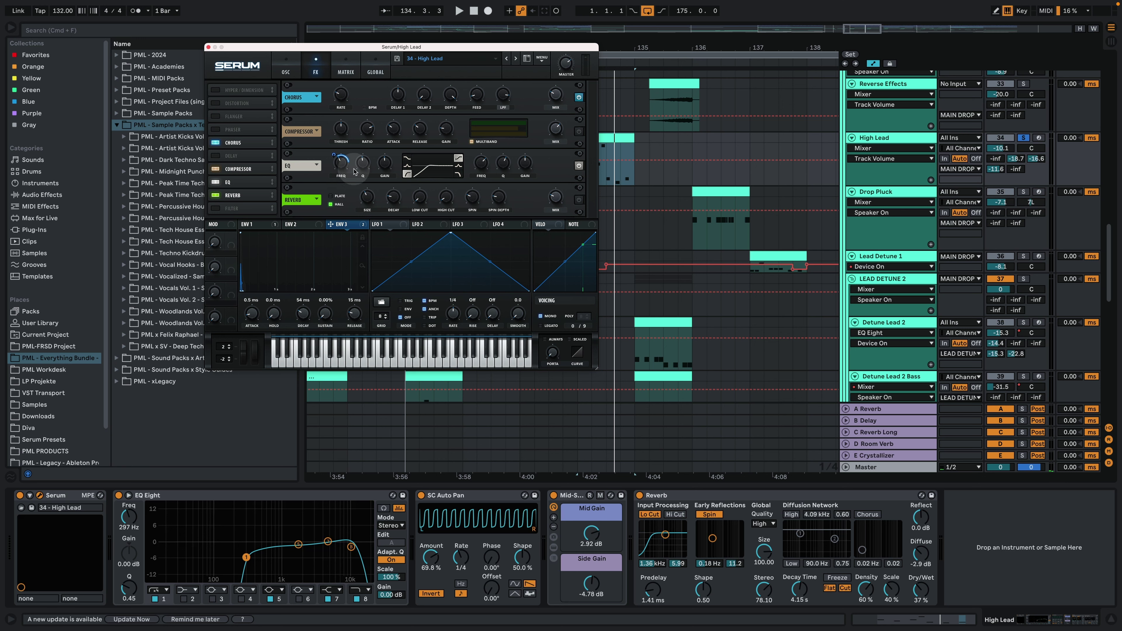
{"action": "key", "text": "space"}
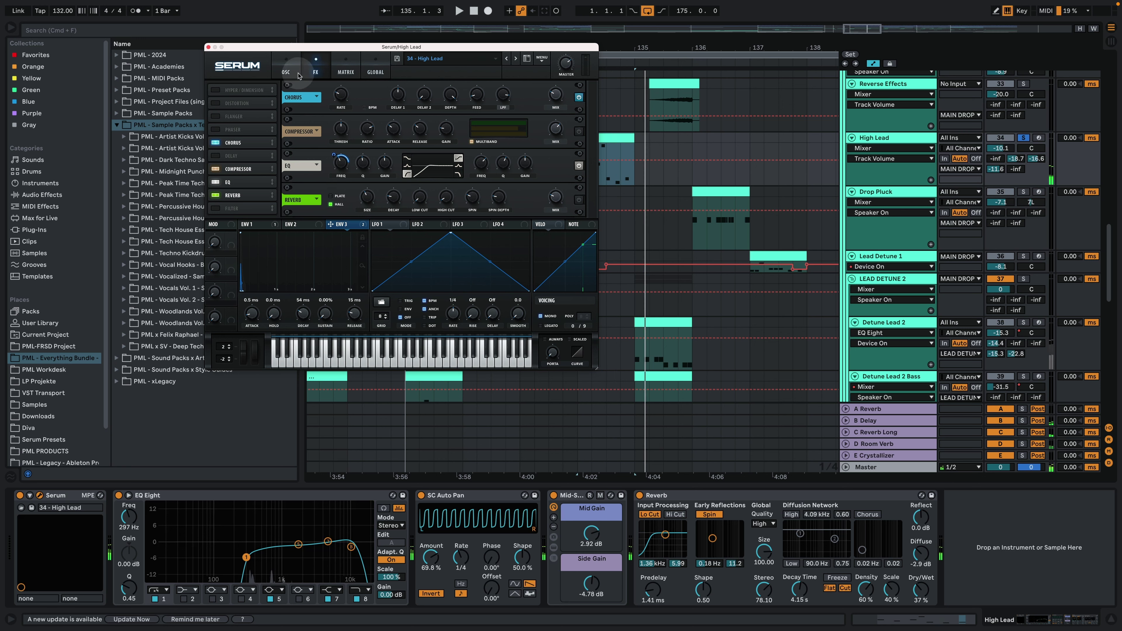
Check ENV 3's modulation destinations and the MATRIX page while playing, then close Serum.
{"action": "left_click", "coordinate": [288, 66]}
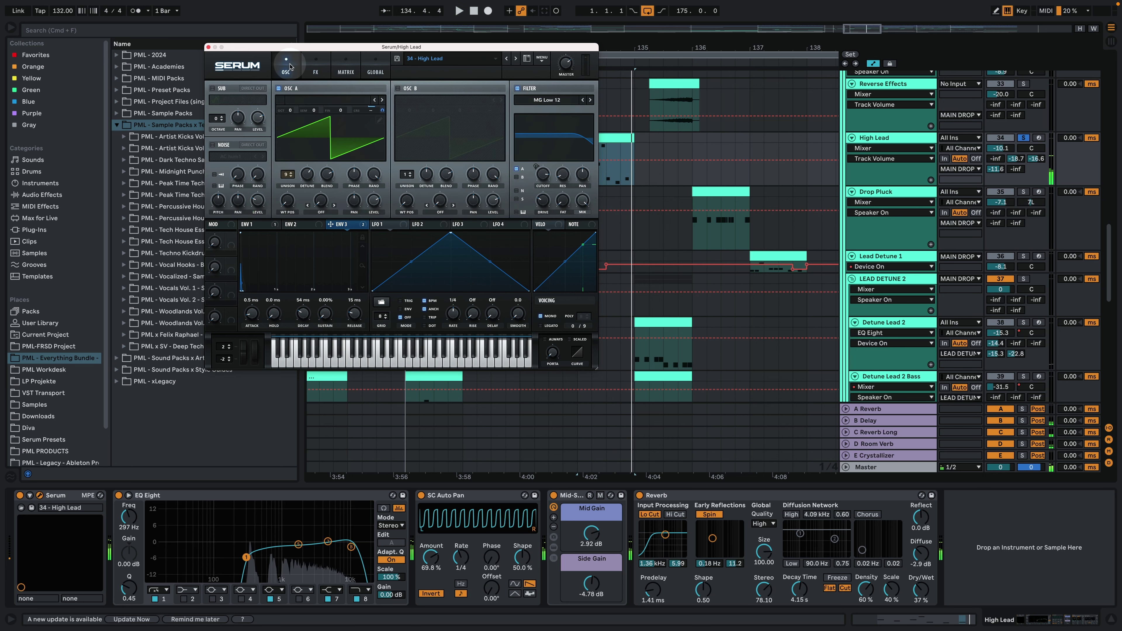
{"action": "key", "text": "space"}
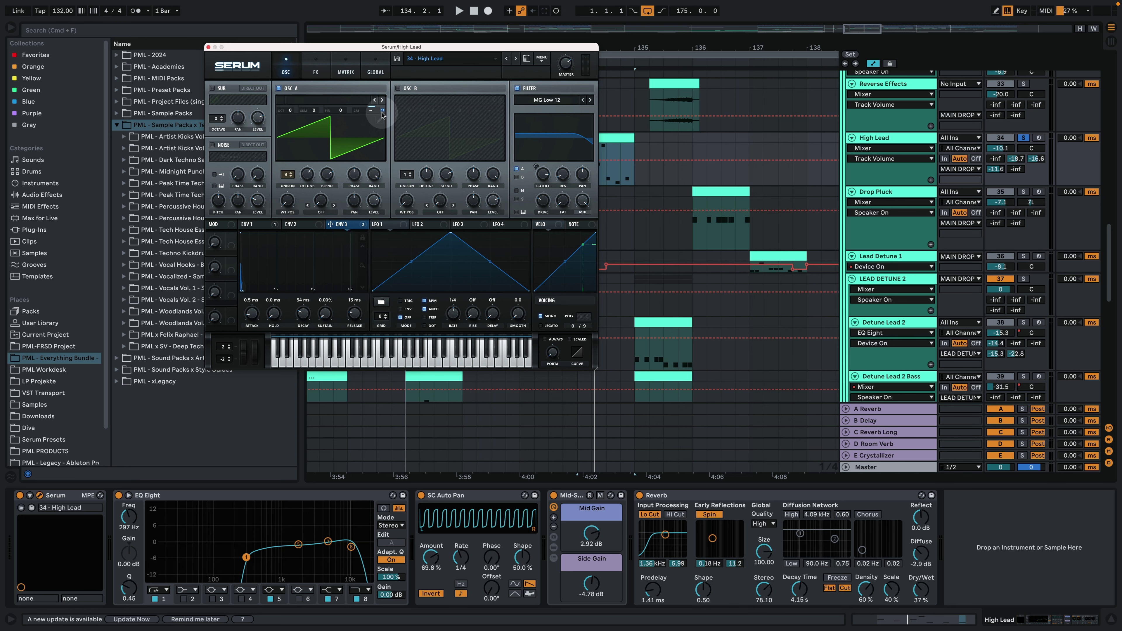
{"action": "right_click", "coordinate": [353, 227]}
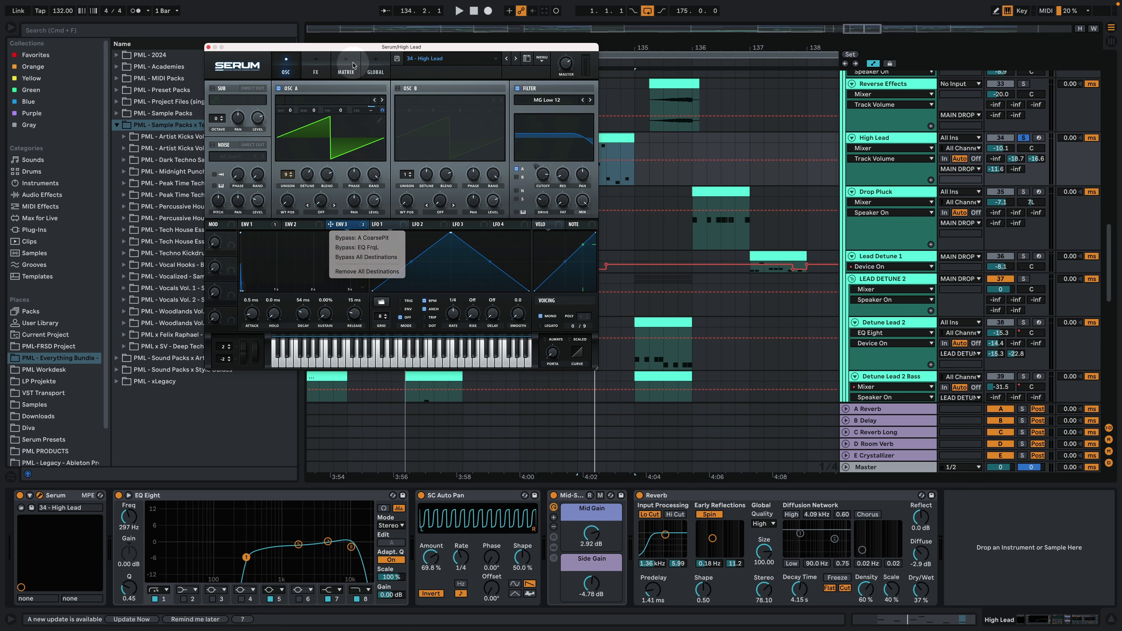
{"action": "left_click", "coordinate": [359, 74]}
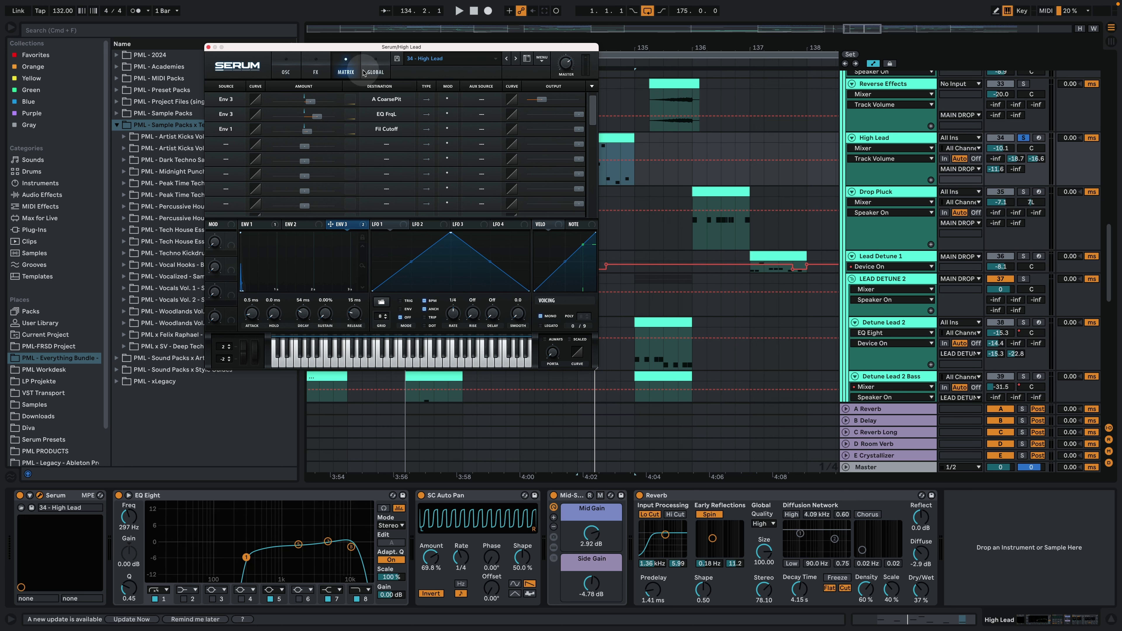
{"action": "key", "text": "space"}
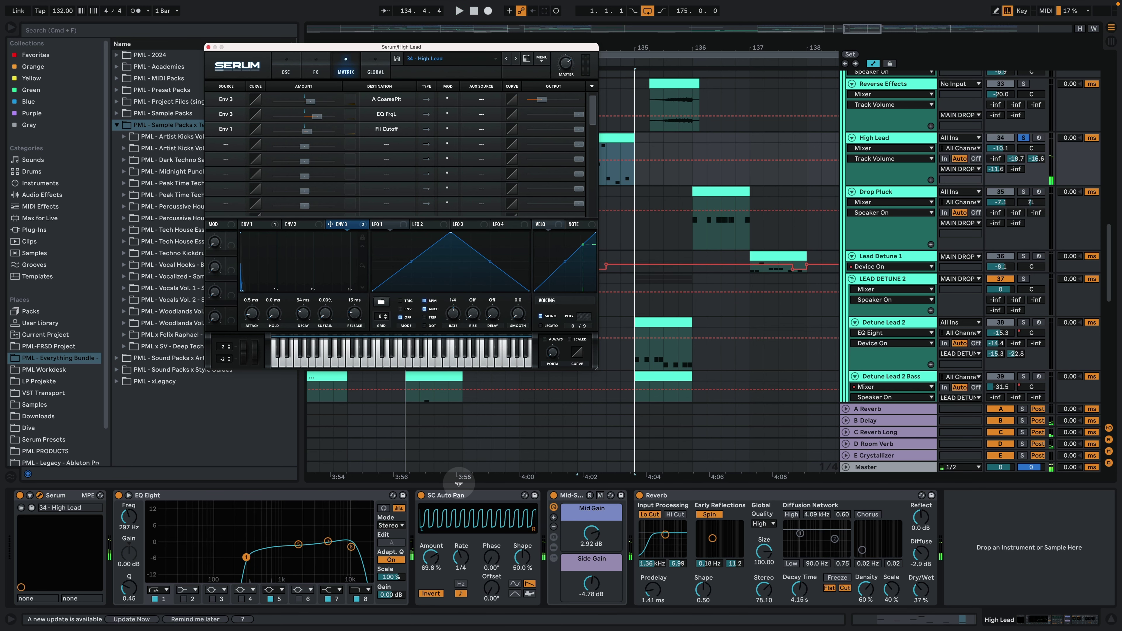
{"action": "left_click", "coordinate": [208, 47]}
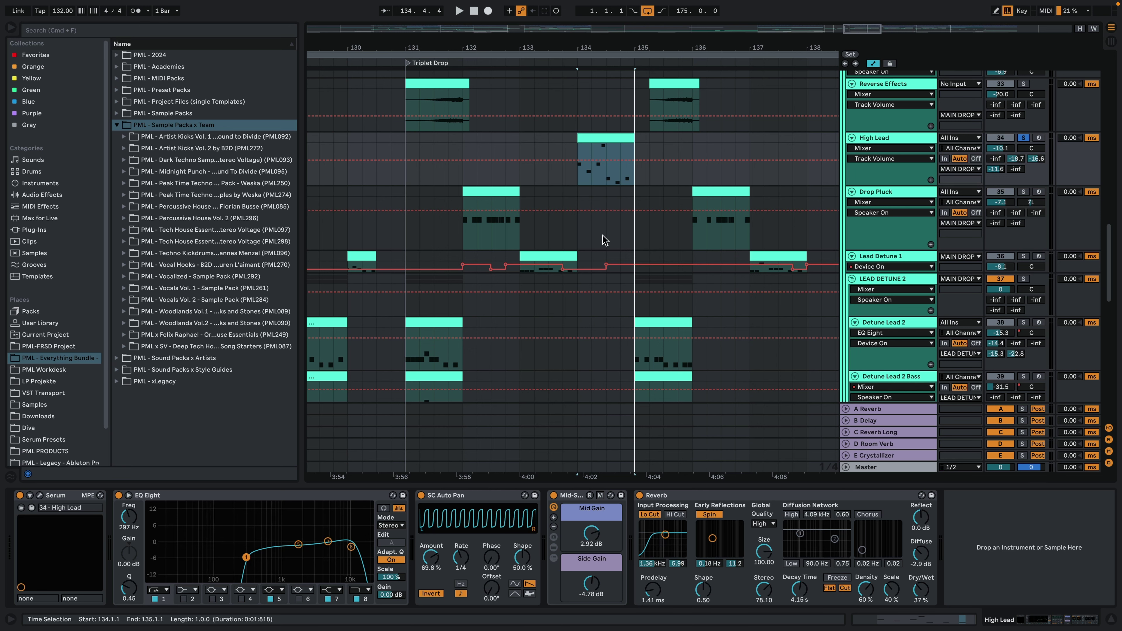
Unsolo High Lead and play the arrangement from bar 131.
{"action": "key", "text": "space"}
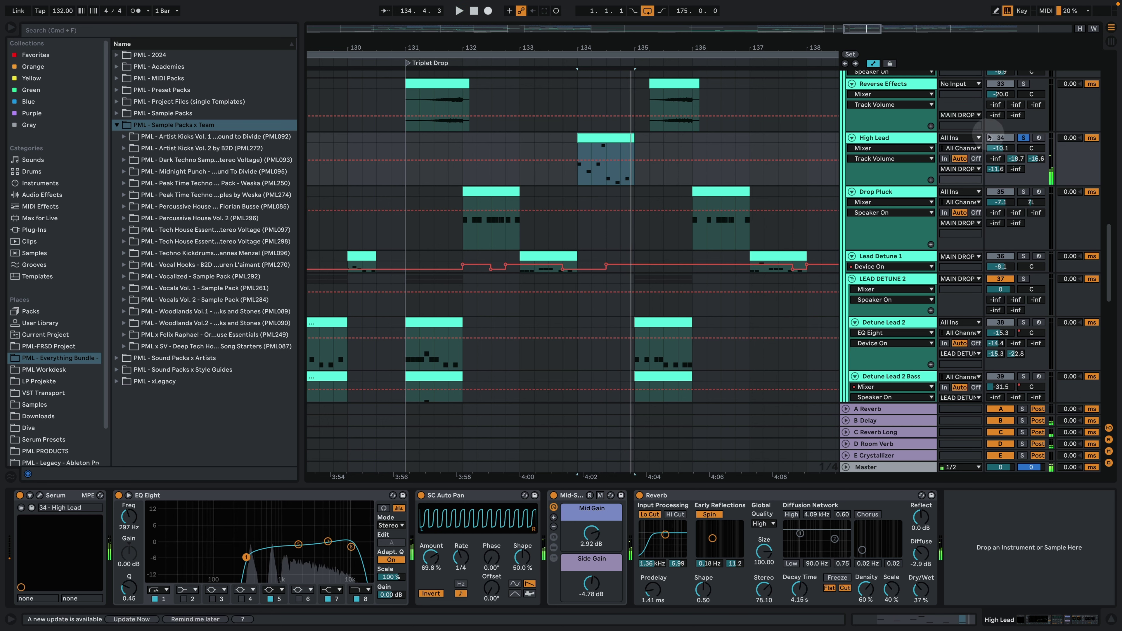
{"action": "left_click", "coordinate": [1023, 137]}
{"action": "left_click", "coordinate": [405, 142]}
{"action": "scroll", "coordinate": [1008, 120], "scroll_direction": "up", "scroll_amount": 10}
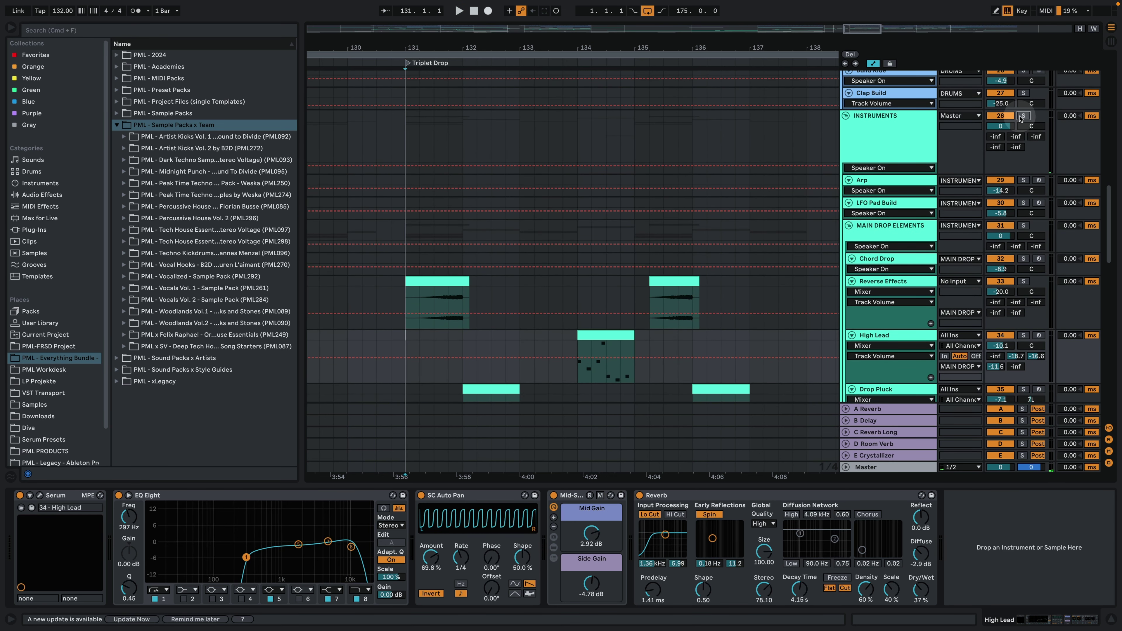
{"action": "key", "text": "space"}
{"action": "scroll", "coordinate": [677, 243], "scroll_direction": "down", "scroll_amount": 7}
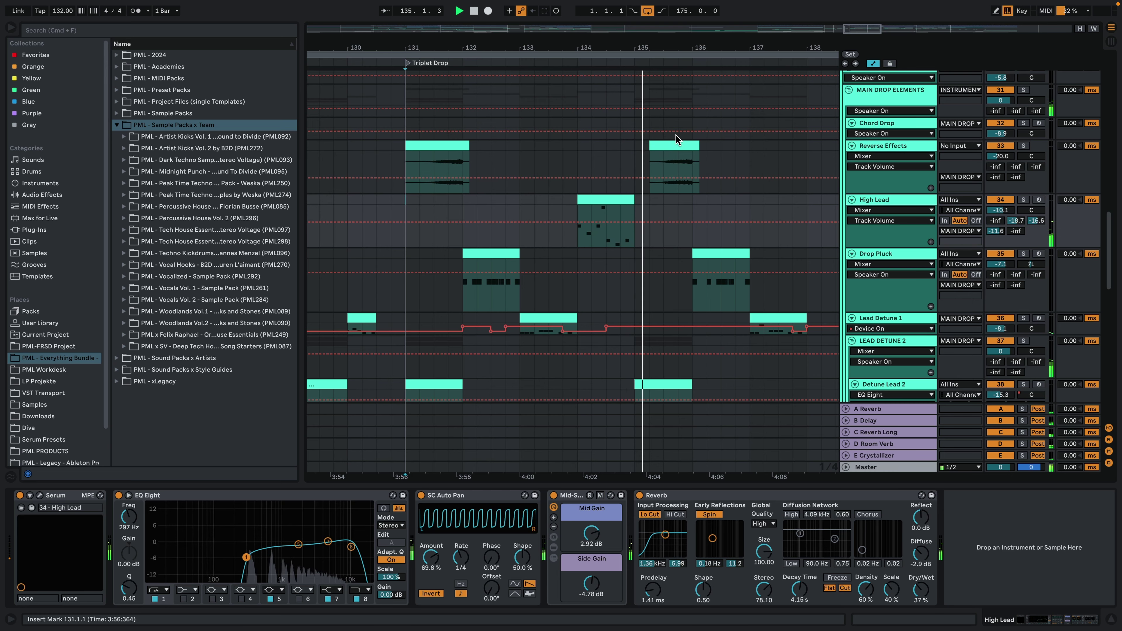
{"action": "scroll", "coordinate": [667, 194], "scroll_direction": "down", "scroll_amount": 7}
{"action": "key", "text": "space"}
Replay from the bar 131 marker while scrolling through the arrangement's tracks.
{"action": "scroll", "coordinate": [665, 200], "scroll_direction": "up", "scroll_amount": 7}
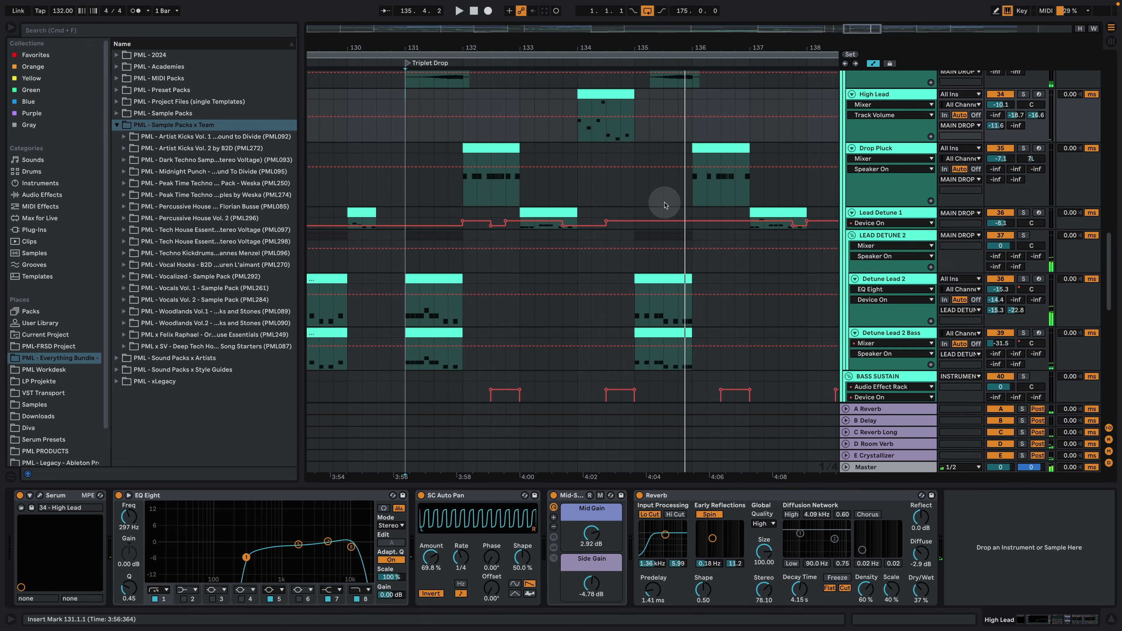
{"action": "scroll", "coordinate": [658, 225], "scroll_direction": "down", "scroll_amount": 10}
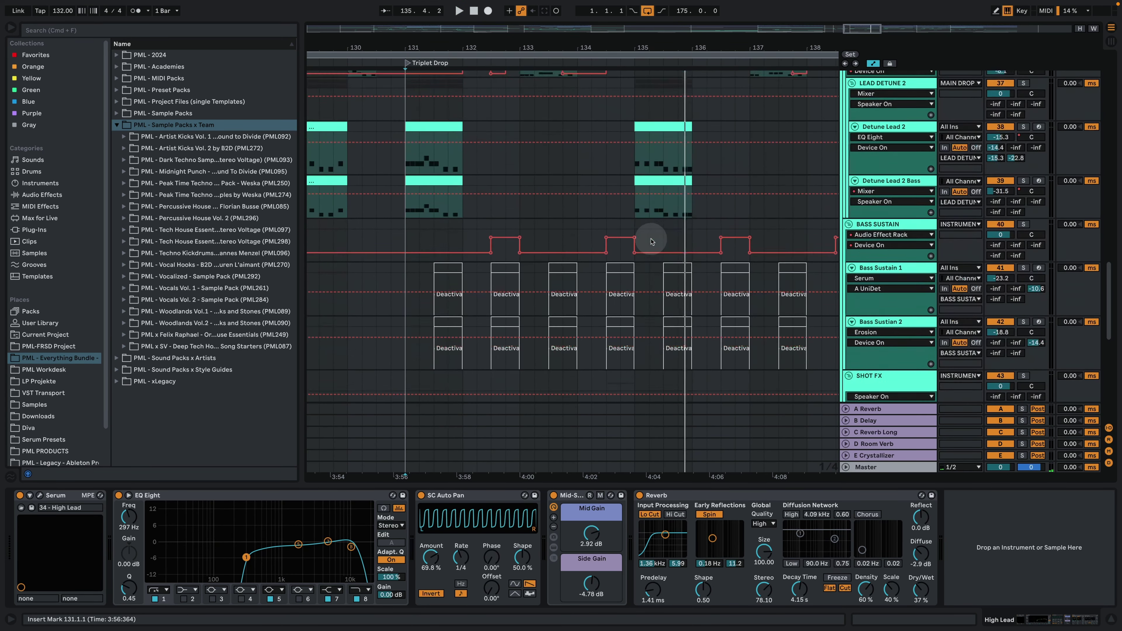
{"action": "scroll", "coordinate": [650, 242], "scroll_direction": "down", "scroll_amount": 3}
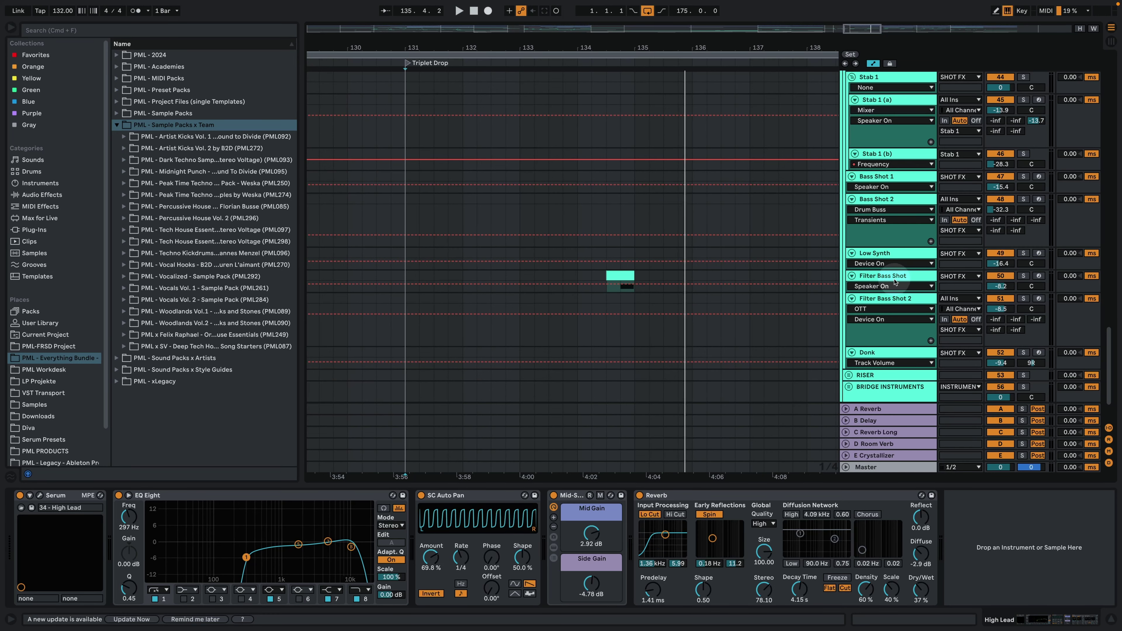
{"action": "scroll", "coordinate": [676, 288], "scroll_direction": "up", "scroll_amount": 2}
{"action": "key", "text": "space"}
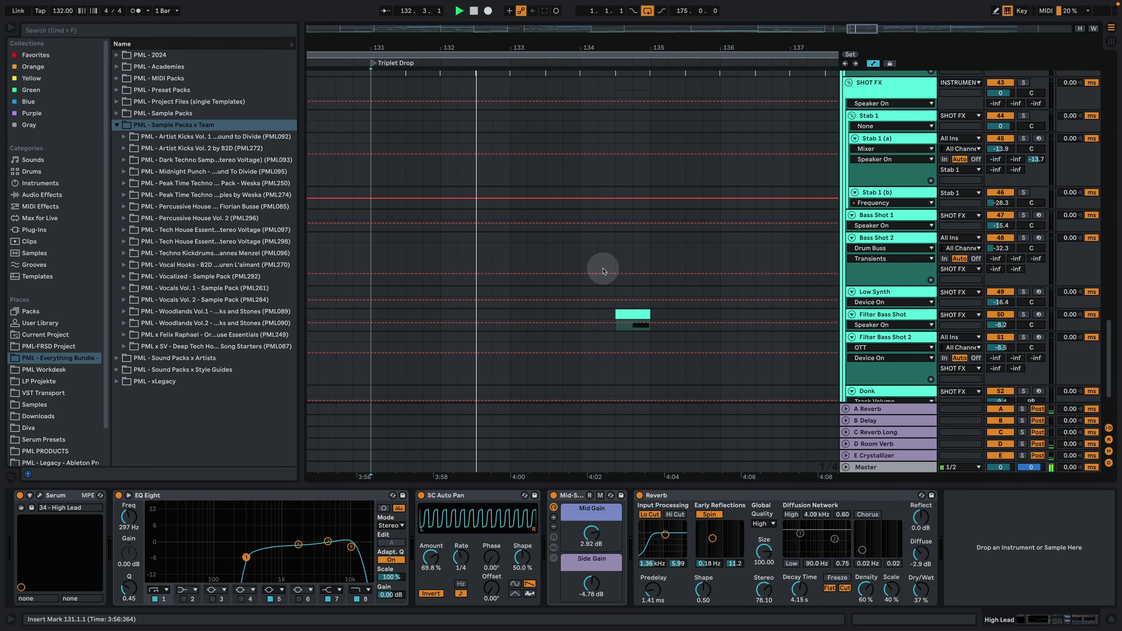
{"action": "scroll", "coordinate": [593, 267], "scroll_direction": "up", "scroll_amount": 3}
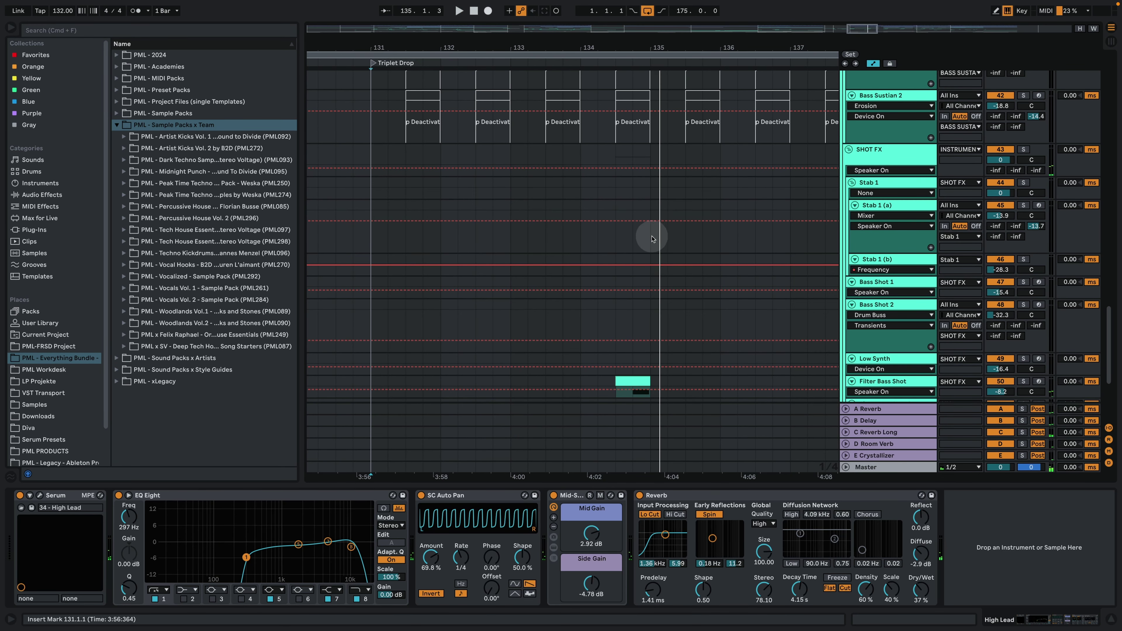
{"action": "scroll", "coordinate": [645, 247], "scroll_direction": "up", "scroll_amount": 10}
{"action": "scroll", "coordinate": [643, 264], "scroll_direction": "up", "scroll_amount": 9}
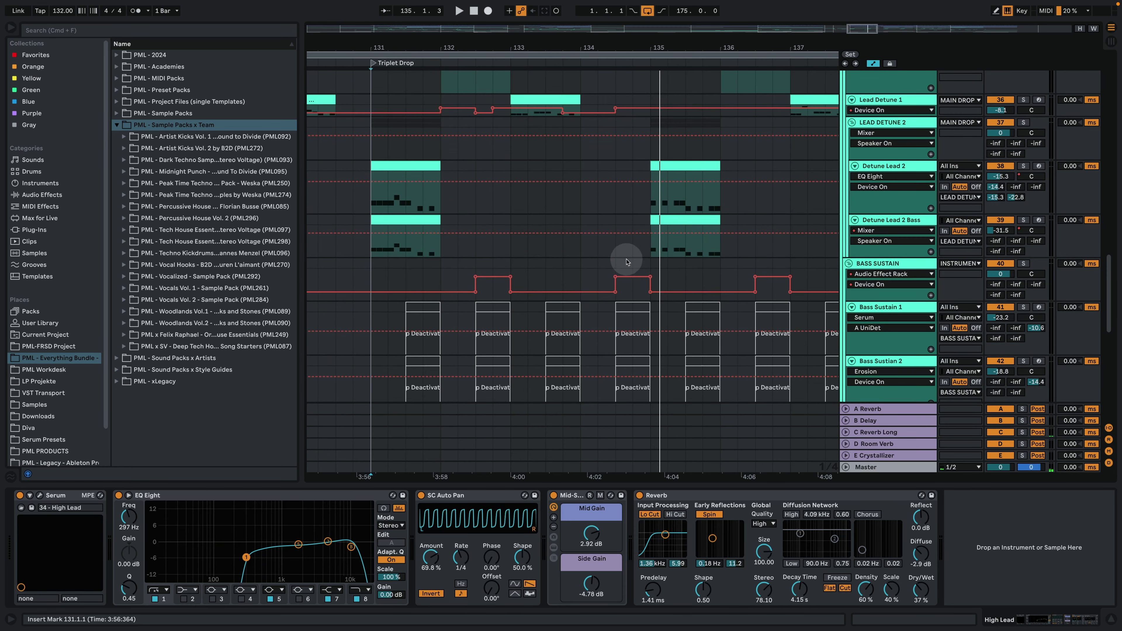
{"action": "scroll", "coordinate": [630, 279], "scroll_direction": "up", "scroll_amount": 7}
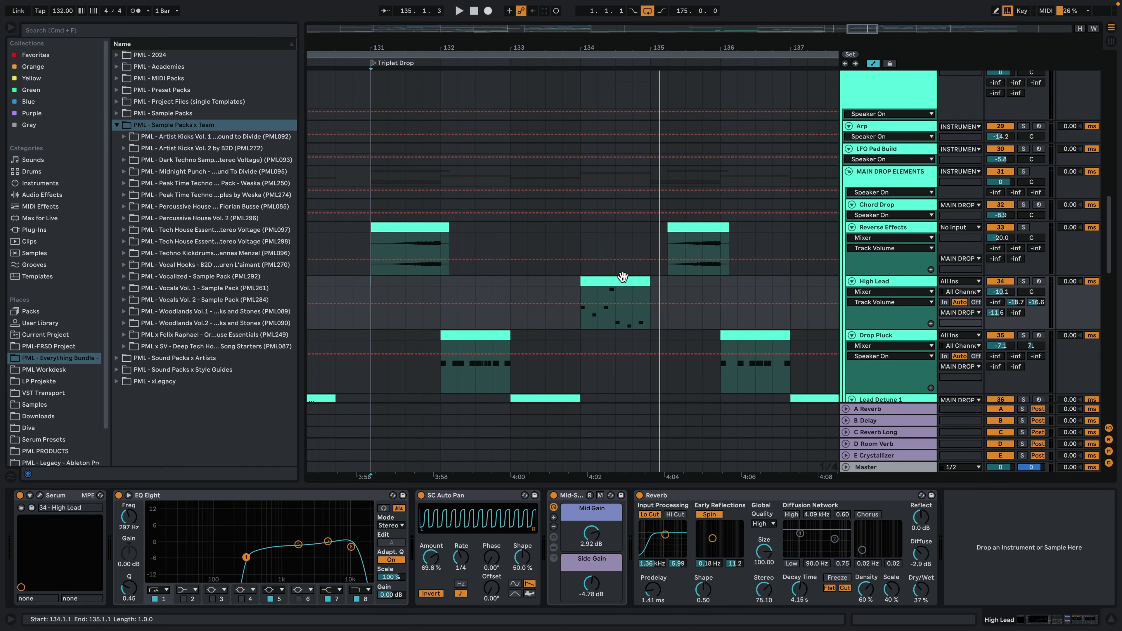
Clear the clip selection, unsolo the INSTRUMENTS group and zoom out to the whole song.
{"action": "left_click", "coordinate": [612, 225]}
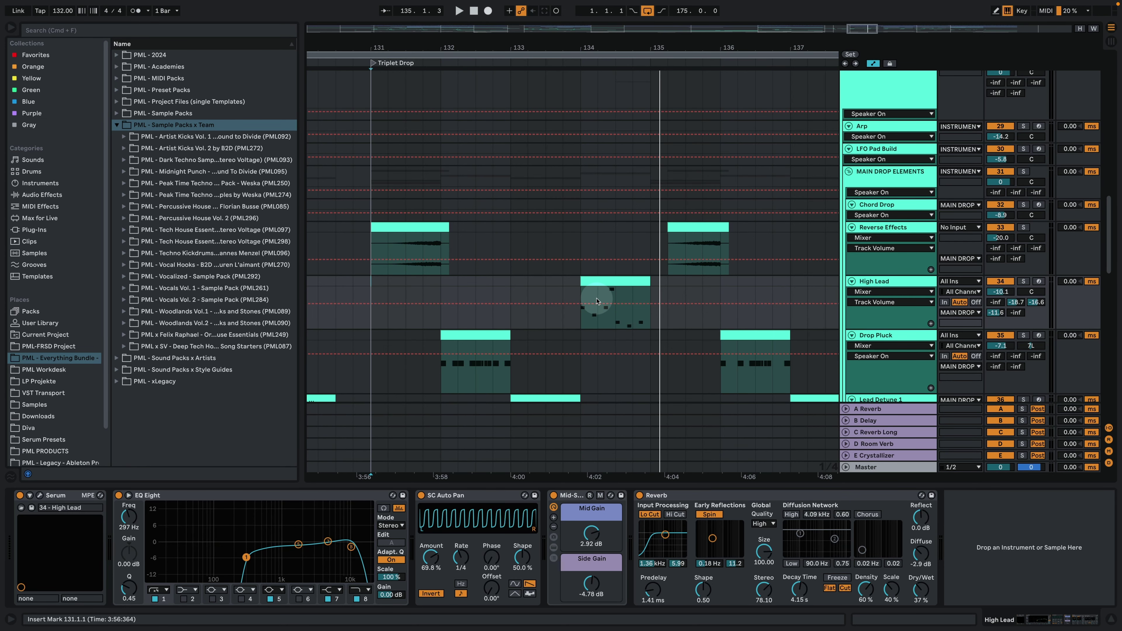
{"action": "scroll", "coordinate": [597, 301], "scroll_direction": "up", "scroll_amount": 2}
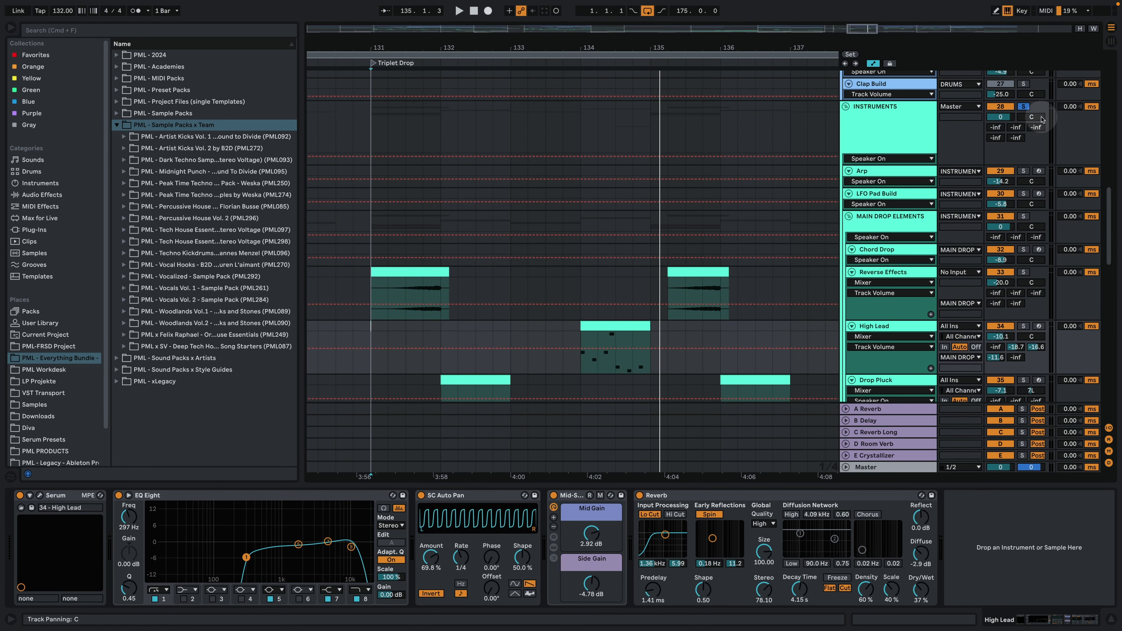
{"action": "left_click", "coordinate": [1027, 107]}
{"action": "left_click_drag", "start_coordinate": [684, 45], "coordinate": [684, 3]}
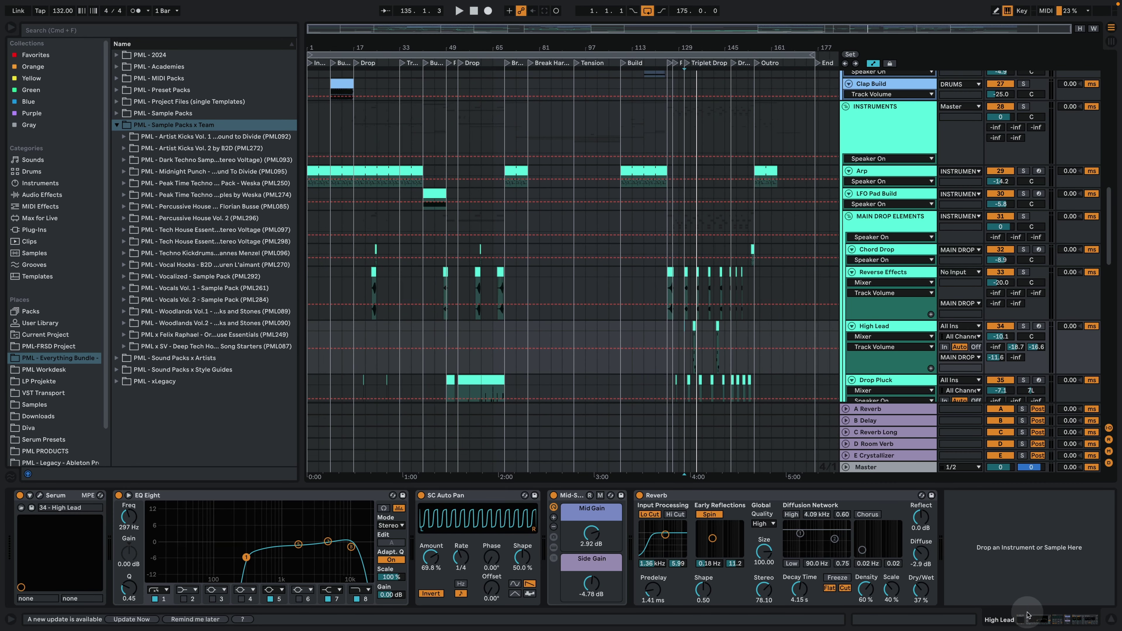
Hide the Detail View and browse PML - 2024 > Techno Production Kit - Antithesis to the Follow Me Project file.
{"action": "left_click", "coordinate": [1110, 618]}
{"action": "scroll", "coordinate": [832, 428], "scroll_direction": "up", "scroll_amount": 15}
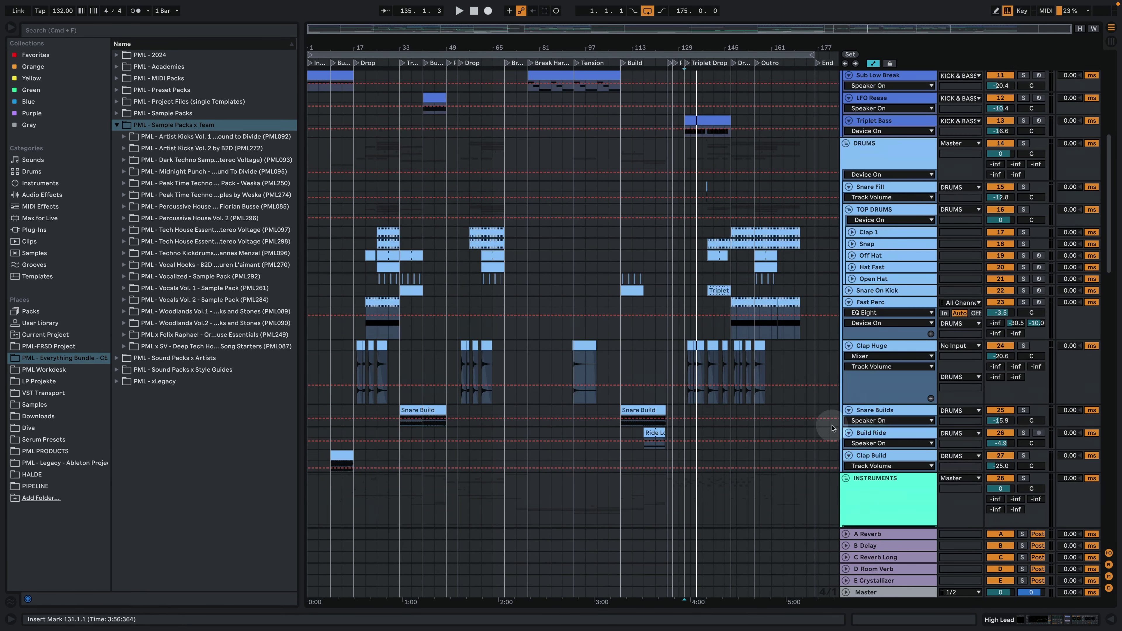
{"action": "left_click", "coordinate": [117, 55]}
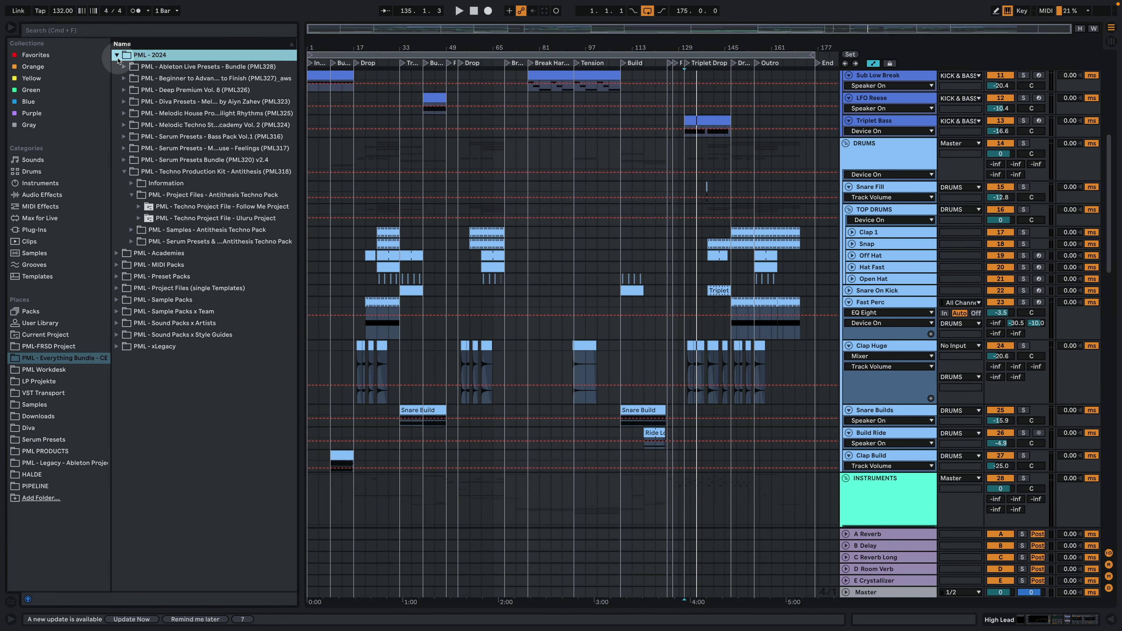
{"action": "left_click", "coordinate": [207, 172]}
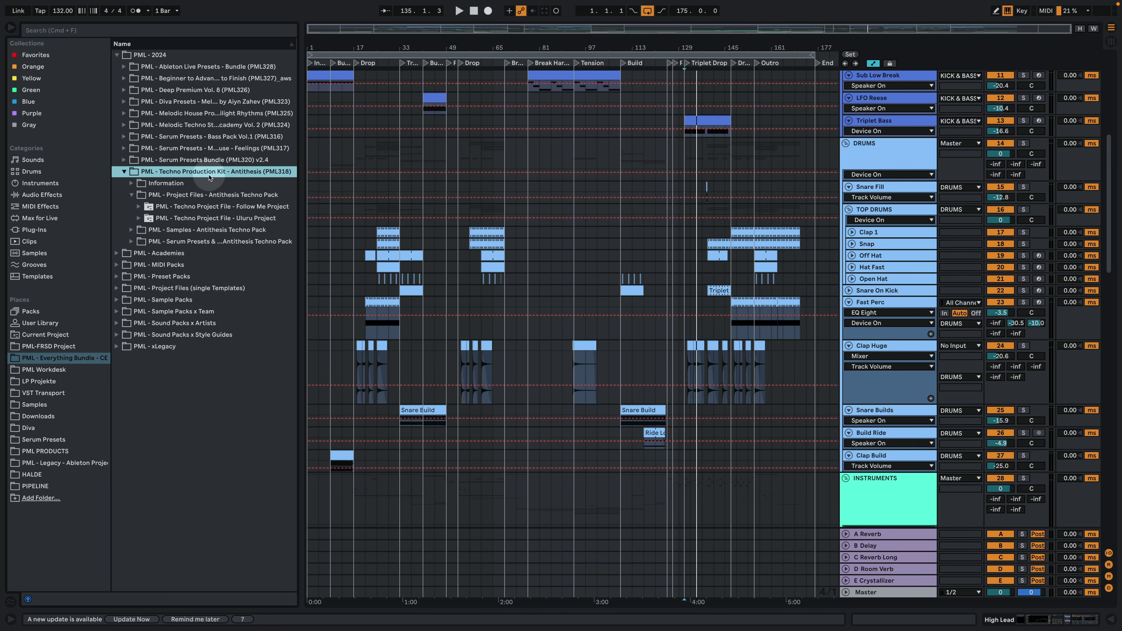
{"action": "left_click", "coordinate": [258, 207]}
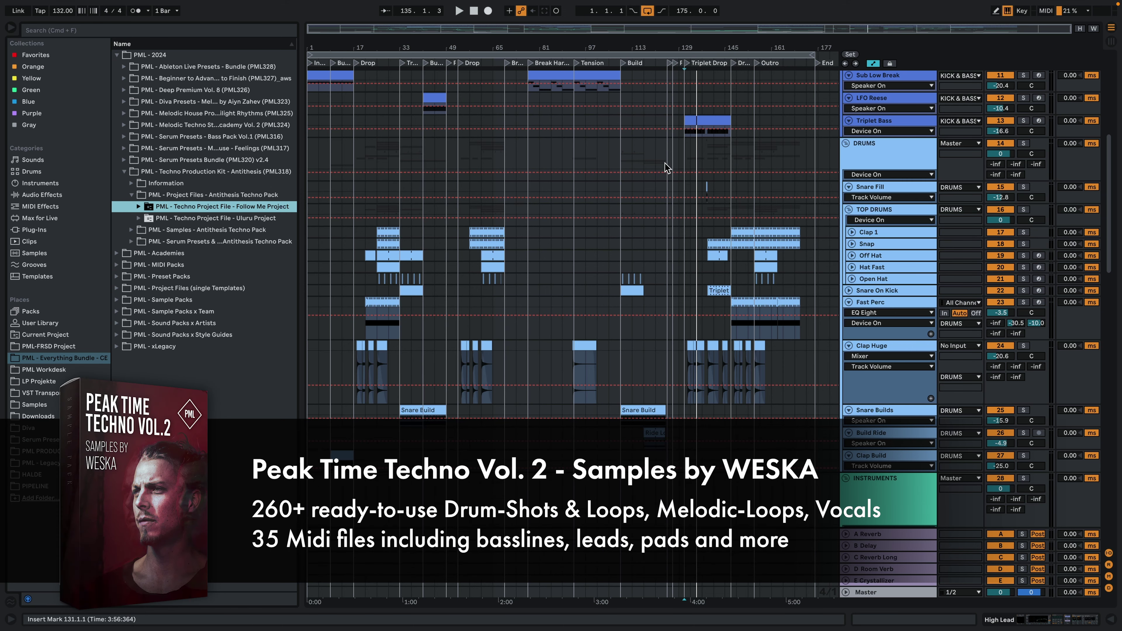
{"action": "left_click", "coordinate": [641, 203]}
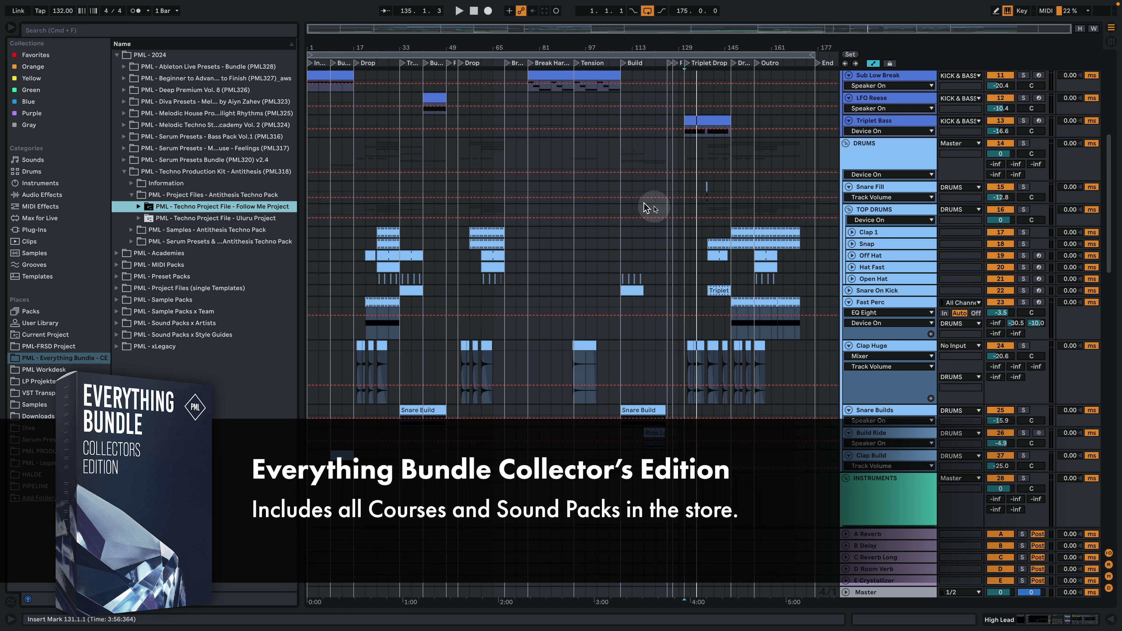
{"action": "left_click", "coordinate": [810, 275]}
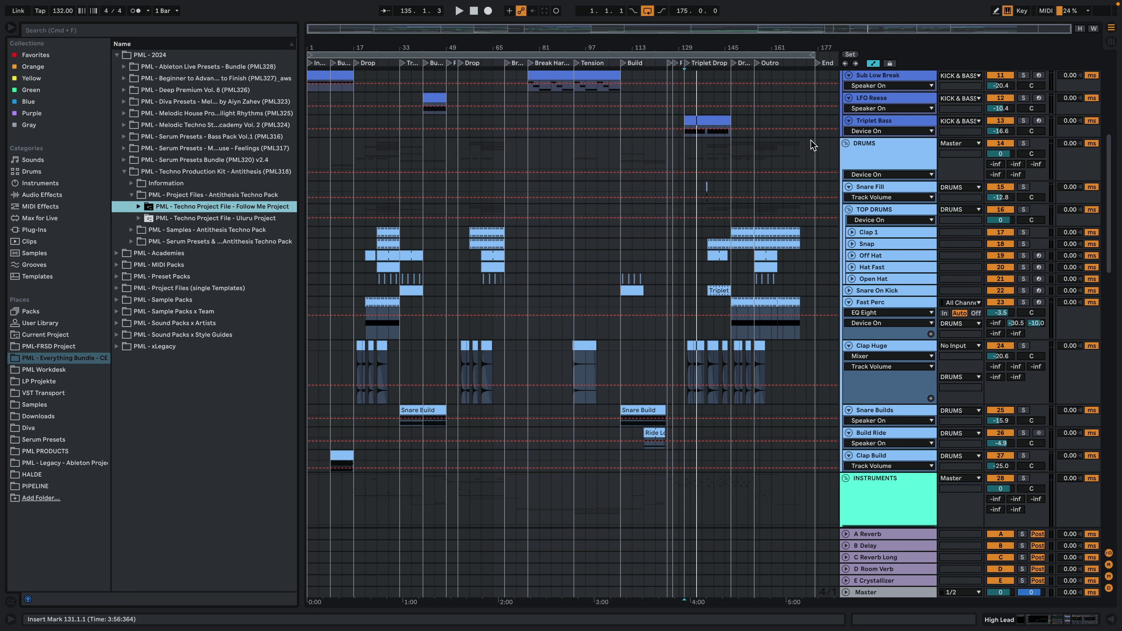
Fold the DRUMS, Kick, DROP and INSTRUMENTS tracks and groups.
{"action": "left_click", "coordinate": [846, 144]}
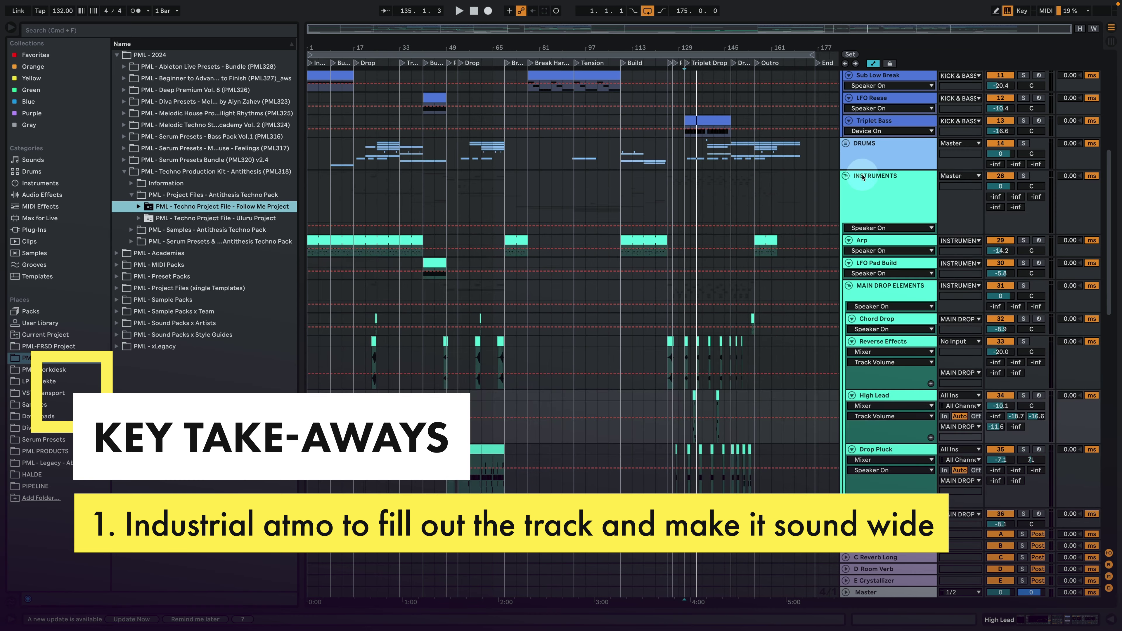
{"action": "scroll", "coordinate": [850, 159], "scroll_direction": "up", "scroll_amount": 7}
{"action": "left_click", "coordinate": [853, 166]}
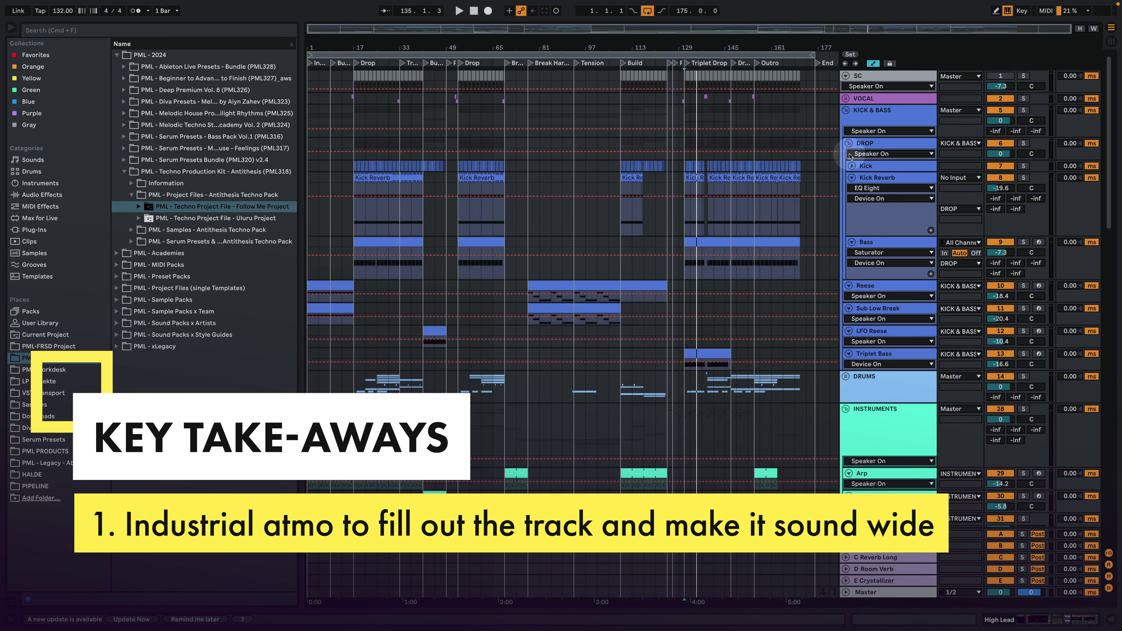
{"action": "left_click", "coordinate": [849, 143]}
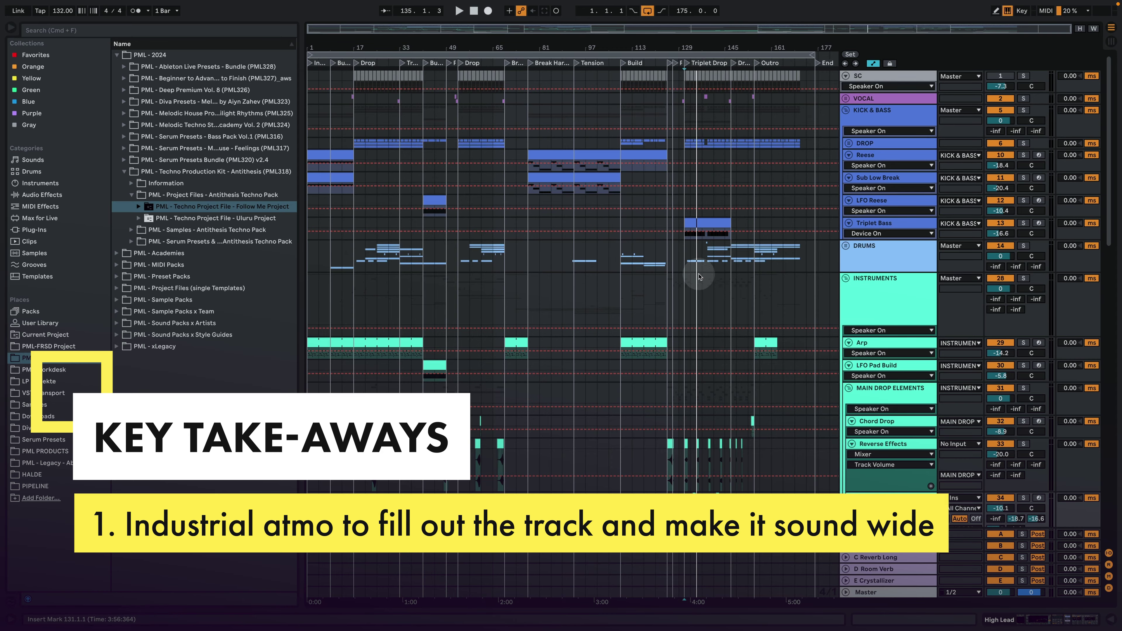
{"action": "scroll", "coordinate": [699, 275], "scroll_direction": "down", "scroll_amount": 7}
{"action": "scroll", "coordinate": [700, 280], "scroll_direction": "up", "scroll_amount": 4}
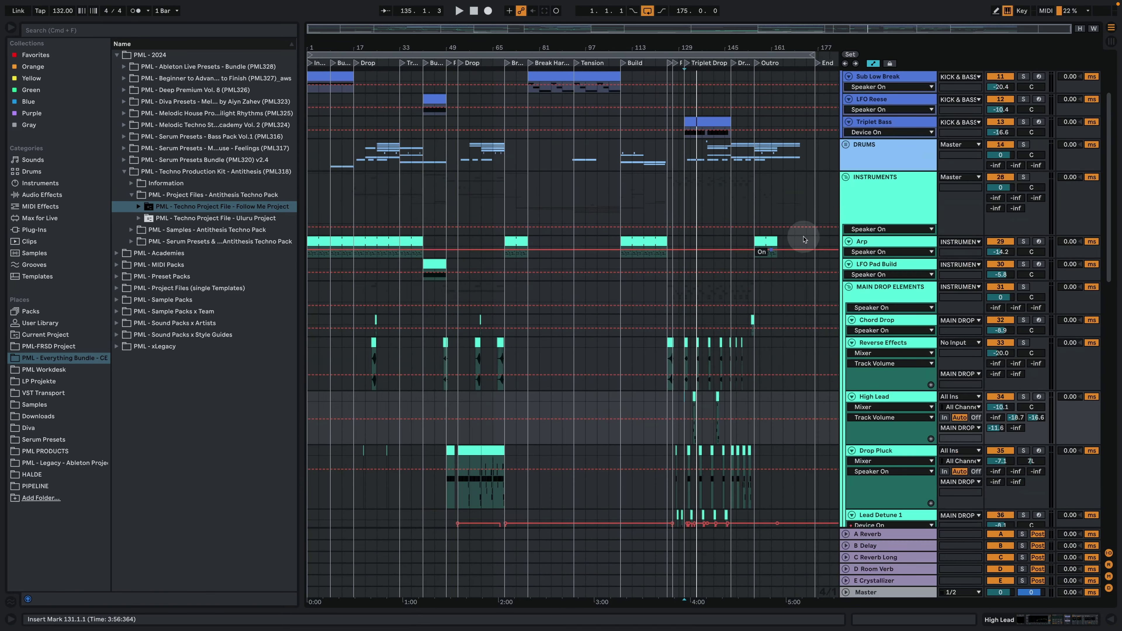
{"action": "left_click", "coordinate": [845, 177]}
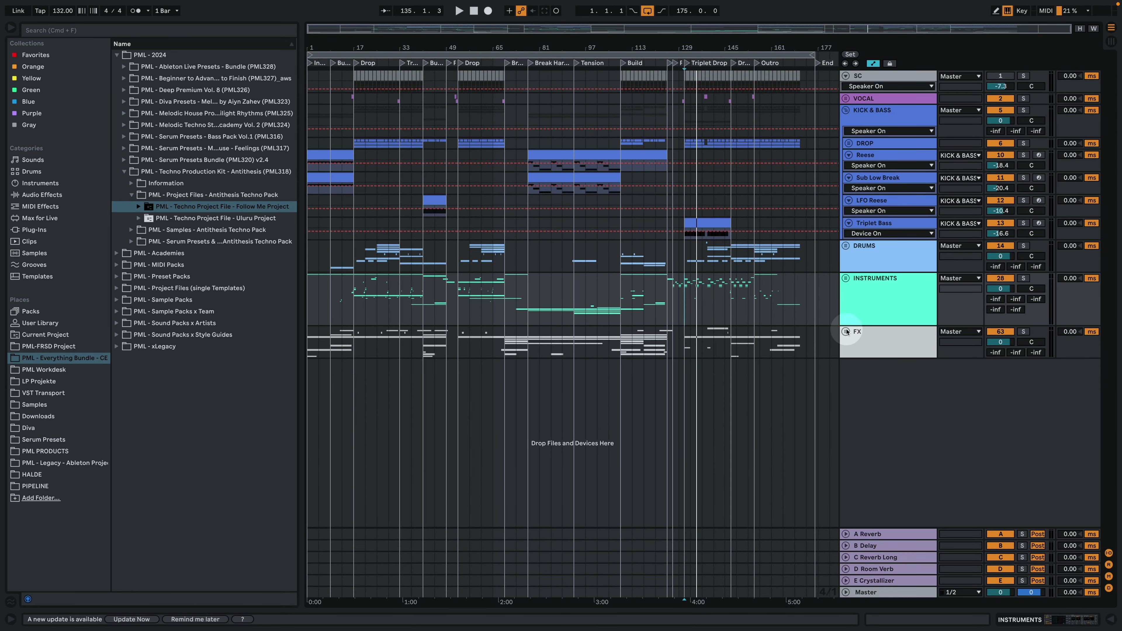
Unfold DROP, solo Kick Reverb and play its clip from bar 17.
{"action": "left_click", "coordinate": [849, 144]}
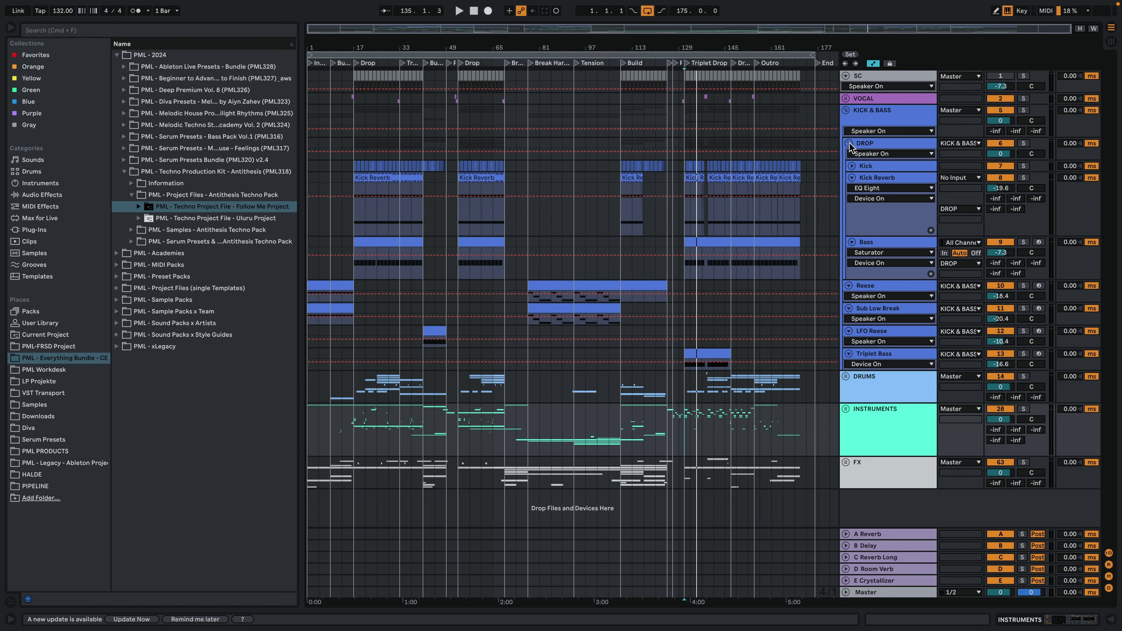
{"action": "left_click", "coordinate": [376, 176]}
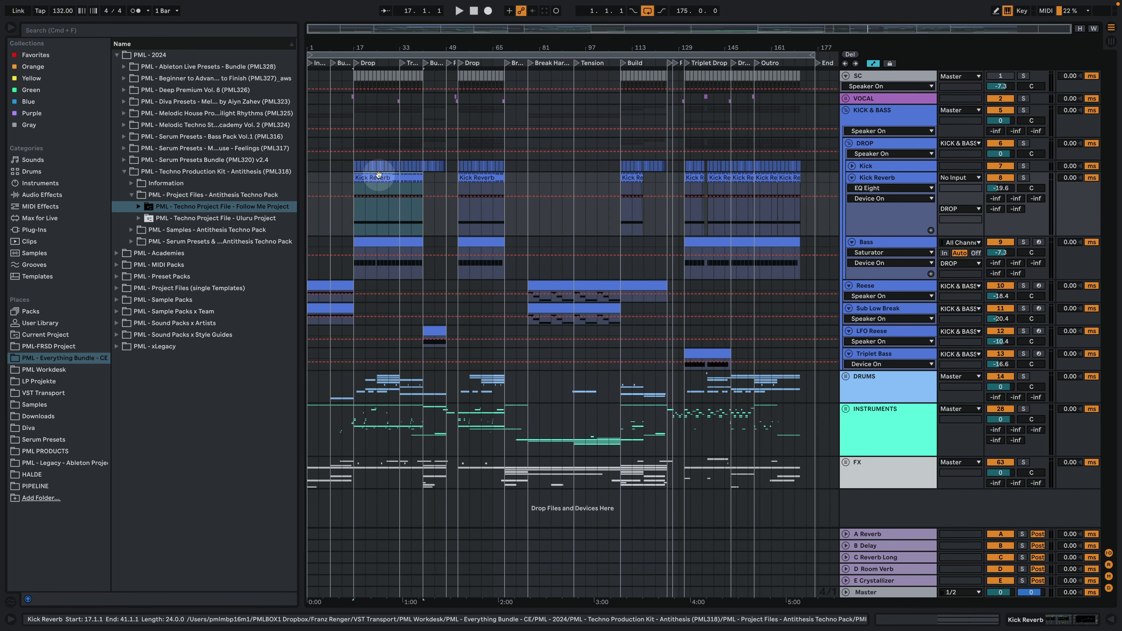
{"action": "left_click", "coordinate": [1024, 177]}
{"action": "key", "text": "space"}
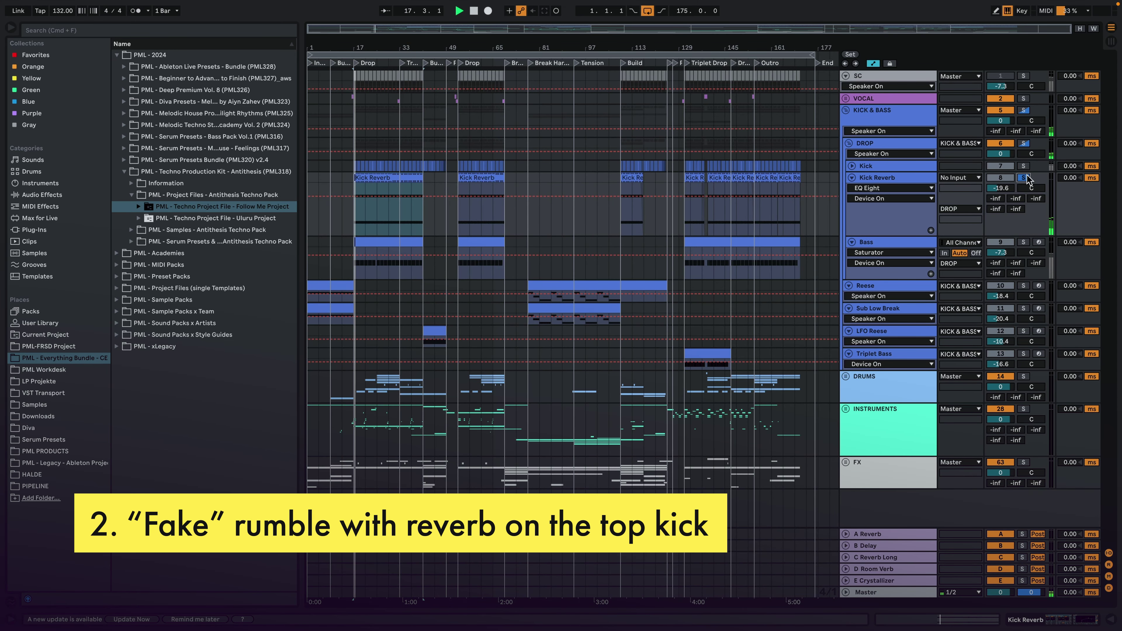
{"action": "key", "text": "space"}
{"action": "key", "text": "space"}
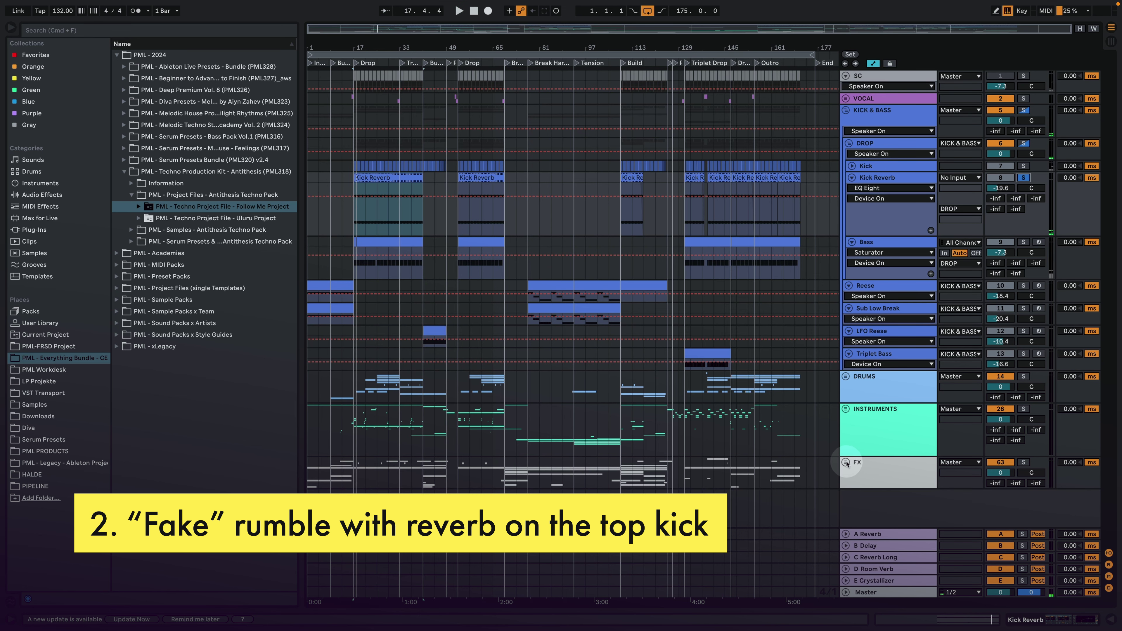
Unfold FX, solo and play the Atmo track, then unfold DRUMS and select Hat Fast.
{"action": "left_click", "coordinate": [845, 461]}
{"action": "scroll", "coordinate": [844, 460], "scroll_direction": "down", "scroll_amount": 8}
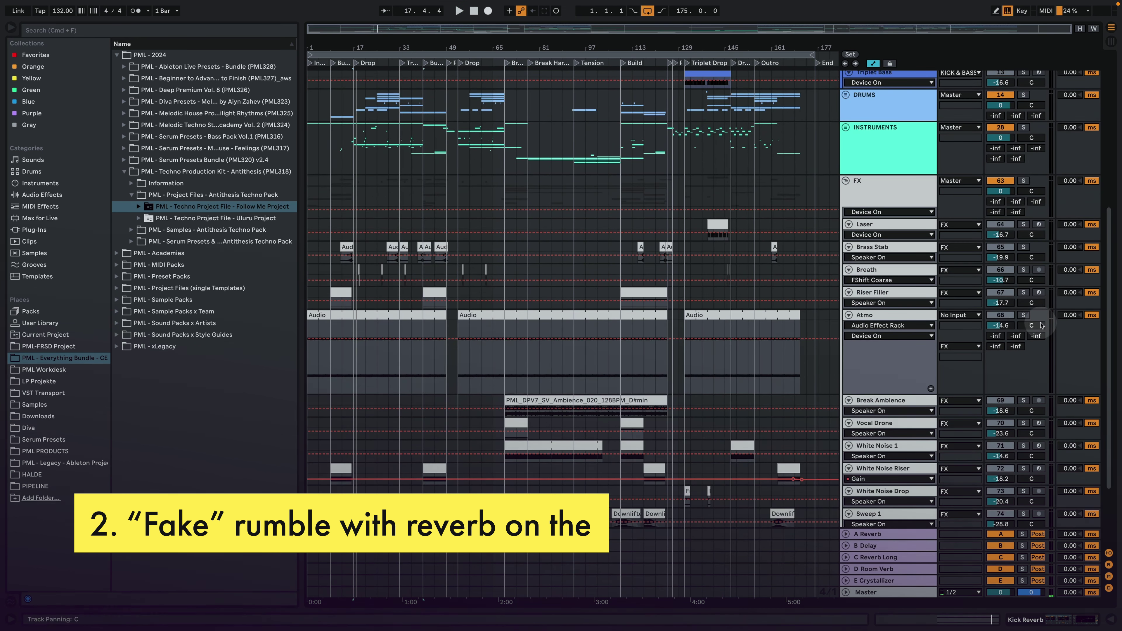
{"action": "left_click", "coordinate": [1023, 315]}
{"action": "key", "text": "space"}
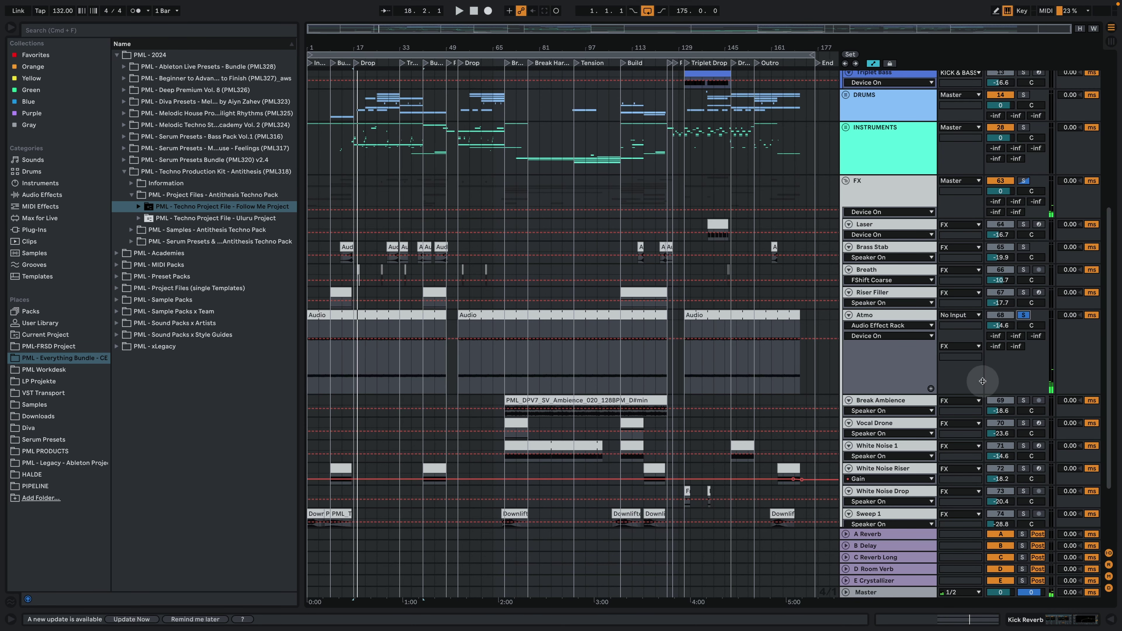
{"action": "scroll", "coordinate": [869, 224], "scroll_direction": "up", "scroll_amount": 4}
{"action": "scroll", "coordinate": [855, 255], "scroll_direction": "up", "scroll_amount": 3}
{"action": "left_click", "coordinate": [844, 345]}
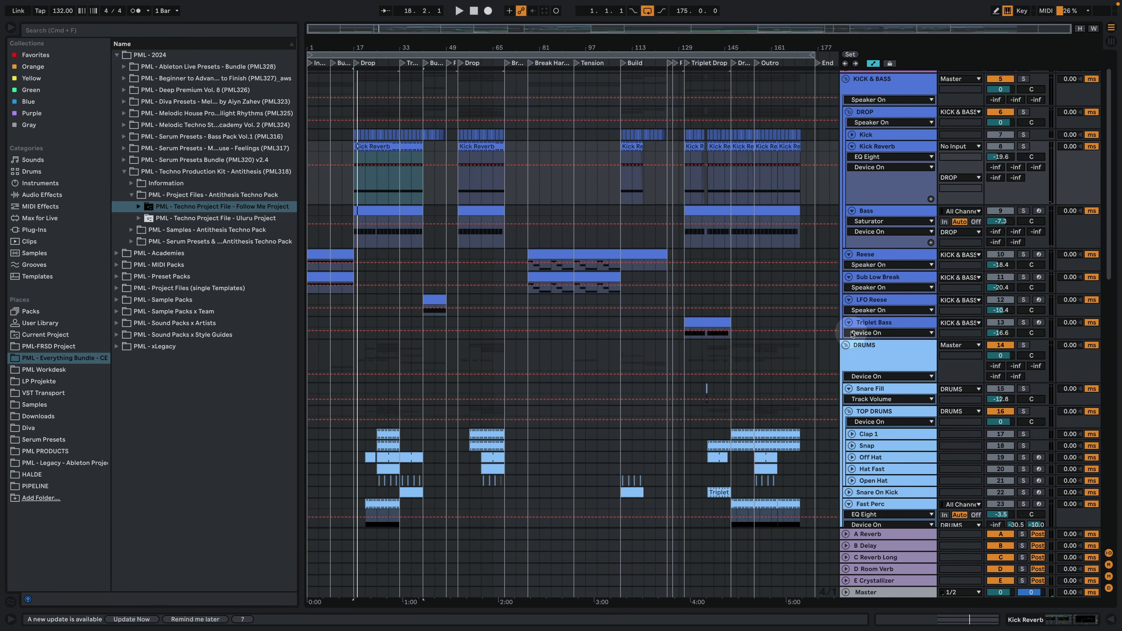
{"action": "scroll", "coordinate": [913, 301], "scroll_direction": "down", "scroll_amount": 4}
{"action": "left_click", "coordinate": [888, 329]}
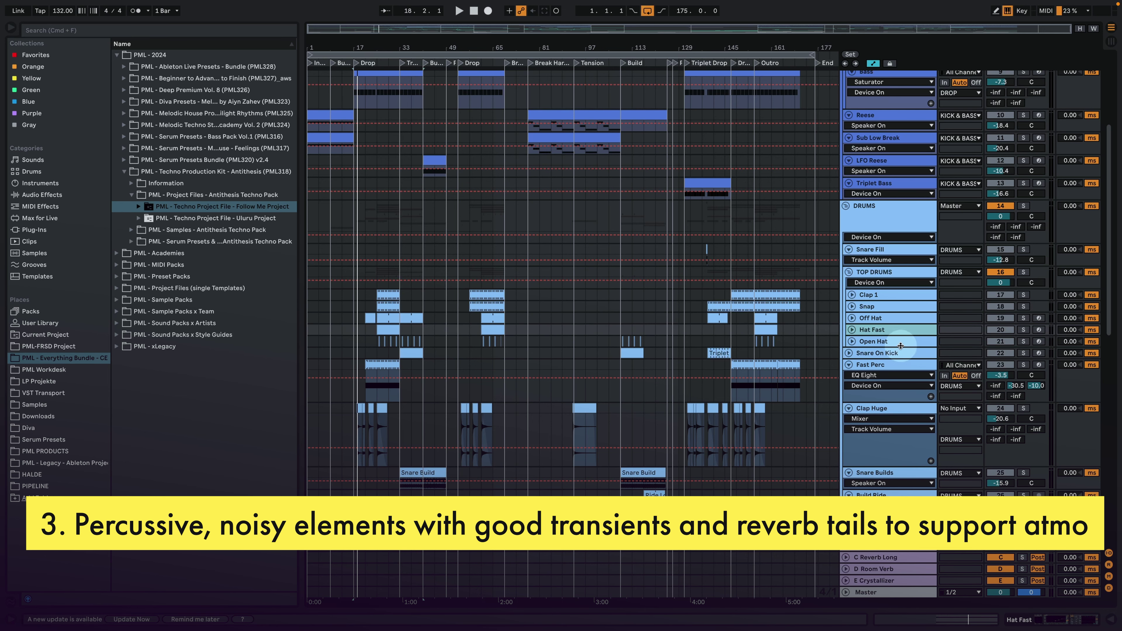
Solo the Fast Perc track and play its clip from bar 21.
{"action": "scroll", "coordinate": [896, 330], "scroll_direction": "down", "scroll_amount": 5}
{"action": "left_click", "coordinate": [373, 251]}
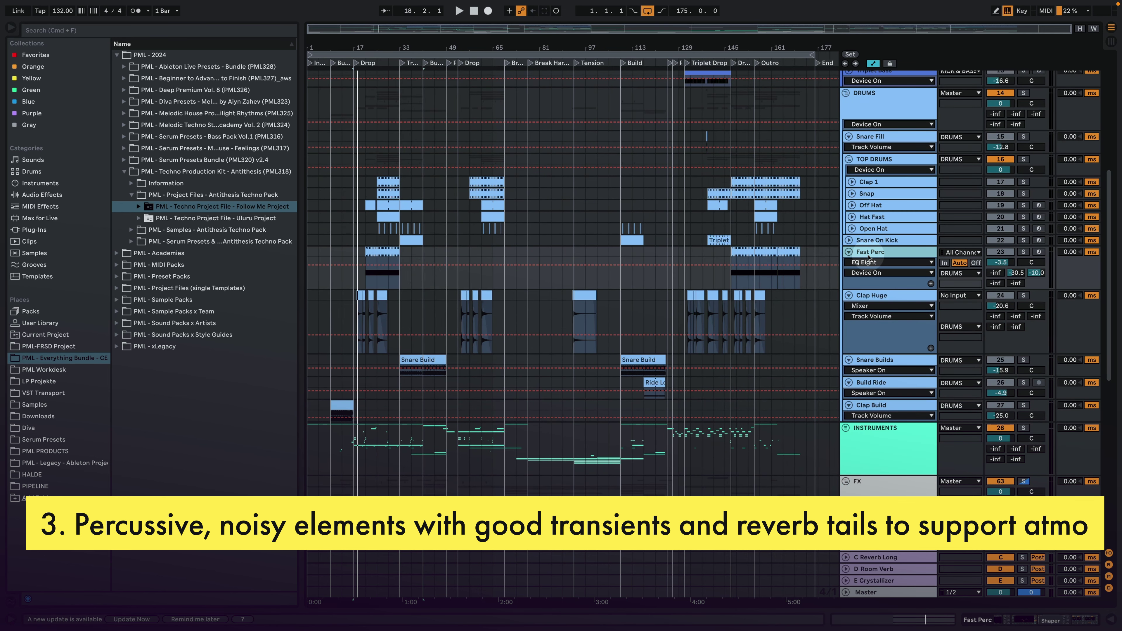
{"action": "left_click", "coordinate": [1023, 252]}
{"action": "key", "text": "space"}
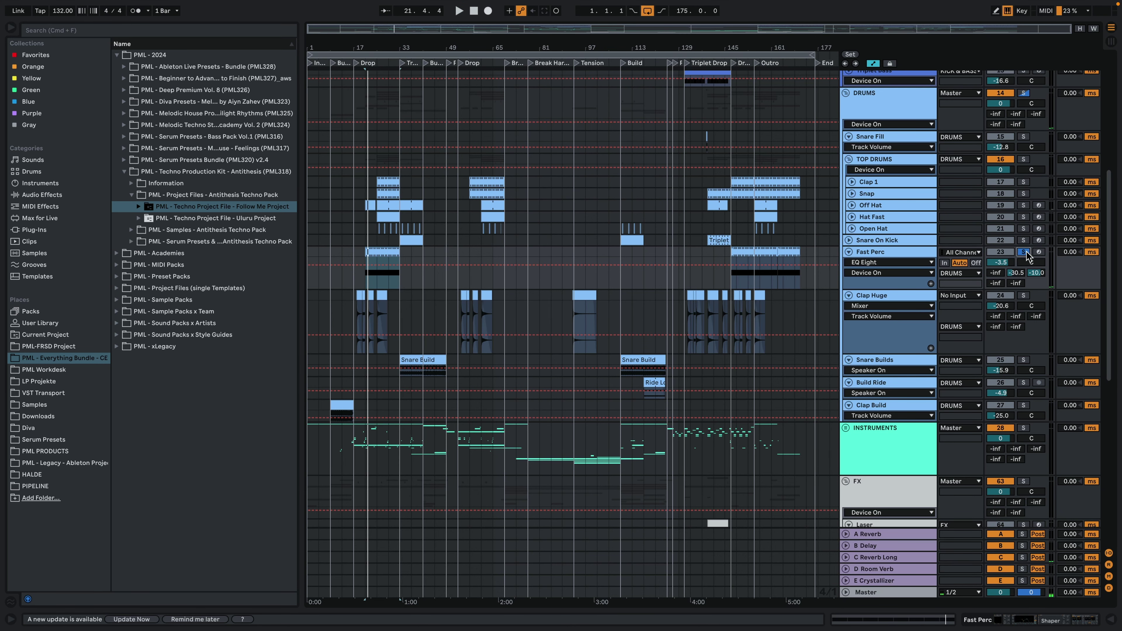
{"action": "scroll", "coordinate": [553, 331], "scroll_direction": "down", "scroll_amount": 5}
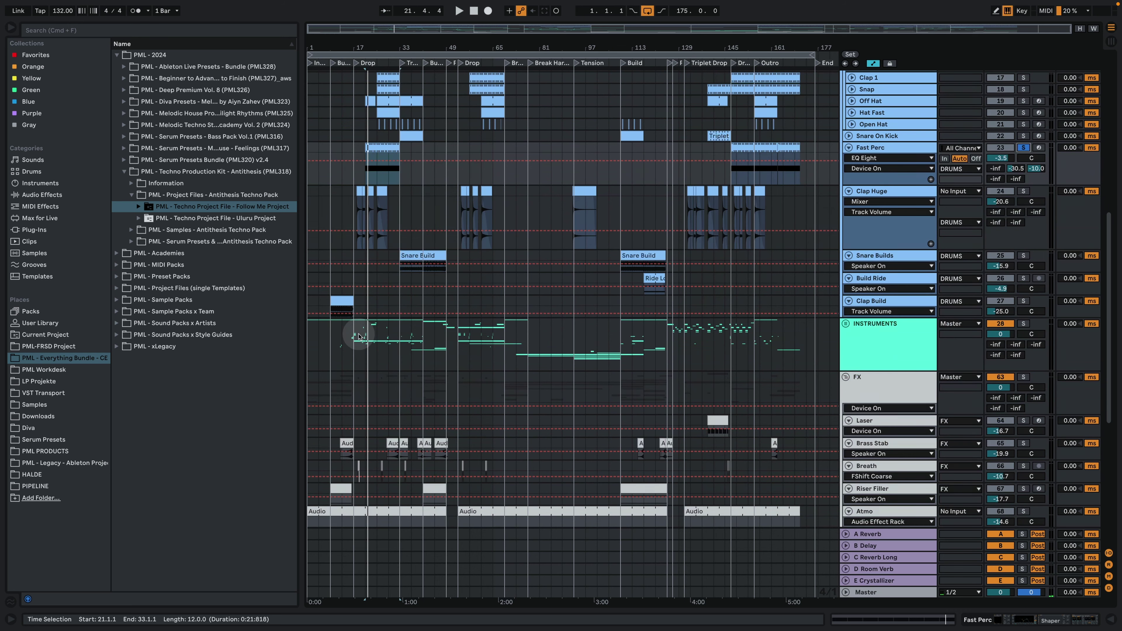
Zoom in on the first Drop section, then back out to show bars 1 to 113.
{"action": "left_click_drag", "start_coordinate": [364, 48], "coordinate": [496, 63]}
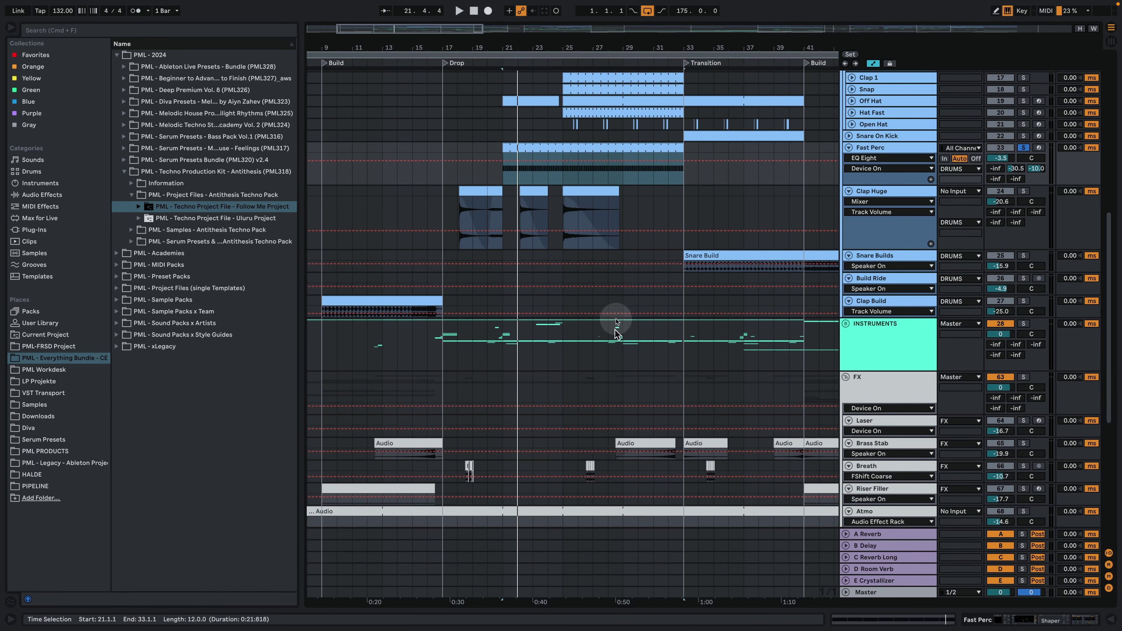
{"action": "left_click_drag", "start_coordinate": [569, 46], "coordinate": [551, 11]}
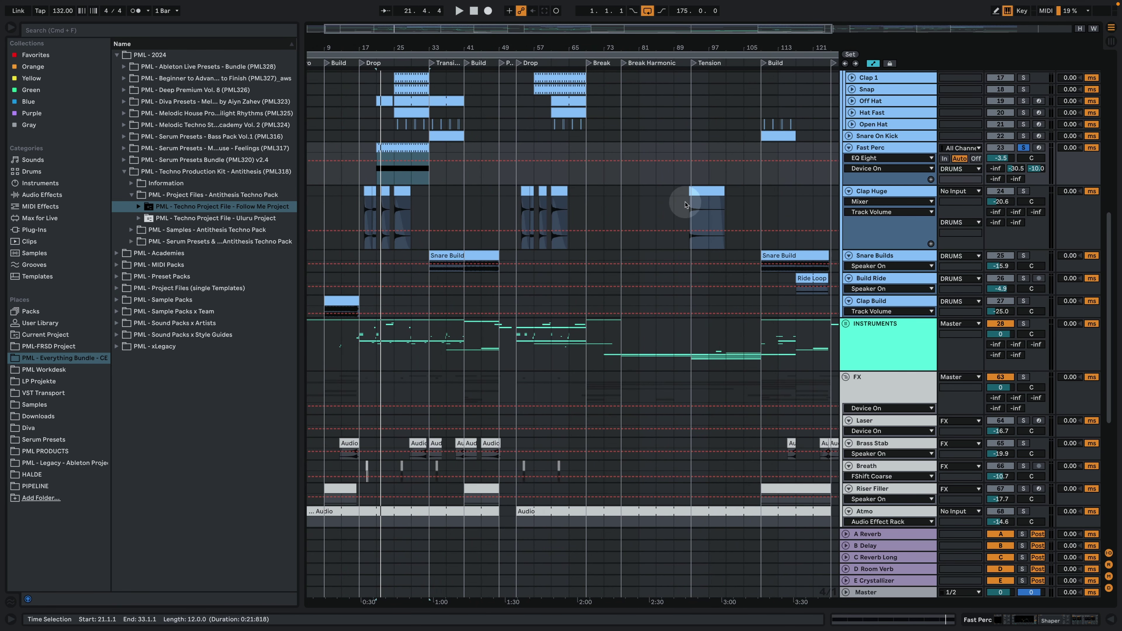
{"action": "scroll", "coordinate": [582, 322], "scroll_direction": "right", "scroll_amount": 10}
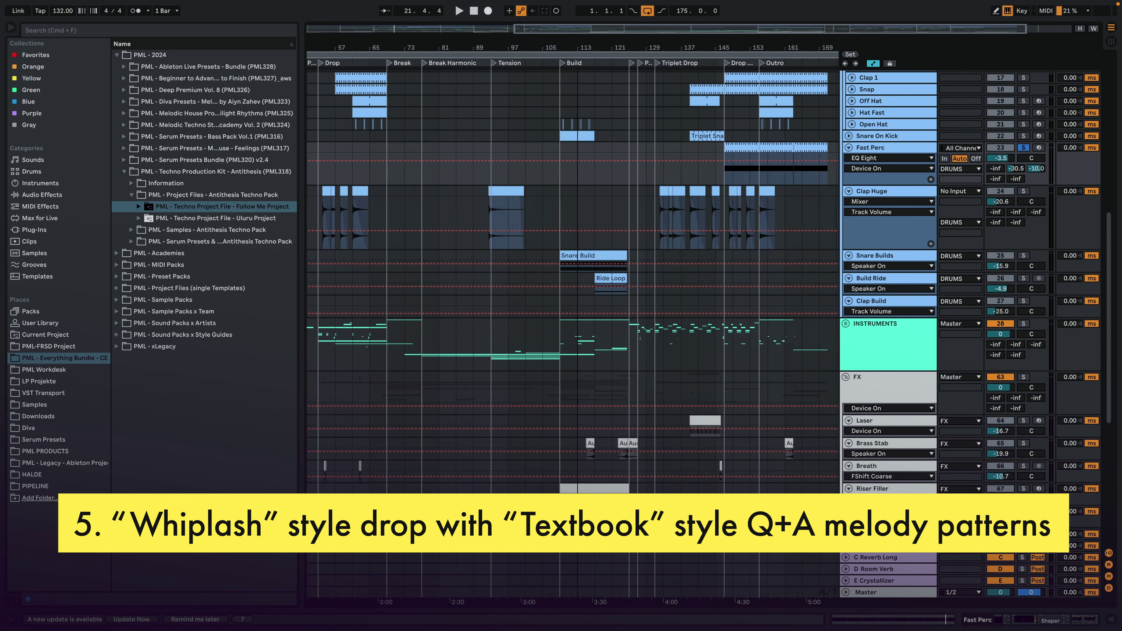
Unfold the INSTRUMENTS group and set a time selection in the High Lead lane.
{"action": "left_click", "coordinate": [846, 325]}
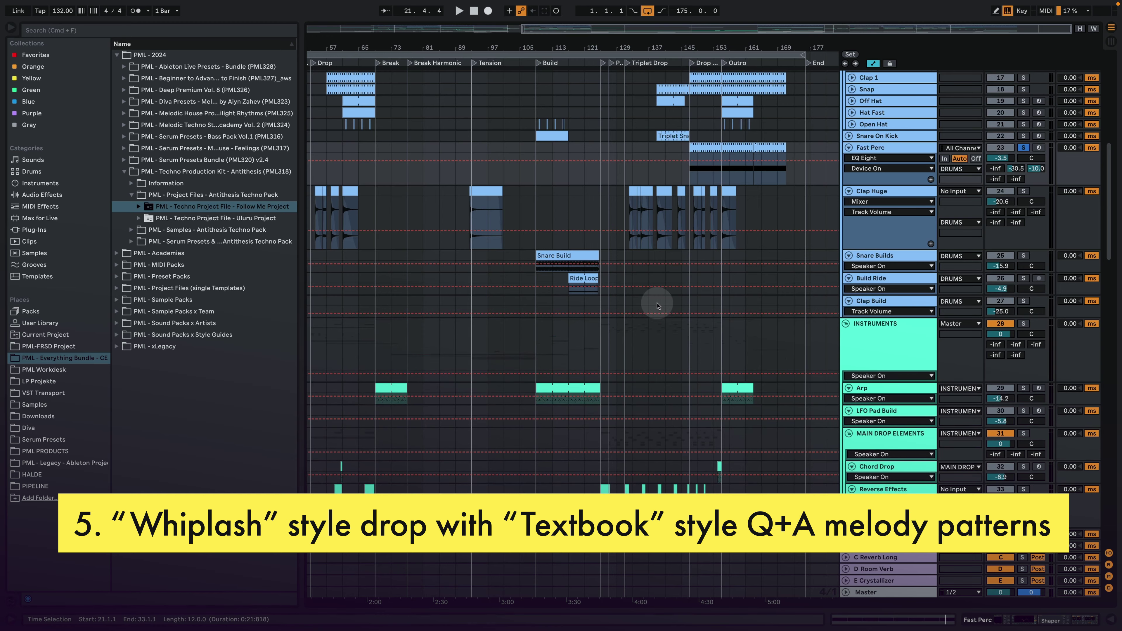
{"action": "scroll", "coordinate": [657, 304], "scroll_direction": "down", "scroll_amount": 5}
{"action": "left_click_drag", "start_coordinate": [633, 44], "coordinate": [626, 126]}
{"action": "scroll", "coordinate": [631, 327], "scroll_direction": "down", "scroll_amount": 2}
{"action": "scroll", "coordinate": [617, 367], "scroll_direction": "down", "scroll_amount": 2}
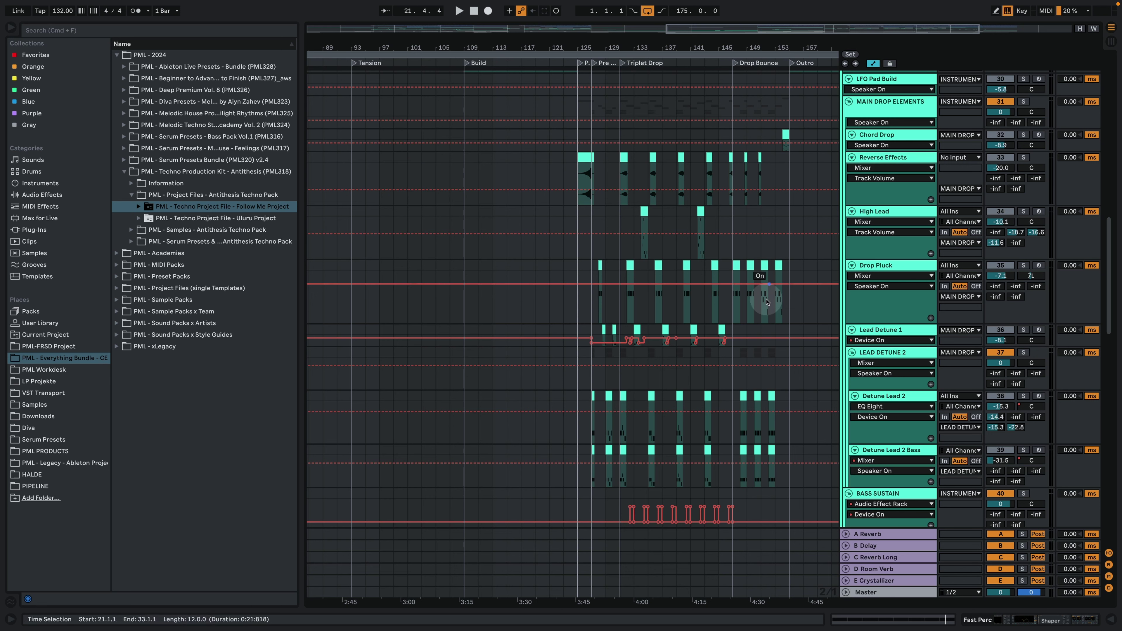
{"action": "left_click", "coordinate": [702, 358]}
{"action": "left_click", "coordinate": [555, 239]}
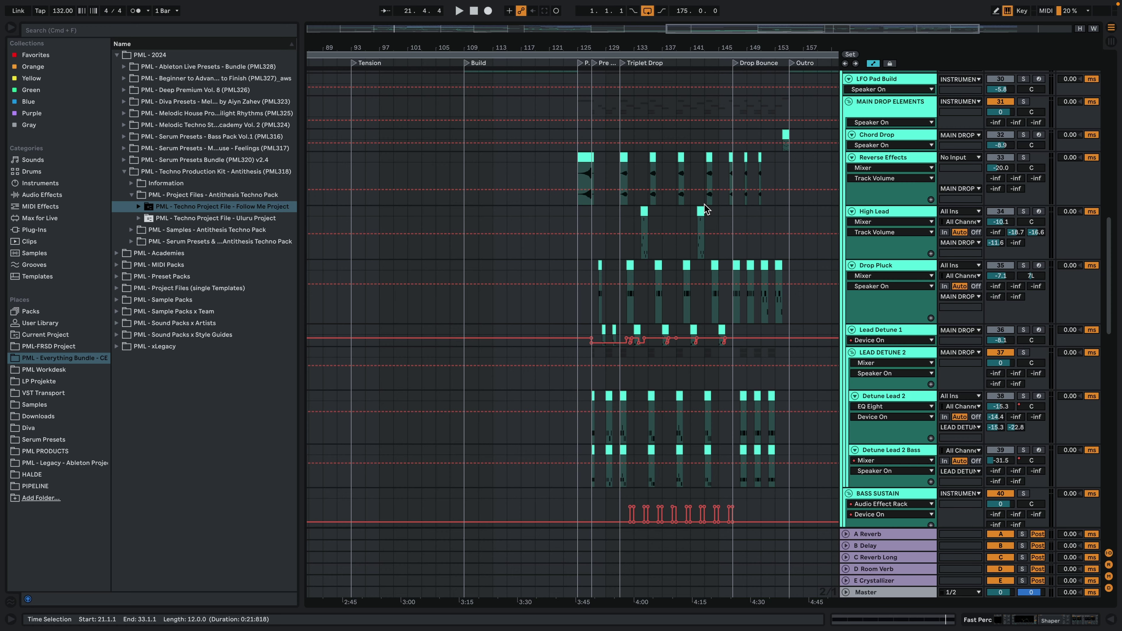
{"action": "scroll", "coordinate": [707, 209], "scroll_direction": "down", "scroll_amount": 10}
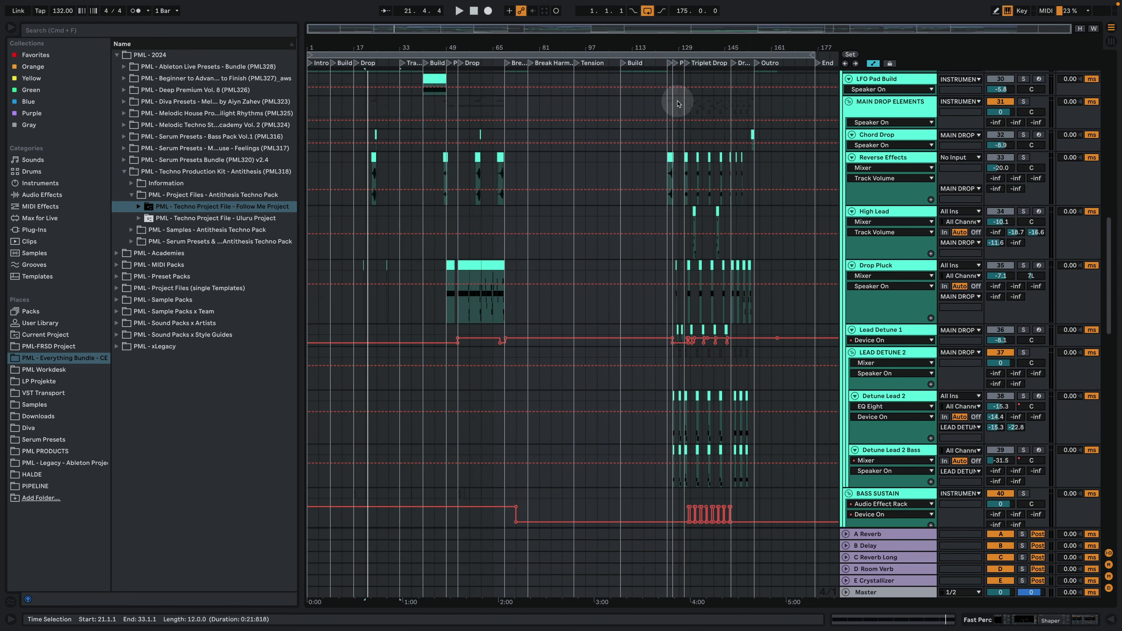
Select the Drop at bars 53–69, then move the selection to the Triplet Drop, bars 131–145.
{"action": "left_click", "coordinate": [463, 105]}
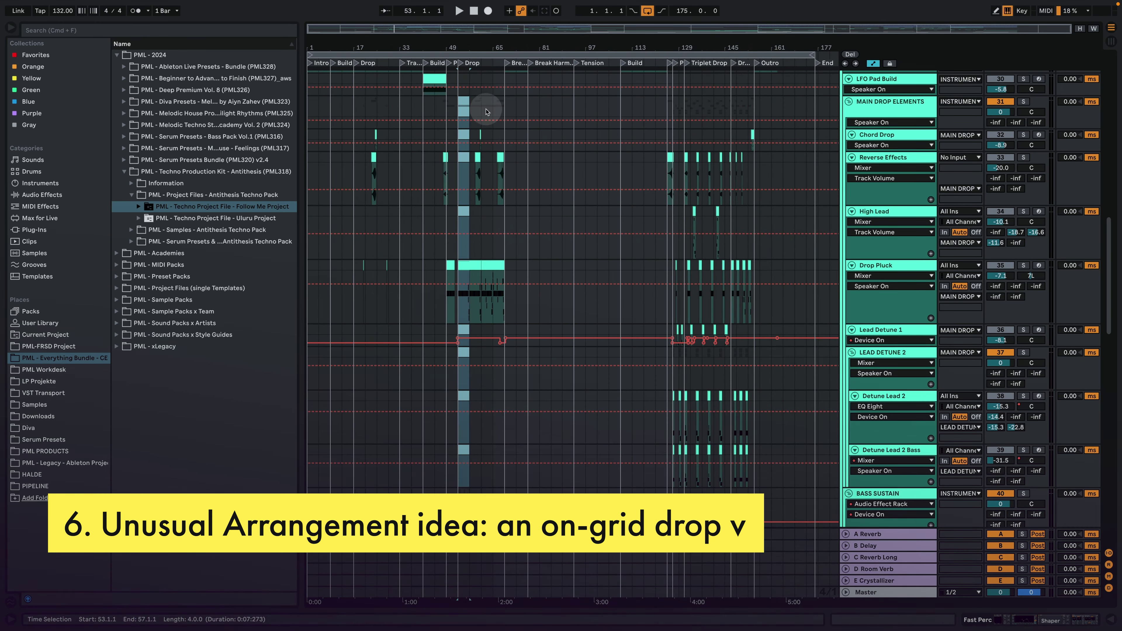
{"action": "left_click_drag", "start_coordinate": [486, 112], "coordinate": [507, 106]}
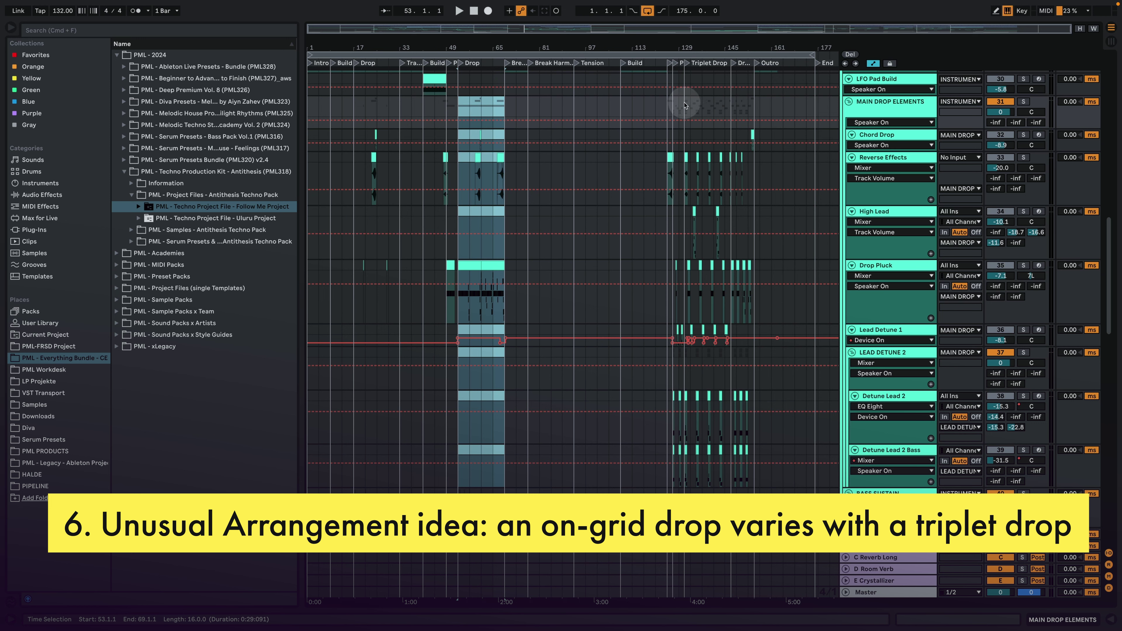
{"action": "left_click_drag", "start_coordinate": [685, 105], "coordinate": [728, 106]}
{"action": "left_click", "coordinate": [728, 105]}
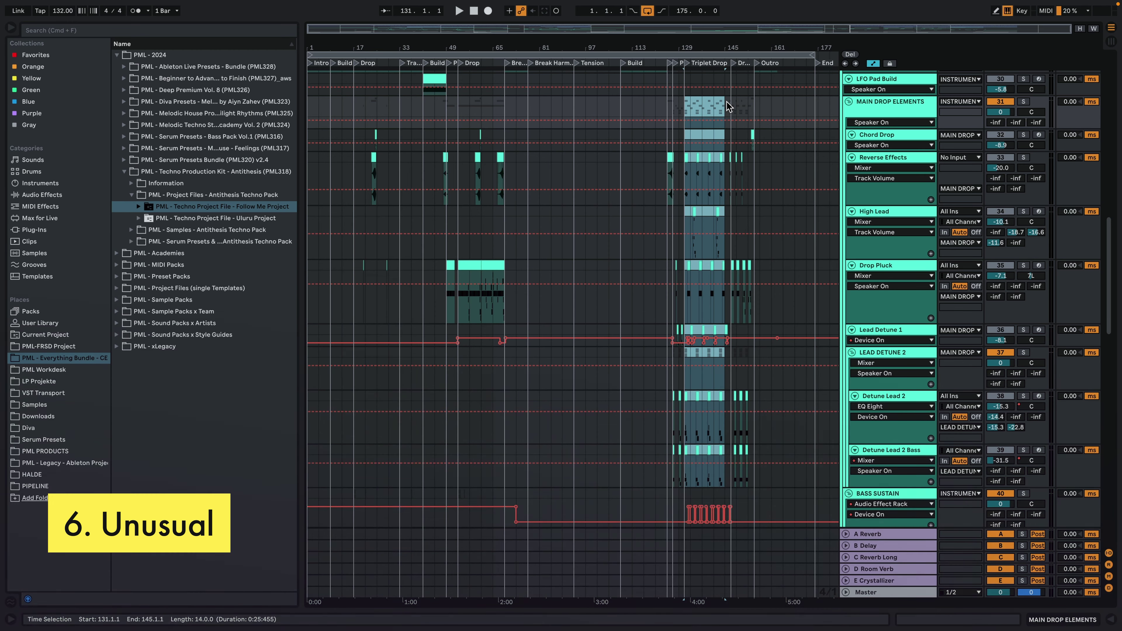
{"action": "left_click", "coordinate": [727, 101]}
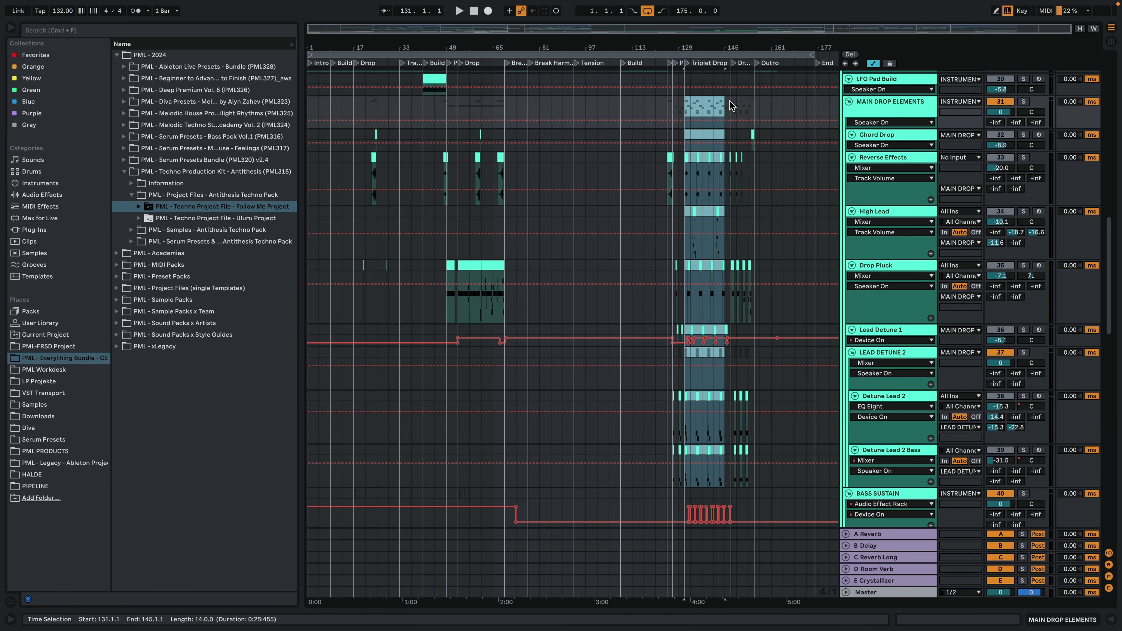
{"action": "left_click", "coordinate": [626, 228]}
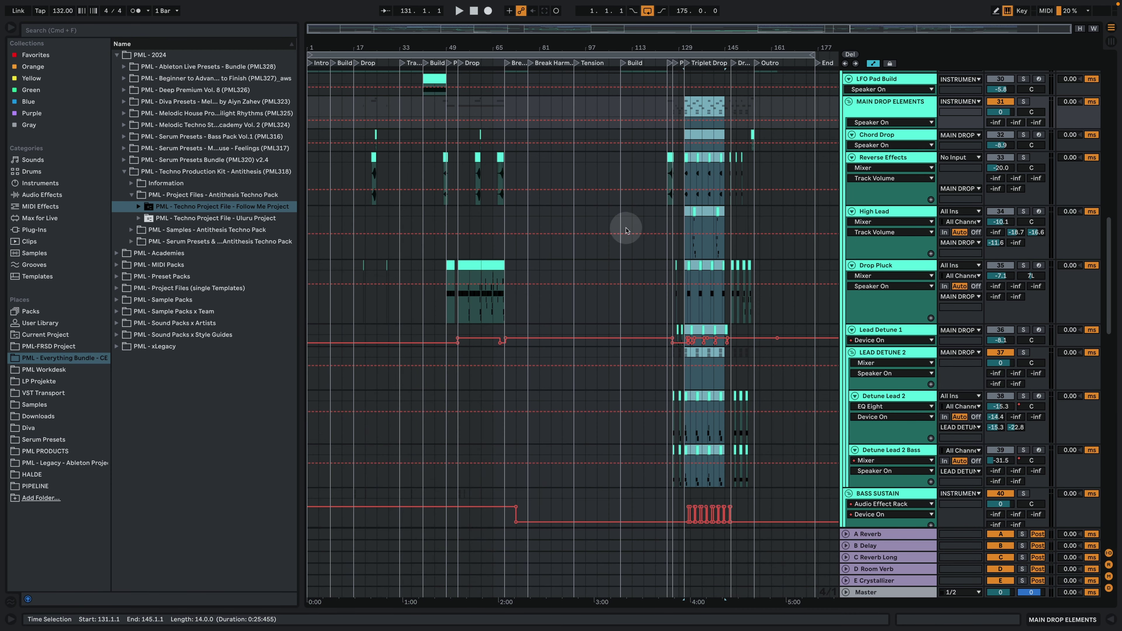
{"action": "scroll", "coordinate": [626, 227], "scroll_direction": "up", "scroll_amount": 5}
{"action": "scroll", "coordinate": [627, 227], "scroll_direction": "up", "scroll_amount": 8}
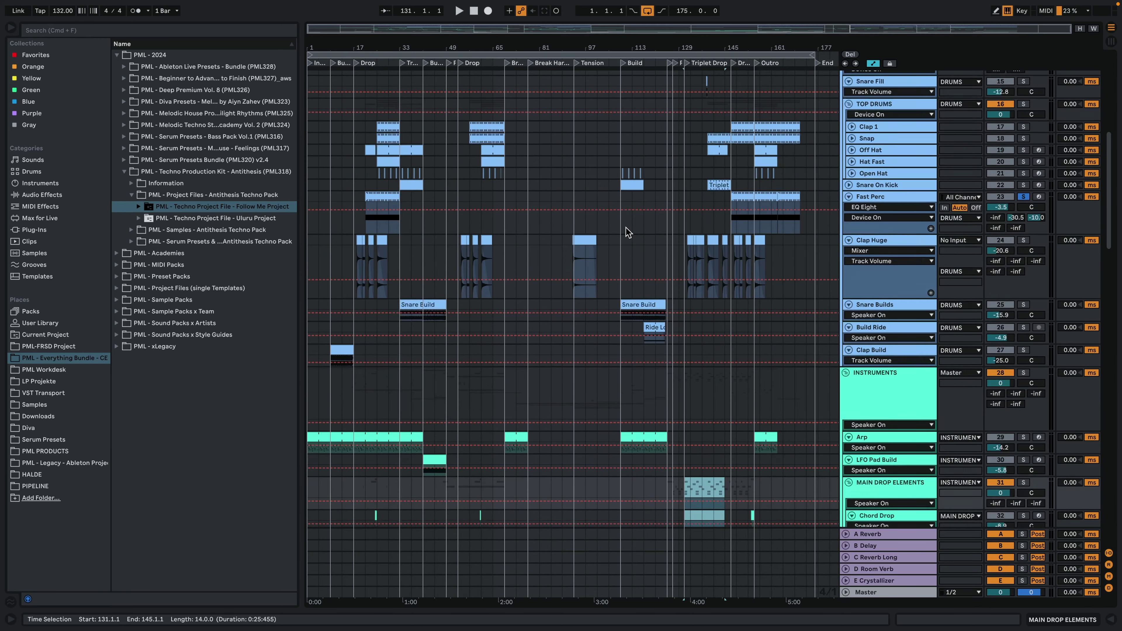
Select the Bass clip in the first Drop.
{"action": "scroll", "coordinate": [626, 227], "scroll_direction": "up", "scroll_amount": 6}
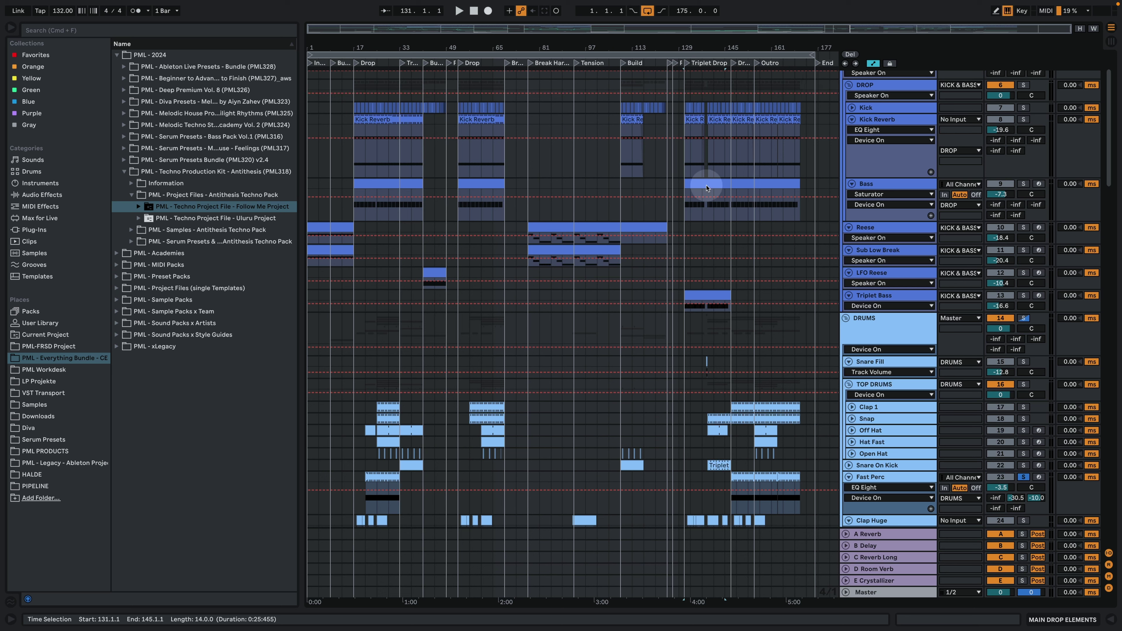
{"action": "left_click", "coordinate": [458, 179]}
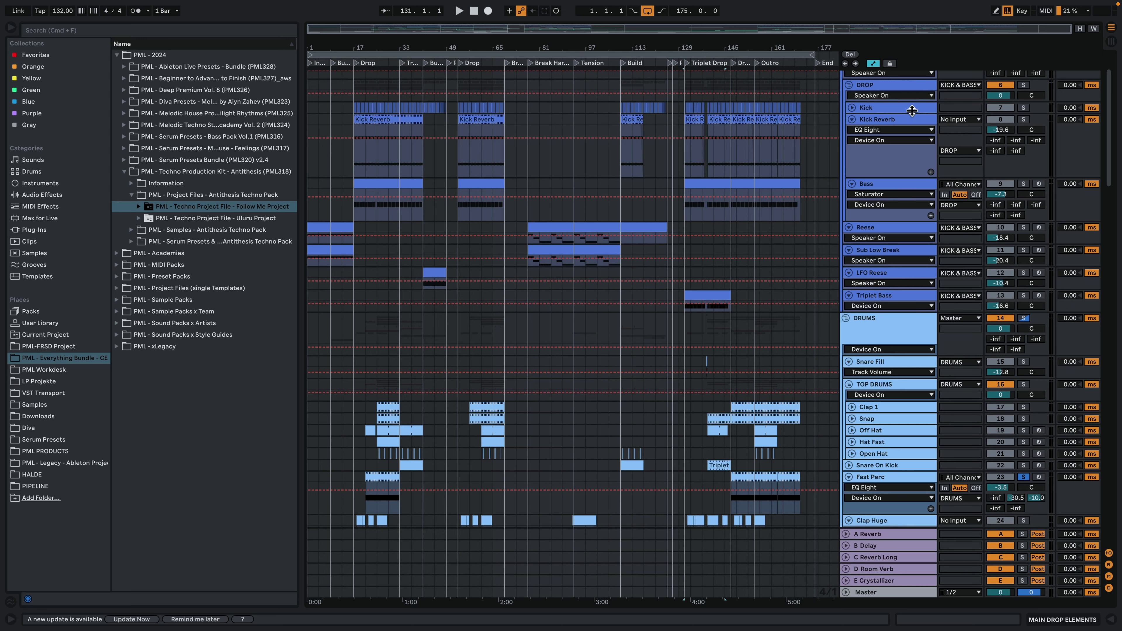
{"action": "left_click", "coordinate": [888, 180]}
{"action": "left_click", "coordinate": [869, 125]}
Solo Kick Reverb, Kick and Bass, start playback, and shrink Kick Reverb to one row.
{"action": "left_click", "coordinate": [883, 120]}
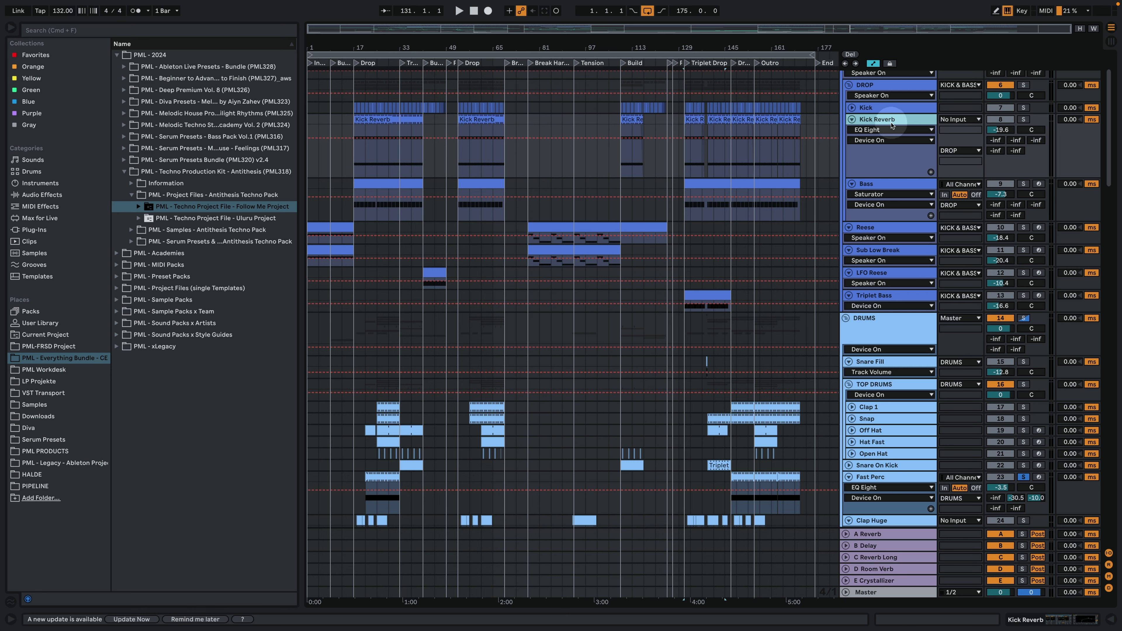
{"action": "left_click", "coordinate": [1024, 119]}
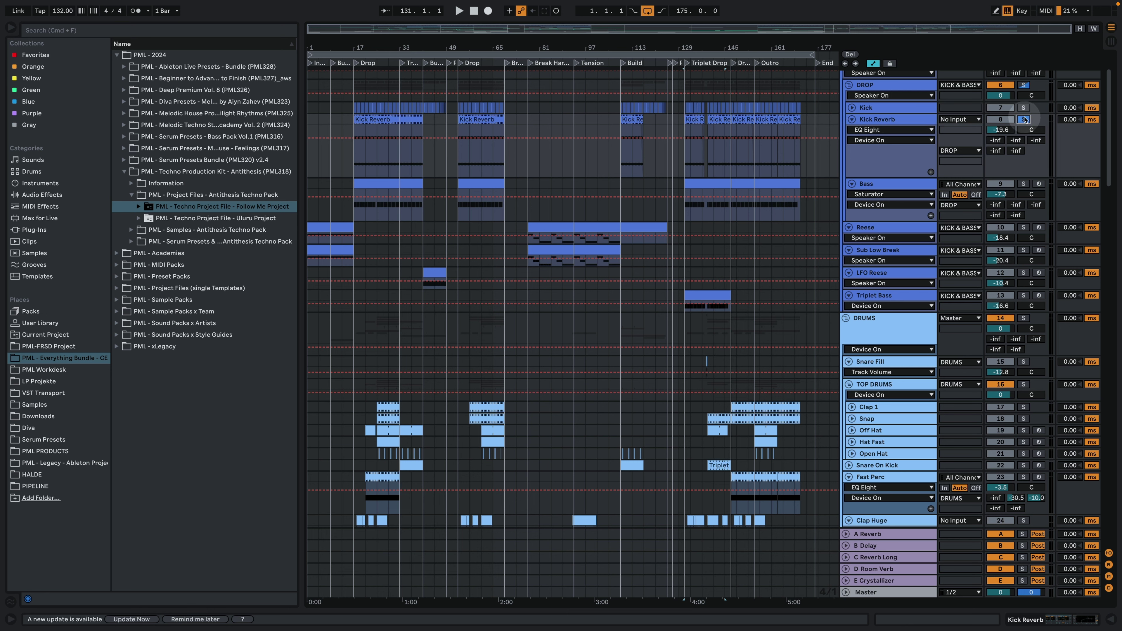
{"action": "key", "text": "space"}
{"action": "left_click", "coordinate": [1023, 108], "text": "super"}
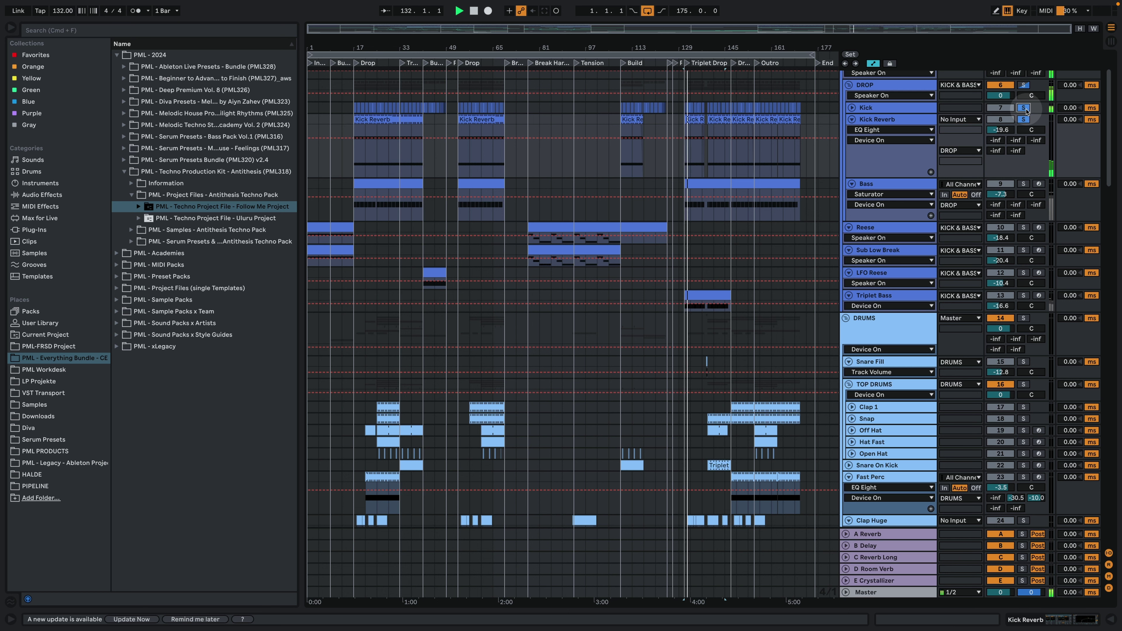
{"action": "left_click", "coordinate": [1023, 183]}
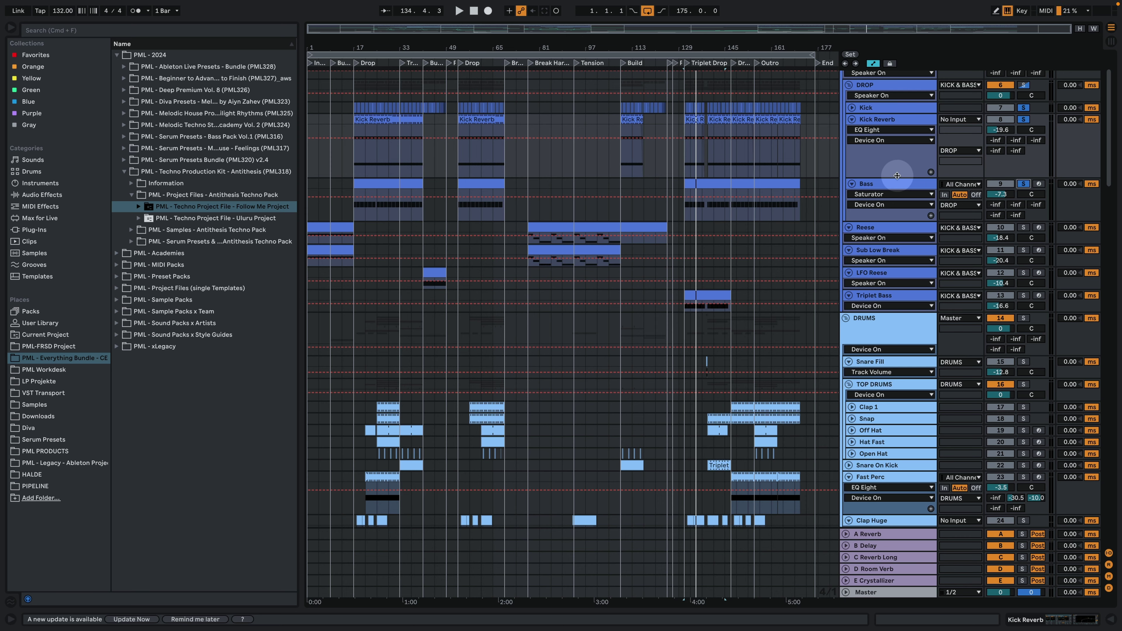
{"action": "left_click_drag", "start_coordinate": [897, 178], "coordinate": [905, 126]}
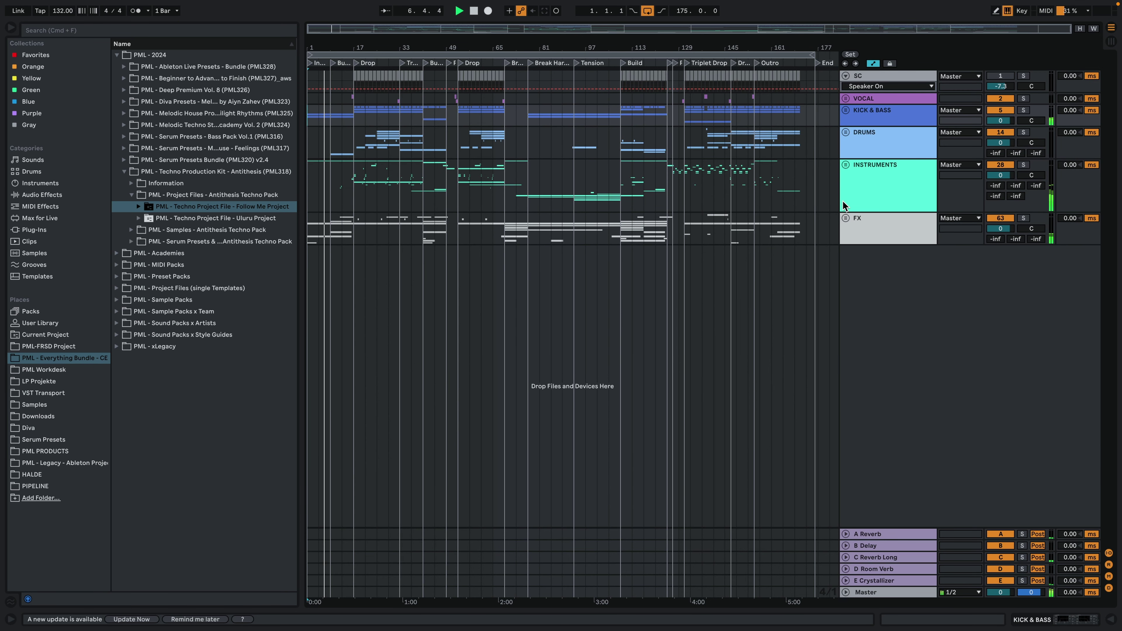
Zoom the arrangement around the song start, then unfold the VOCAL and FX groups.
{"action": "left_click", "coordinate": [807, 195]}
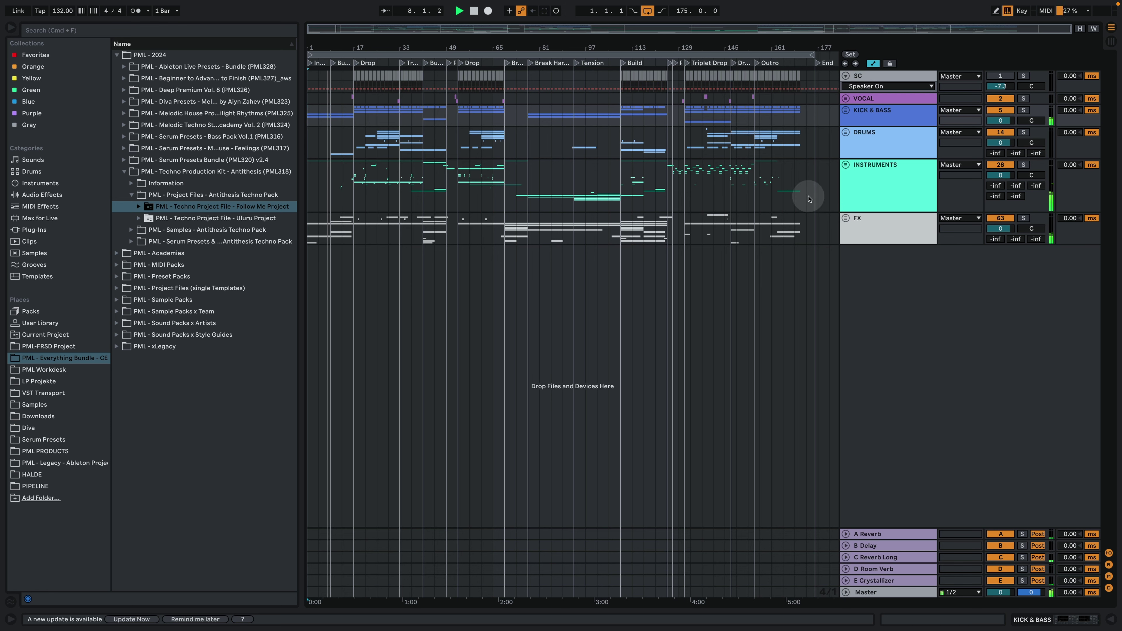
{"action": "left_click", "coordinate": [530, 141]}
{"action": "mouse_move", "coordinate": [462, 48]}
{"action": "left_mouse_down"}
{"action": "mouse_move", "coordinate": [461, 70]}
{"action": "mouse_move", "coordinate": [469, 46]}
{"action": "left_mouse_up"}
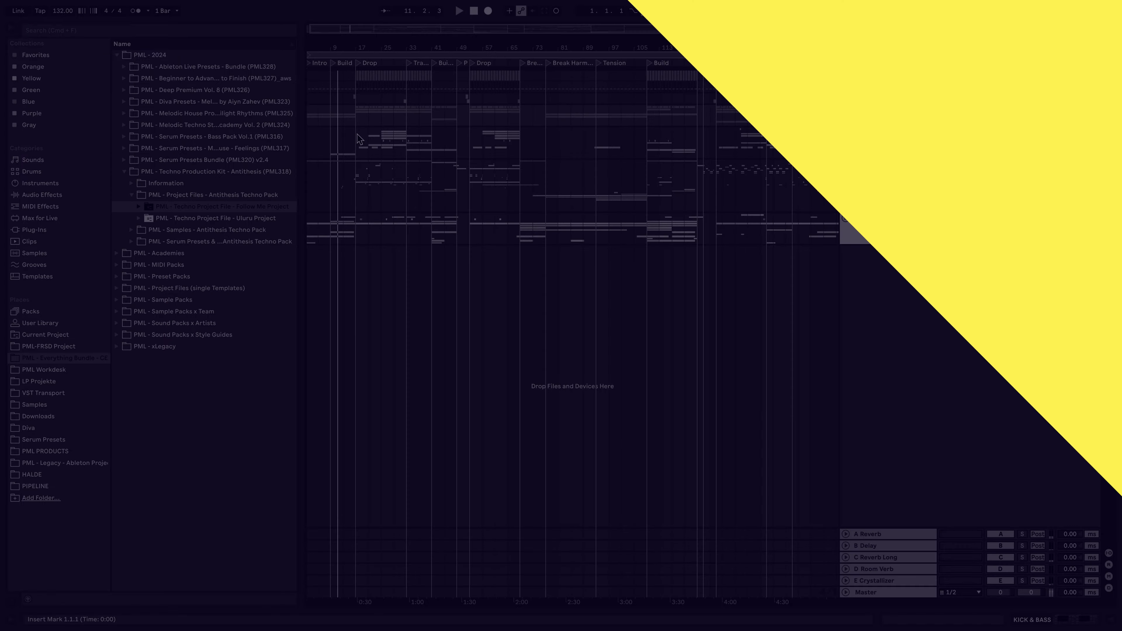
{"action": "left_click_drag", "start_coordinate": [495, 45], "coordinate": [488, 42]}
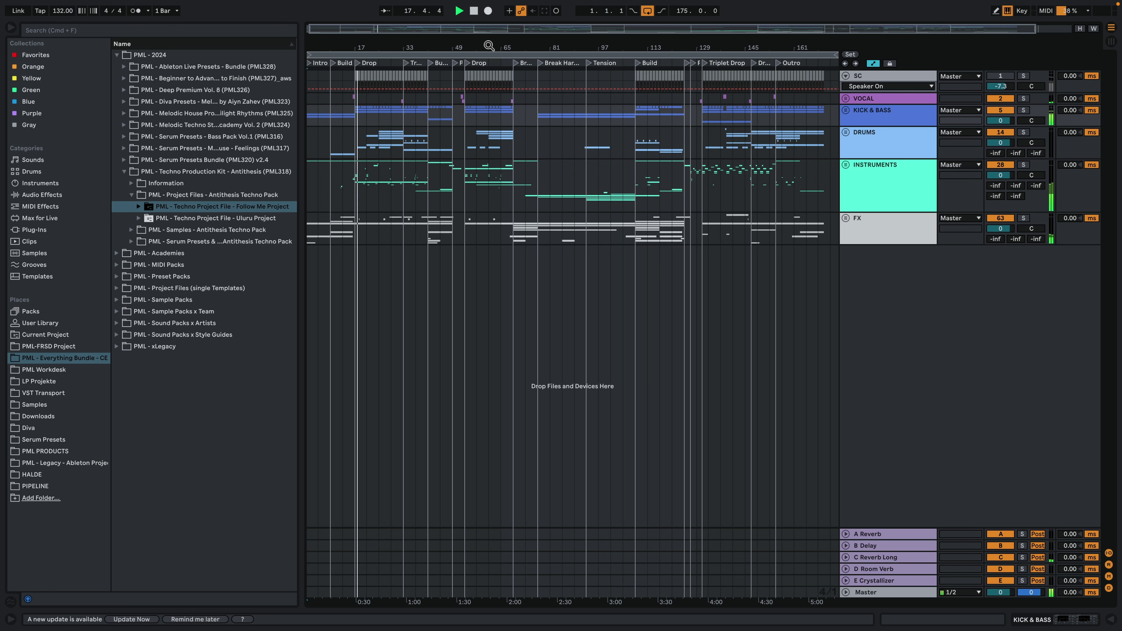
{"action": "left_click", "coordinate": [845, 99]}
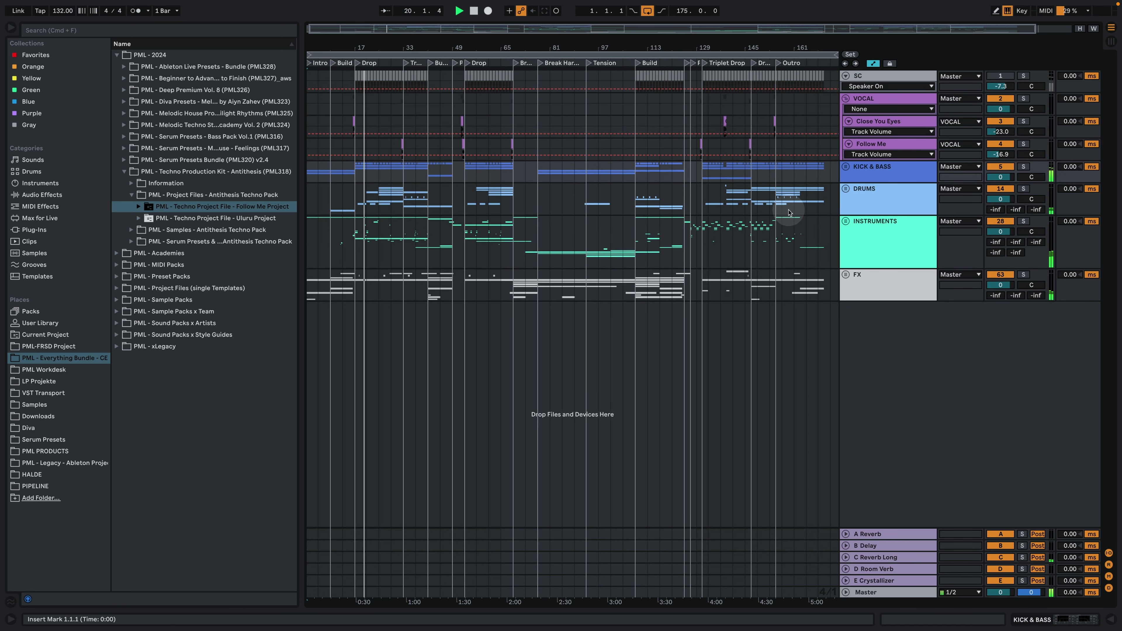
{"action": "left_click", "coordinate": [845, 274]}
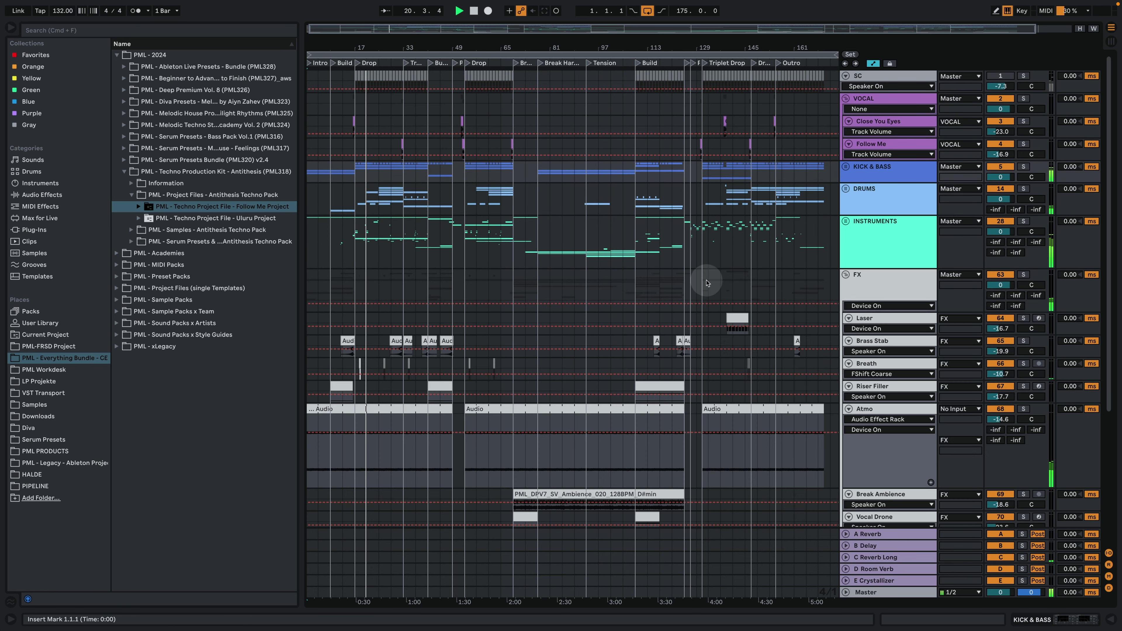
Zoom in around bar 26 and show the Breath track's effect devices.
{"action": "left_click", "coordinate": [425, 361]}
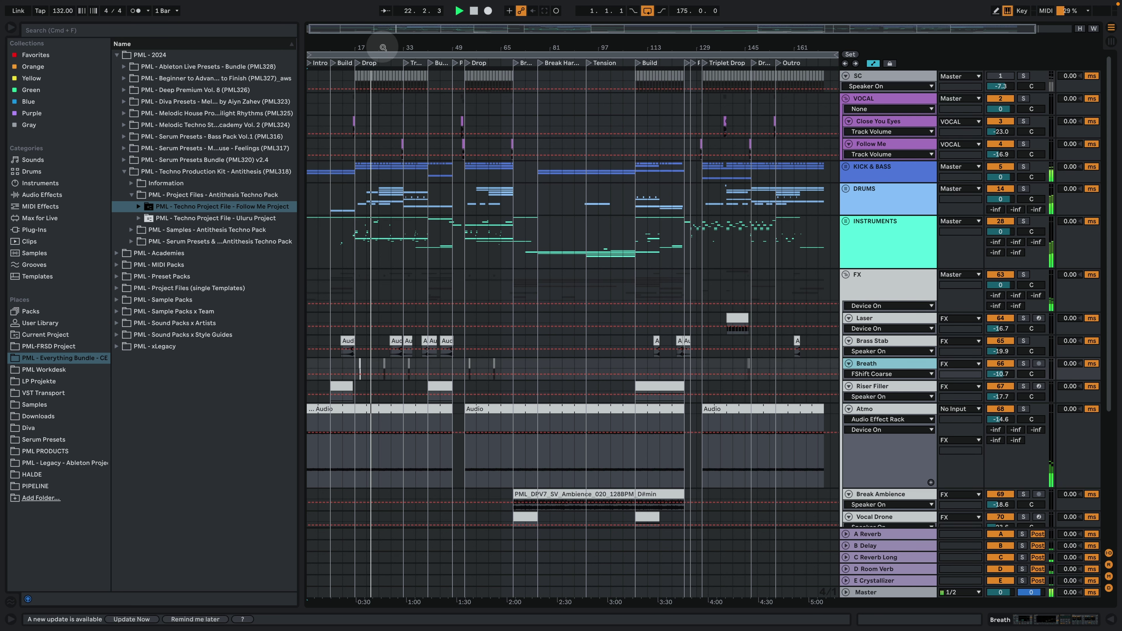
{"action": "left_click_drag", "start_coordinate": [383, 47], "coordinate": [526, 196]}
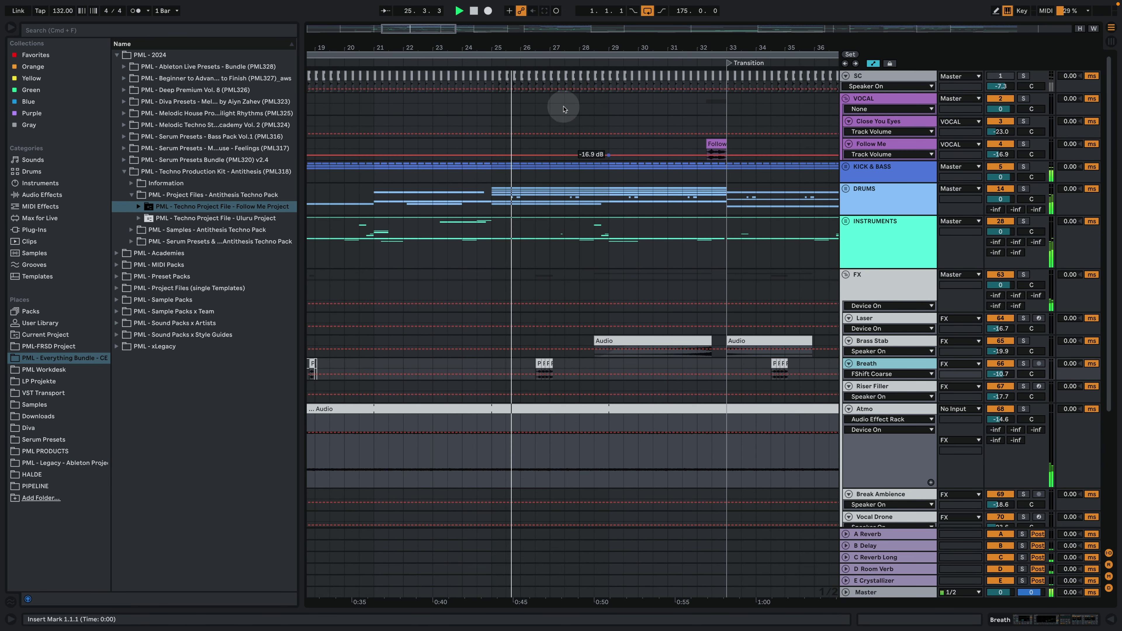
{"action": "scroll", "coordinate": [564, 108], "scroll_direction": "up", "scroll_amount": 5}
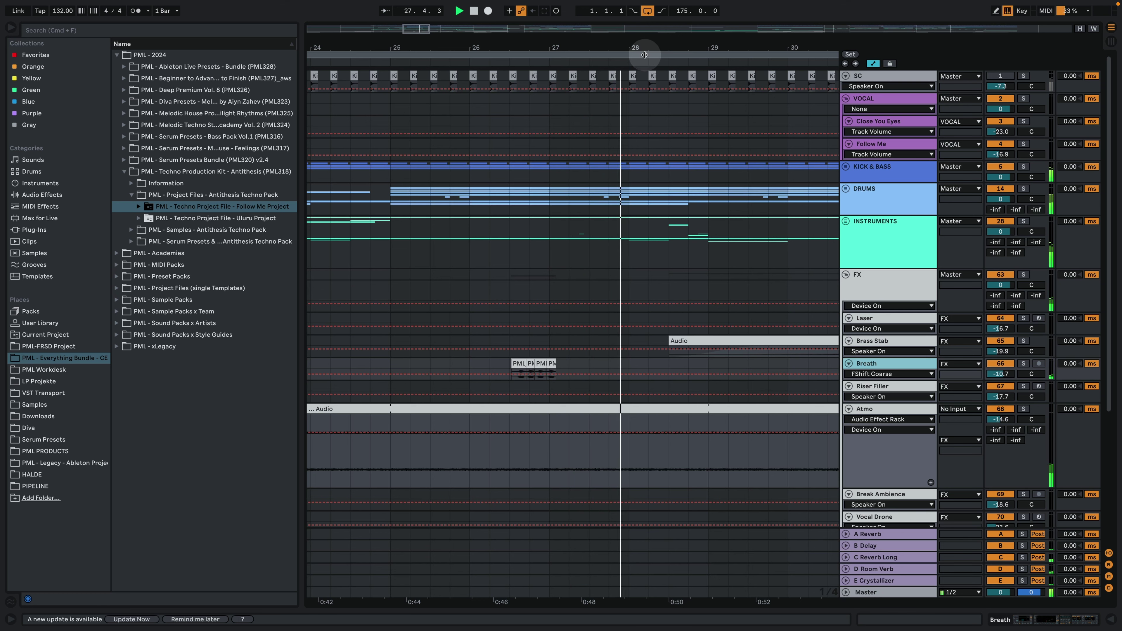
{"action": "double_click", "coordinate": [890, 363]}
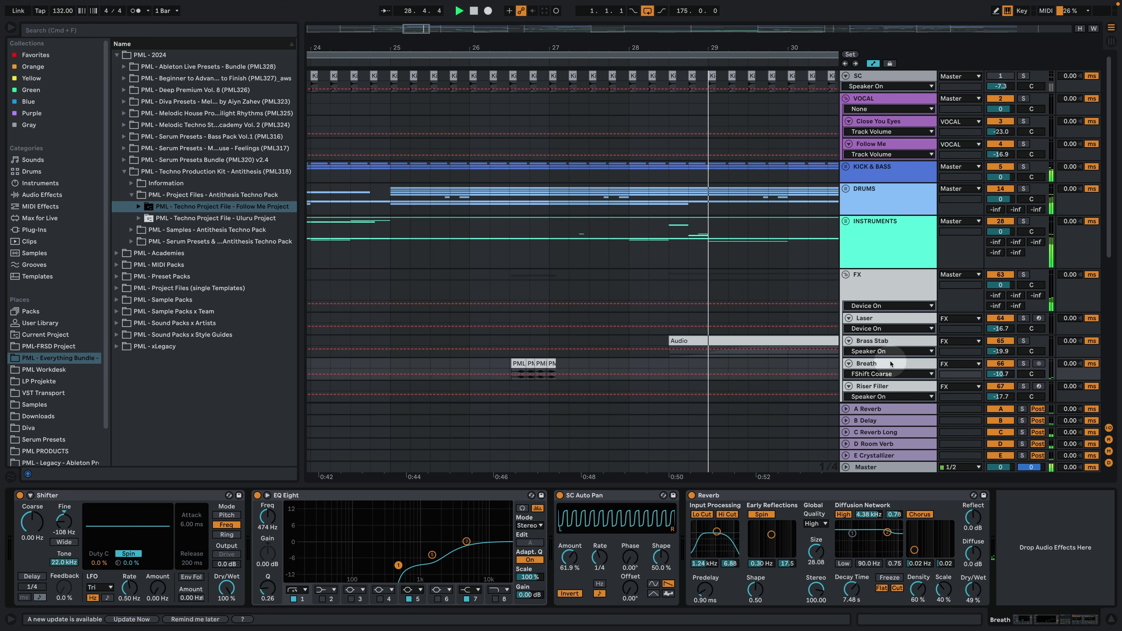
{"action": "left_click_drag", "start_coordinate": [581, 44], "coordinate": [473, 18]}
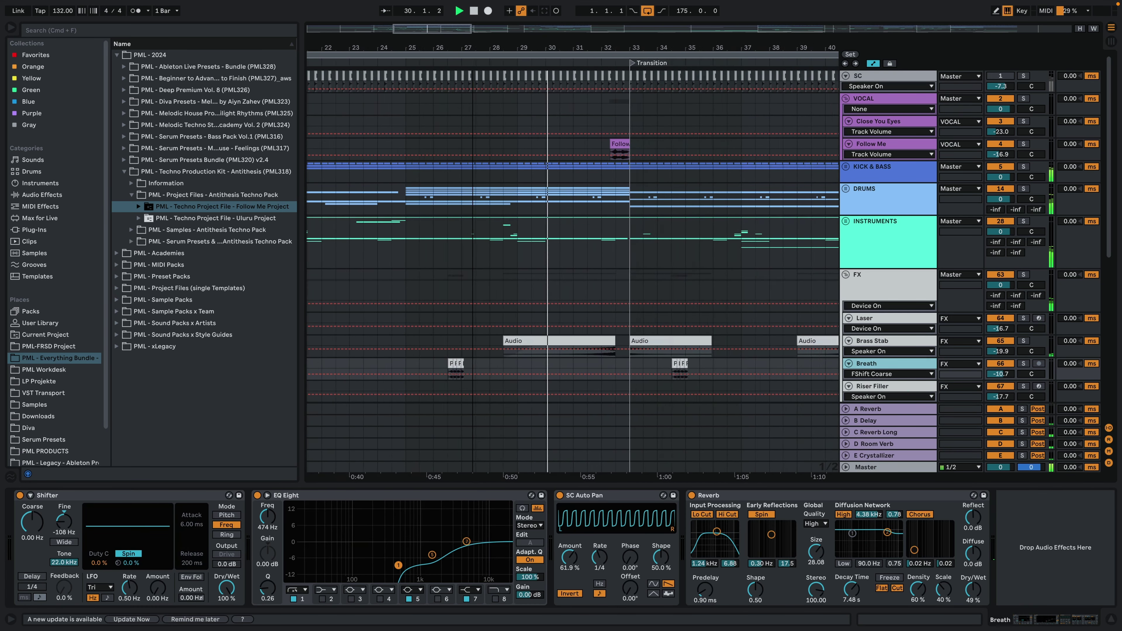
{"action": "key", "text": "minus"}
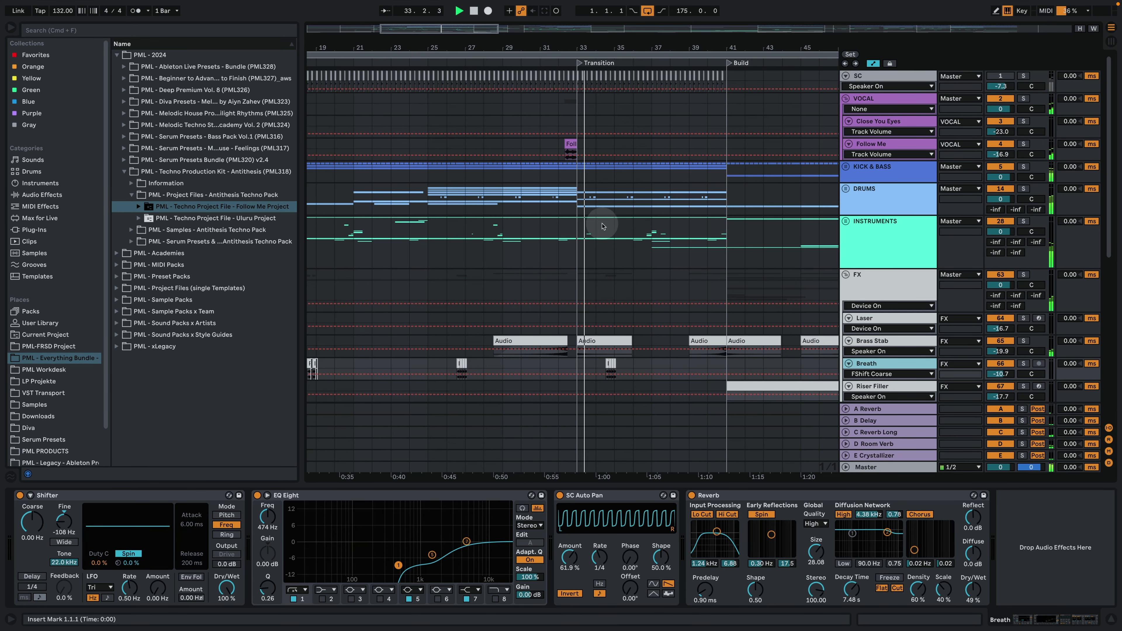
{"action": "left_click_drag", "start_coordinate": [582, 44], "coordinate": [472, 16]}
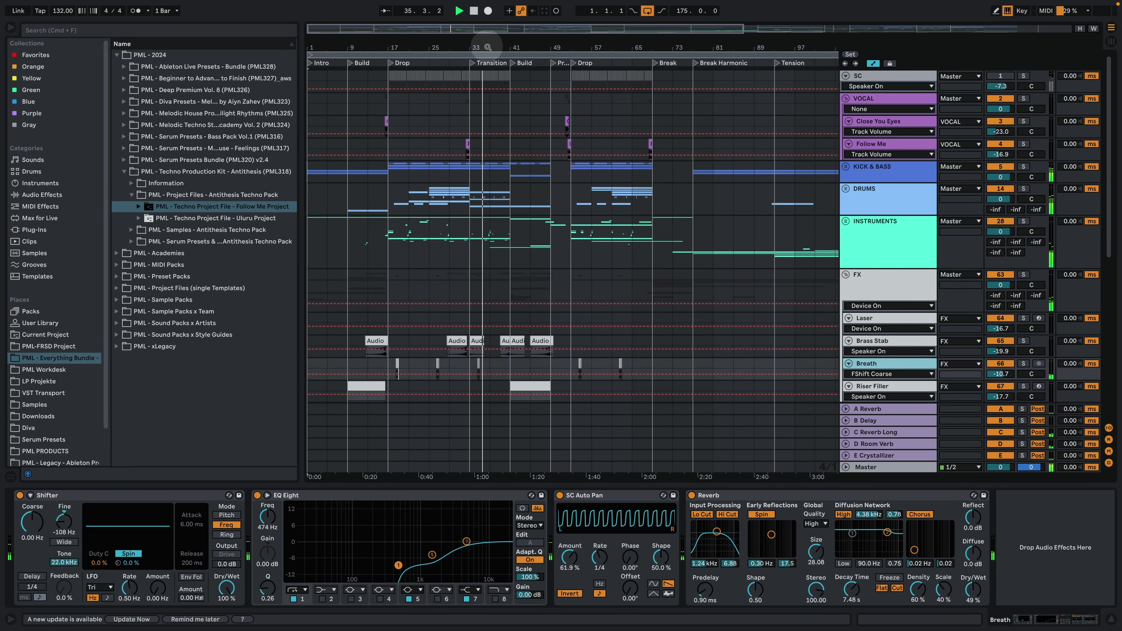
{"action": "key", "text": "minus"}
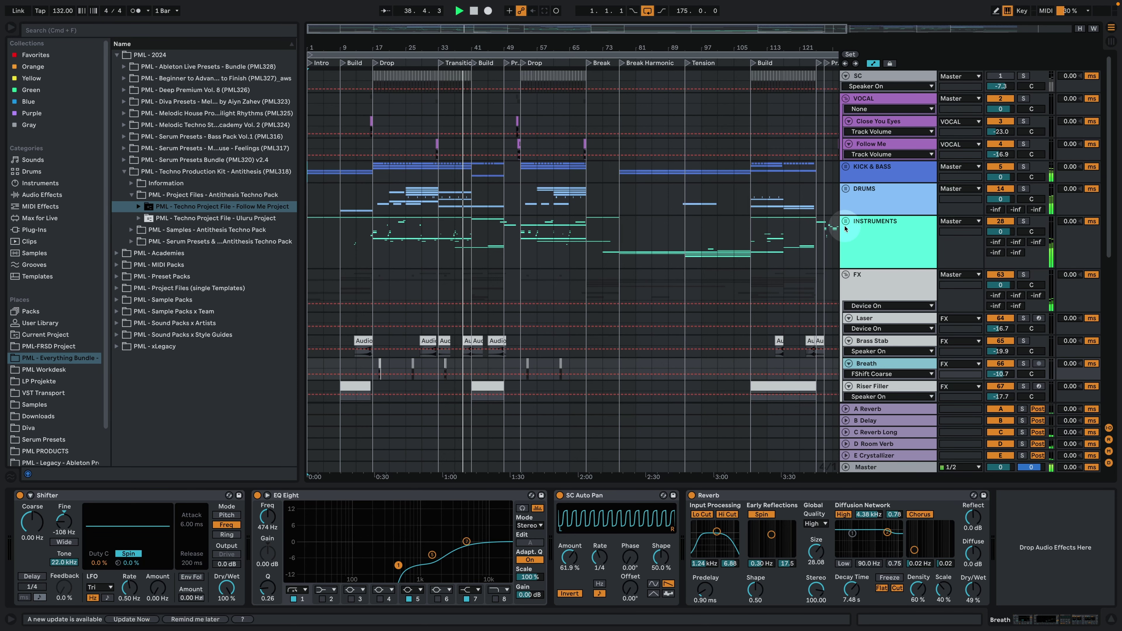
{"action": "scroll", "coordinate": [817, 254], "scroll_direction": "down", "scroll_amount": 3}
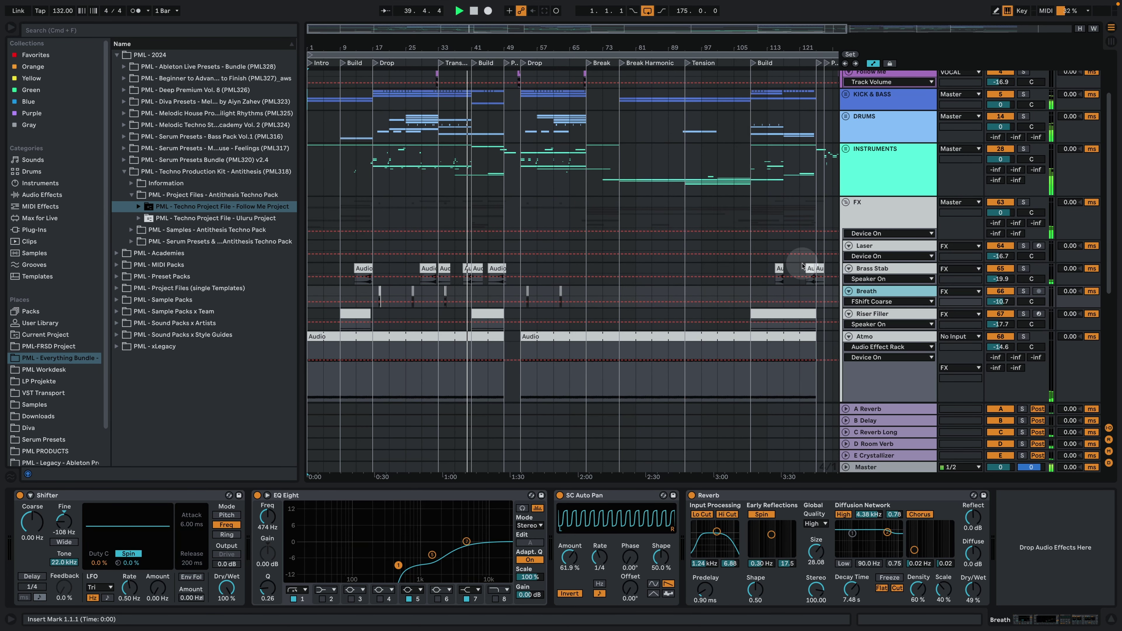
{"action": "left_click", "coordinate": [846, 148]}
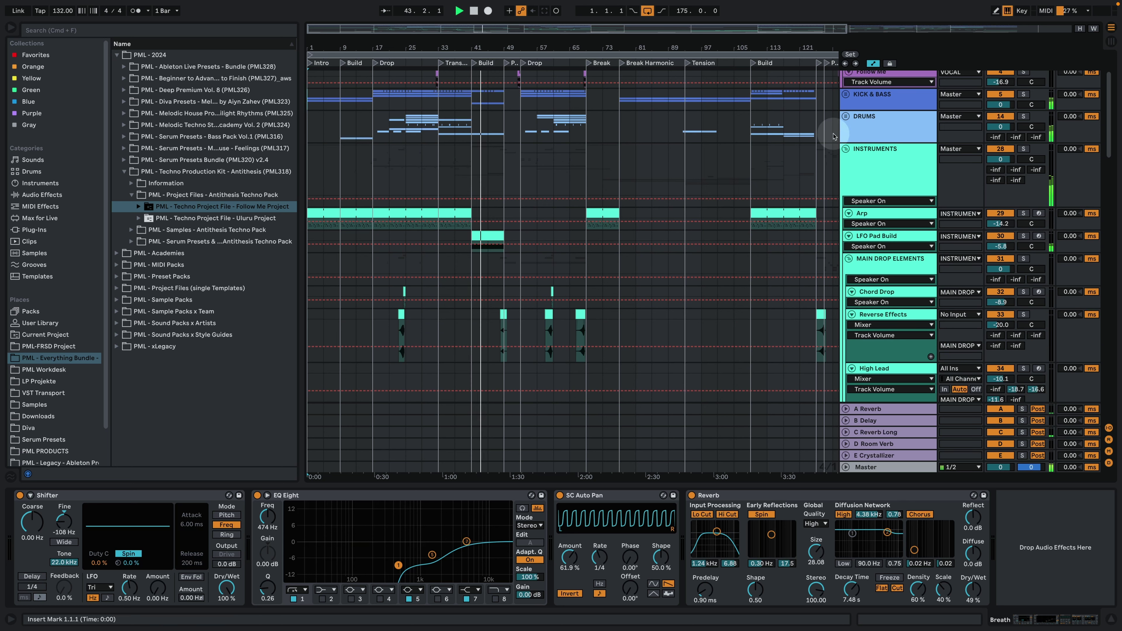
{"action": "left_click", "coordinate": [886, 236]}
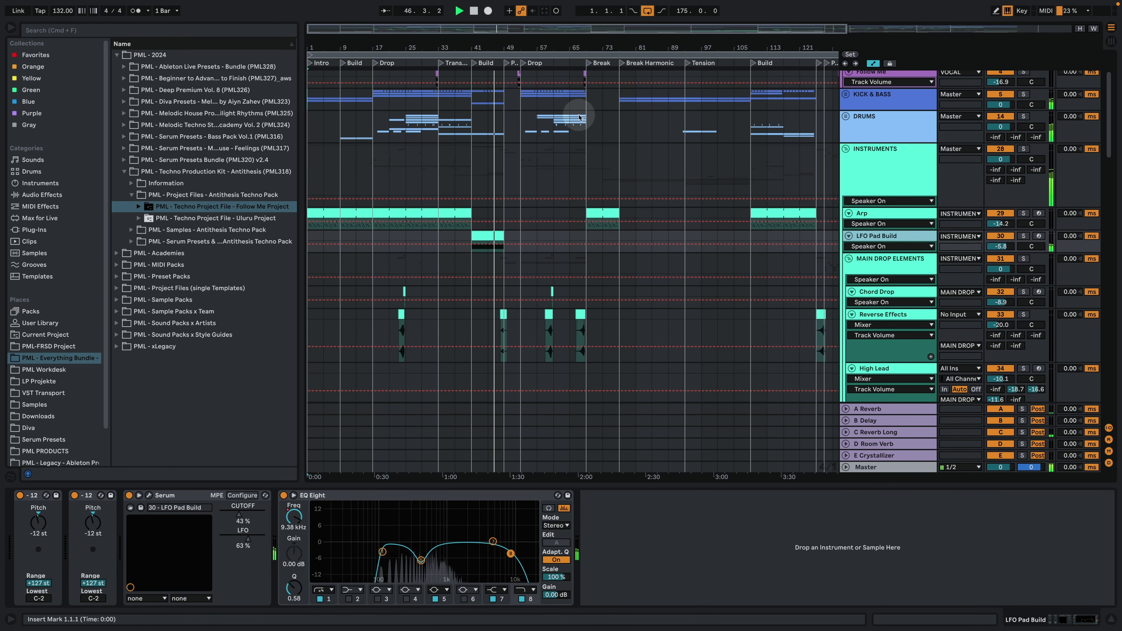
Zoom in around the playhead and click through clips in the arrangement.
{"action": "left_click_drag", "start_coordinate": [502, 42], "coordinate": [463, 43]}
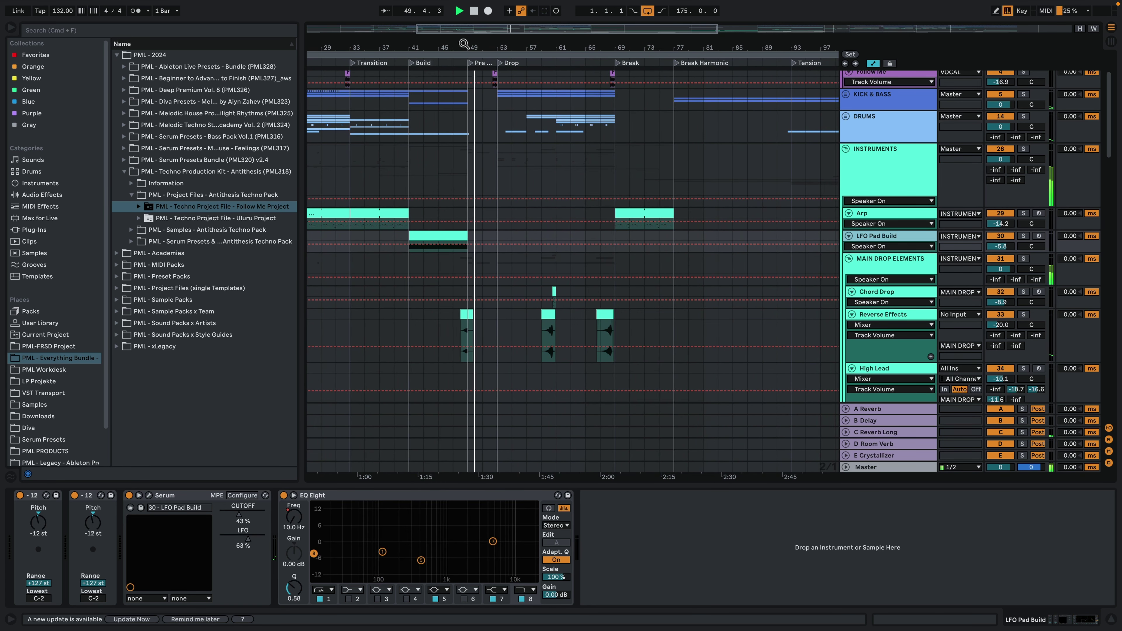
{"action": "left_click_drag", "start_coordinate": [489, 45], "coordinate": [488, 47]}
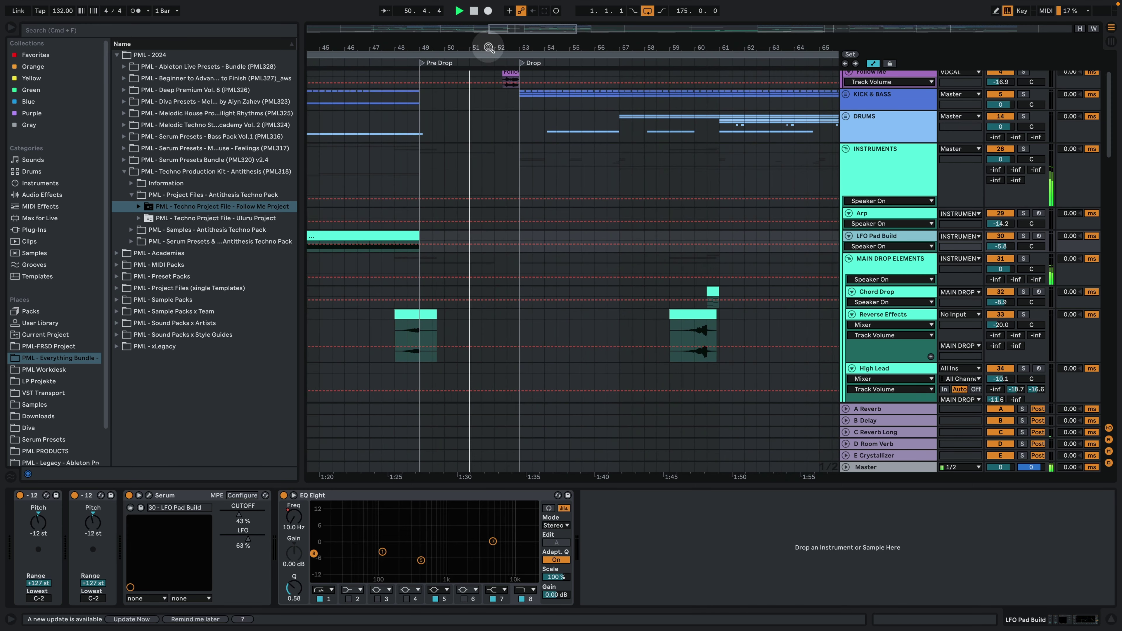
{"action": "scroll", "coordinate": [574, 154], "scroll_direction": "up", "scroll_amount": 3}
{"action": "scroll", "coordinate": [574, 153], "scroll_direction": "down", "scroll_amount": 10}
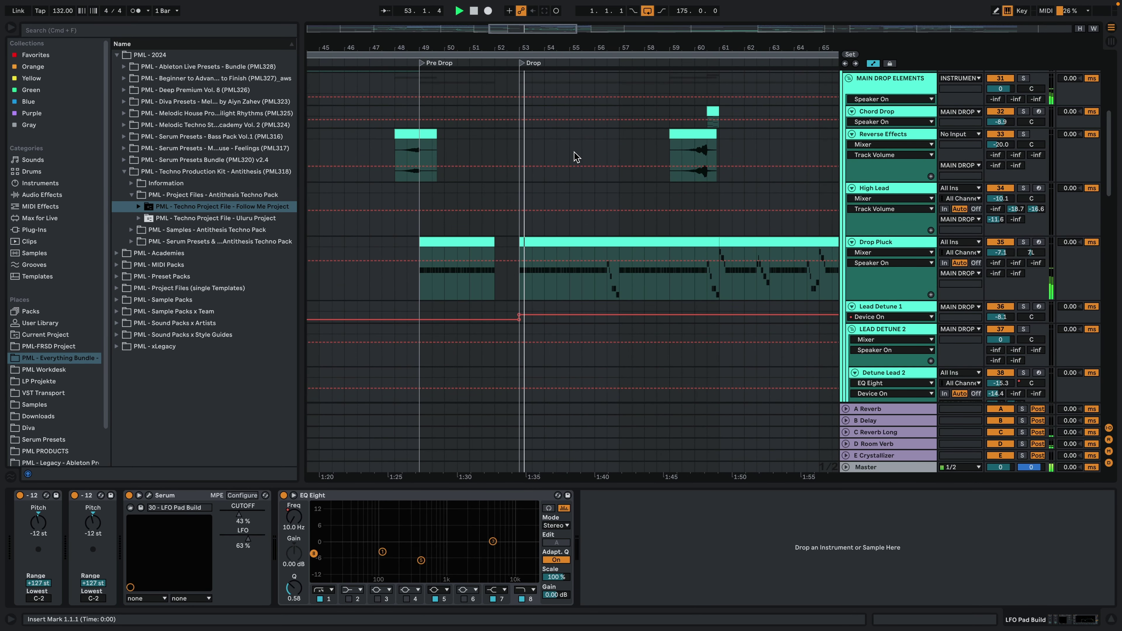
{"action": "left_click", "coordinate": [577, 152]}
{"action": "left_click", "coordinate": [601, 190]}
{"action": "left_click", "coordinate": [617, 141]}
{"action": "left_click", "coordinate": [663, 137]}
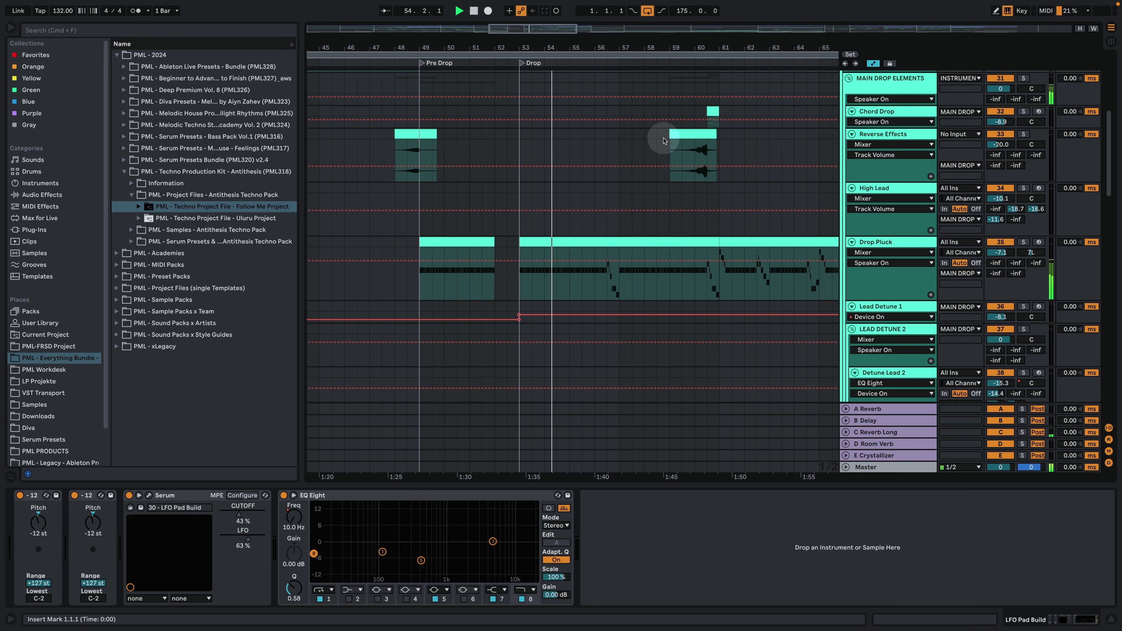
{"action": "left_click", "coordinate": [658, 104]}
{"action": "left_click", "coordinate": [718, 163]}
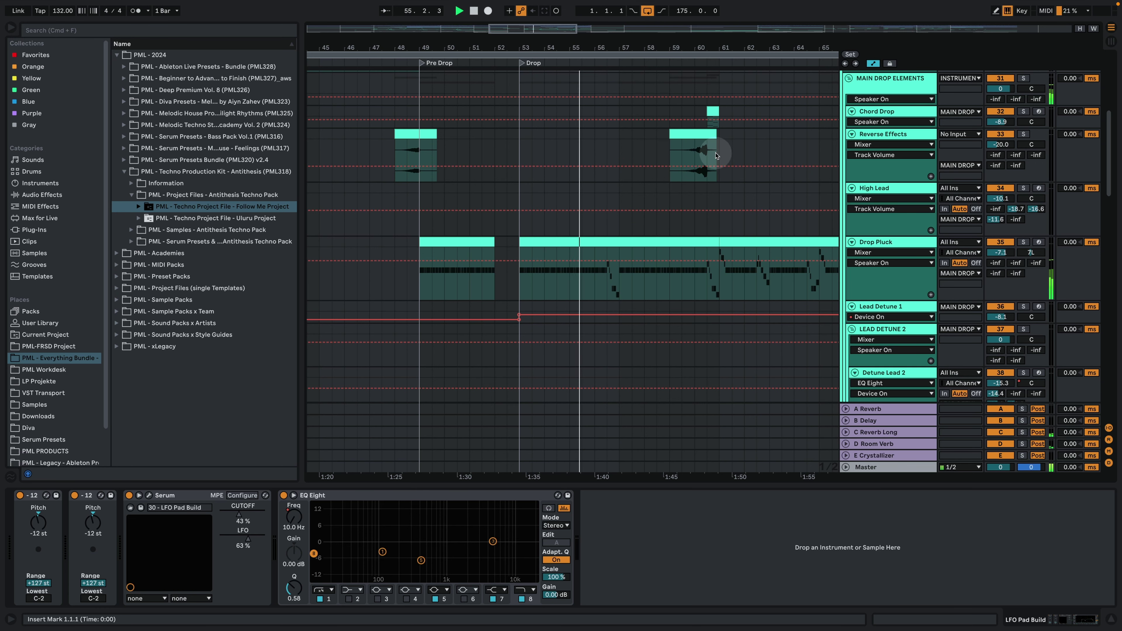
{"action": "left_click_drag", "start_coordinate": [611, 45], "coordinate": [510, 46]}
{"action": "left_click", "coordinate": [583, 105]}
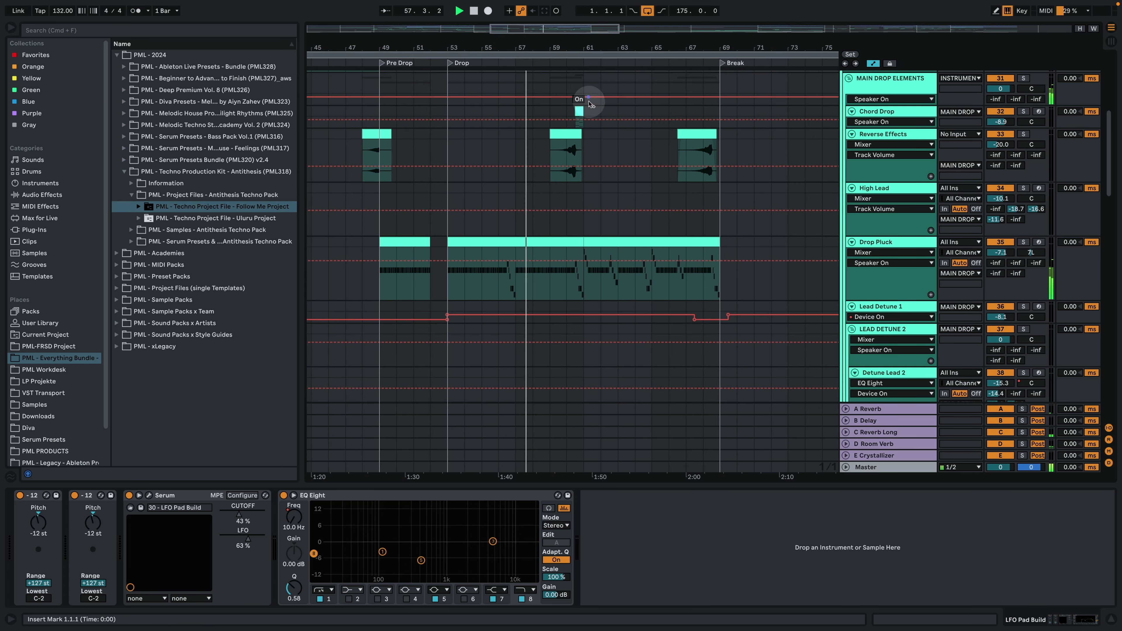
{"action": "scroll", "coordinate": [590, 114], "scroll_direction": "up", "scroll_amount": 5}
{"action": "scroll", "coordinate": [728, 236], "scroll_direction": "up", "scroll_amount": 3}
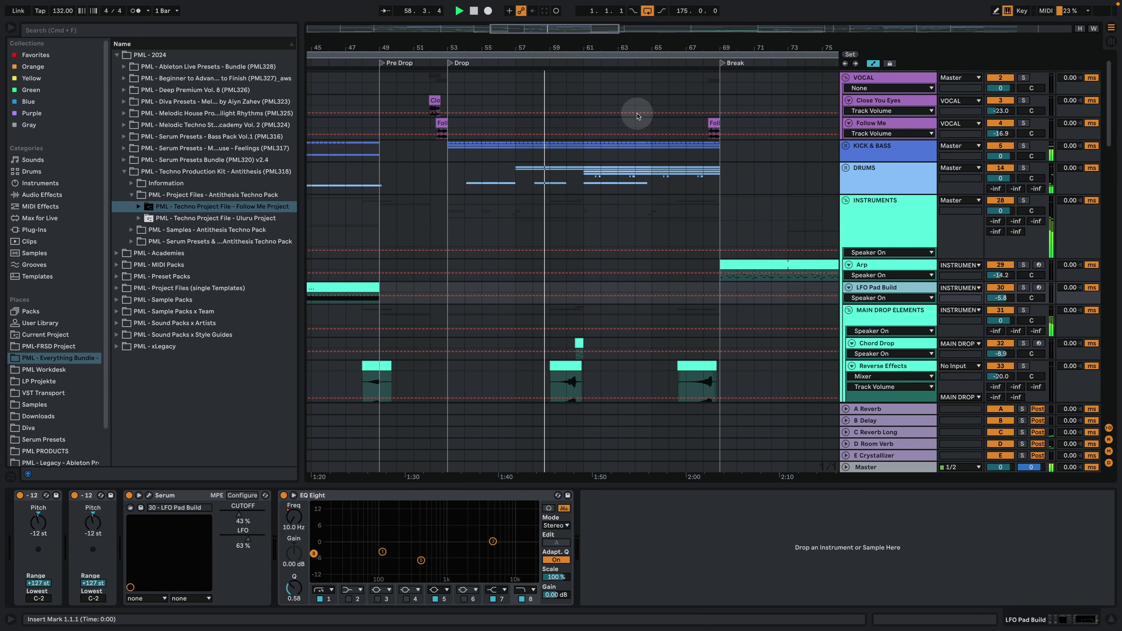
Unfold the DRUMS and KICK & BASS groups and zoom out to see more bars.
{"action": "left_click", "coordinate": [845, 169]}
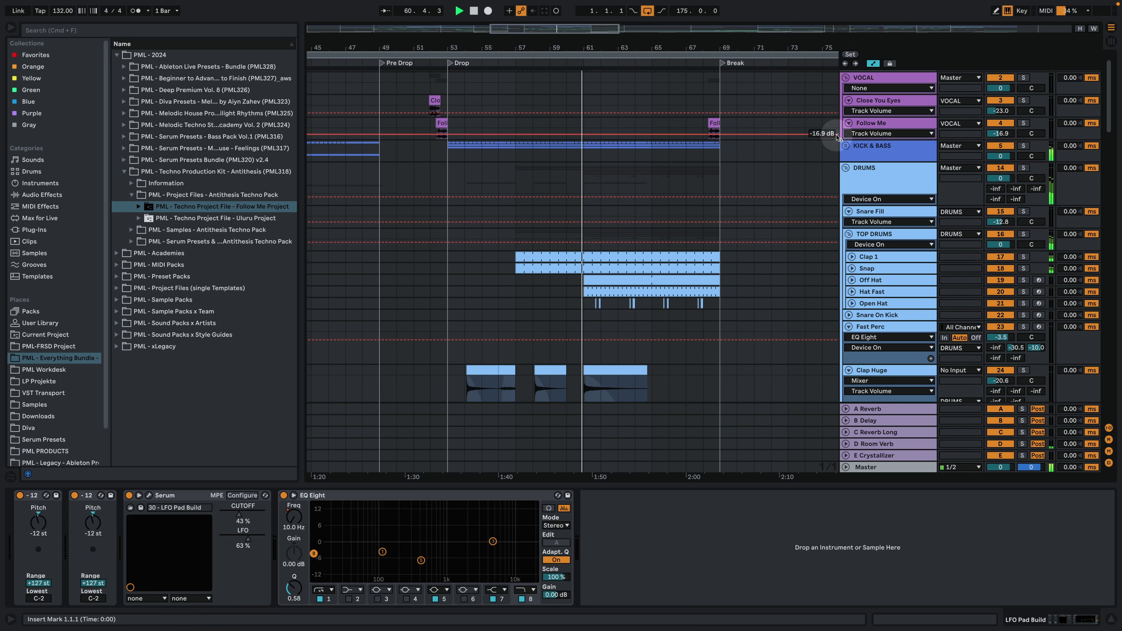
{"action": "left_click", "coordinate": [846, 147]}
{"action": "left_click_drag", "start_coordinate": [614, 48], "coordinate": [558, 18]}
{"action": "scroll", "coordinate": [777, 247], "scroll_direction": "down", "scroll_amount": 5}
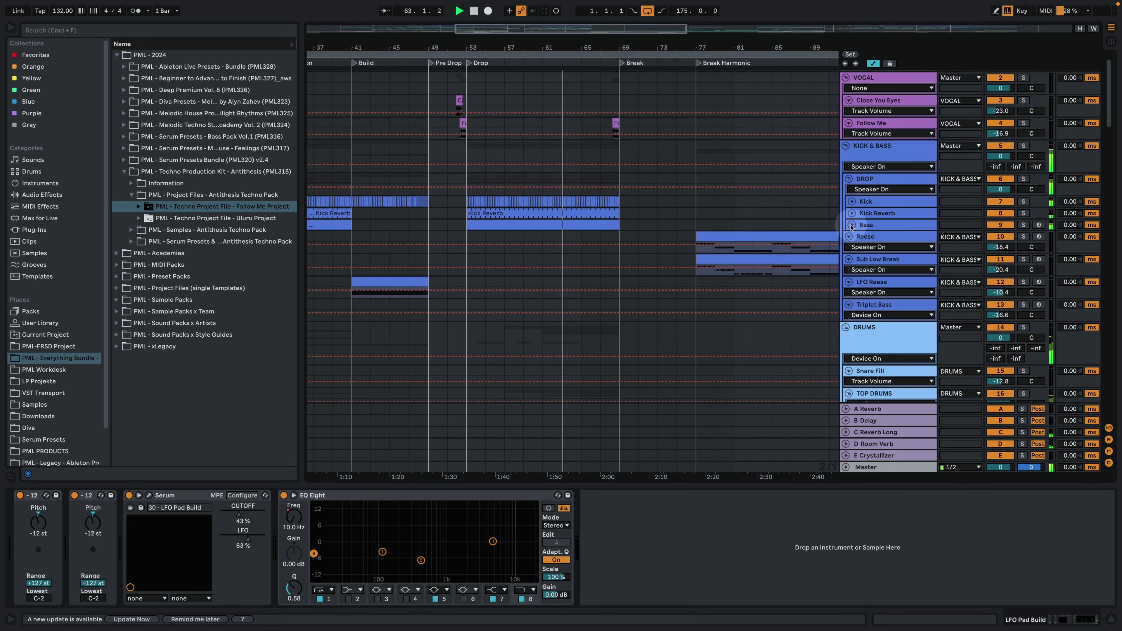
{"action": "scroll", "coordinate": [738, 297], "scroll_direction": "down", "scroll_amount": 5}
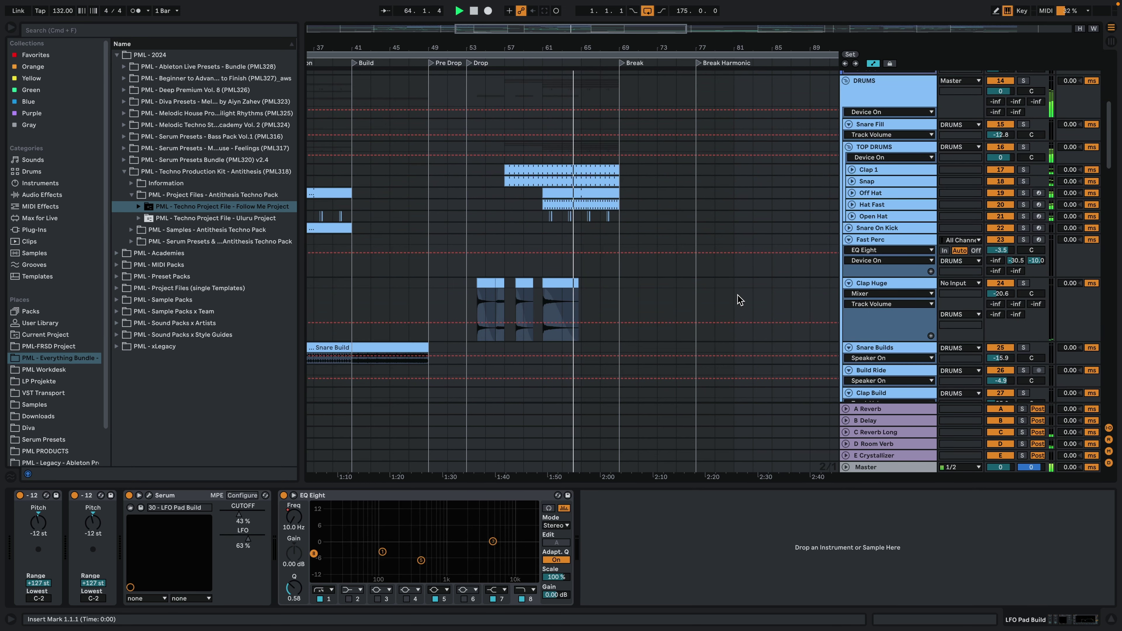
{"action": "scroll", "coordinate": [738, 300], "scroll_direction": "down", "scroll_amount": 10}
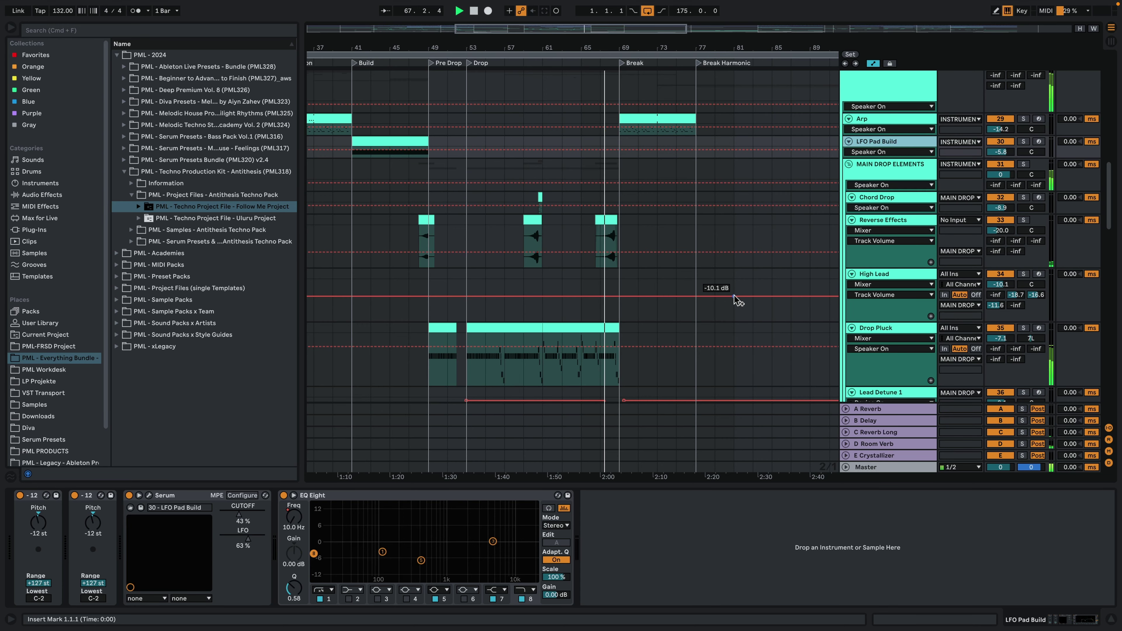
{"action": "scroll", "coordinate": [738, 301], "scroll_direction": "down", "scroll_amount": 3}
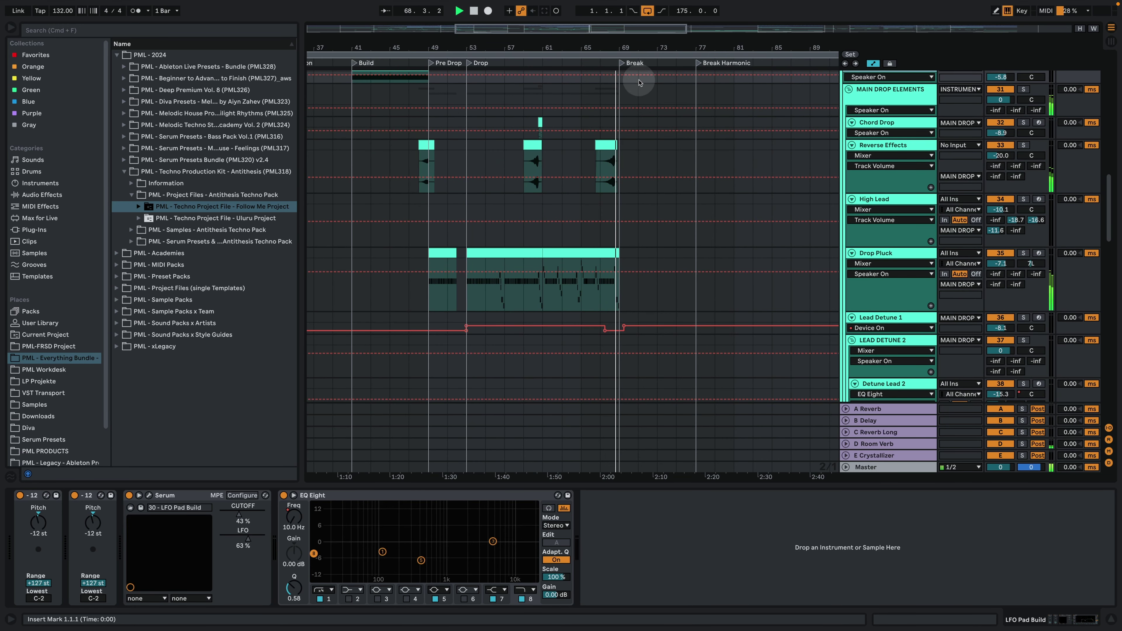
Zoom out to the whole arrangement, Intro to End, with the device panel hidden.
{"action": "left_click_drag", "start_coordinate": [644, 45], "coordinate": [513, 24]}
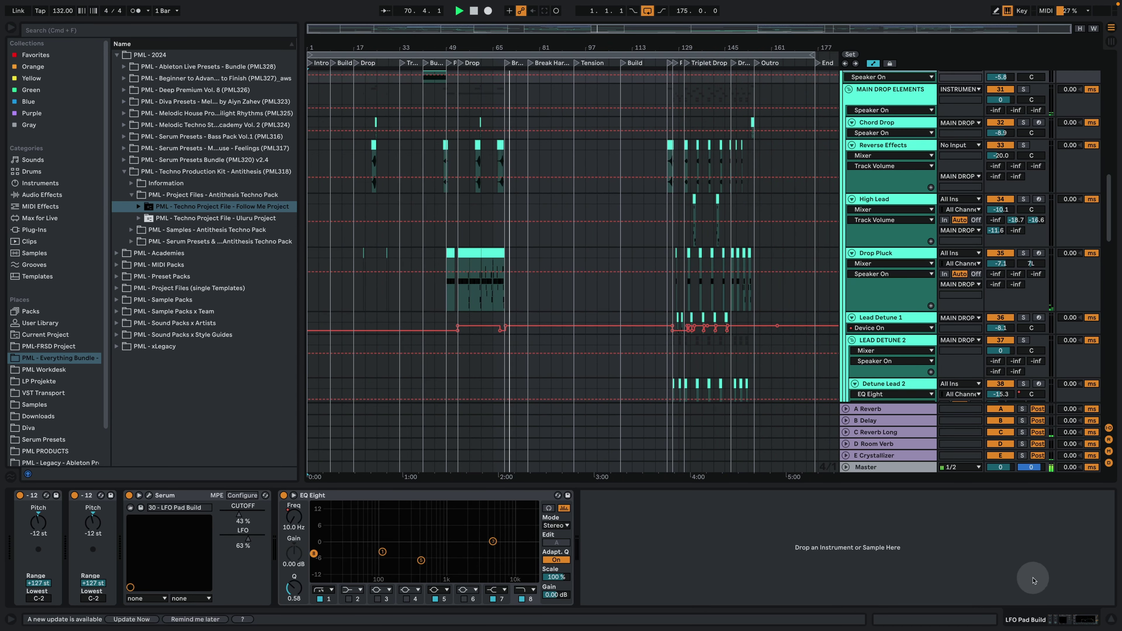
{"action": "left_click", "coordinate": [1107, 618]}
{"action": "scroll", "coordinate": [786, 354], "scroll_direction": "up", "scroll_amount": 4}
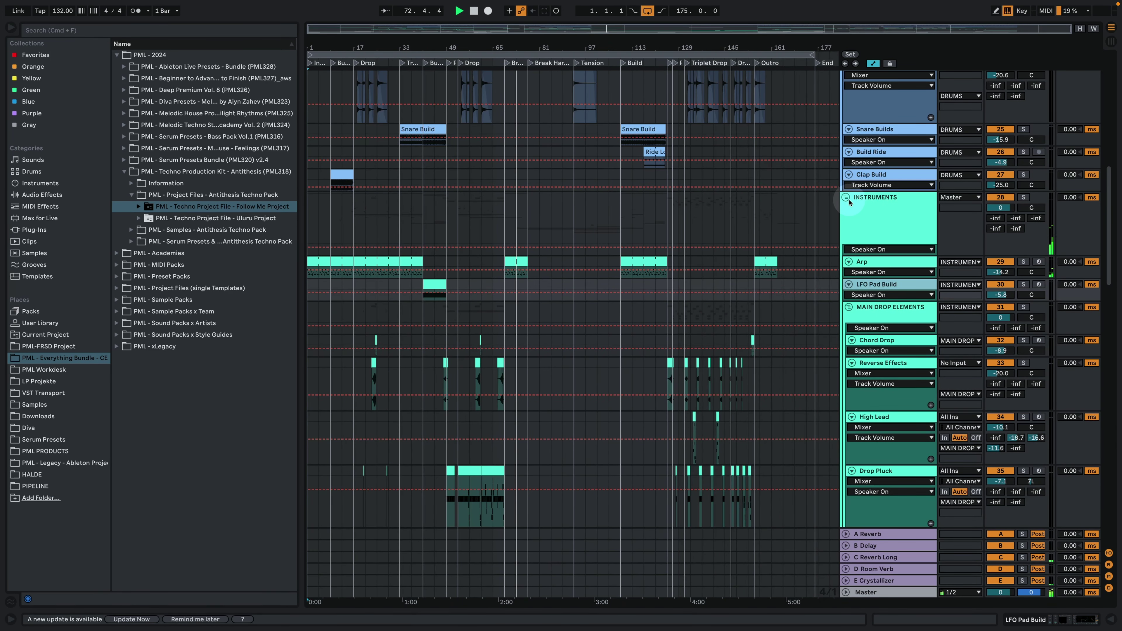
{"action": "scroll", "coordinate": [811, 301], "scroll_direction": "up", "scroll_amount": 4}
{"action": "scroll", "coordinate": [810, 341], "scroll_direction": "up", "scroll_amount": 3}
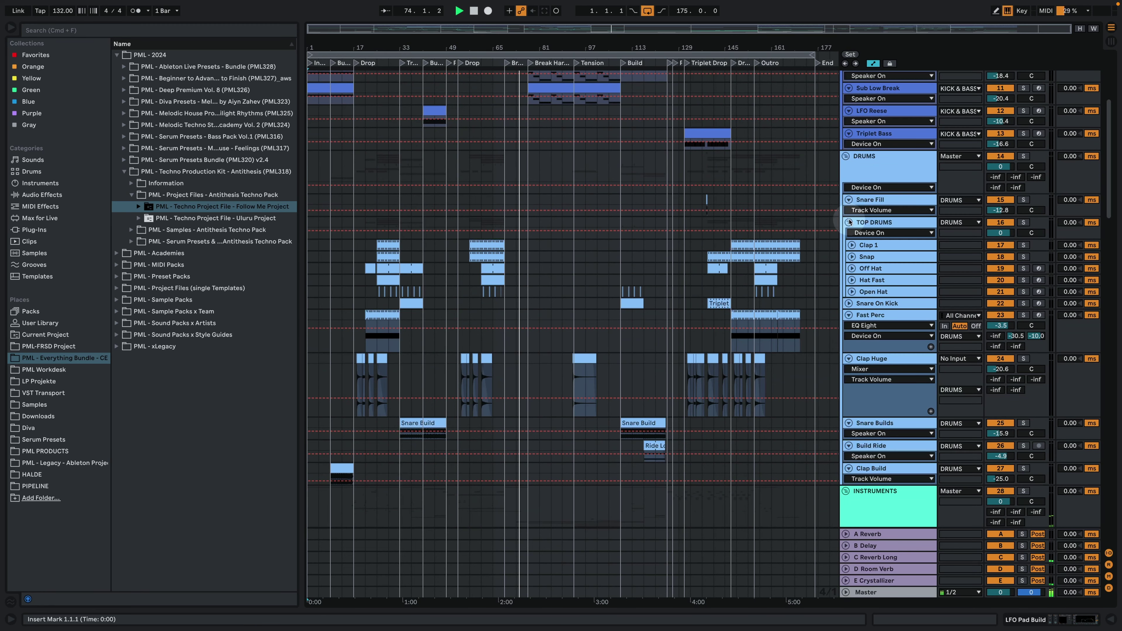
Fold the DRUMS and KICK & BASS groups.
{"action": "left_click", "coordinate": [846, 159]}
{"action": "scroll", "coordinate": [839, 237], "scroll_direction": "up", "scroll_amount": 1}
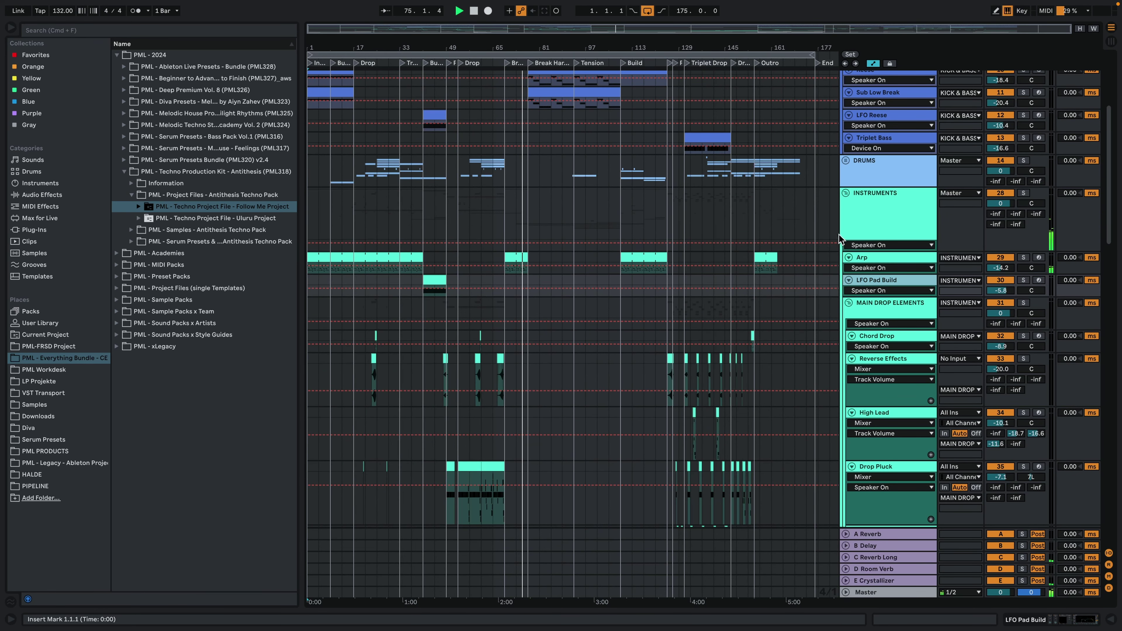
{"action": "scroll", "coordinate": [839, 238], "scroll_direction": "up", "scroll_amount": 2}
{"action": "left_click", "coordinate": [845, 104]}
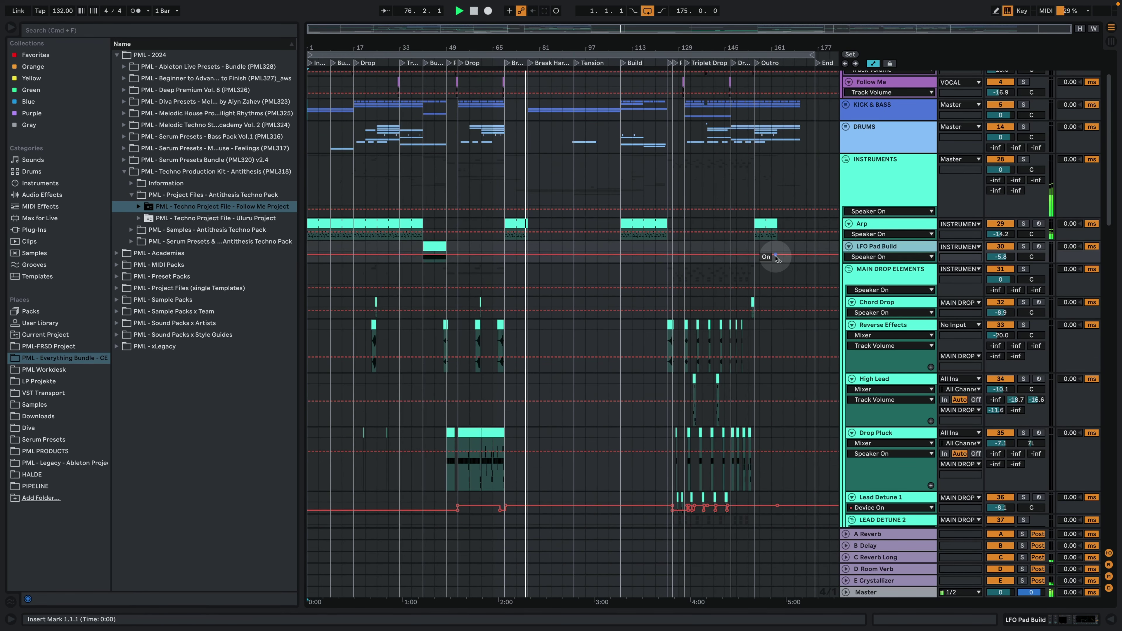
{"action": "scroll", "coordinate": [777, 261], "scroll_direction": "down", "scroll_amount": 10}
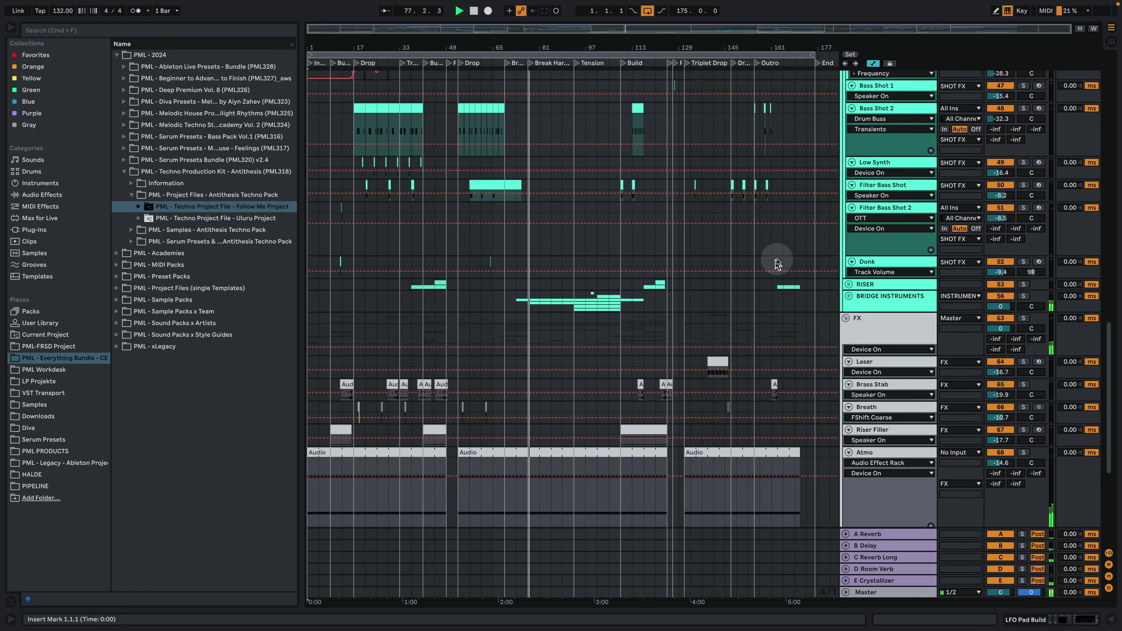
Unfold BRIDGE INSTRUMENTS and expand the Lead Break and Chords automation lanes.
{"action": "left_click", "coordinate": [849, 296]}
{"action": "scroll", "coordinate": [841, 297], "scroll_direction": "down", "scroll_amount": 2}
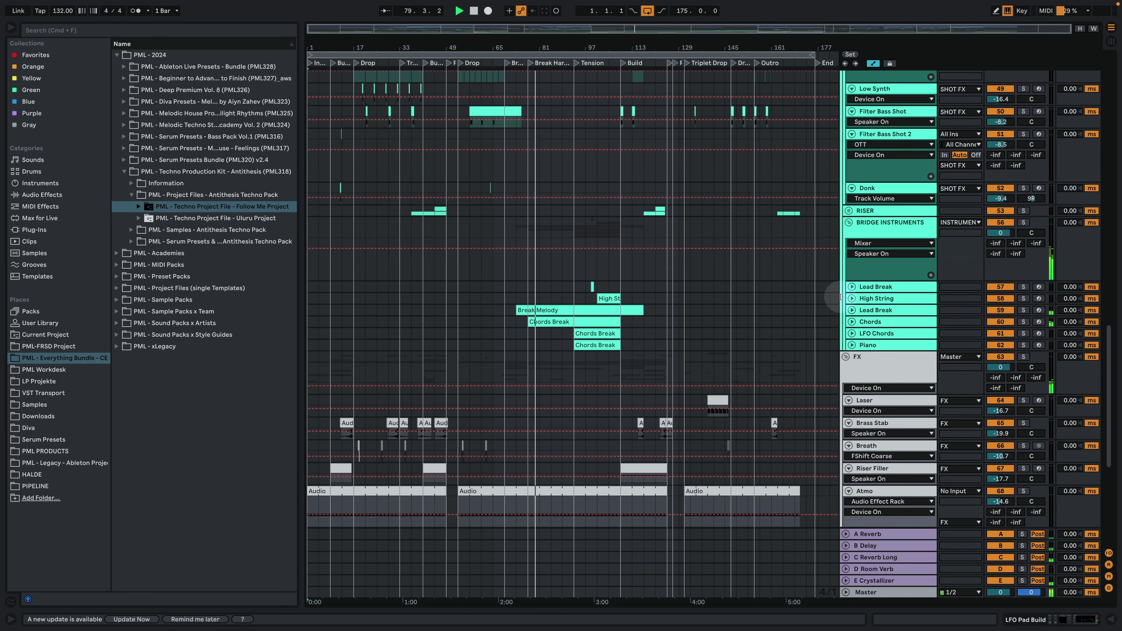
{"action": "left_click", "coordinate": [852, 310]}
{"action": "scroll", "coordinate": [852, 310], "scroll_direction": "down", "scroll_amount": 3}
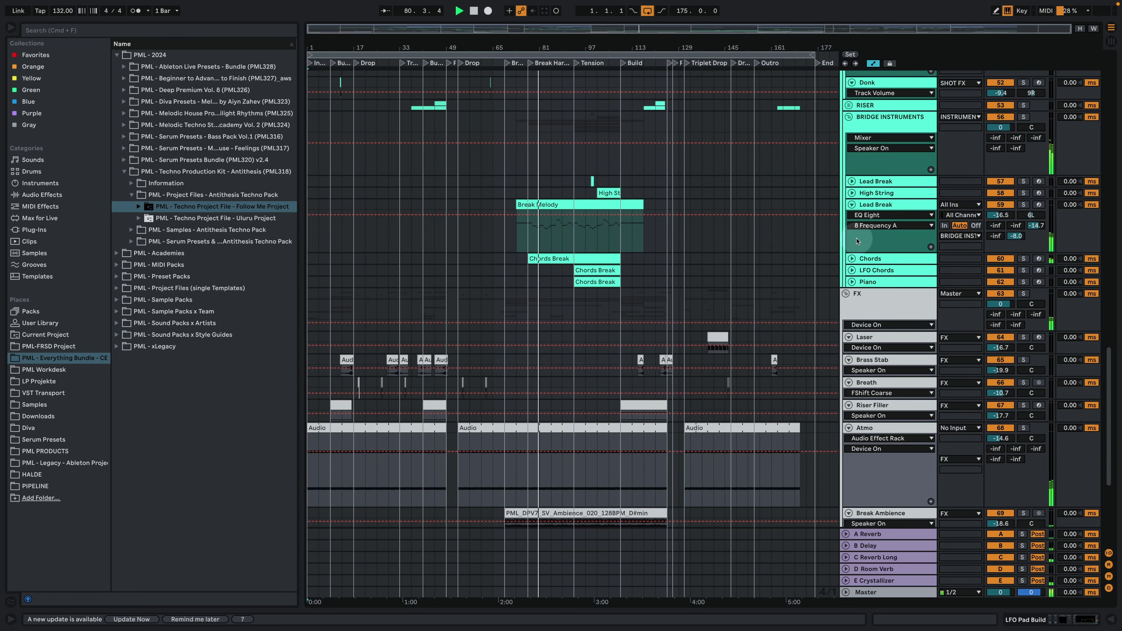
{"action": "left_click", "coordinate": [851, 259]}
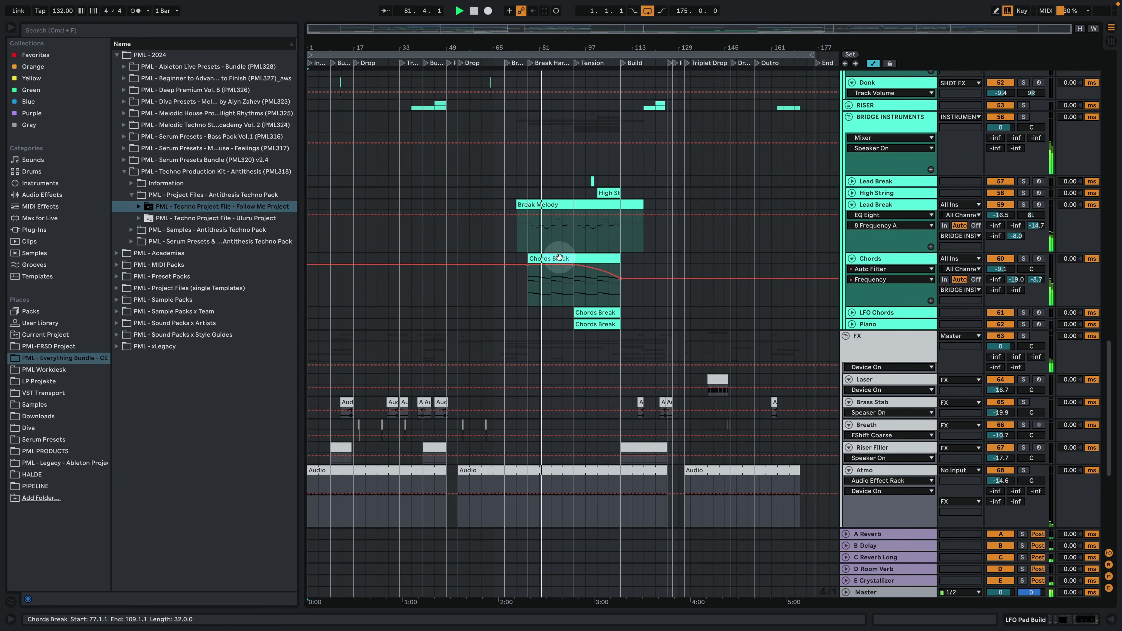
Open the Chords Break clip's notes, mark bar 14.3.1, and return to the arrangement.
{"action": "double_click", "coordinate": [557, 254]}
{"action": "left_click", "coordinate": [574, 183]}
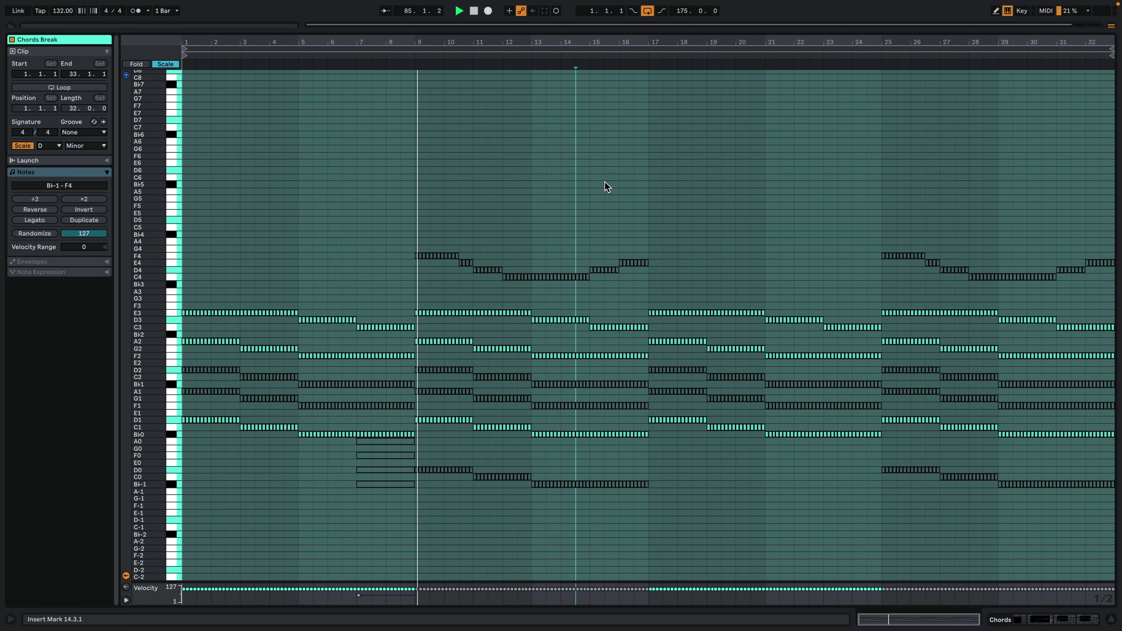
{"action": "left_click", "coordinate": [1032, 620]}
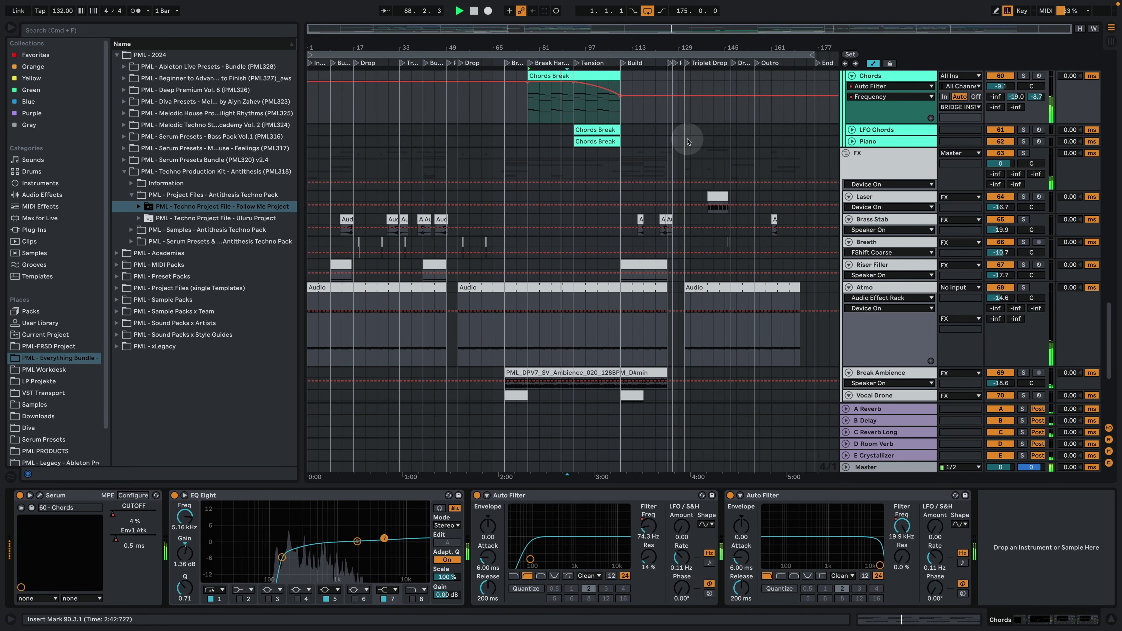
Unfold the LFO Chords and Piano tracks.
{"action": "scroll", "coordinate": [736, 212], "scroll_direction": "up", "scroll_amount": 5}
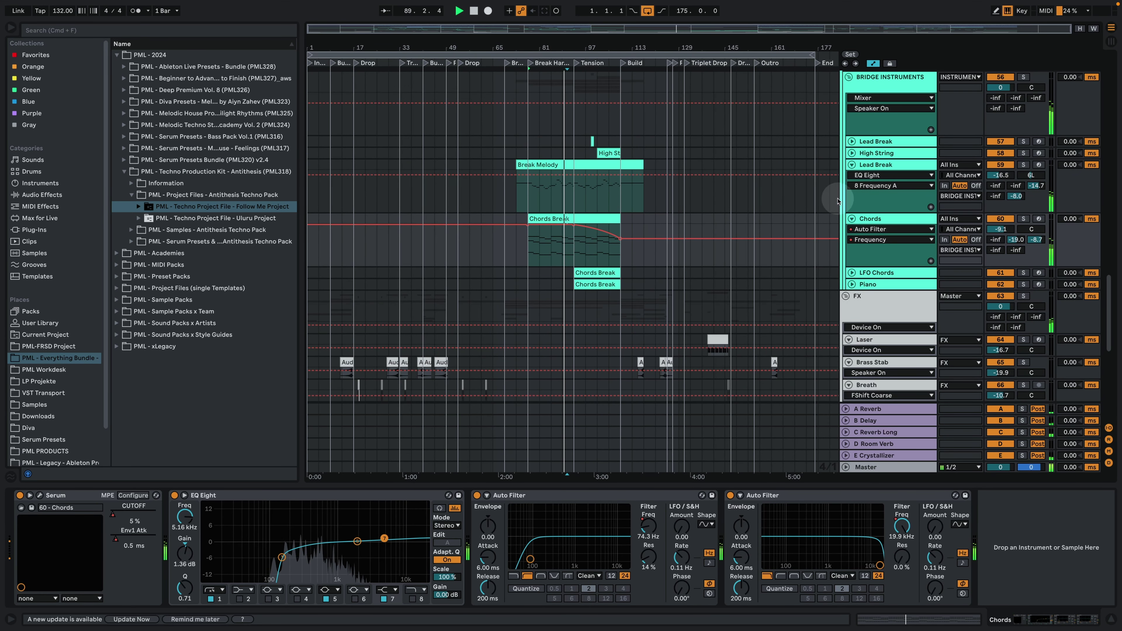
{"action": "left_click", "coordinate": [851, 273]}
{"action": "scroll", "coordinate": [828, 276], "scroll_direction": "down", "scroll_amount": 2}
{"action": "left_click", "coordinate": [852, 284]}
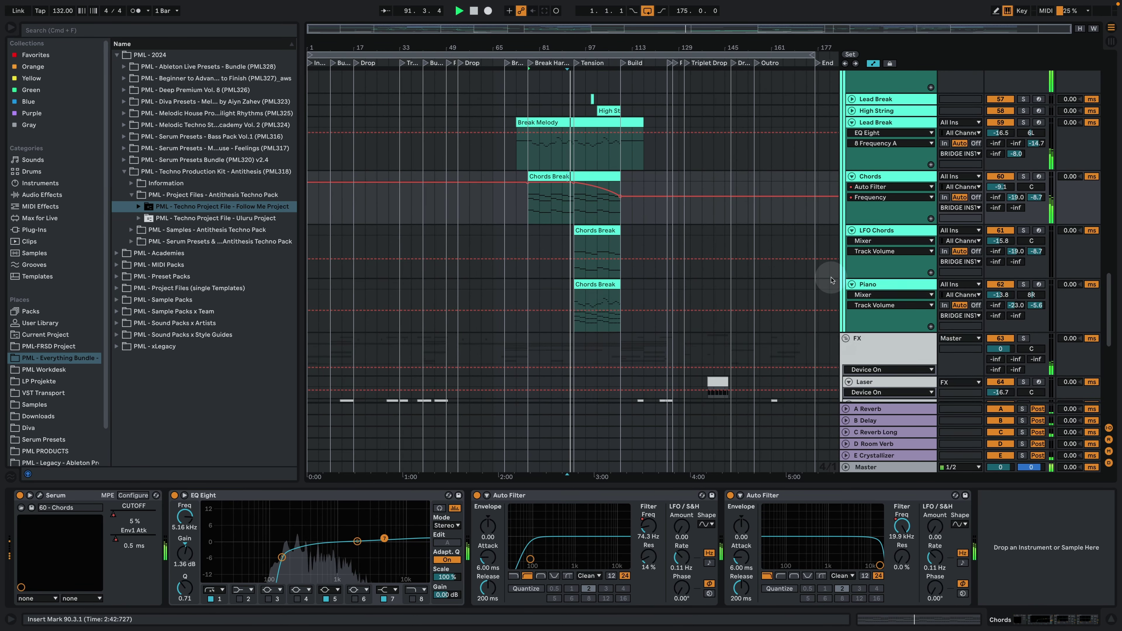
{"action": "scroll", "coordinate": [830, 280], "scroll_direction": "down", "scroll_amount": 3}
Open the lower Chords Break clip's notes, mark bar 8, and return to the arrangement.
{"action": "left_click", "coordinate": [583, 209]}
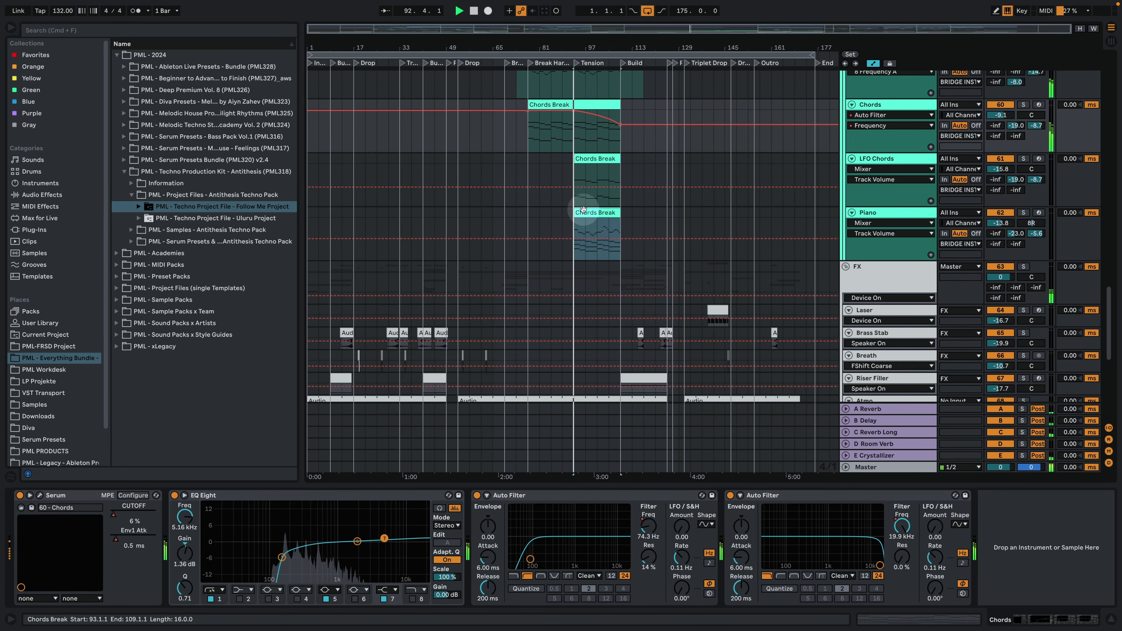
{"action": "double_click", "coordinate": [583, 209]}
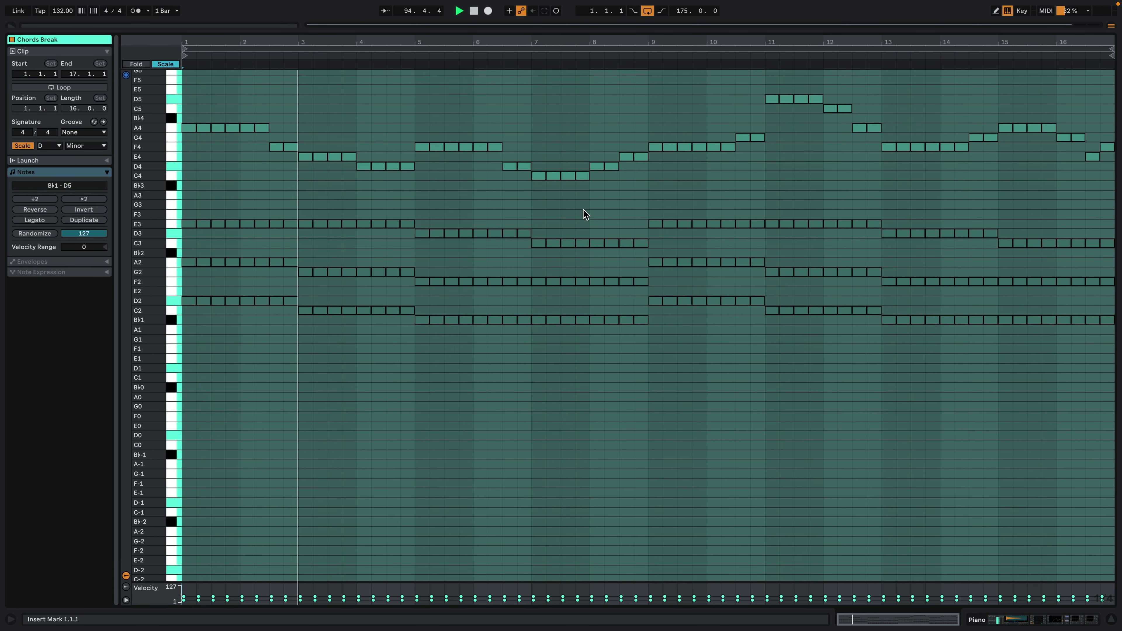
{"action": "left_click", "coordinate": [589, 214]}
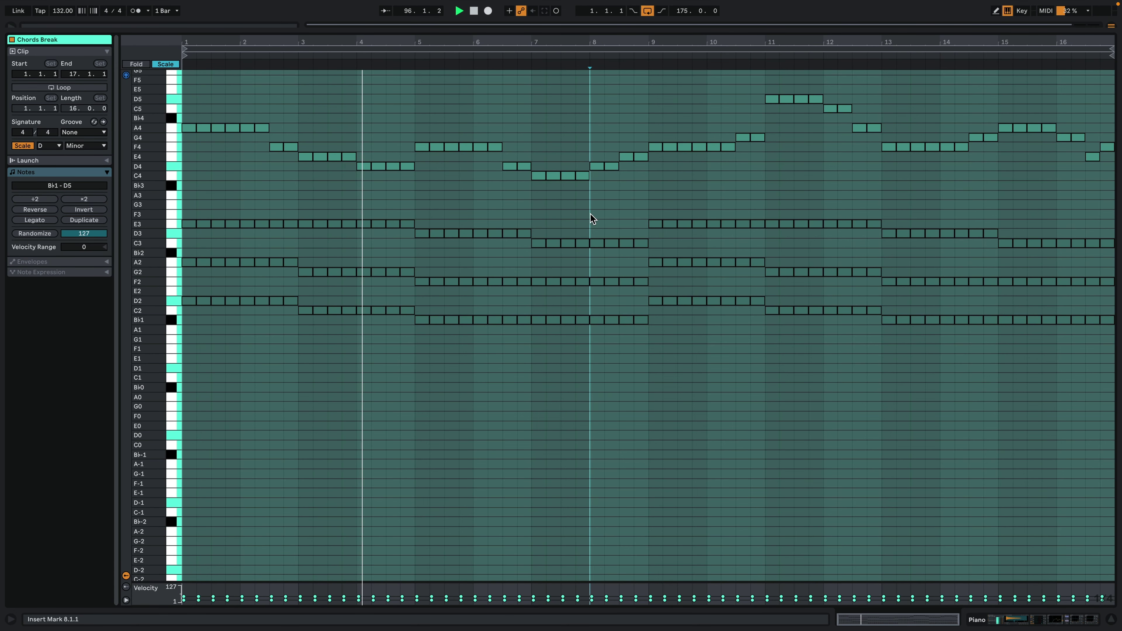
{"action": "scroll", "coordinate": [601, 268], "scroll_direction": "up", "scroll_amount": 3}
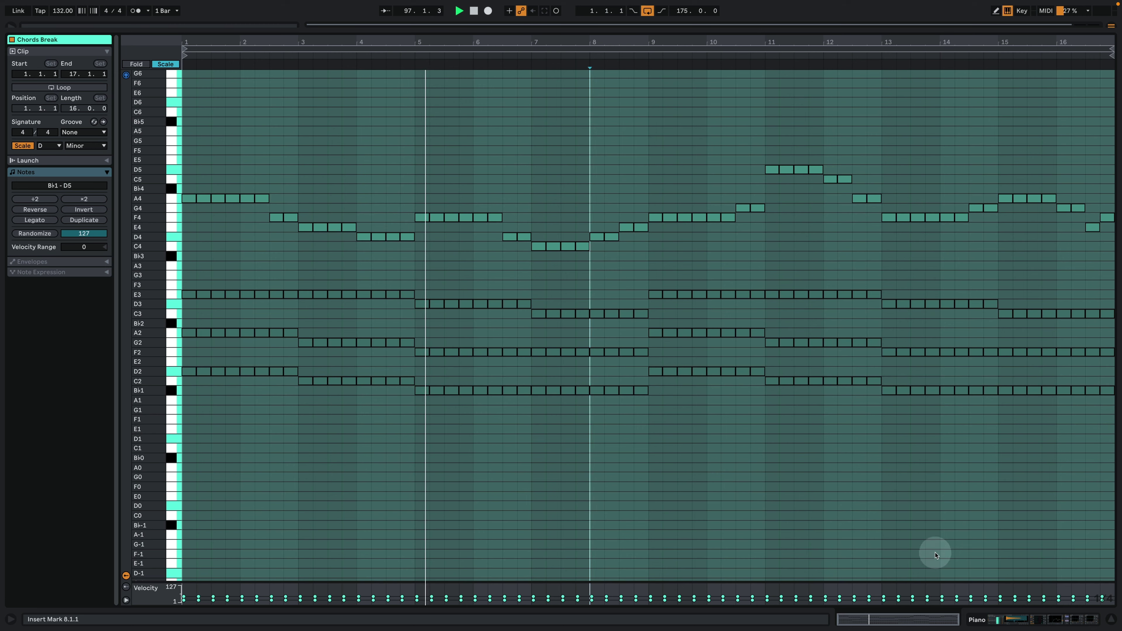
{"action": "left_click", "coordinate": [1030, 620]}
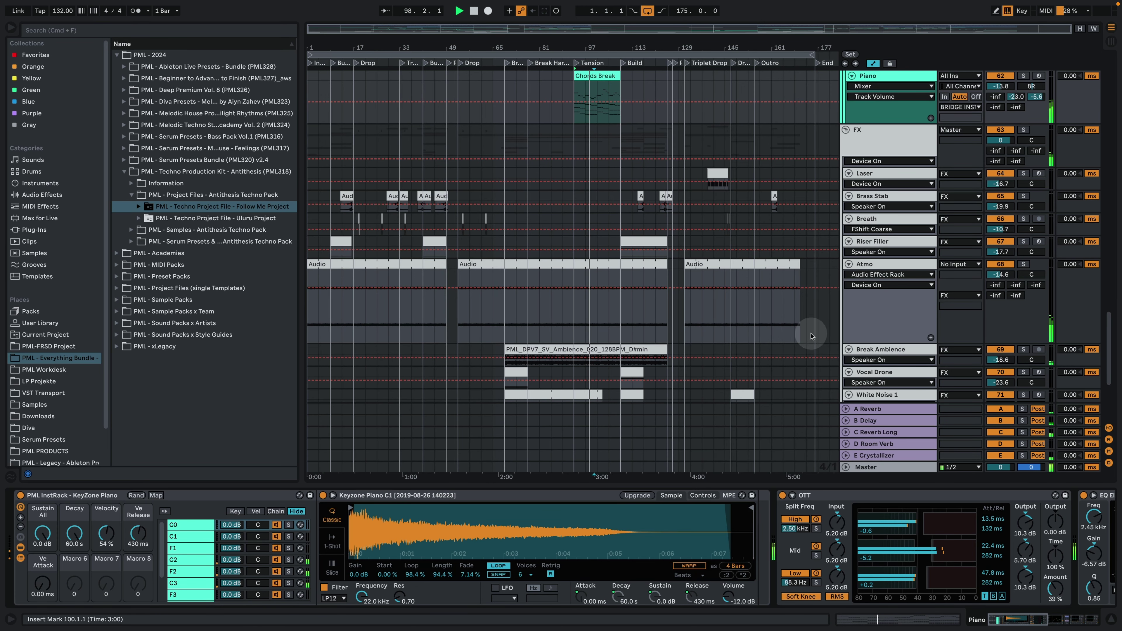
Show High String's Serum, EQ Eight, Compressor and Utility chain, then fold the track.
{"action": "scroll", "coordinate": [663, 236], "scroll_direction": "up", "scroll_amount": 4}
{"action": "scroll", "coordinate": [656, 257], "scroll_direction": "up", "scroll_amount": 3}
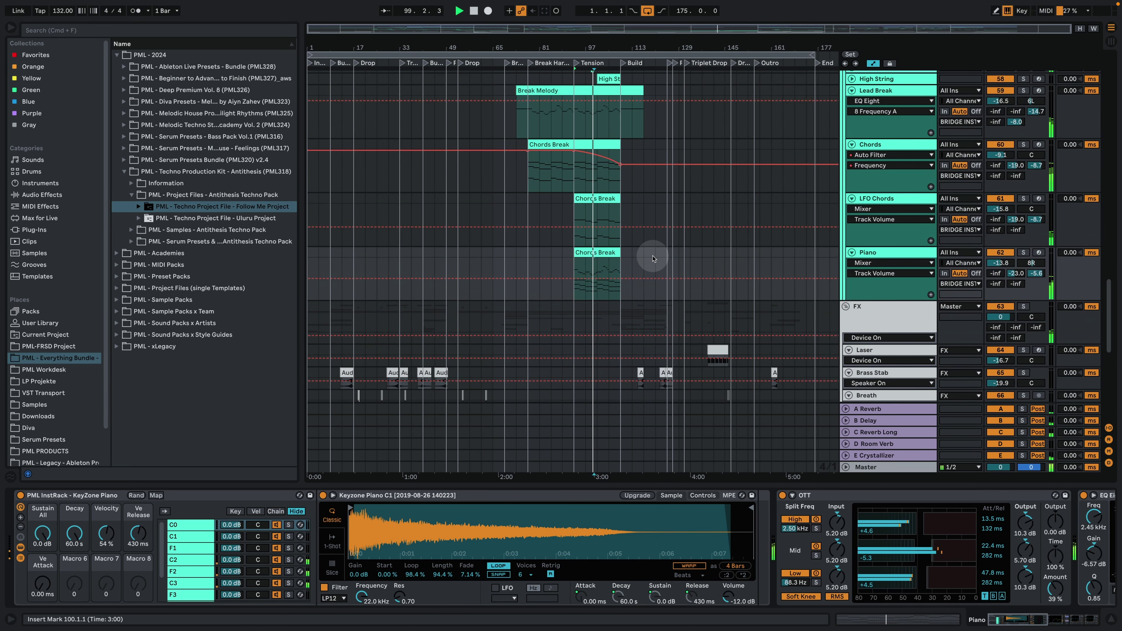
{"action": "scroll", "coordinate": [651, 263], "scroll_direction": "up", "scroll_amount": 2}
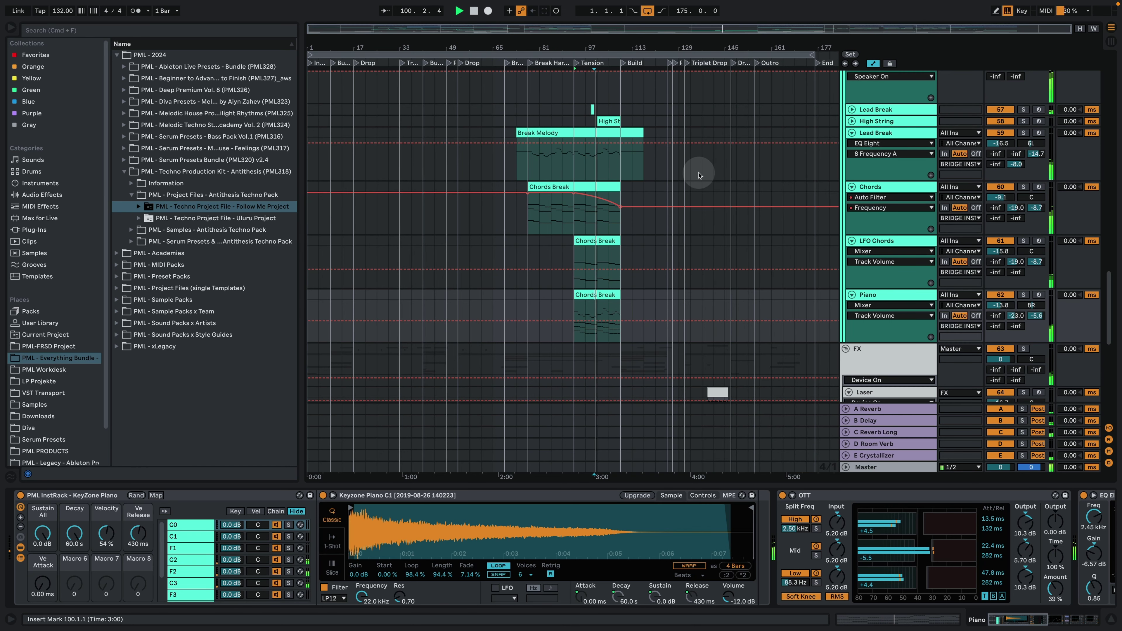
{"action": "left_click", "coordinate": [851, 121]}
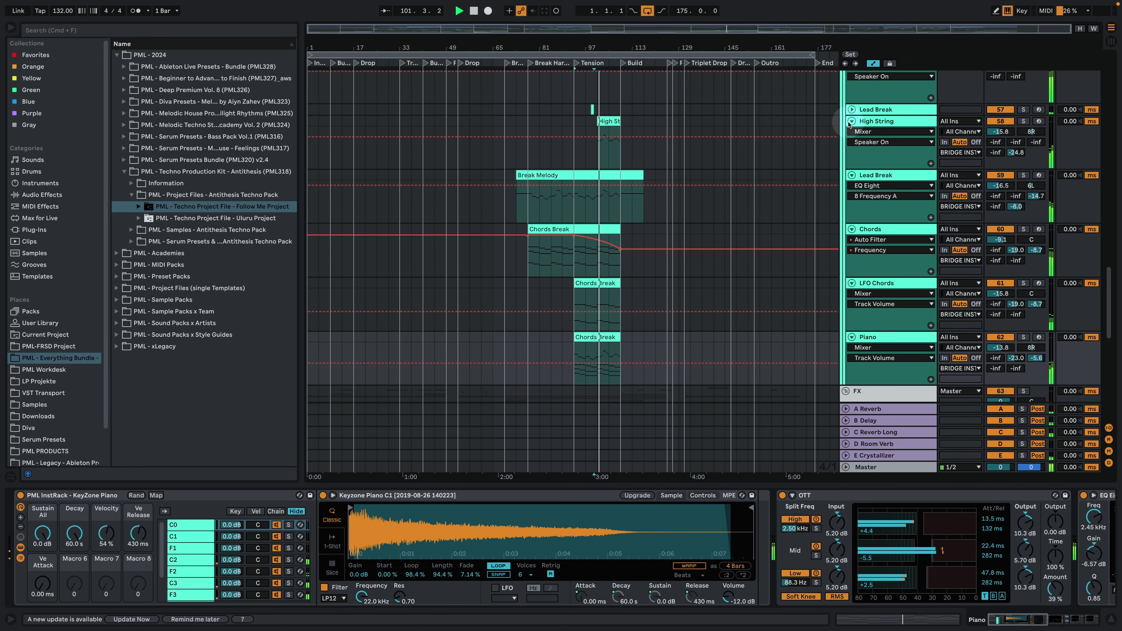
{"action": "left_click", "coordinate": [881, 122]}
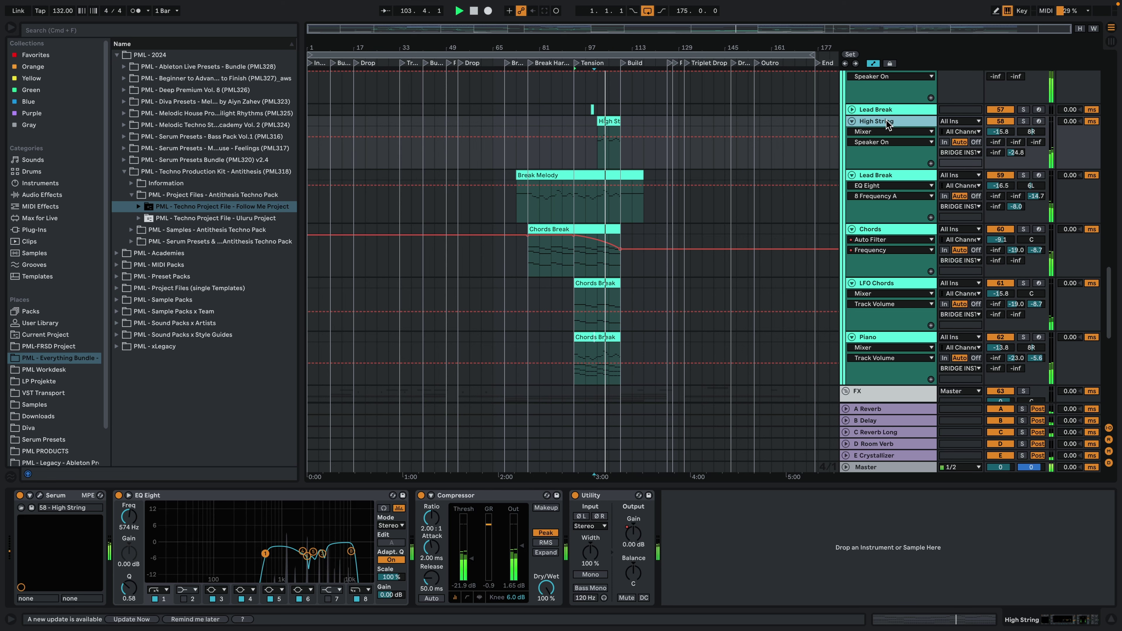
{"action": "scroll", "coordinate": [766, 241], "scroll_direction": "down", "scroll_amount": 5}
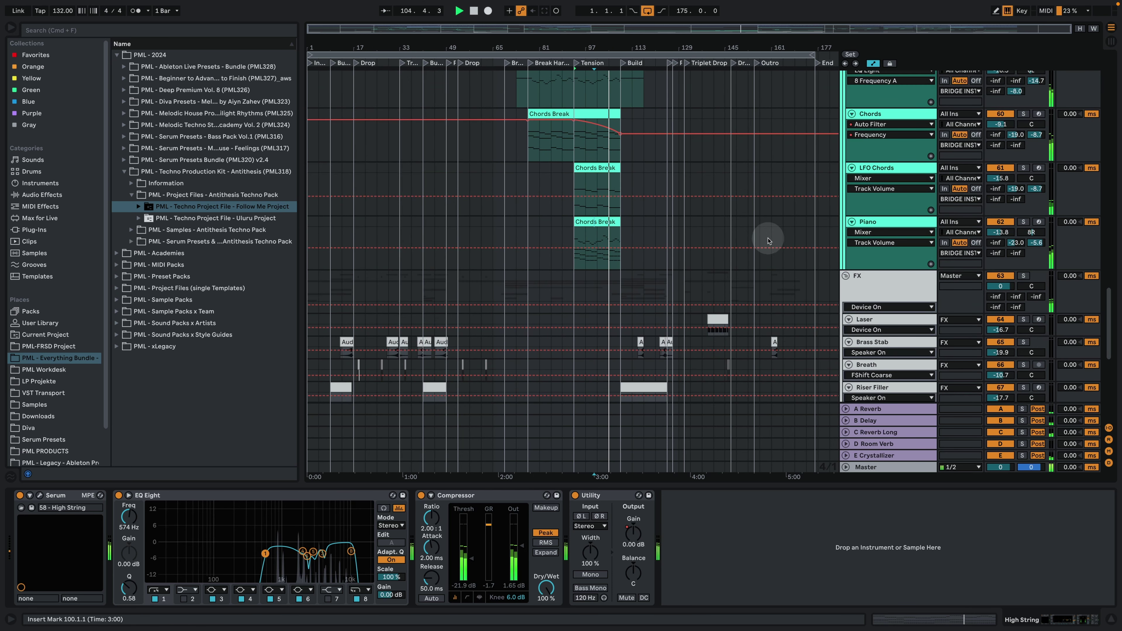
{"action": "scroll", "coordinate": [776, 234], "scroll_direction": "down", "scroll_amount": 2}
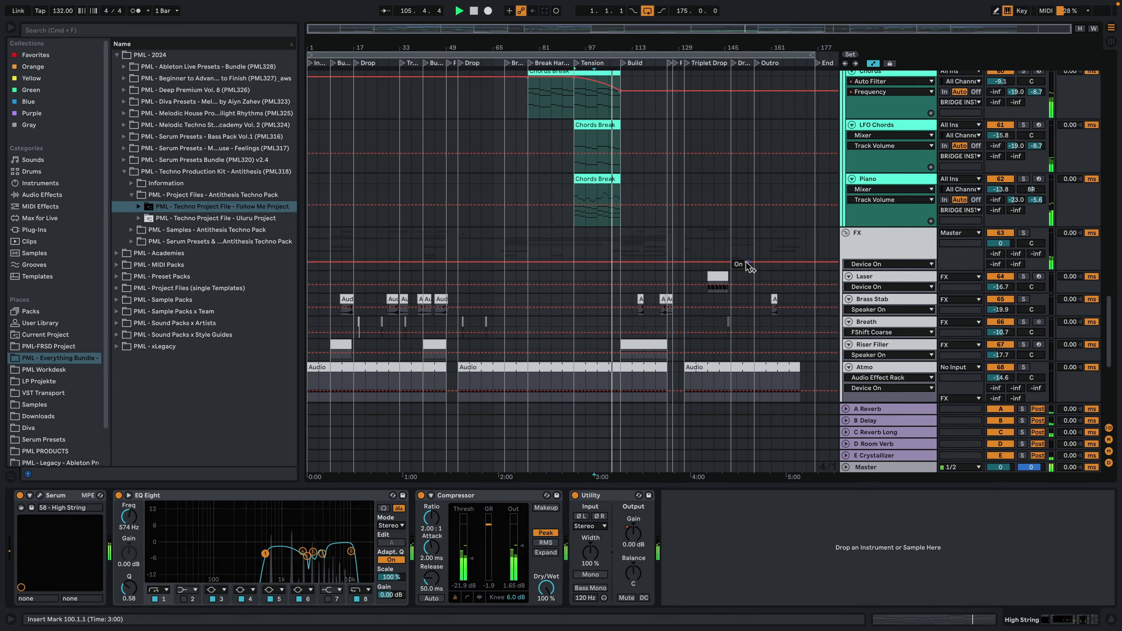
{"action": "scroll", "coordinate": [750, 266], "scroll_direction": "down", "scroll_amount": 3}
{"action": "scroll", "coordinate": [749, 266], "scroll_direction": "up", "scroll_amount": 8}
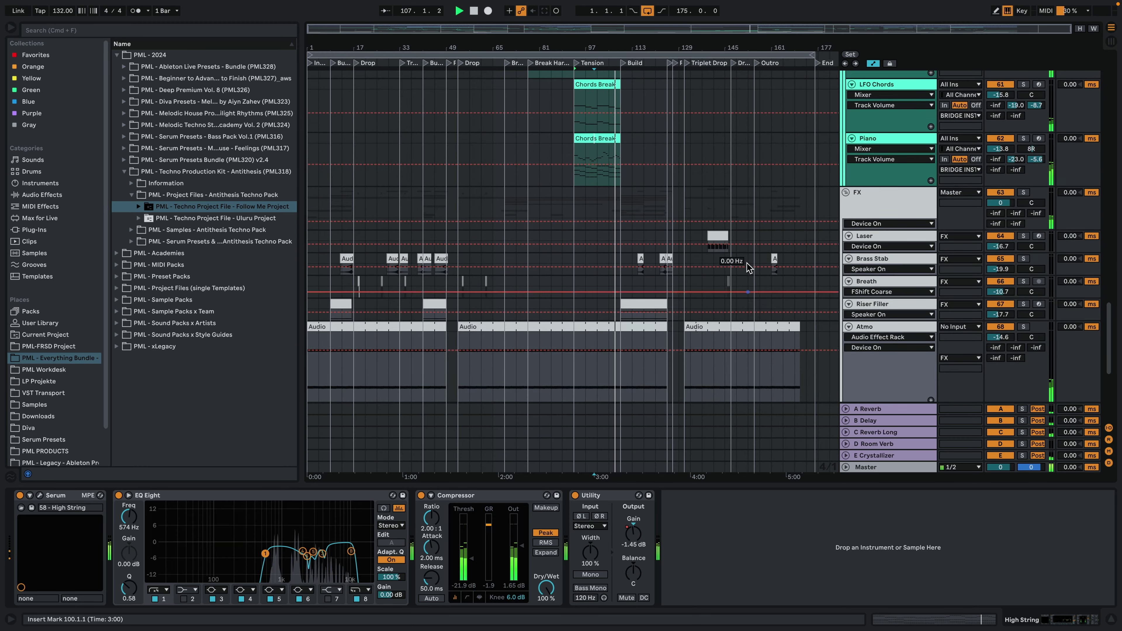
{"action": "scroll", "coordinate": [750, 267], "scroll_direction": "up", "scroll_amount": 2}
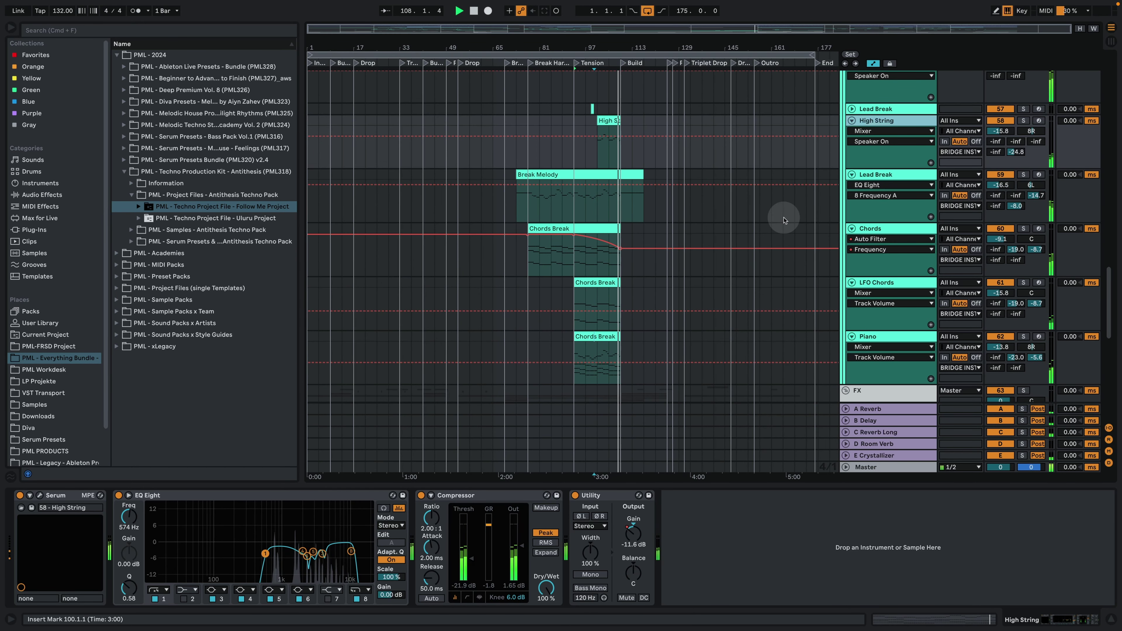
{"action": "left_click", "coordinate": [852, 121]}
Fold the Lead Break, Chords, LFO Chords and Piano tracks.
{"action": "left_click", "coordinate": [851, 132]}
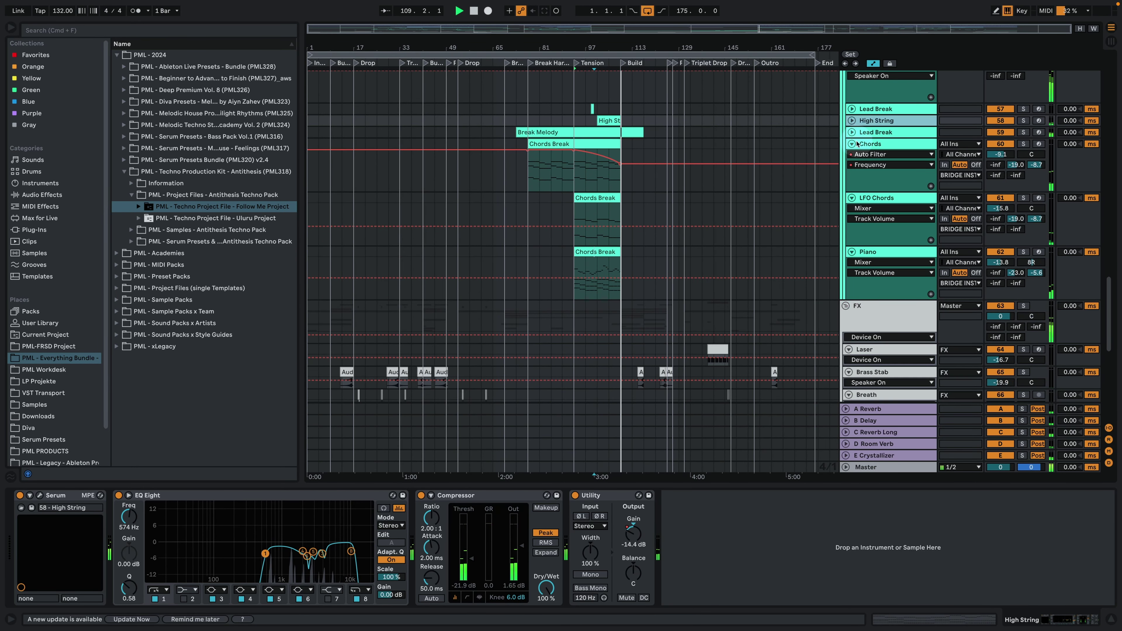
{"action": "left_click", "coordinate": [852, 144]}
{"action": "left_click", "coordinate": [851, 155]}
{"action": "left_click", "coordinate": [852, 167]}
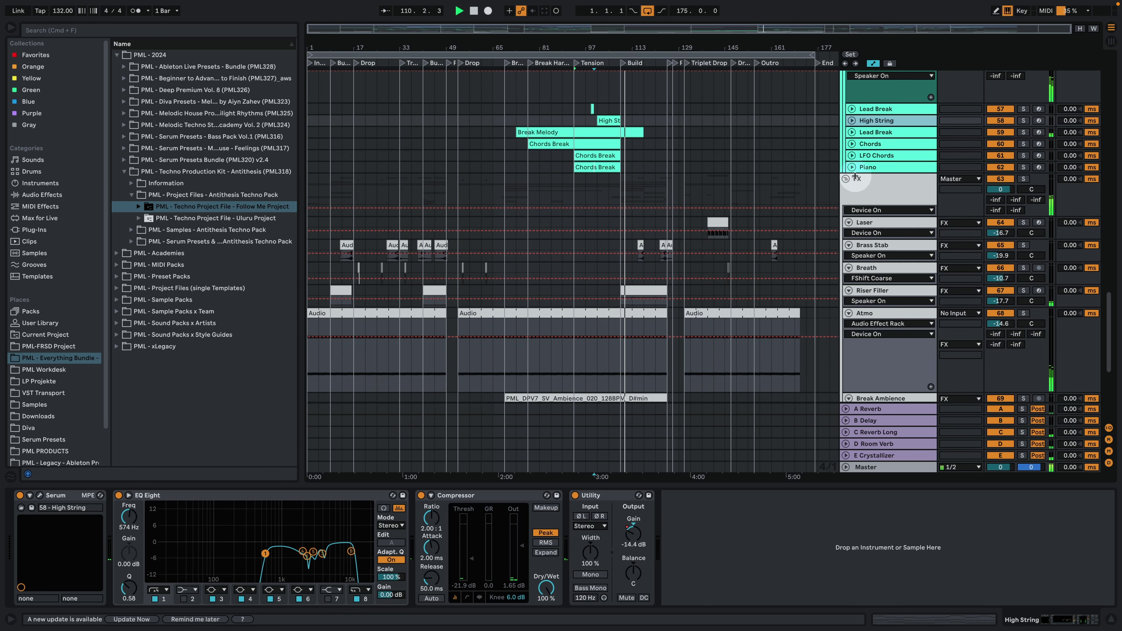
{"action": "scroll", "coordinate": [779, 261], "scroll_direction": "up", "scroll_amount": 10}
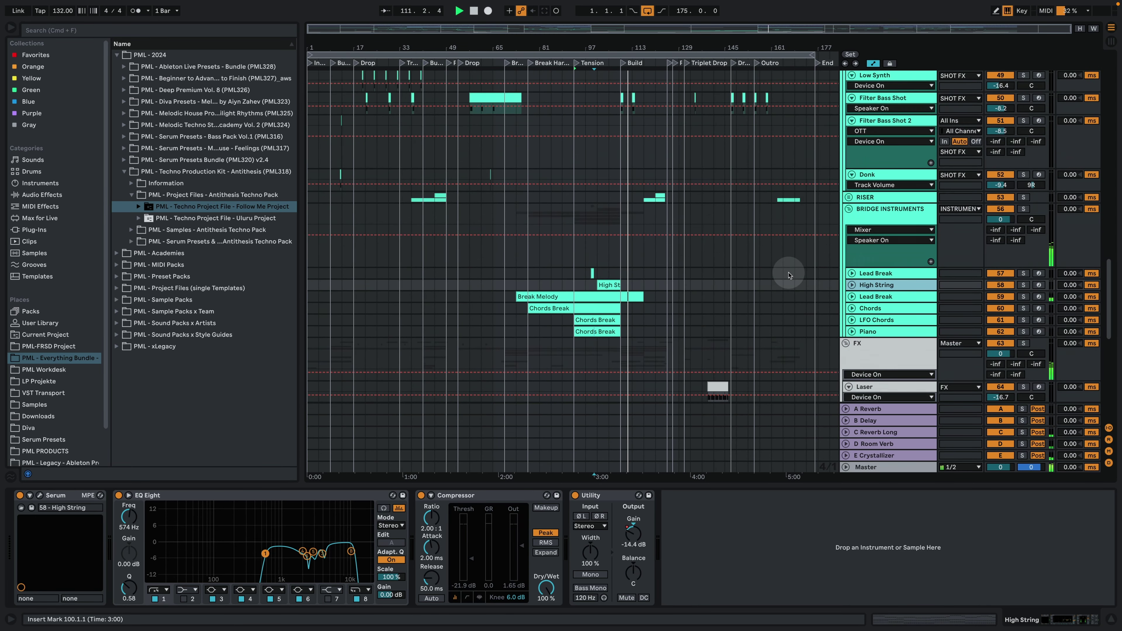
{"action": "scroll", "coordinate": [773, 252], "scroll_direction": "up", "scroll_amount": 3}
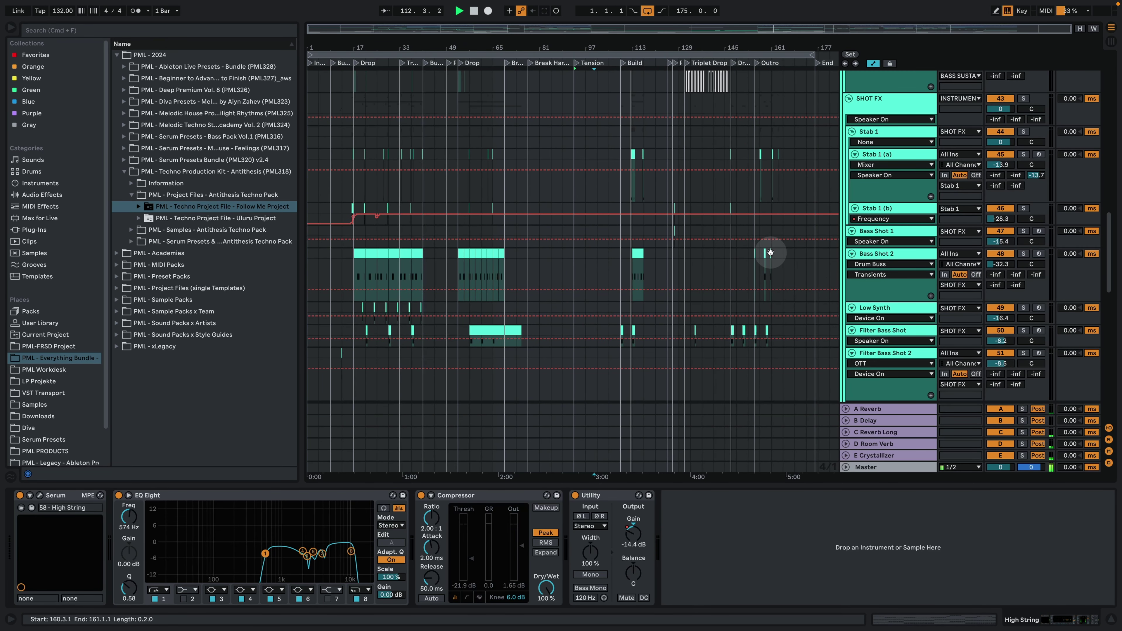
{"action": "scroll", "coordinate": [770, 252], "scroll_direction": "up", "scroll_amount": 3}
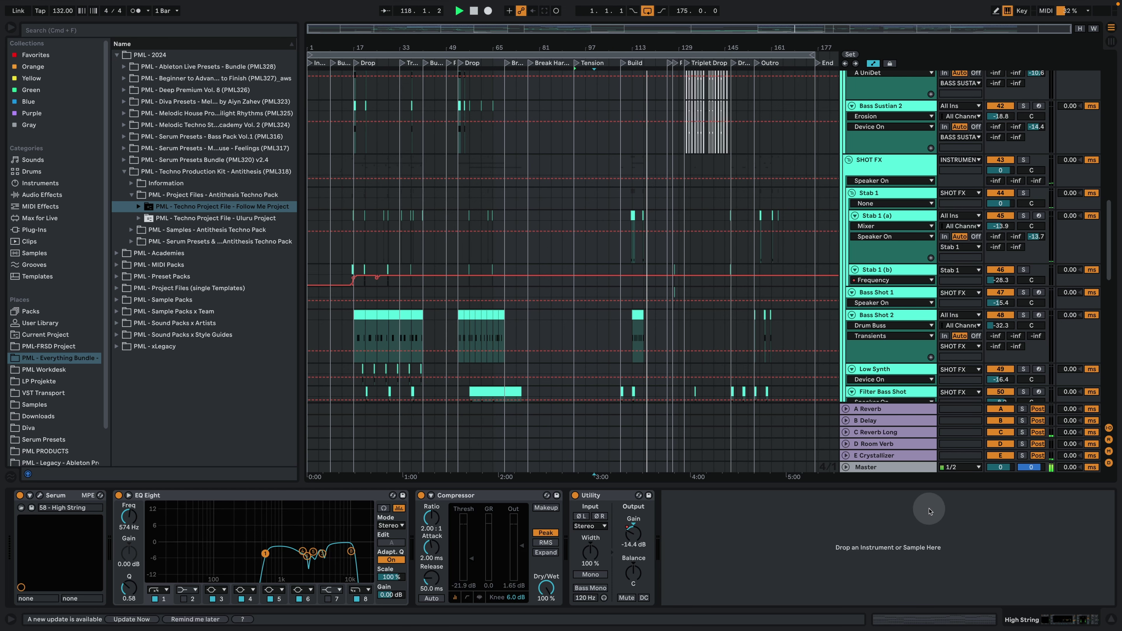
Hide the device panel and fold the SHOT FX, INSTRUMENTS and FX groups.
{"action": "left_click", "coordinate": [1108, 619]}
{"action": "scroll", "coordinate": [790, 243], "scroll_direction": "up", "scroll_amount": 3}
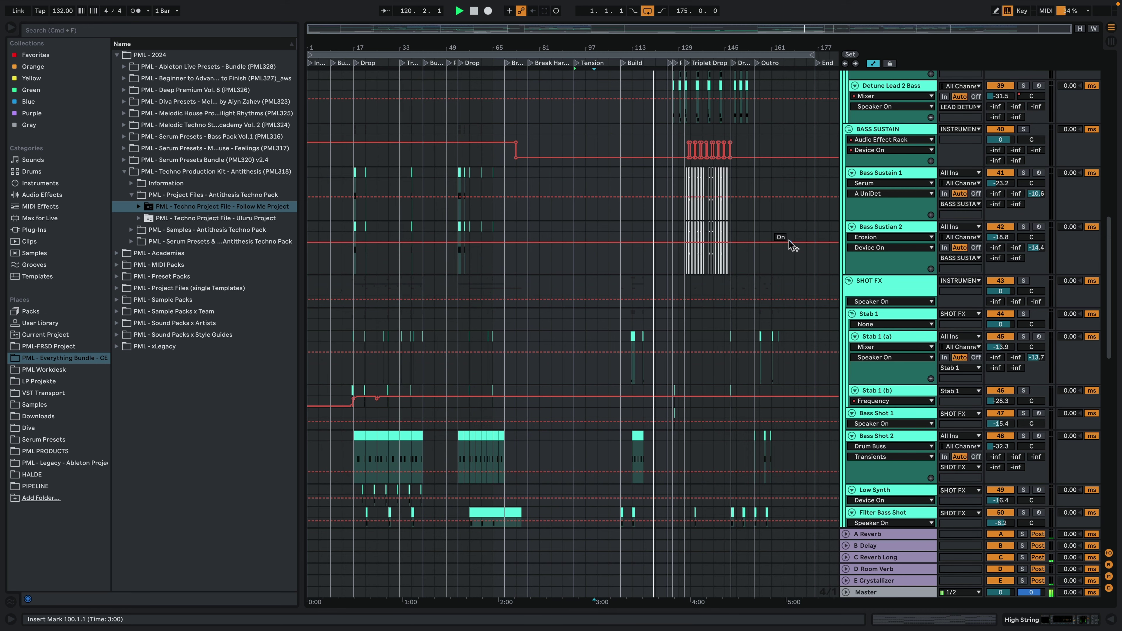
{"action": "left_click", "coordinate": [850, 281]}
{"action": "scroll", "coordinate": [857, 274], "scroll_direction": "up", "scroll_amount": 10}
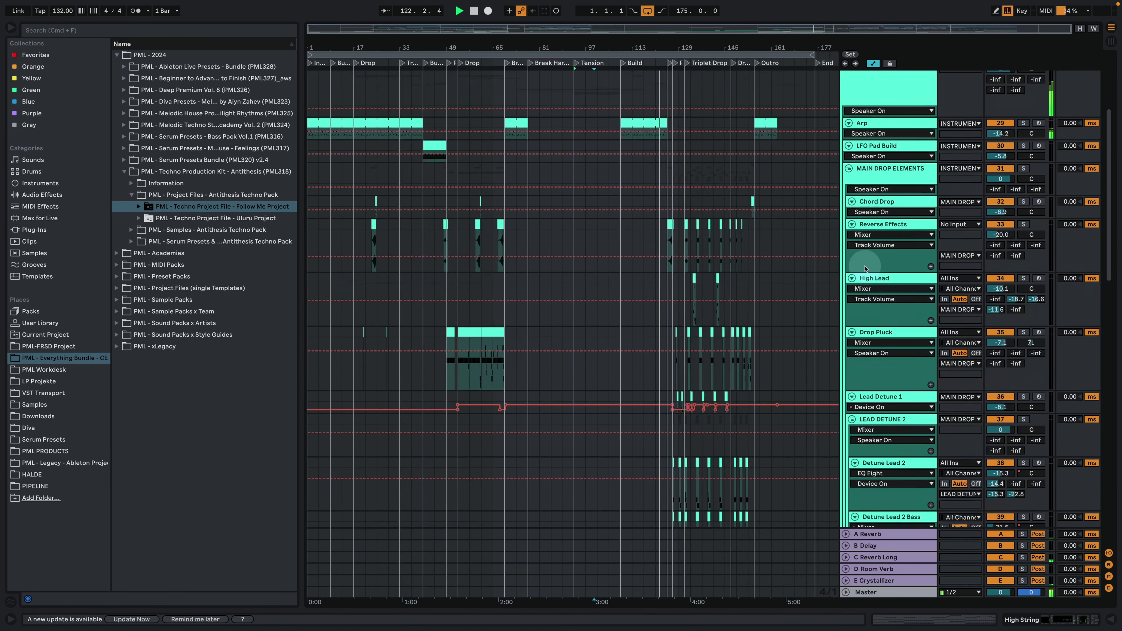
{"action": "scroll", "coordinate": [865, 268], "scroll_direction": "up", "scroll_amount": 10}
{"action": "left_click", "coordinate": [846, 164]}
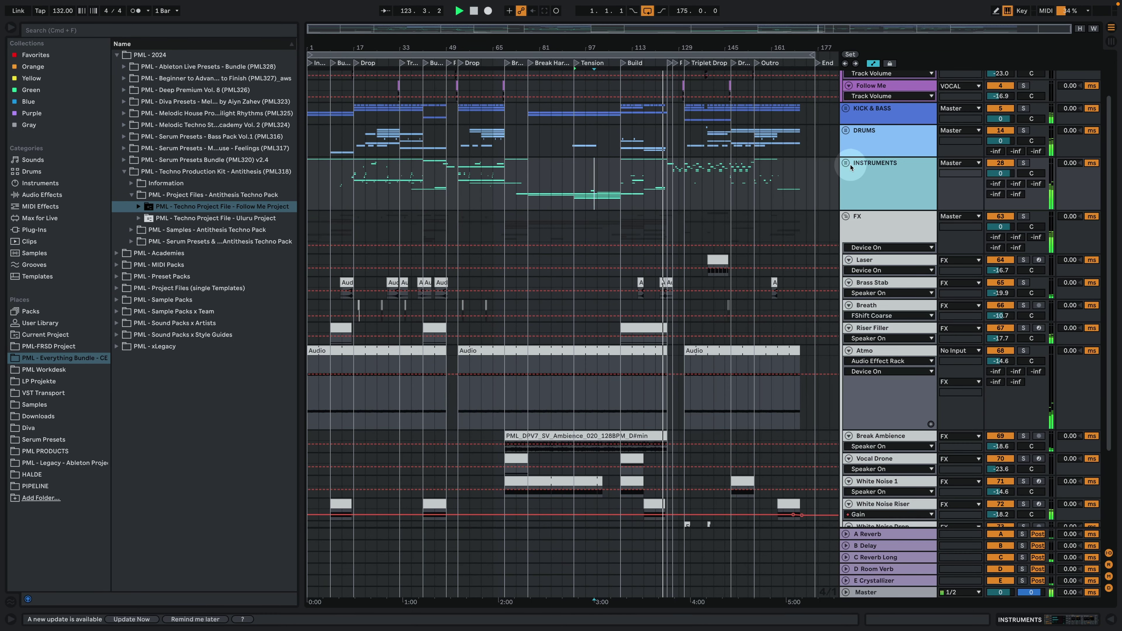
{"action": "left_click", "coordinate": [845, 216]}
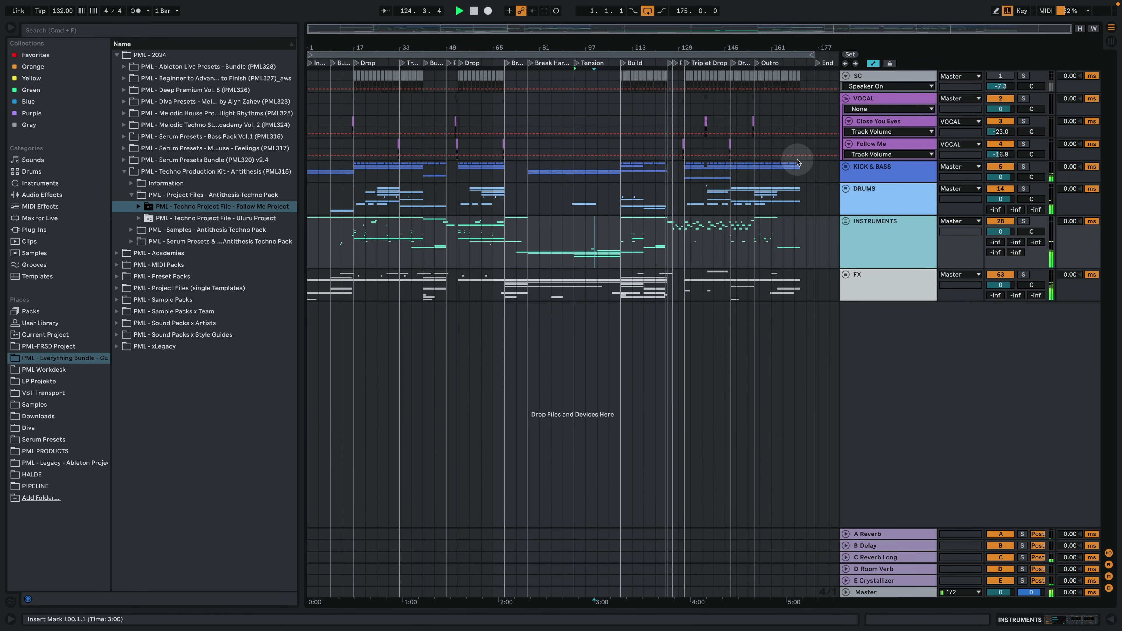
Zoom in on bars 117–177, Triplet Drop through Outro, while playback runs.
{"action": "left_click_drag", "start_coordinate": [681, 45], "coordinate": [512, 71]}
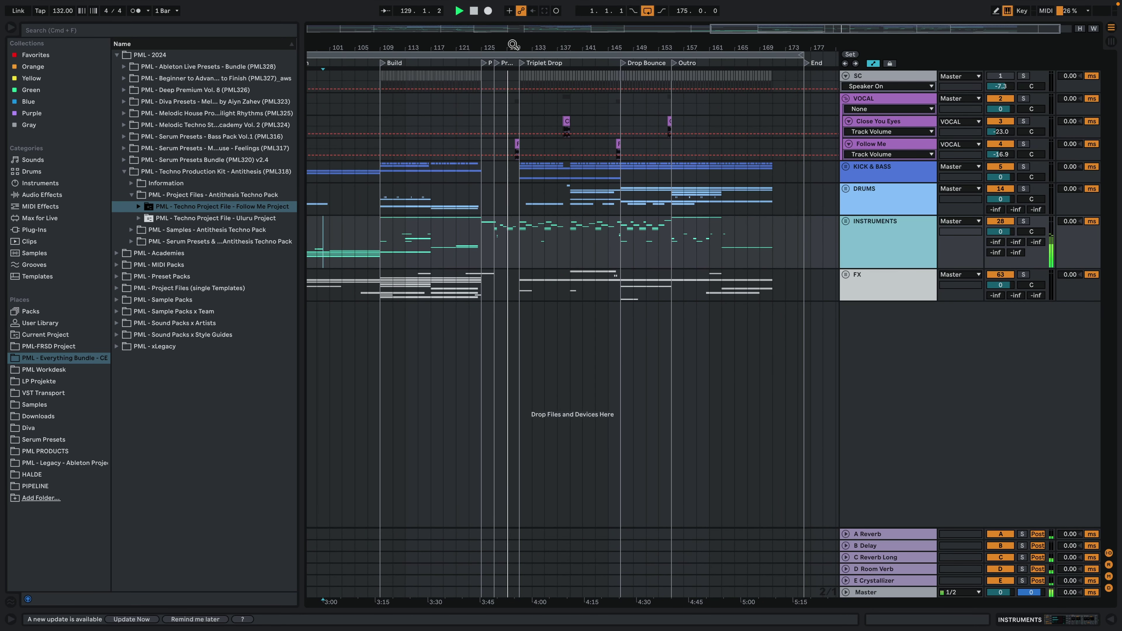
{"action": "left_click_drag", "start_coordinate": [513, 45], "coordinate": [471, 43]}
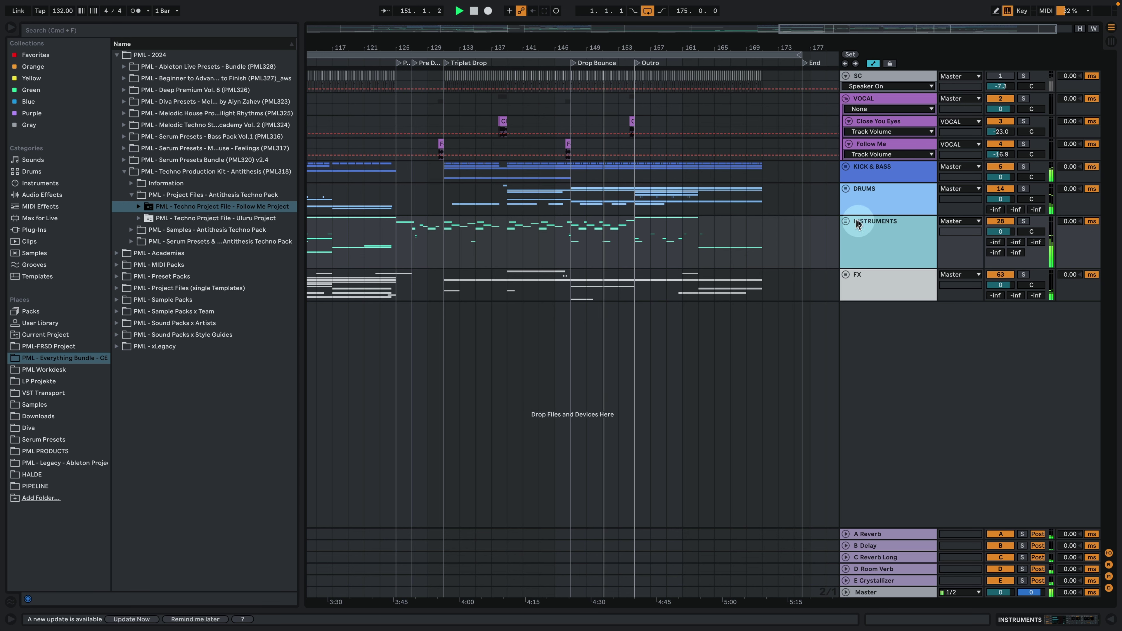
Unfold INSTRUMENTS, scroll through Arp, LFO Pad Build and drop tracks, then zoom out fully.
{"action": "left_click", "coordinate": [846, 221]}
{"action": "scroll", "coordinate": [818, 286], "scroll_direction": "down", "scroll_amount": 8}
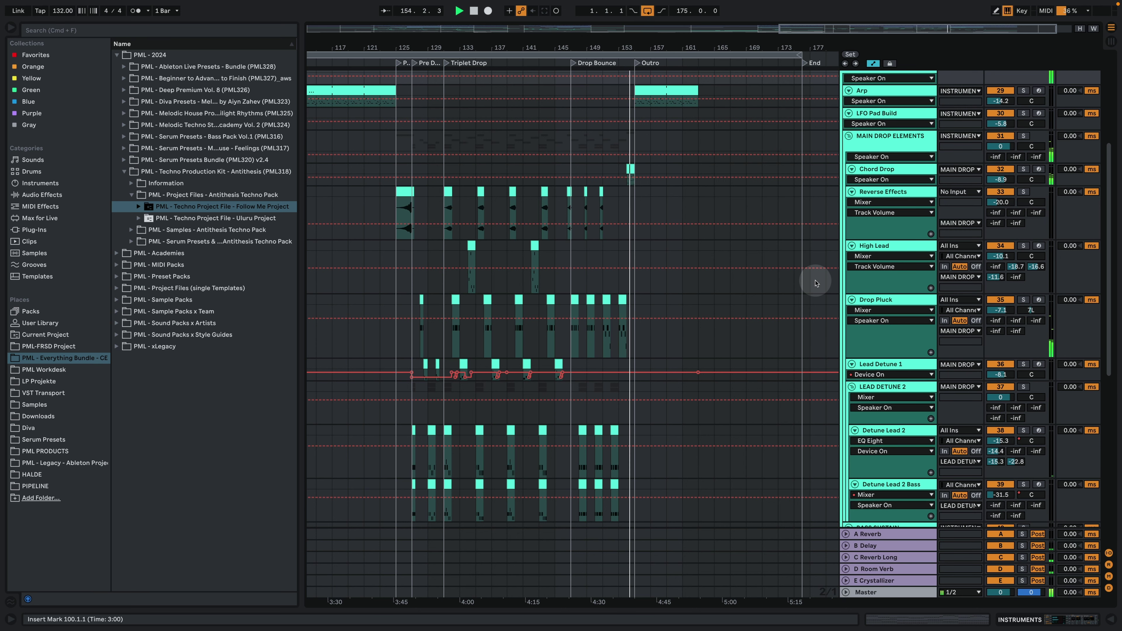
{"action": "scroll", "coordinate": [805, 295], "scroll_direction": "down", "scroll_amount": 2}
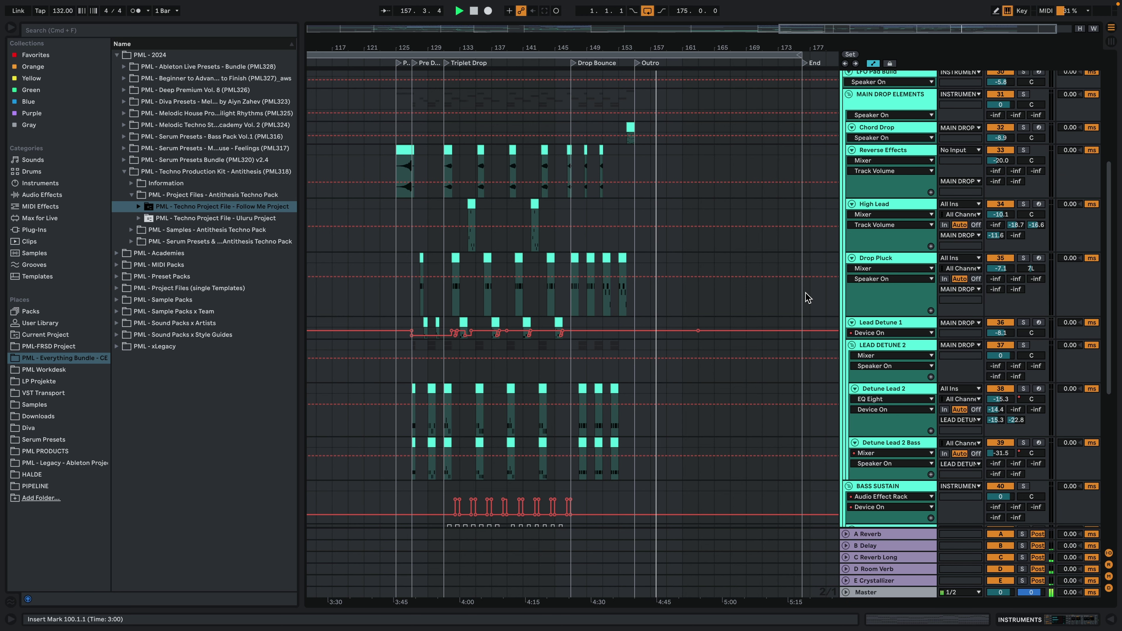
{"action": "scroll", "coordinate": [805, 295], "scroll_direction": "up", "scroll_amount": 4}
{"action": "scroll", "coordinate": [805, 295], "scroll_direction": "up", "scroll_amount": 2}
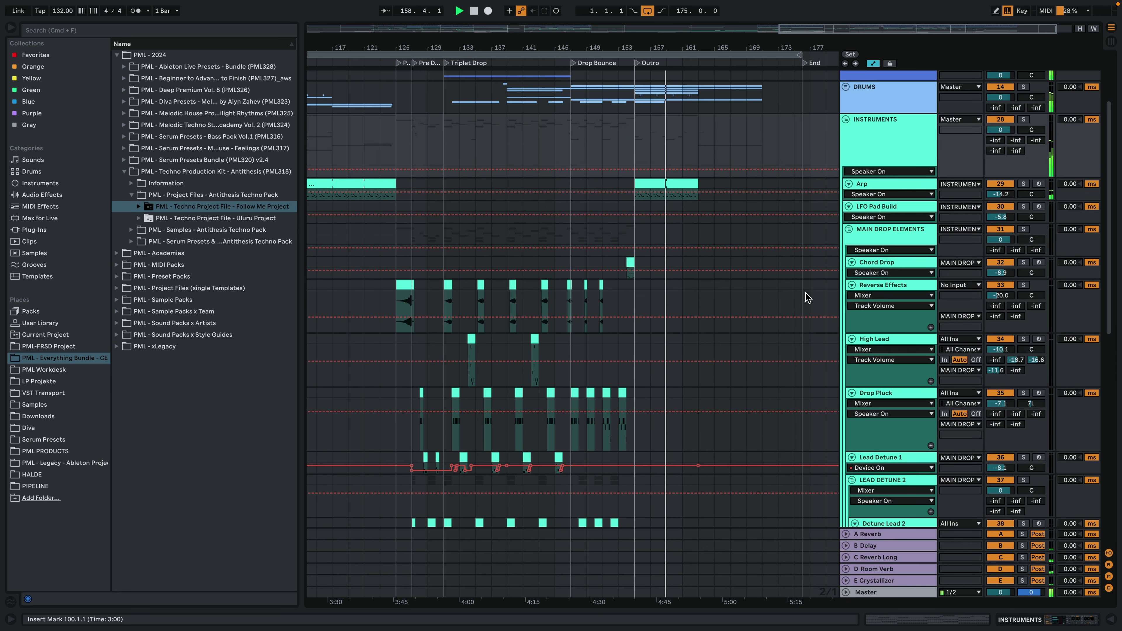
{"action": "scroll", "coordinate": [803, 313], "scroll_direction": "down", "scroll_amount": 15}
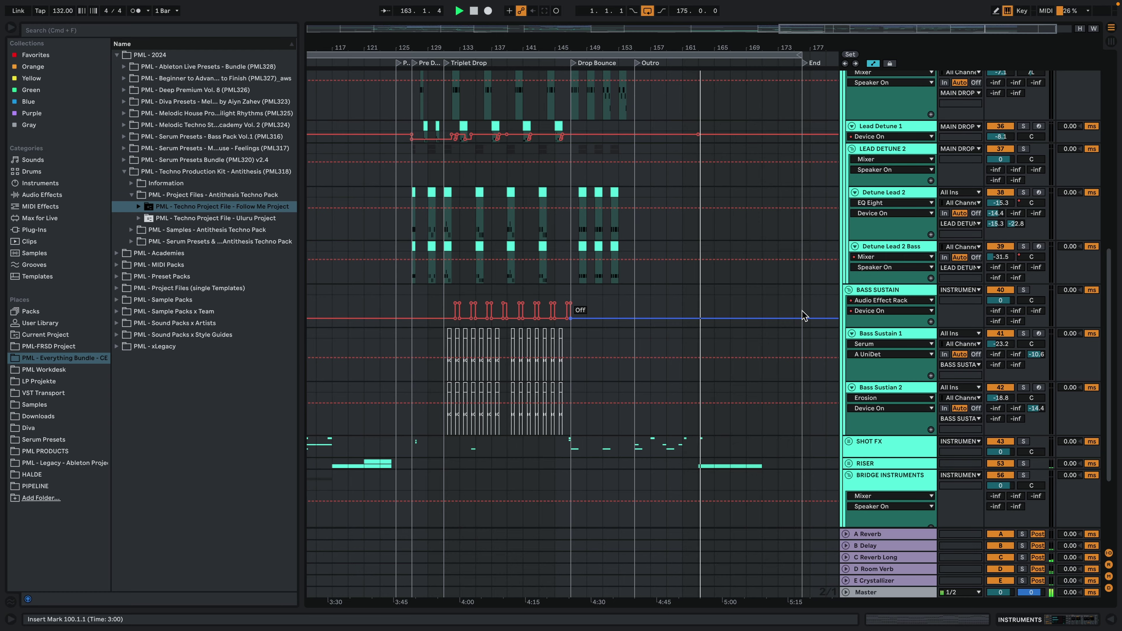
{"action": "scroll", "coordinate": [804, 312], "scroll_direction": "up", "scroll_amount": 15}
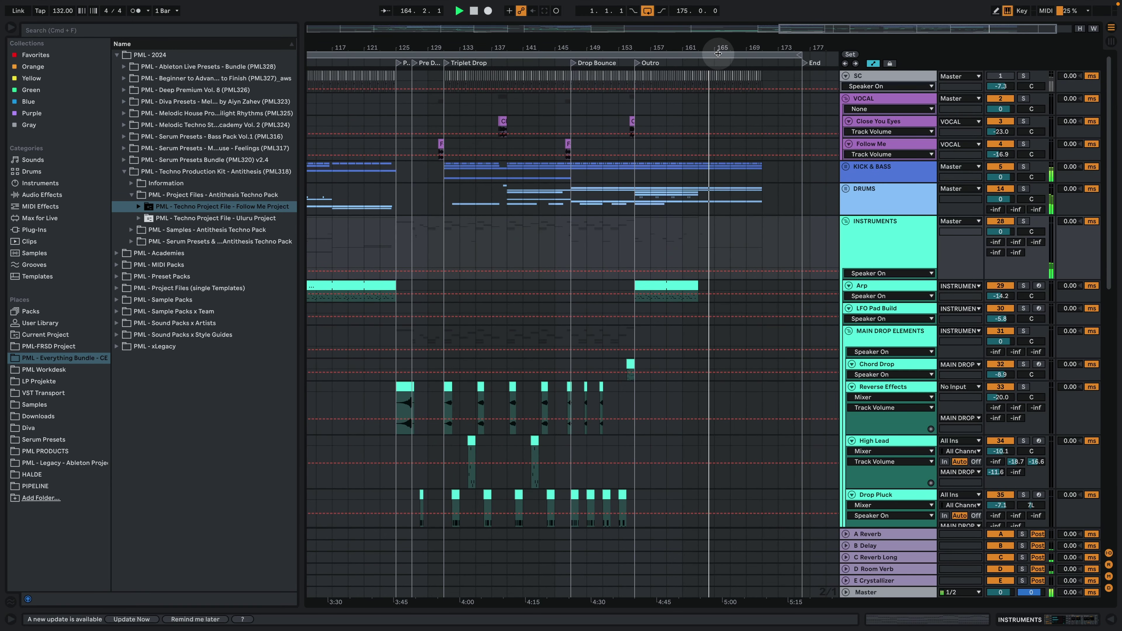
{"action": "left_click_drag", "start_coordinate": [718, 53], "coordinate": [788, 47]}
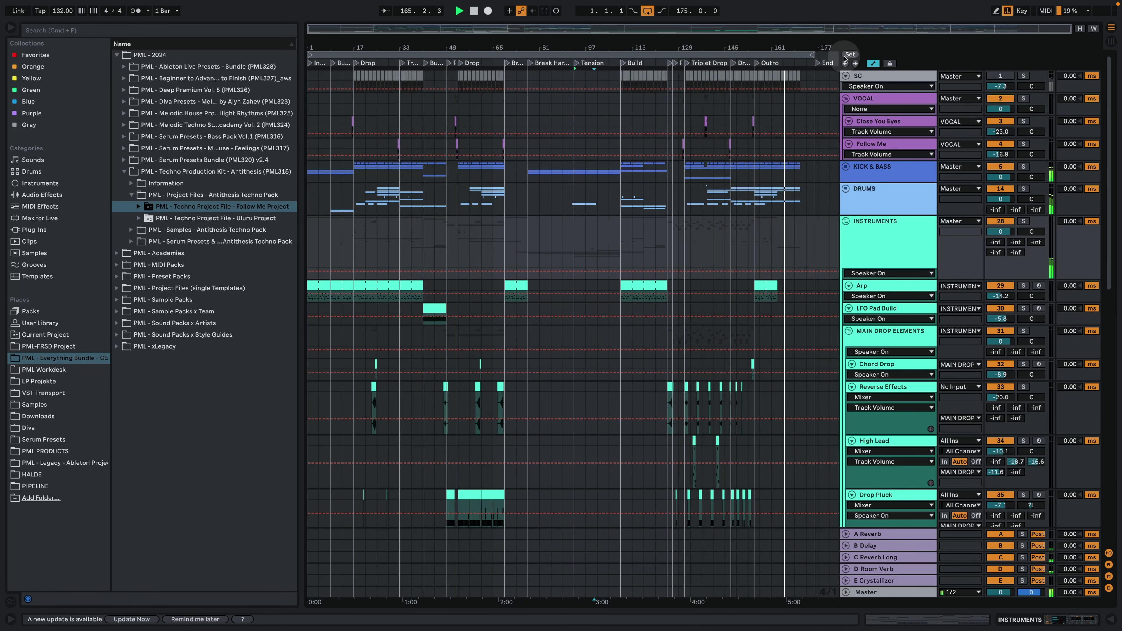